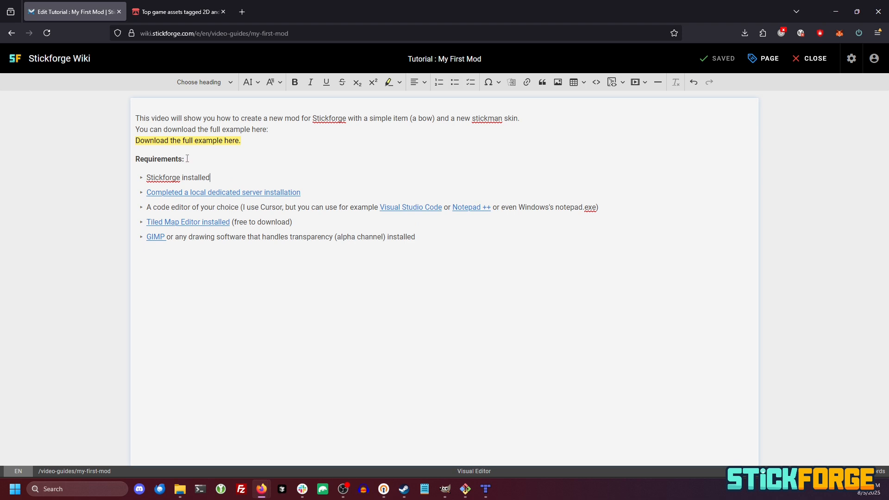
Review the tutorial page's requirements list, including the local dedicated server, code editor and Tiled Map Editor entries
drag(220, 175, 149, 183)
click(218, 179)
click(307, 195)
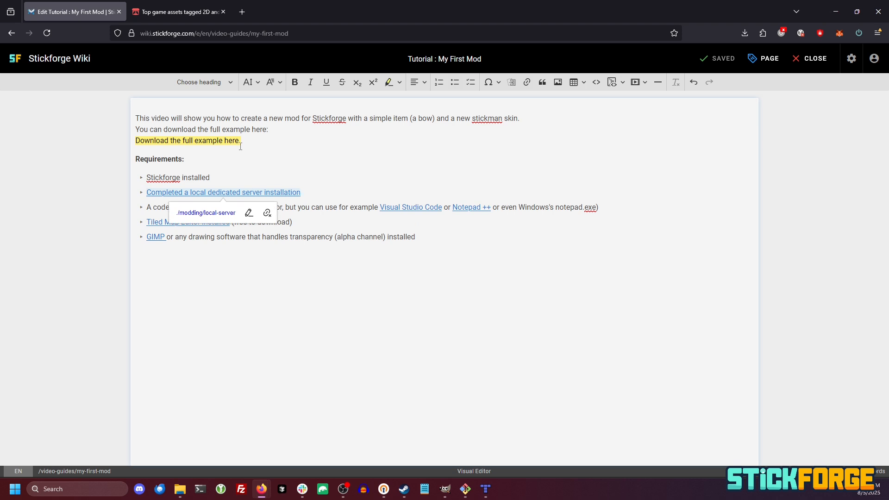
click(255, 176)
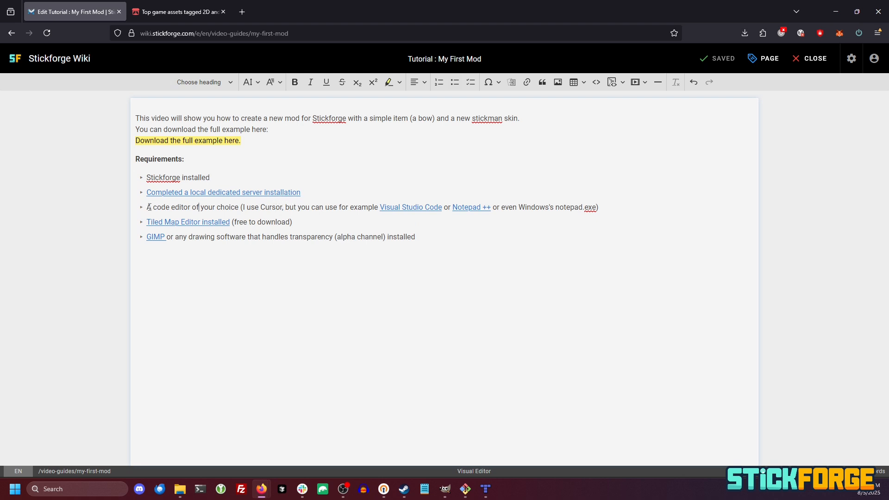
drag(153, 207, 189, 207)
click(266, 226)
drag(233, 222, 148, 223)
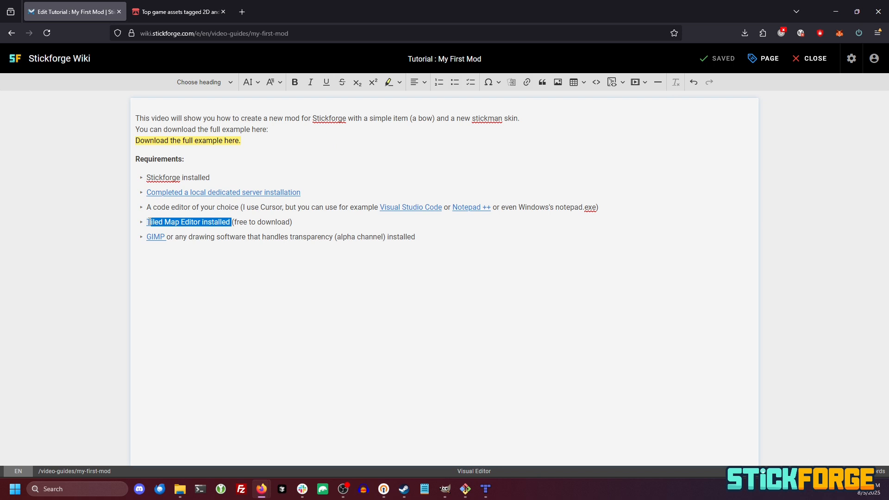
click(247, 222)
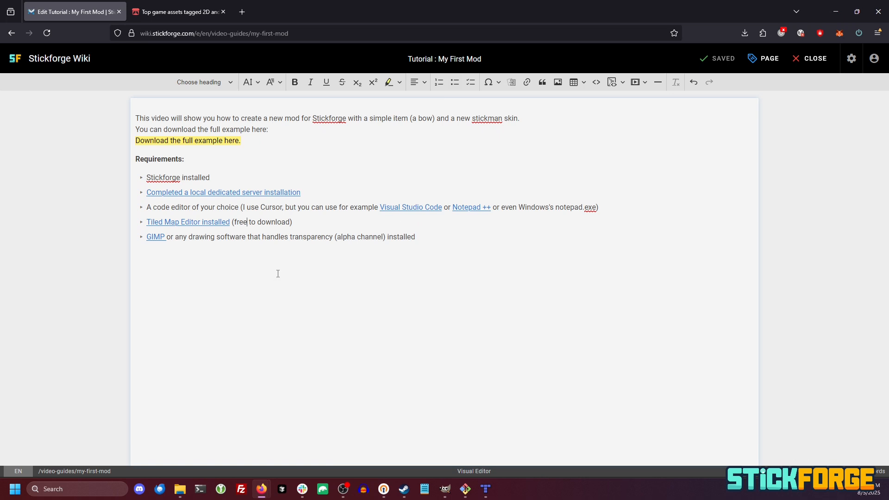
click(355, 269)
Switch to Steam, browse the local files of Stickforge Dedicated Server and open the sf_base folder inside mods
click(406, 493)
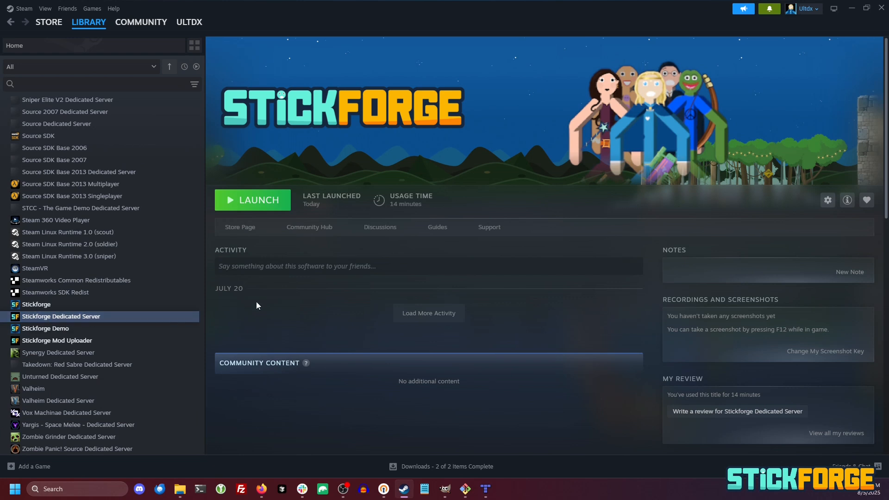
click(827, 202)
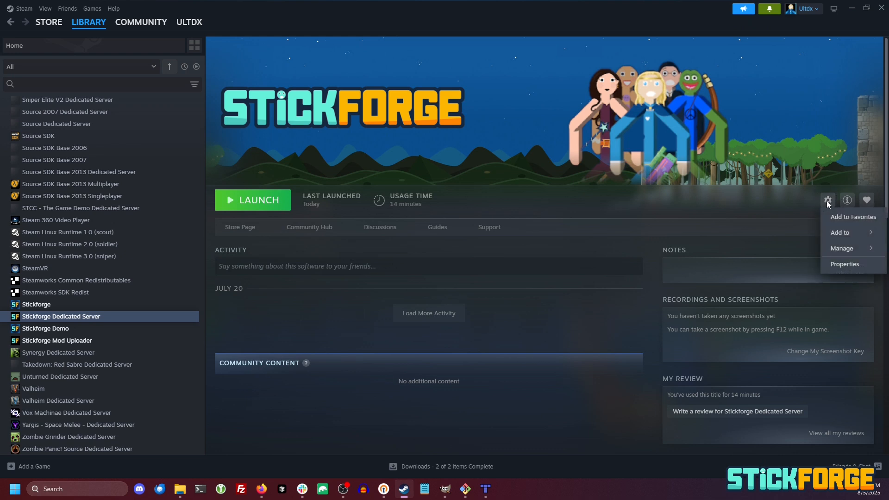
mouse_move(852, 248)
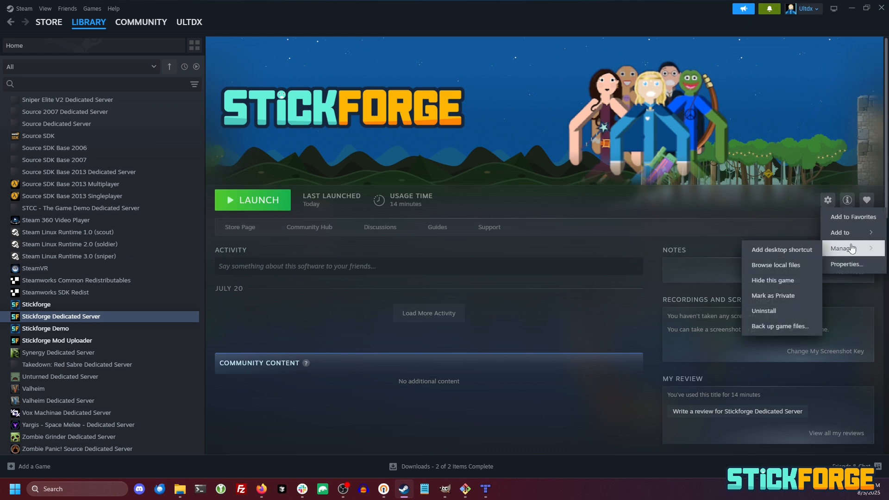
click(770, 268)
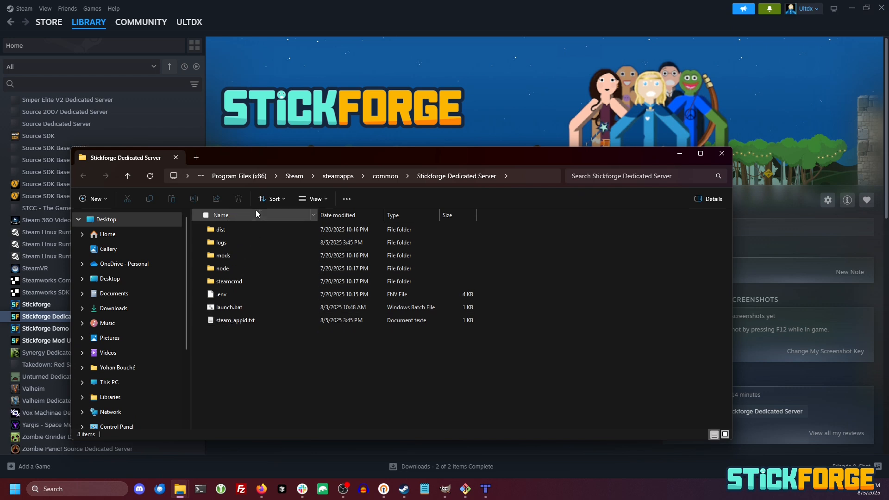
double_click(246, 256)
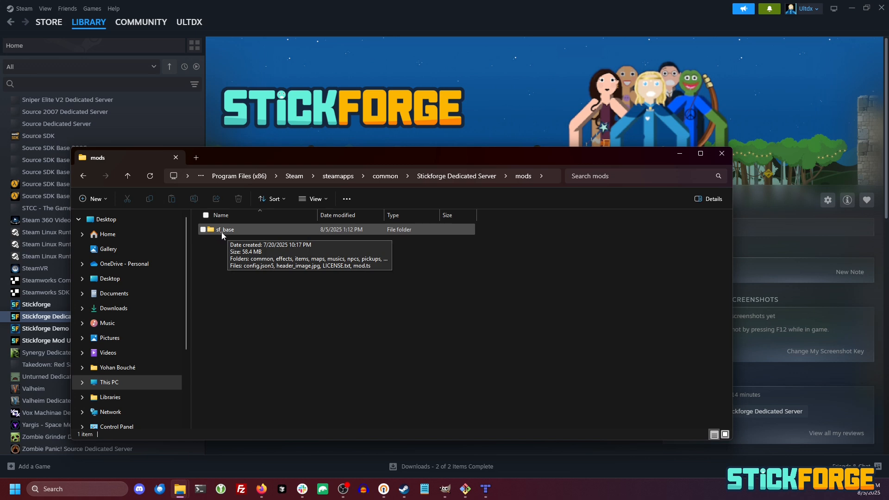
double_click(262, 230)
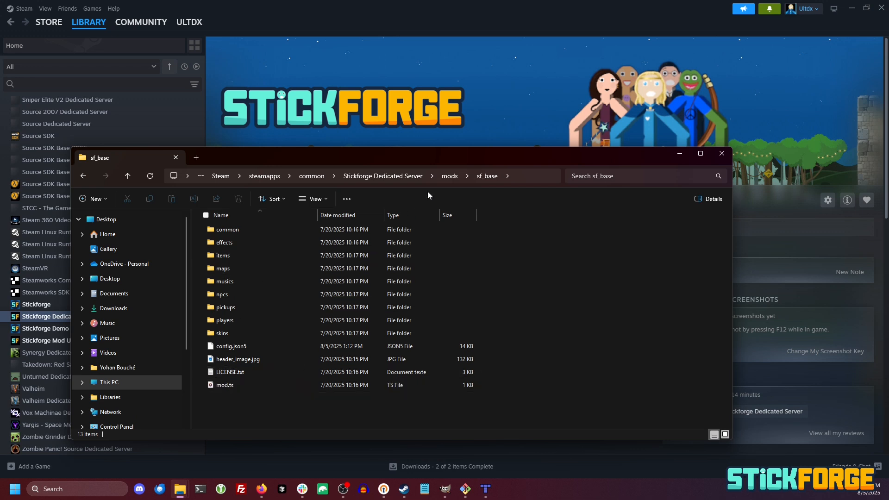
Create a folder named paper_mod in the mods folder, alongside sf_base
click(448, 178)
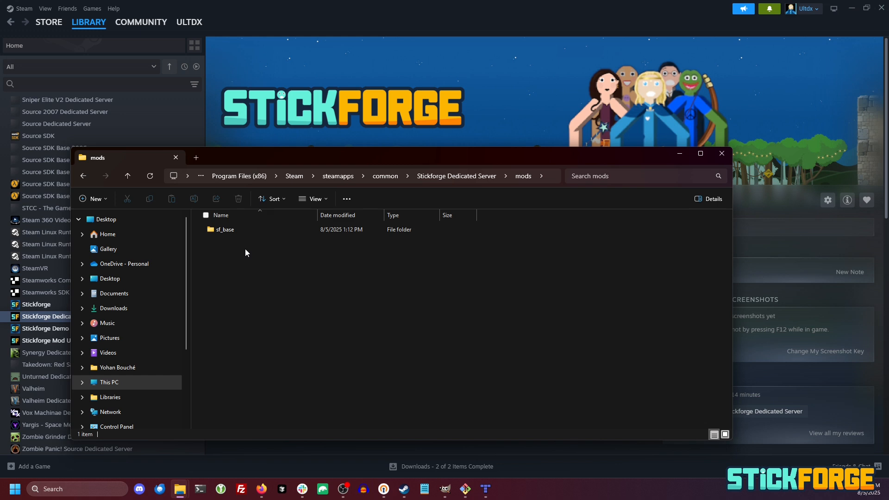
right_click(265, 292)
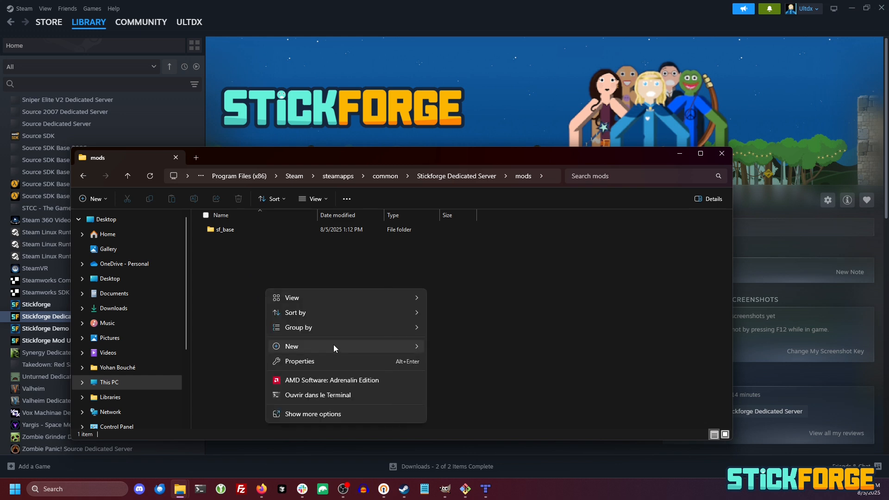
mouse_move(334, 346)
click(453, 123)
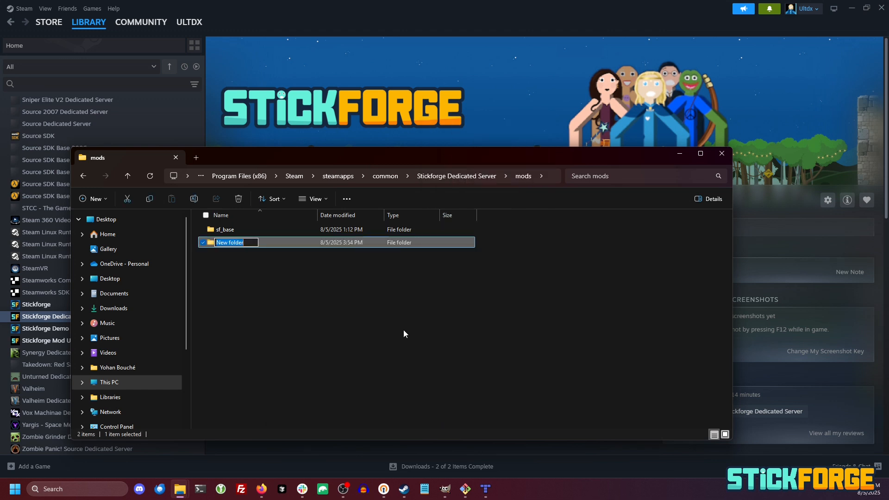
text(paper_mod)
key(Return)
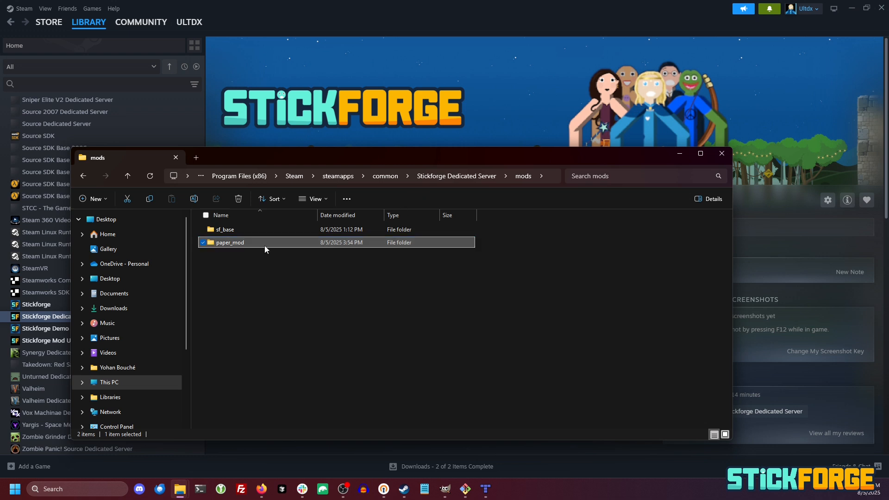
Copy config.json5 and header_image.jpg from the sf_base folder into the paper_mod folder
double_click(253, 230)
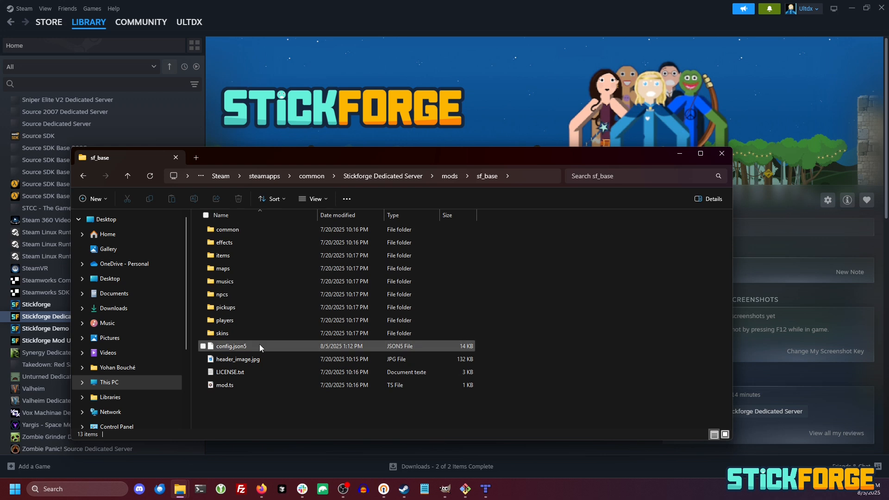
click(700, 153)
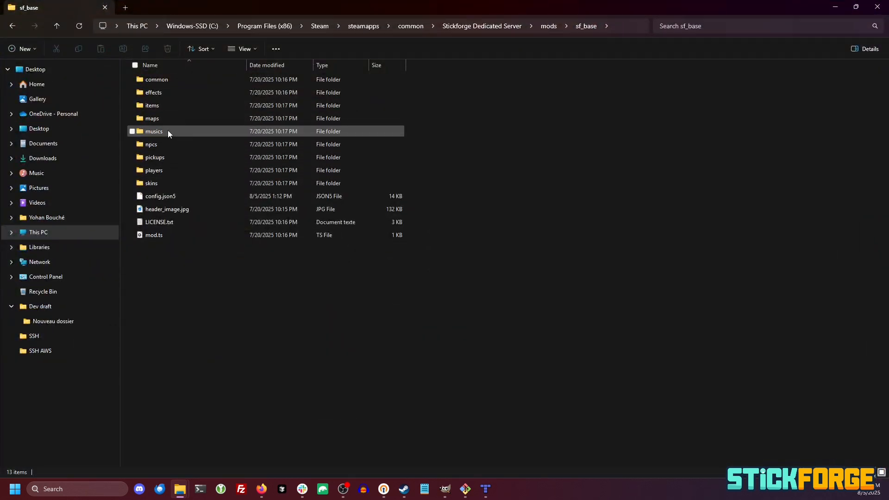
click(10, 307)
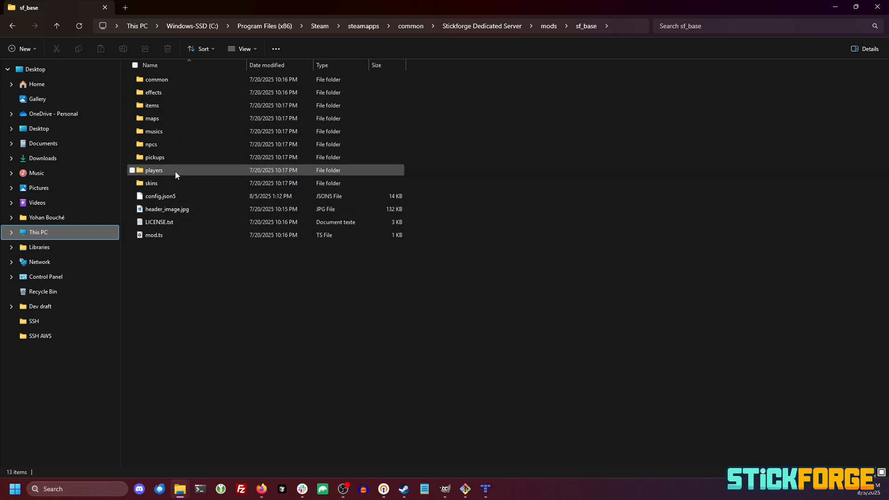
click(171, 196)
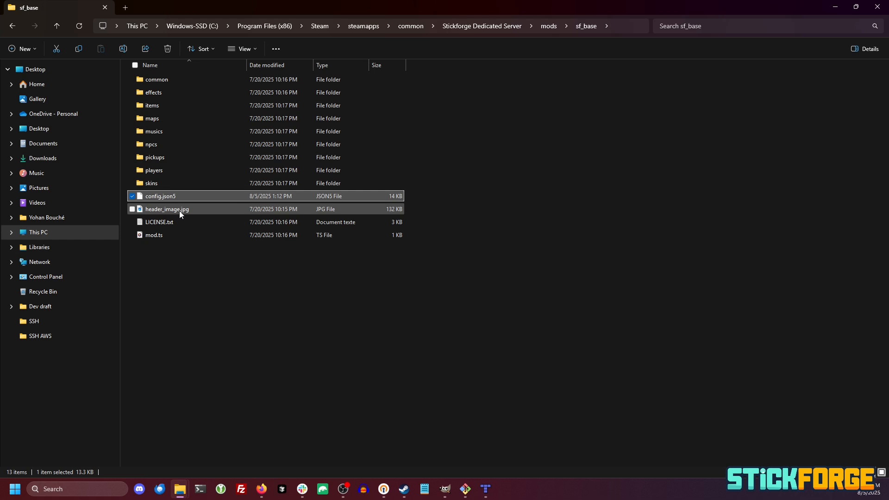
ctrl+click(180, 212)
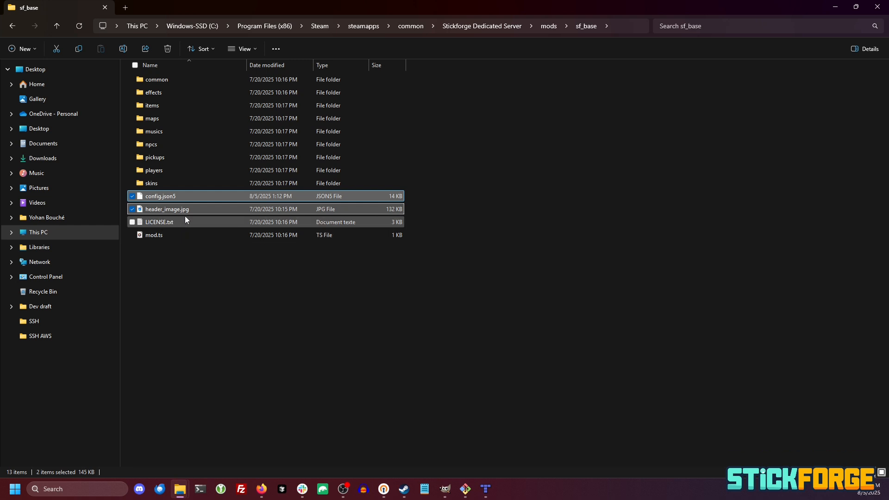
key(ctrl+c)
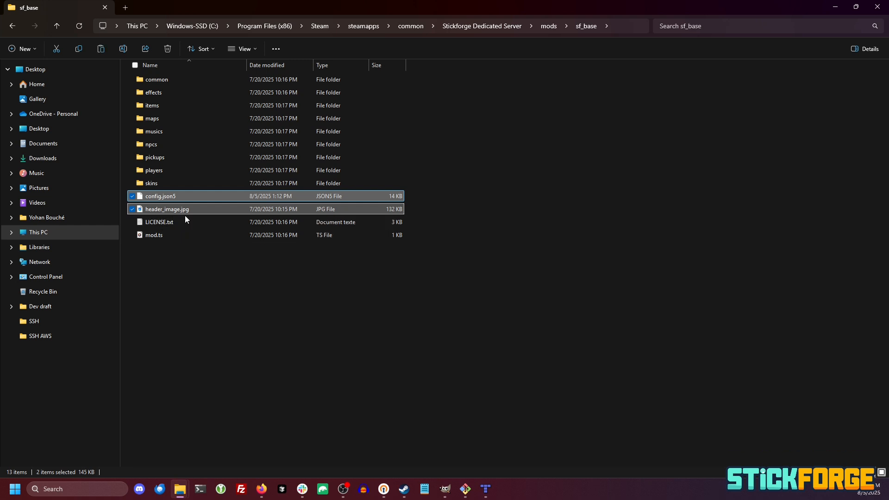
click(547, 28)
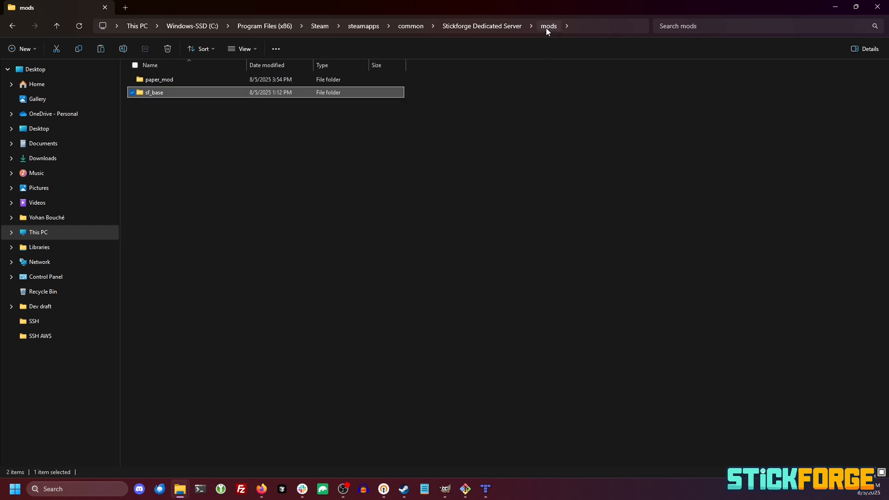
double_click(202, 82)
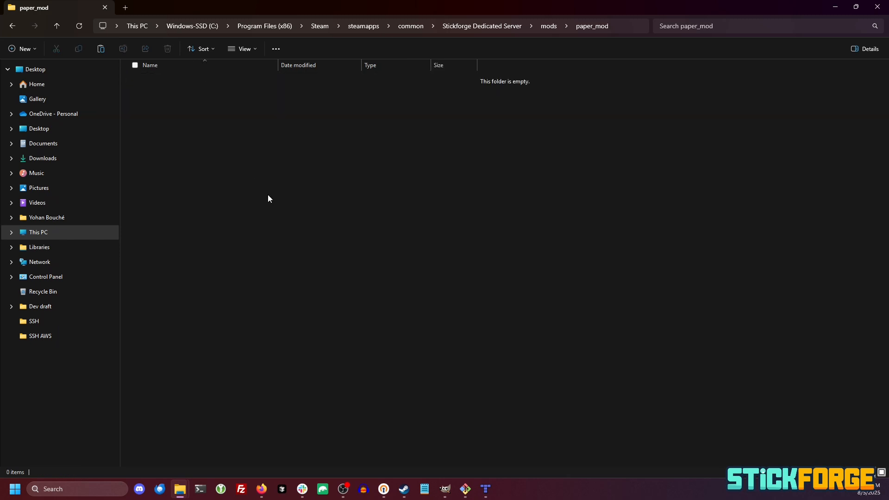
key(ctrl+v)
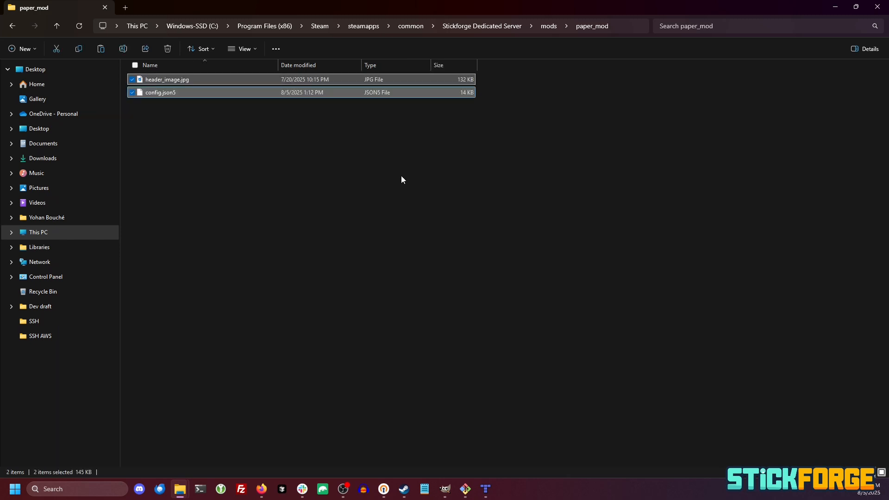
click(401, 177)
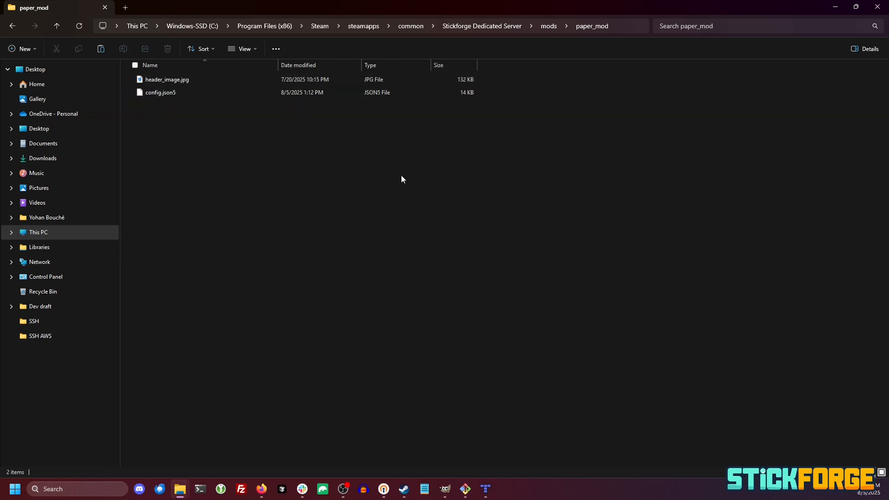
Examine how the skins folder inside sf_base is organised, including the classical skin's folder
click(548, 26)
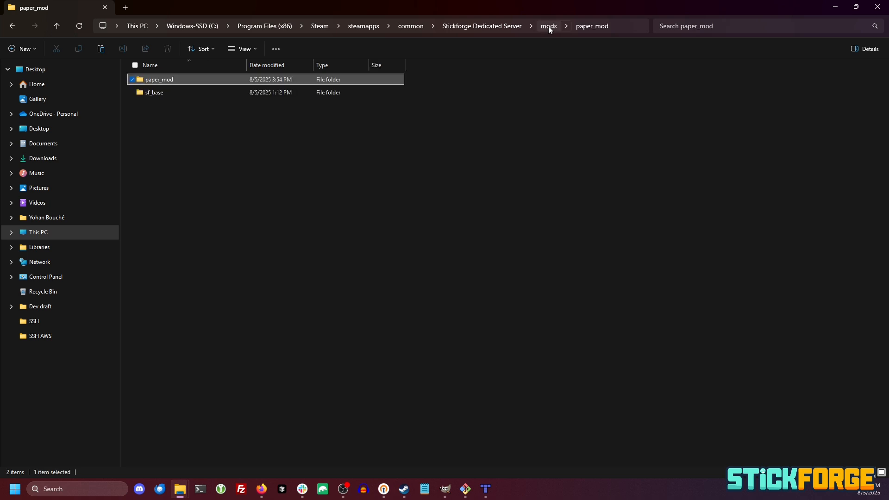
double_click(198, 98)
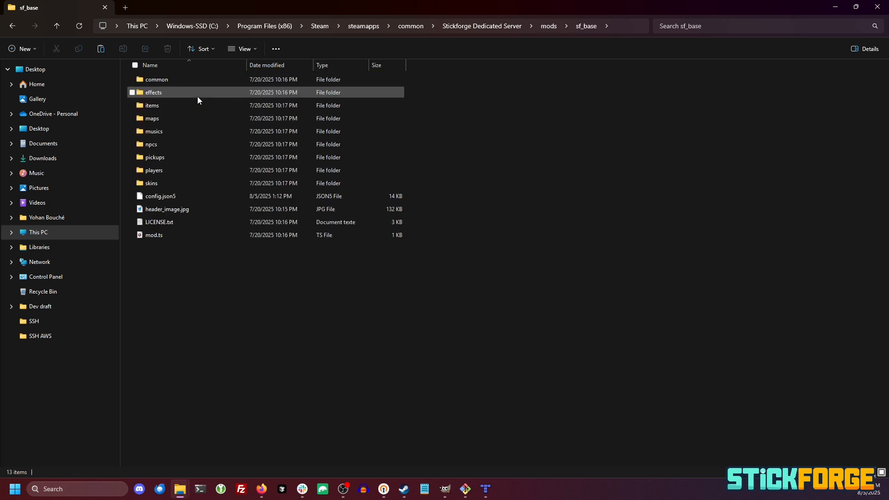
double_click(160, 185)
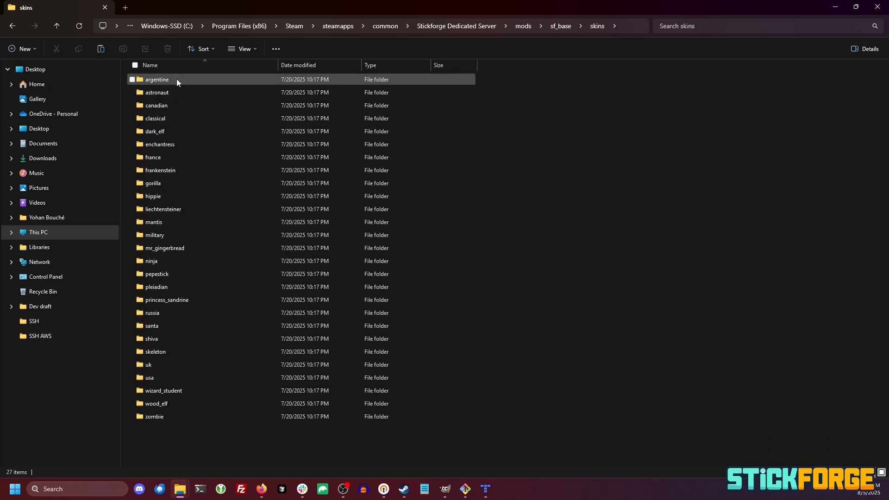
click(170, 118)
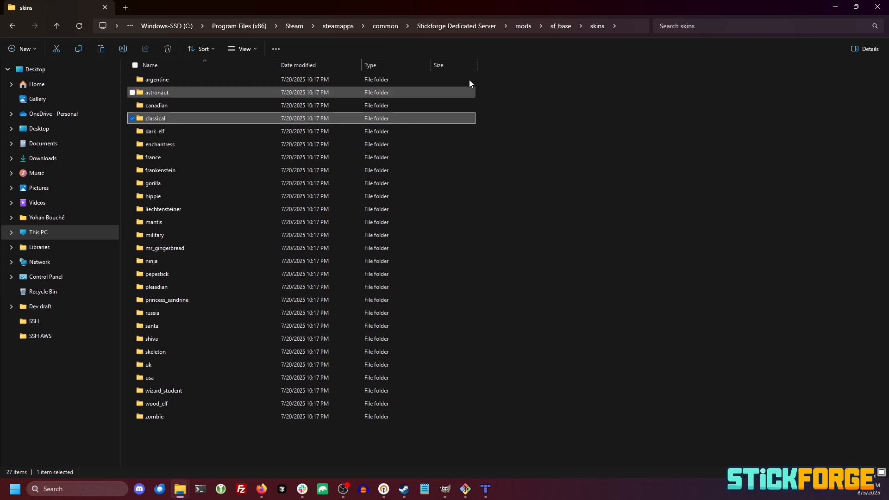
click(562, 26)
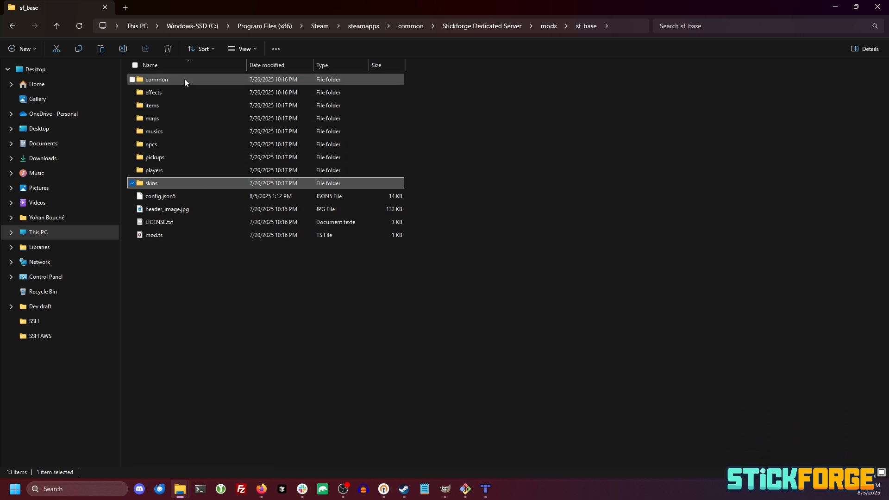
Create a folder named skins inside the paper_mod folder
click(545, 27)
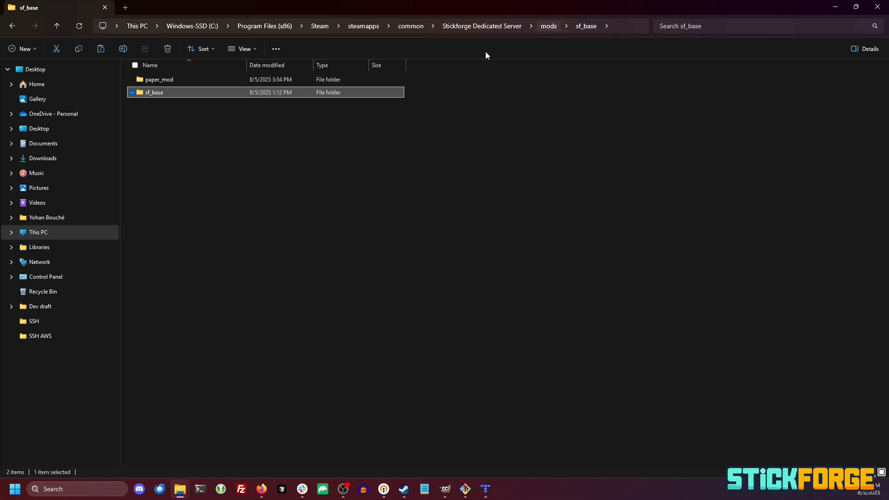
double_click(199, 81)
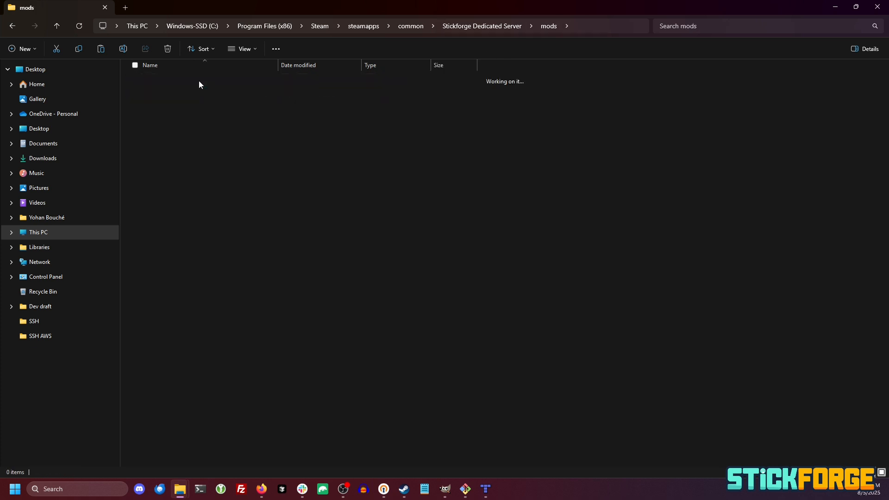
right_click(194, 200)
click(273, 151)
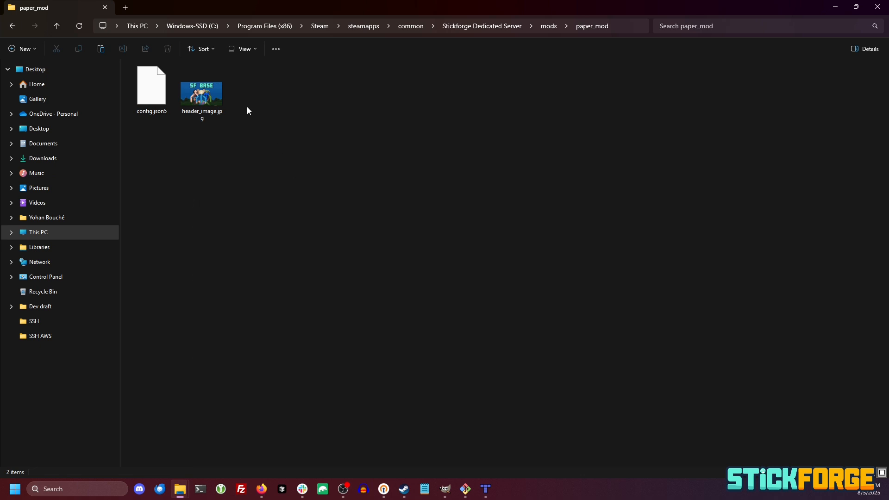
click(271, 54)
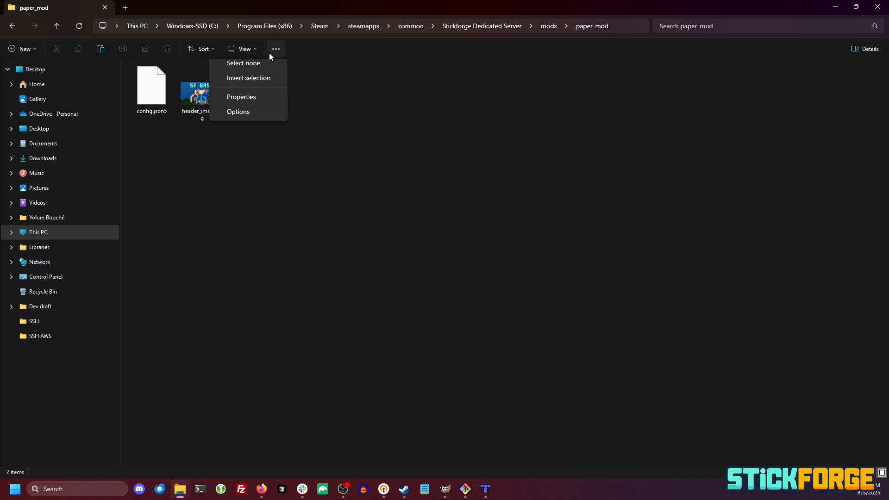
click(165, 174)
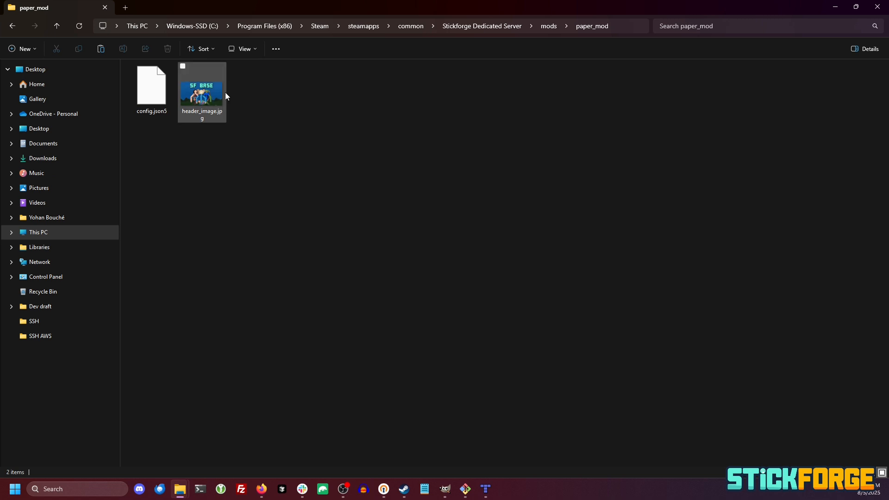
right_click(207, 172)
click(36, 53)
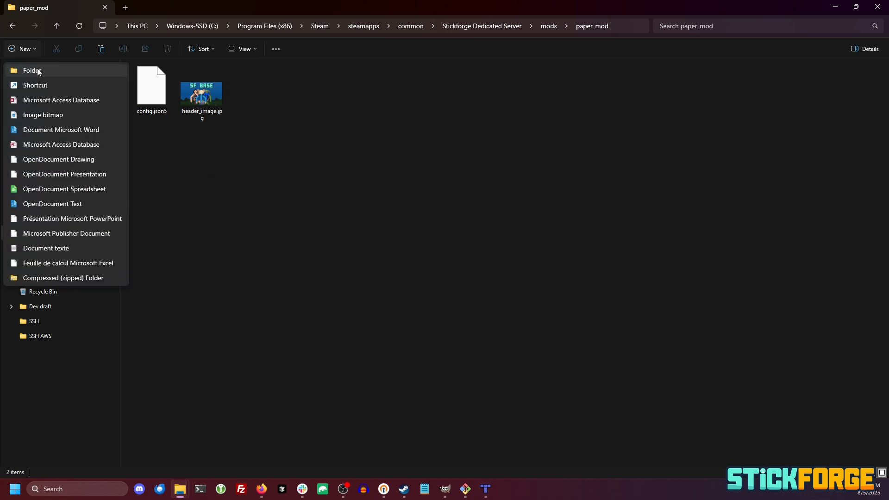
click(36, 70)
text(skins)
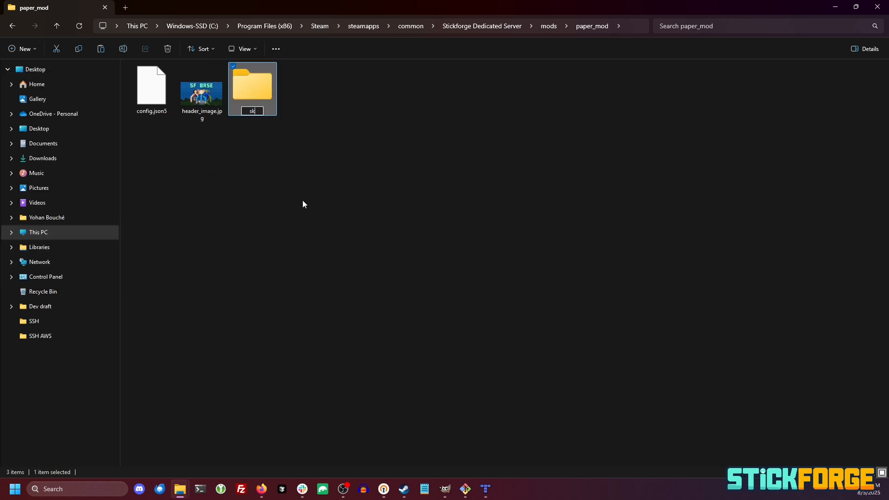
key(Return)
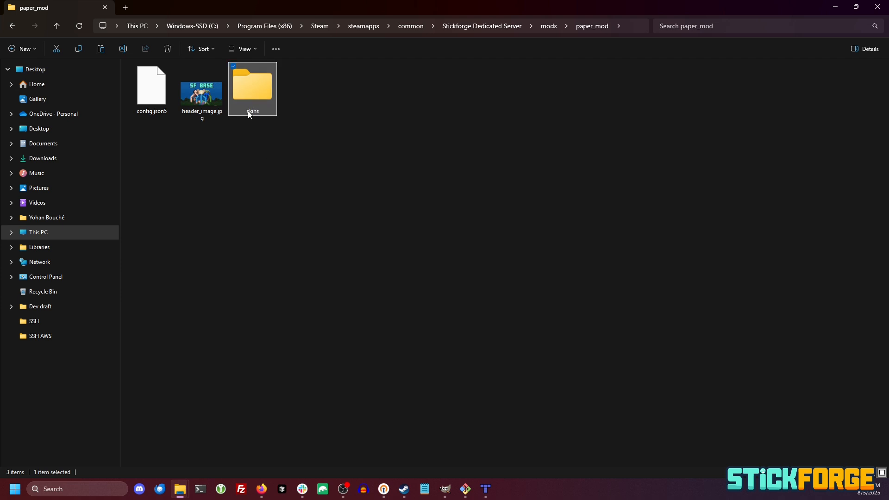
Paste the copied classical skin folder into paper_mod's skins folder
double_click(250, 87)
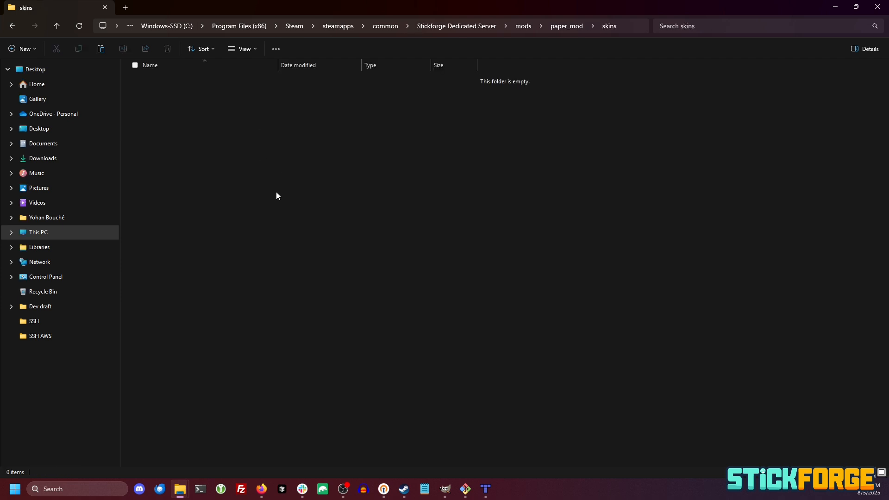
key(ctrl+v)
click(313, 195)
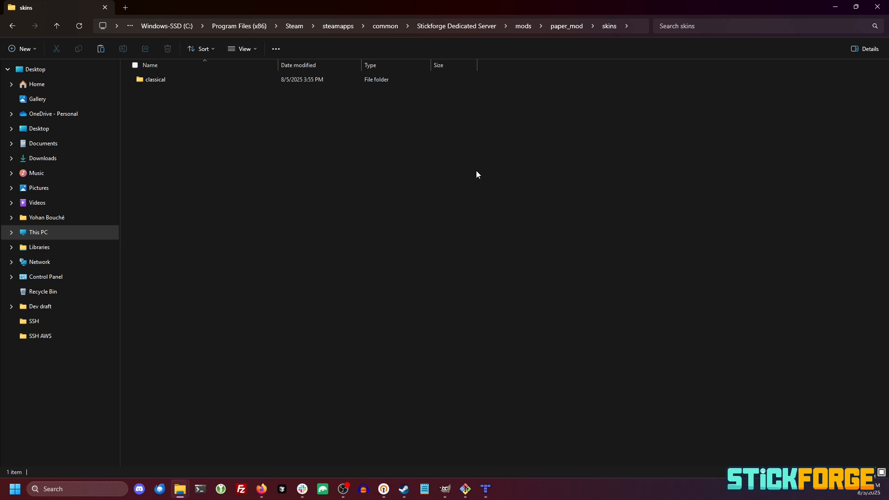
Copy the bow_prehistoric folder from the items folder of sf_base
click(566, 27)
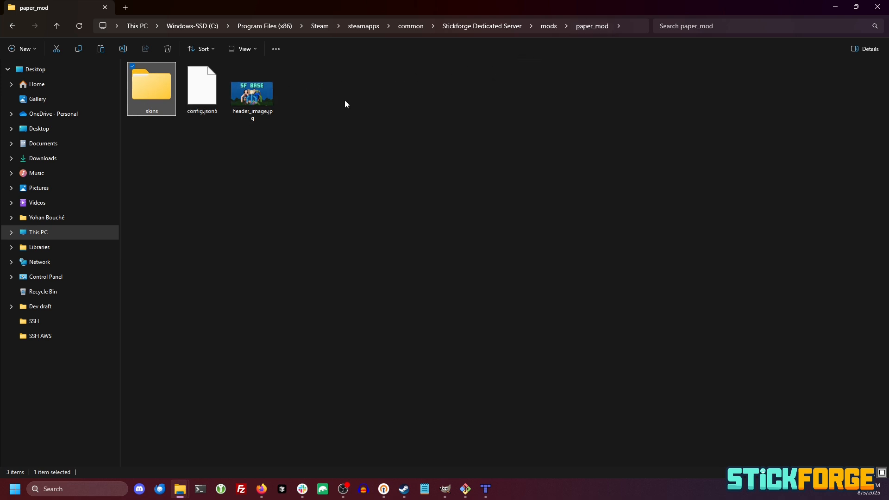
click(556, 26)
click(182, 92)
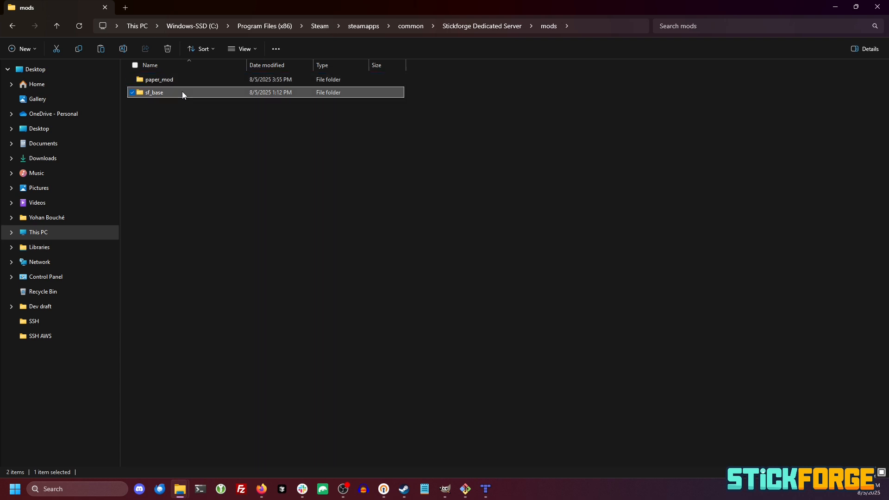
double_click(182, 93)
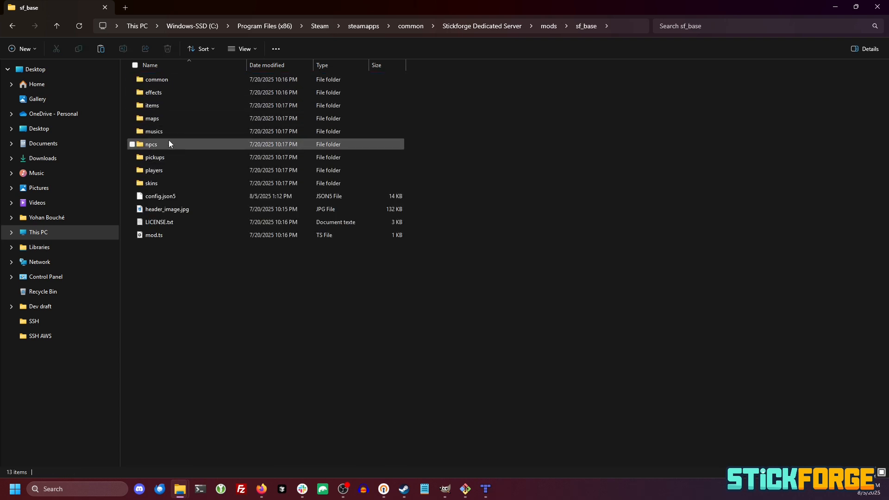
double_click(160, 107)
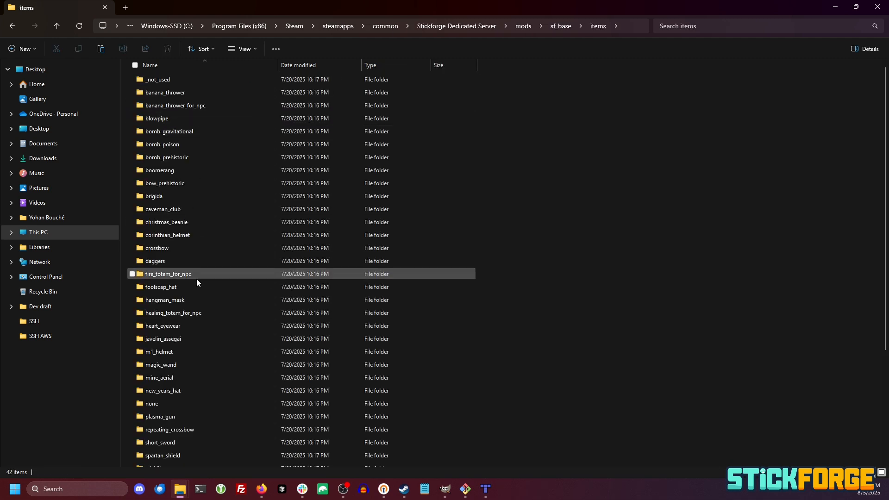
click(165, 185)
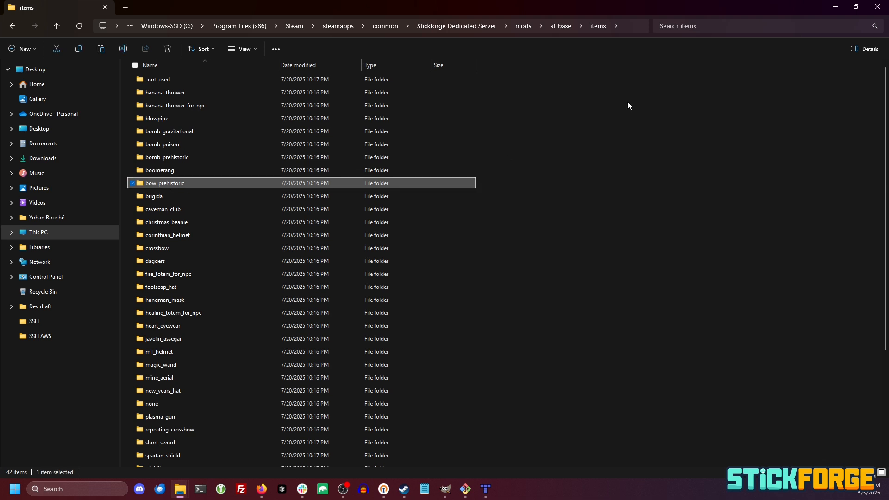
Create a folder named items inside paper_mod and open it
click(560, 26)
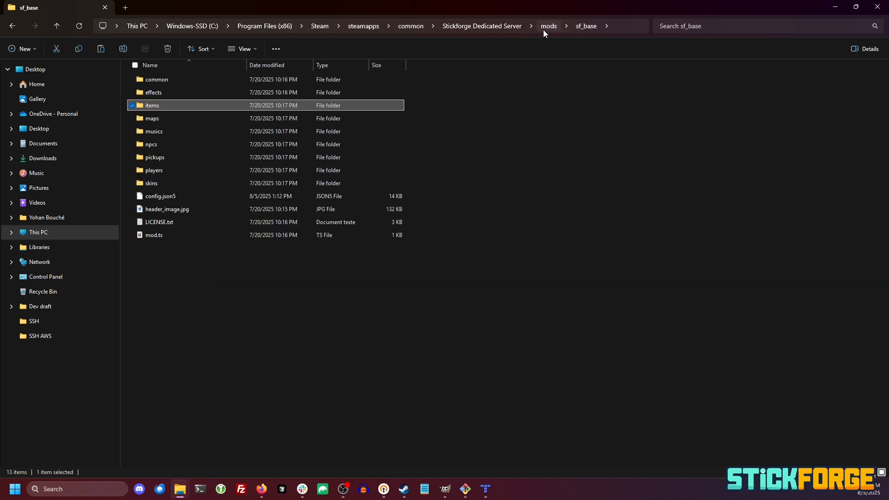
click(545, 29)
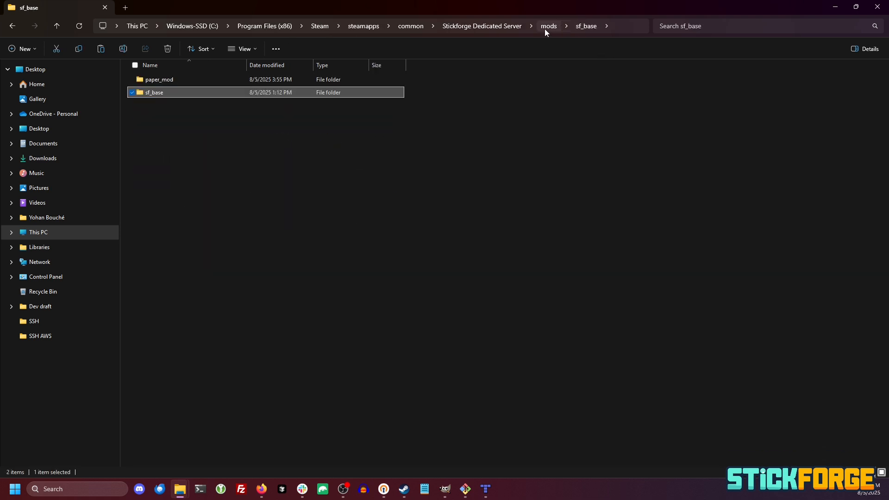
double_click(175, 80)
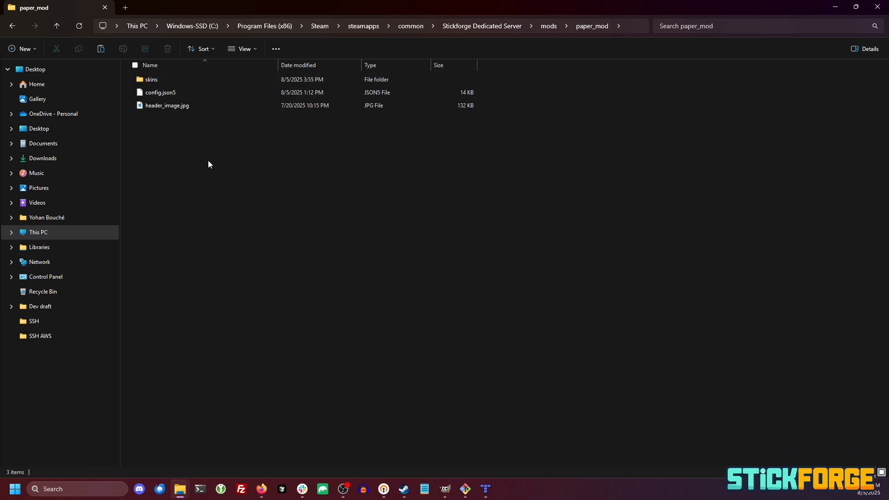
click(26, 48)
click(37, 68)
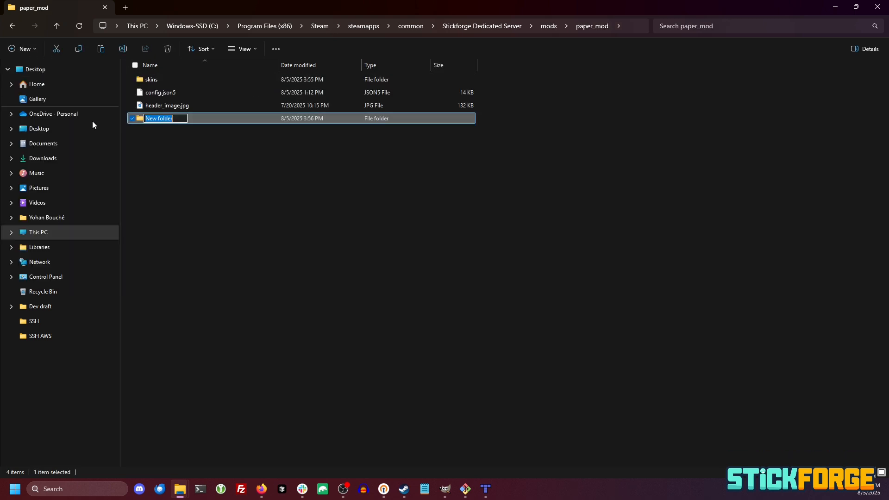
text(items)
key(Return)
key(Return)
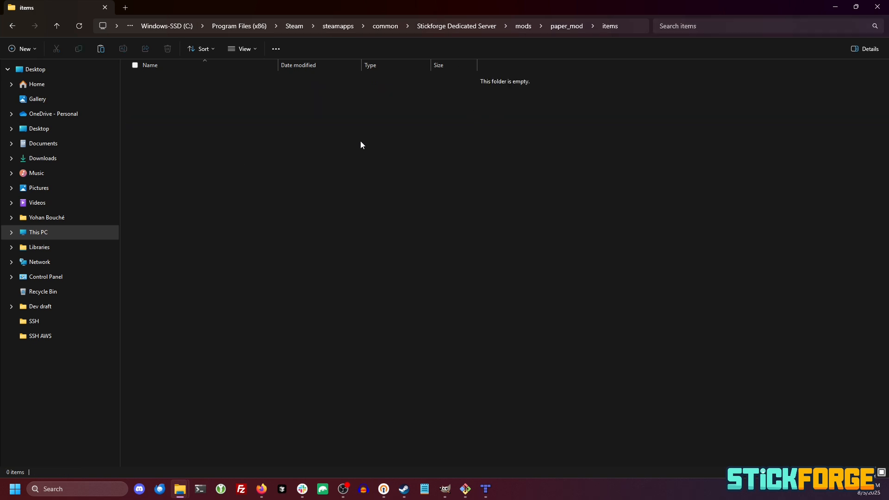
Paste the bow_prehistoric folder into paper_mod's items folder and look through its files
key(ctrl+v)
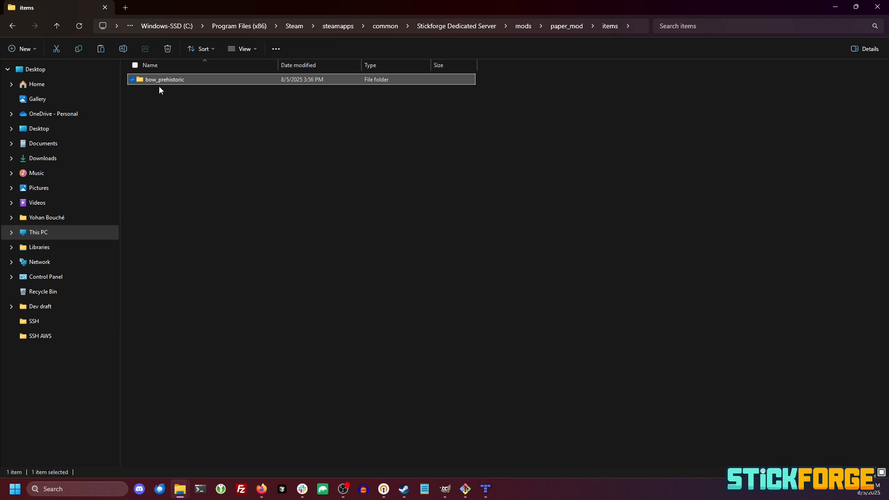
double_click(179, 81)
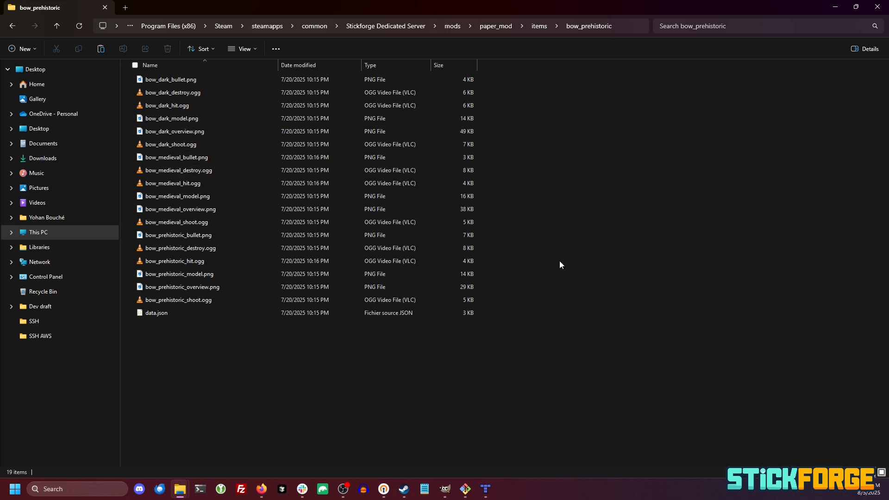
click(535, 31)
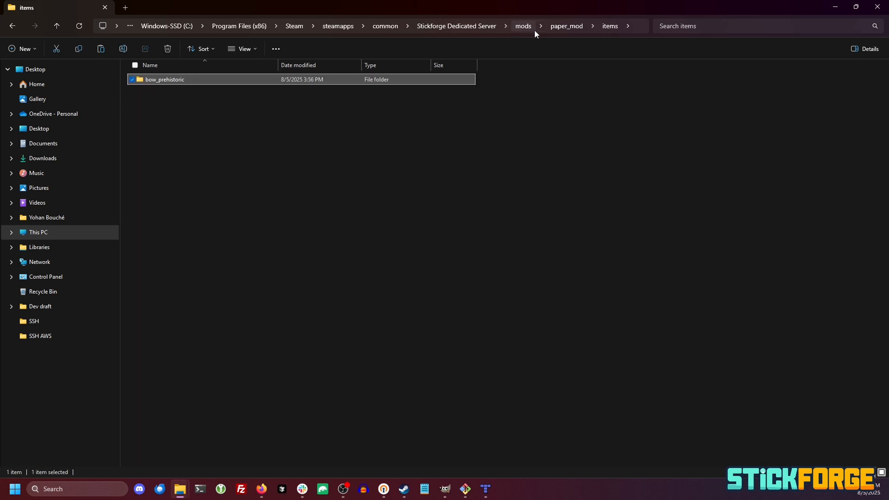
Copy the stickman_bow folder from the npcs folder of sf_base
click(556, 28)
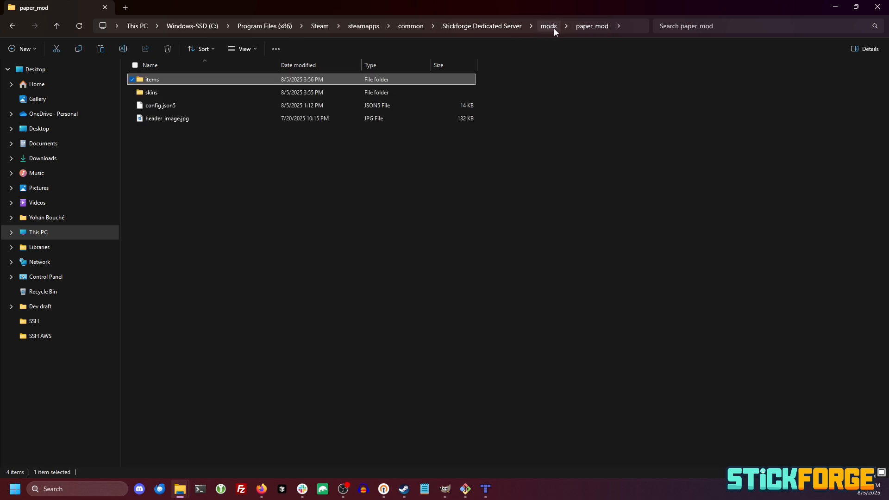
click(552, 29)
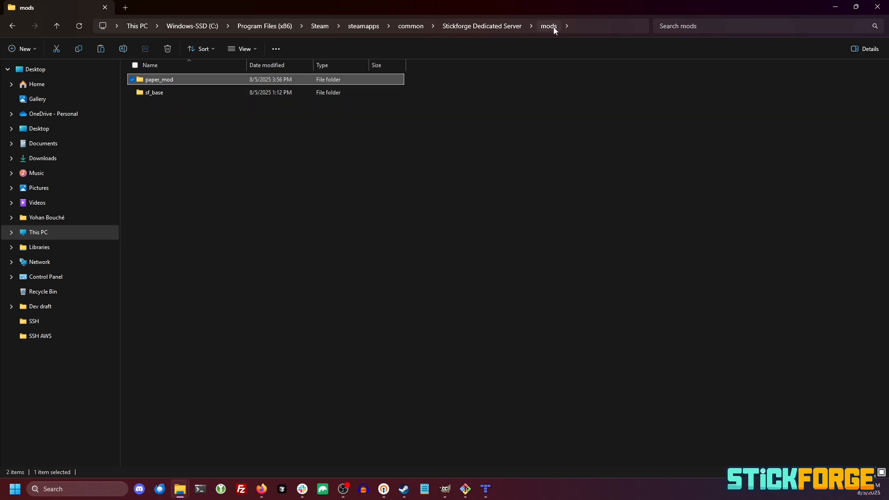
double_click(165, 83)
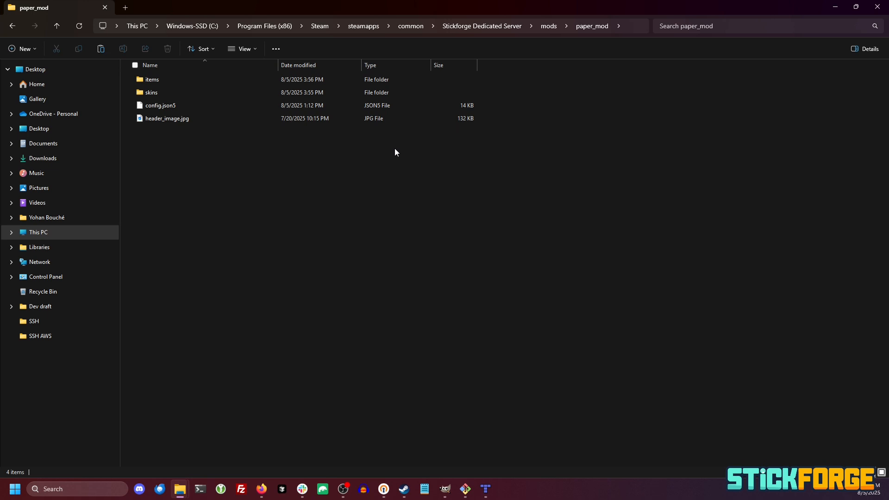
click(545, 29)
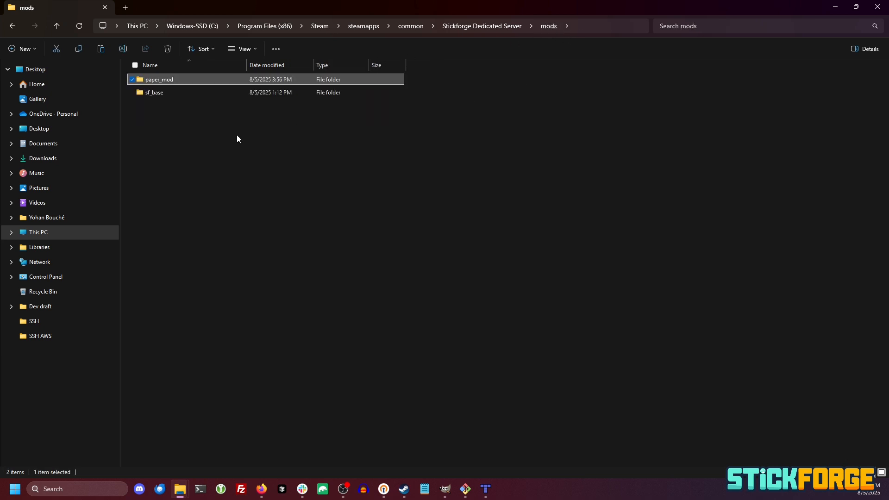
double_click(153, 92)
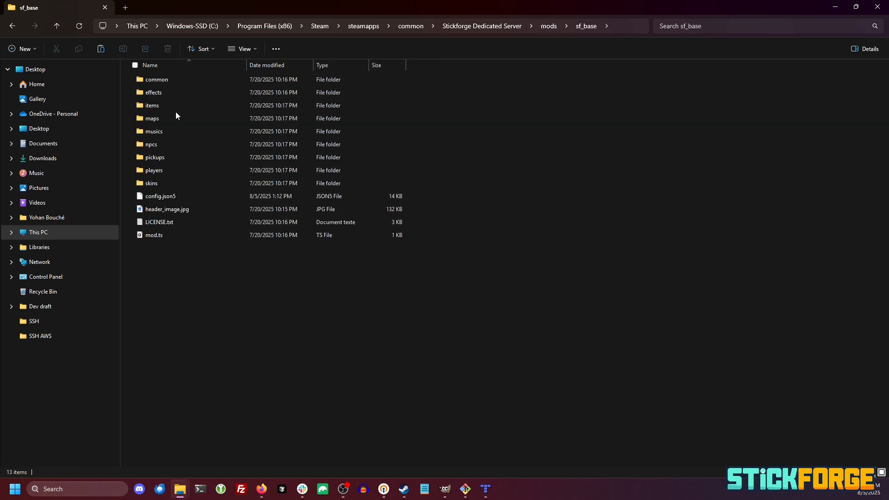
double_click(157, 142)
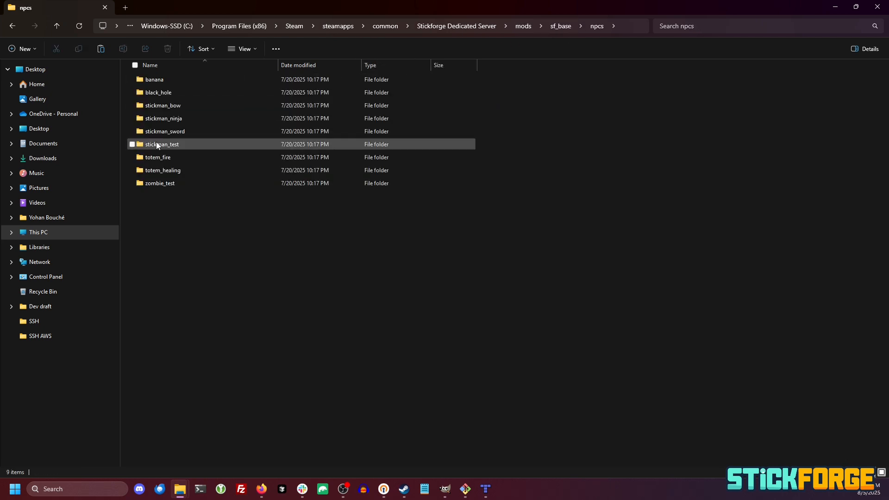
click(191, 105)
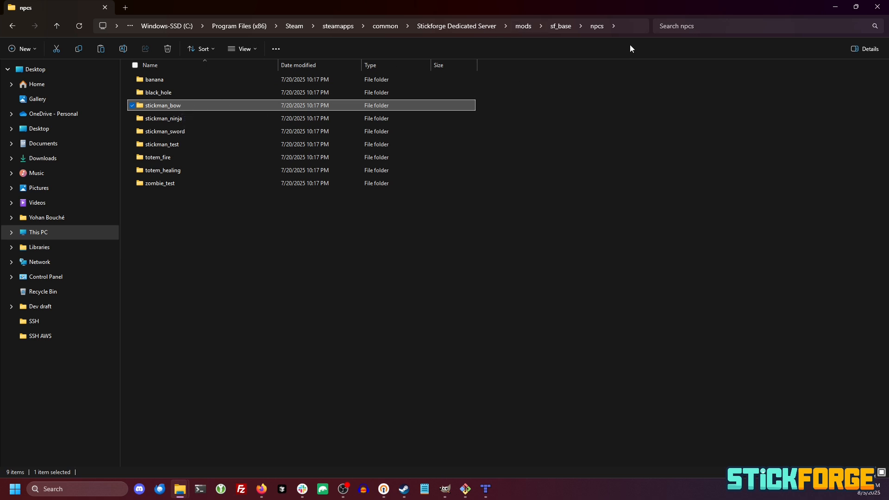
Create a folder named npcs inside paper_mod and open it
click(524, 26)
double_click(188, 79)
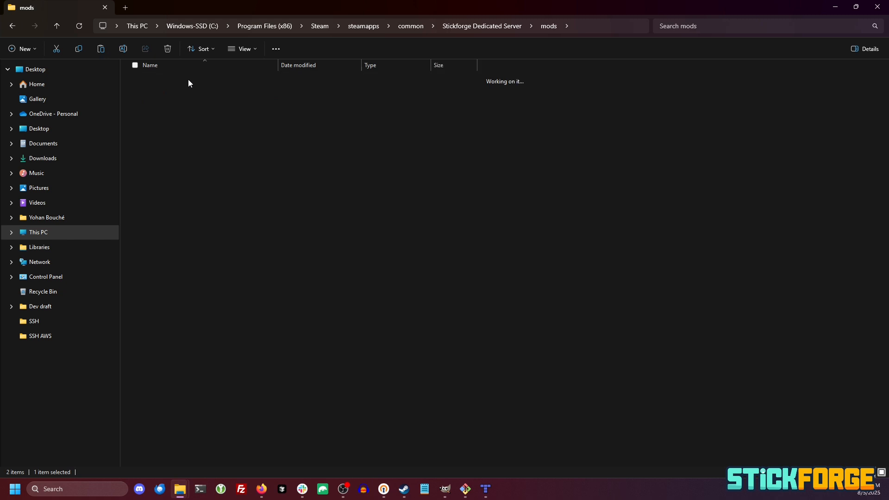
right_click(186, 142)
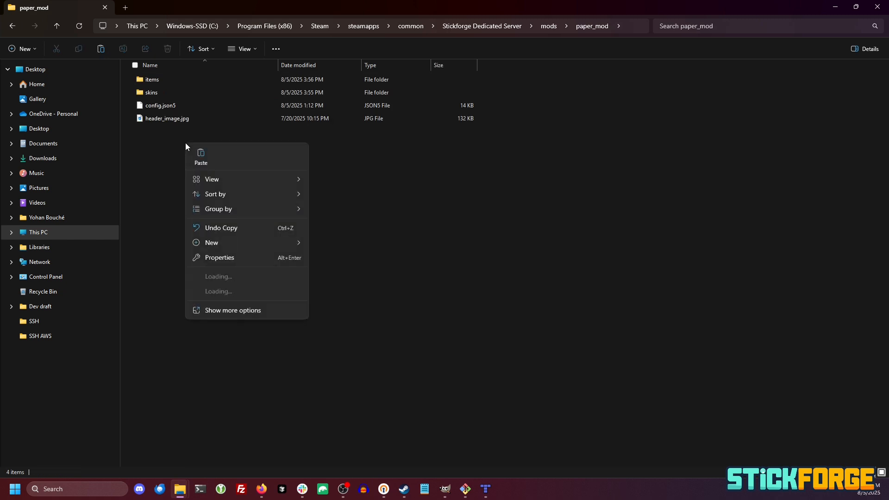
click(23, 49)
click(51, 70)
text(npcs)
key(Return)
key(Return)
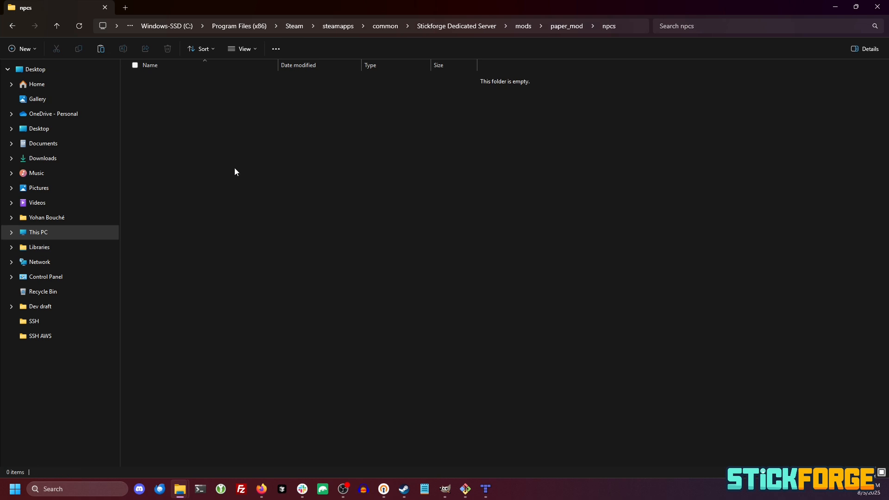
Paste the stickman_bow folder into paper_mod's npcs folder and return to the paper_mod folder
key(ctrl+v)
click(385, 186)
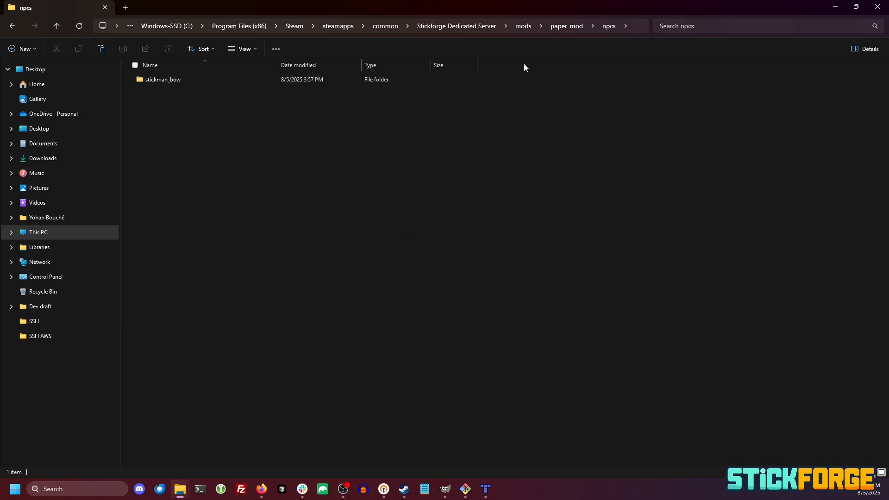
click(561, 26)
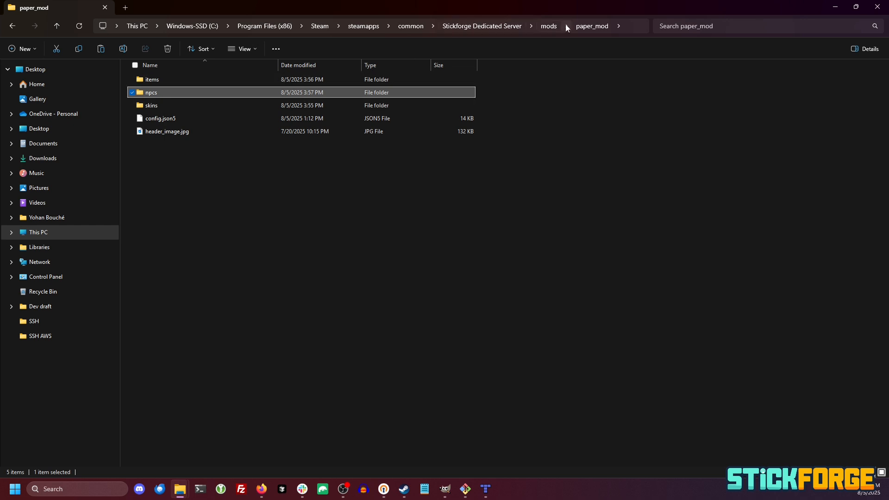
Open the sf_base folder in mods and look at its maps and players folders
click(544, 26)
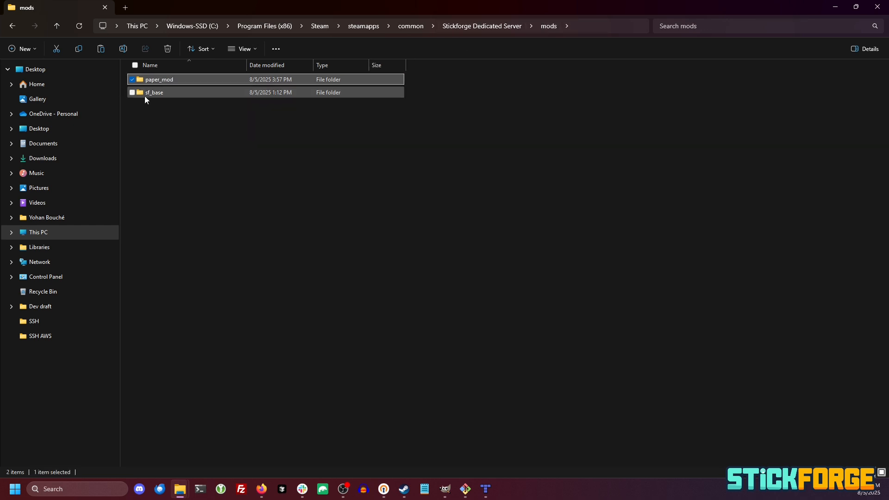
double_click(157, 94)
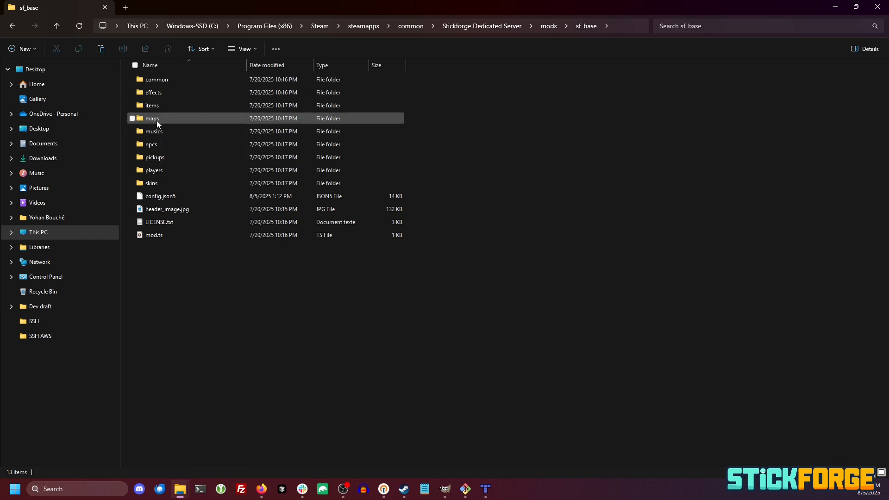
mouse_move(146, 121)
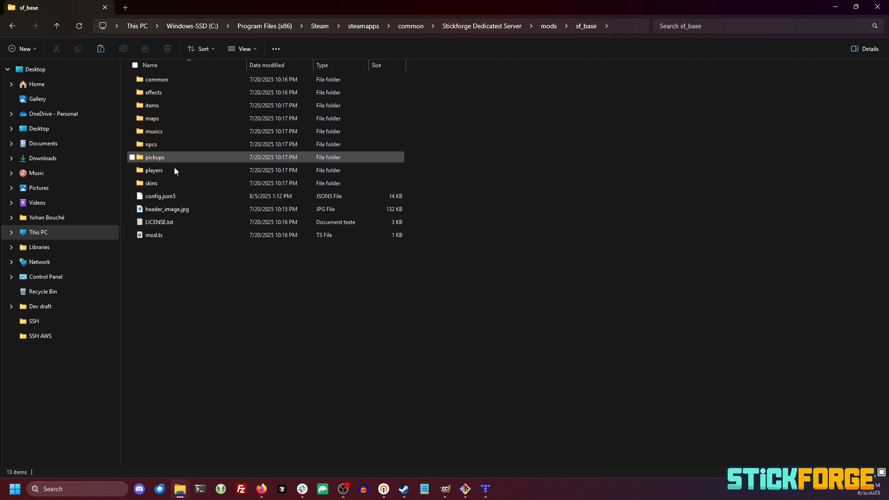
mouse_move(164, 172)
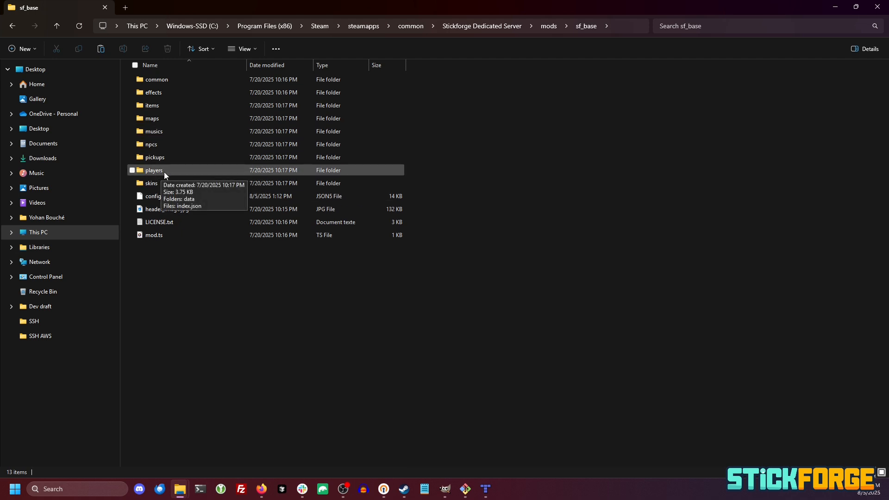
click(159, 171)
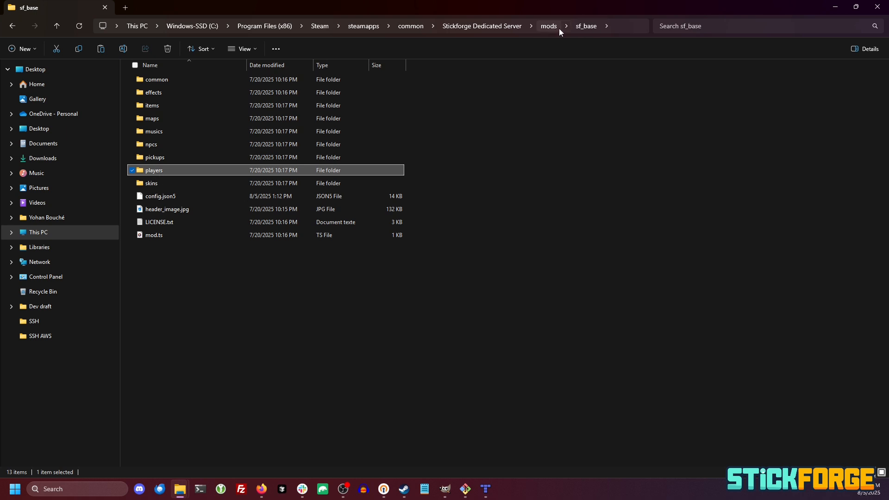
Return to the paper_mod folder and create a folder named players in it
click(548, 26)
double_click(208, 78)
right_click(241, 233)
key(Escape)
click(28, 49)
click(42, 69)
text(players)
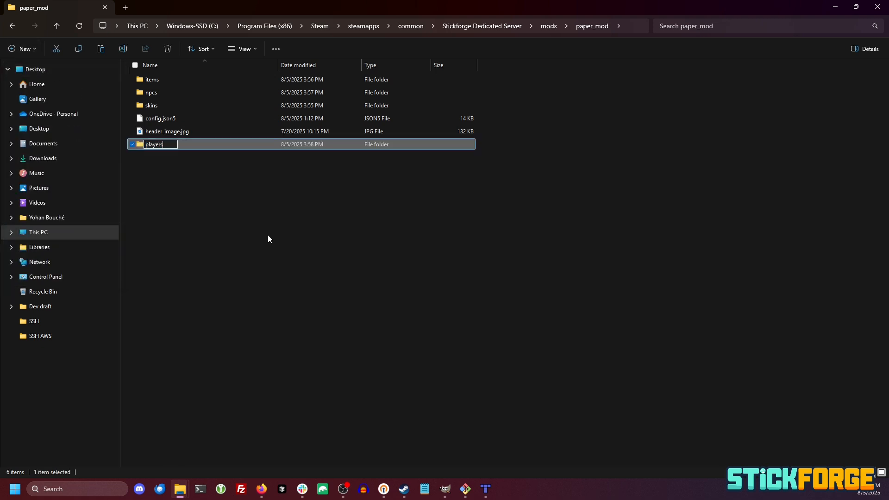
key(Return)
click(268, 236)
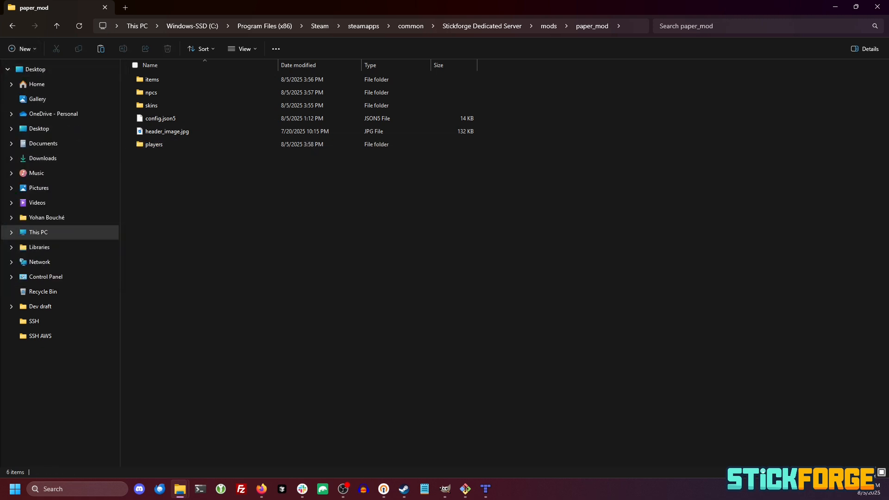
Create another folder named maps inside paper_mod
click(21, 48)
click(34, 72)
text(maps)
key(Return)
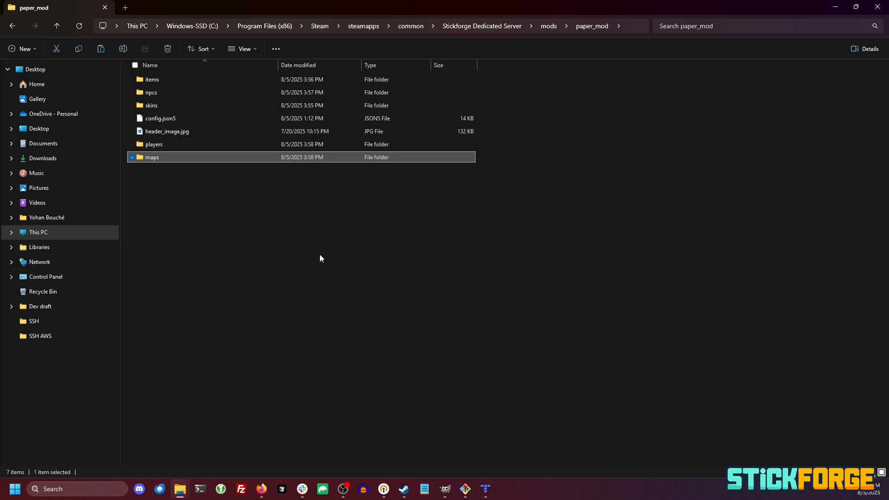
click(321, 257)
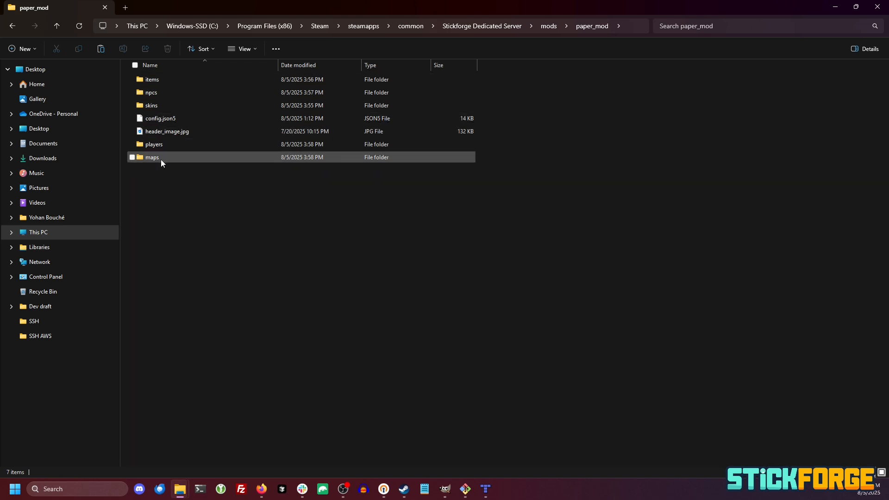
Delete all bow_dark and bow_medieval files from the bow_prehistoric folder in paper_mod's items folder
mouse_move(161, 106)
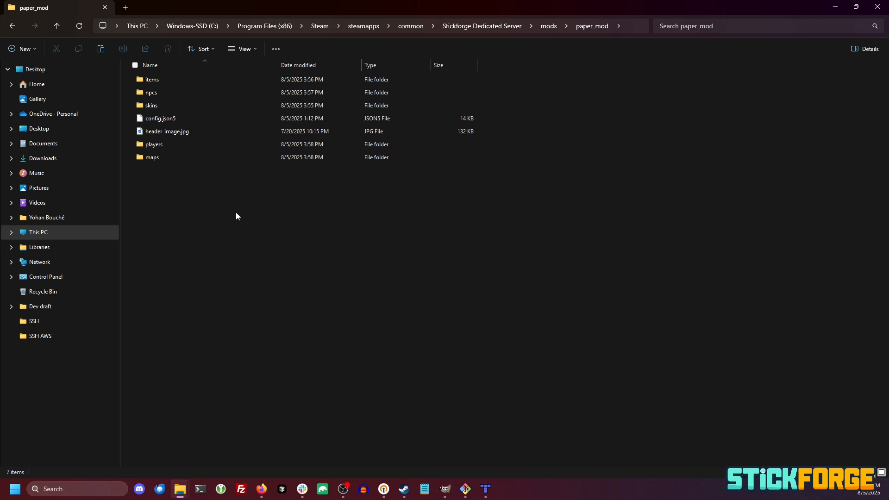
mouse_move(167, 81)
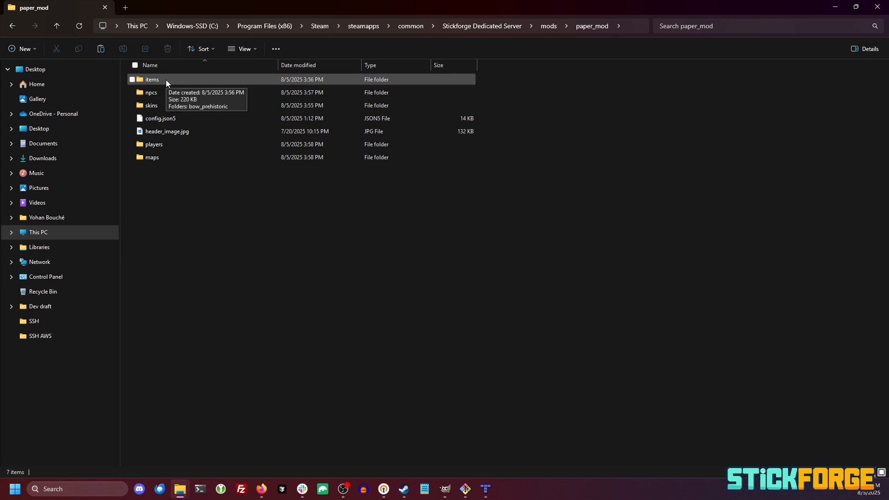
double_click(166, 80)
double_click(171, 84)
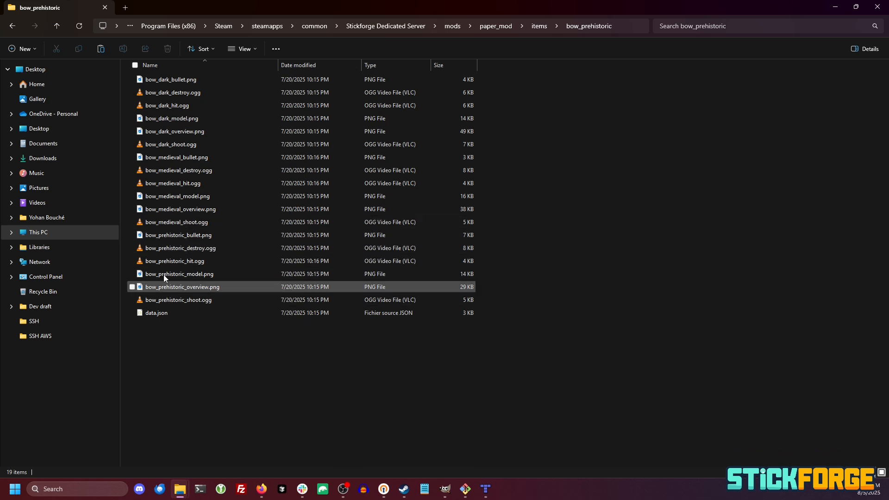
click(166, 223)
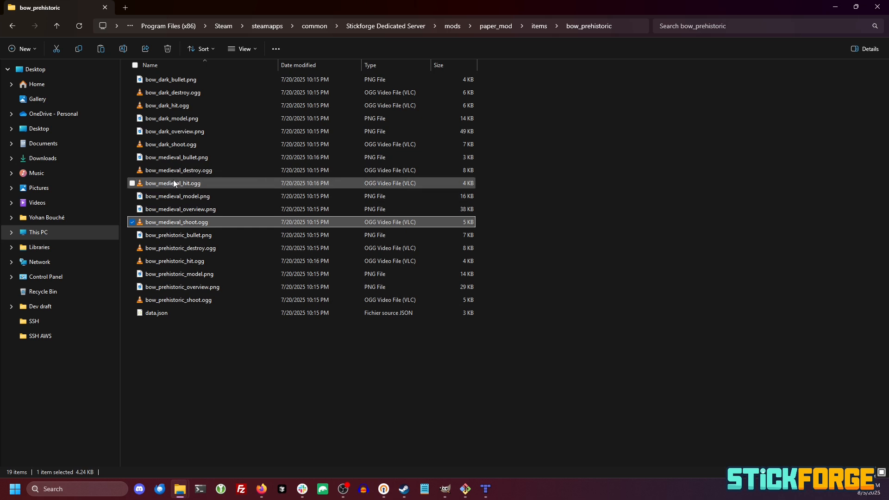
shift+click(167, 80)
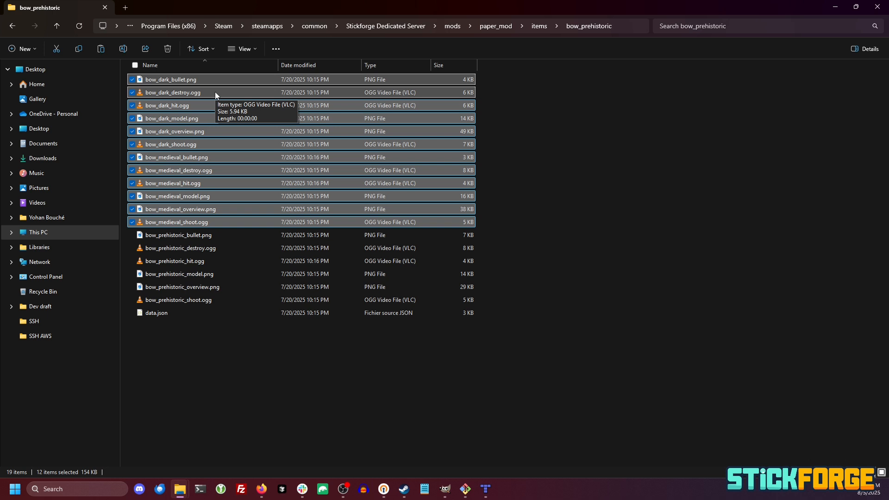
key(Delete)
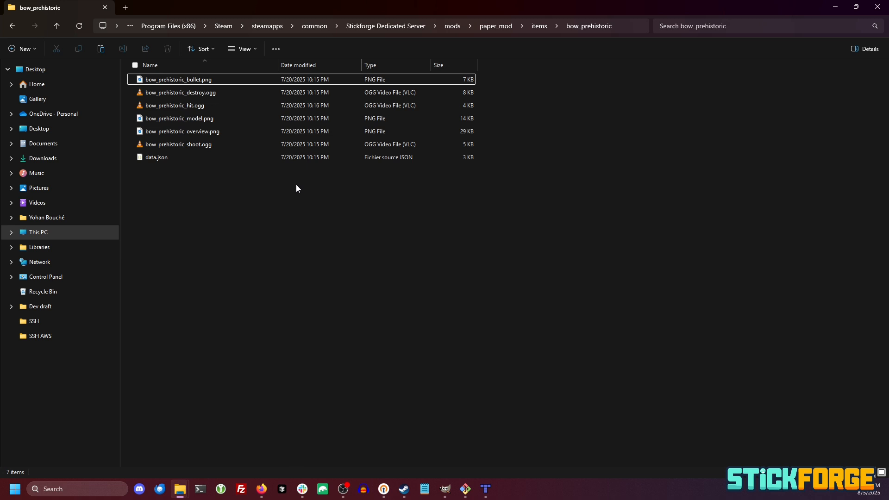
Open bow_prehistoric_model.png from the bow_prehistoric folder in GIMP
click(212, 80)
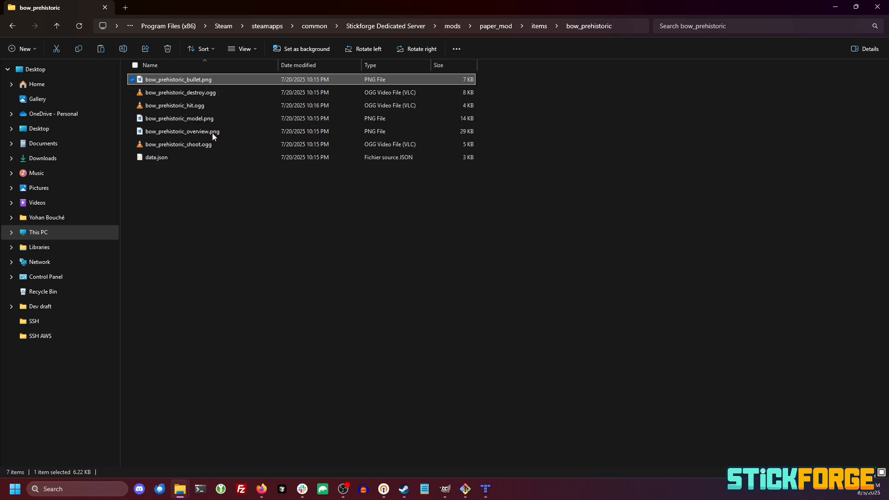
click(210, 121)
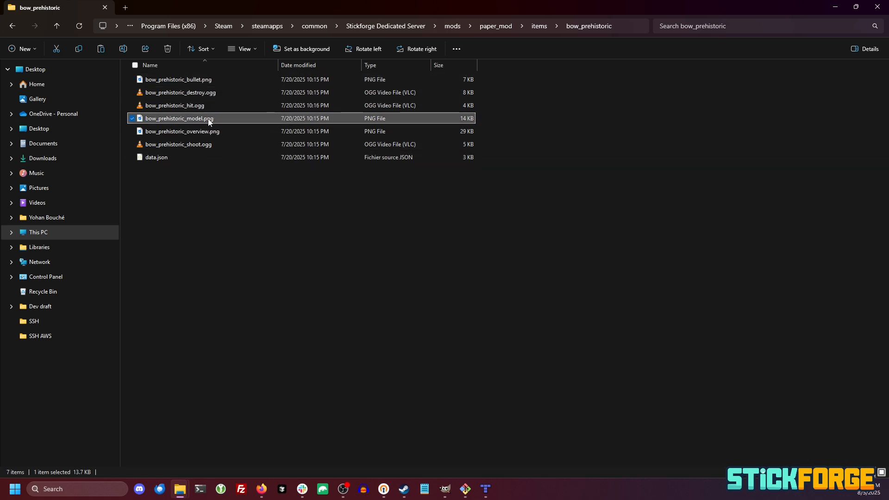
right_click(206, 120)
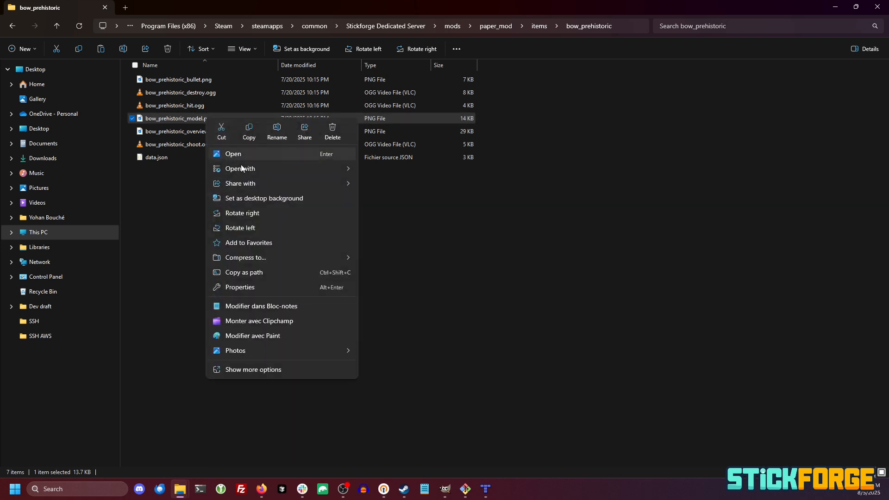
mouse_move(246, 169)
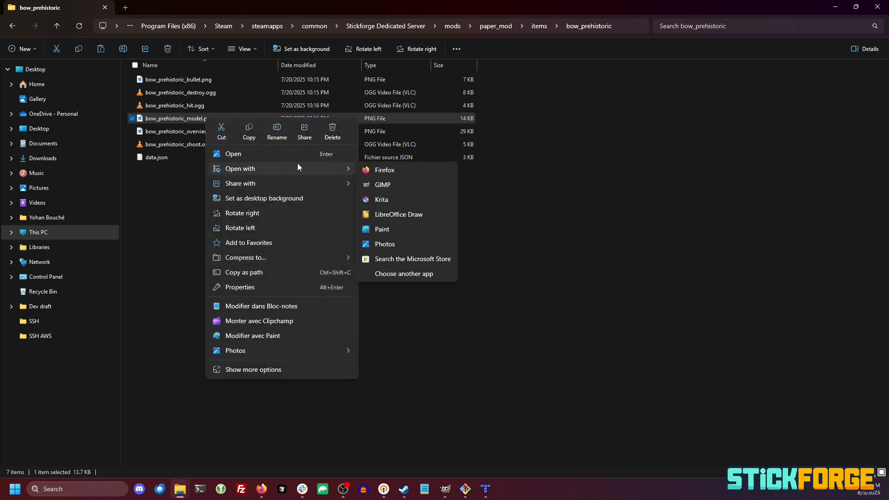
click(388, 185)
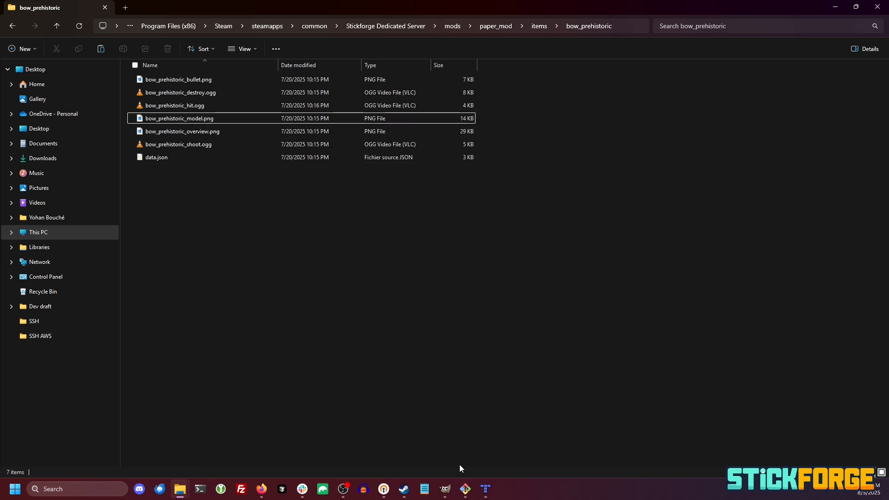
Switch to GIMP, move its window into view and maximize it to work on the bow image
click(445, 494)
drag(365, 7, 608, 184)
drag(424, 10, 359, 59)
drag(236, 163, 651, 391)
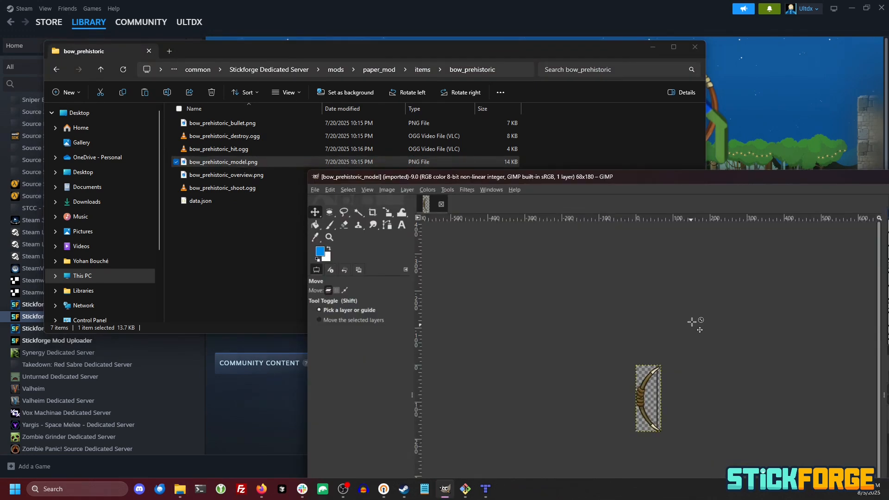
drag(699, 176, 582, 172)
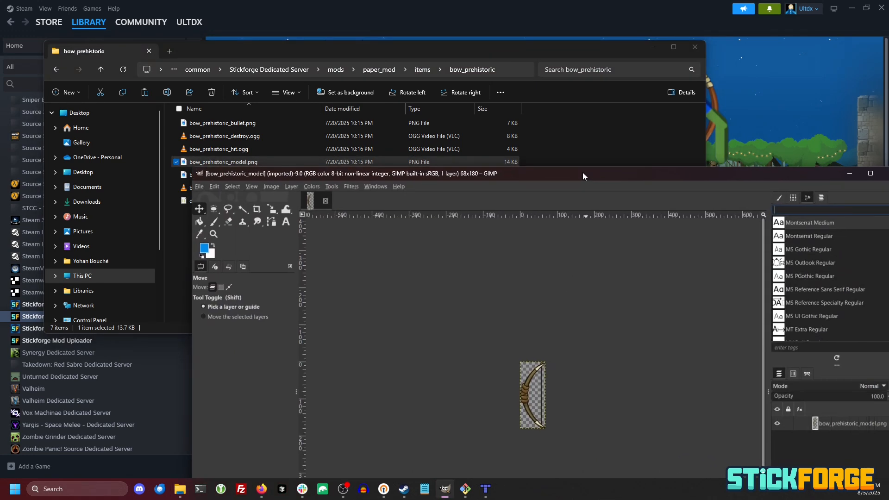
double_click(583, 172)
scroll(446, 248, up, 5)
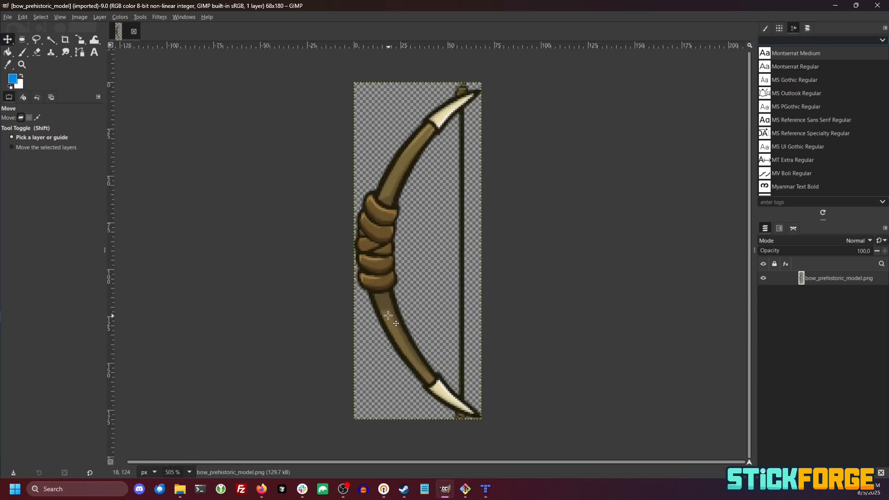
scroll(389, 316, down, 1)
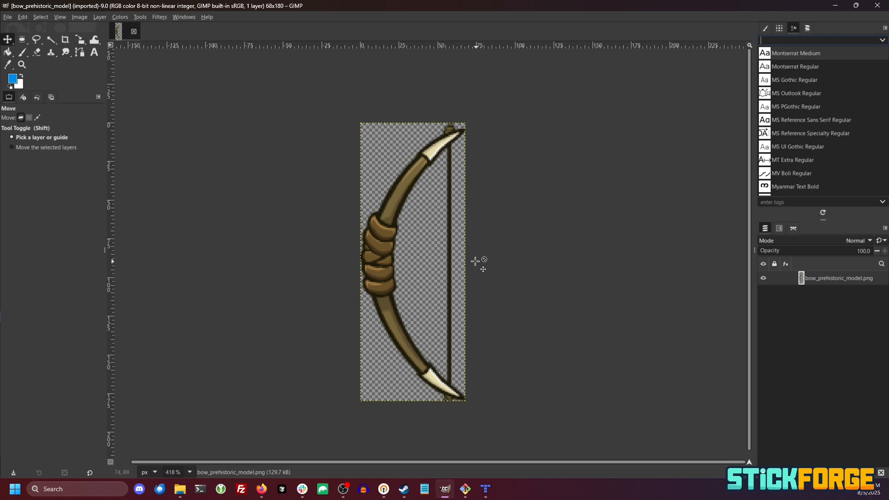
Add a new 68 × 180 px layer filled with transparency above the bow_prehistoric_model.png layer
right_click(833, 283)
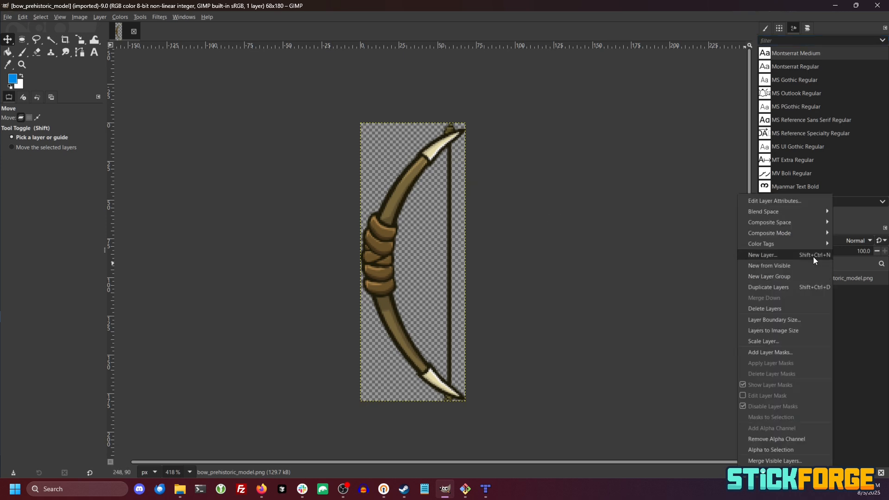
click(773, 258)
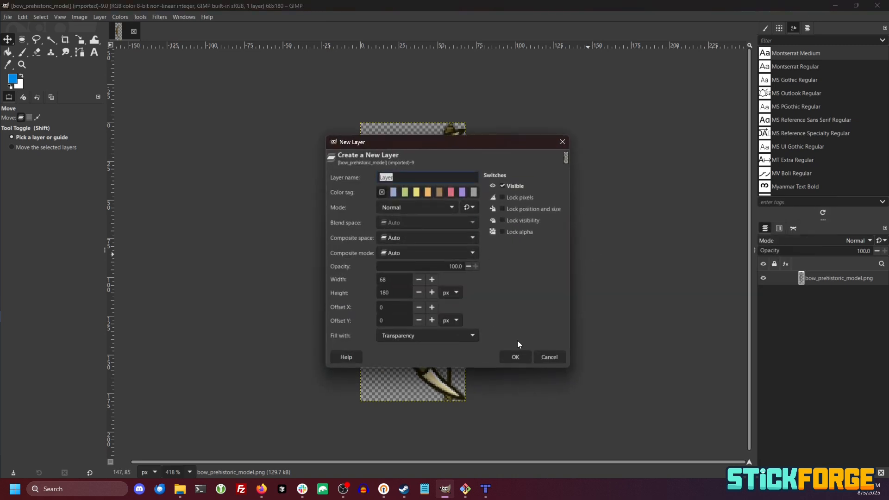
click(517, 356)
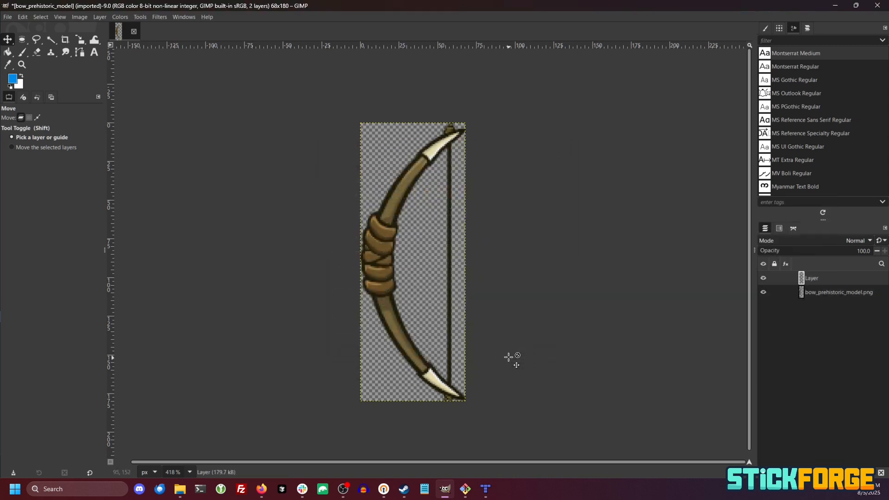
click(25, 54)
click(15, 80)
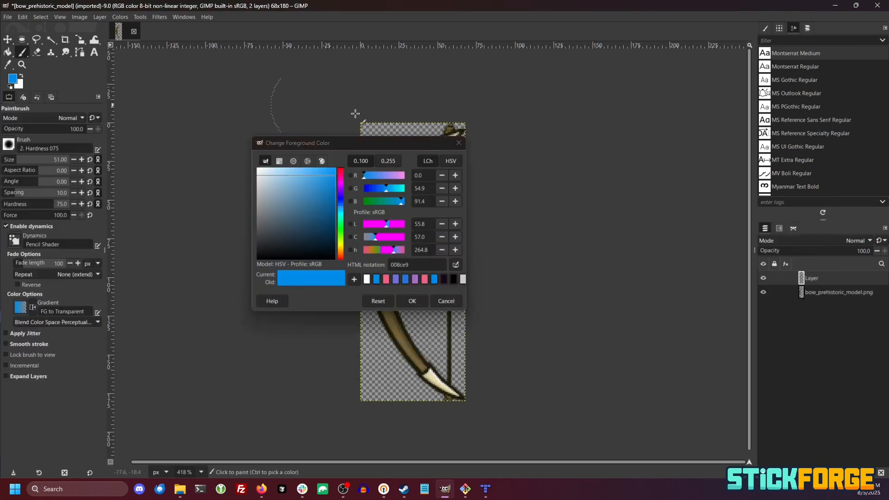
click(459, 143)
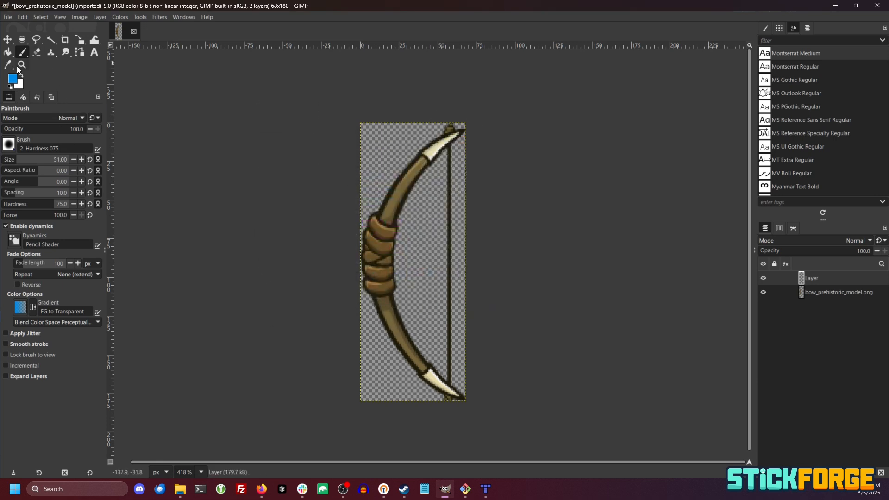
Sample the brown of the bow's upper limb as the foreground colour and darken it to a very dark brown for the Paintbrush
click(8, 65)
click(391, 213)
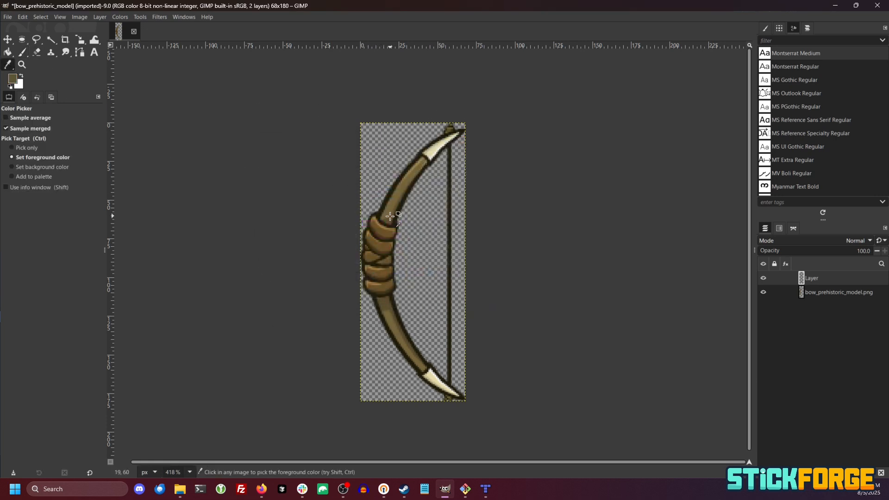
click(14, 79)
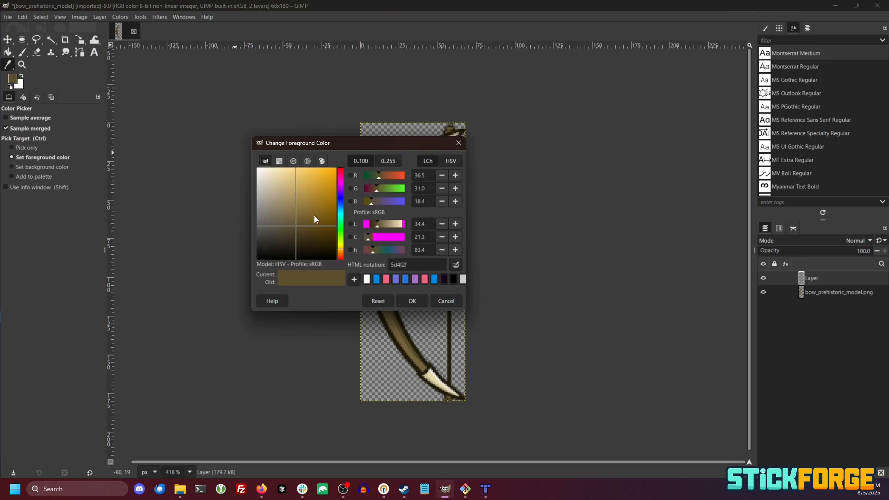
click(416, 302)
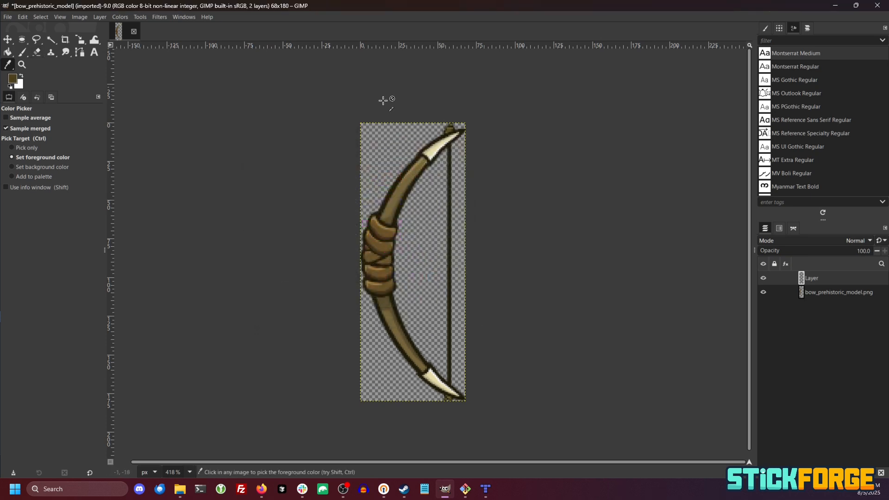
key(p)
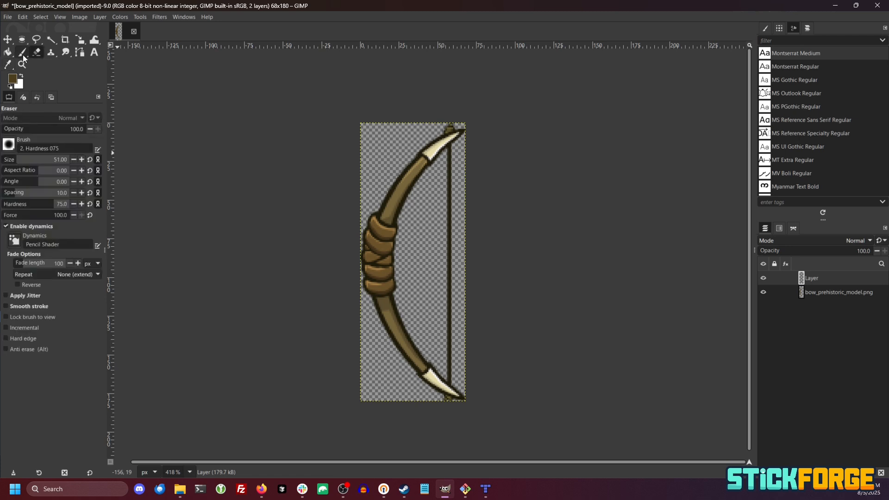
click(13, 79)
drag(303, 232, 330, 256)
click(413, 301)
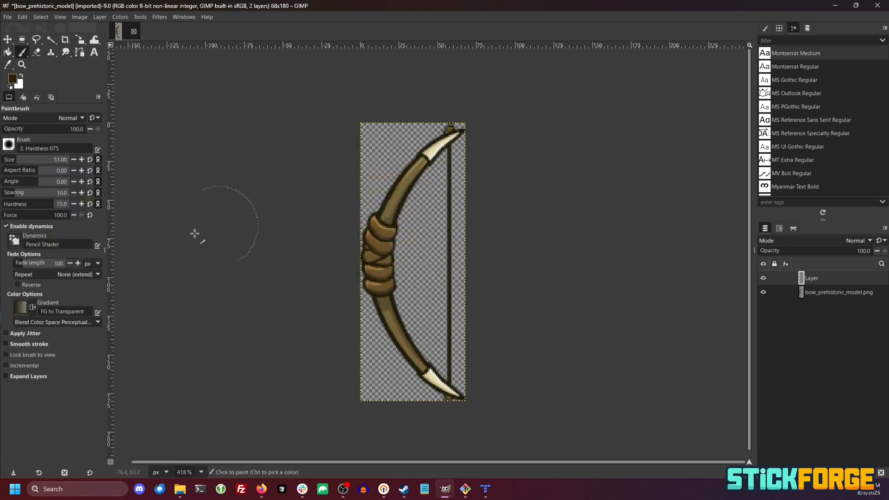
Set the Paintbrush size to 6
drag(14, 162, 8, 162)
click(81, 159)
click(81, 160)
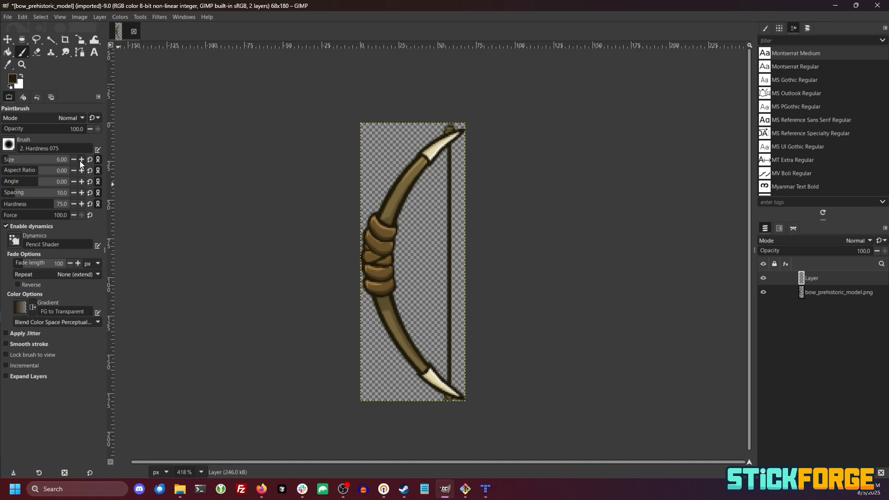
Paint a thick curved limb over the bow with a size 9 brush, hide the bow_prehistoric_model.png layer, and thicken the curve's middle and lower part
mouse_move(456, 134)
mouse_down()
mouse_move(388, 199)
mouse_move(376, 261)
mouse_move(387, 318)
mouse_move(408, 360)
mouse_move(461, 404)
mouse_up()
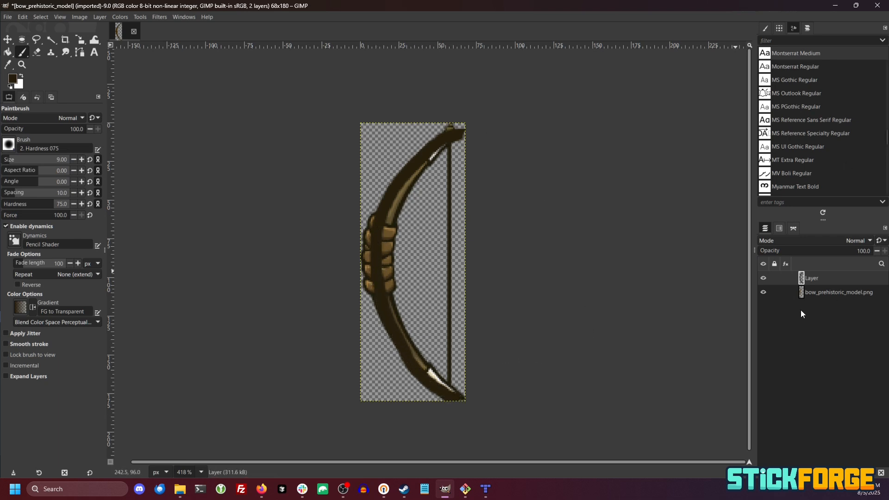
click(763, 292)
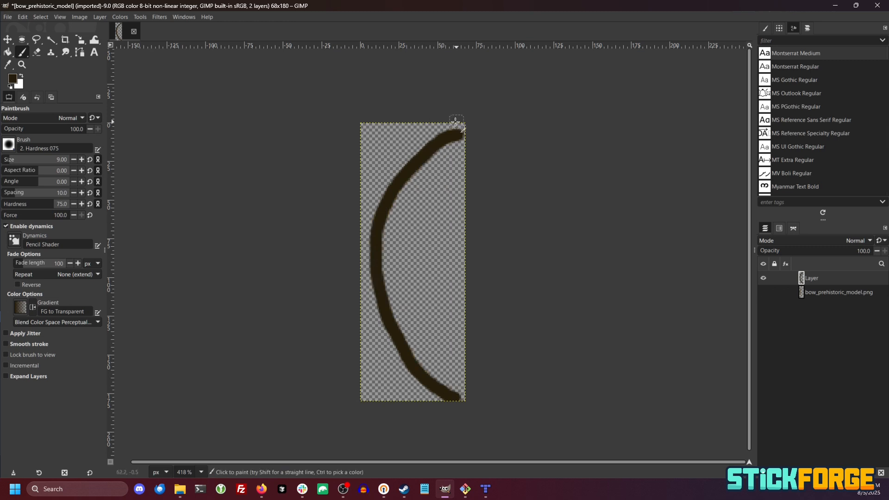
mouse_move(391, 195)
mouse_down()
mouse_move(372, 258)
mouse_move(381, 312)
mouse_move(409, 372)
mouse_move(429, 391)
mouse_move(461, 395)
mouse_up()
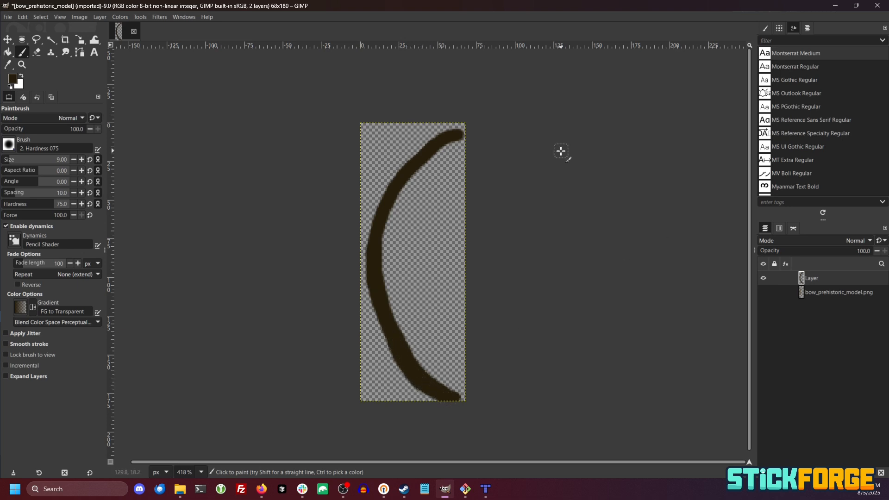
Trim the outer edge of the painted bow's lower limb with the Eraser, and undo the last erase along its inner edge
click(36, 52)
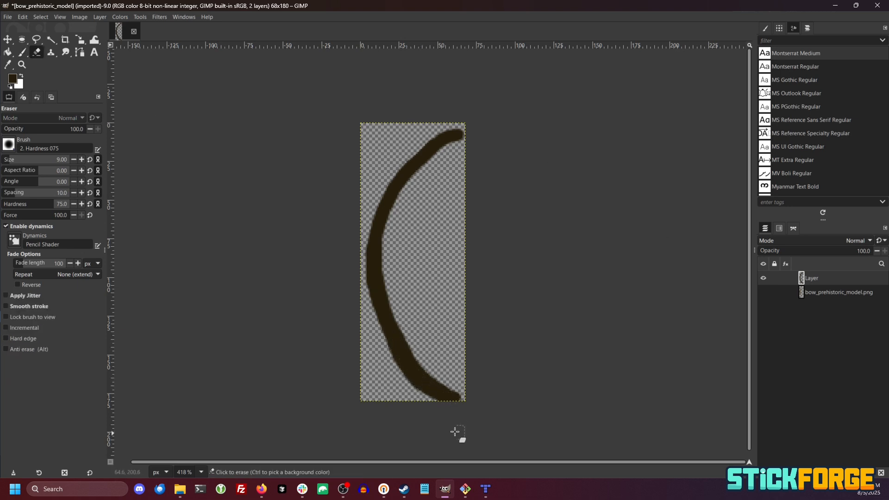
drag(372, 347, 453, 422)
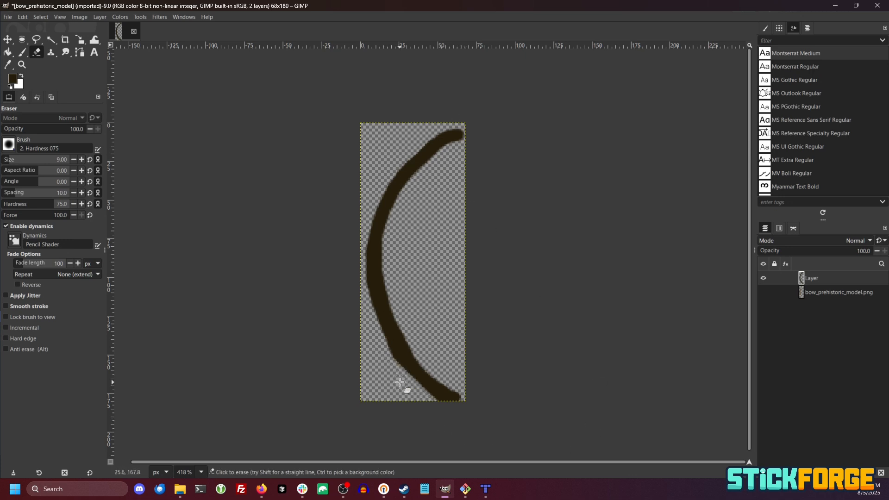
shift+click(379, 338)
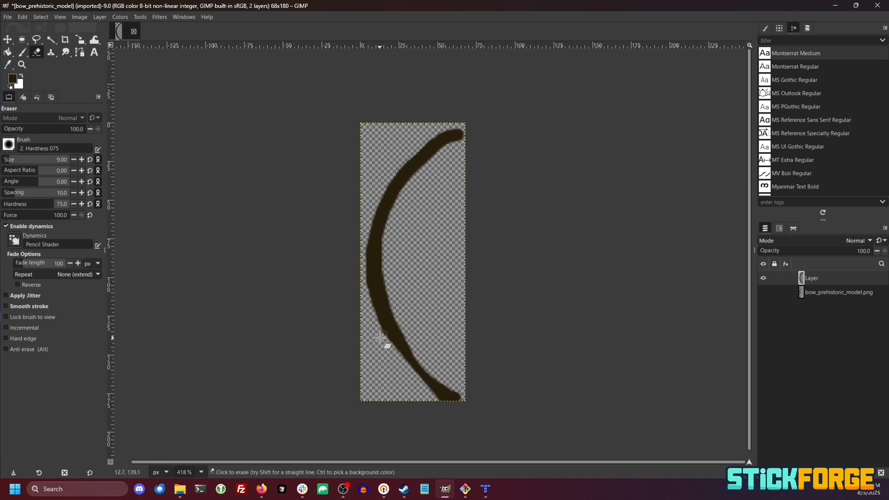
mouse_move(413, 335)
mouse_down()
mouse_move(402, 341)
mouse_move(408, 364)
mouse_move(452, 397)
mouse_up()
key(ctrl+z)
Paint a straight black bowstring between the two limb tips with the Paintbrush at size 3
click(21, 53)
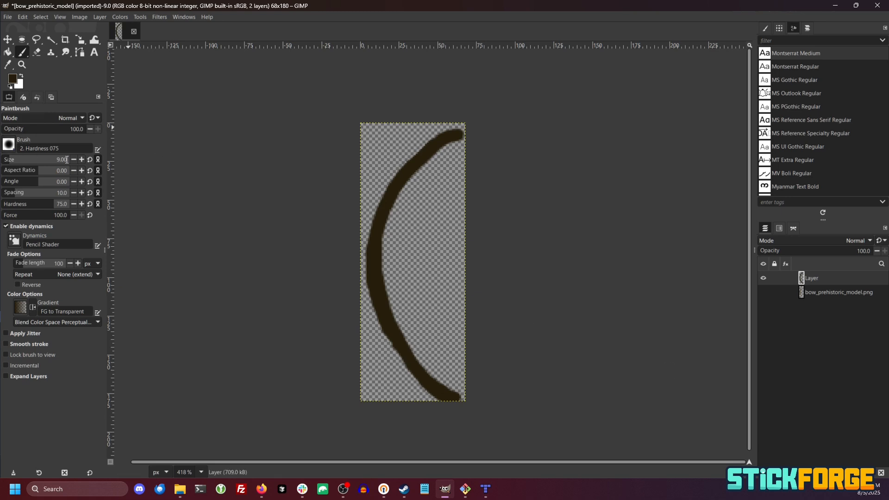
click(14, 77)
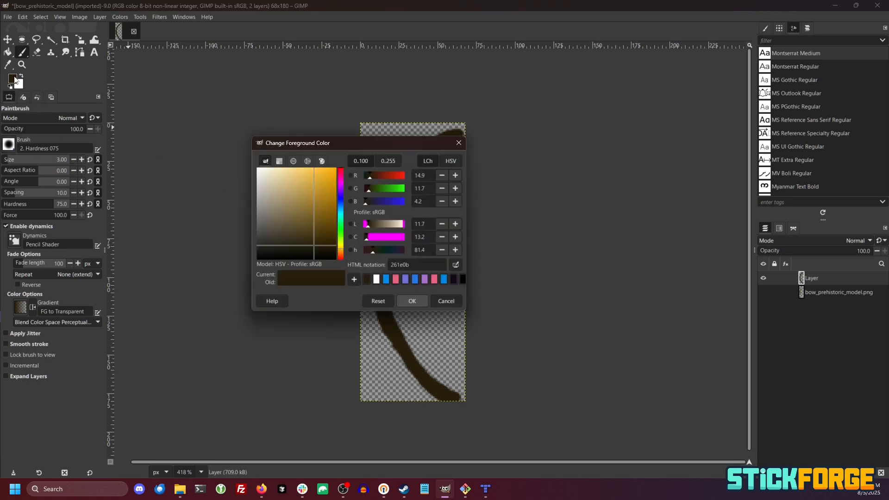
click(415, 301)
click(459, 137)
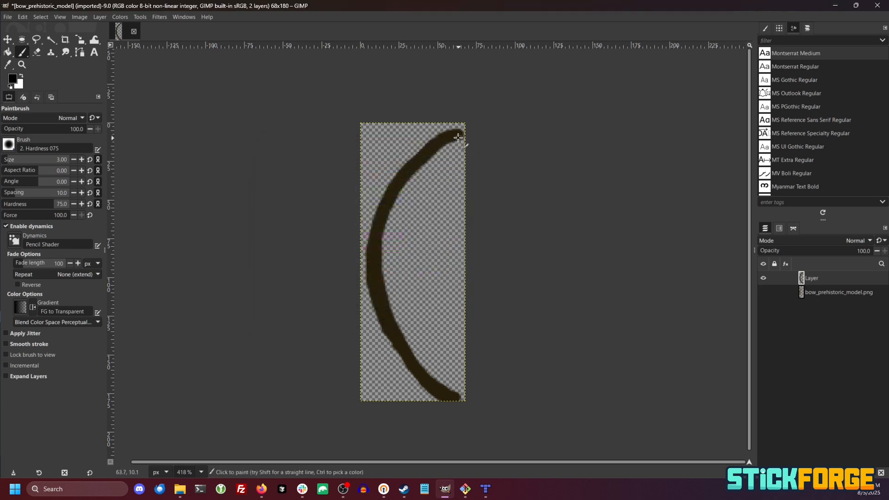
shift+click(457, 396)
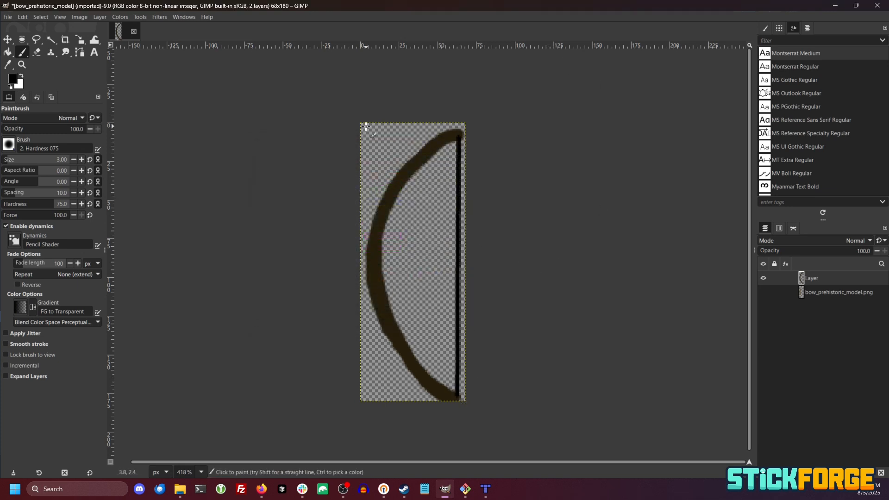
Copy the whole painted bow layer and overwrite bow_prehistoric_model.png with the redrawn image
key(ctrl+a)
key(ctrl+c)
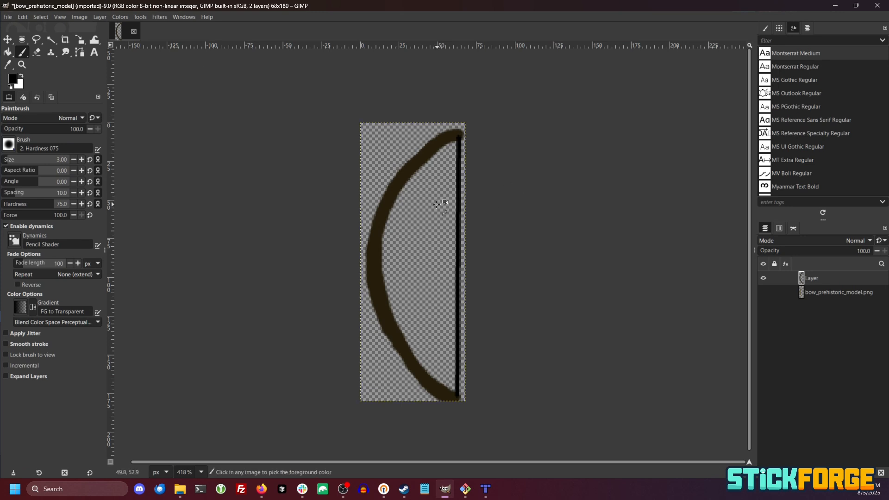
click(7, 17)
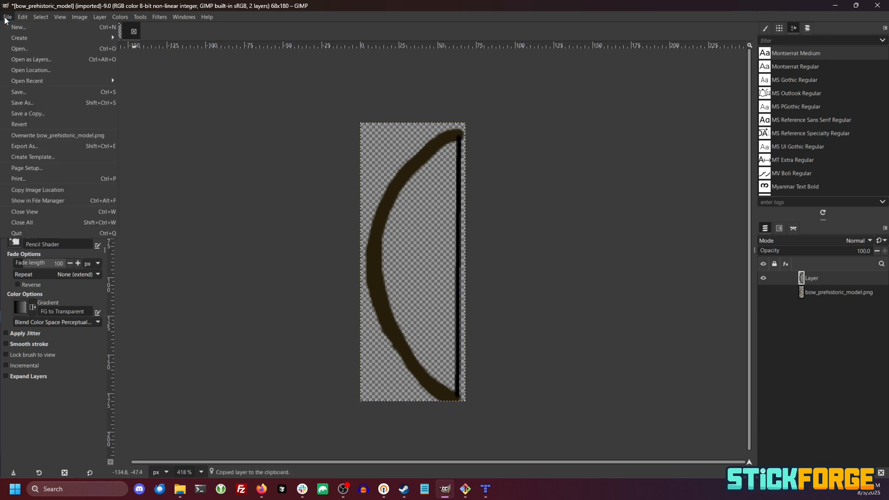
click(82, 135)
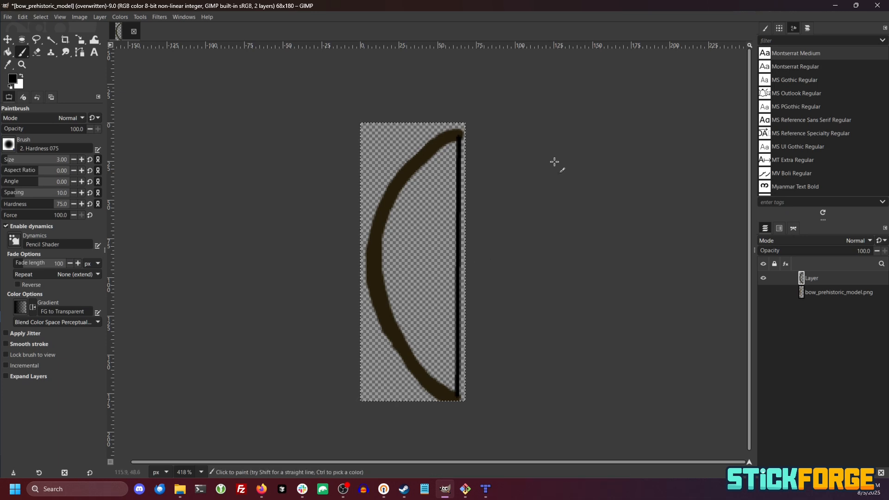
Restore the GIMP window beside the bow_prehistoric folder and open bow_prehistoric_overview.png in GIMP
double_click(559, 9)
drag(559, 11, 596, 90)
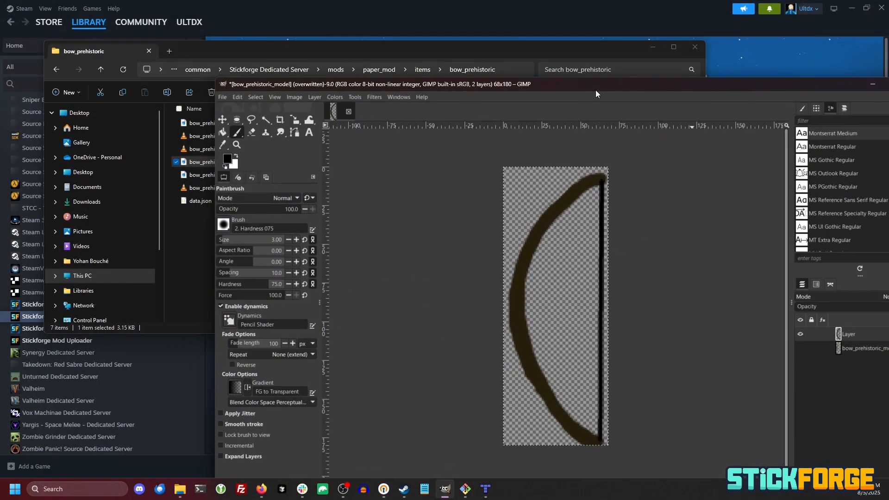
click(196, 233)
click(196, 235)
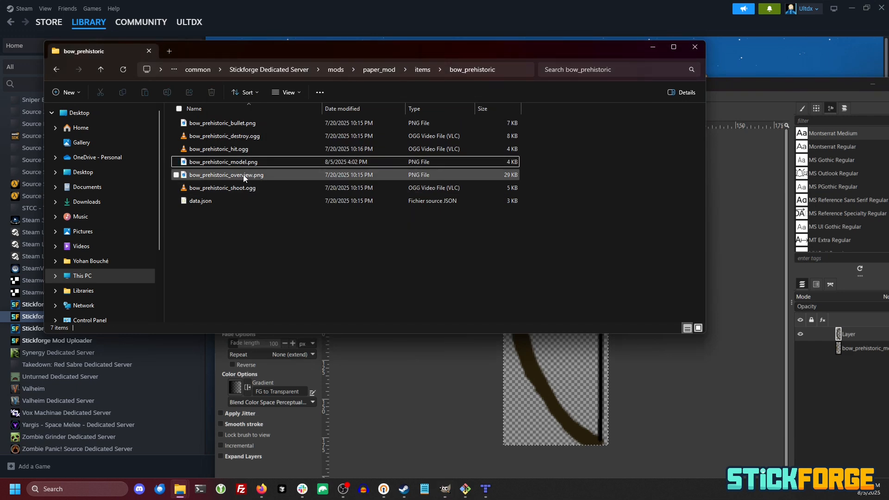
click(241, 179)
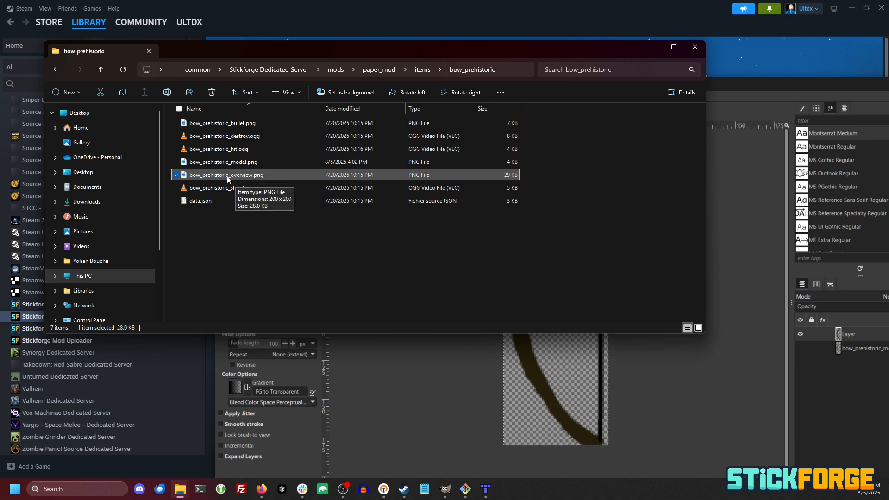
click(753, 90)
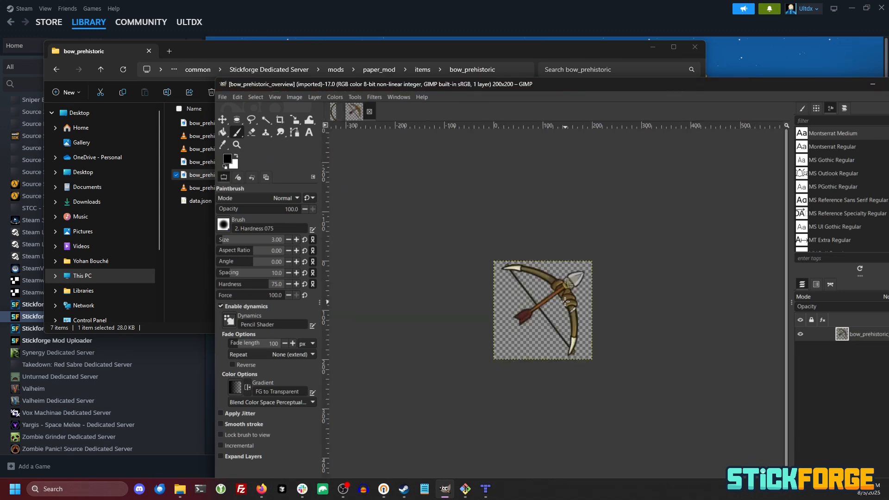
scroll(556, 318, up, 3)
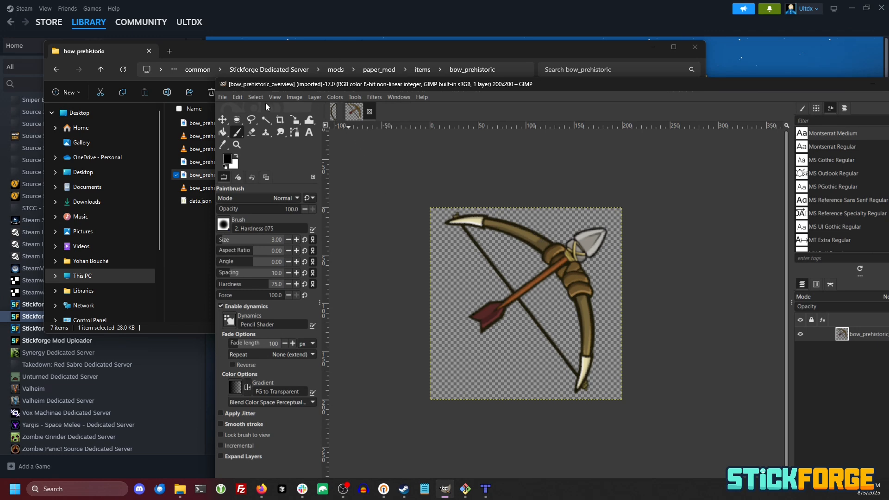
Paste the copied bow drawing into the bow_prehistoric_overview image as a new layer
click(332, 113)
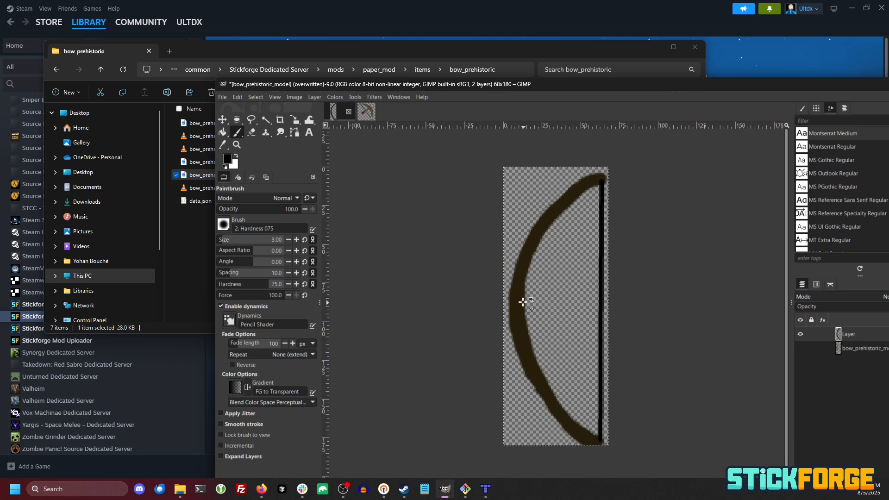
click(367, 113)
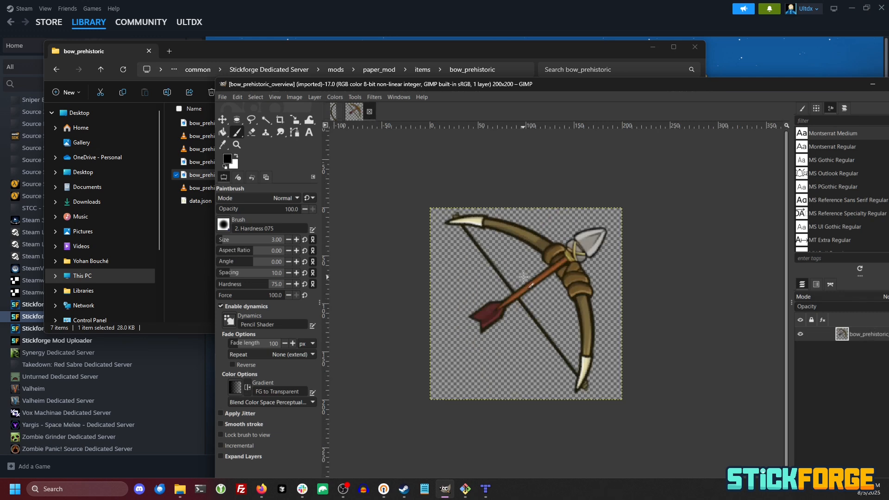
key(ctrl+v)
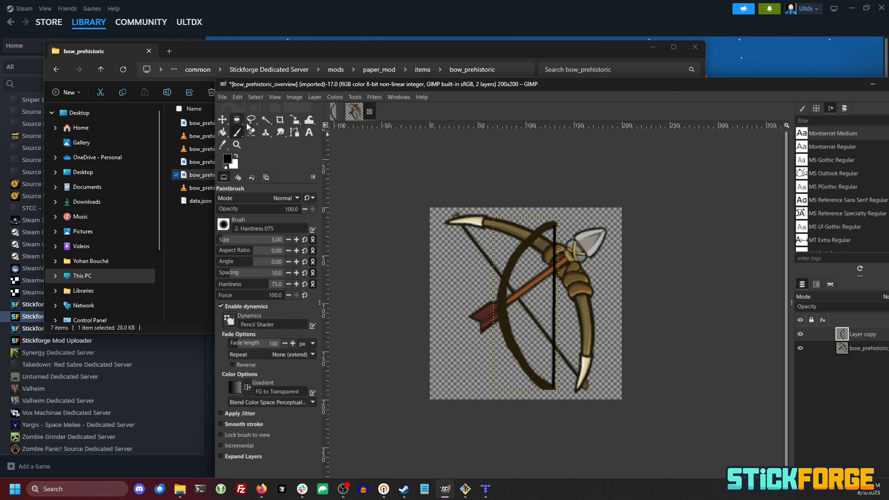
Rotate the pasted bow layer by 143.88° and position it over the original bow
click(294, 120)
click(324, 132)
click(539, 257)
drag(522, 251, 590, 375)
drag(525, 303, 541, 301)
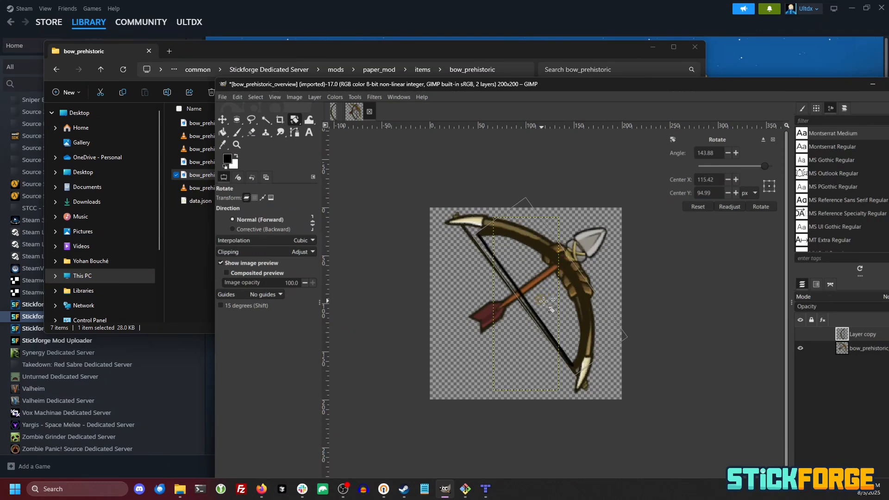
click(762, 207)
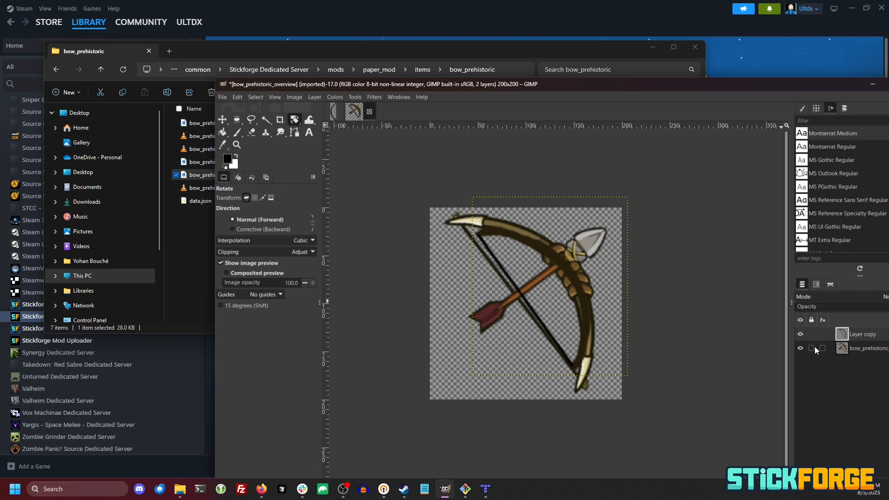
Hide the original overview layer, then scale up the pasted bow layer with its aspect kept and reposition it to fill the canvas
click(801, 349)
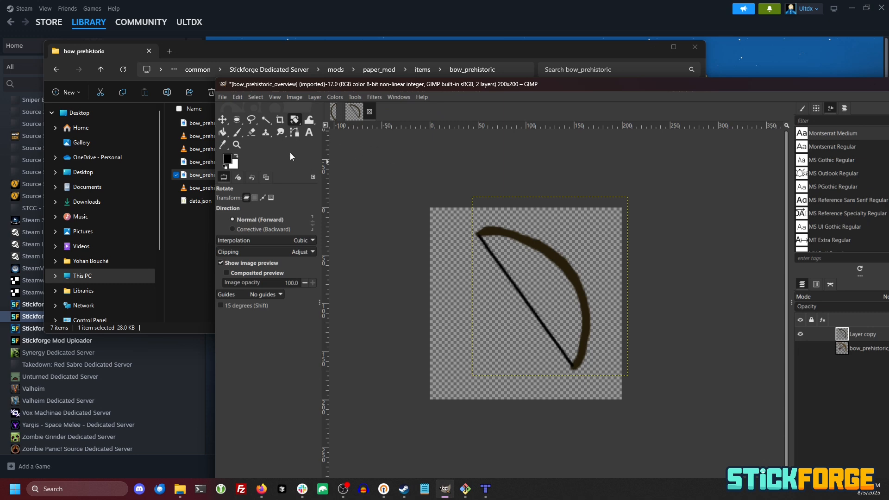
drag(285, 120, 335, 147)
click(505, 237)
drag(469, 198, 483, 210)
mouse_move(544, 274)
mouse_down()
mouse_move(565, 308)
mouse_move(556, 285)
mouse_up()
click(761, 194)
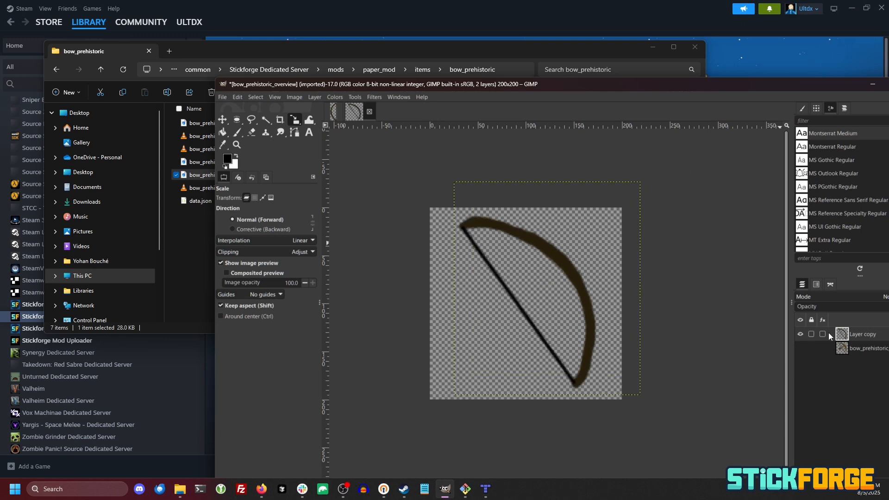
Paint a black arrow with a head and fletching diagonally across the bow, and overwrite bow_prehistoric_overview.png
click(237, 132)
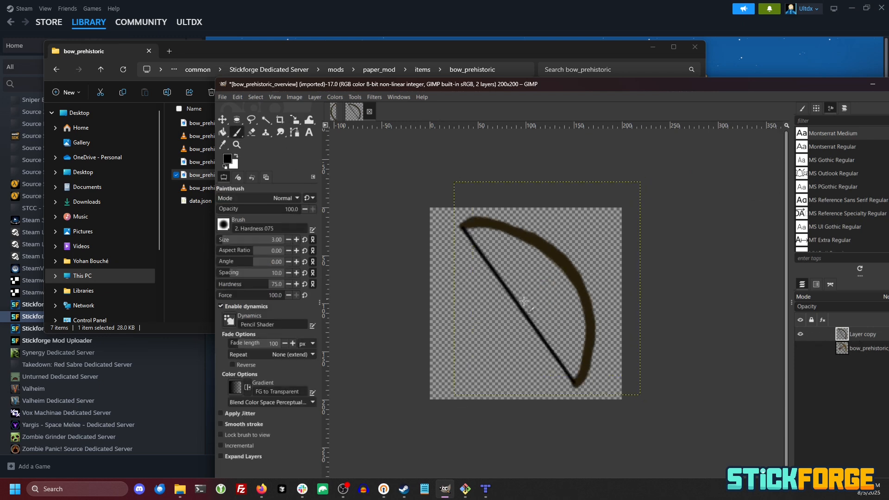
click(467, 341)
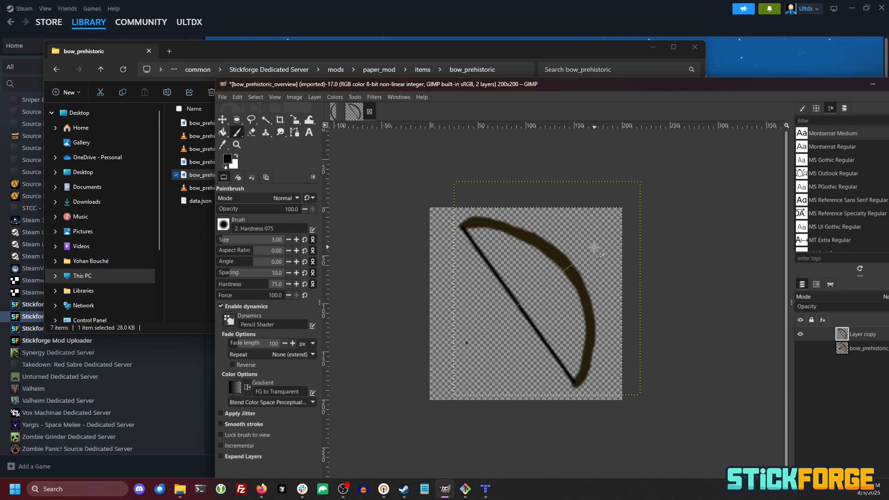
shift+click(557, 263)
mouse_move(557, 263)
mouse_down()
mouse_move(557, 276)
mouse_move(548, 262)
mouse_up()
mouse_move(482, 334)
mouse_down()
mouse_move(468, 344)
mouse_move(474, 326)
mouse_up()
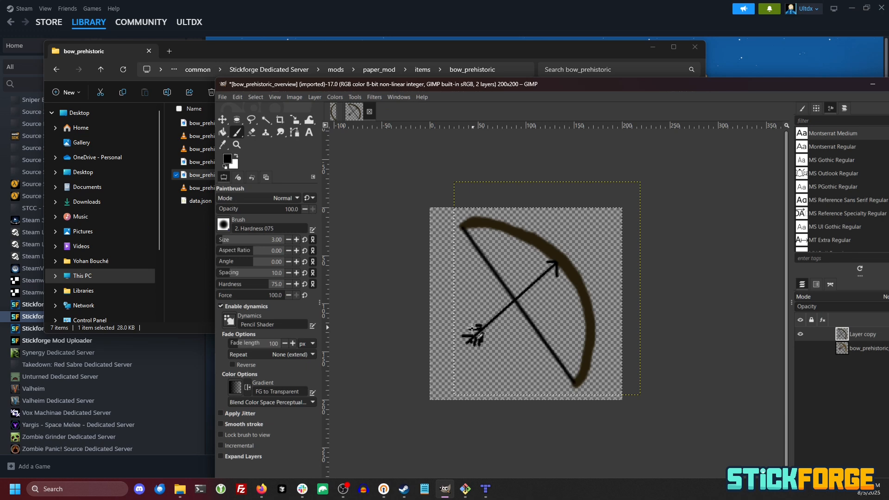
click(222, 96)
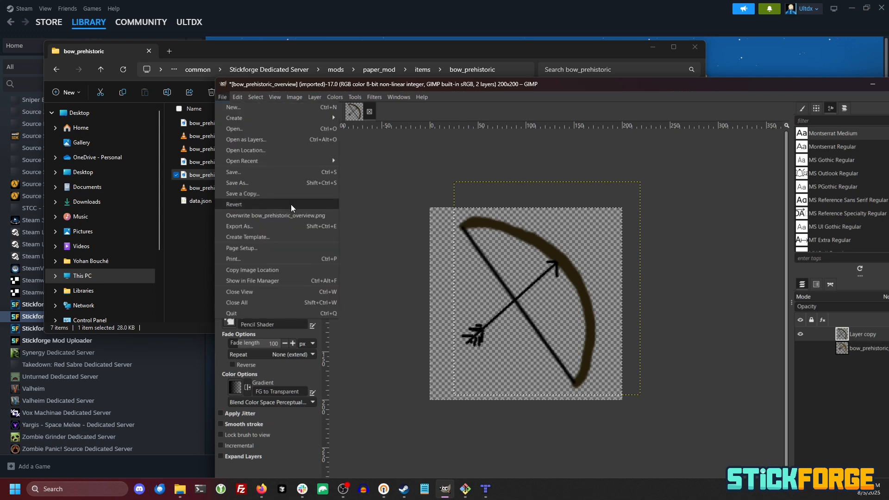
click(297, 215)
Switch to File Explorer and show the bow_prehistoric folder as enlarged icons to examine the redrawn model and overview images
click(167, 69)
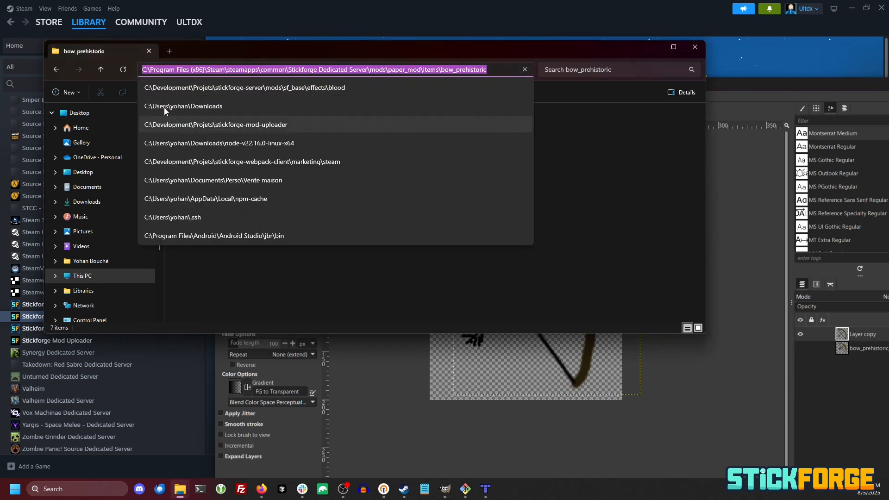
click(478, 280)
click(287, 92)
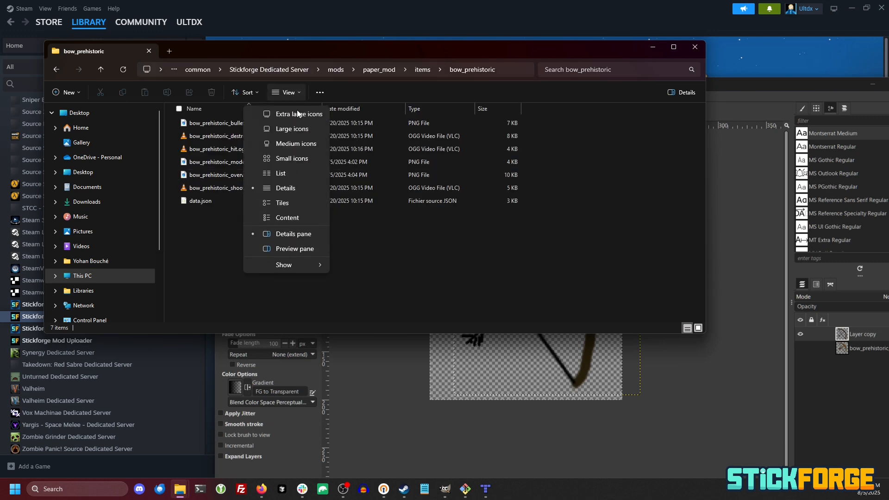
click(290, 143)
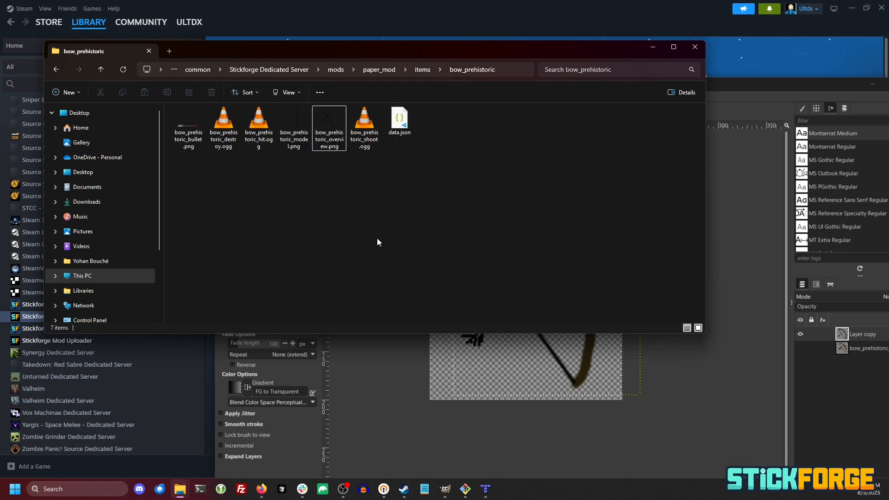
scroll(293, 152, up, 3)
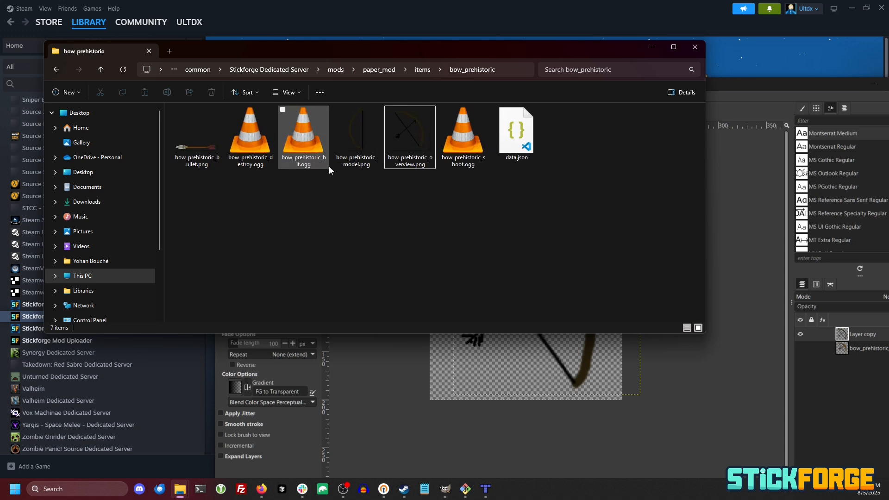
scroll(329, 165, up, 1)
click(385, 154)
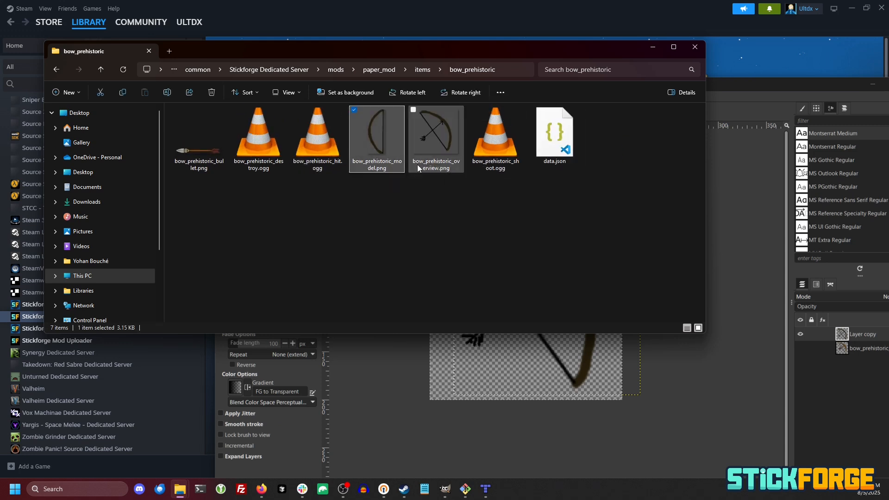
click(413, 135)
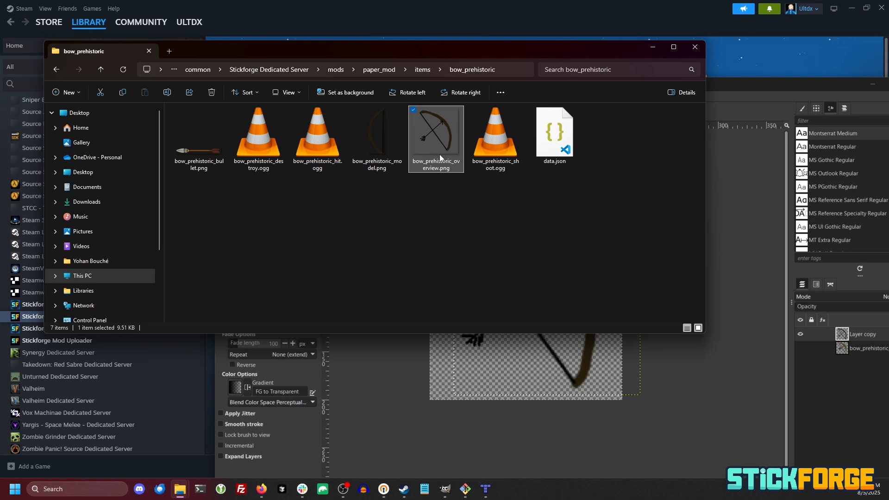
Open bow_prehistoric_bullet.png from the bow_prehistoric folder in GIMP
click(374, 160)
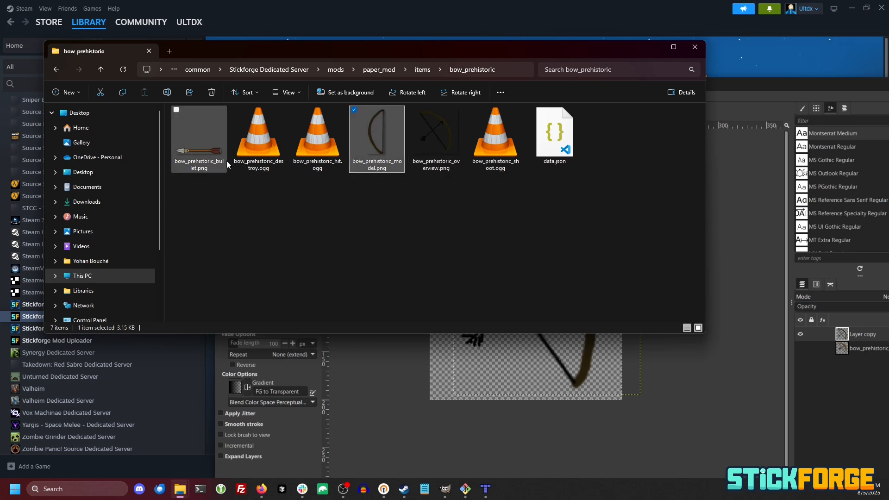
click(205, 163)
right_click(206, 163)
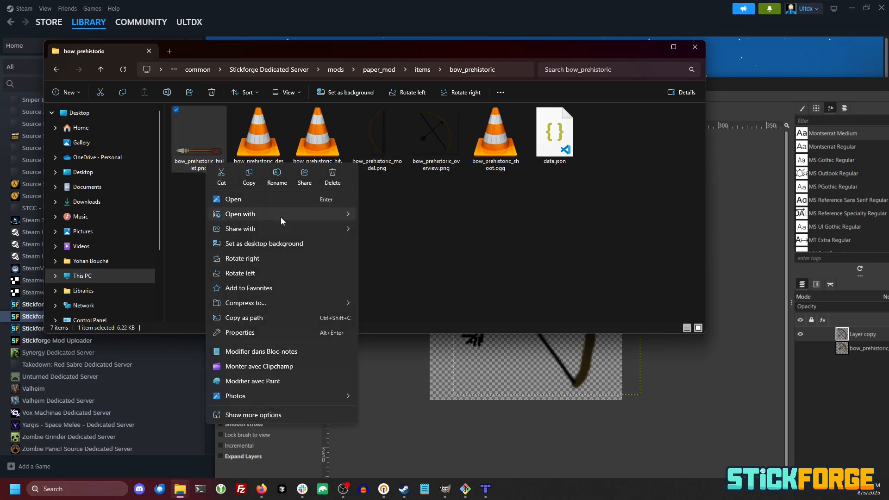
mouse_move(280, 217)
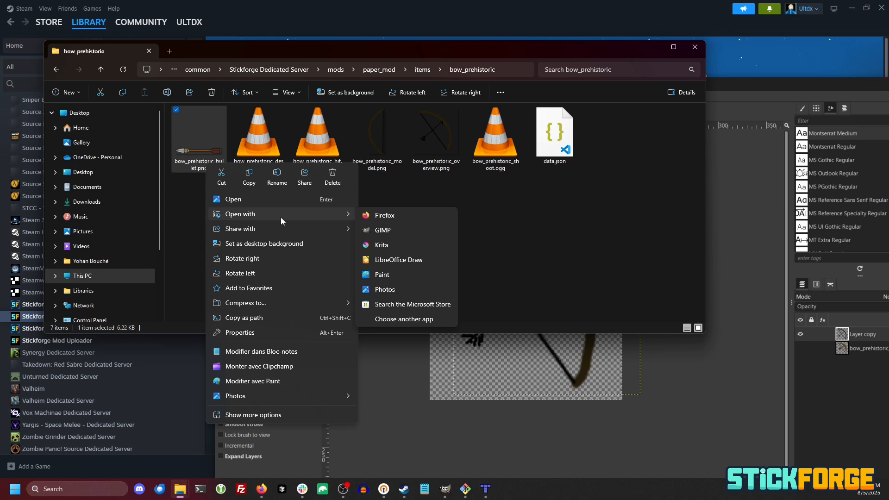
click(399, 226)
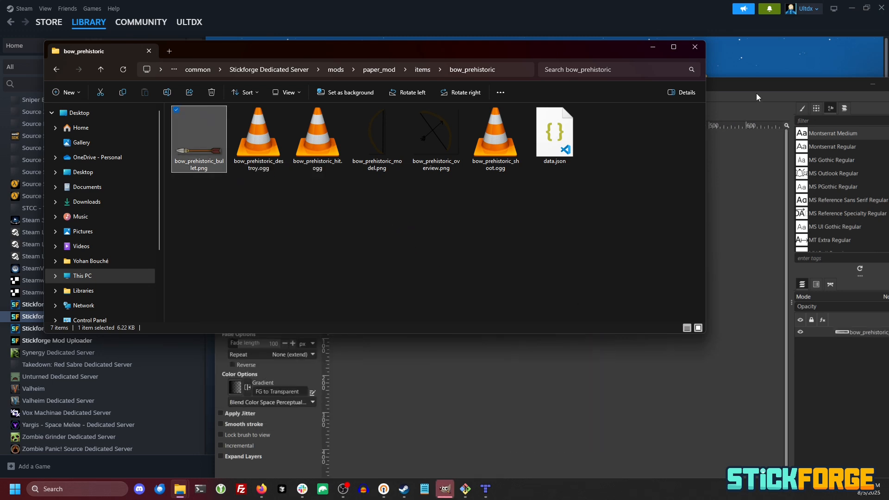
click(755, 92)
ctrl+scroll(561, 308, up, 4)
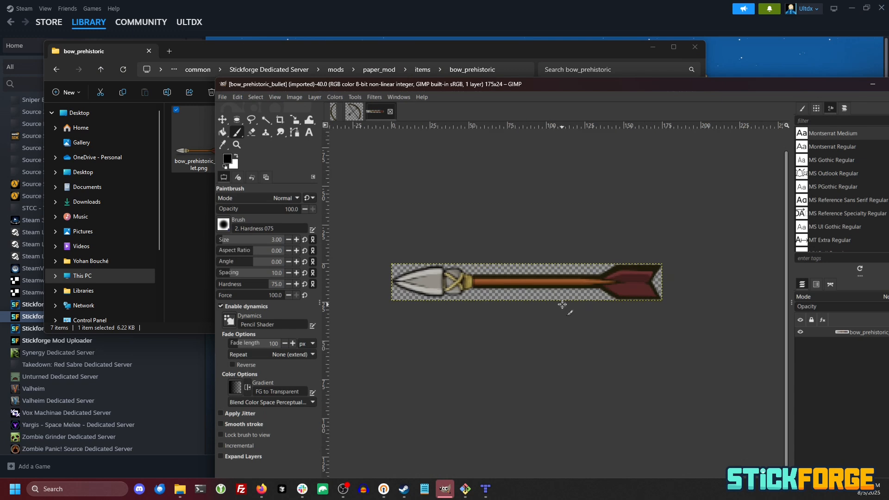
Add a new 175 x 24 px transparent layer above the original arrow layer
right_click(861, 330)
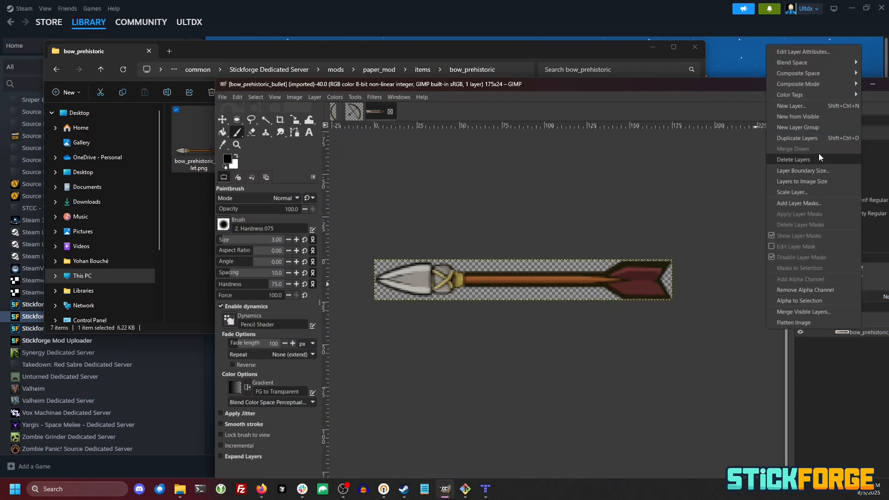
click(805, 106)
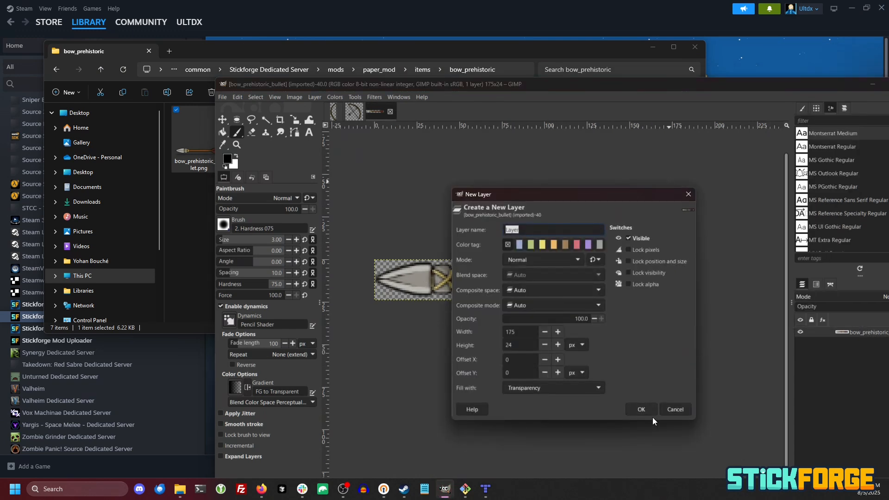
click(640, 408)
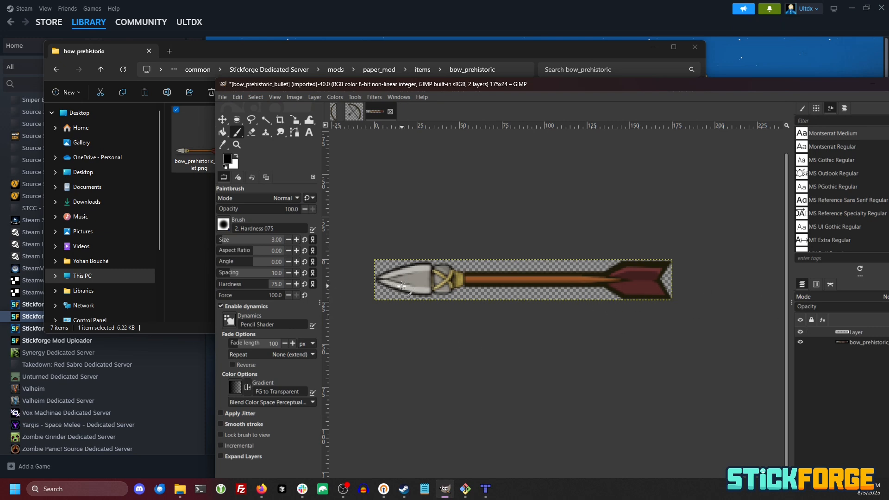
Paint a black arrow with shaft, fletching and head over the original arrow, using a size 6 brush
click(297, 239)
click(297, 239)
click(297, 240)
drag(507, 278, 553, 280)
key(ctrl+z)
click(426, 279)
shift+click(616, 280)
shift+click(658, 279)
mouse_move(620, 272)
mouse_down()
mouse_move(646, 273)
mouse_move(612, 280)
mouse_move(623, 285)
mouse_move(651, 283)
mouse_up()
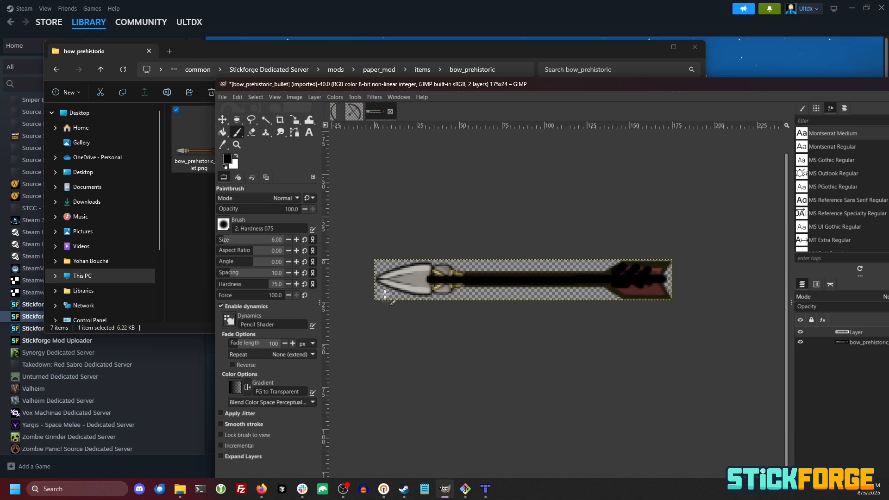
mouse_move(421, 278)
mouse_down()
mouse_move(402, 280)
mouse_move(426, 267)
mouse_move(413, 278)
mouse_move(429, 289)
mouse_move(411, 282)
mouse_move(434, 281)
mouse_move(404, 282)
mouse_move(421, 270)
mouse_up()
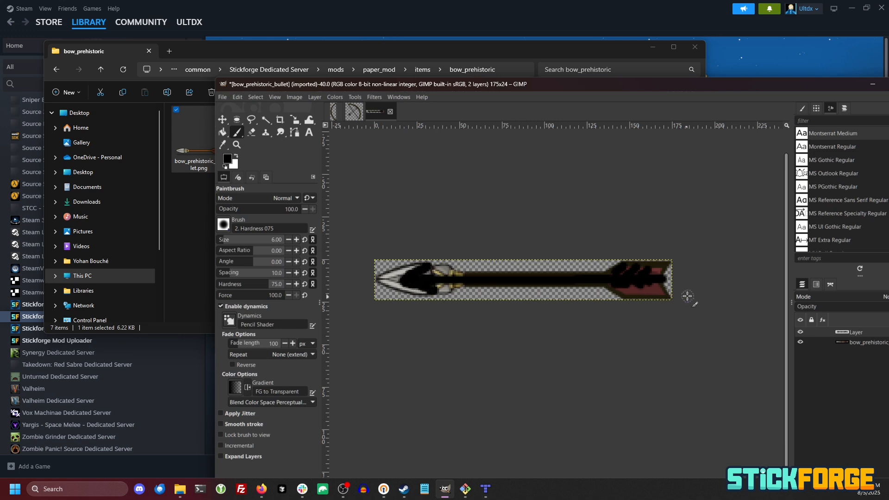
Hide the original arrow layer and crop the image to its content
ctrl+scroll(651, 304, down, 2)
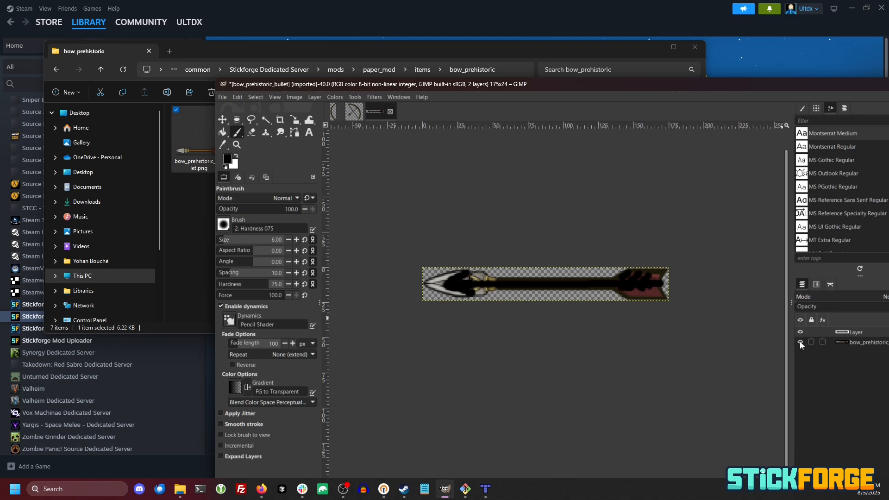
click(800, 343)
click(294, 98)
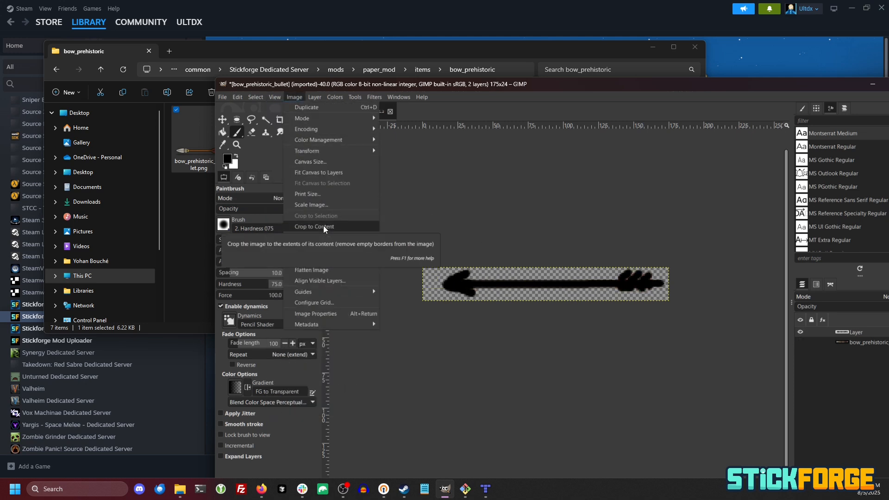
mouse_move(315, 97)
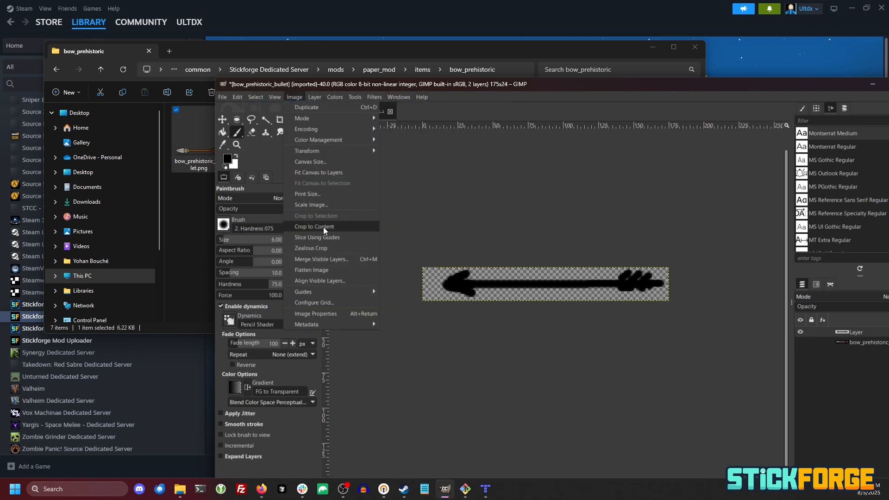
click(324, 226)
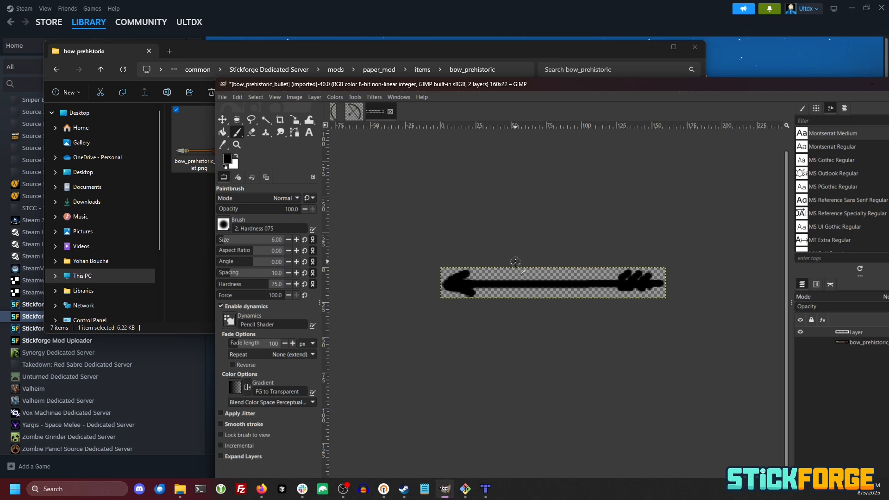
Overwrite bow_prehistoric_bullet.png with the redrawn arrow and return to File Explorer
click(218, 99)
click(288, 201)
click(193, 224)
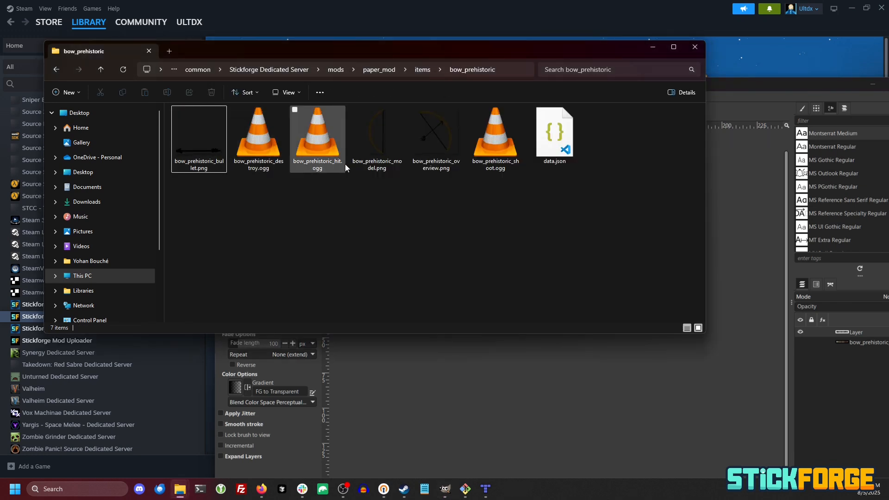
Open data.json from the bow_prehistoric folder in Cursor
click(441, 141)
click(505, 168)
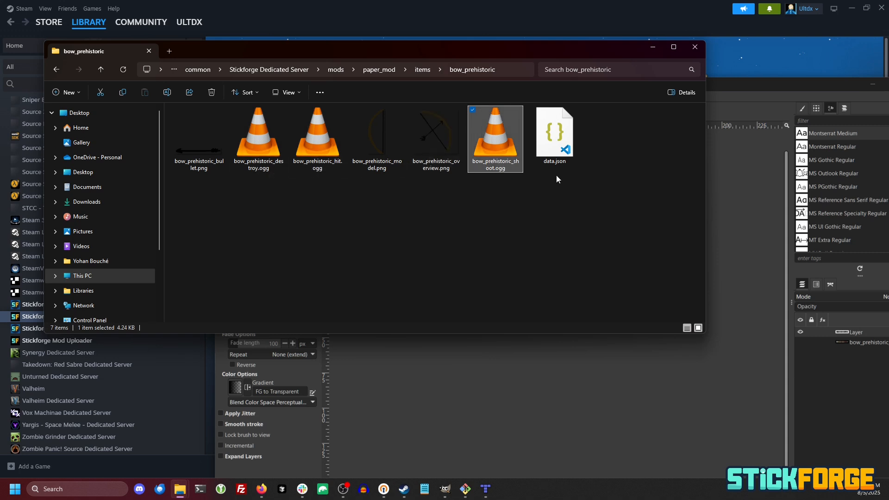
click(537, 227)
click(556, 157)
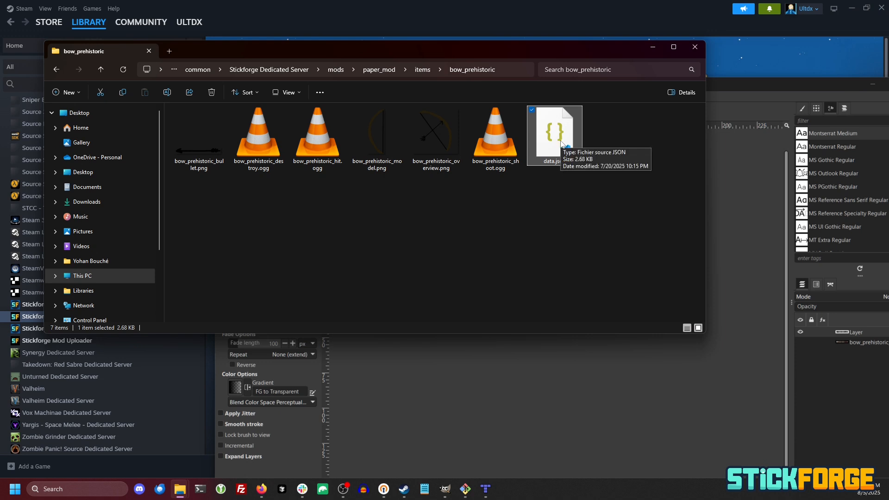
right_click(563, 146)
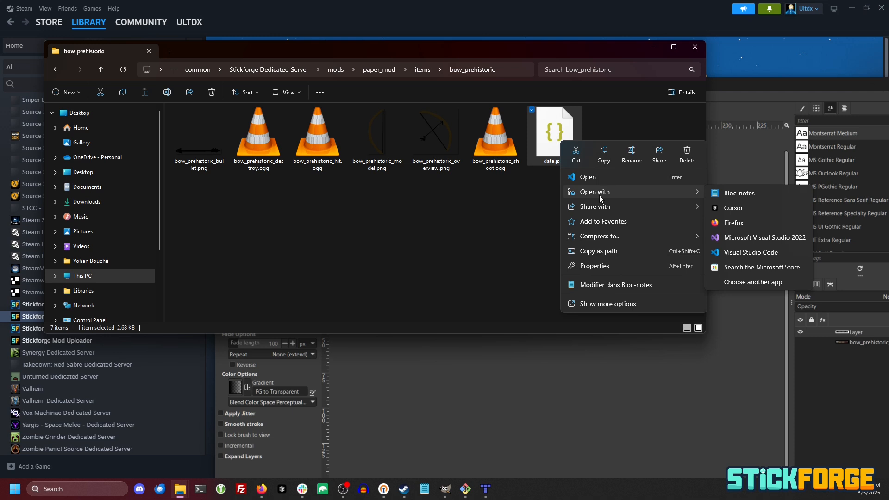
click(537, 200)
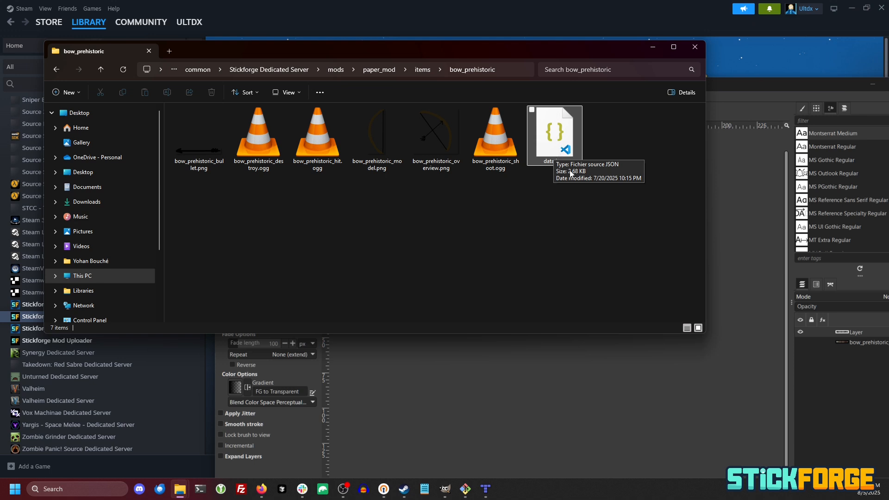
right_click(563, 140)
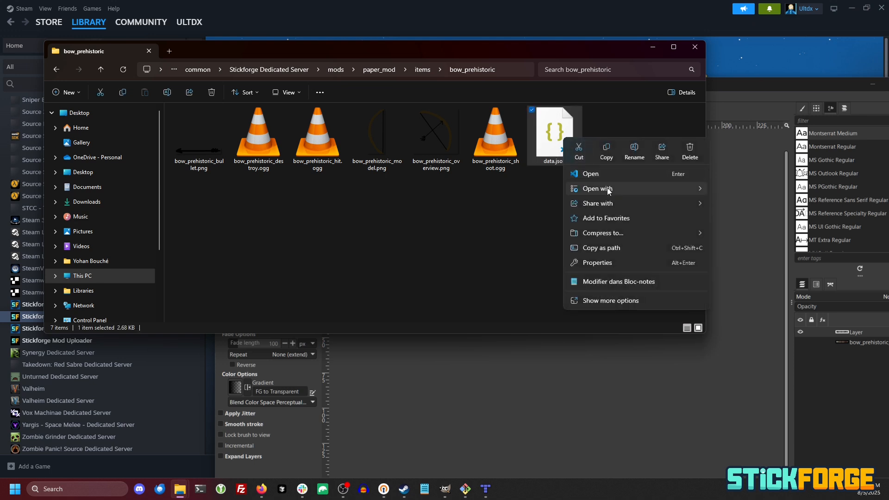
mouse_move(610, 189)
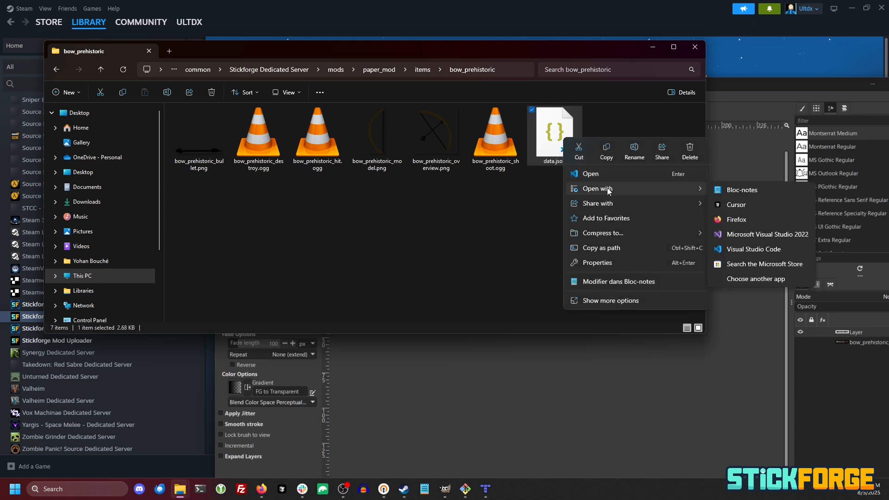
click(739, 205)
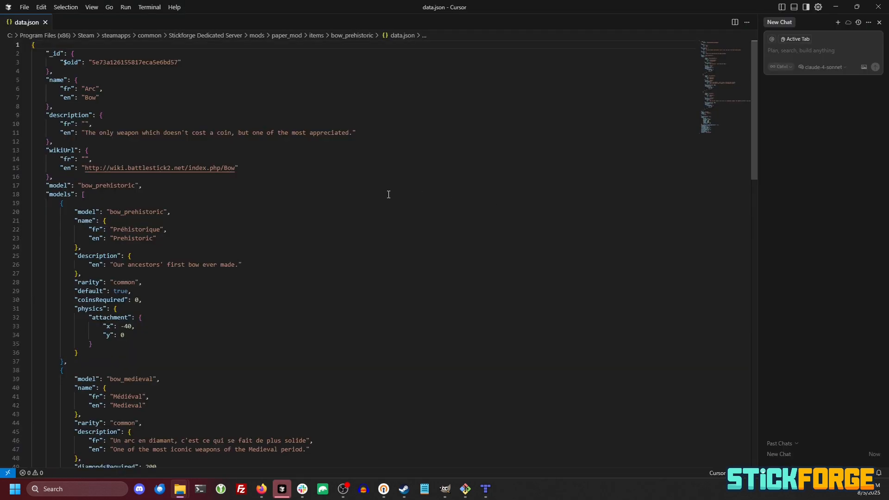
Review the item's name and description entries, and clear the English wikiUrl value
click(106, 89)
double_click(90, 88)
double_click(90, 97)
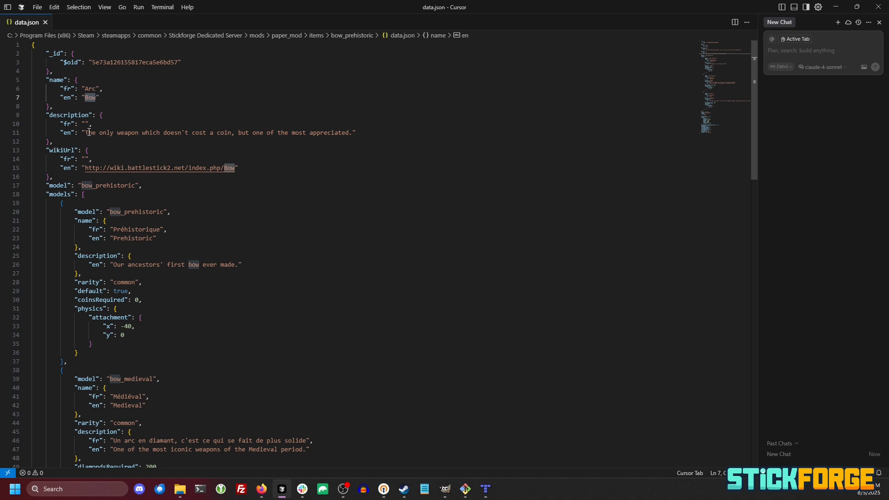
drag(86, 132, 396, 144)
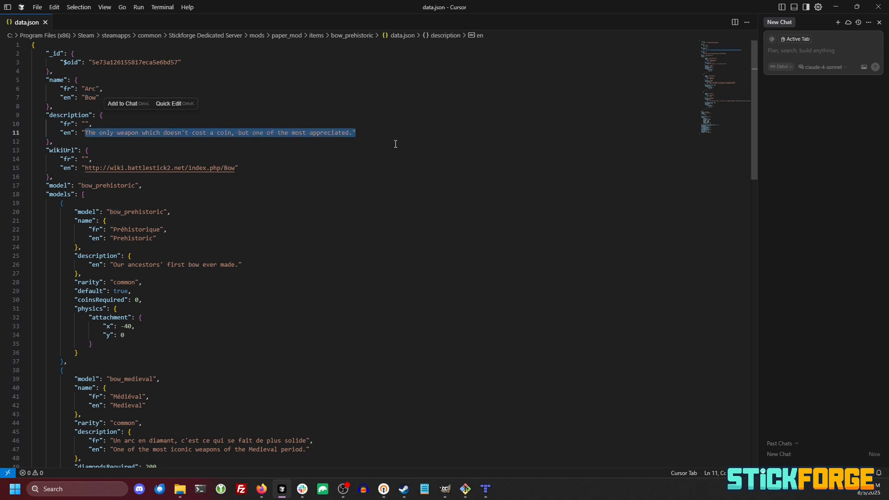
click(395, 144)
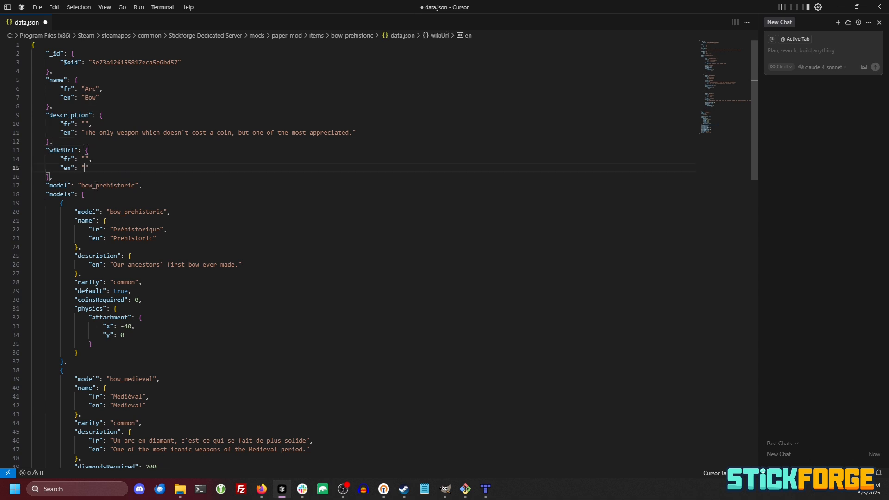
Examine the bow_prehistoric model name against the folder's file names and the entries in the models list
double_click(96, 187)
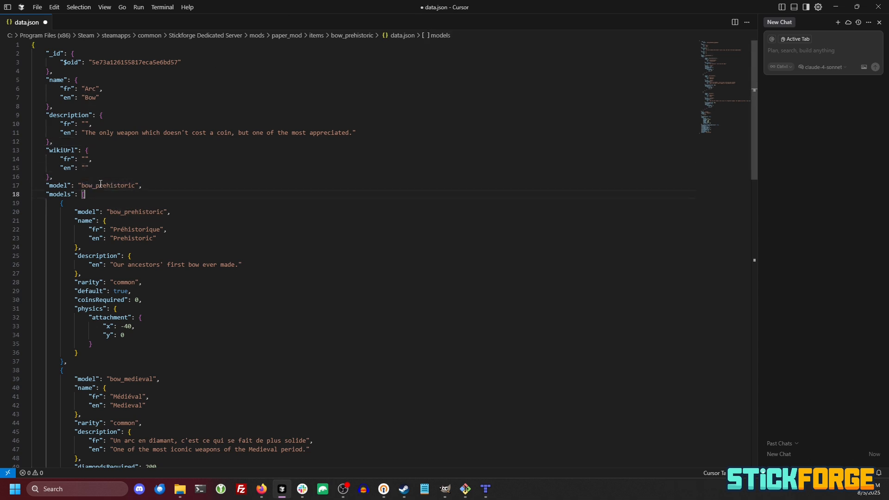
drag(350, 7, 393, 170)
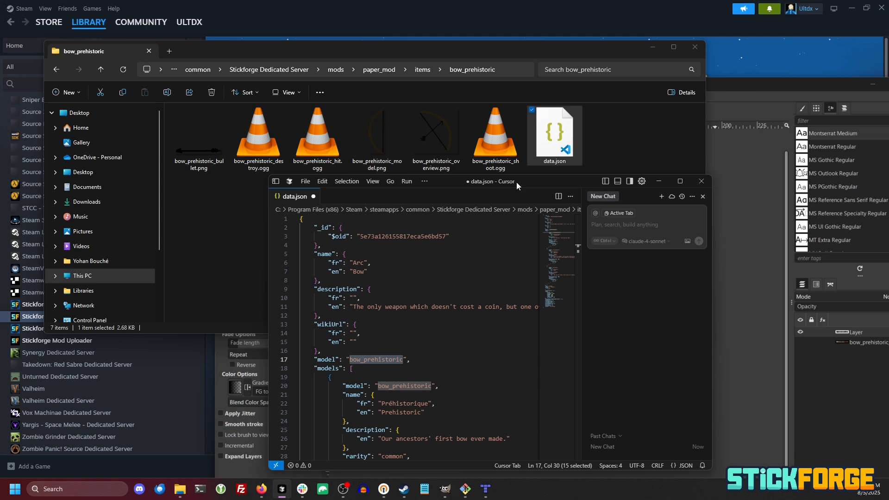
click(680, 181)
scroll(146, 274, down, 4)
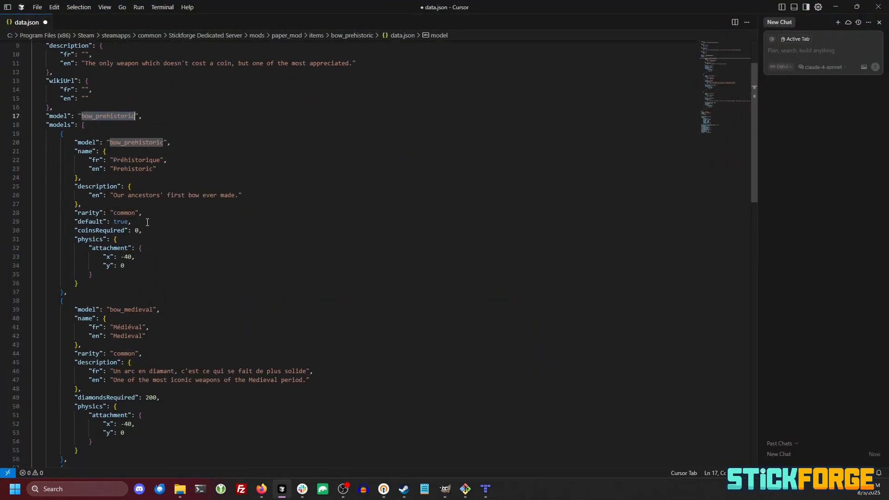
scroll(132, 171, down, 3)
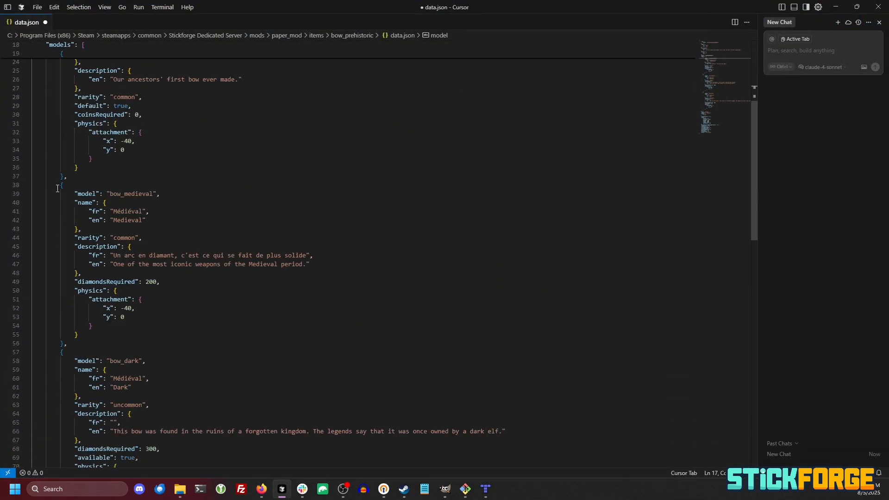
scroll(150, 148, up, 4)
click(150, 148)
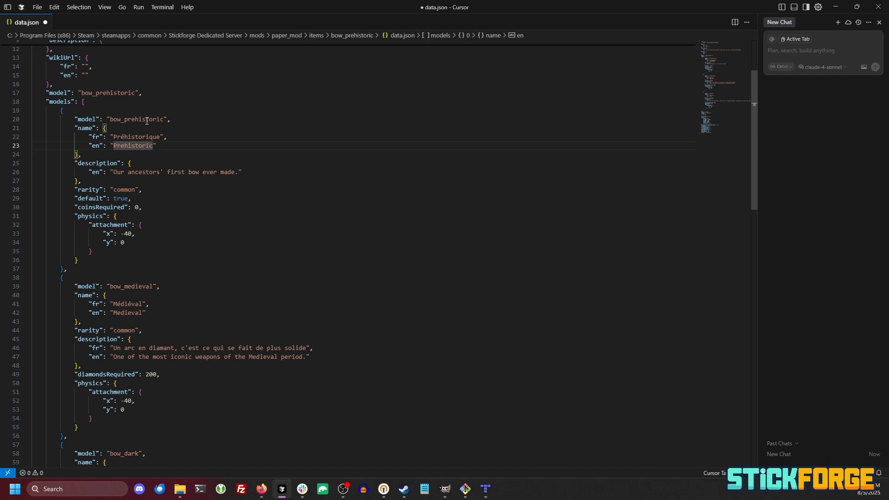
double_click(147, 120)
key(alt+Left)
key(alt+Right)
scroll(99, 274, down, 4)
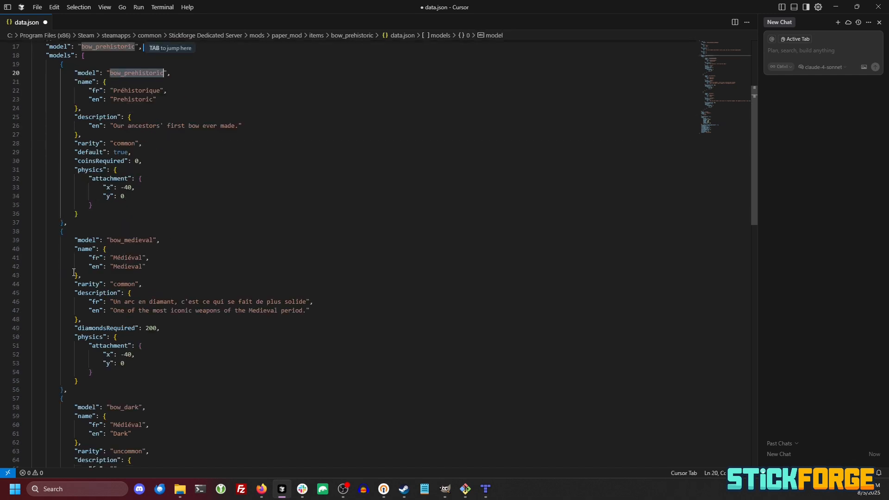
Delete all model entries after bow_prehistoric from the models list, including the leftover blank line and trailing comma
click(59, 162)
drag(60, 162, 93, 382)
scroll(69, 188, down, 4)
key(BackSpace)
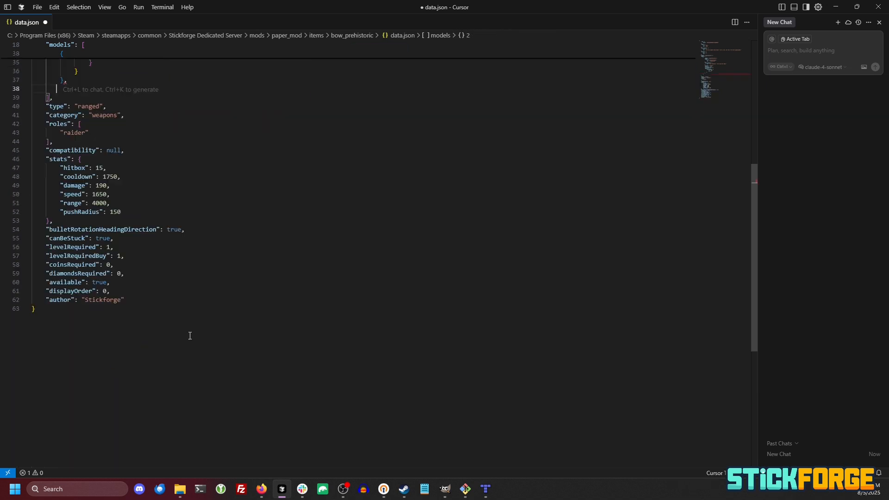
scroll(186, 231, up, 8)
key(BackSpace)
key(BackSpace)
key(BackSpace)
key(BackSpace)
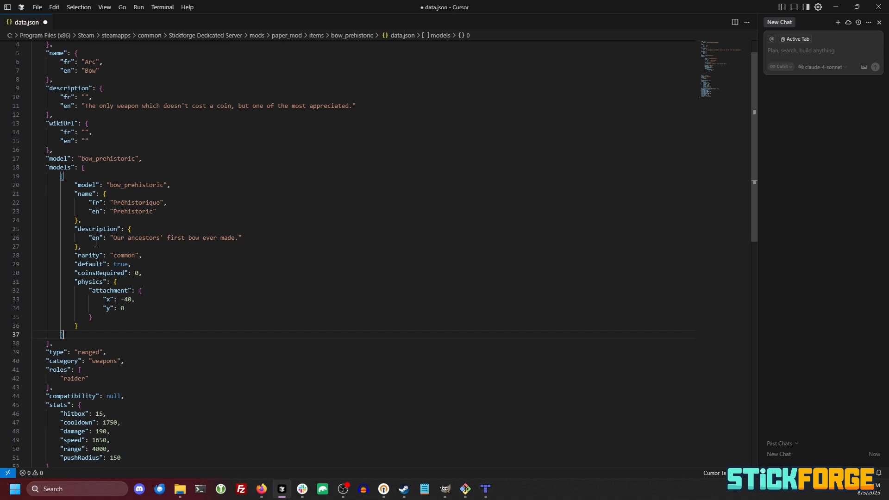
Set the bow's damage stat to 250
scroll(79, 277, down, 3)
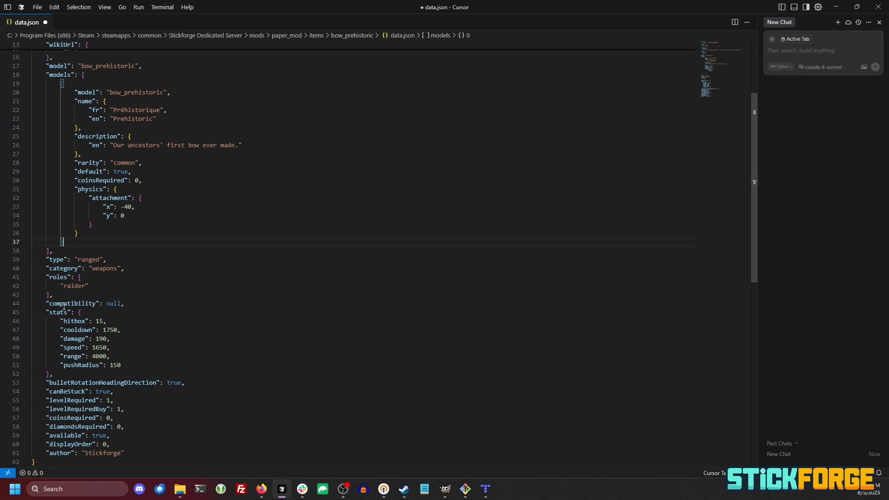
double_click(102, 340)
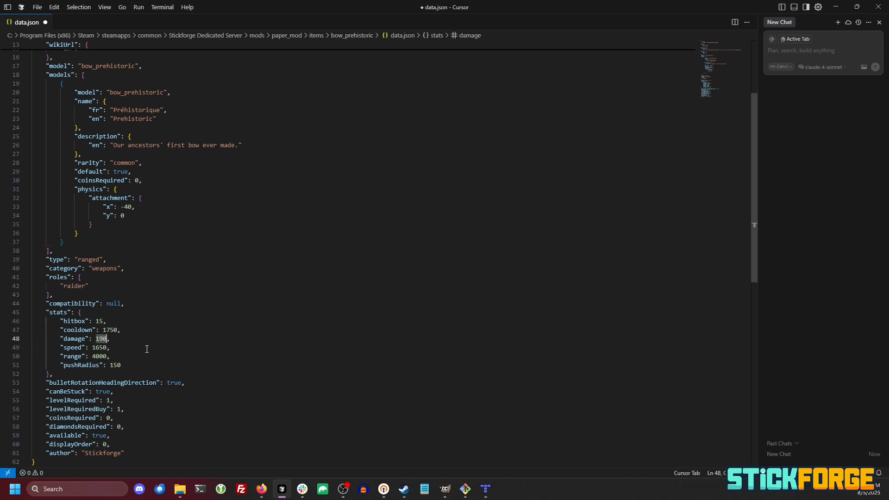
text(250)
Replace the author value at the end of data.json with the new author's name and save the file
scroll(134, 394, down, 3)
double_click(111, 386)
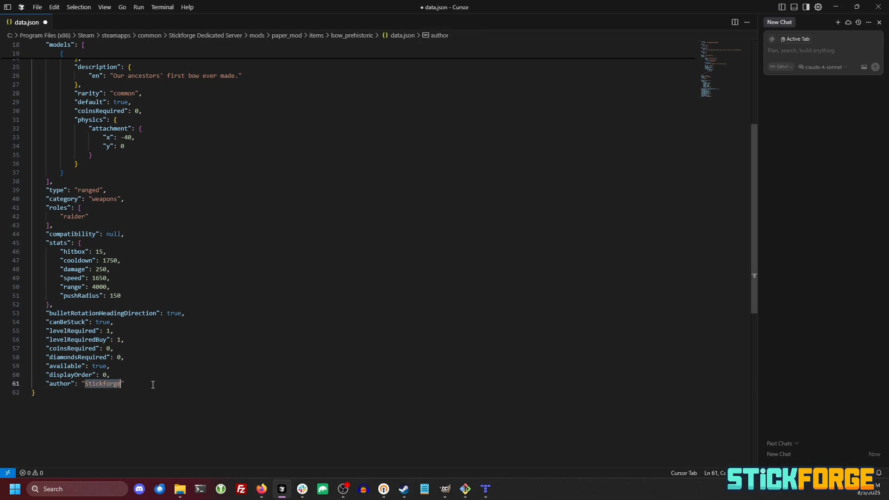
text(Bob)
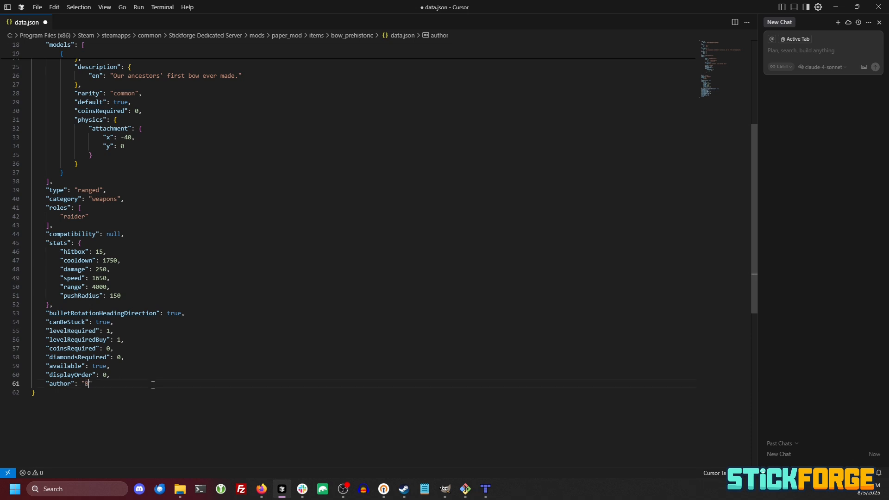
mouse_move(184, 391)
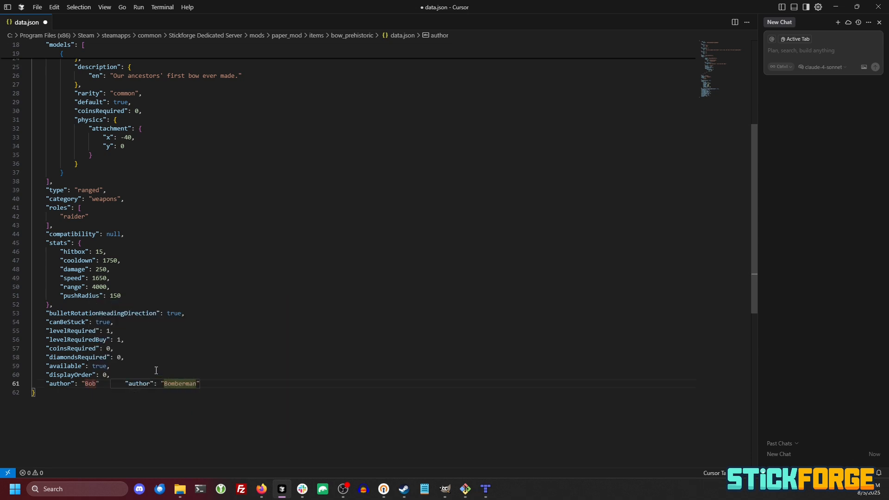
click(133, 365)
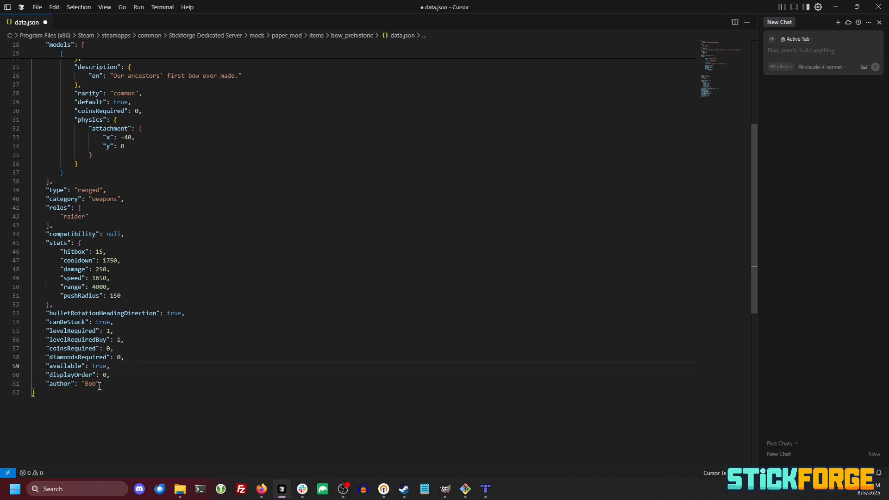
scroll(177, 376, up, 8)
click(309, 159)
key(ctrl+s)
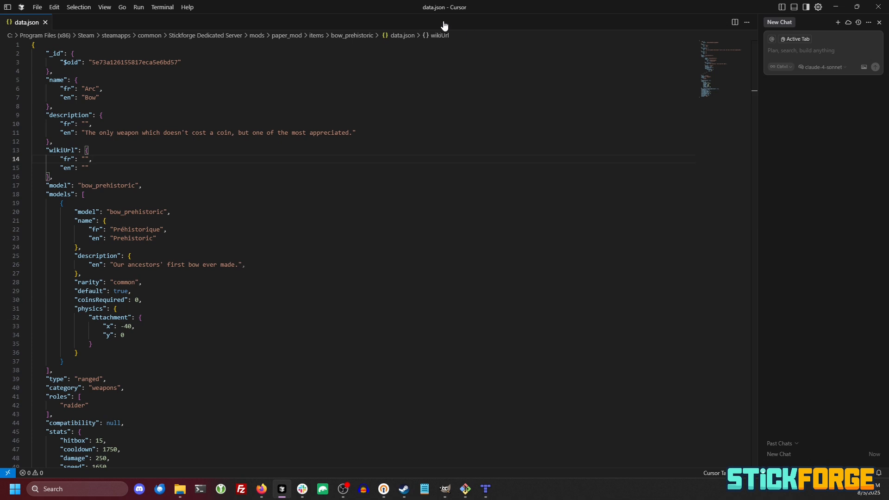
Review the saved data.json and examine the $oid value in its _id entry
scroll(463, 143, down, 10)
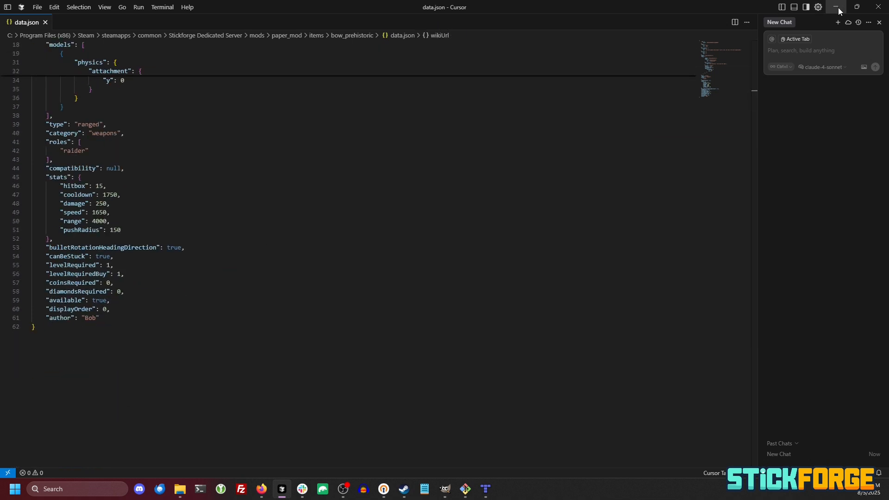
scroll(380, 266, up, 6)
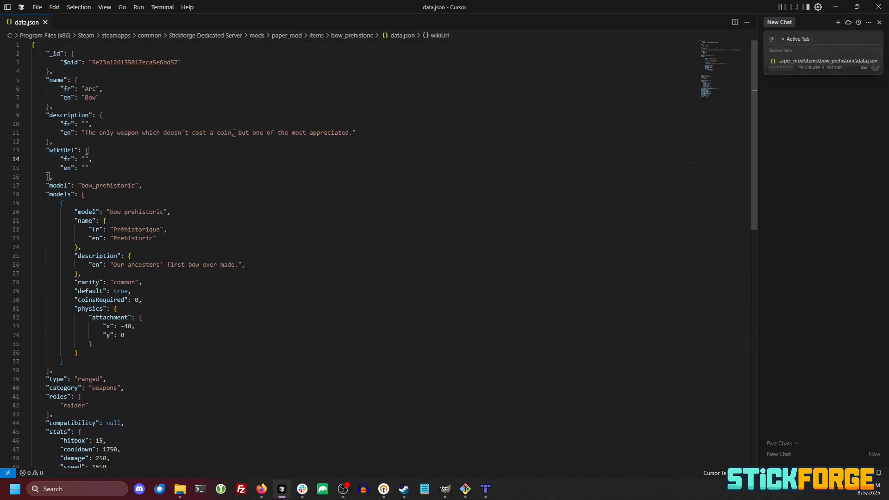
double_click(179, 62)
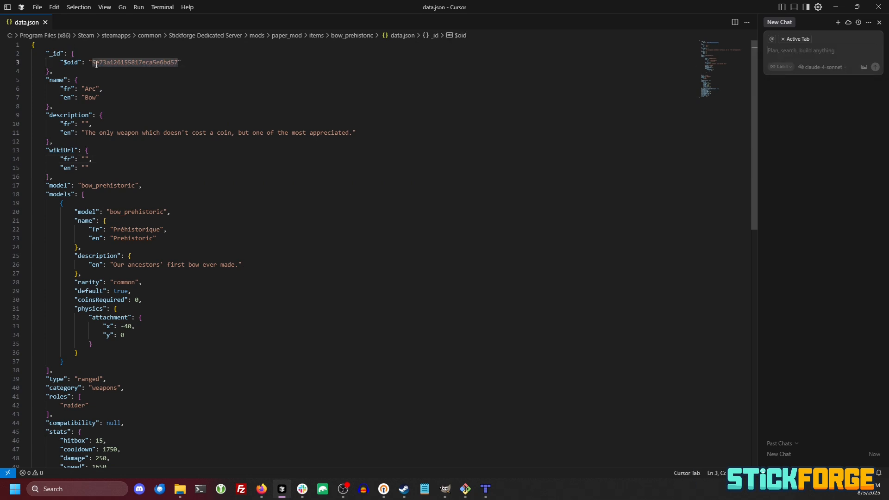
click(179, 62)
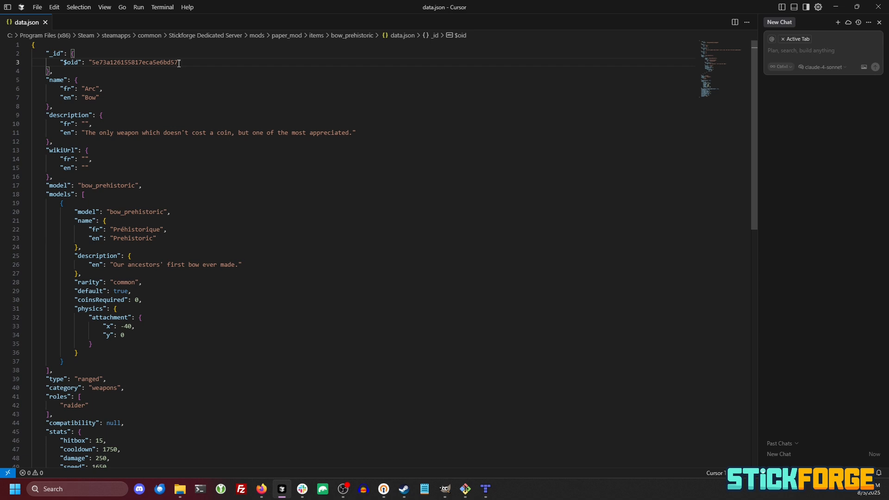
double_click(179, 62)
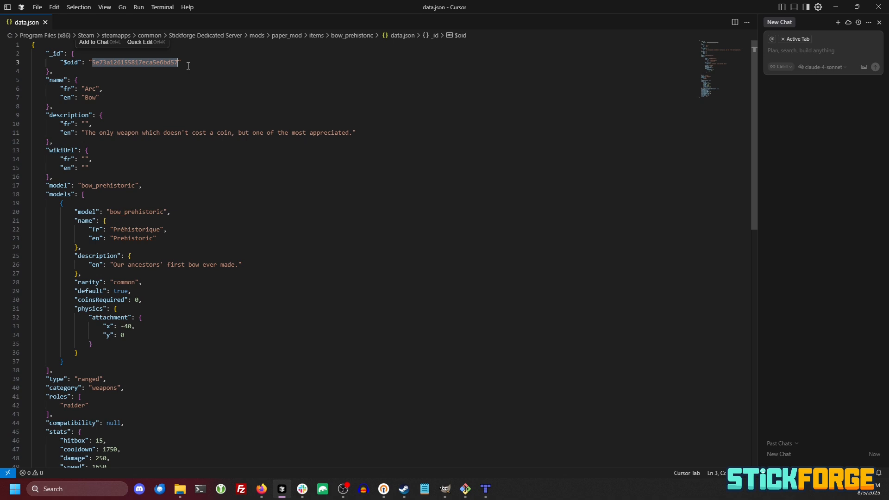
click(176, 63)
double_click(175, 62)
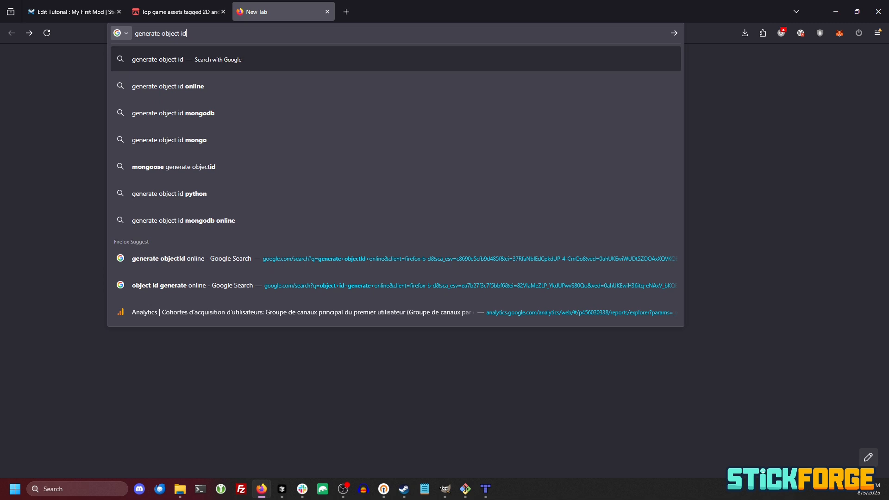
Search the web in Firefox for "generate object id" and copy a newly generated ID from Observable's MongoDB ObjectId generator
key(Return)
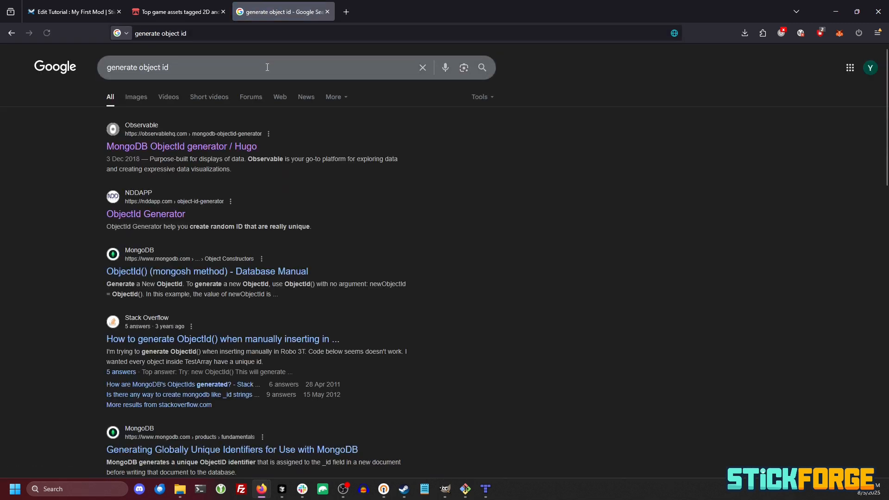
click(223, 147)
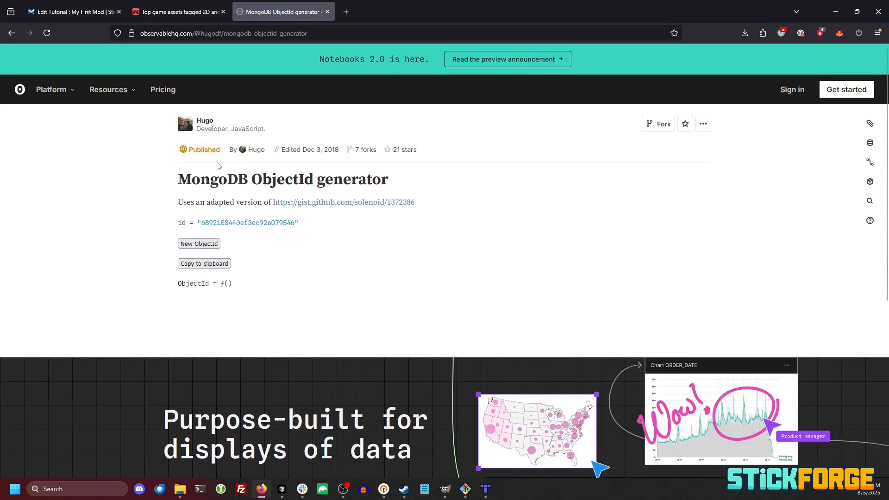
click(203, 244)
double_click(251, 224)
key(ctrl+c)
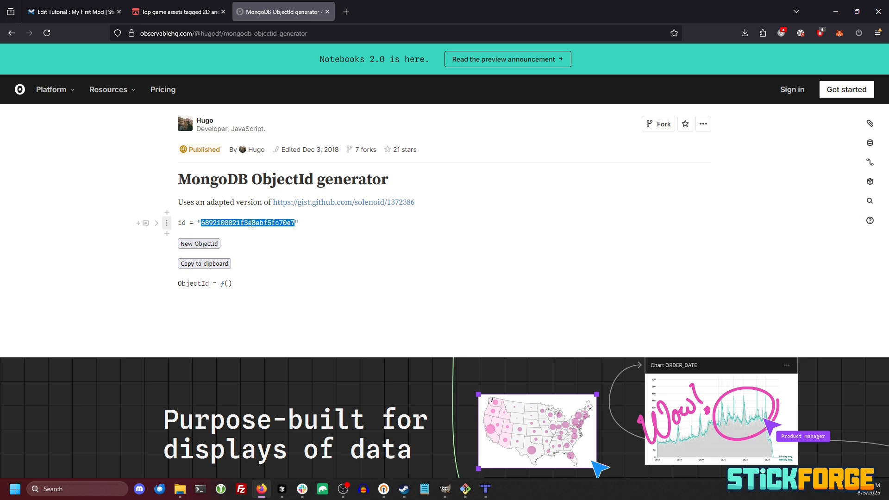
Replace the $oid value in data.json with the copied ObjectId in Cursor and save the file
click(282, 489)
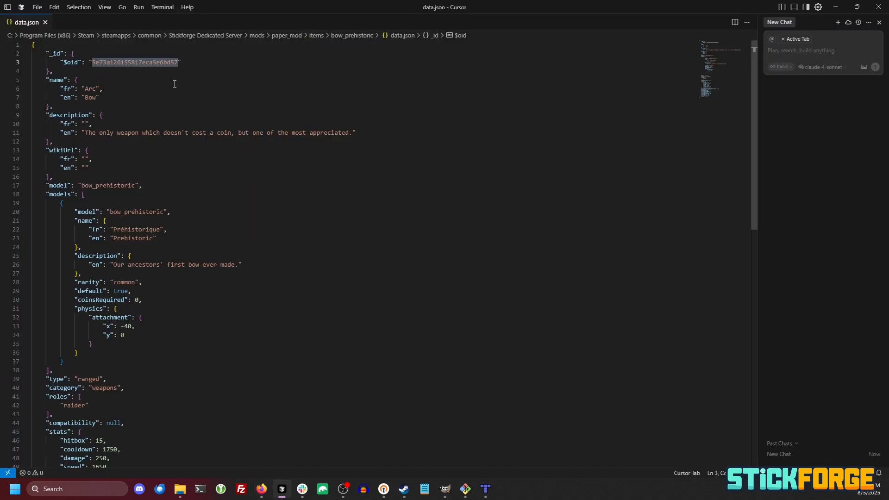
double_click(168, 63)
key(ctrl+v)
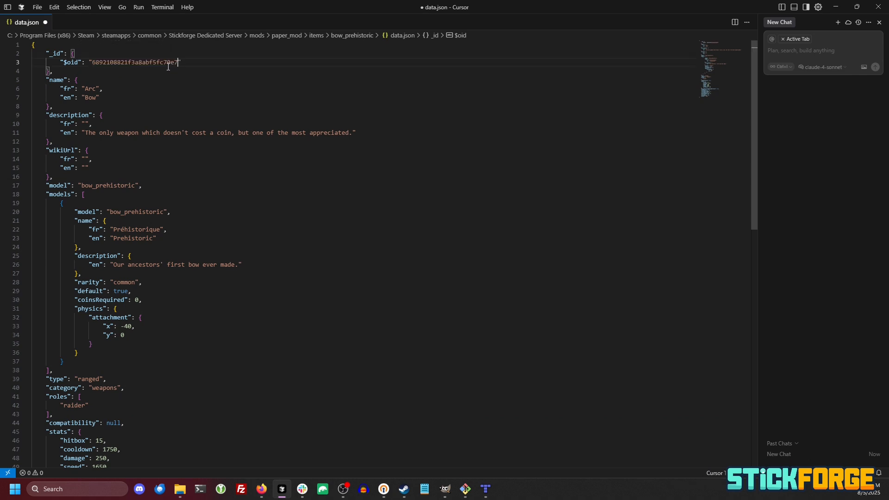
key(ctrl+s)
Return to File Explorer, open the classical folder within paper_mod's skins folder, and look over its body images
click(836, 6)
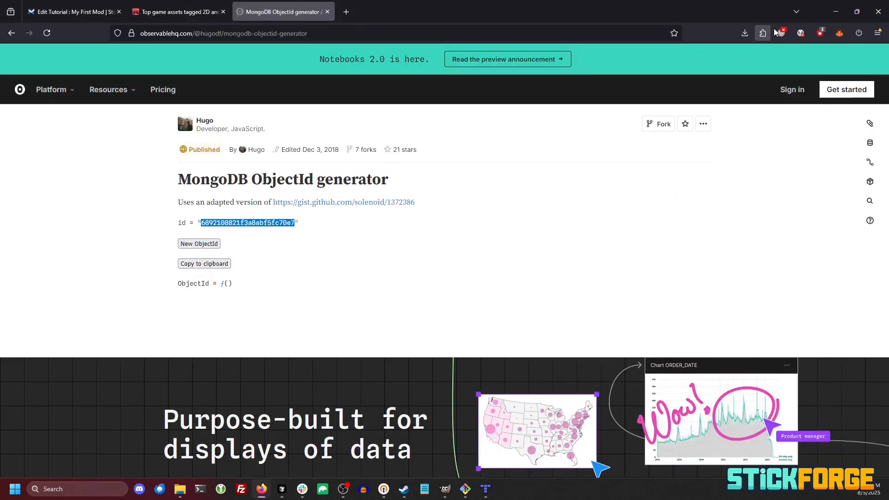
click(836, 11)
drag(597, 55, 681, 169)
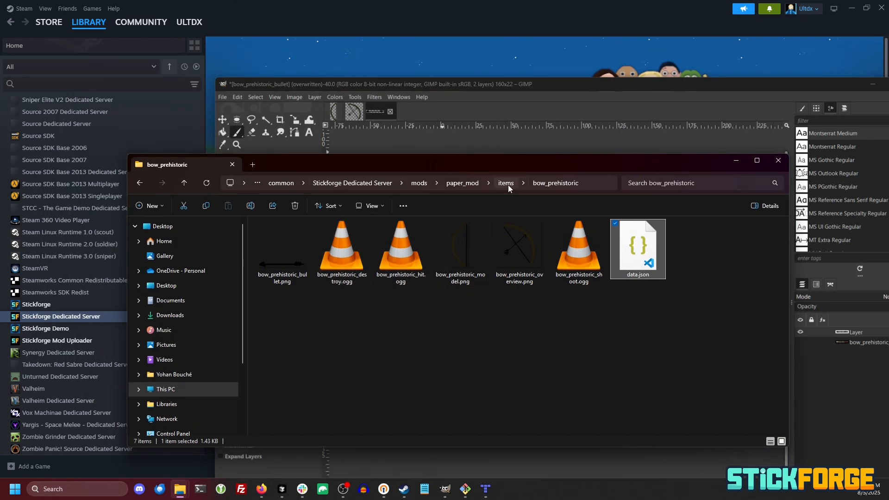
click(458, 183)
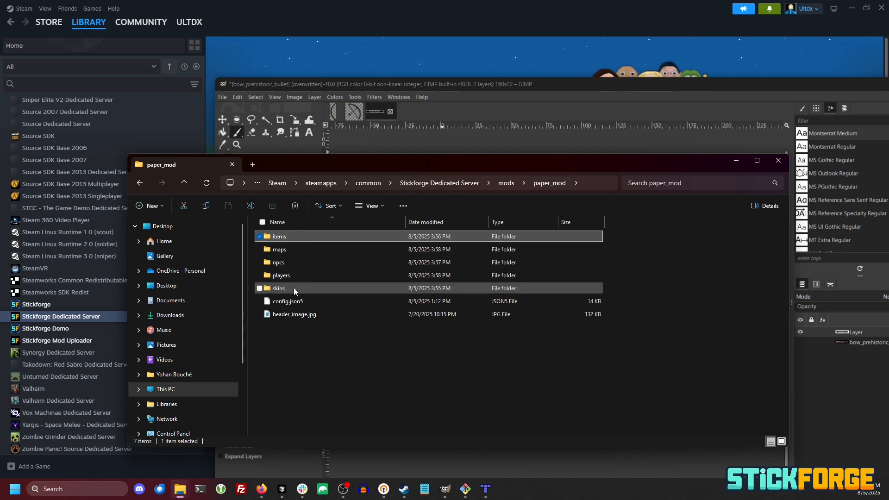
mouse_move(291, 290)
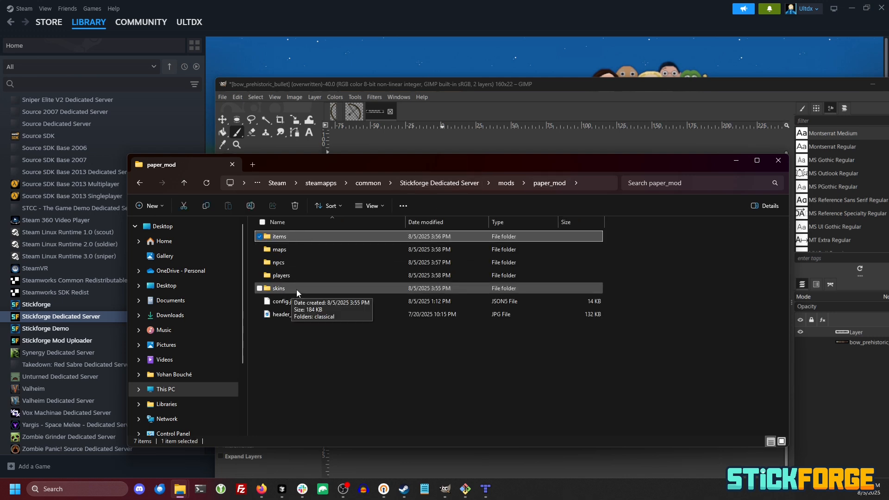
double_click(297, 290)
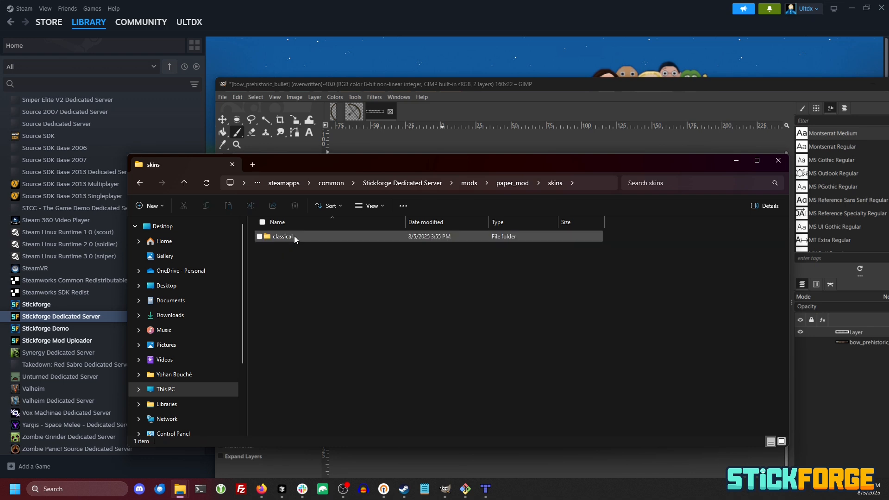
mouse_move(294, 237)
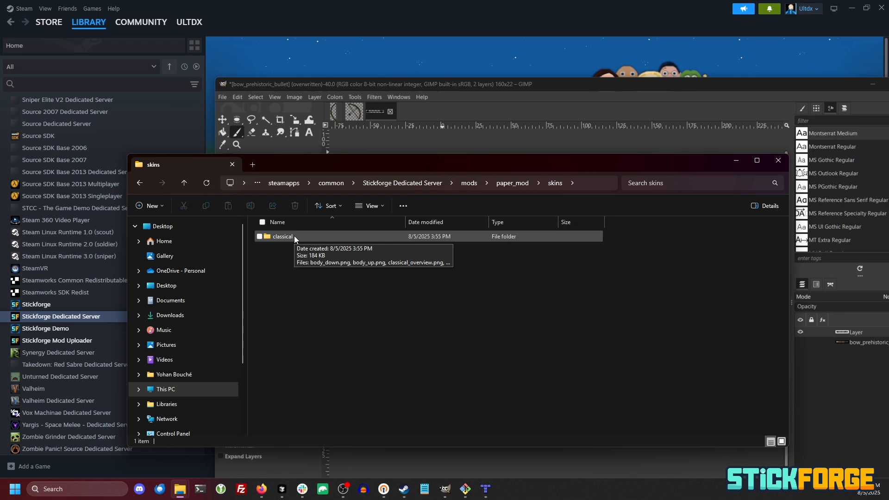
double_click(295, 238)
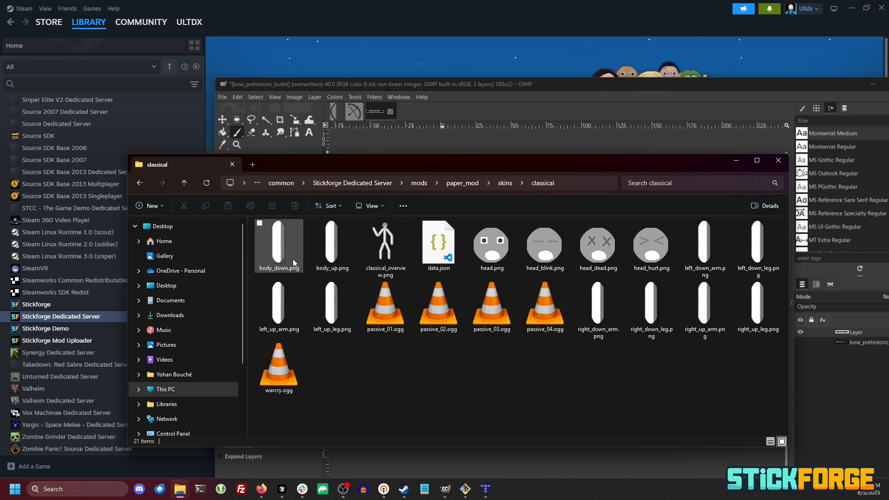
mouse_move(286, 264)
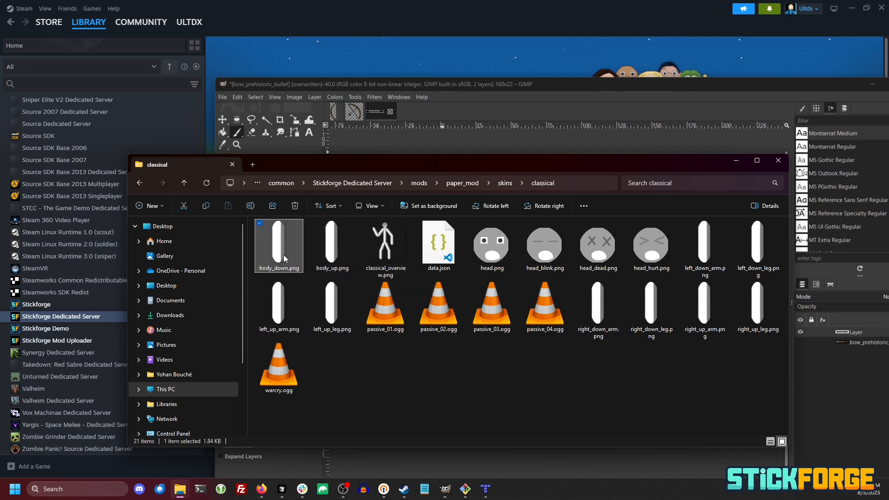
click(332, 307)
click(324, 241)
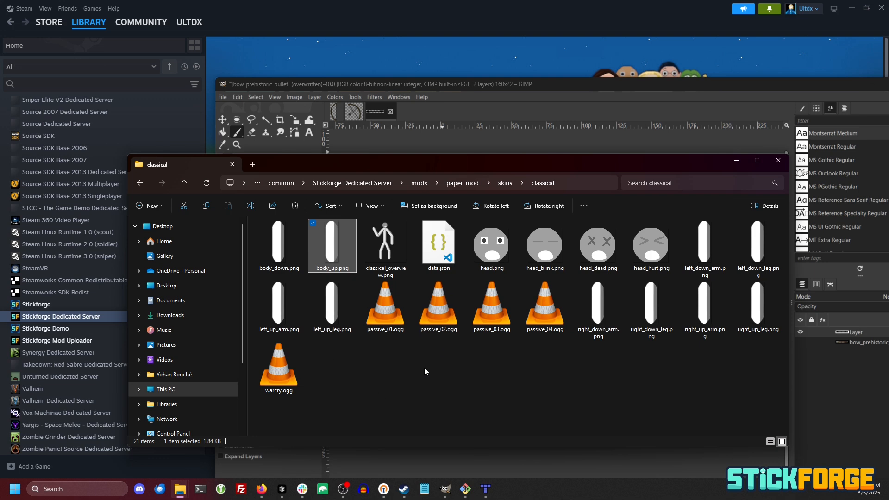
click(387, 395)
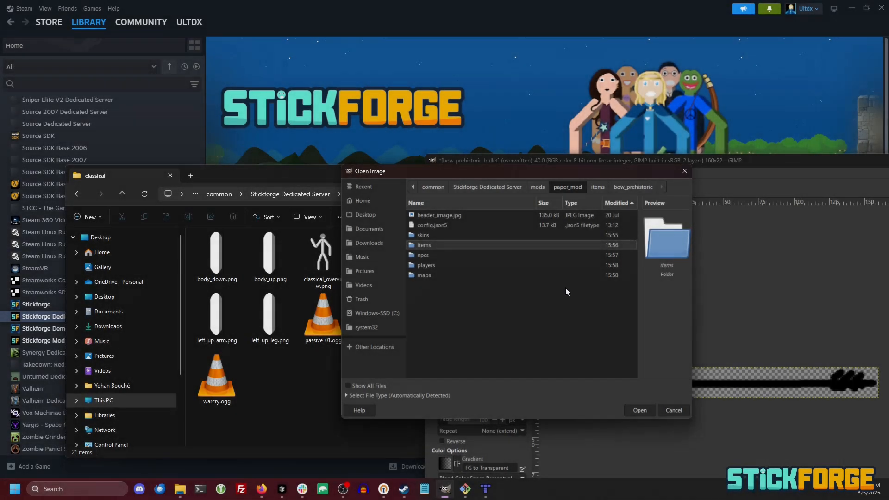
Open all PNG images from paper_mod/skins/classical in GIMP and bring up head_hurt in the maximized window
drag(461, 175, 524, 181)
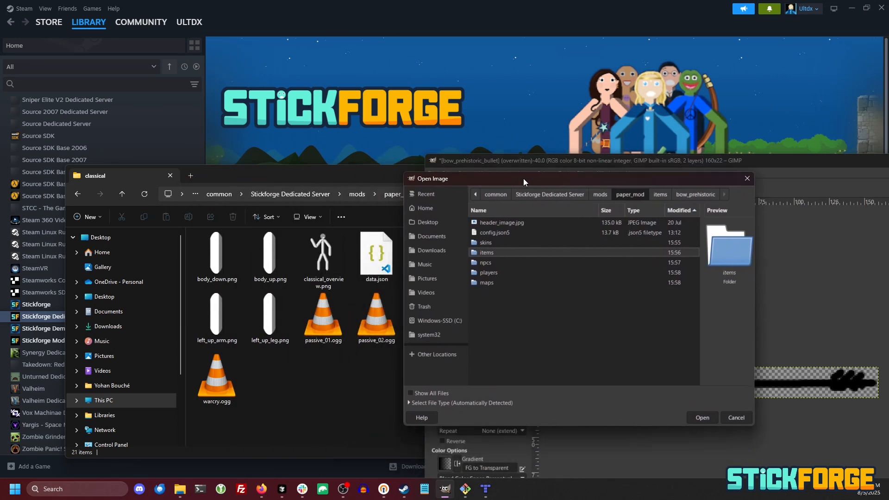
click(491, 243)
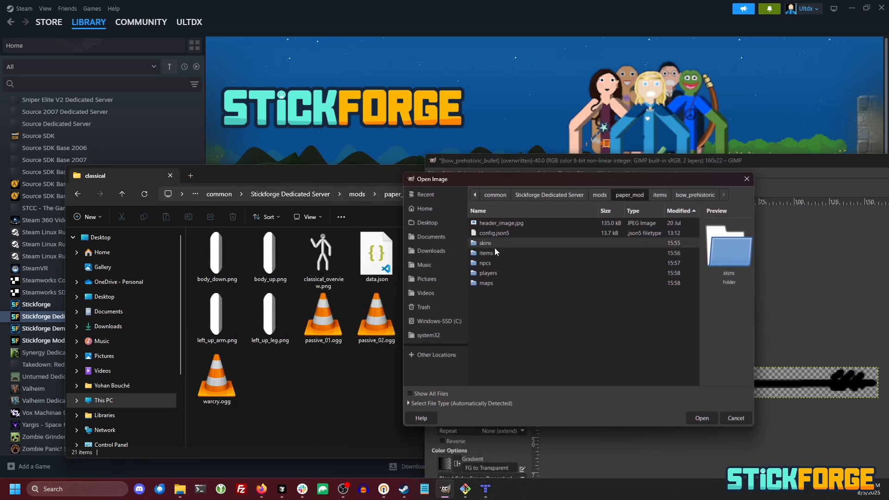
double_click(482, 244)
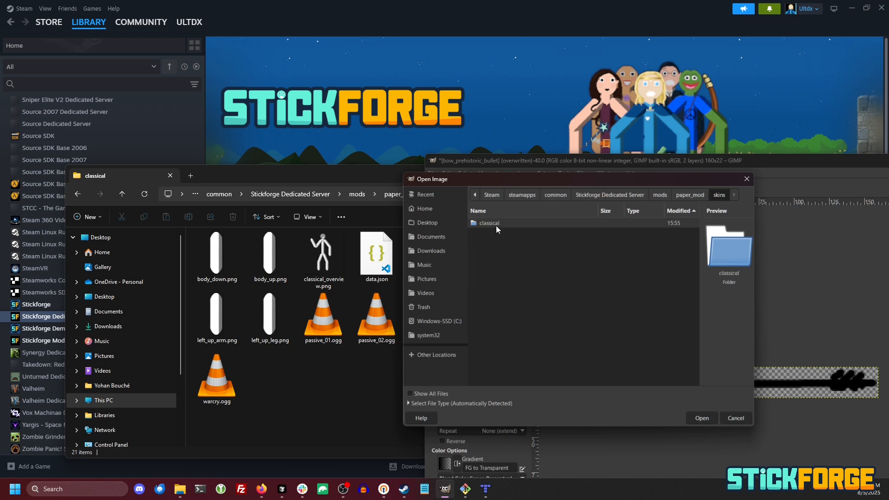
double_click(496, 226)
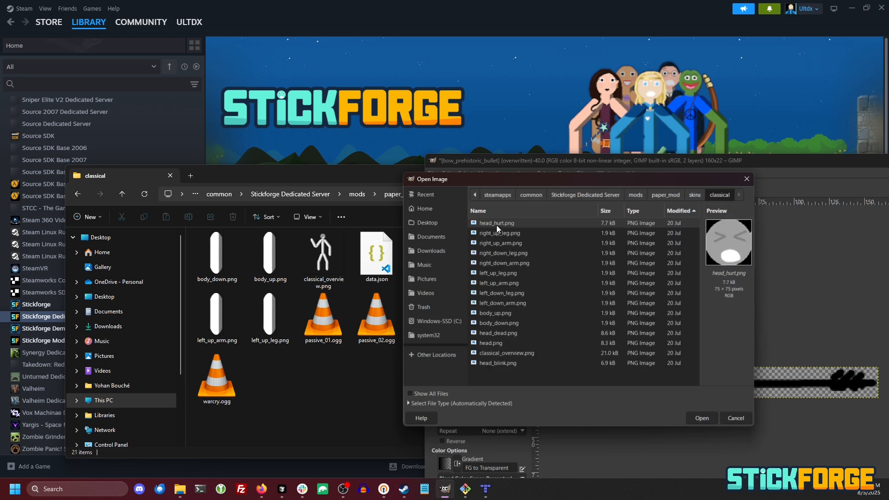
click(507, 363)
click(698, 419)
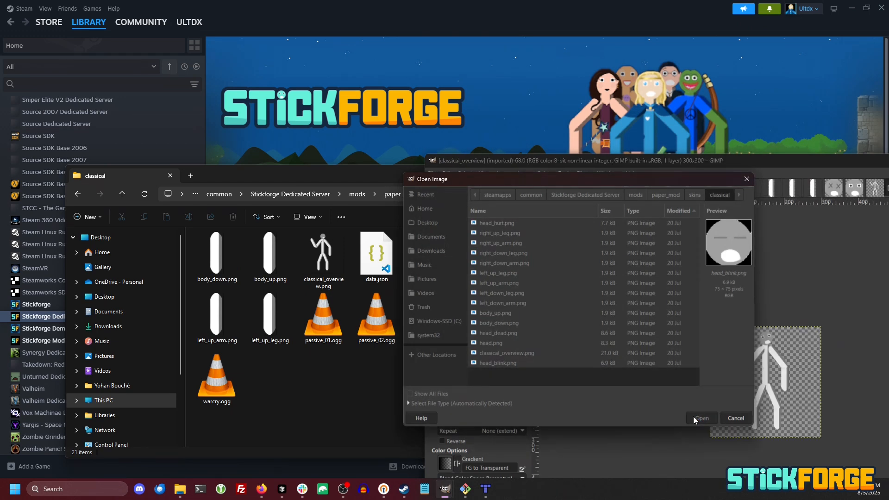
double_click(672, 163)
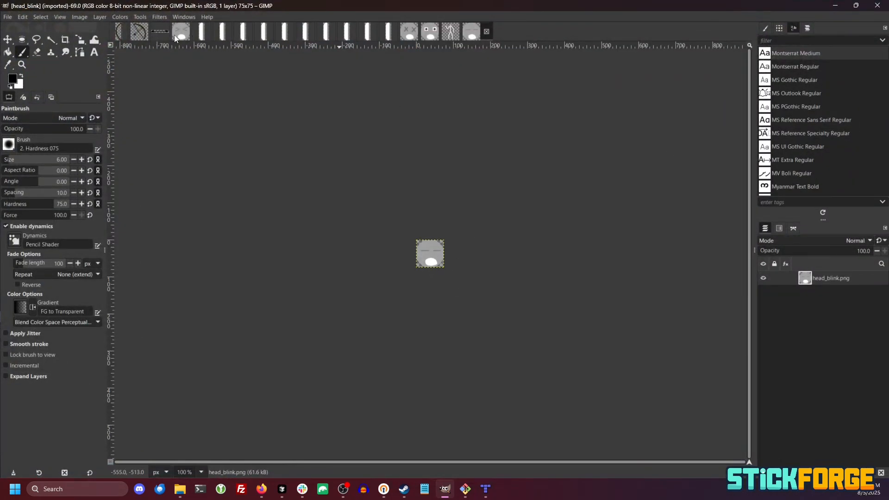
click(178, 34)
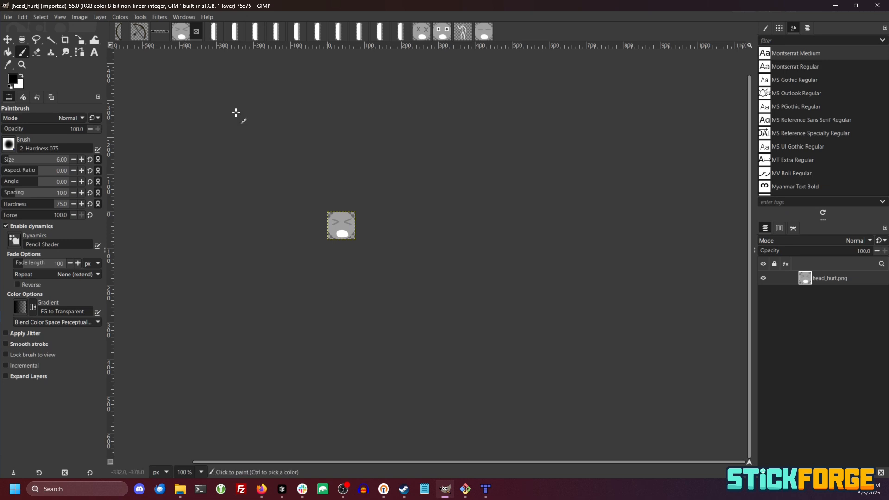
Fill the entire face in head_hurt, including its eyes and mouth, with the black foreground color using Bucket Fill
scroll(322, 224, up, 5)
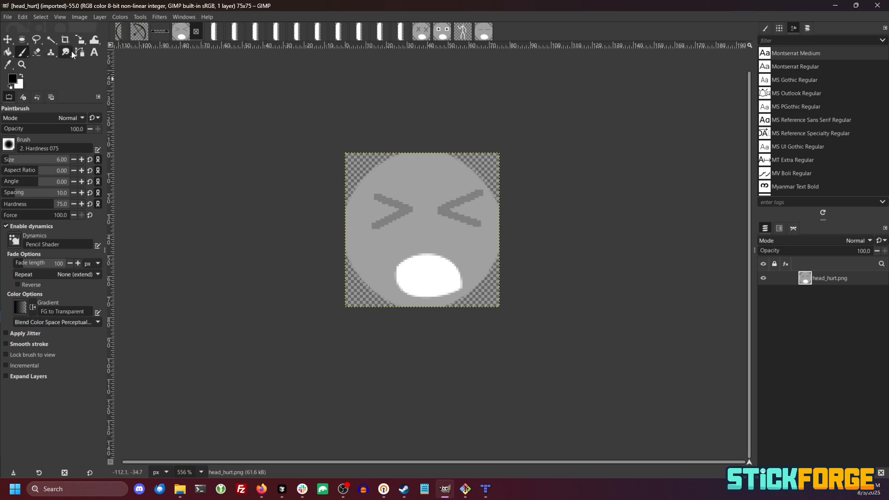
click(8, 52)
click(444, 238)
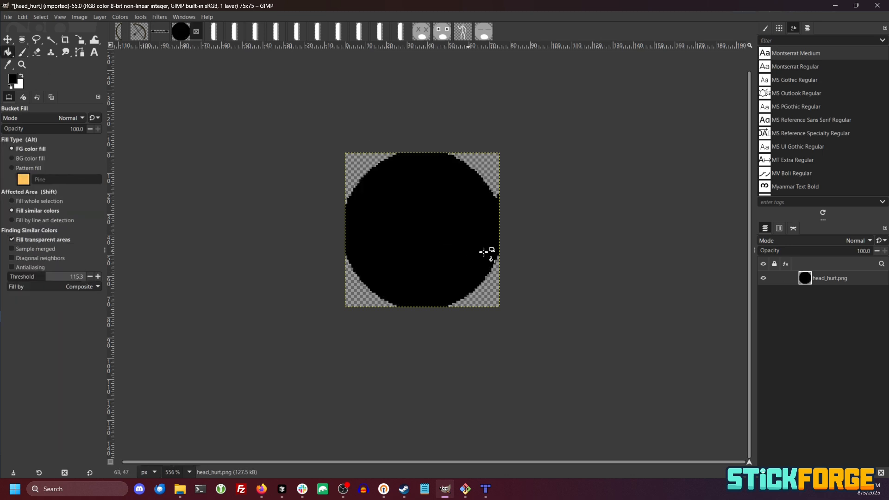
Paint two round white eyes on the black head_hurt face with the Paintbrush at size 9
click(24, 53)
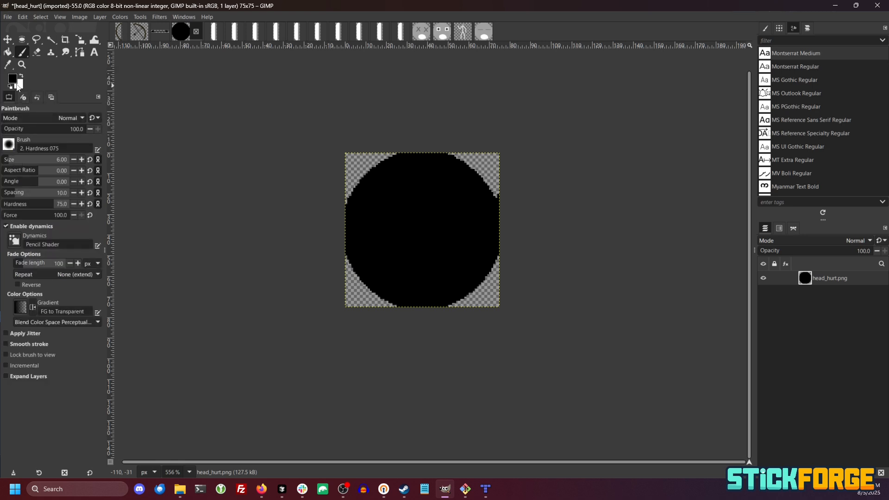
click(22, 76)
click(15, 160)
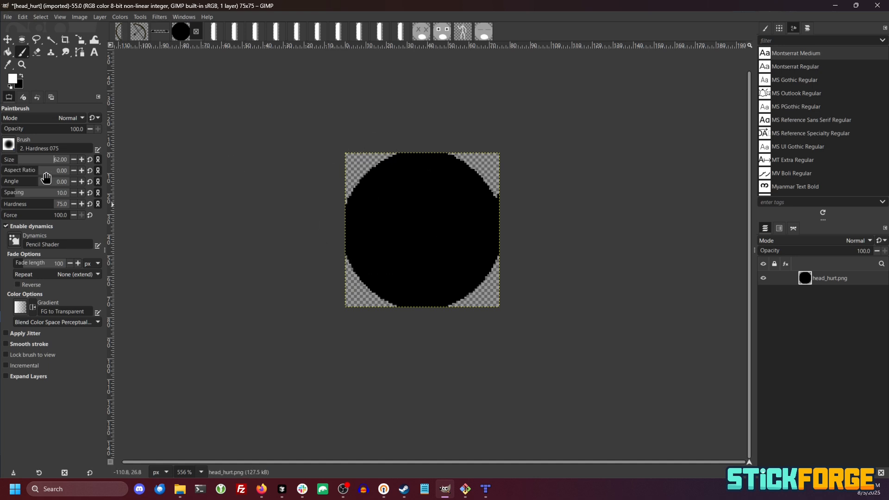
drag(16, 161, 3, 161)
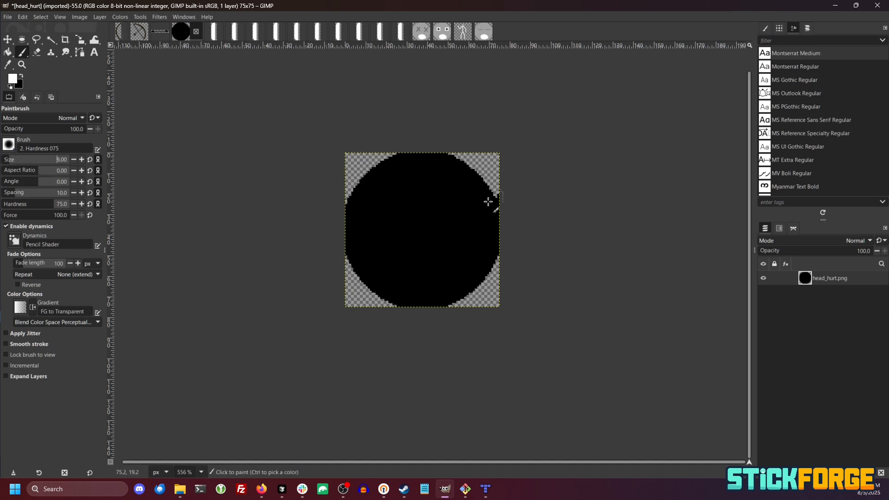
click(382, 204)
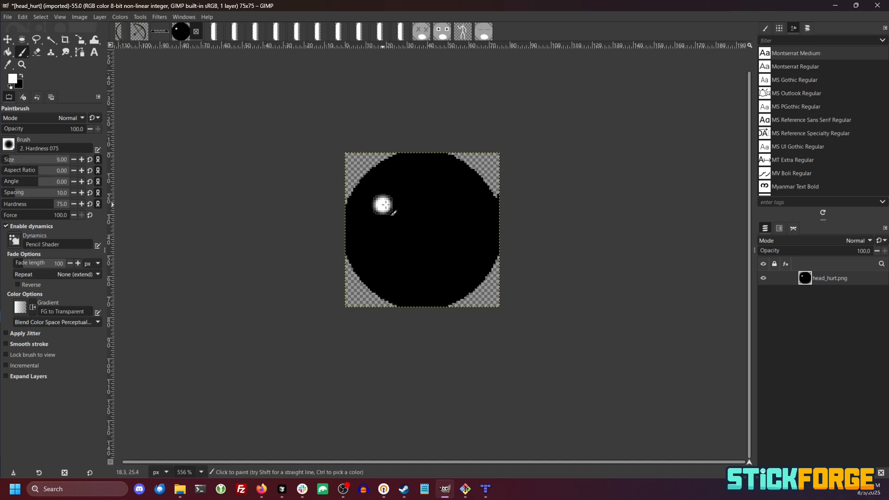
click(457, 205)
click(385, 204)
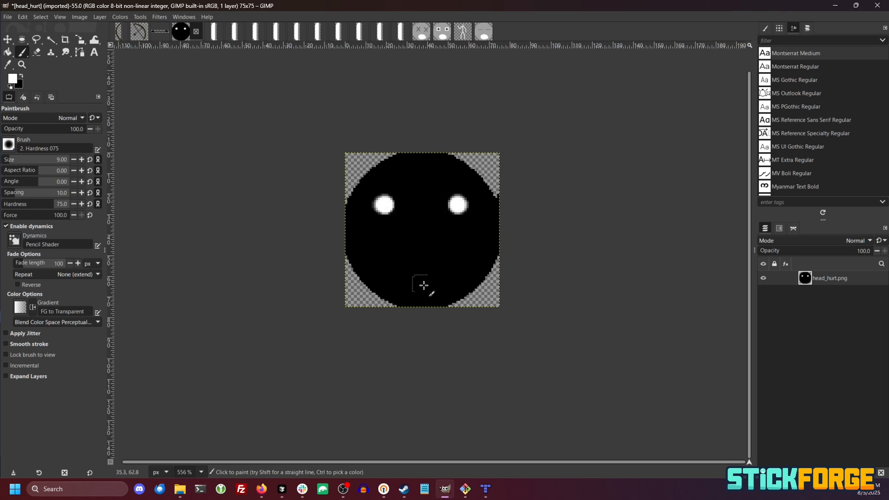
Paint a white open mouth on the lower part of the head_hurt face, with its right end slanting upward
click(408, 274)
drag(408, 274, 445, 263)
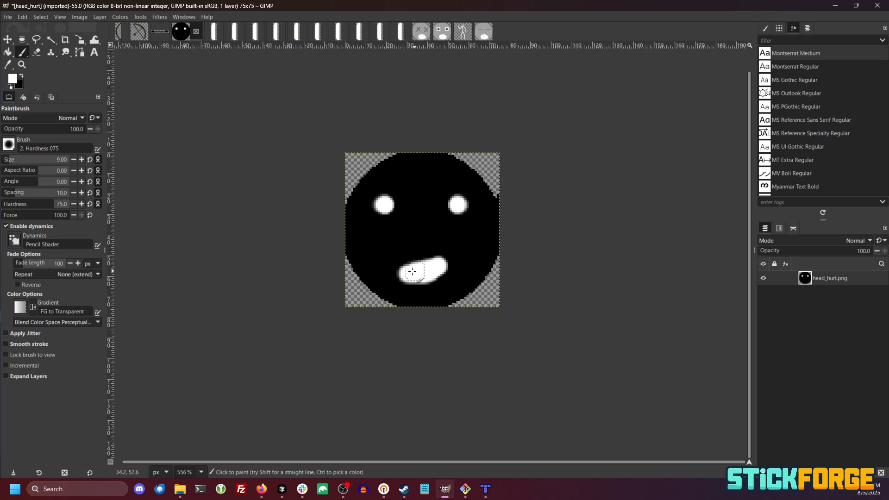
mouse_move(406, 257)
mouse_down()
mouse_move(413, 266)
mouse_move(435, 261)
mouse_move(416, 267)
mouse_up()
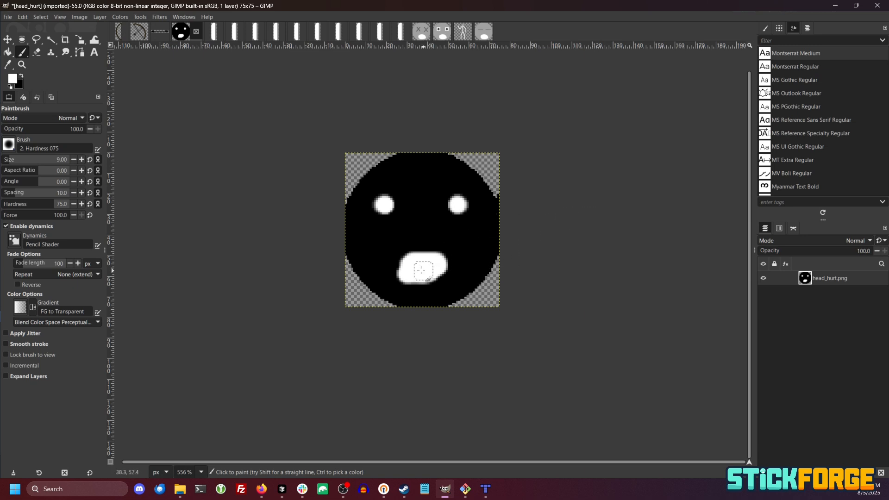
mouse_move(408, 265)
mouse_down()
mouse_move(403, 273)
mouse_move(421, 276)
mouse_move(453, 250)
mouse_up()
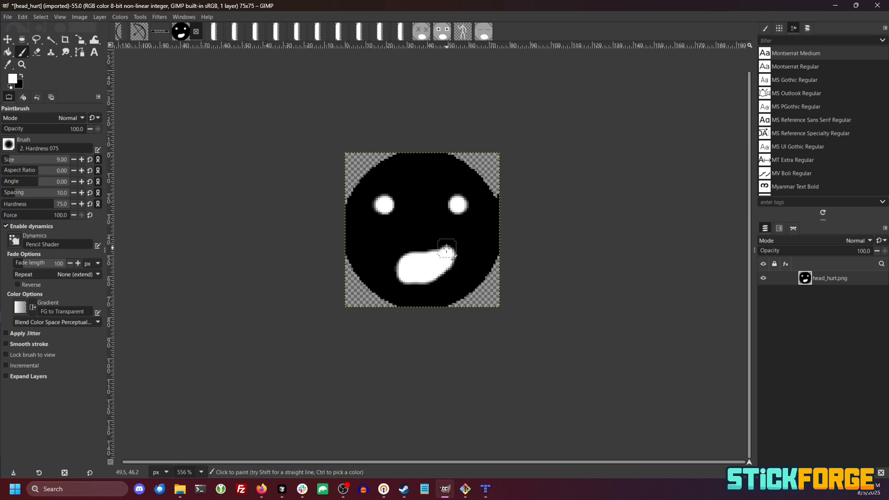
Copy the whole head_hurt drawing and paste it into head_dead as a new layer
key(ctrl+a)
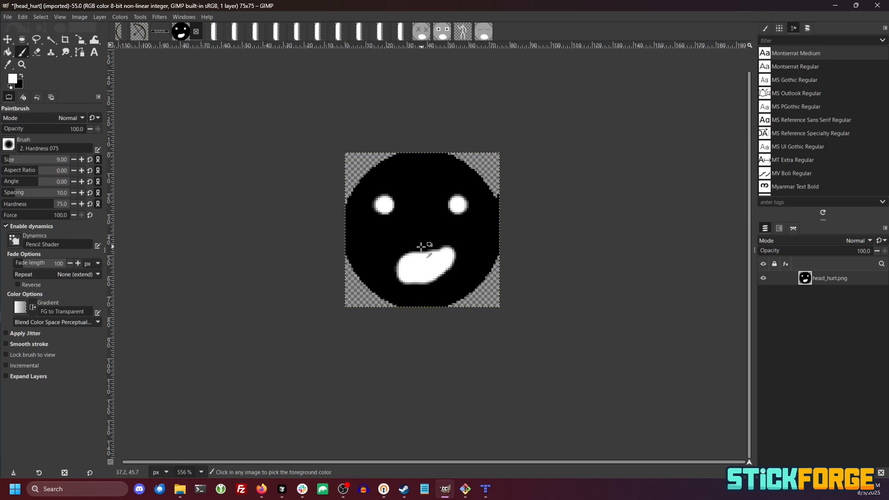
key(ctrl+c)
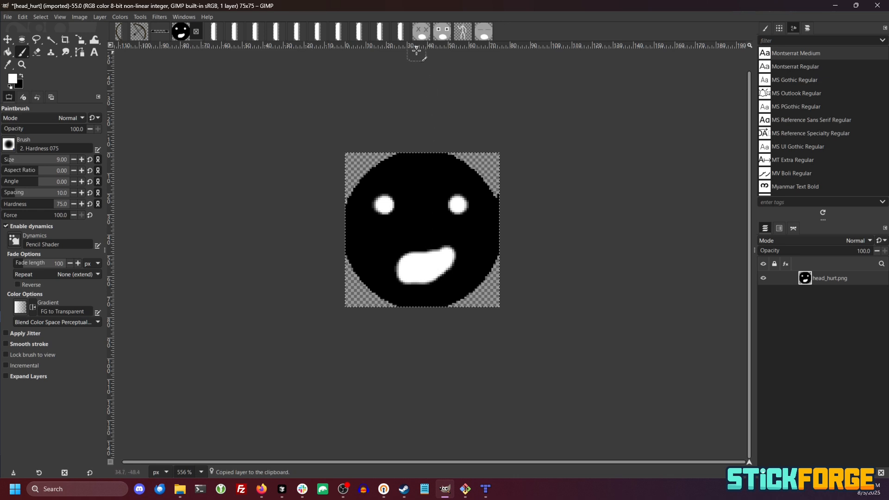
click(421, 33)
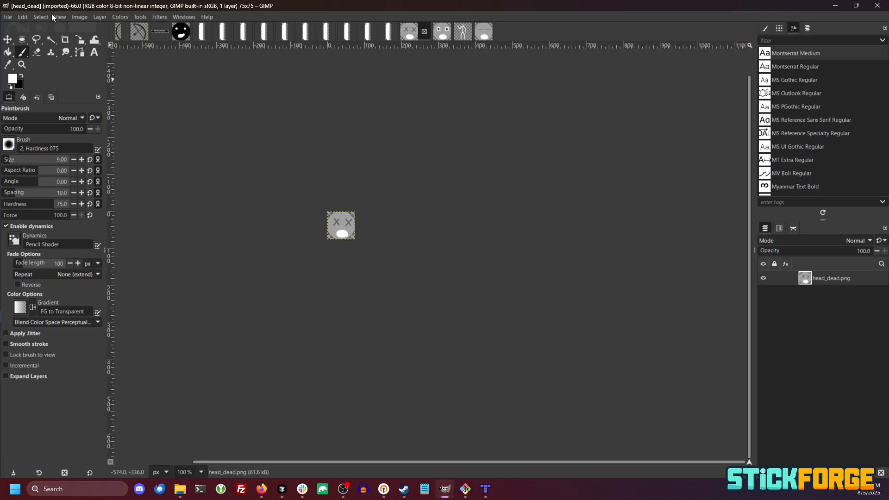
ctrl+scroll(313, 200, up, 5)
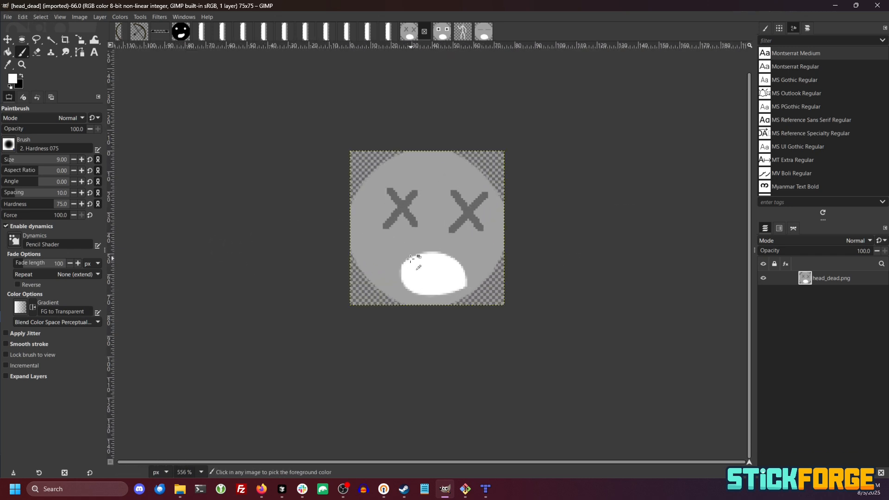
key(ctrl+v)
Pick black from the head_dead face and paint over the upper halves of both eyes and most of the mouth, leaving thin white slivers
scroll(417, 233, up, 1)
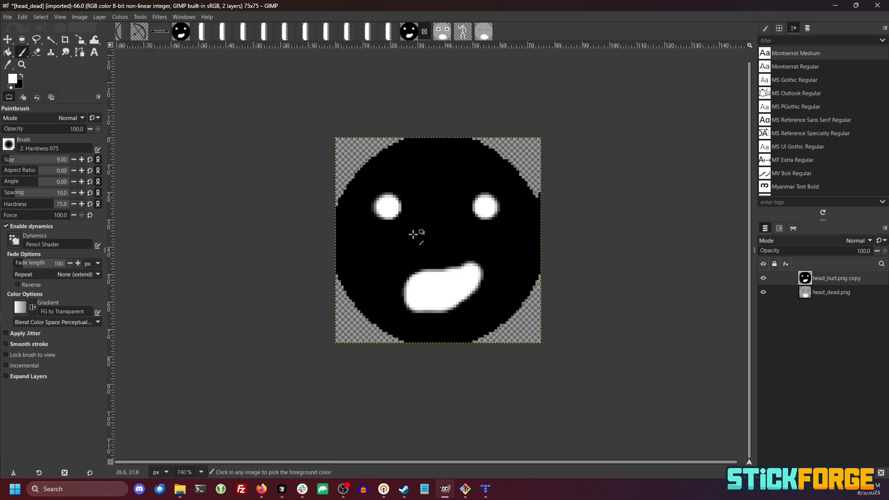
ctrl+scroll(414, 234, up, 1)
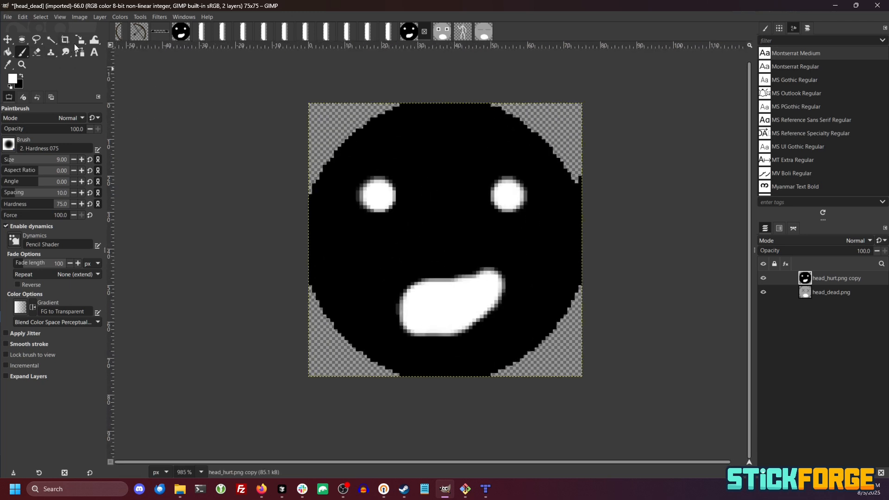
click(8, 65)
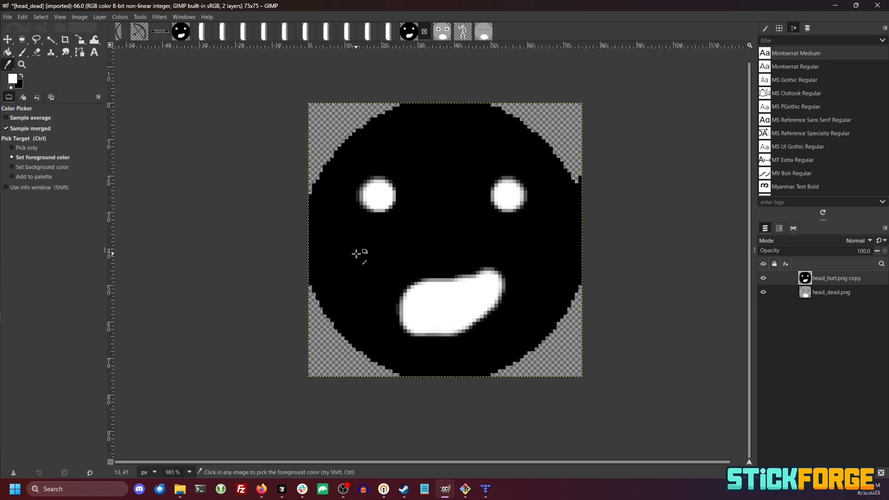
click(22, 52)
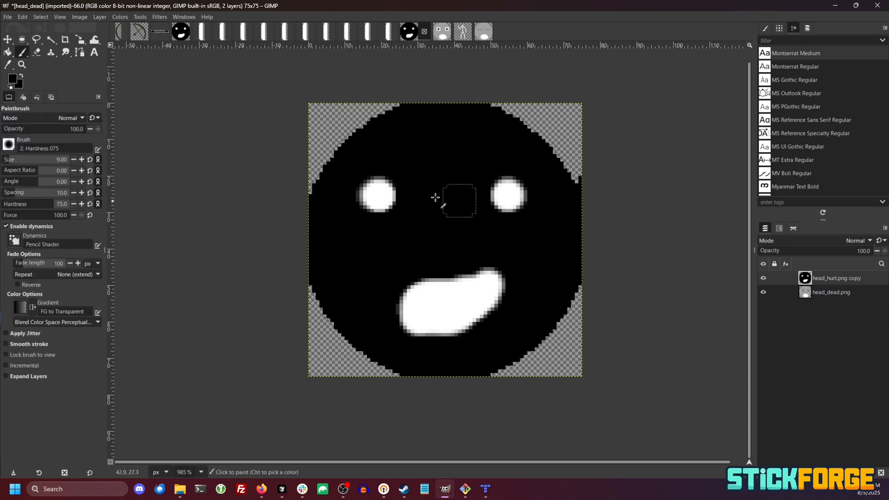
drag(363, 181, 408, 187)
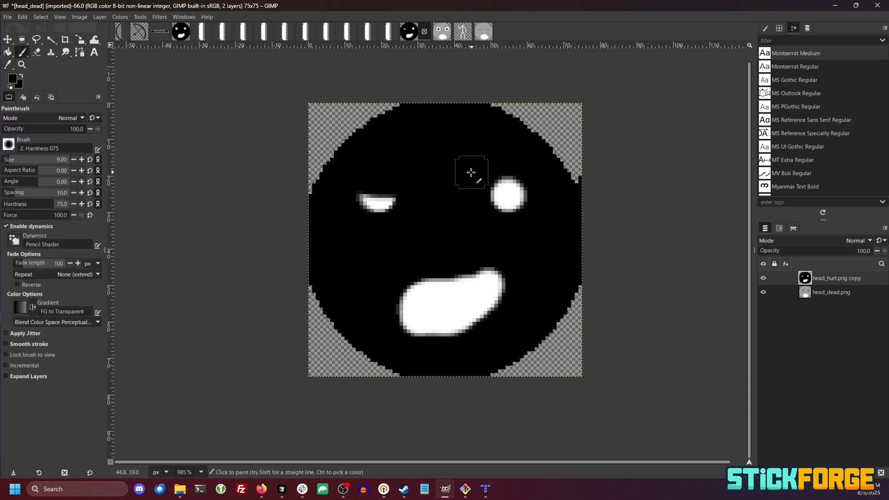
mouse_move(500, 181)
mouse_down()
mouse_move(520, 182)
mouse_move(507, 188)
mouse_up()
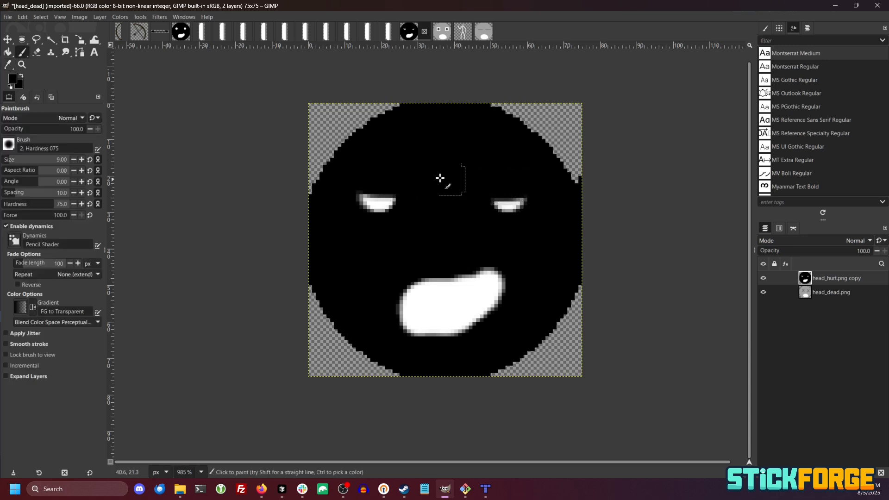
mouse_move(393, 301)
mouse_down()
mouse_move(451, 300)
mouse_move(497, 279)
mouse_move(396, 296)
mouse_move(496, 308)
mouse_up()
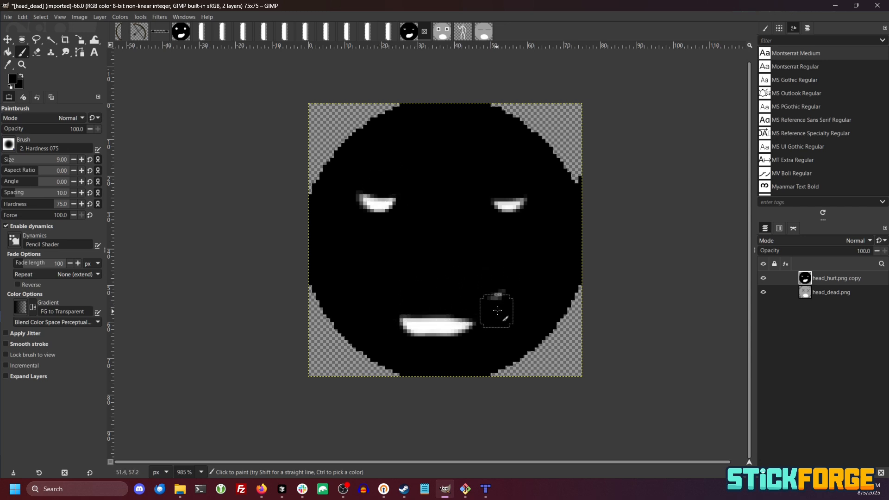
mouse_move(411, 302)
mouse_down()
mouse_move(401, 308)
mouse_move(466, 320)
mouse_up()
ctrl+scroll(465, 300, down, 3)
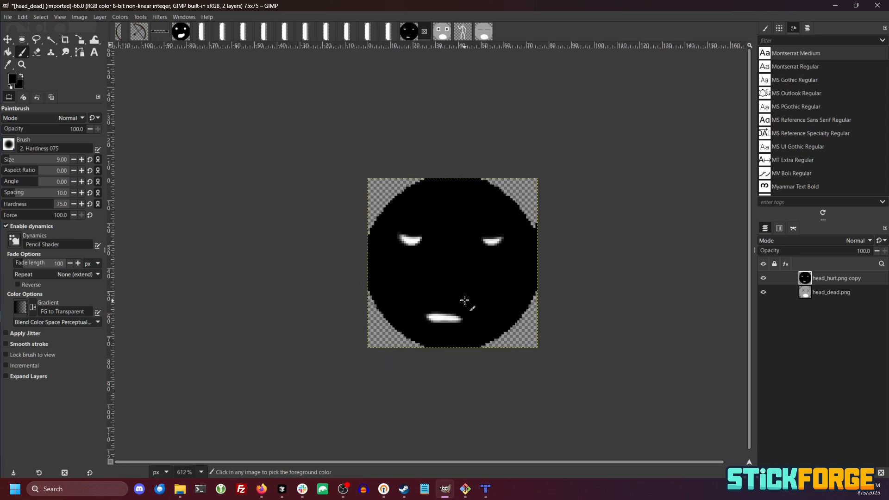
ctrl+scroll(490, 278, up, 3)
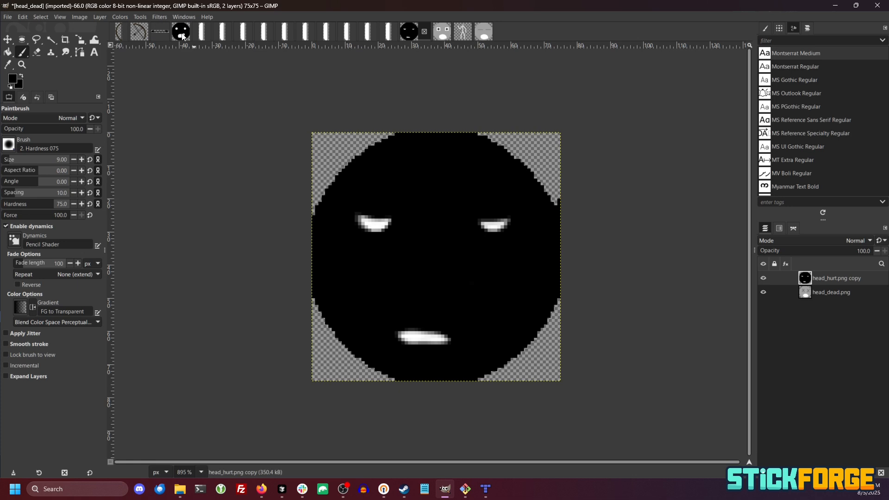
Copy the head_hurt face into head as a new layer and paint out the mouth's raised right end in black
click(443, 31)
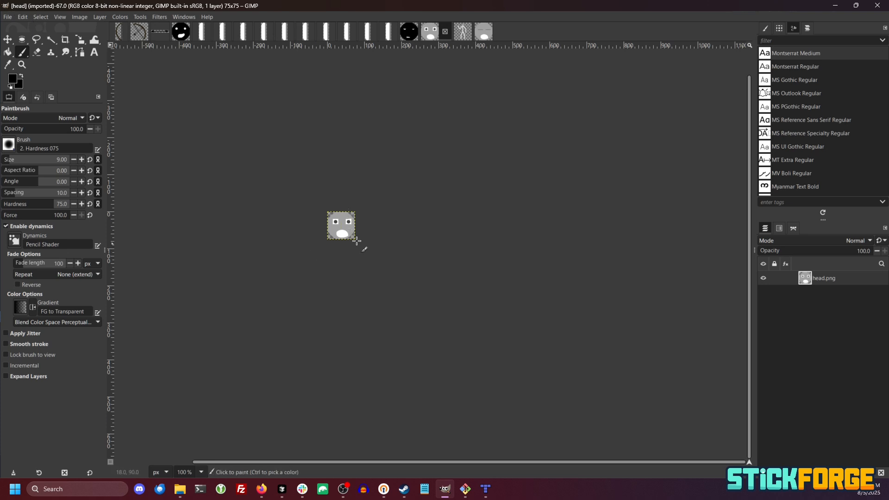
click(181, 32)
key(ctrl+c)
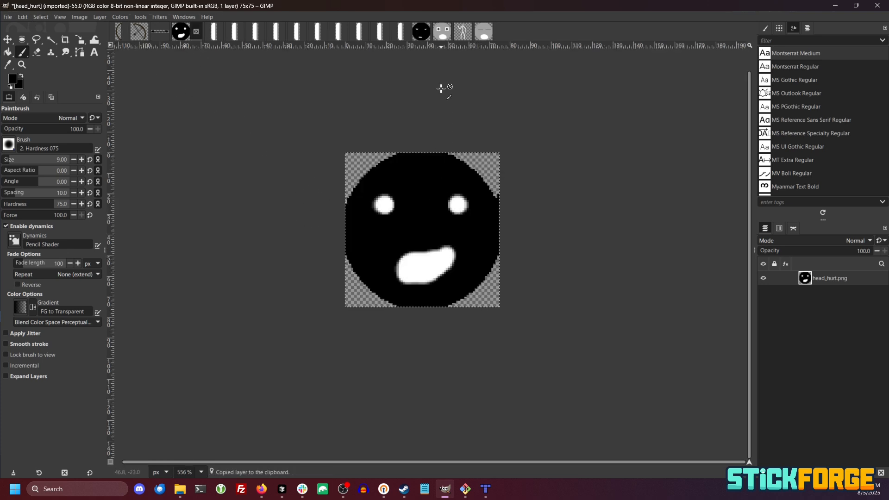
click(438, 39)
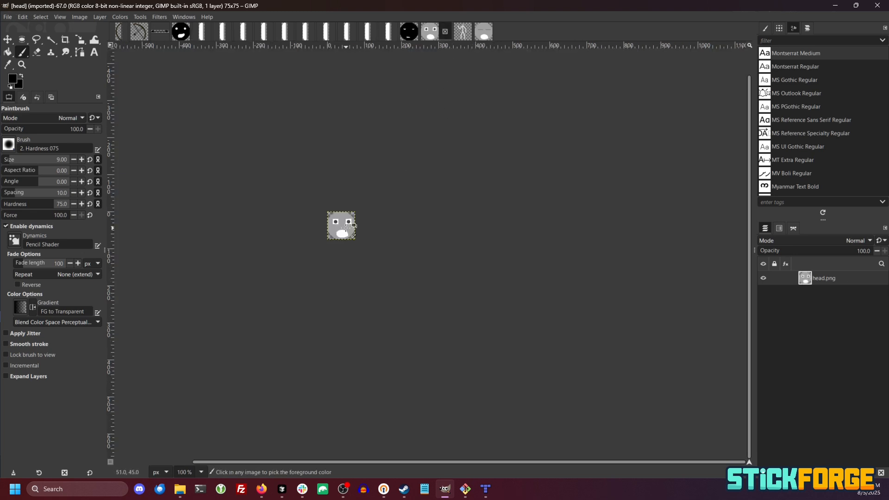
key(ctrl+v)
scroll(355, 225, up, 3)
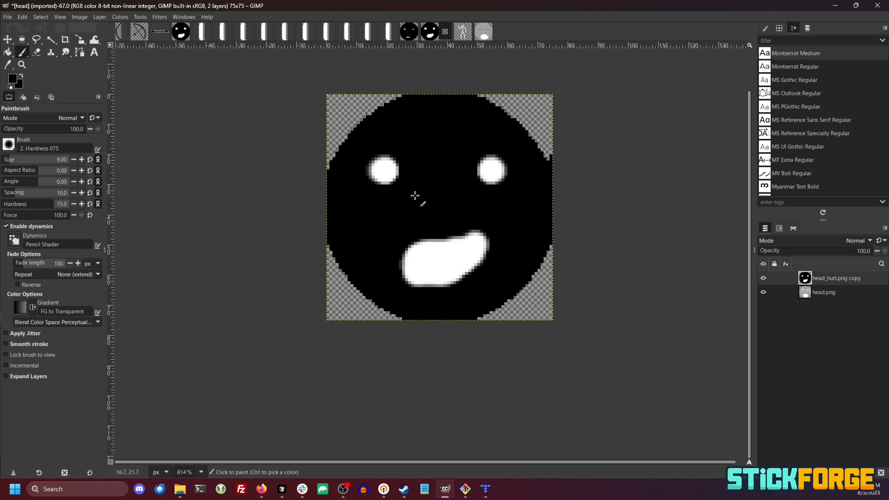
mouse_move(411, 236)
mouse_down()
mouse_move(461, 235)
mouse_move(481, 246)
mouse_move(483, 275)
mouse_move(482, 254)
mouse_up()
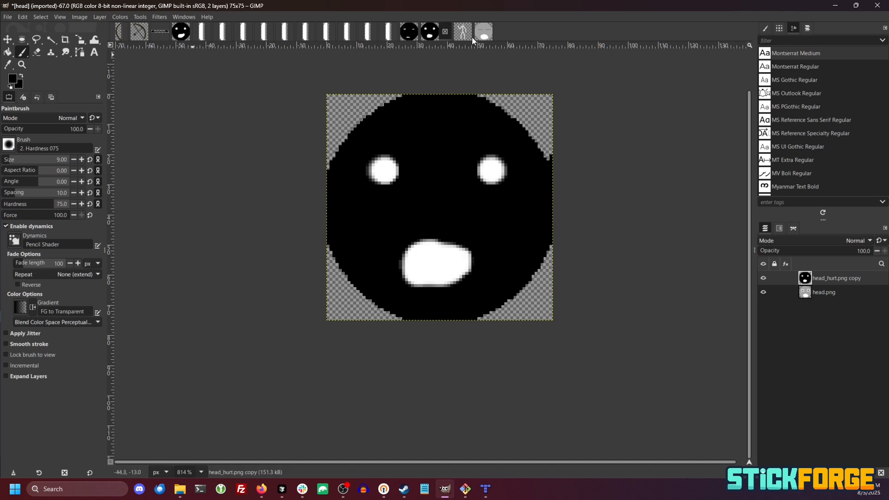
Copy the redrawn face from head and paste it into head_blink as a new layer
click(483, 37)
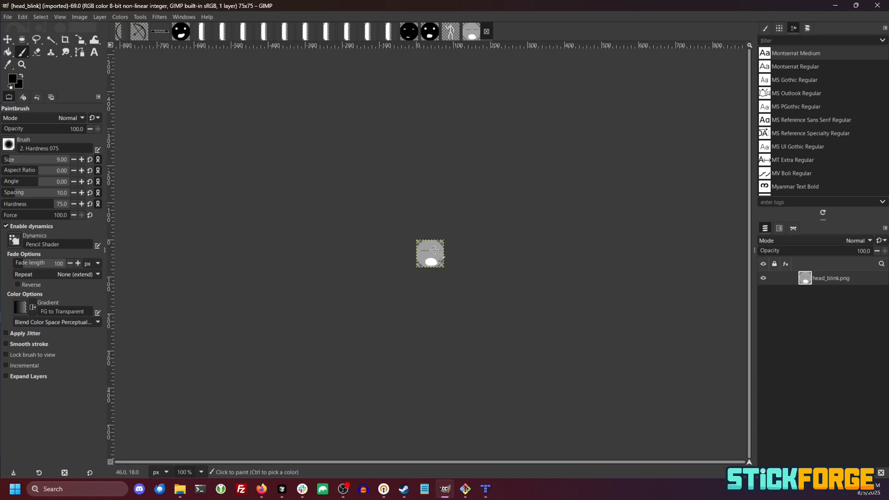
scroll(434, 250, up, 2)
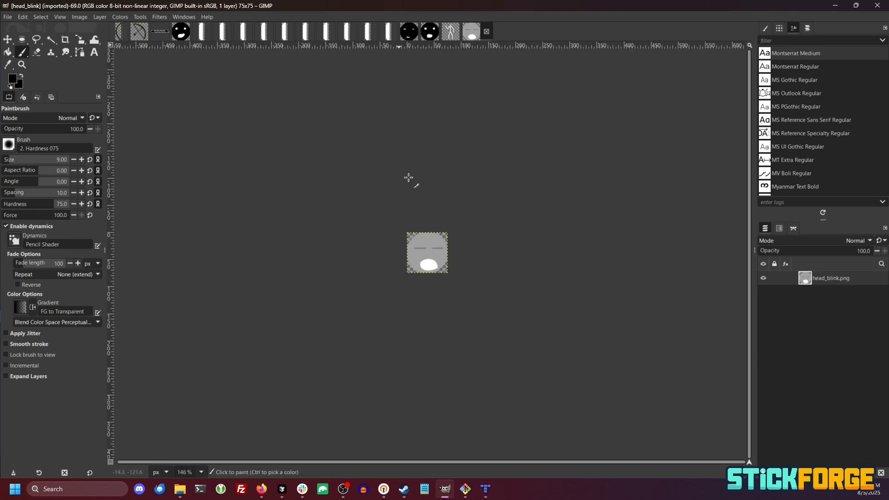
scroll(436, 250, up, 4)
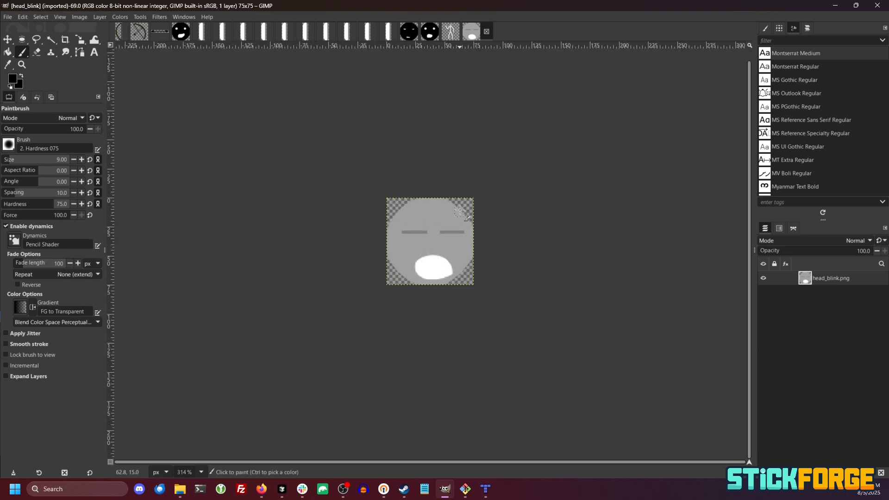
key(ctrl+c)
key(ctrl+Tab)
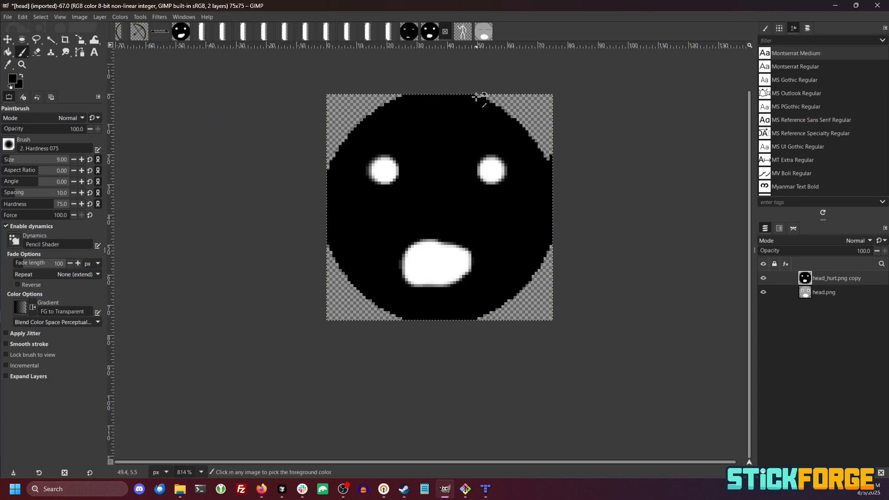
click(484, 31)
key(ctrl+v)
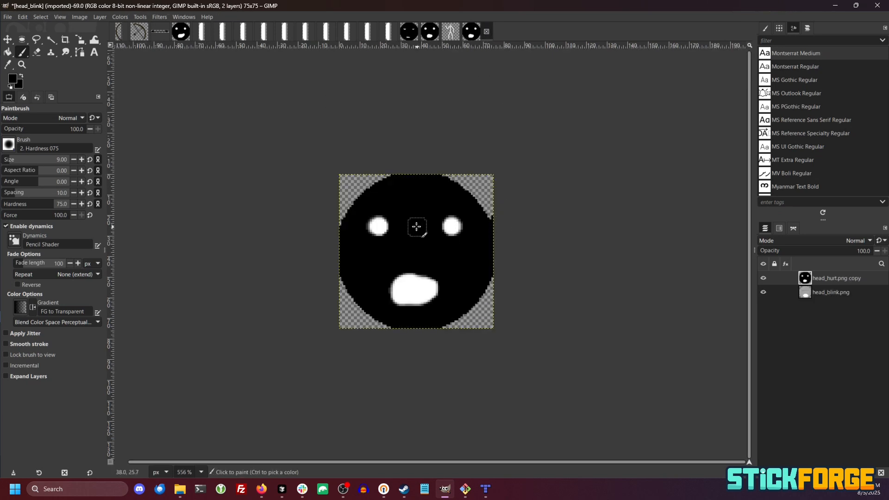
Paint black over the tops and bottoms of both head_blink eyes to narrow them into thin horizontal white bars
scroll(392, 212, up, 3)
drag(354, 221, 394, 220)
mouse_move(353, 250)
mouse_down()
mouse_move(343, 252)
mouse_move(394, 252)
mouse_up()
drag(471, 252, 513, 263)
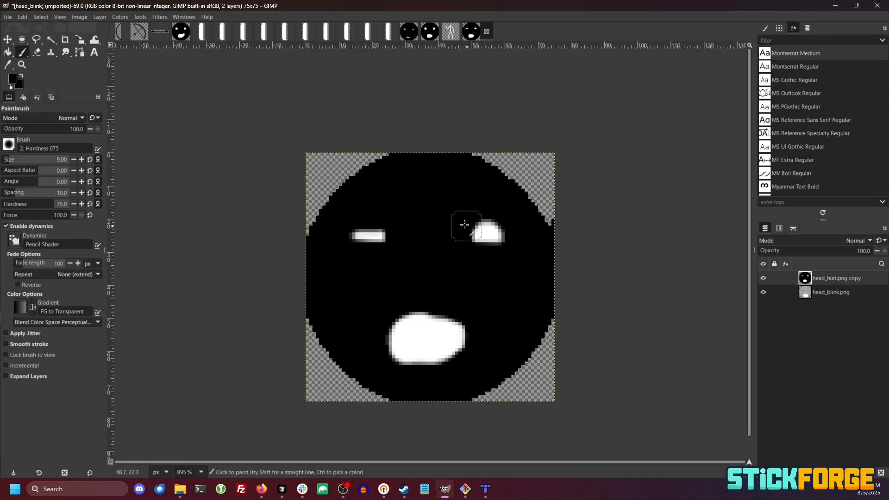
drag(466, 215, 504, 220)
scroll(476, 256, down, 6)
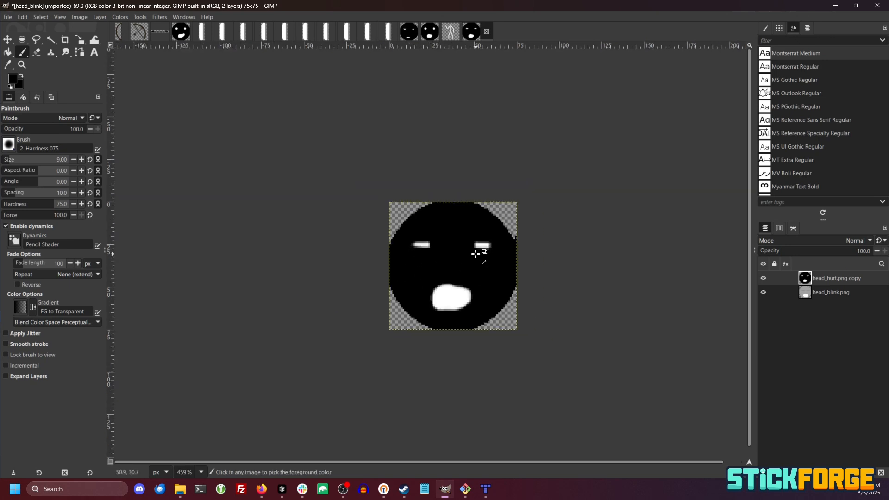
Overwrite head_hurt.png and head_dead.png with their redrawn faces
scroll(479, 260, up, 3)
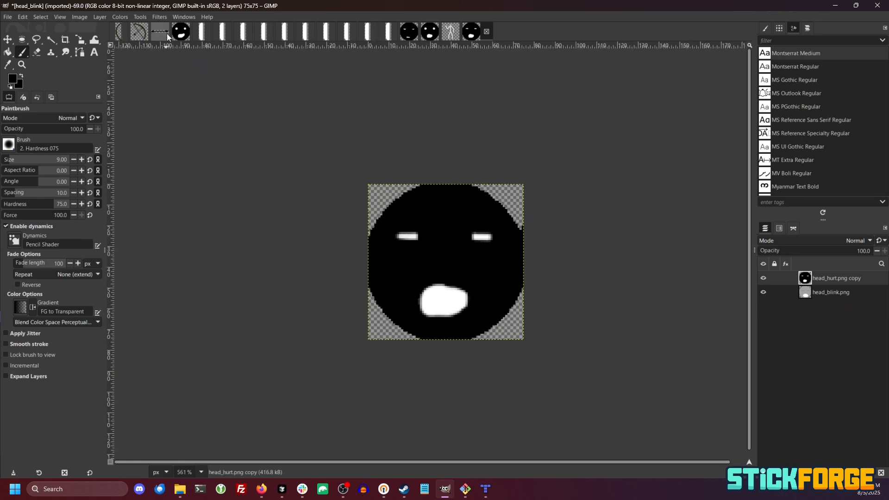
click(179, 33)
click(8, 16)
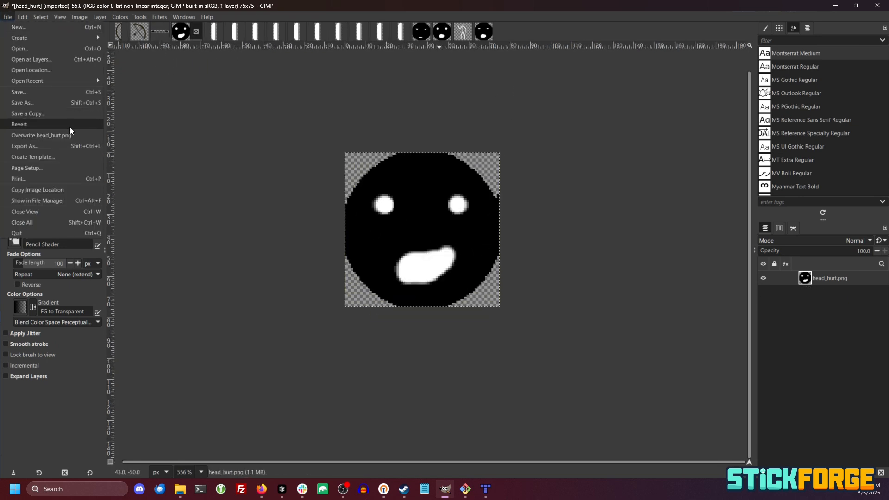
click(74, 134)
click(422, 32)
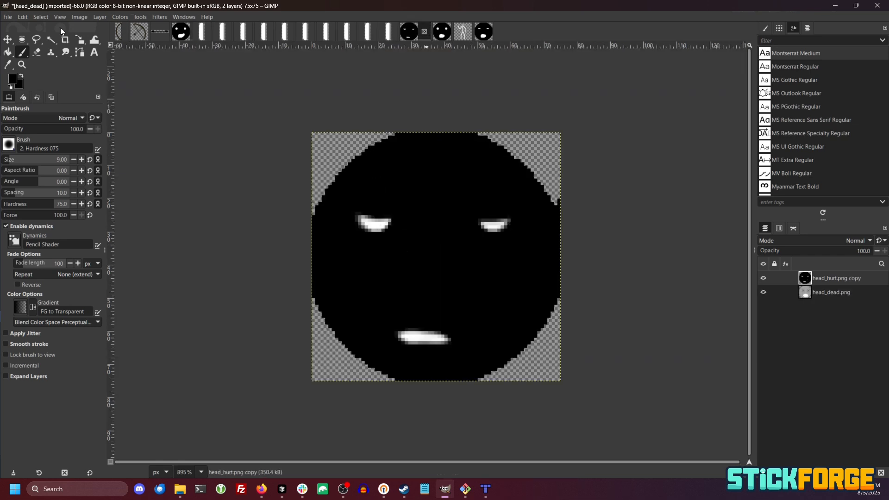
click(7, 16)
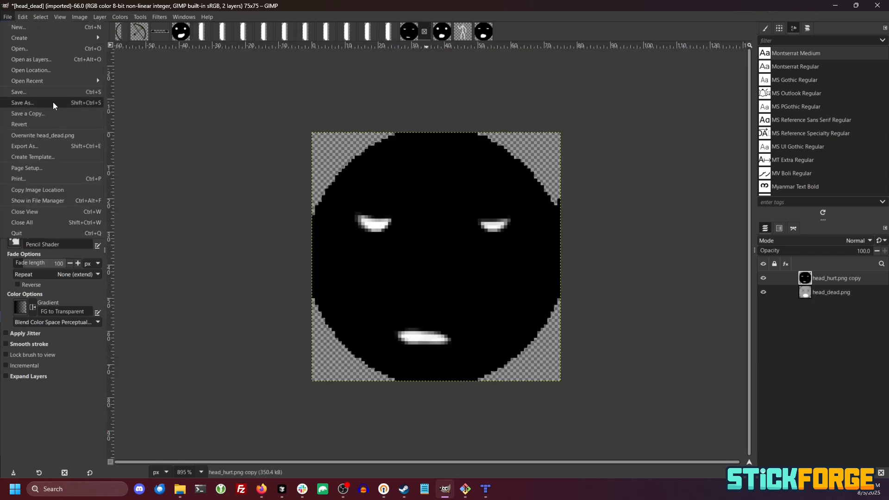
click(57, 135)
Overwrite head.png and head_blink.png with their redrawn faces
click(442, 33)
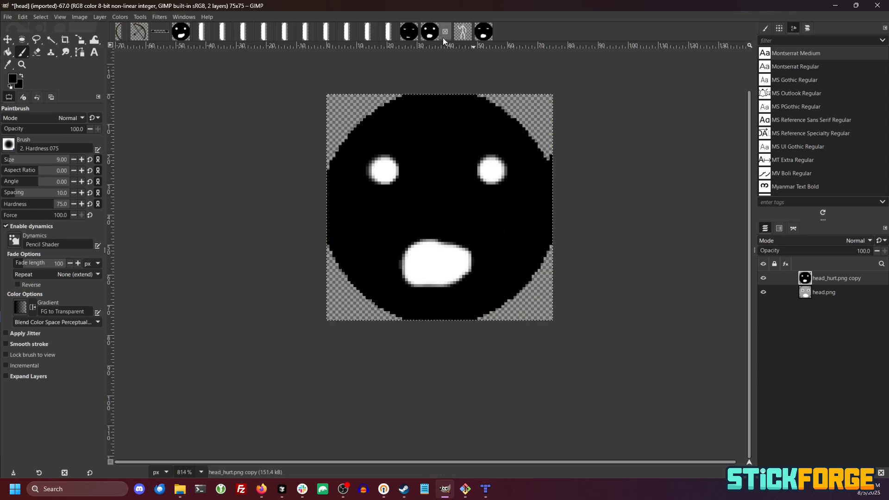
click(8, 17)
click(51, 134)
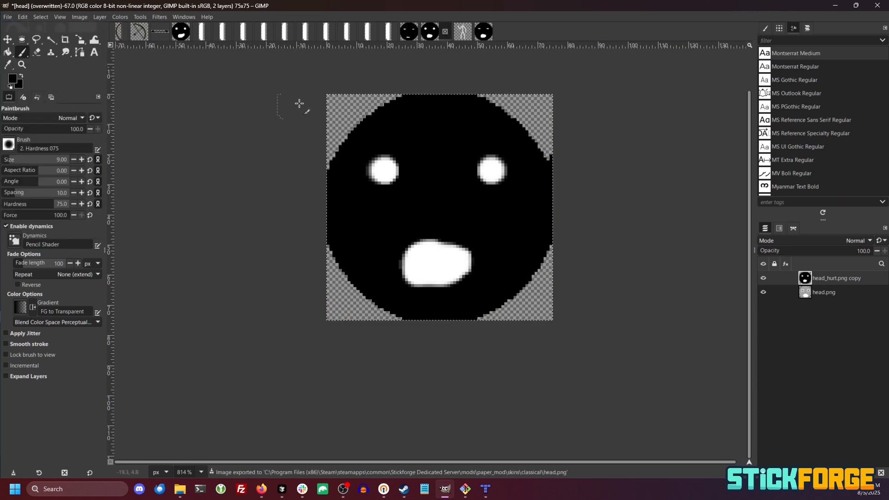
click(480, 33)
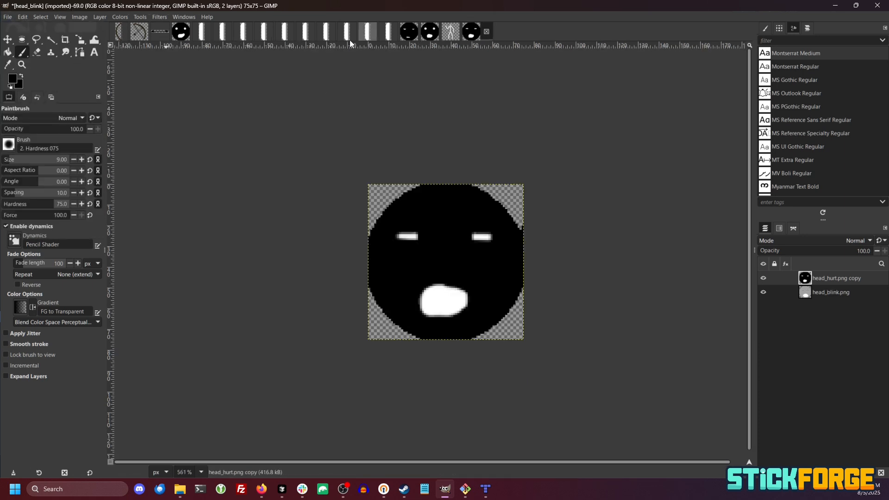
click(8, 17)
click(64, 135)
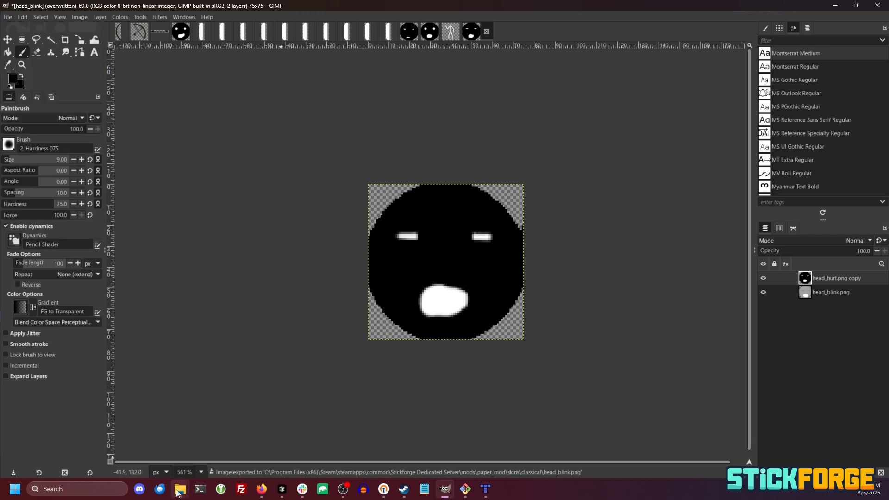
Switch to File Explorer and check the exported head images in paper_mod's skins\classical folder
mouse_move(177, 494)
click(237, 447)
key(ctrl+l)
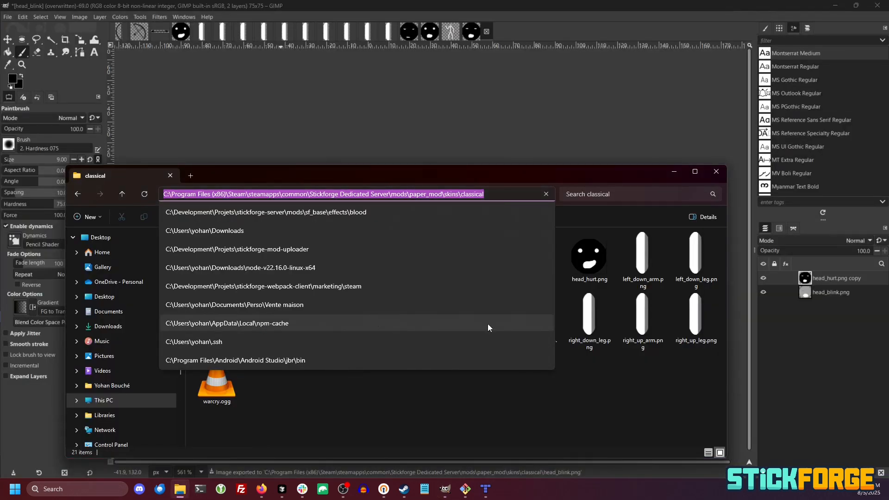
click(560, 396)
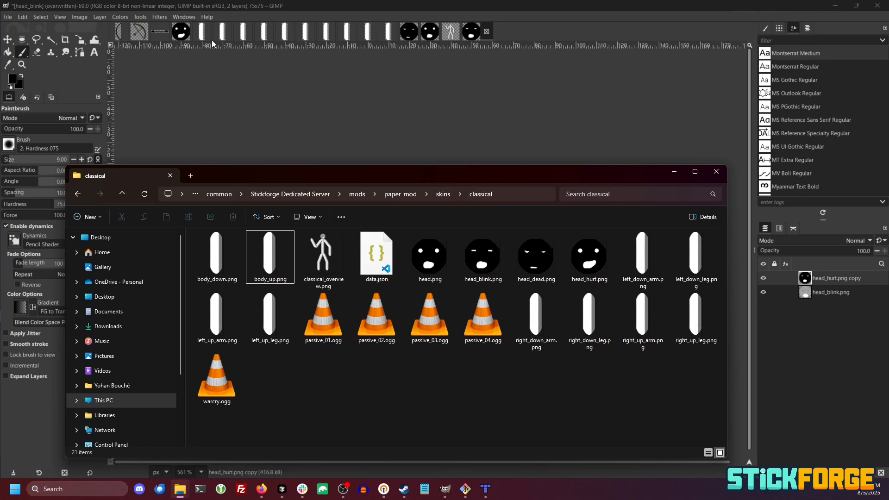
Enlarge the paintbrush to size 59 and paint the entire right_up_leg image black
click(201, 33)
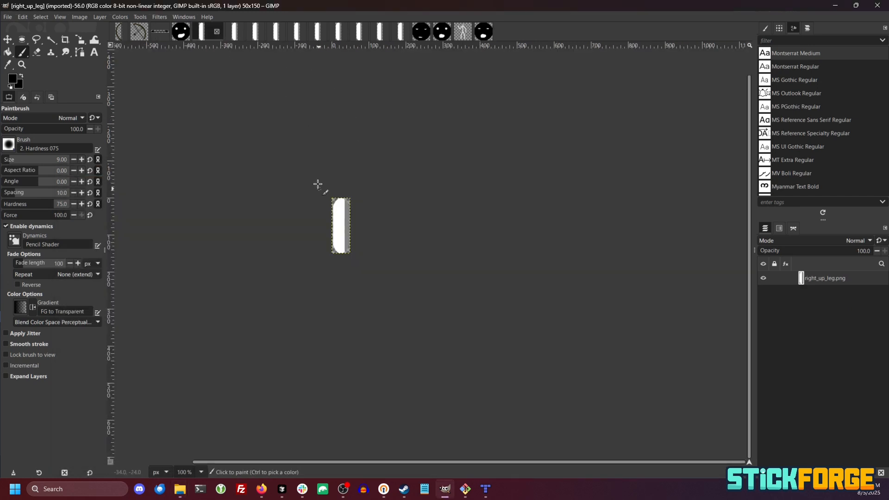
scroll(312, 244, up, 5)
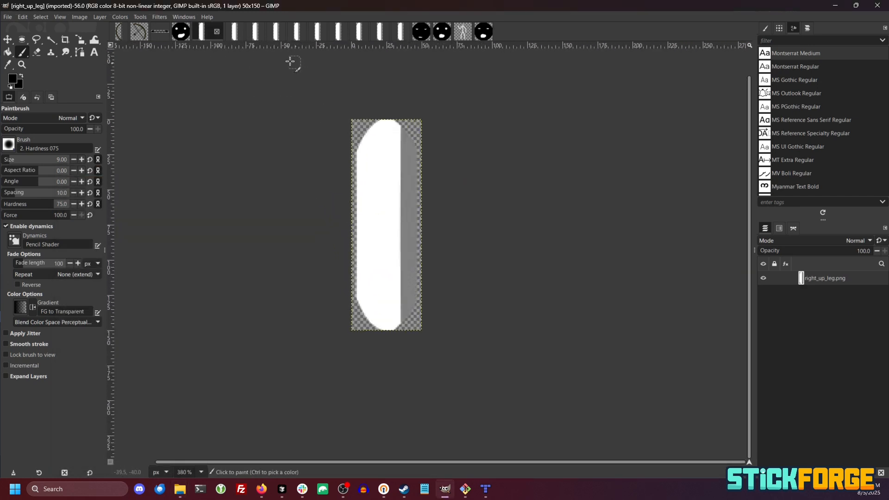
click(140, 17)
mouse_move(120, 17)
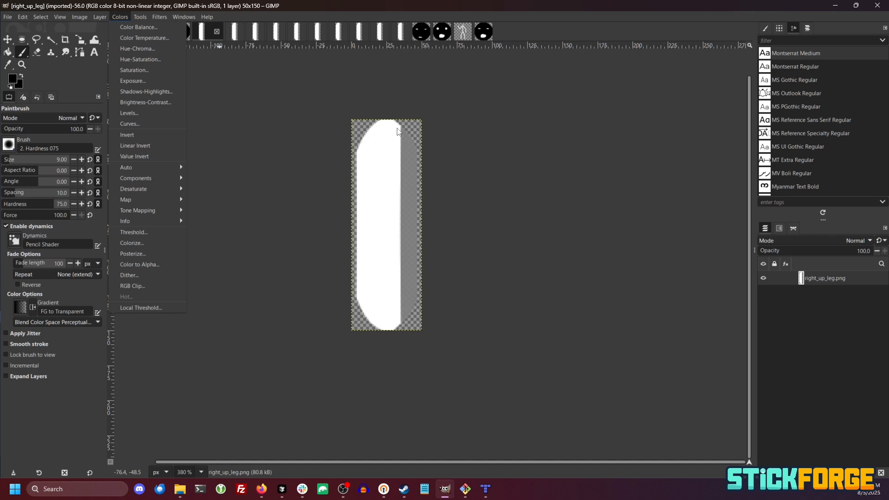
click(454, 104)
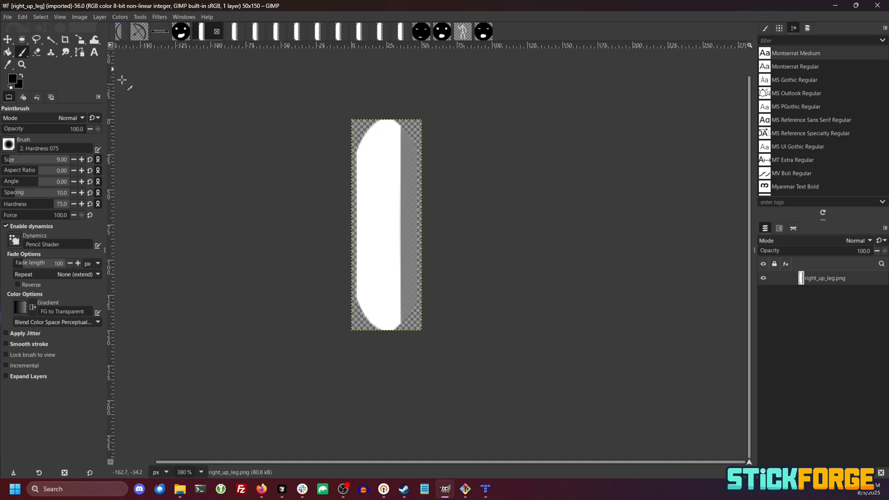
drag(15, 162, 39, 161)
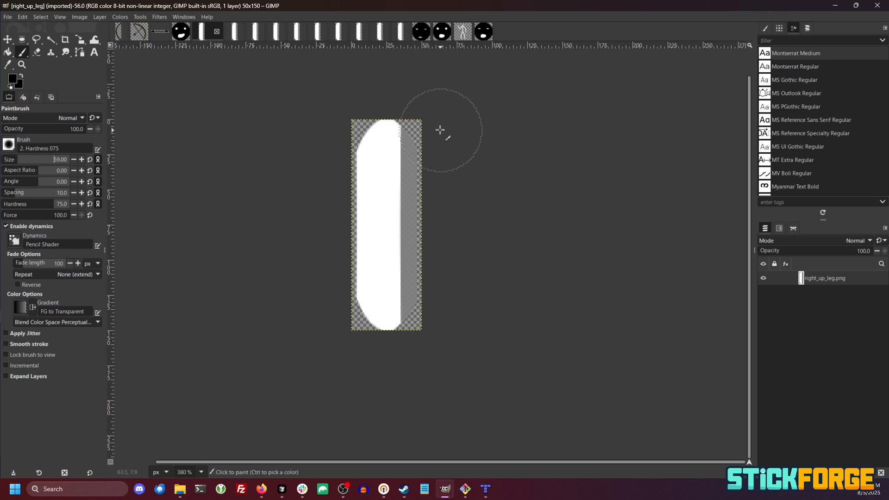
mouse_move(378, 109)
mouse_down()
mouse_move(377, 323)
mouse_move(401, 110)
mouse_move(397, 277)
mouse_up()
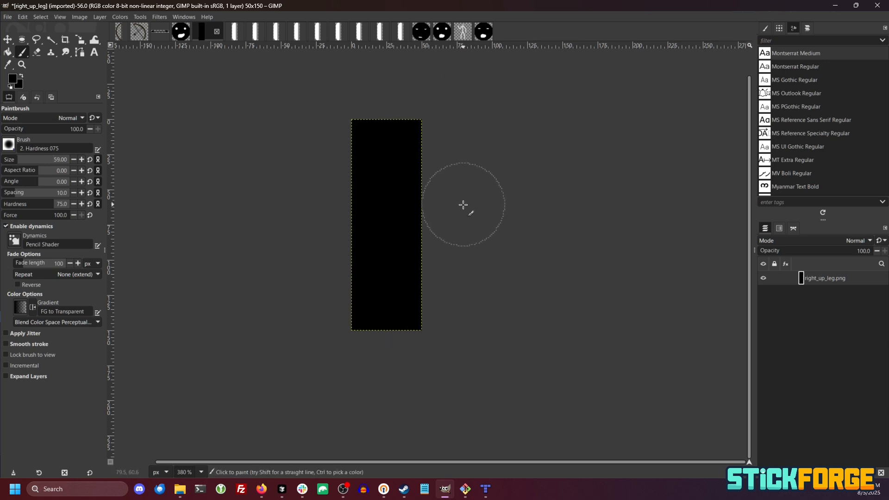
click(80, 18)
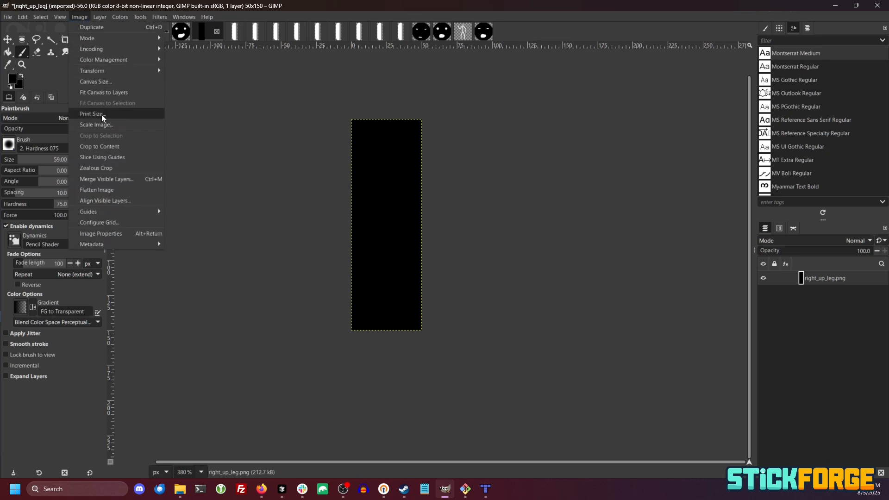
click(102, 126)
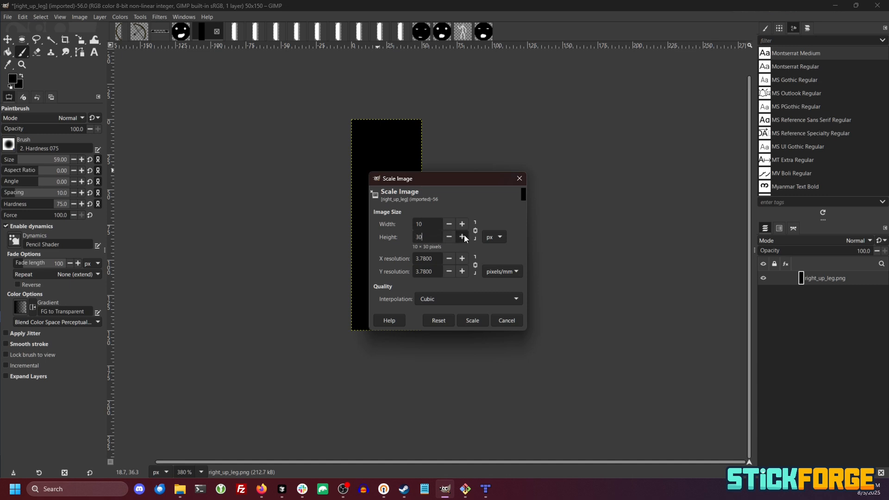
key(Escape)
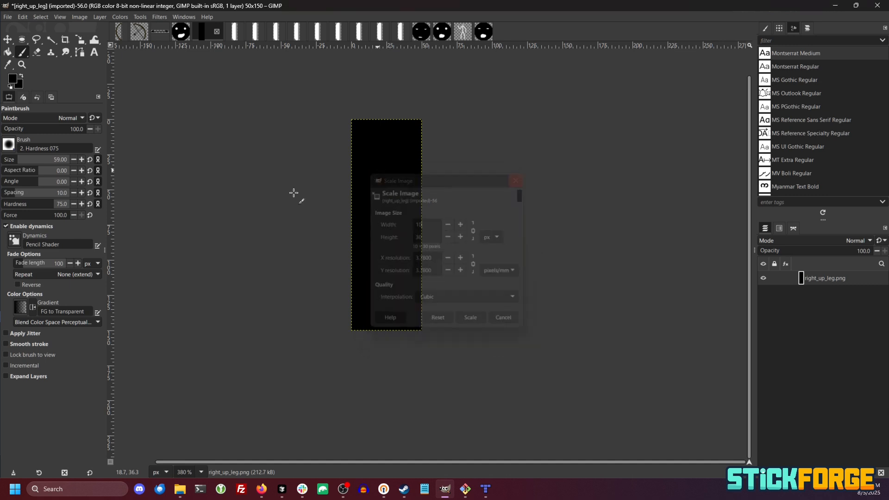
Scale the right_up_leg image to 15 px wide, with the height kept at 150 px
click(79, 17)
click(96, 125)
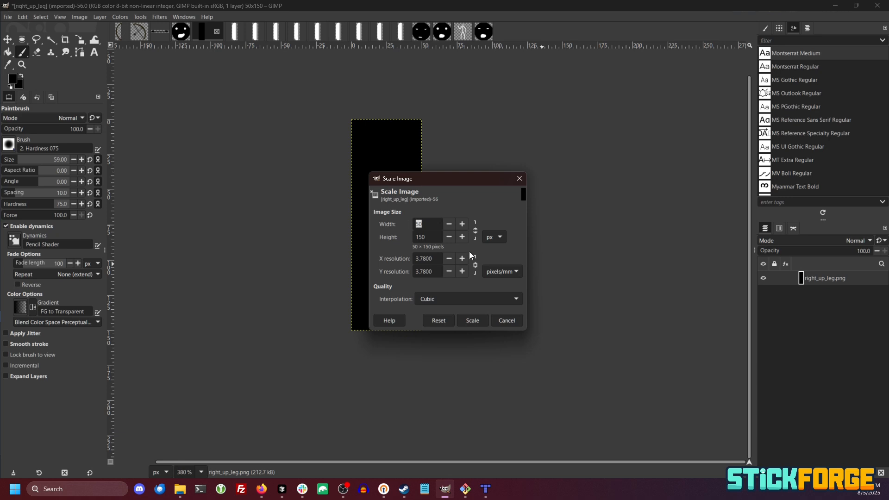
text(15)
click(431, 234)
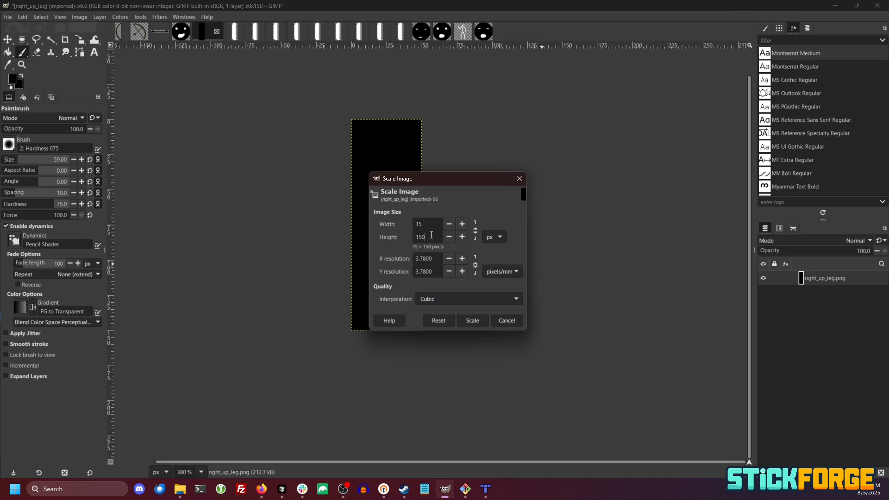
click(469, 318)
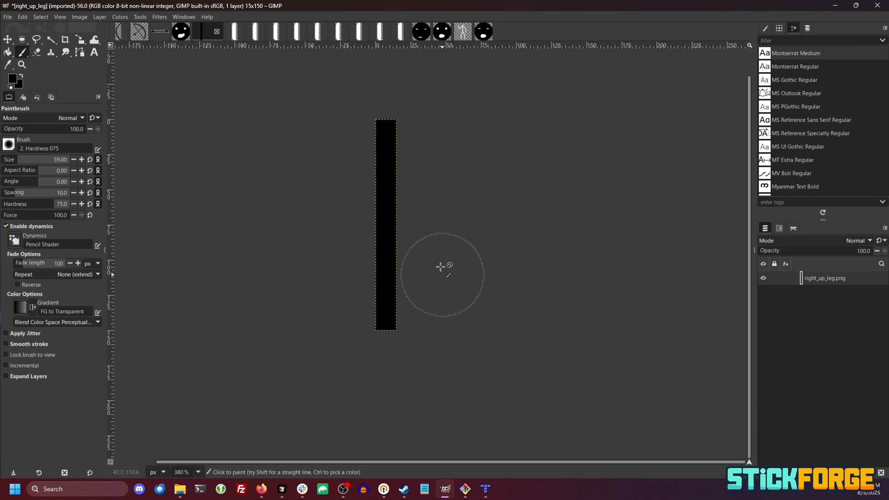
Examine the proportions of the narrowed right_up_leg bar at several zoom levels
scroll(441, 267, down, 3)
scroll(491, 244, up, 2)
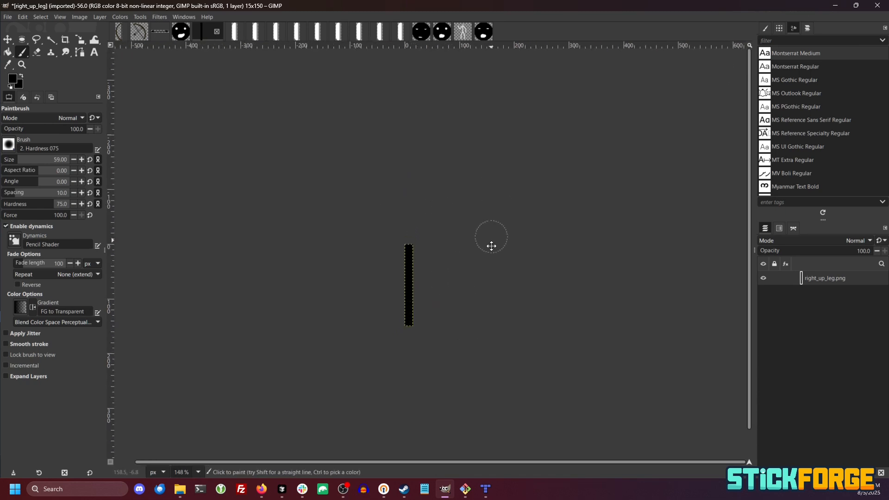
scroll(444, 276, down, 2)
scroll(442, 277, up, 4)
scroll(442, 284, down, 5)
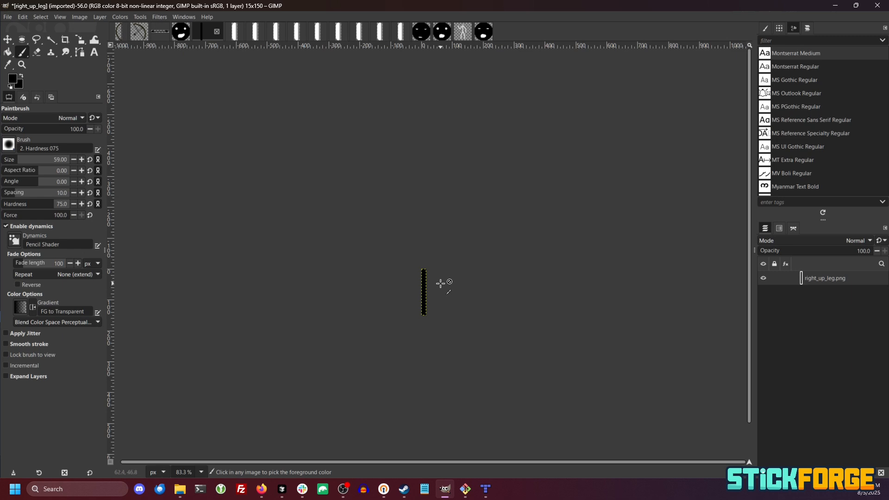
scroll(442, 283, up, 4)
scroll(423, 292, down, 1)
scroll(422, 290, up, 1)
scroll(421, 290, up, 1)
Scale the right_up_leg image to 20 × 150 px and copy its black layer
click(98, 17)
mouse_move(83, 17)
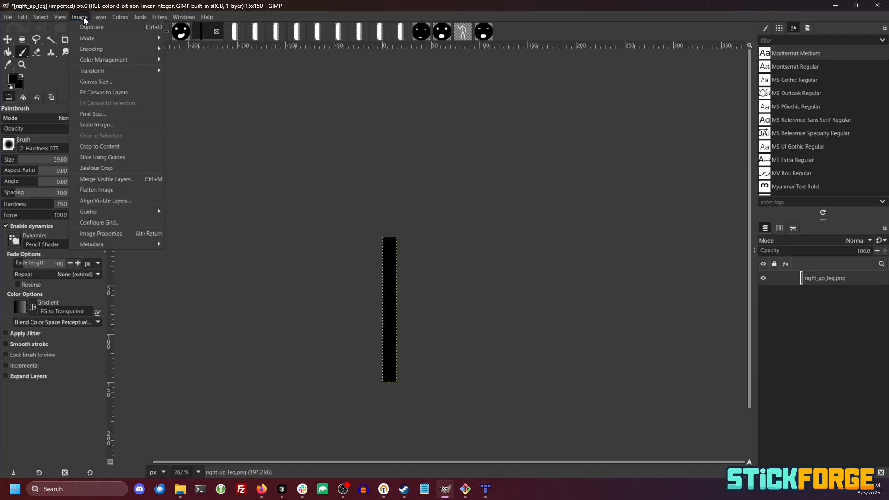
click(105, 125)
text(20)
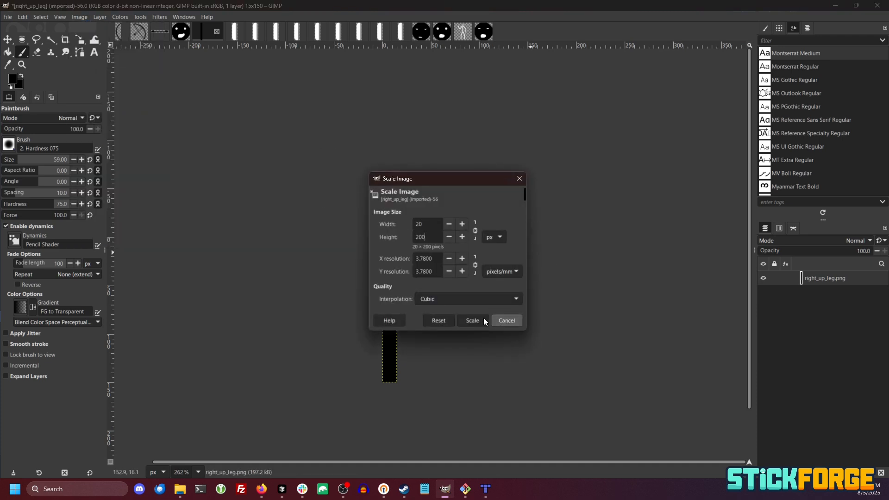
double_click(432, 225)
text(1520)
click(471, 320)
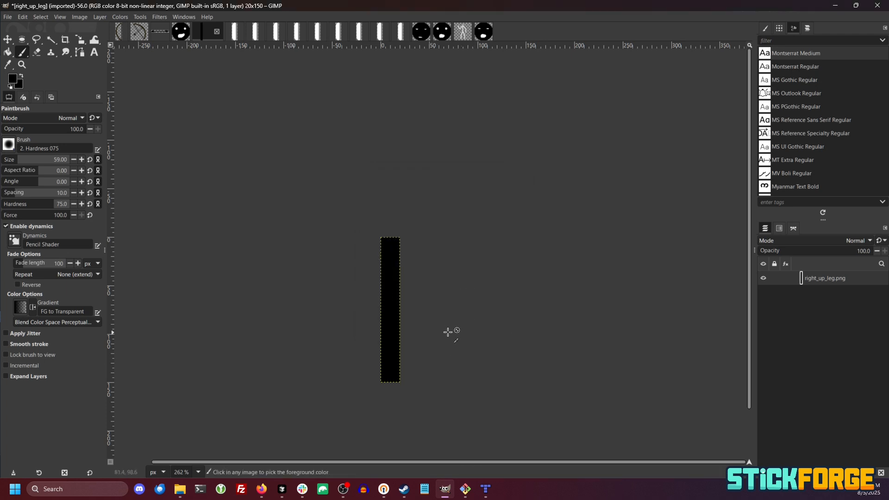
ctrl+scroll(345, 336, up, 4)
scroll(347, 337, down, 1)
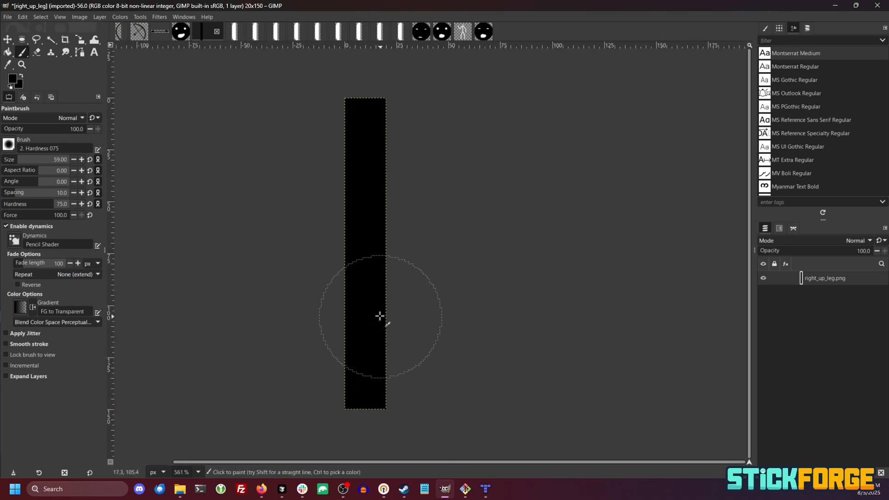
key(ctrl+c)
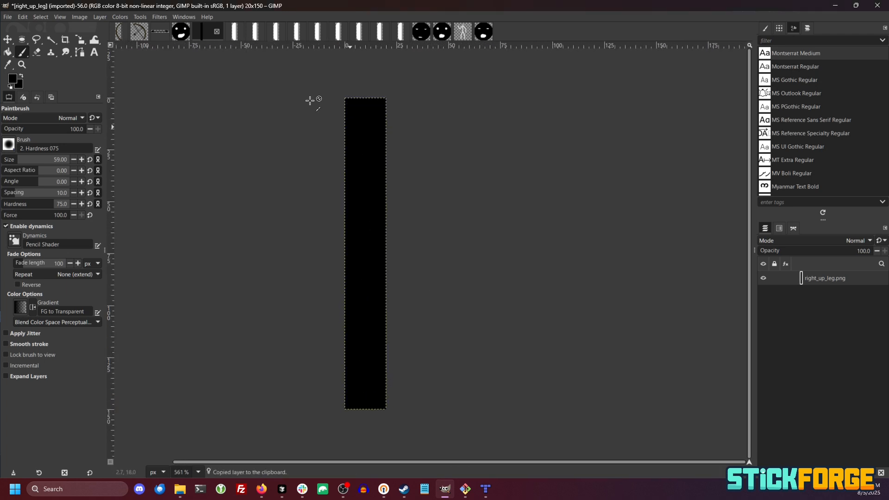
Compare the remaining arm and leg images and the classical_overview figure with the new right_up_leg bar
click(234, 32)
click(201, 35)
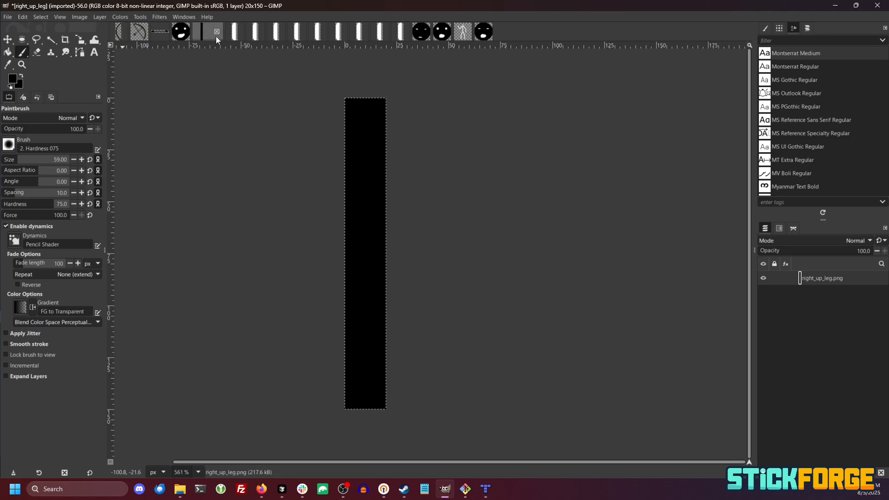
click(235, 31)
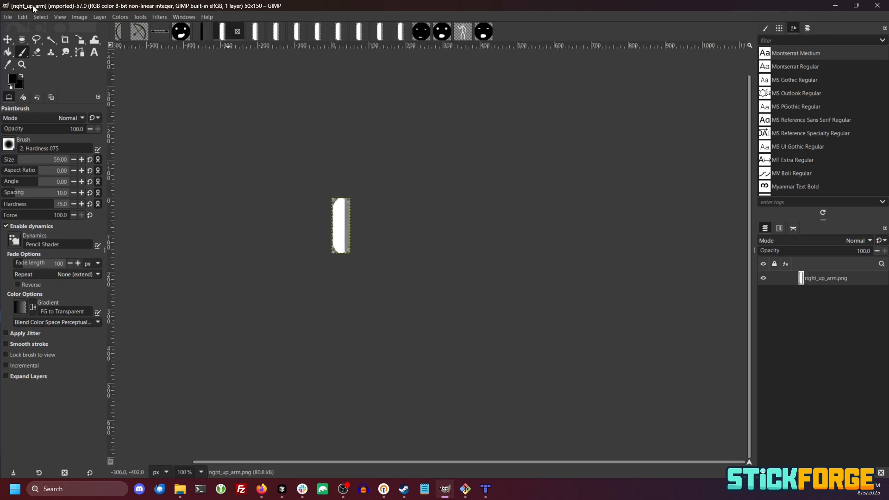
click(250, 32)
click(263, 32)
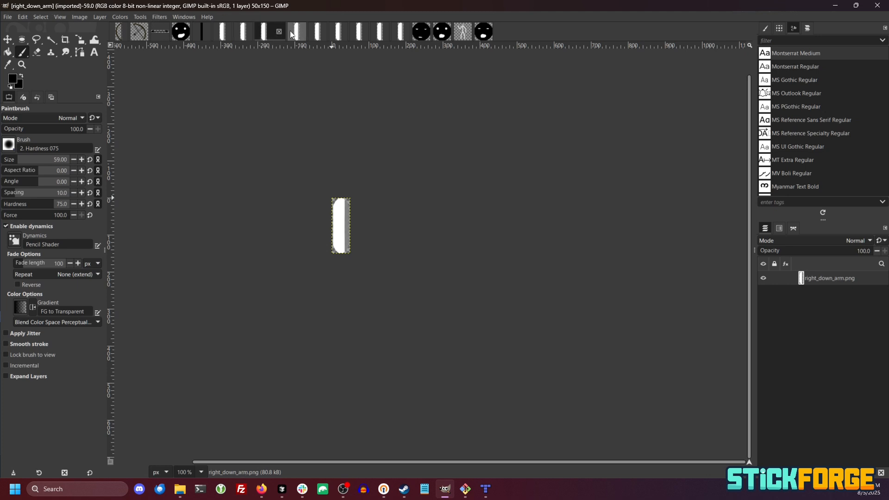
click(290, 31)
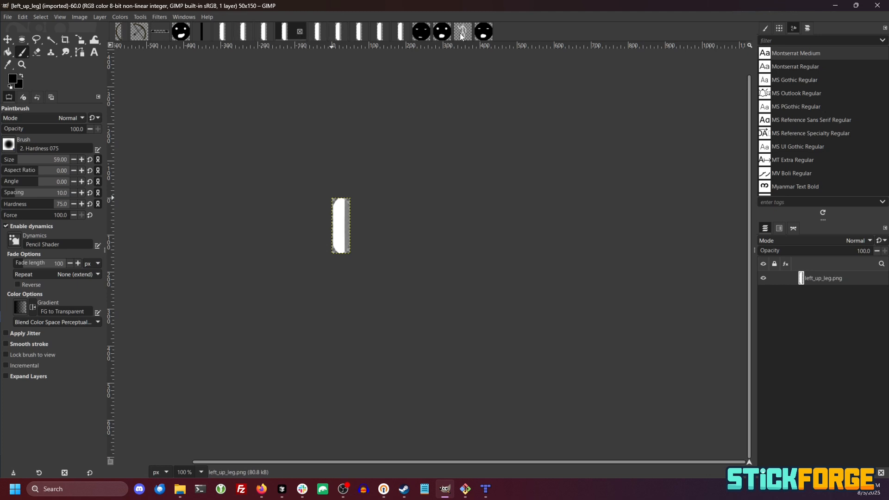
click(462, 33)
scroll(393, 196, up, 4)
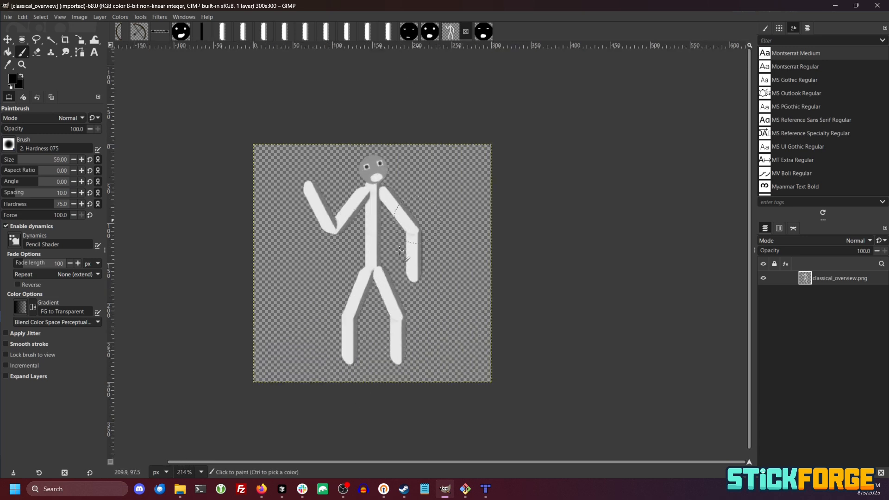
click(202, 31)
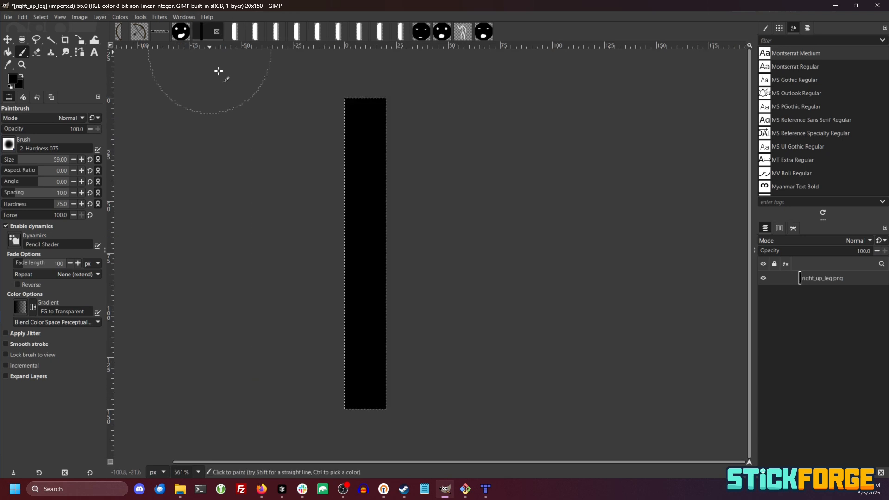
Copy the black right_up_leg layer and paste it as a new layer into the right_up_arm image
key(ctrl+c)
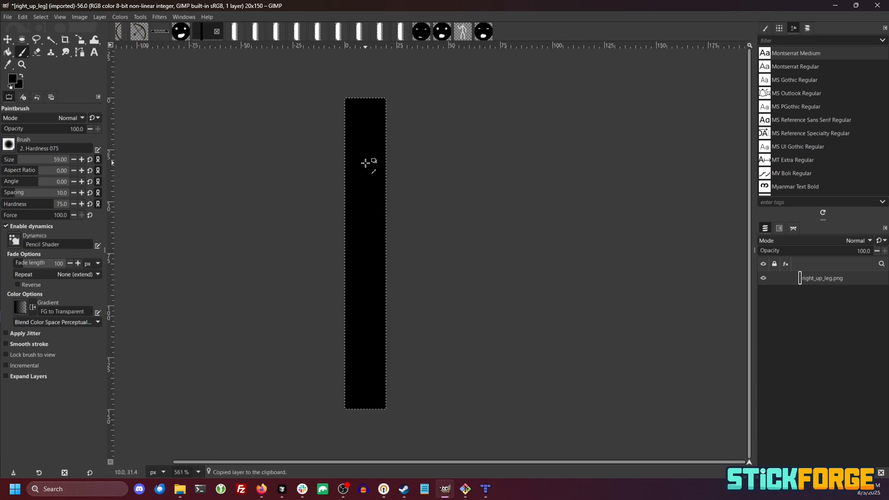
click(223, 32)
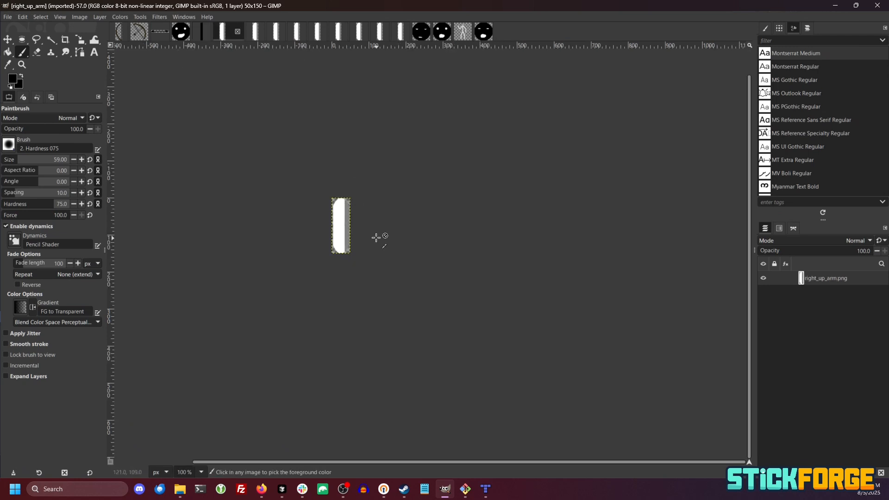
scroll(313, 221, up, 3)
key(ctrl+v)
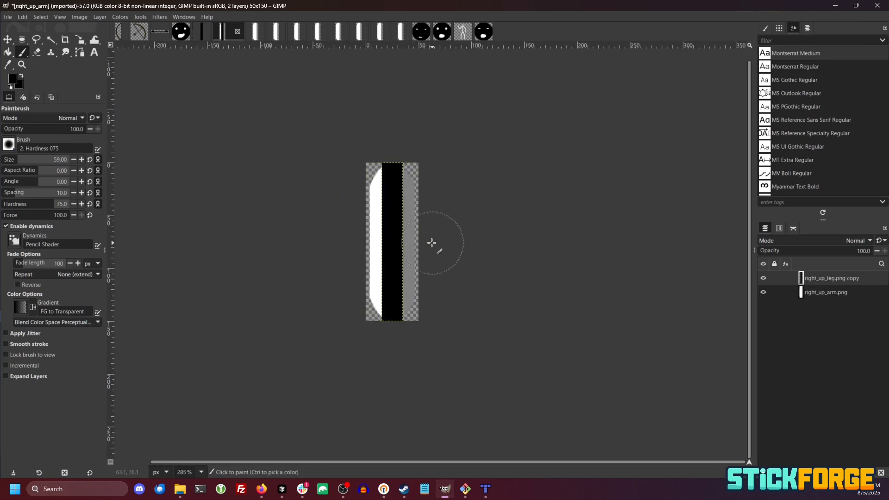
scroll(423, 218, up, 2)
Crop the right_up_arm image to its content, then set its canvas to 20 × 150 px with the content centred
click(81, 21)
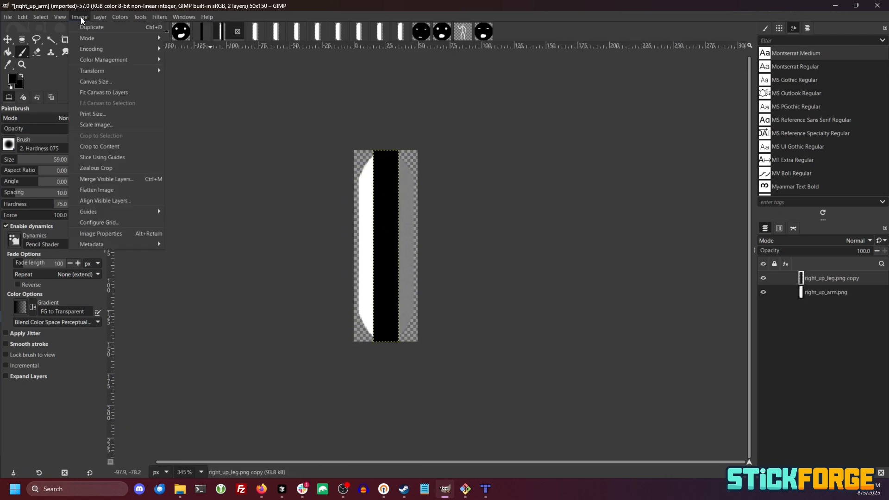
click(123, 146)
click(77, 16)
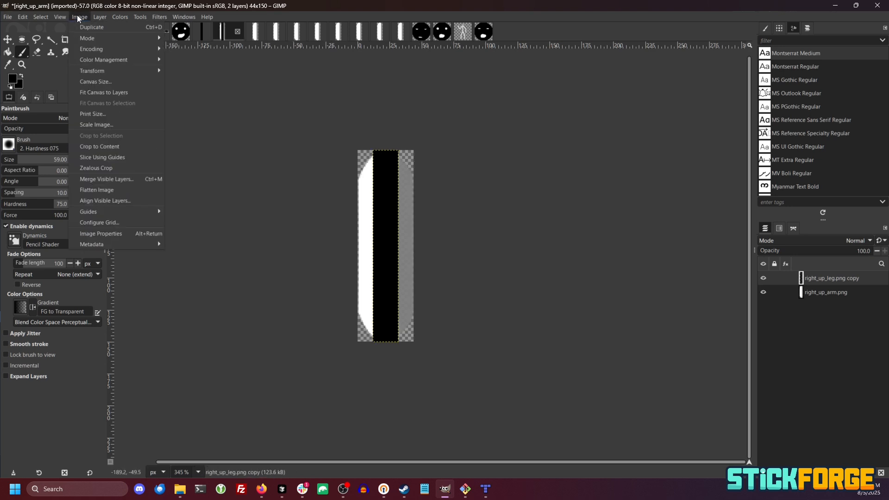
click(107, 82)
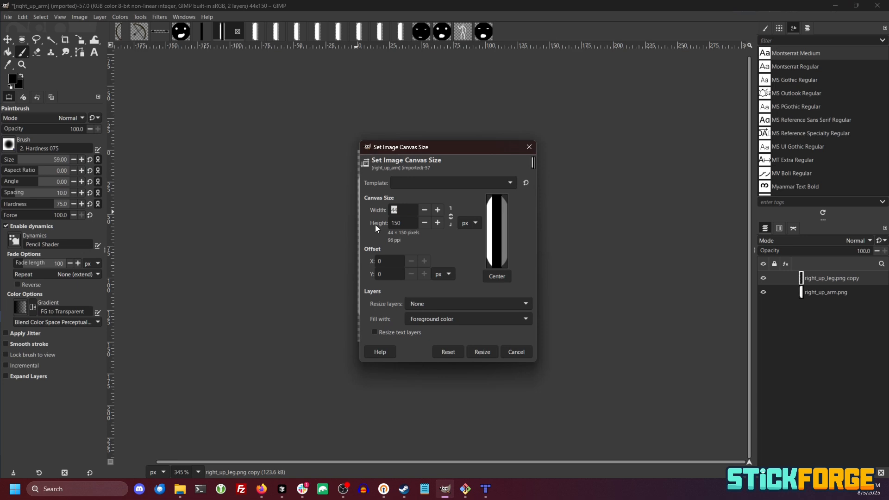
text(20)
click(408, 224)
click(495, 279)
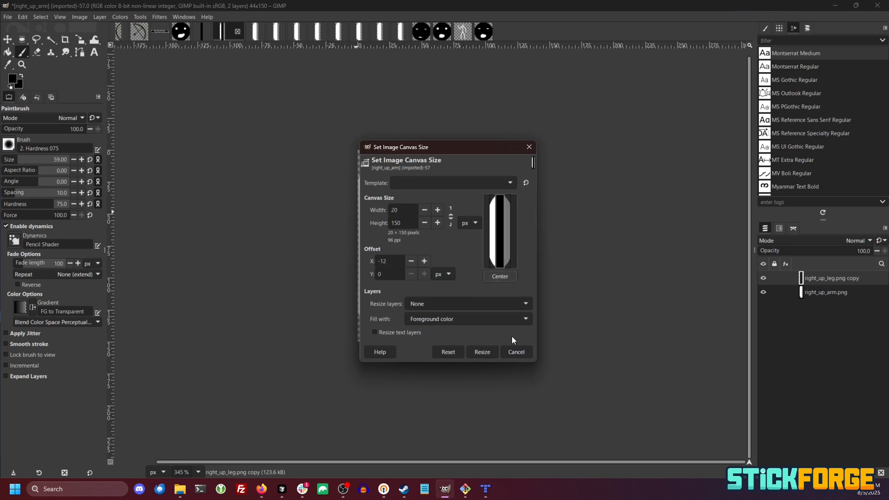
click(492, 356)
Overwrite right_up_arm.png with the narrowed black bar
scroll(401, 230, up, 5)
scroll(402, 230, down, 4)
click(7, 16)
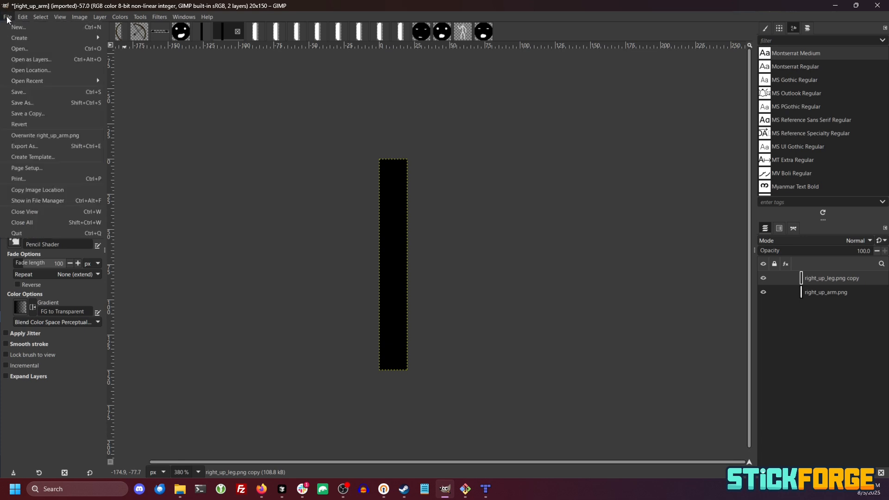
click(65, 135)
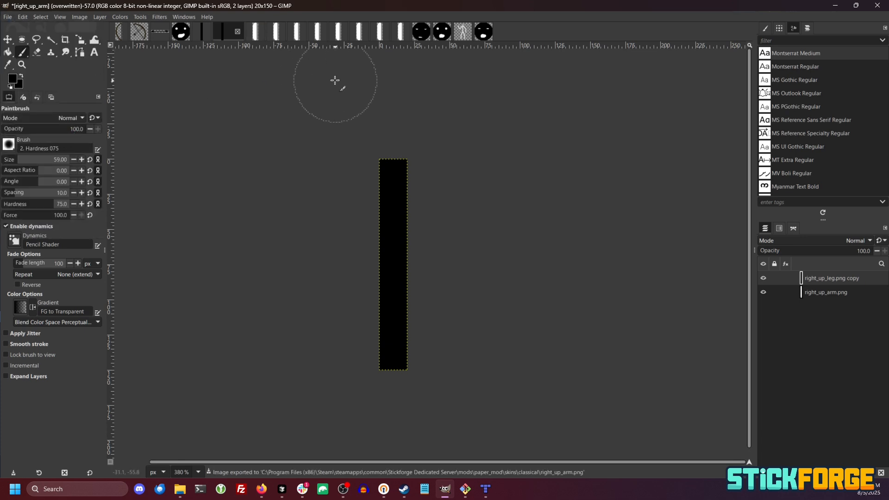
click(206, 35)
Paint the limb image directly after right_up_arm black and scale it to 20 px wide
click(256, 33)
drag(371, 180, 388, 319)
click(79, 17)
click(112, 125)
text(20)
key(Return)
click(223, 32)
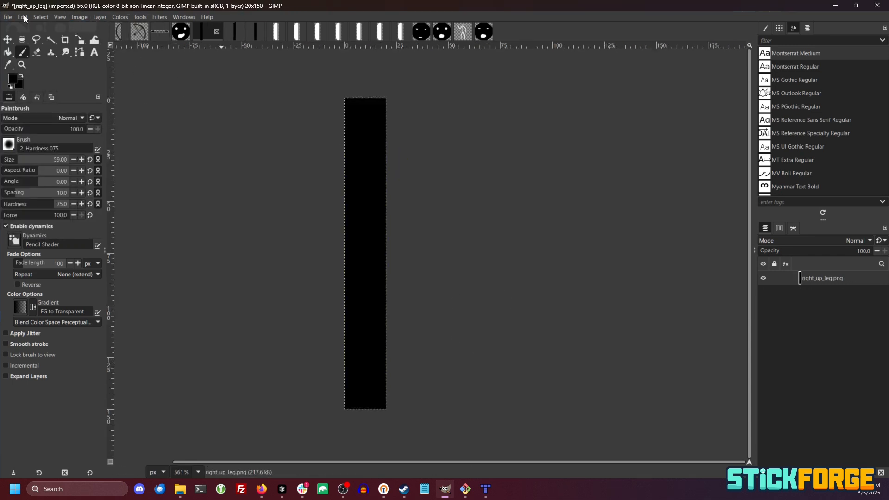
Paint the second limb image after right_up_arm black and scale it to 20 × 150 px
click(276, 31)
drag(367, 178, 402, 250)
click(79, 18)
click(111, 124)
text(20)
double_click(428, 237)
text(150)
key(Return)
Scale the limb image just before left_up_arm to 20 px wide and paint it black
click(297, 31)
click(79, 17)
click(111, 125)
text(20)
mouse_move(338, 190)
mouse_down()
mouse_move(339, 312)
mouse_move(382, 285)
mouse_up()
Scale the black left_up_arm image to 20 px wide
click(318, 32)
click(80, 17)
click(111, 125)
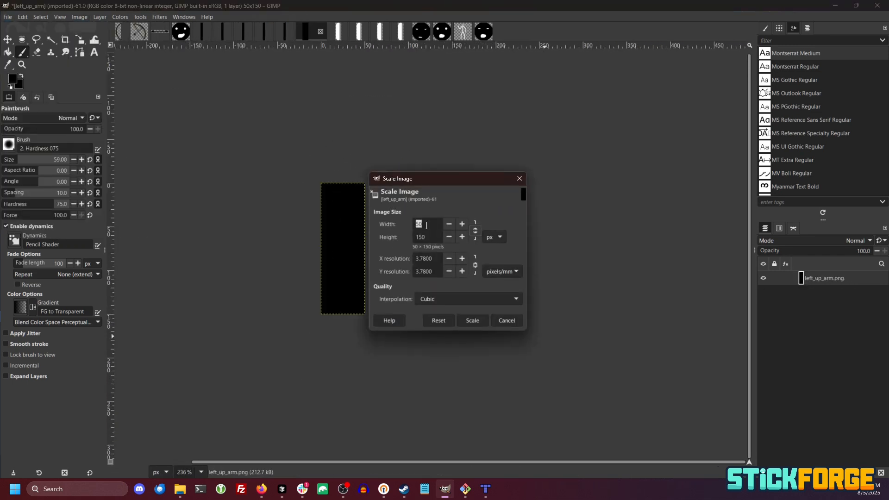
text(20)
key(Return)
Paint the remaining limb images up to left_down_arm black and scale them to 20 px wide
click(326, 31)
drag(357, 183, 371, 278)
click(79, 17)
click(117, 125)
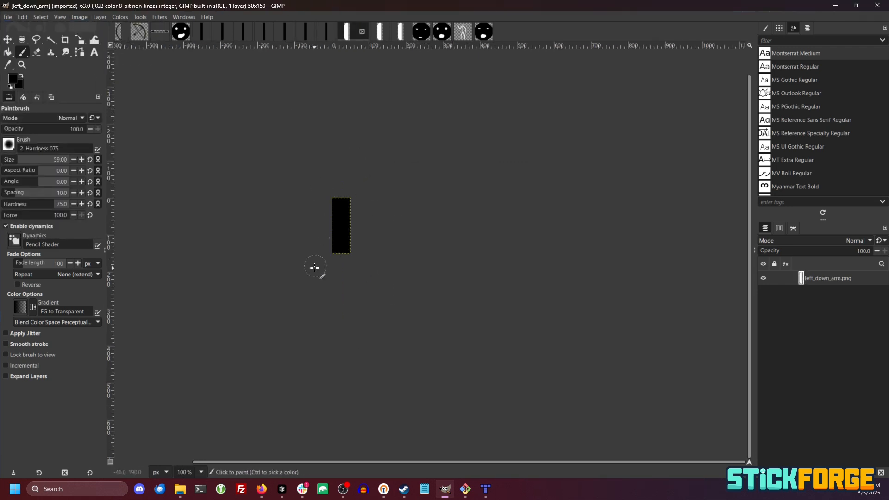
Scale the blackened body_up and body_down images to 20 × 150 px and overwrite the finished limb and body PNG files
click(78, 16)
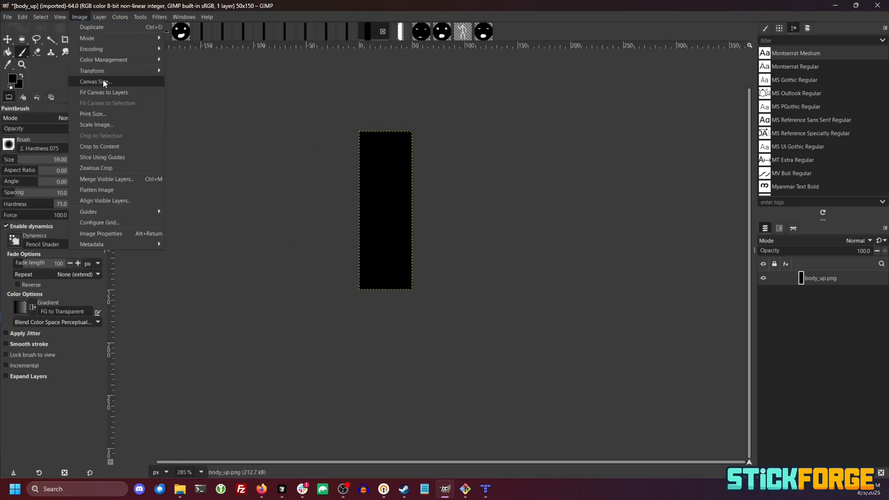
click(96, 124)
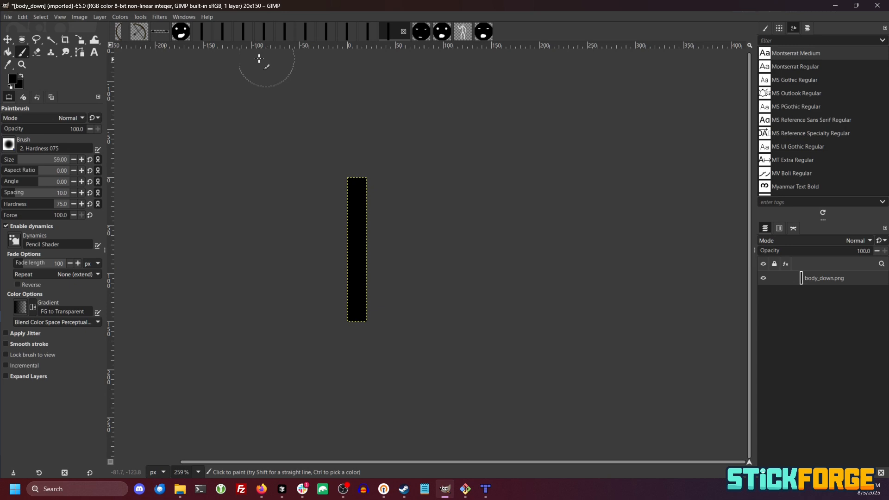
key(ctrl+e)
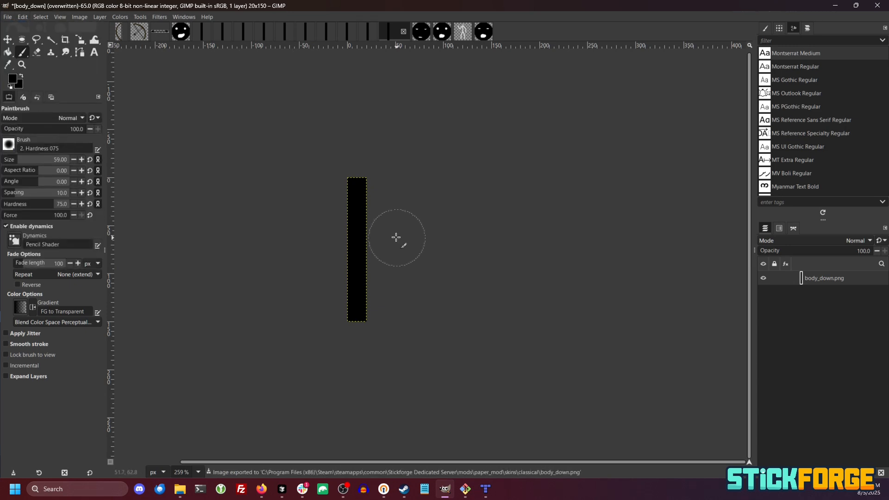
Add the text "Paper!" in white 62 px Montserrat Medium over the figure's legs in the classical_overview image
click(463, 34)
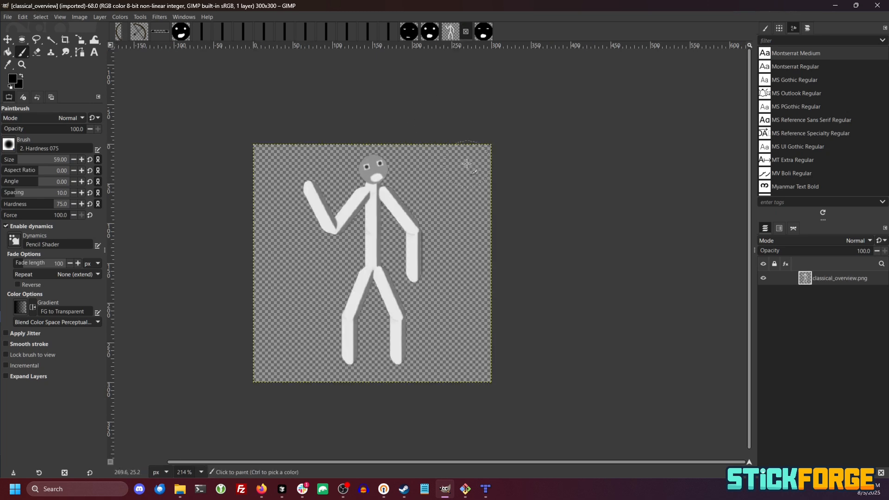
scroll(371, 199, up, 1)
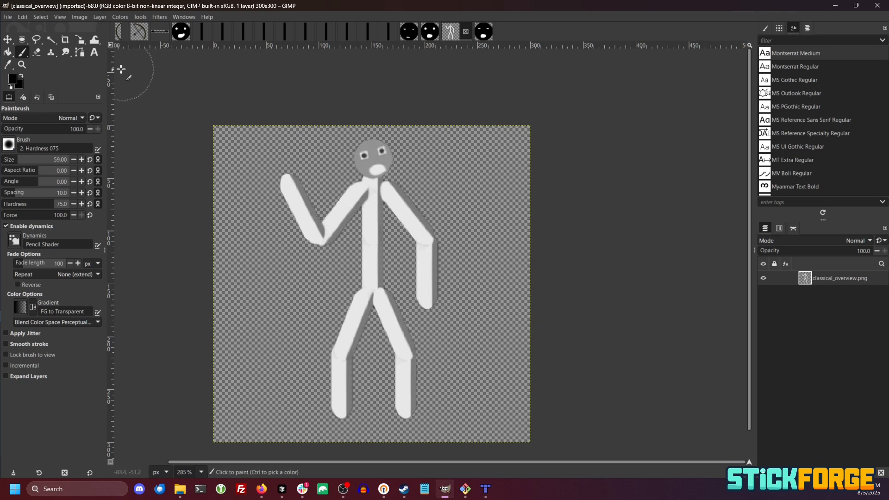
click(97, 56)
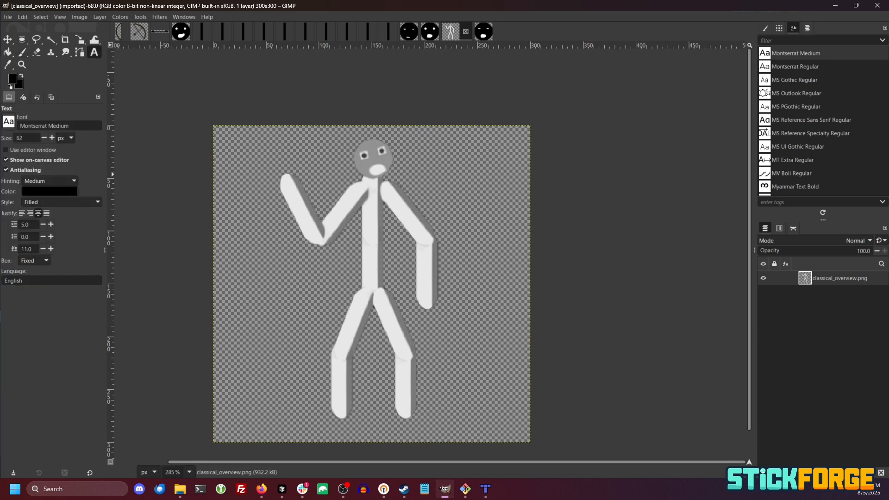
click(12, 77)
click(377, 279)
click(412, 301)
click(256, 309)
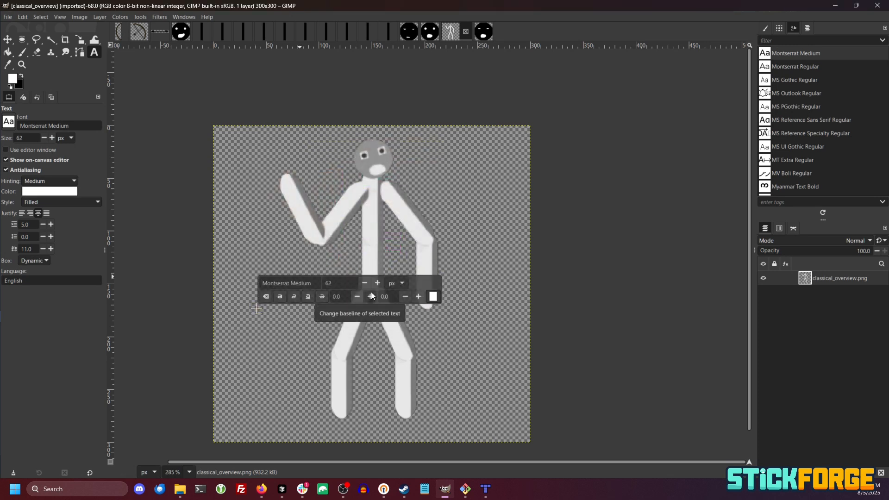
text(Paper)
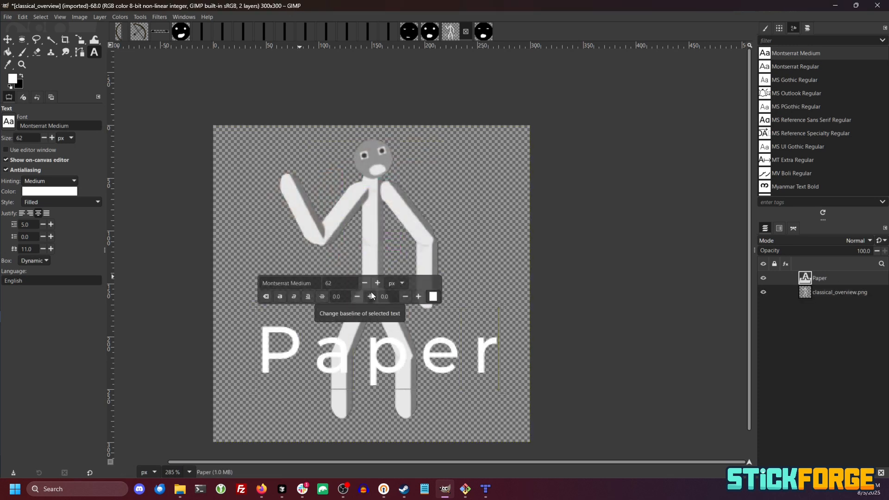
text(!)
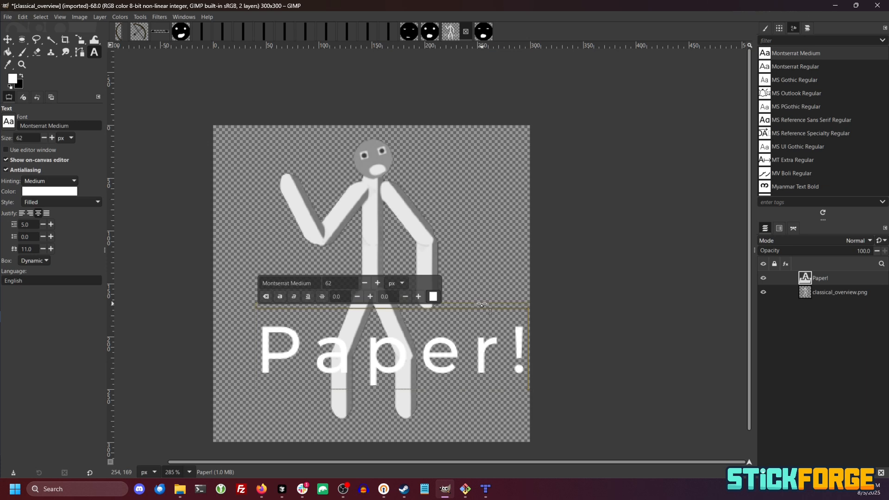
Reduce the "Paper!" text to 40 px and move its text box to the lower edge of the image
drag(490, 312, 231, 344)
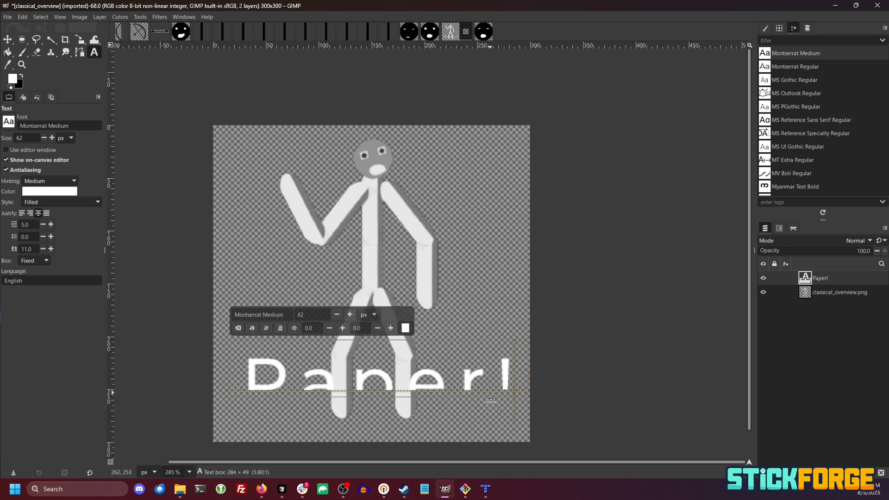
drag(491, 402, 492, 425)
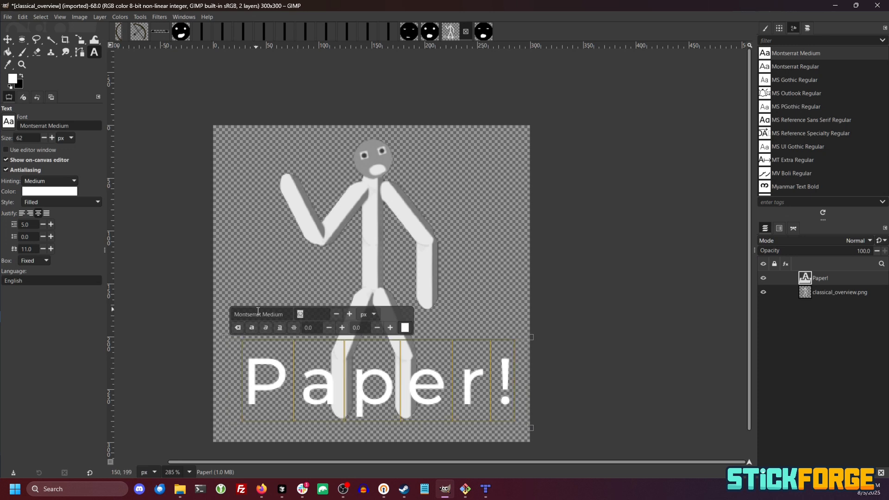
text(20)
double_click(328, 318)
text(40)
drag(447, 339, 448, 379)
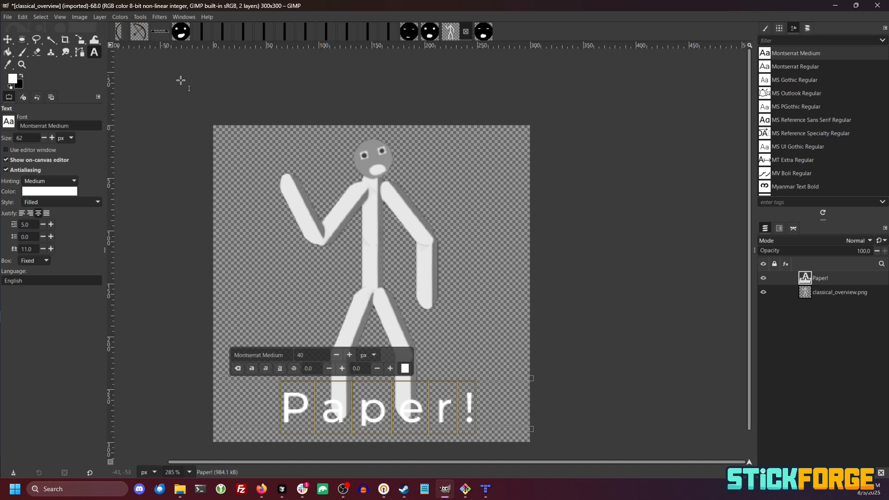
Add a new transparent layer directly above the classical_overview.png layer, beneath the "Paper!" text
click(830, 293)
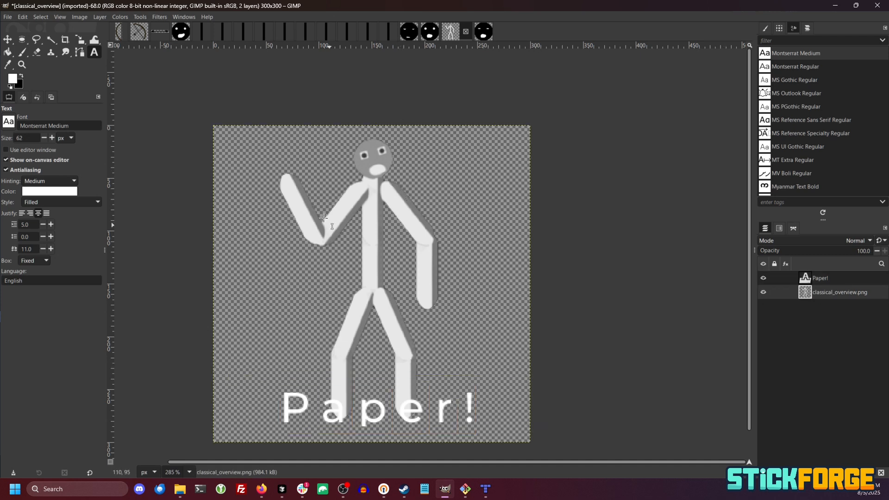
click(202, 32)
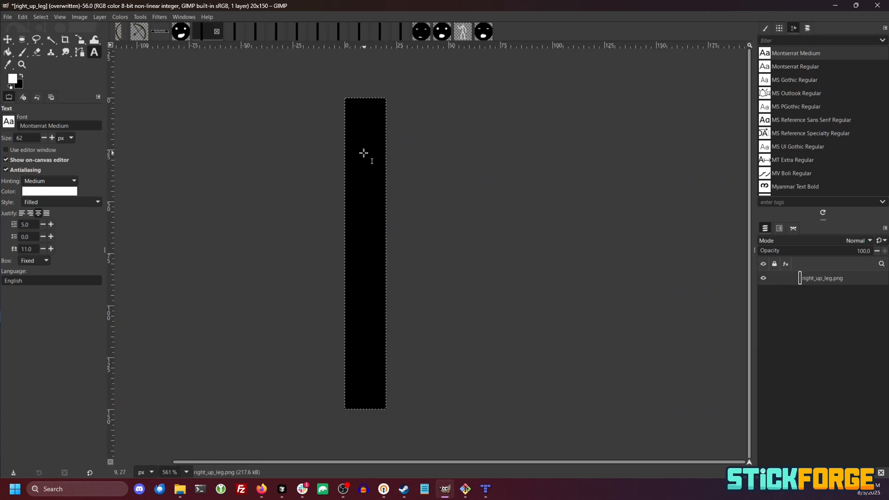
click(463, 32)
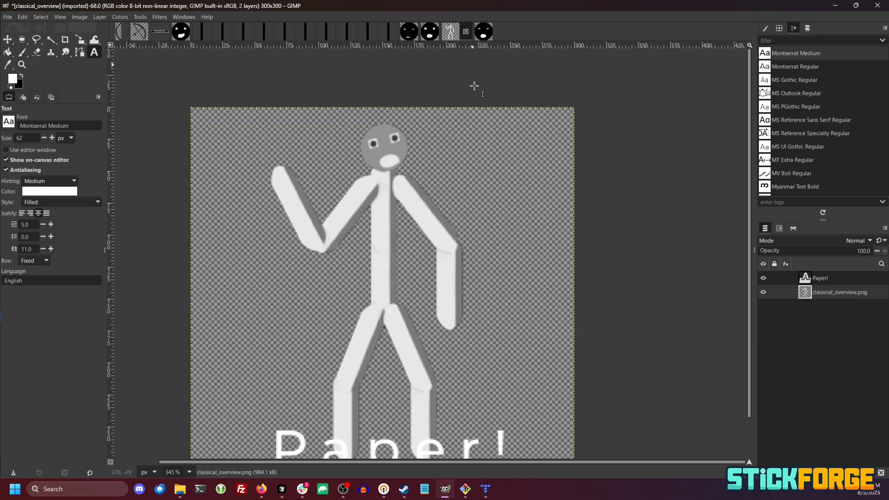
right_click(836, 290)
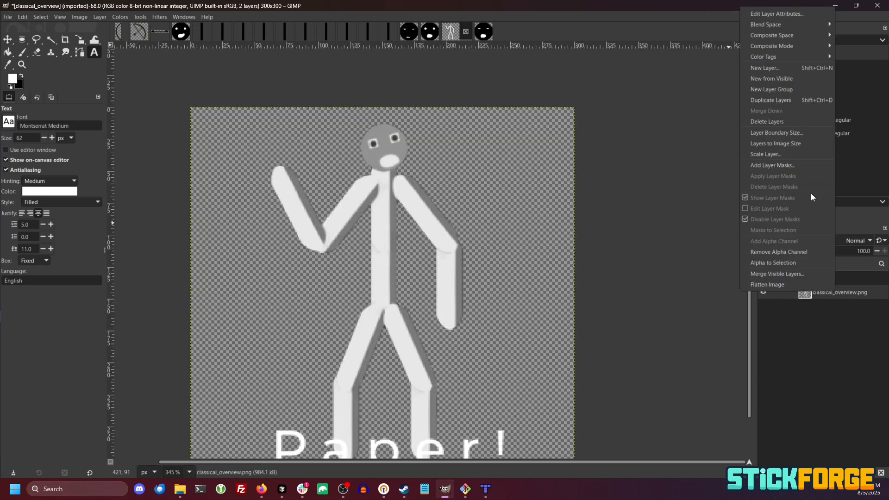
click(779, 68)
click(522, 357)
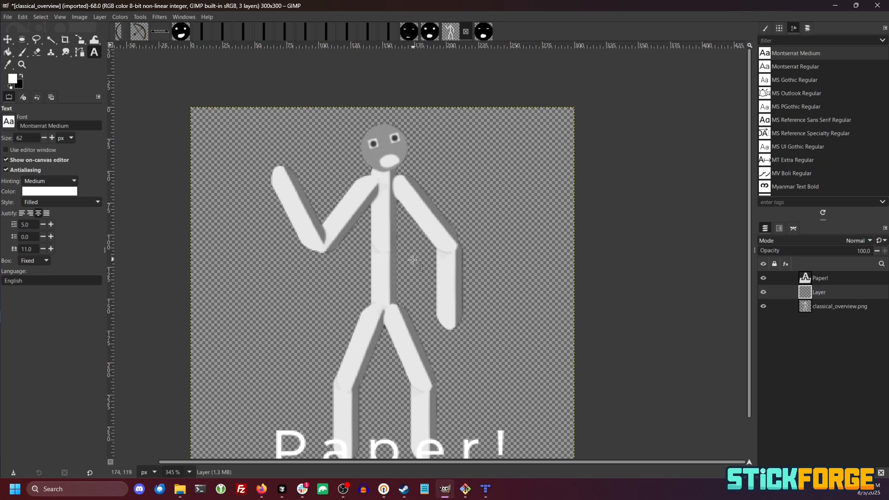
Set up the Paintbrush for the classical_overview image with a black foreground colour and a brush size of 10
click(22, 52)
click(199, 35)
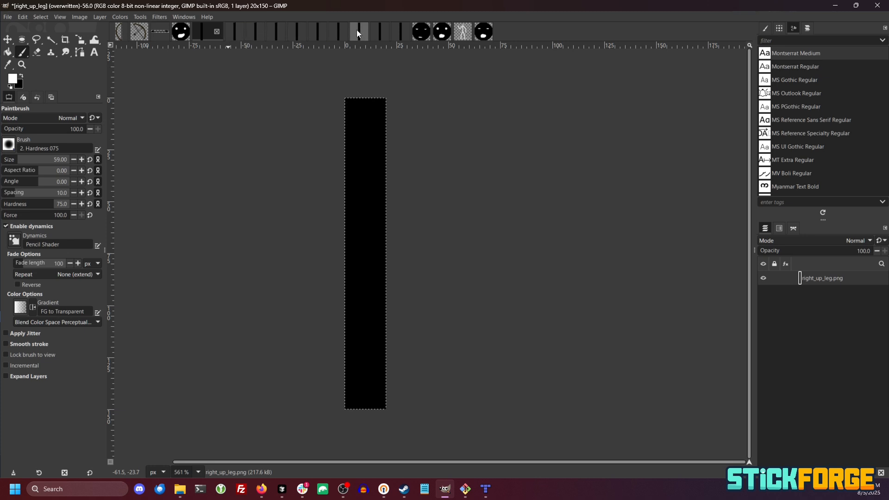
click(462, 31)
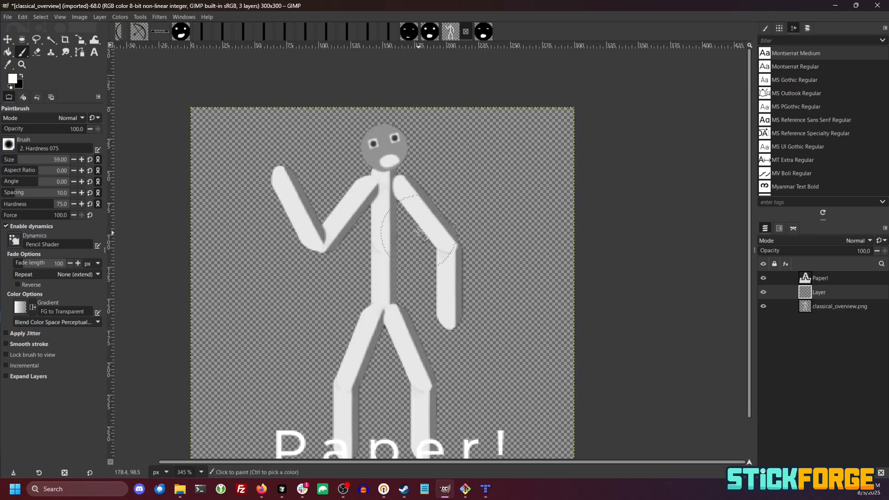
scroll(412, 278, down, 2)
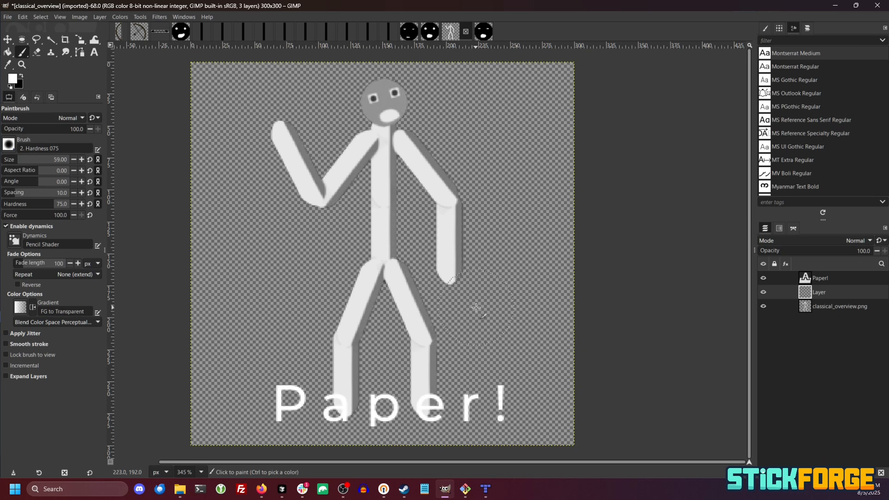
click(22, 76)
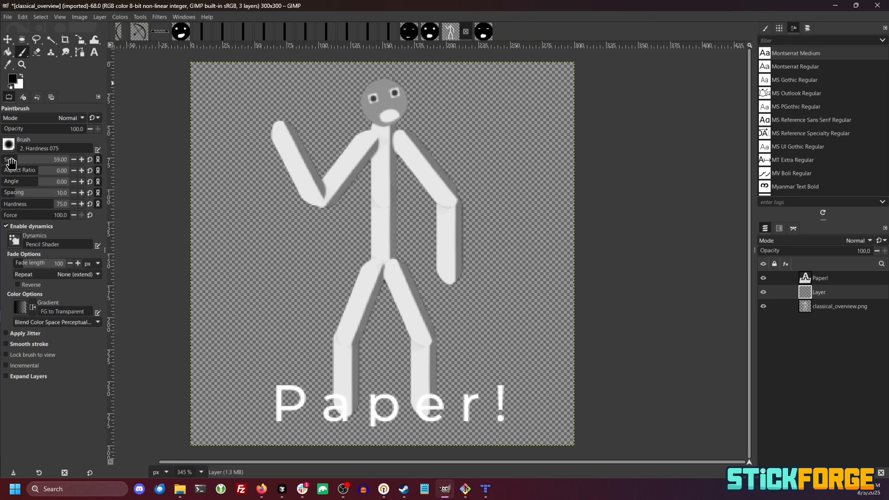
drag(14, 158, 4, 159)
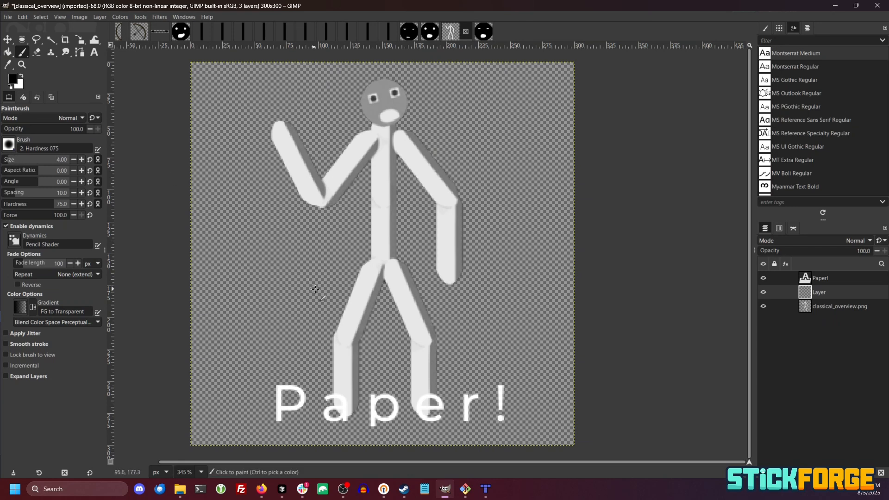
click(82, 160)
click(83, 160)
Paint connected straight black lines over both legs of the figure, from one foot through the knees and hip to the other foot
drag(344, 352, 351, 399)
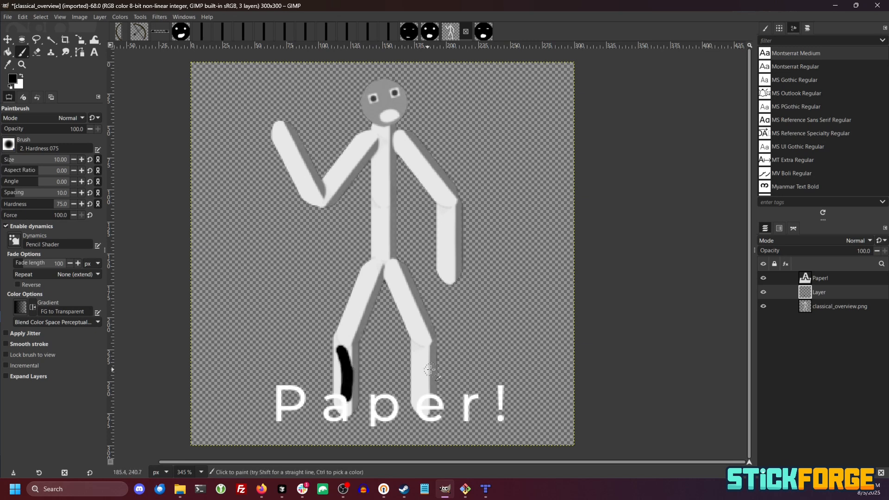
key(ctrl+z)
key(shift)
shift+click(347, 408)
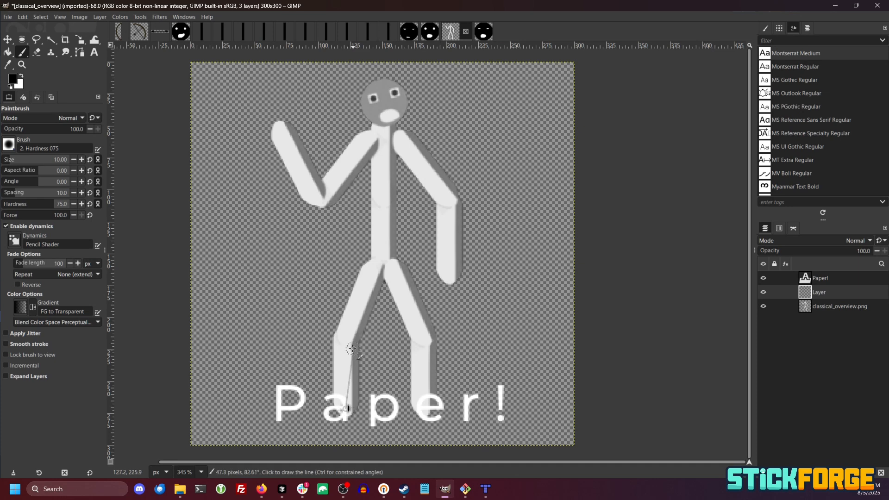
shift+click(346, 334)
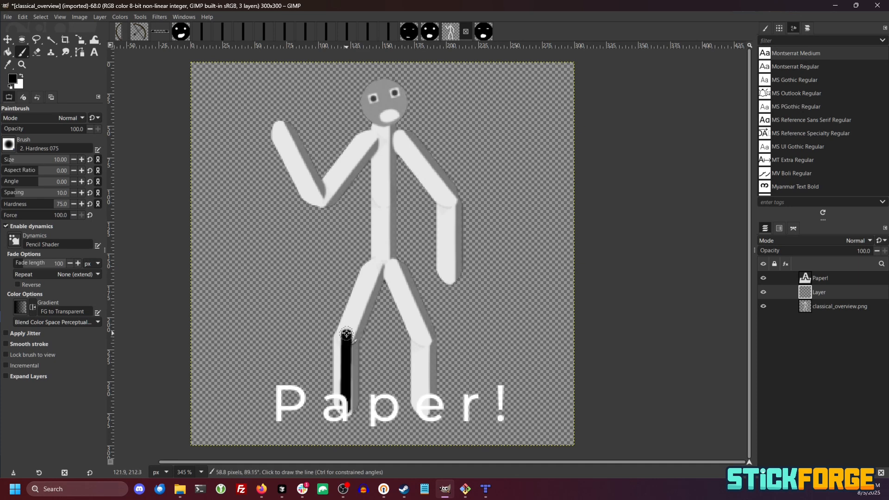
shift+click(377, 266)
shift+click(423, 334)
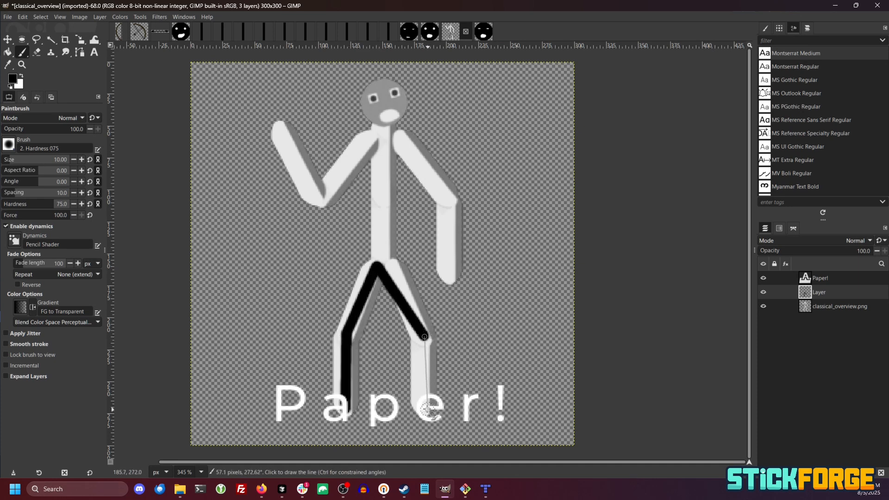
shift+click(428, 408)
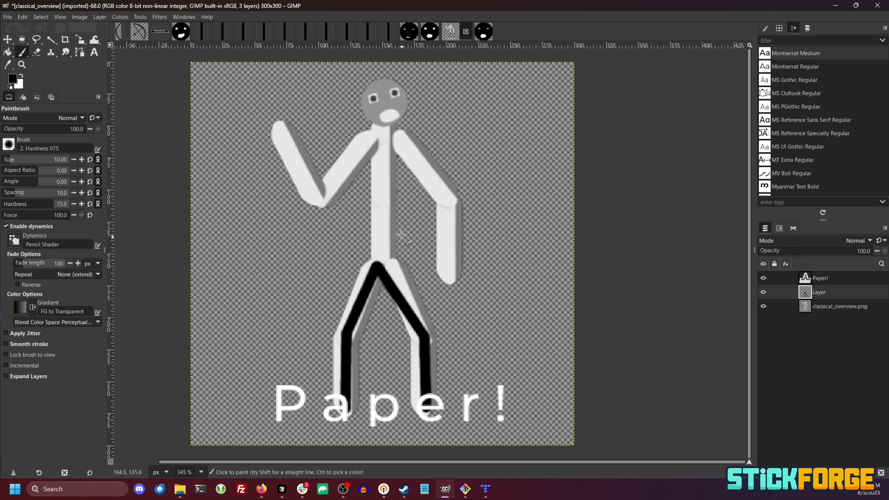
Paint straight black lines for the torso up to the neck and for the lowered arm from shoulder through elbow to hand
shift+click(382, 132)
click(388, 136)
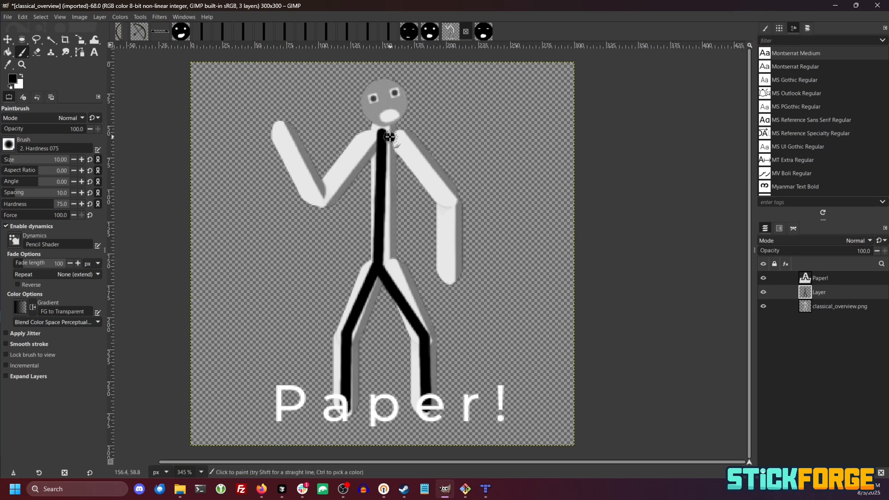
shift+click(451, 196)
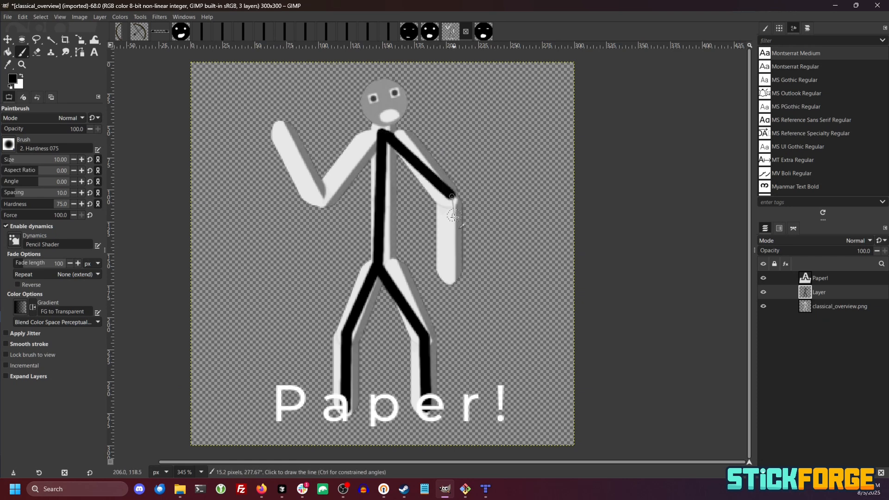
shift+click(455, 273)
Paint the raised waving arm as two straight black lines, from shoulder to elbow and up beyond the original hand
click(380, 138)
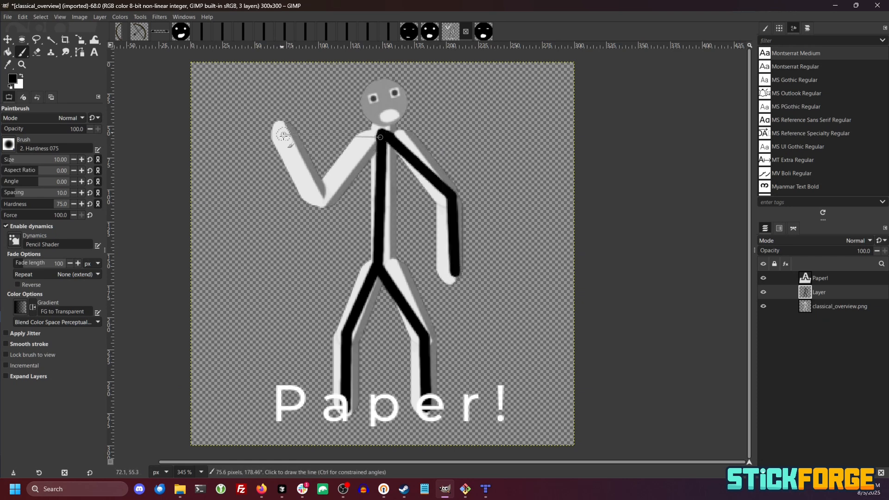
shift+click(285, 156)
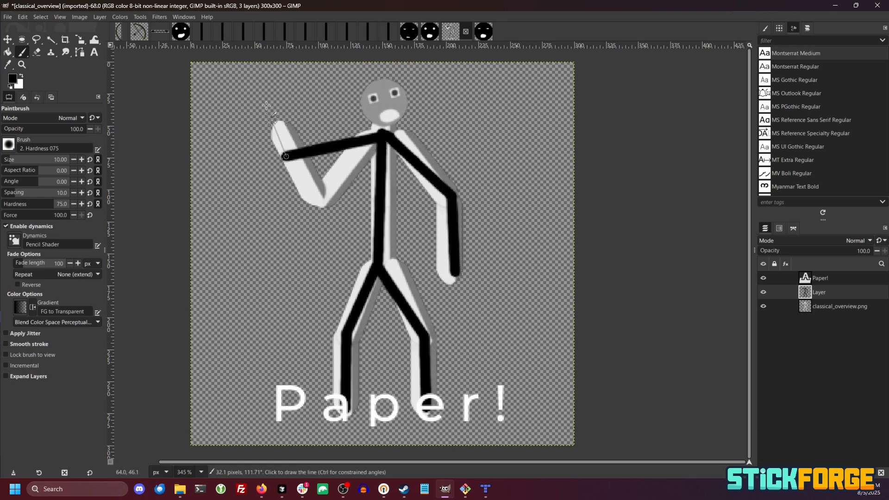
shift+click(246, 79)
Copy the black head from the head_hurt image and paste it as a new layer into classical_overview
scroll(529, 194, down, 2)
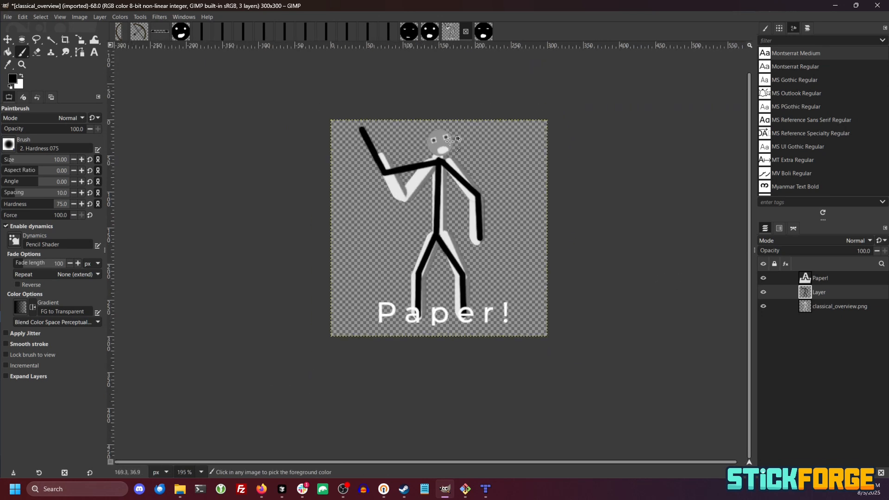
scroll(460, 167, up, 5)
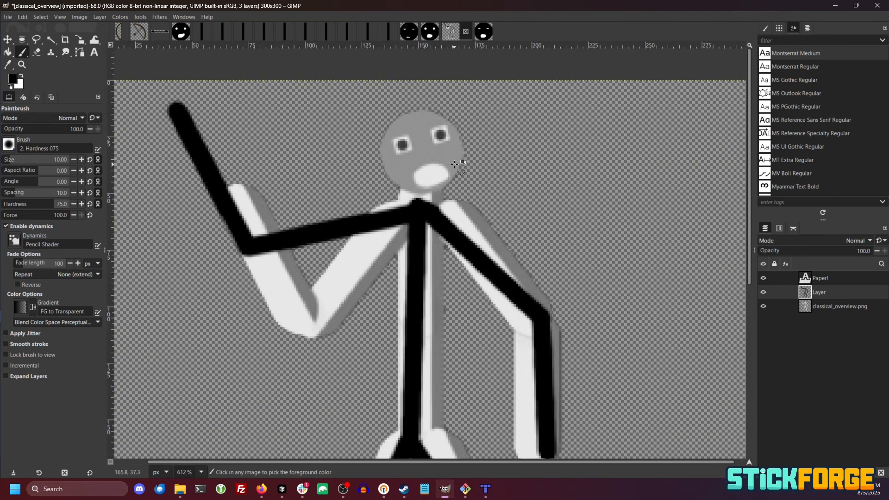
scroll(455, 164, down, 3)
scroll(455, 164, up, 2)
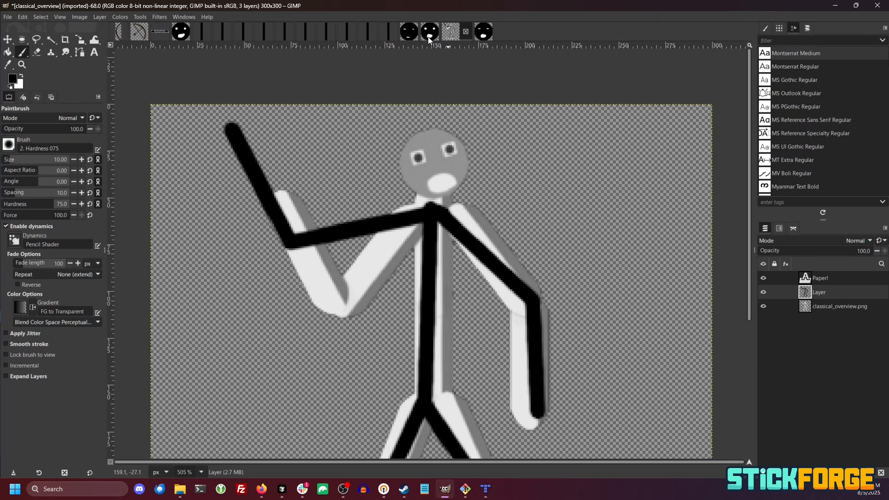
click(181, 31)
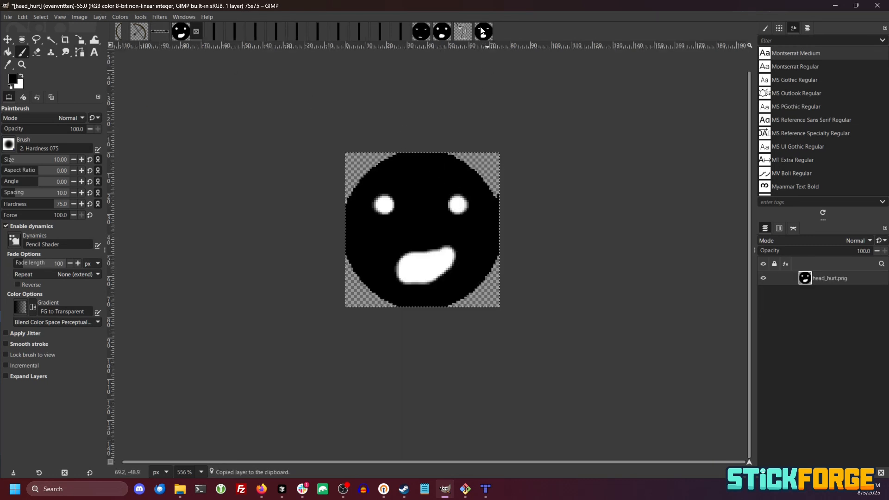
click(463, 31)
key(ctrl+v)
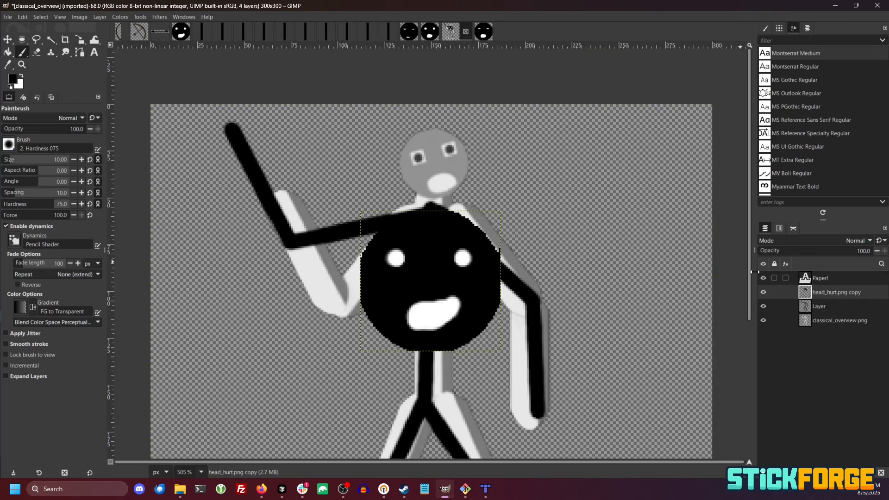
Scale the pasted head to 39 × 39 px and place it over the figure's original head, just above the neck
click(82, 38)
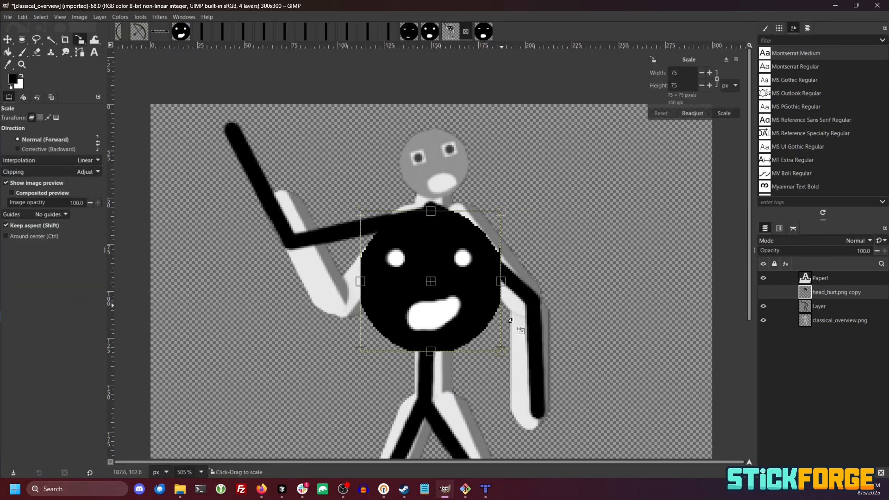
drag(512, 364, 440, 304)
drag(408, 252, 439, 175)
mouse_move(468, 206)
mouse_down()
mouse_move(428, 178)
mouse_move(467, 202)
mouse_up()
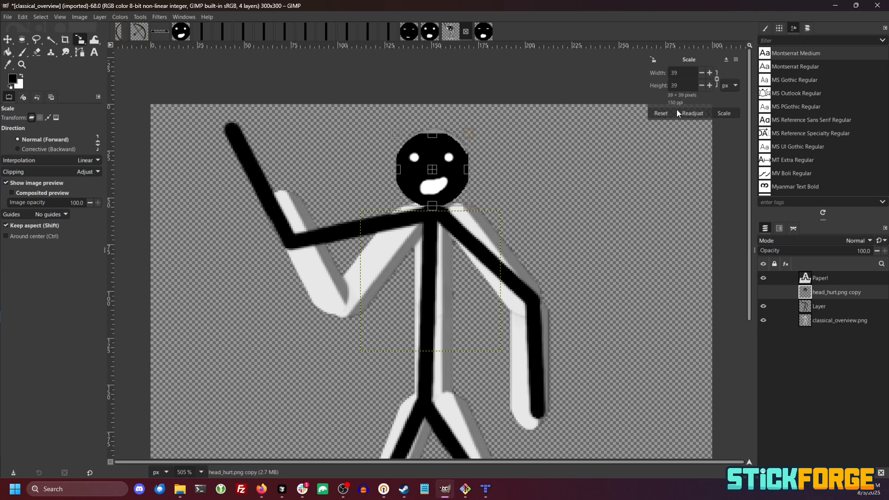
click(724, 113)
Hide the original classical_overview.png layer and select the "Paper!" text layer, keeping it visible
click(826, 307)
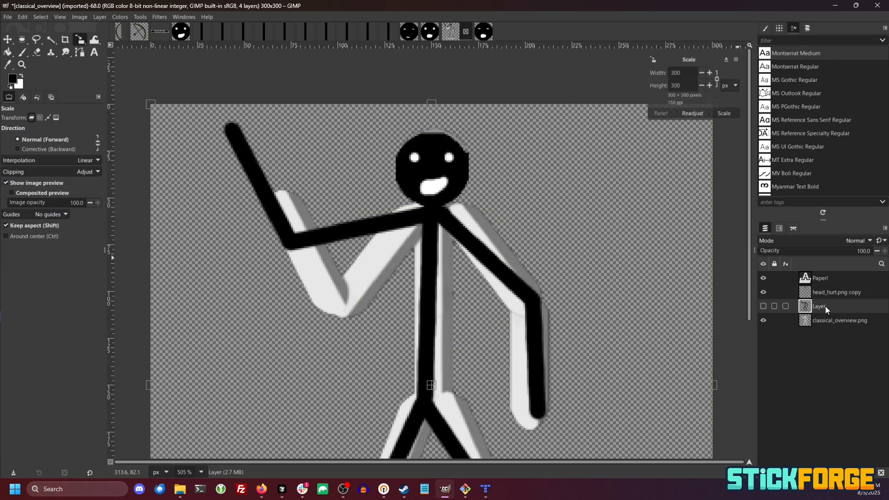
click(764, 320)
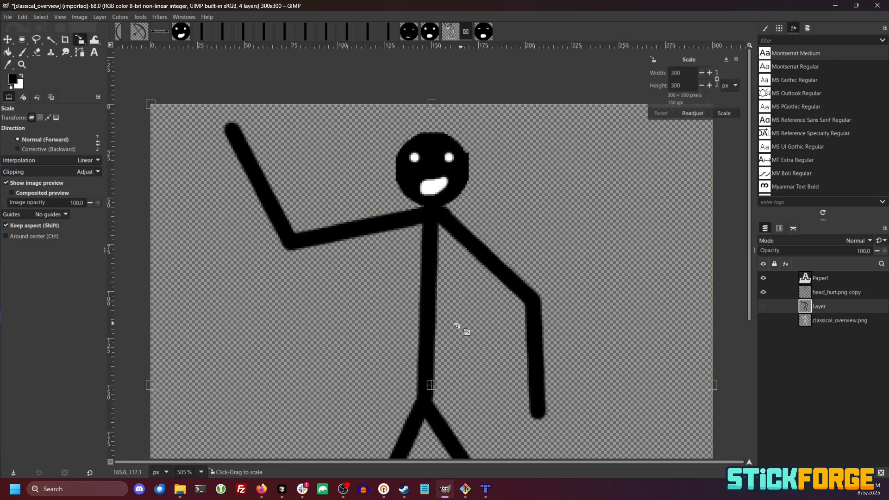
scroll(465, 333, down, 4)
scroll(489, 373, down, 3)
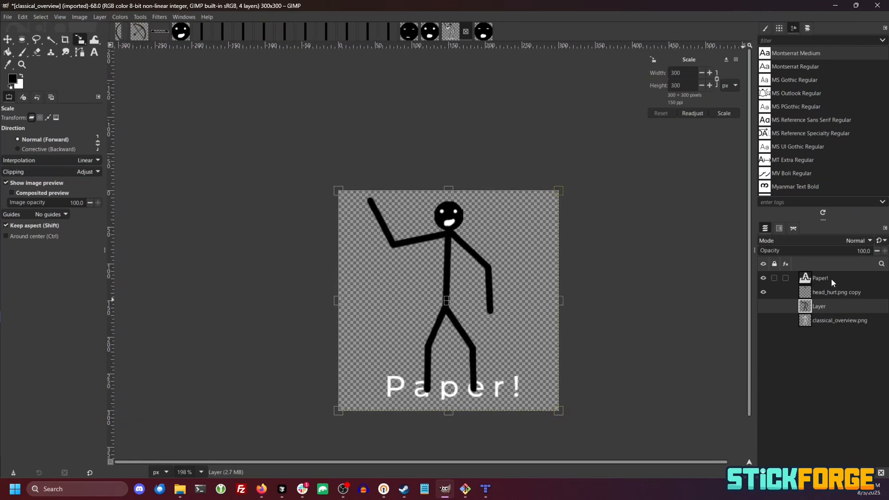
click(843, 277)
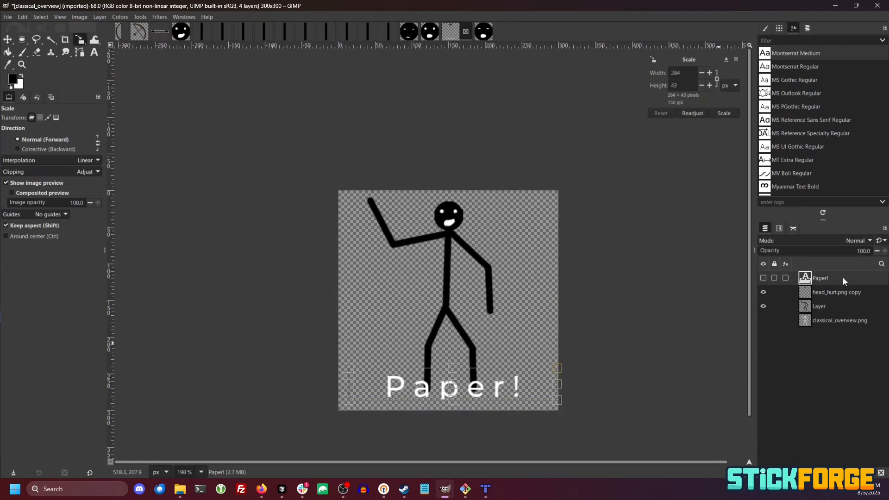
click(763, 278)
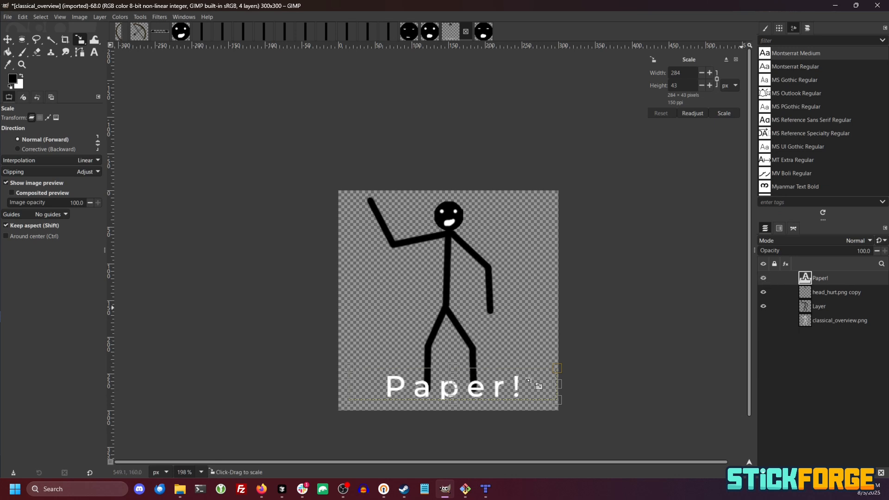
scroll(469, 286, up, 4)
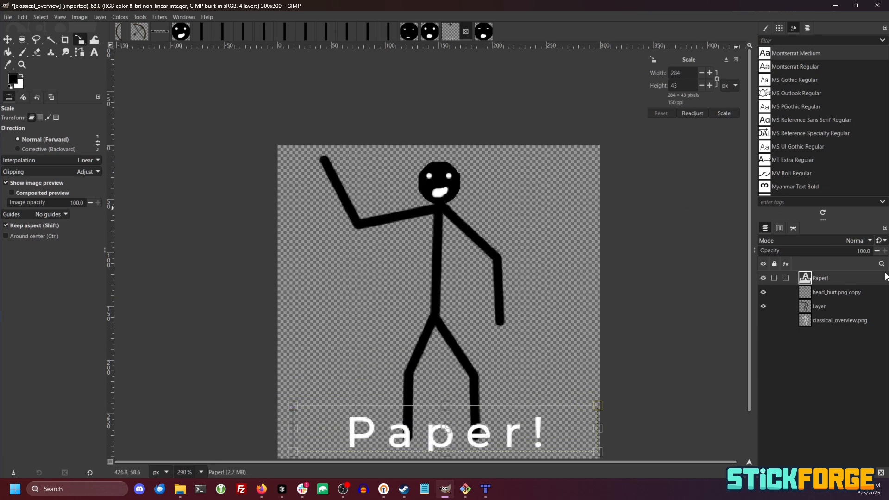
Scale the stick figure's head layer, head_hurt.png copy, down to 32 × 32 pixels
click(848, 296)
scroll(427, 151, up, 6)
mouse_move(501, 286)
mouse_down()
mouse_move(448, 245)
mouse_move(492, 272)
mouse_up()
click(725, 113)
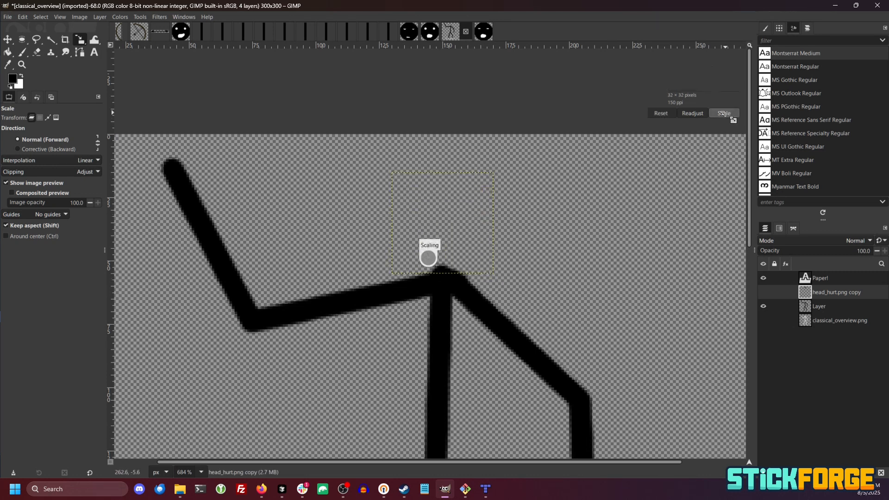
Compare the figure's proportions with the right_up_leg image and undo the head scaling in classical_overview
scroll(508, 275, down, 6)
click(861, 306)
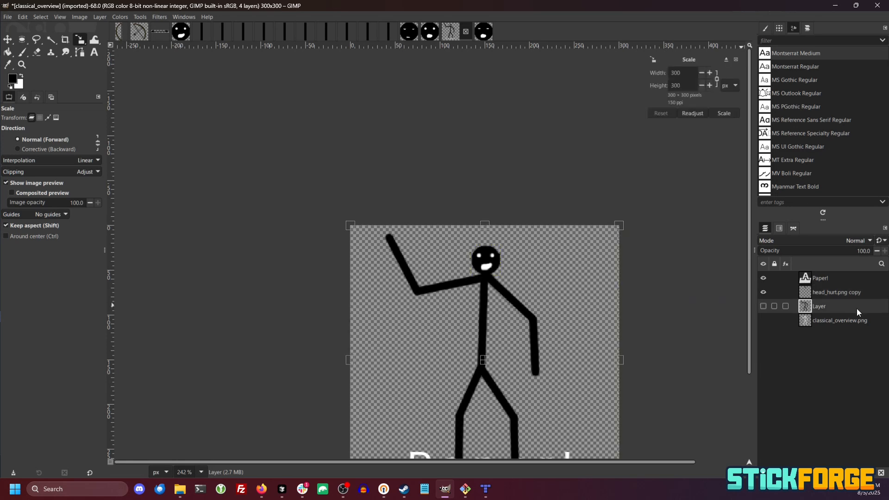
scroll(431, 376, up, 4)
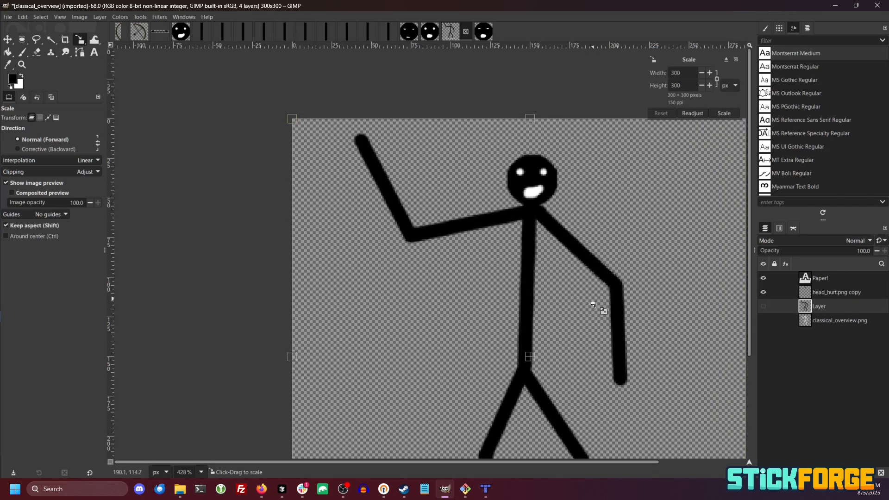
scroll(621, 347, down, 4)
drag(636, 331, 543, 254)
scroll(482, 206, up, 4)
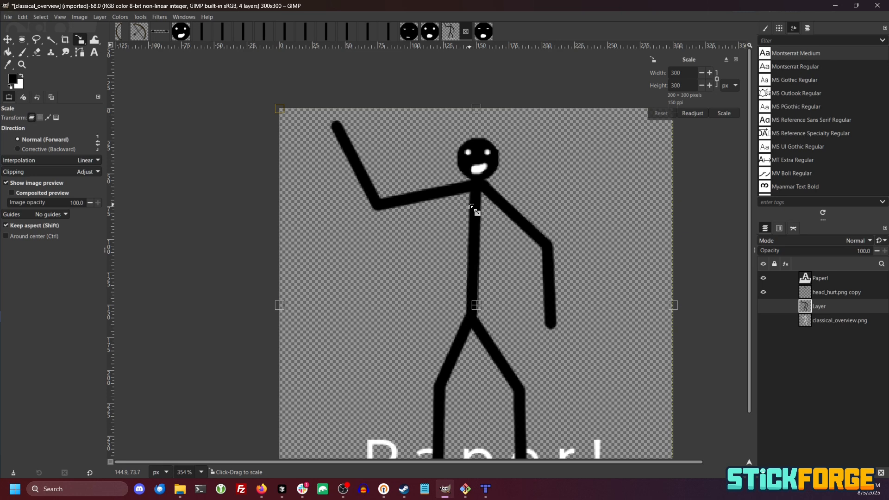
click(202, 31)
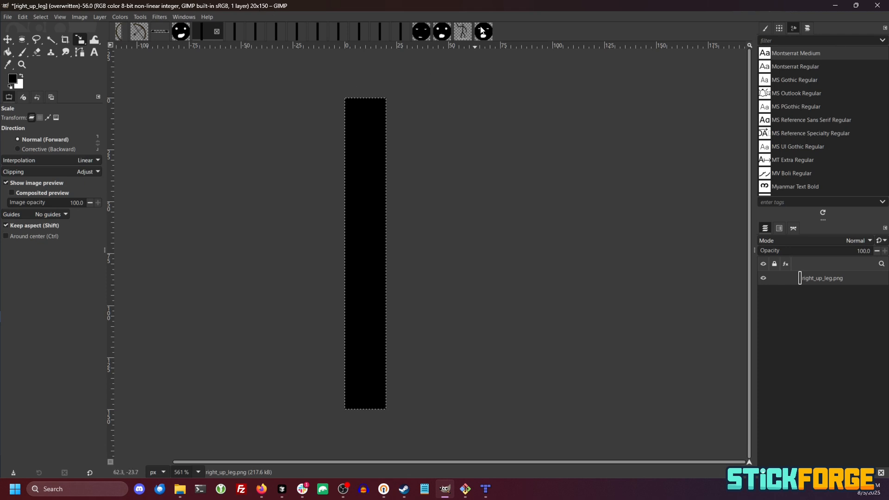
click(462, 32)
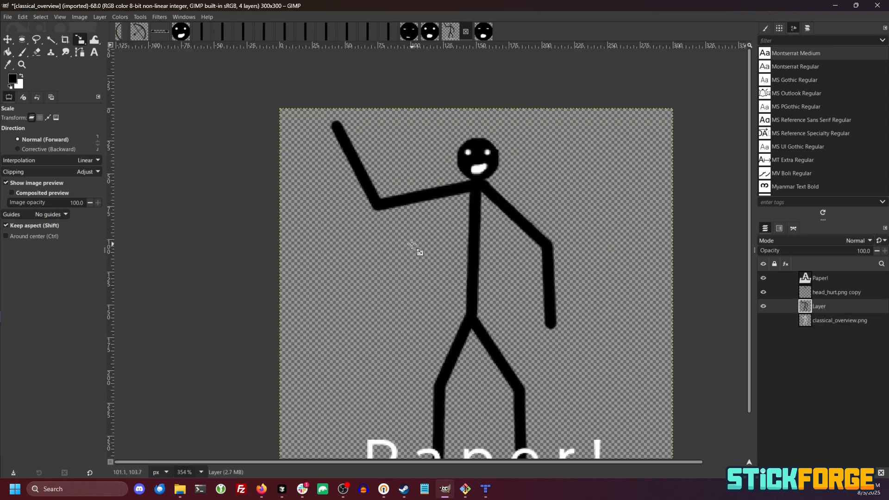
click(491, 167)
drag(491, 167, 493, 172)
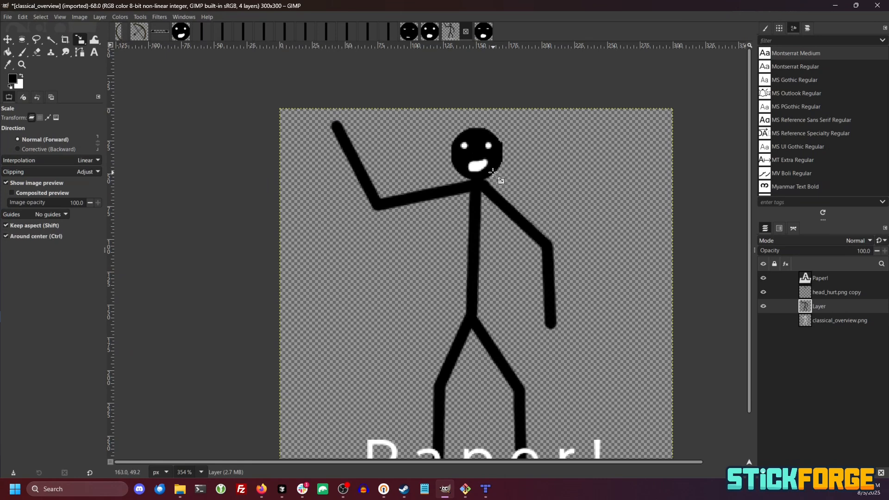
Overwrite classical_overview.png with the edited image and check its thumbnail in the classical skin folder in File Explorer
click(7, 19)
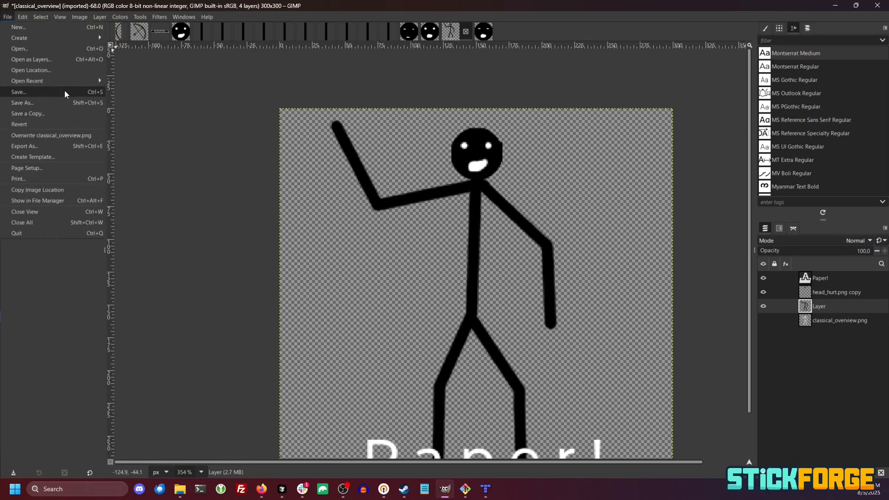
click(74, 136)
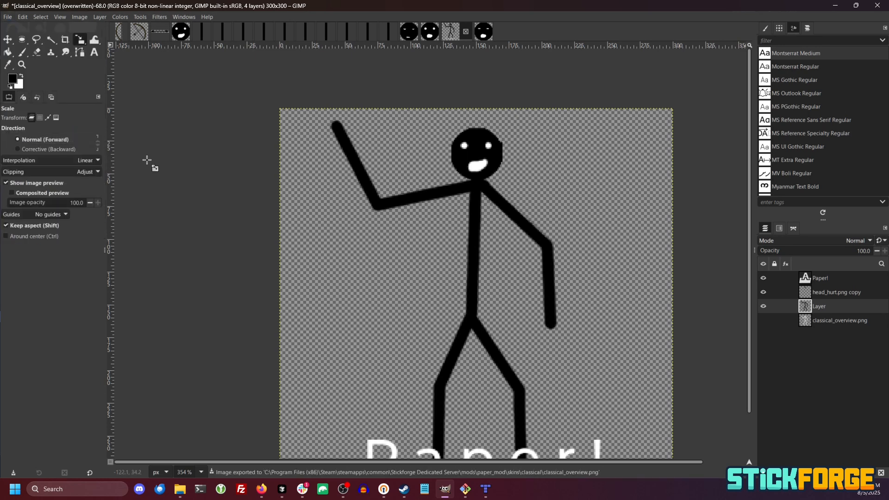
mouse_move(186, 495)
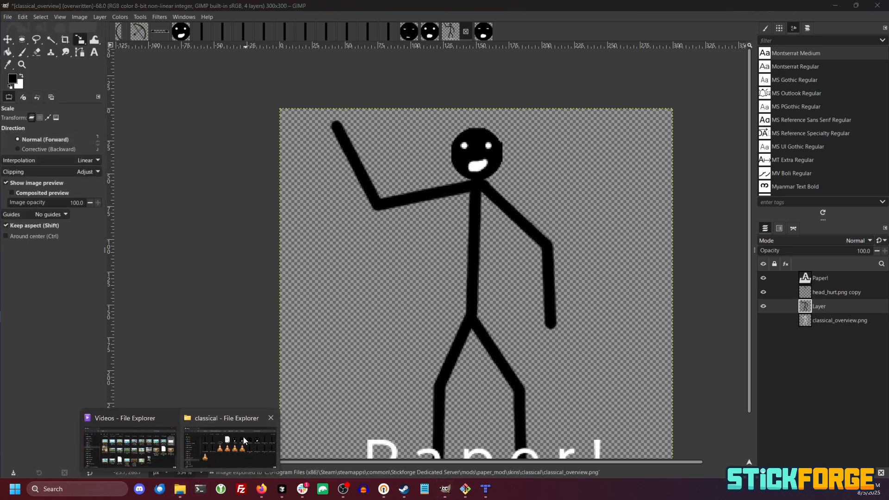
click(210, 419)
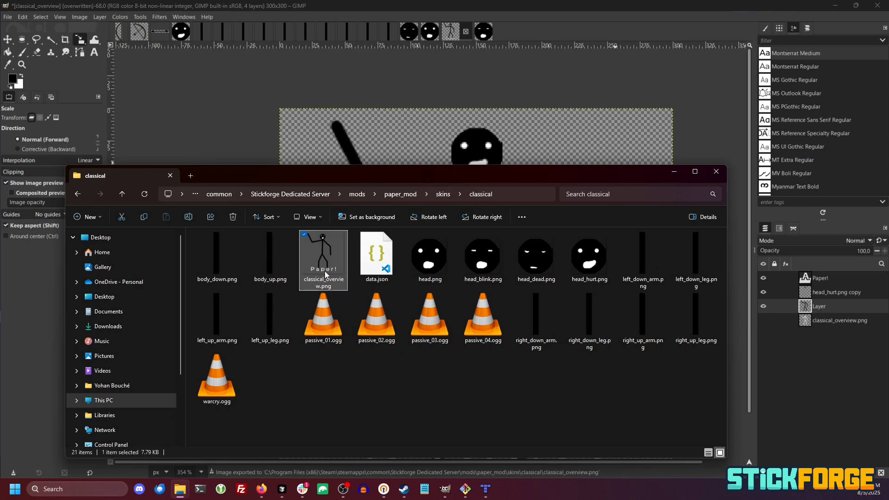
click(273, 263)
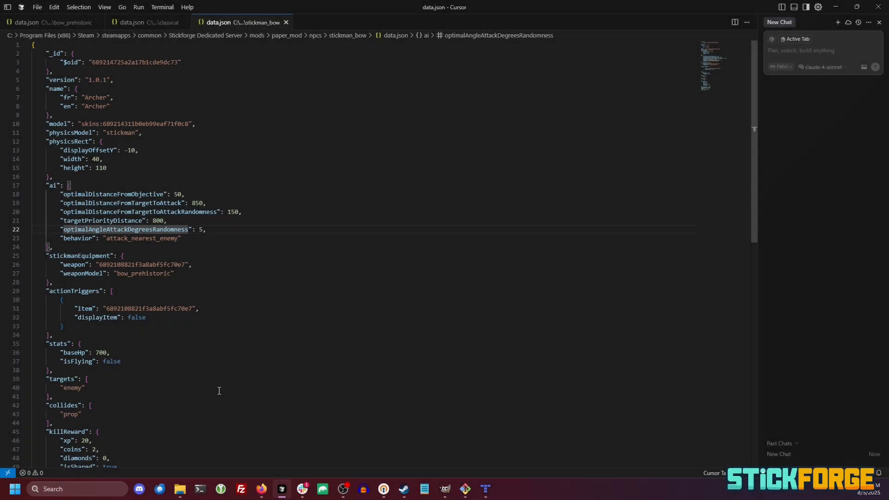
Switch to File Explorer, examine the bow_prehistoric files in paper_mod's items folder, and return to the mod folder
mouse_move(180, 489)
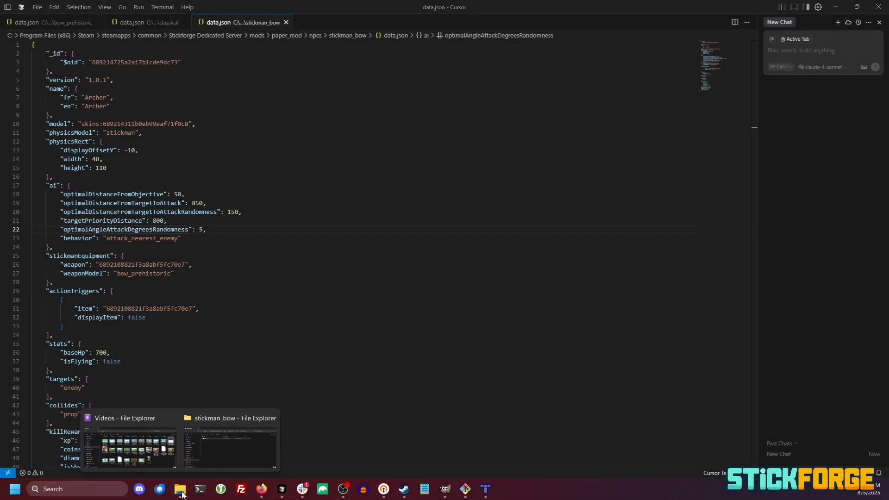
click(240, 438)
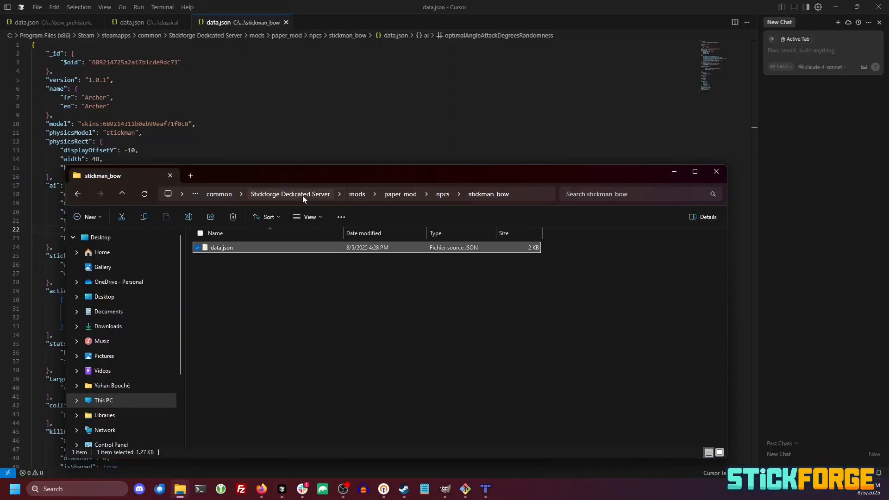
click(387, 194)
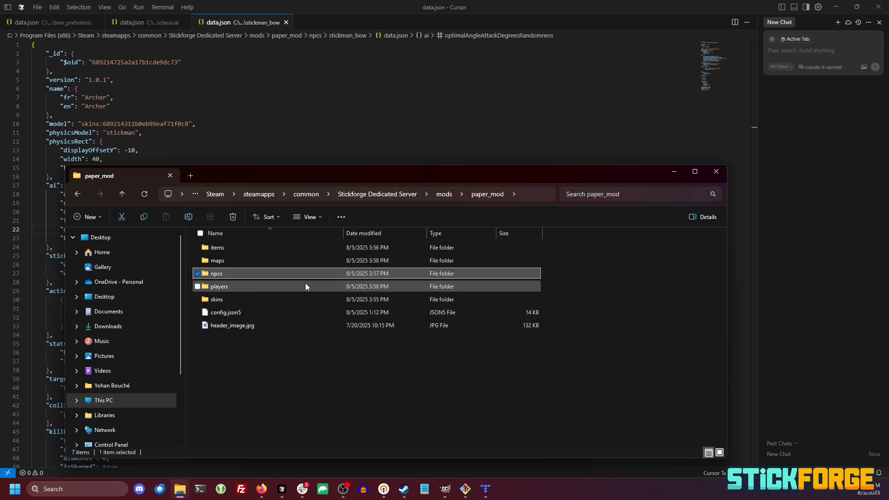
double_click(254, 252)
double_click(242, 251)
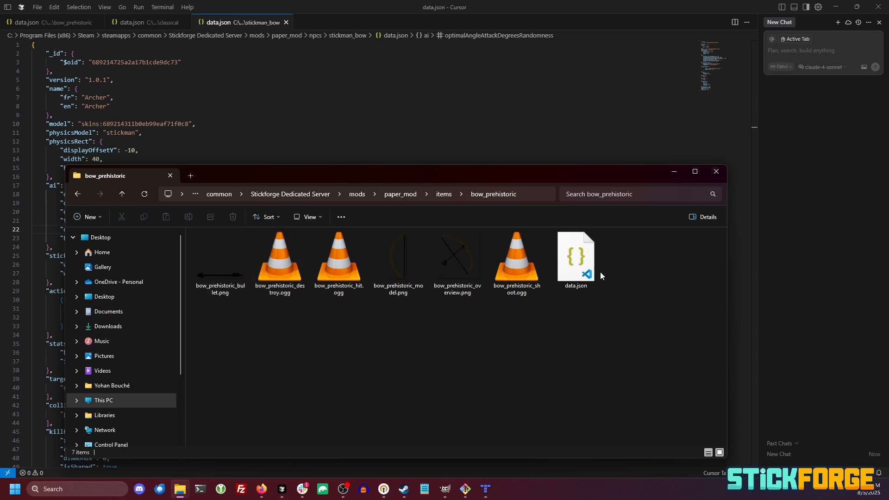
key(BackSpace)
key(BackSpace)
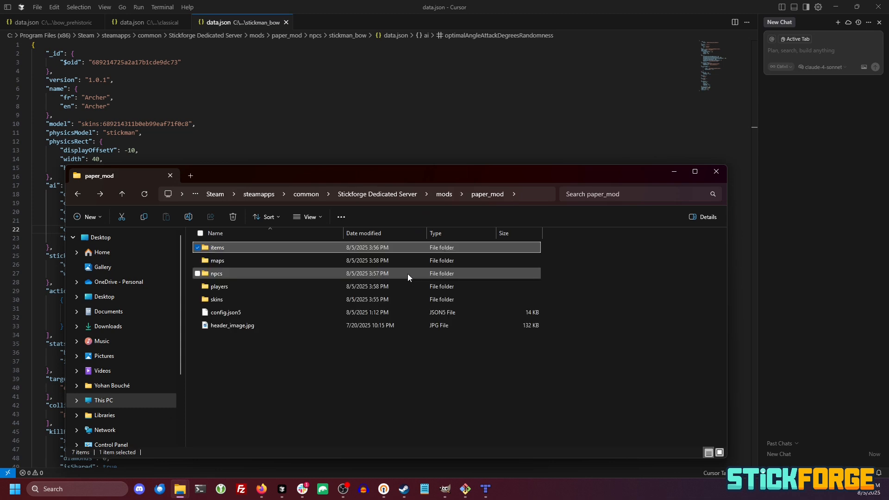
Look into the npcs folder's stickman_bow subfolder and return to the paper_mod folder
double_click(244, 273)
double_click(227, 248)
click(239, 250)
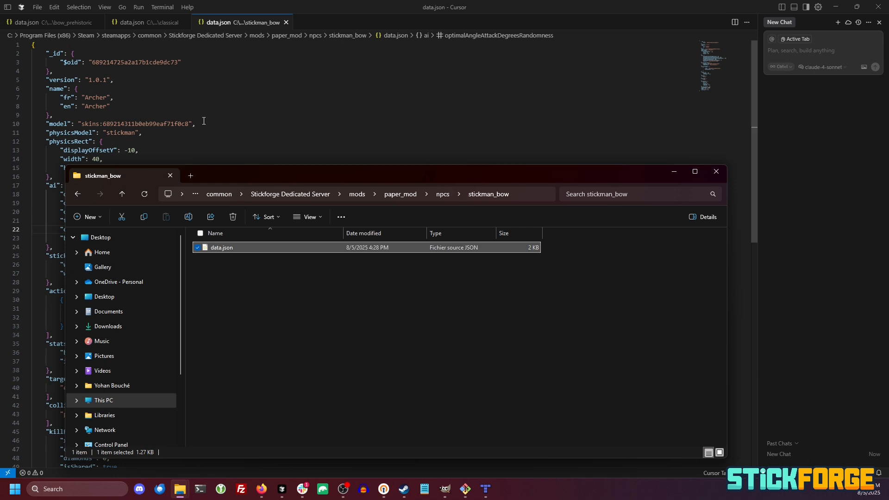
key(BackSpace)
key(BackSpace)
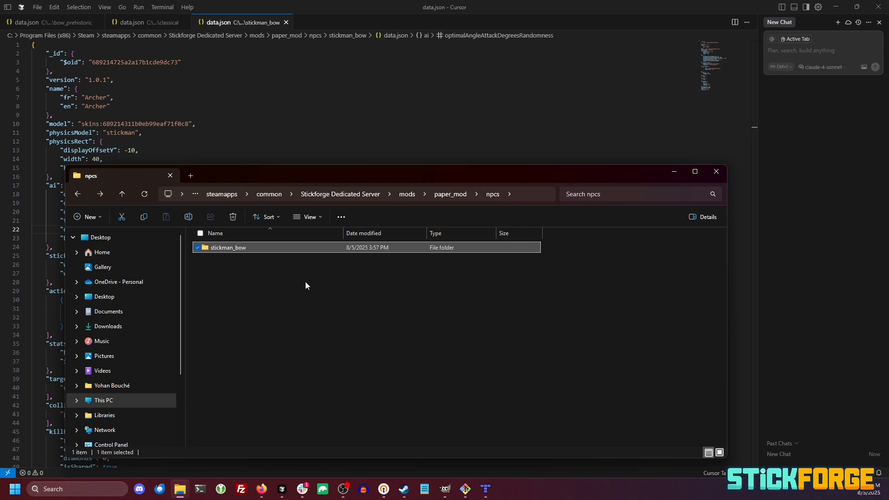
Check the players folder and the classical skin's files in the skins folder, and return to paper_mod
double_click(235, 290)
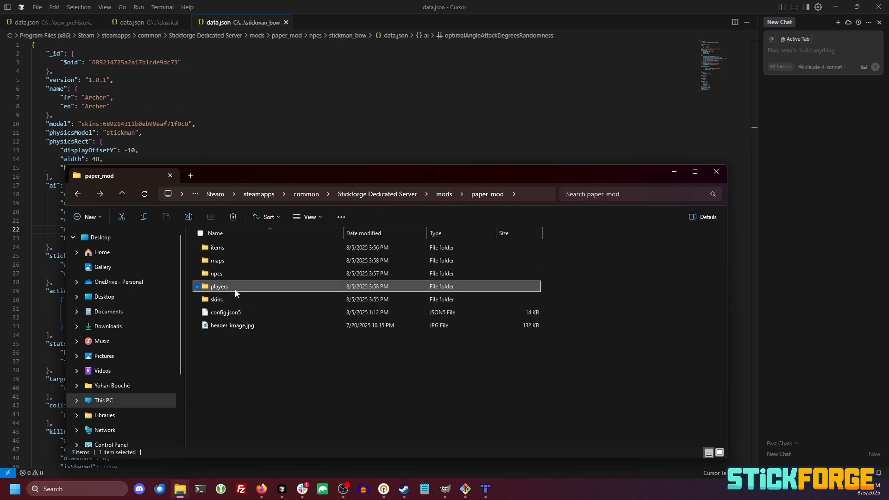
key(BackSpace)
double_click(225, 299)
double_click(232, 248)
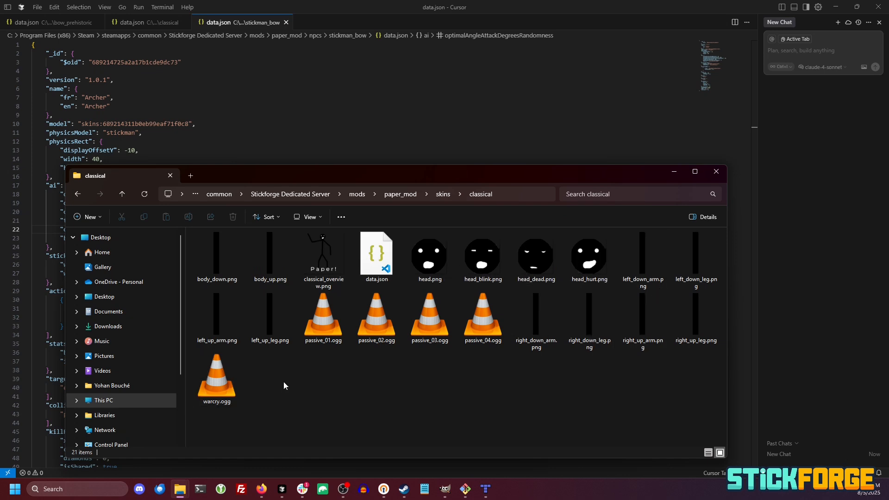
key(alt+Left)
key(alt+Left)
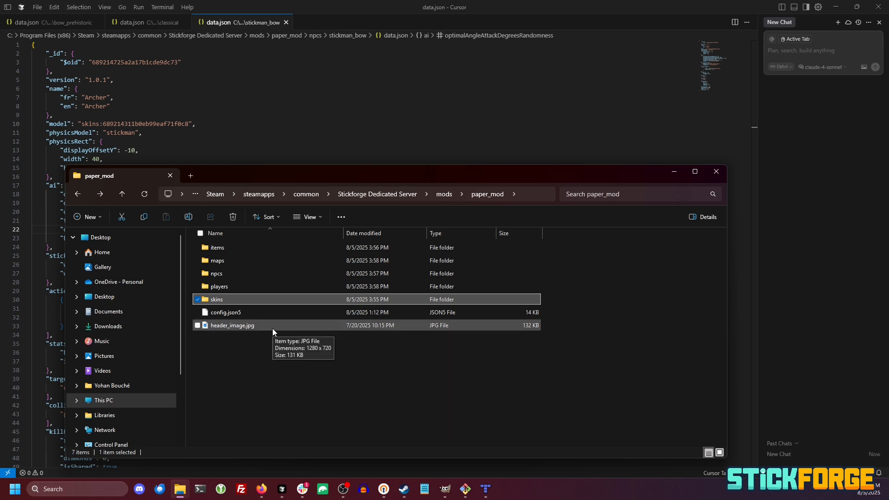
Open config.json5 from the paper_mod folder in Cursor for this one time and look through its contents
click(240, 311)
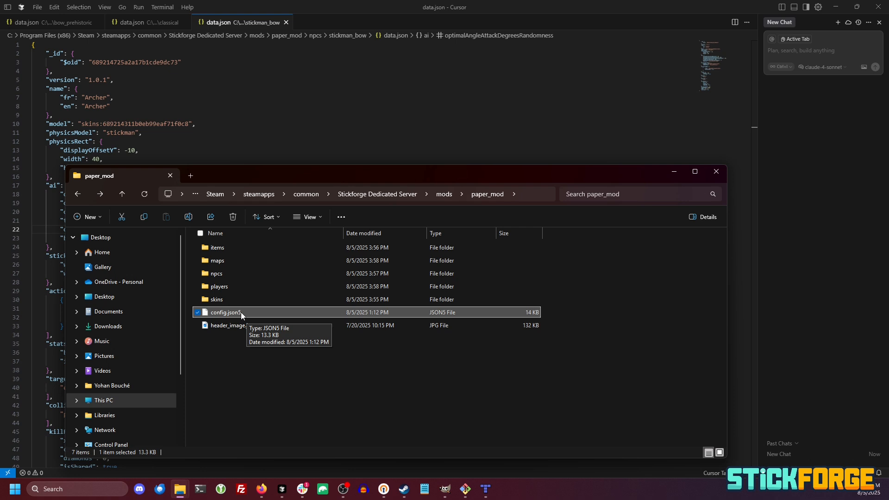
right_click(241, 312)
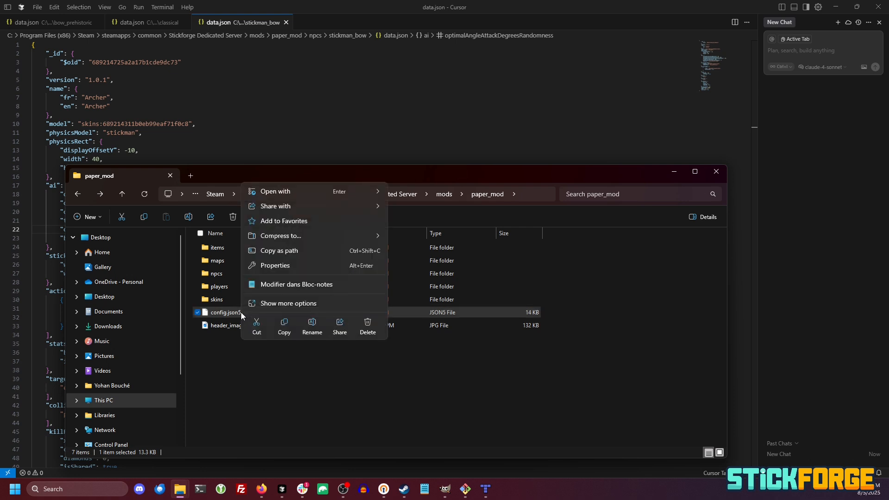
mouse_move(323, 192)
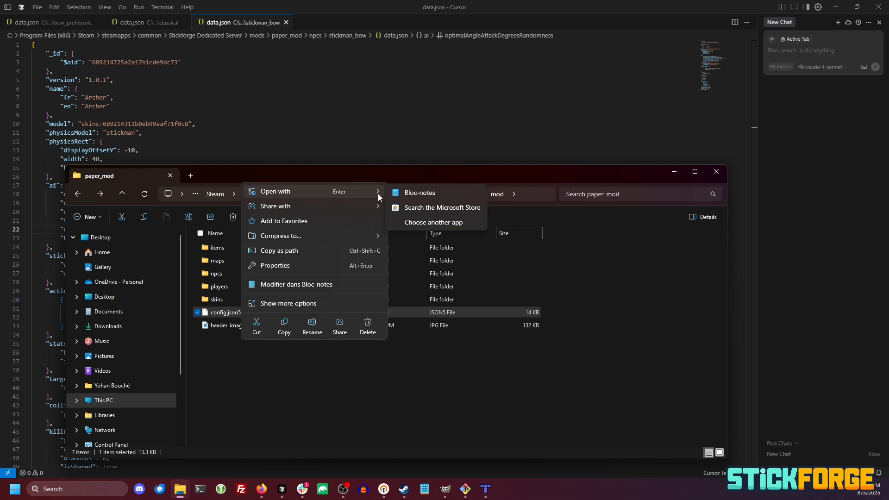
click(429, 222)
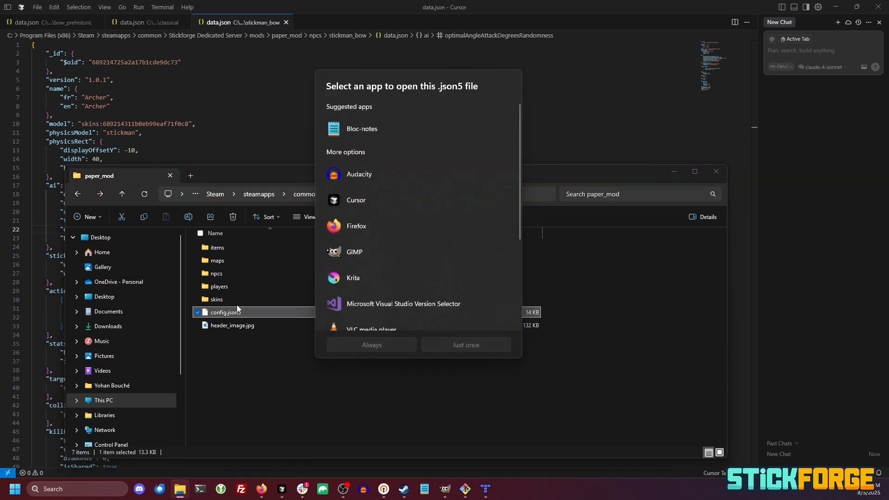
click(363, 201)
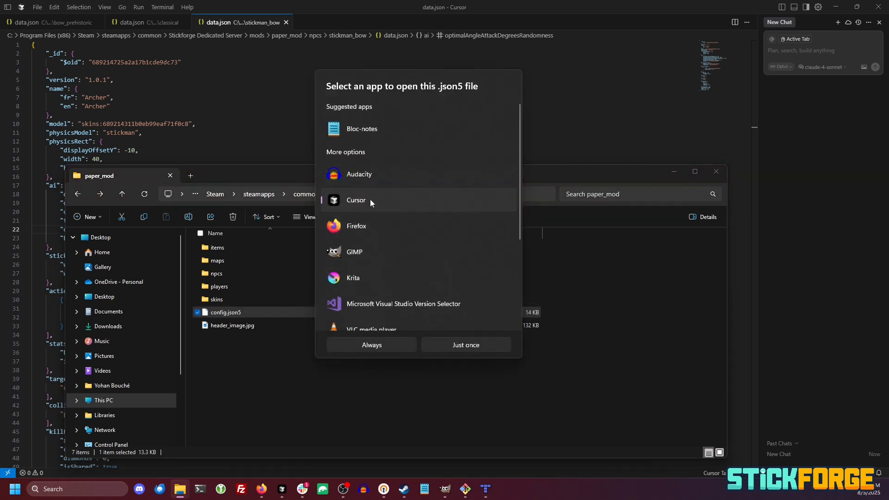
click(450, 349)
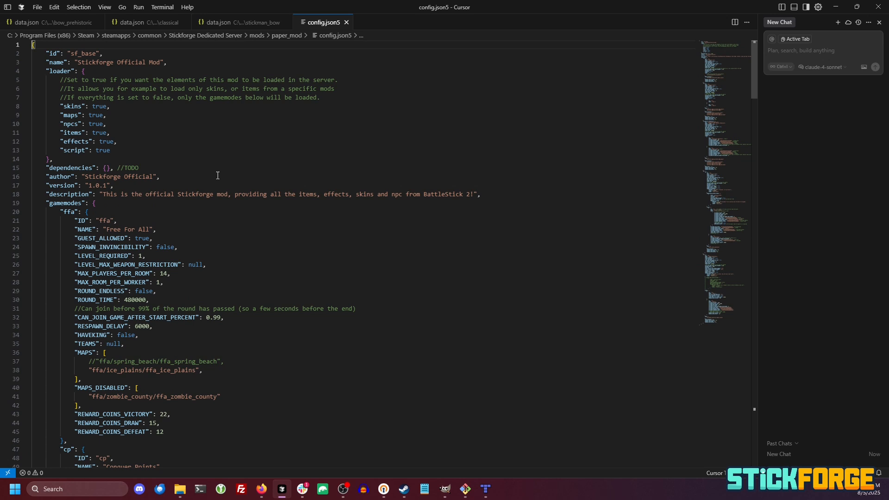
scroll(218, 175, down, 20)
scroll(219, 206, up, 20)
Replace the mod's id value in config.json5 with paper_mod
double_click(83, 54)
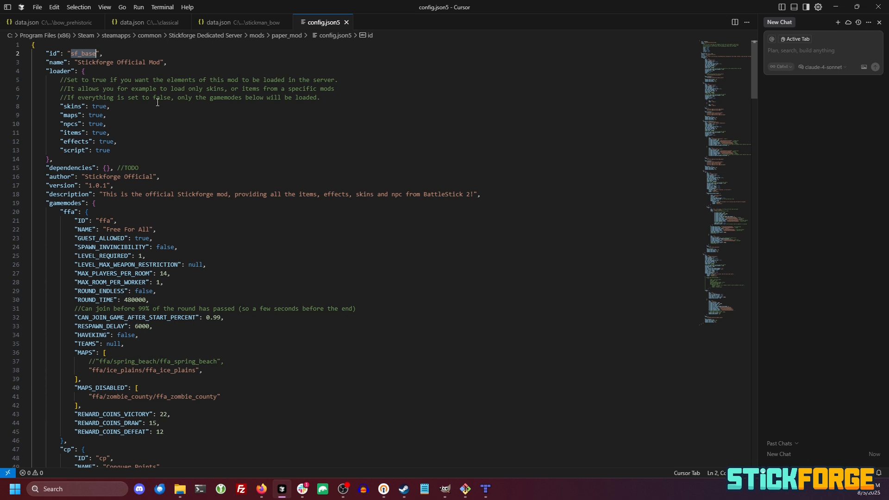
double_click(143, 89)
double_click(84, 54)
click(127, 80)
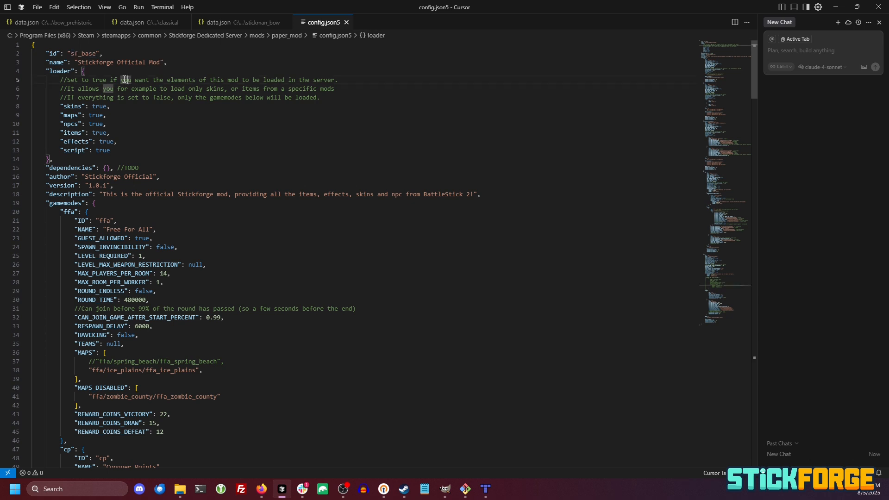
double_click(96, 54)
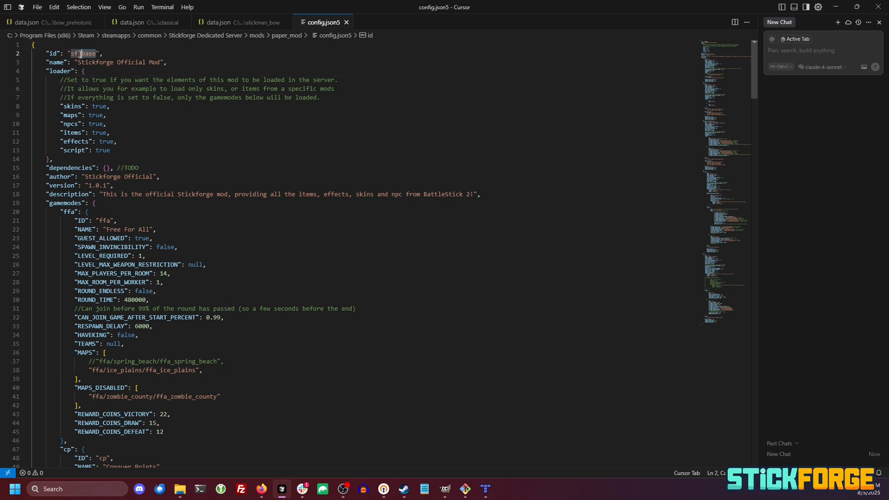
key(BackSpace)
text(paper)
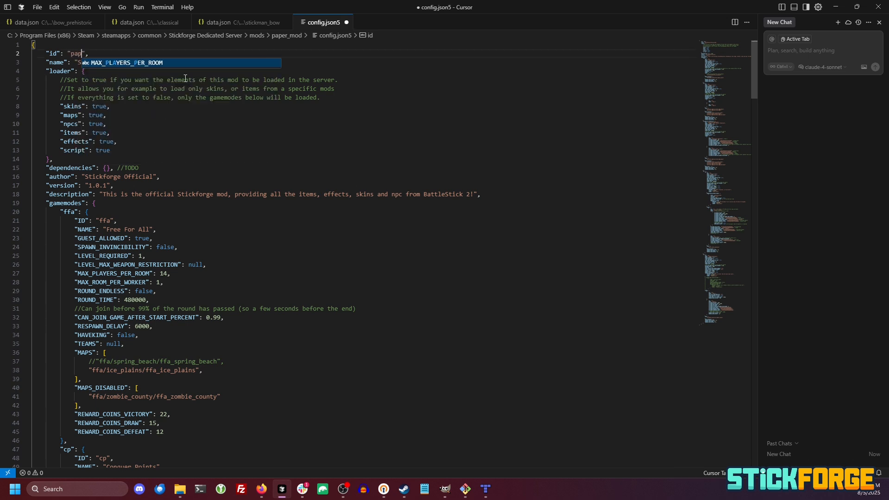
text(_mod)
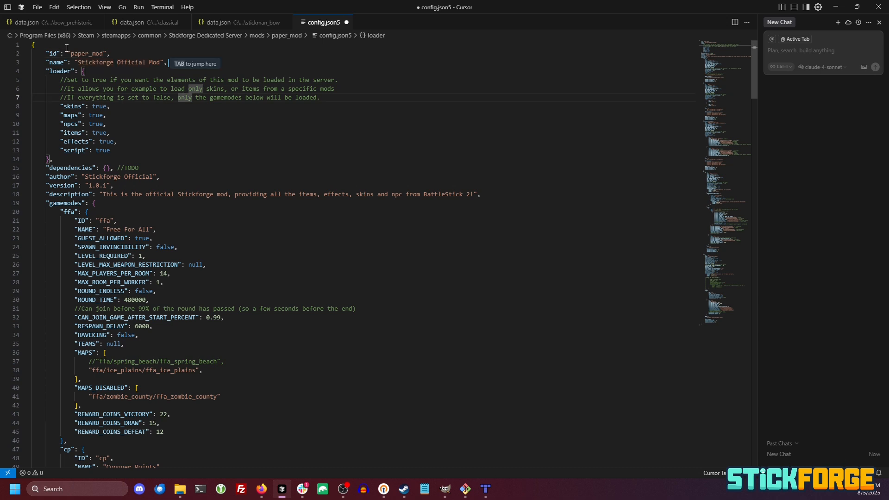
Add the prefix bob_ to the mod id so it reads bob_paper_mod
key(ctrl+shift+Left)
key(Left)
text(bob_)
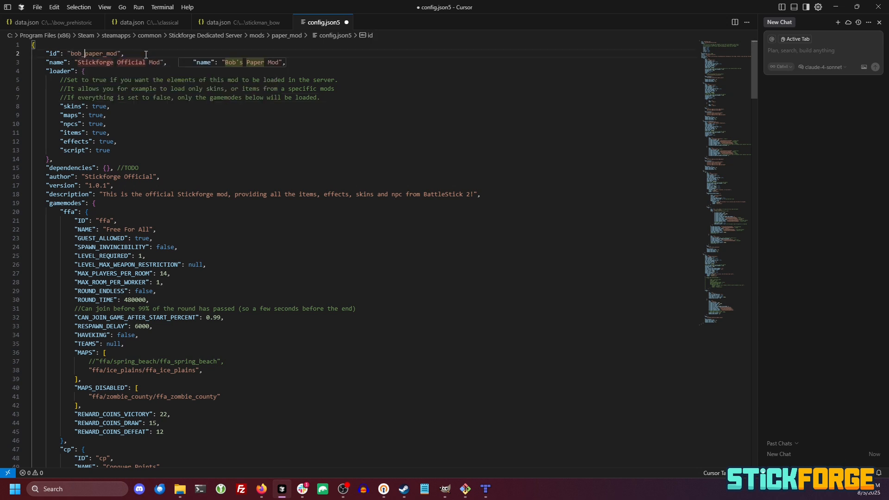
click(135, 88)
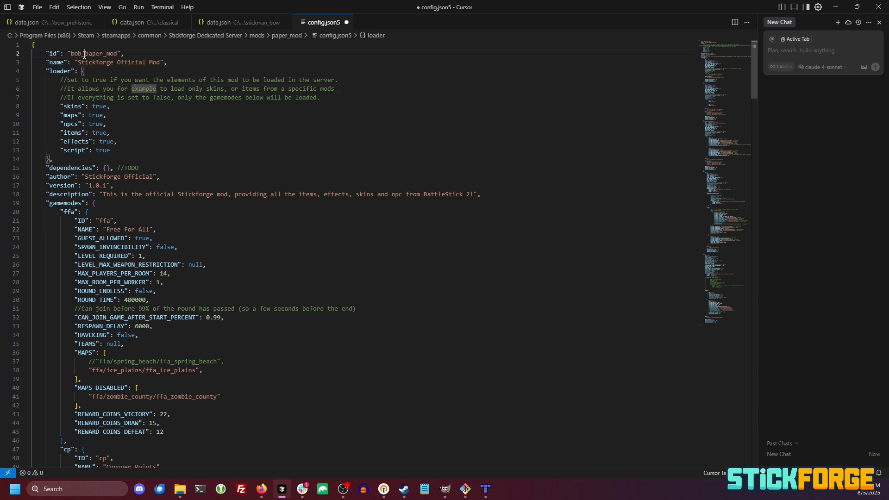
Change the mod's name value in config.json5 to "Bob's Paper Mod"
click(125, 88)
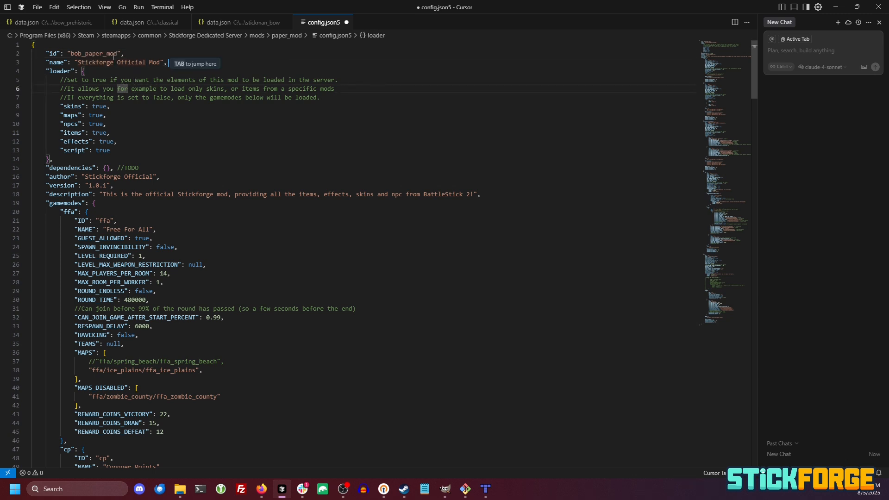
key(Tab)
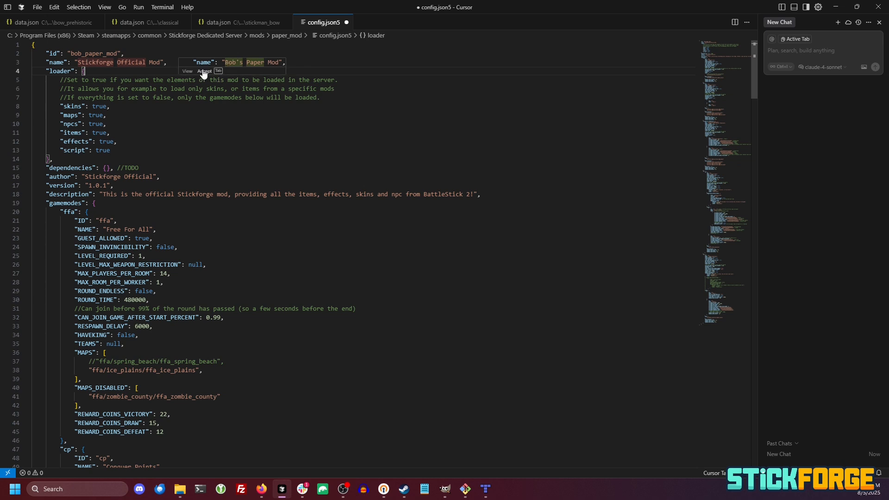
key(Tab)
click(90, 63)
click(107, 115)
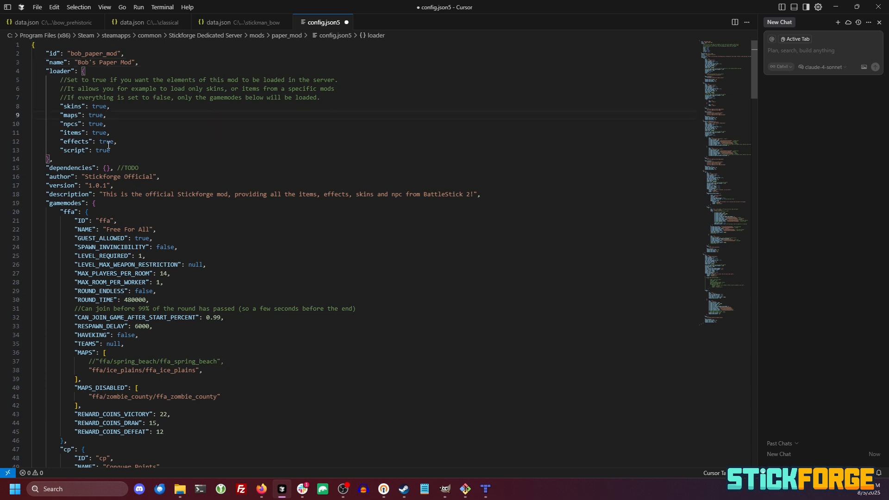
Check the loader options and replace the mod's author value with the mod author's first name
drag(58, 110, 121, 150)
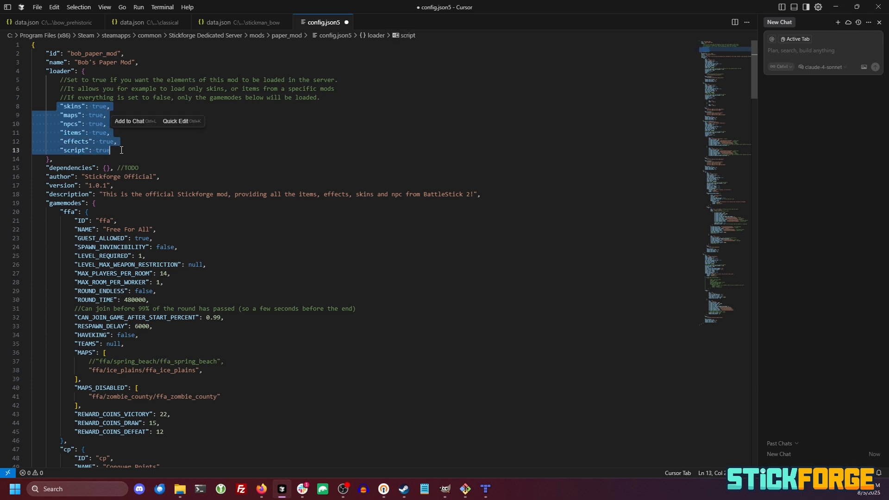
click(121, 150)
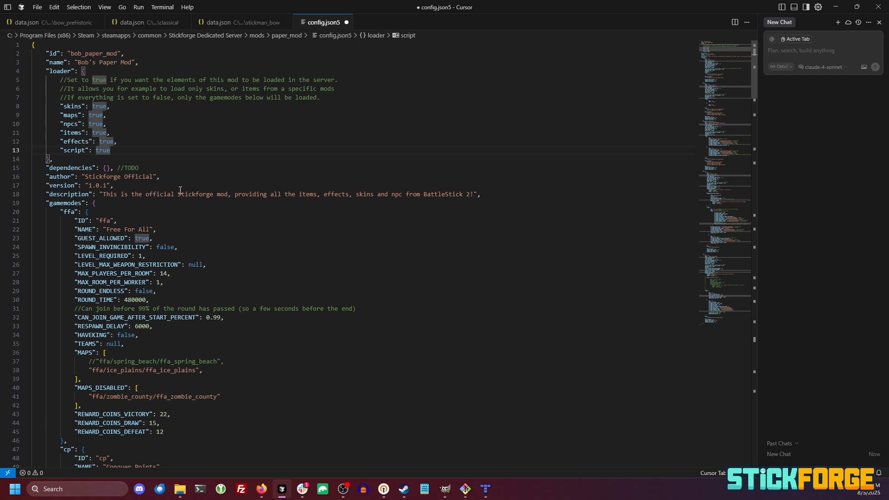
drag(153, 176, 85, 177)
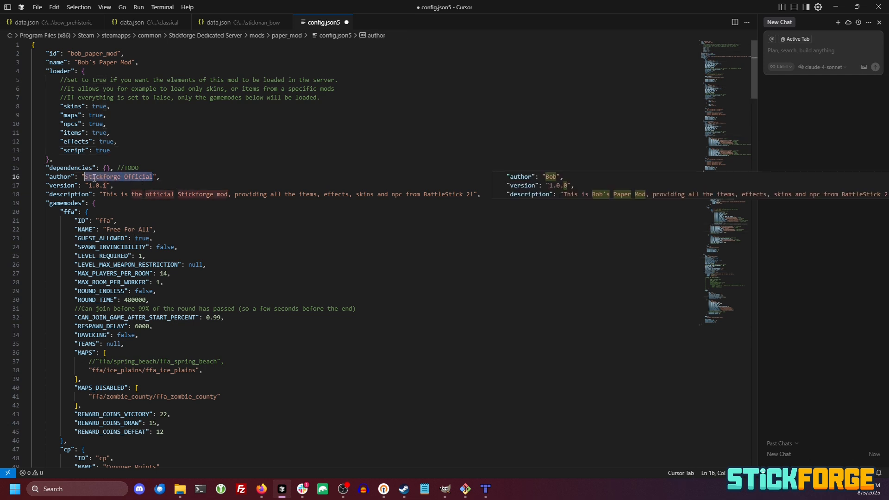
text(Bob)
click(131, 159)
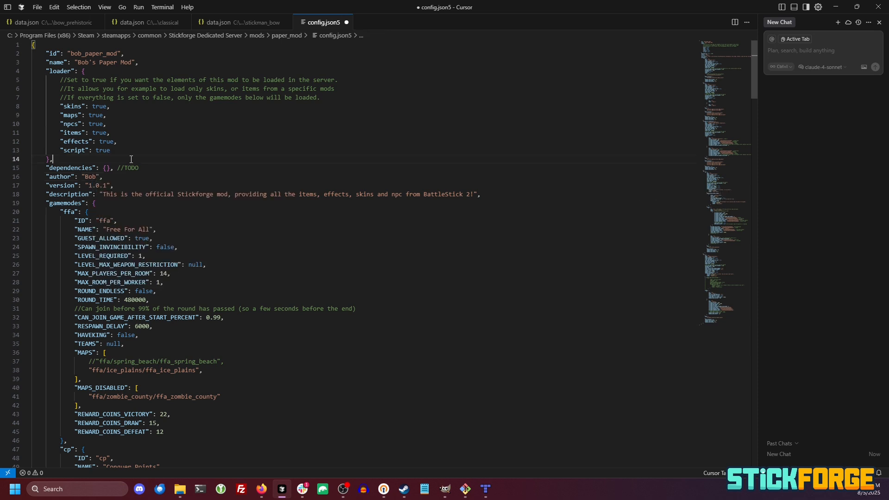
Change the mod's description to "This is the official Bob's mod, a beautiful paper mod for Stickforge!"
key(Tab)
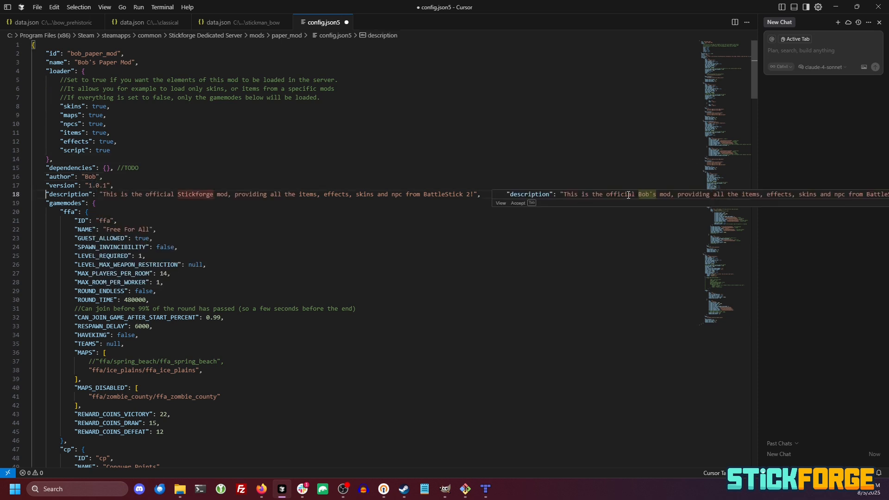
key(Tab)
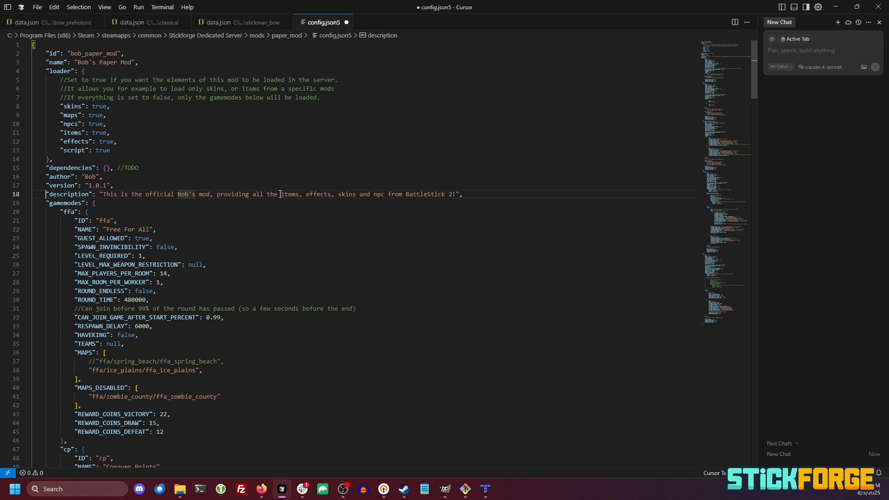
drag(456, 194, 221, 195)
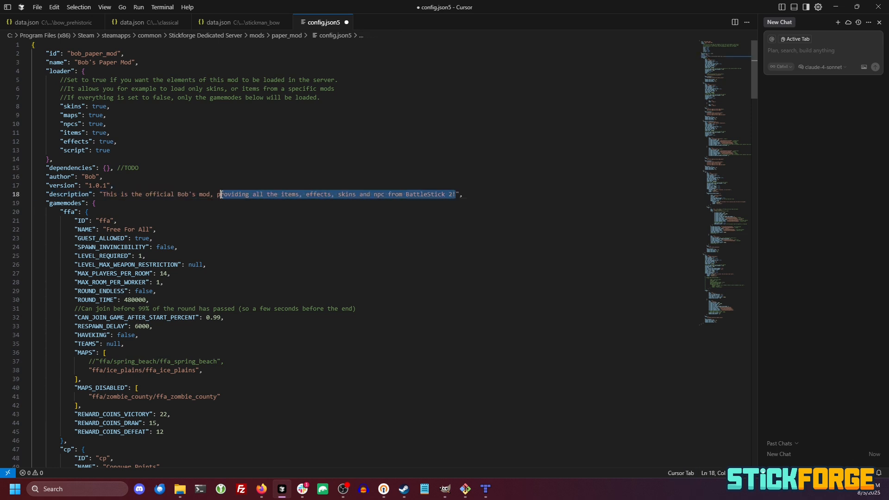
text(b's mod, a beautifu)
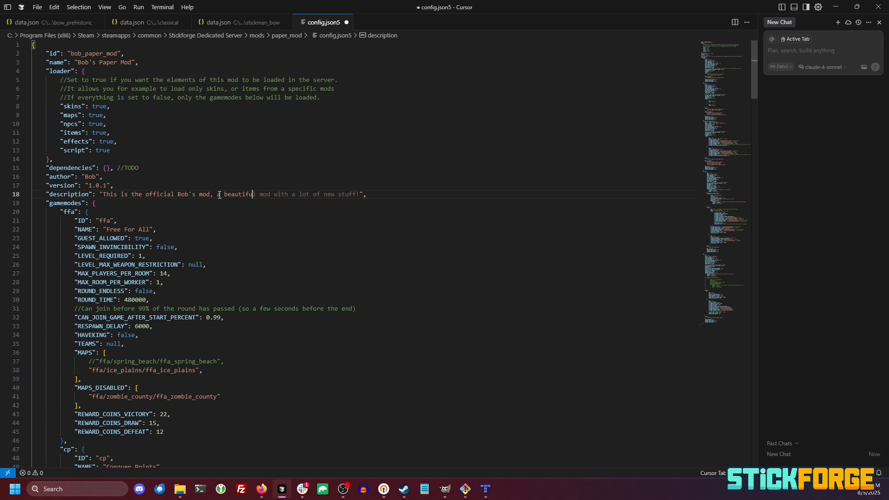
text(l paper mod for Stickforge!)
click(219, 195)
Set the mod's version to 1.0.0 and save config.json5
double_click(103, 186)
text(0)
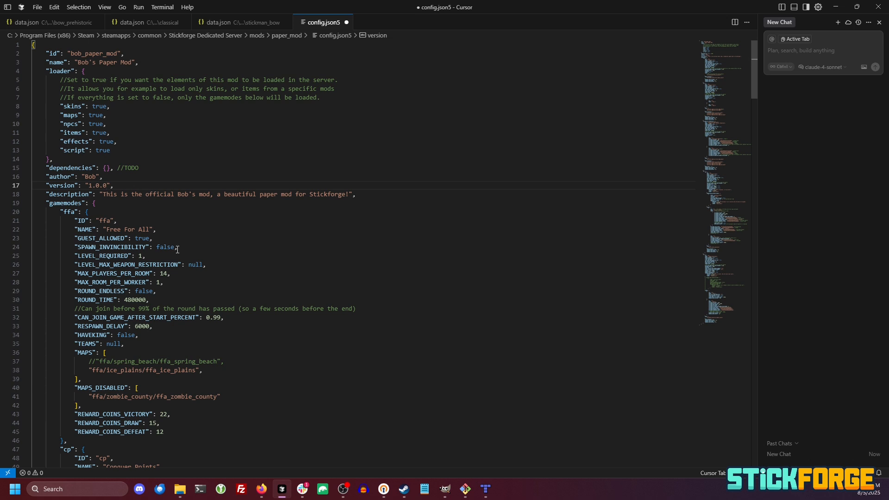
click(149, 264)
key(ctrl+s)
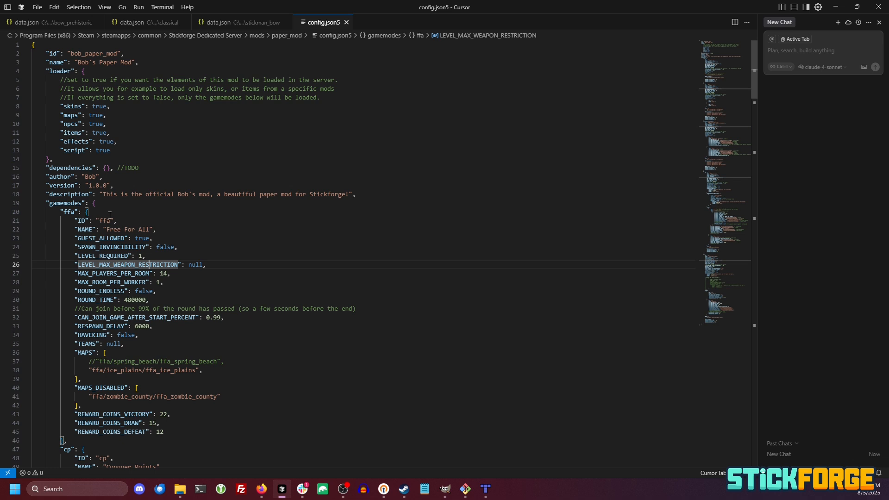
Look through all the gamemode definitions in config.json5, from ffa down to za, and return to the start of the file
scroll(136, 253, down, 3)
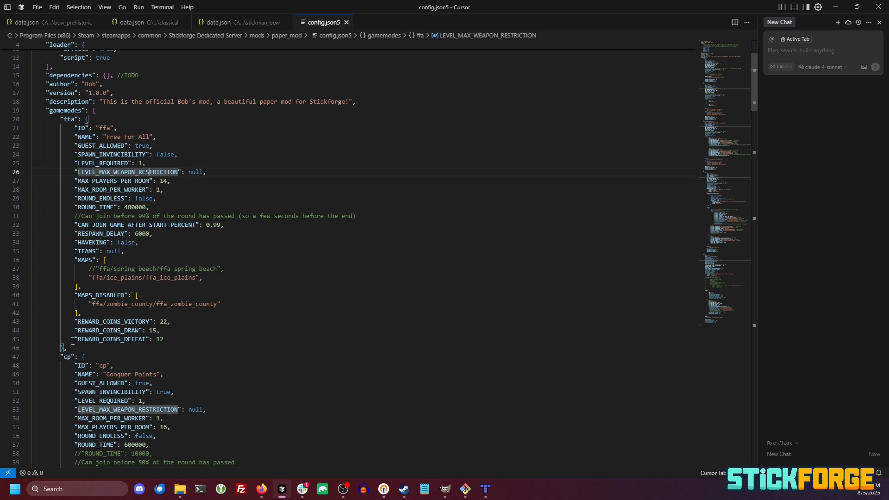
scroll(72, 342, down, 5)
scroll(79, 278, up, 10)
click(82, 204)
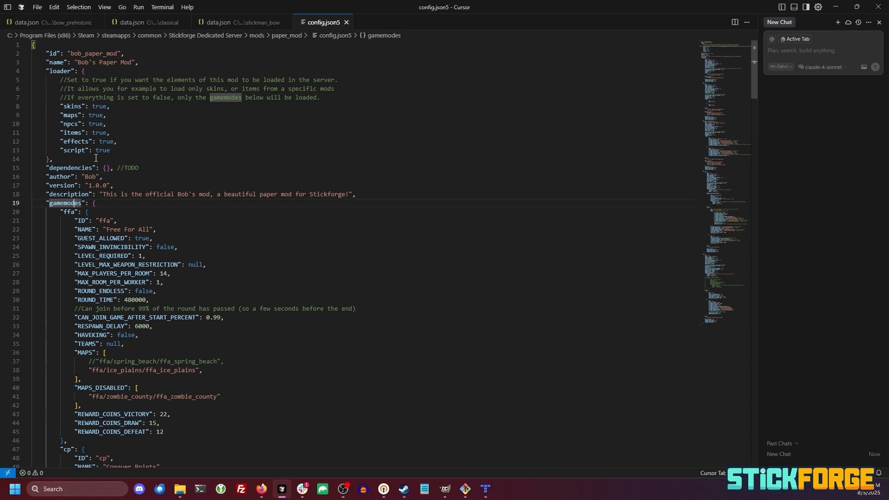
scroll(140, 183, down, 4)
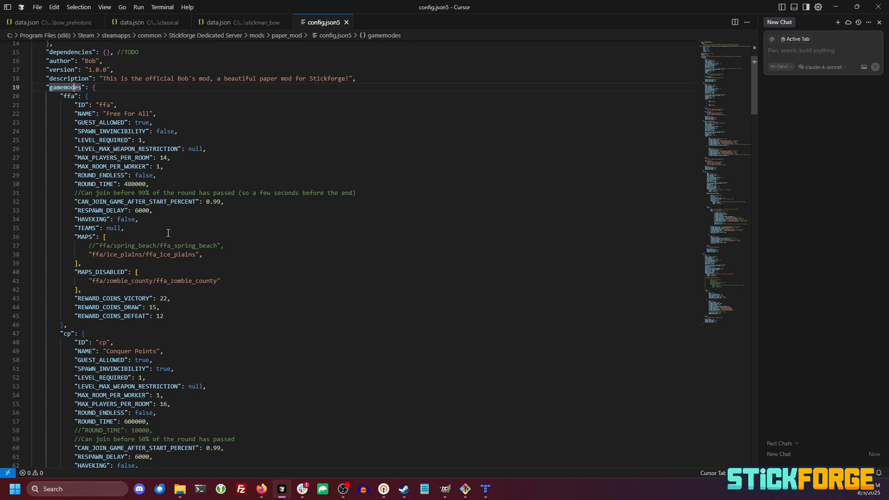
scroll(220, 281, down, 20)
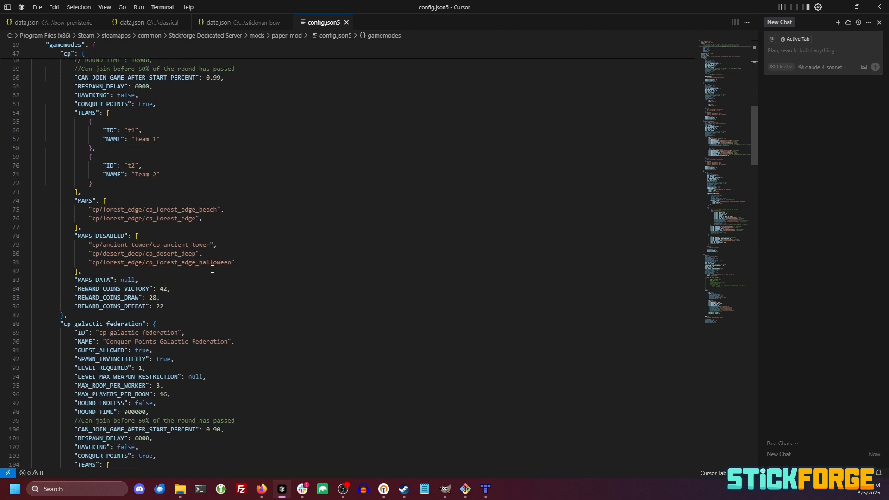
scroll(220, 283, down, 20)
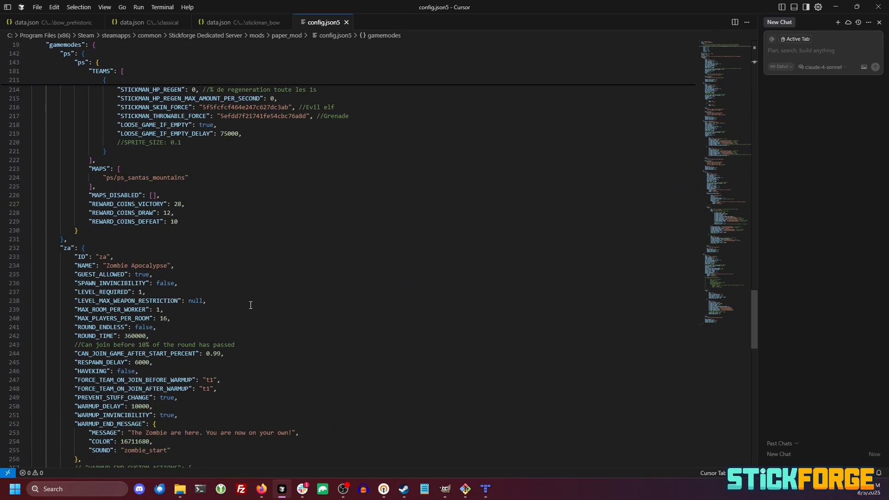
scroll(251, 305, down, 14)
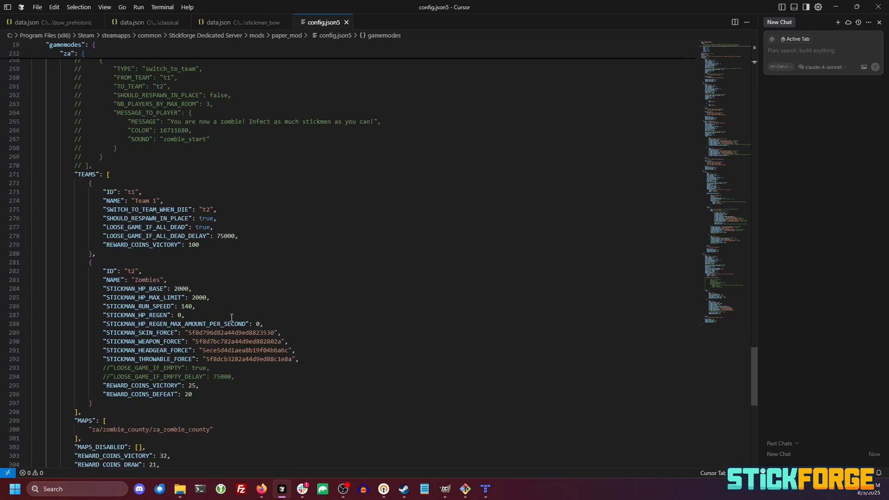
scroll(203, 435, down, 6)
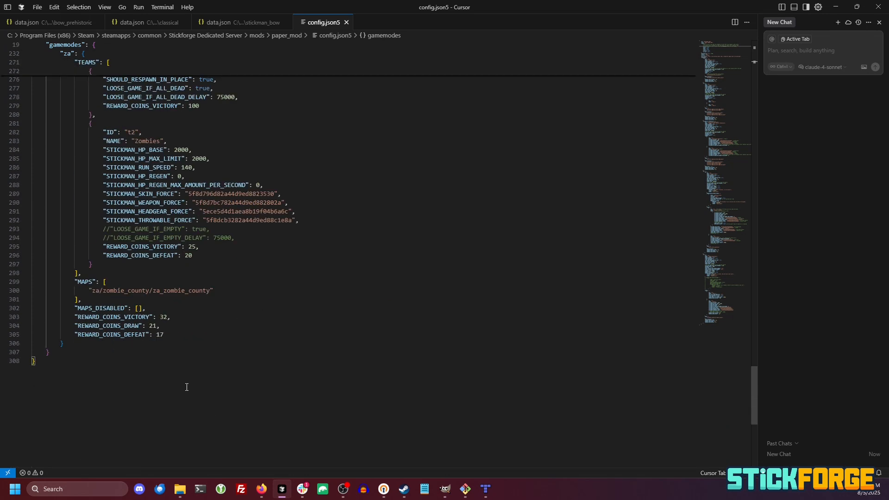
scroll(187, 387, up, 20)
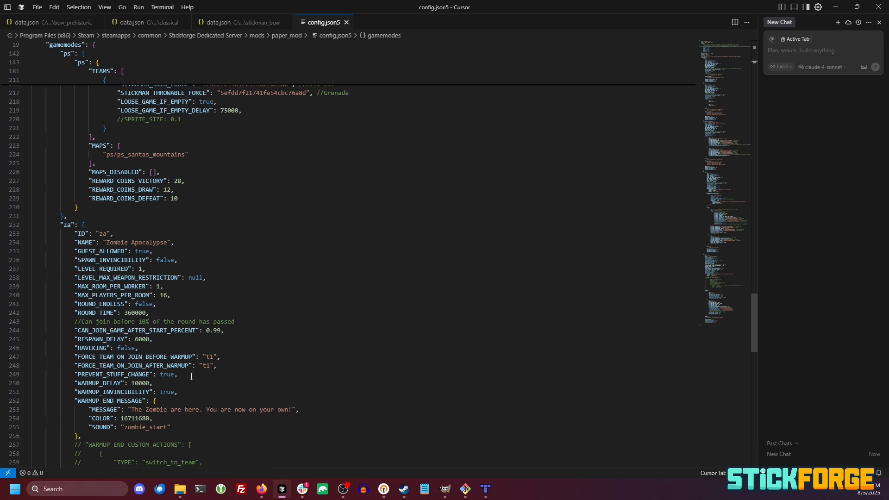
scroll(219, 385, up, 20)
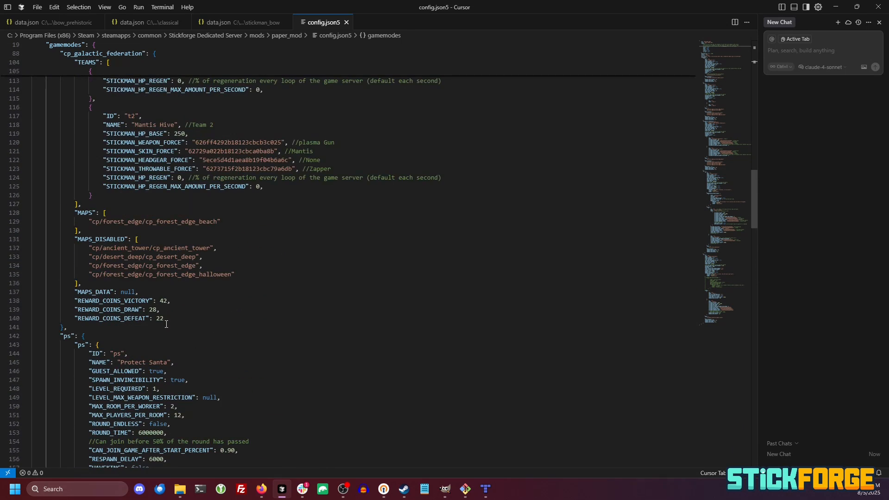
scroll(166, 324, up, 11)
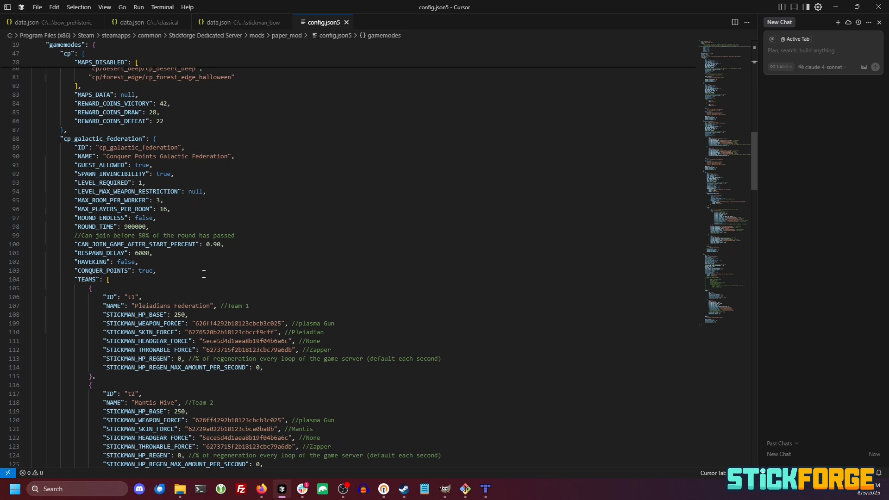
scroll(233, 246, up, 11)
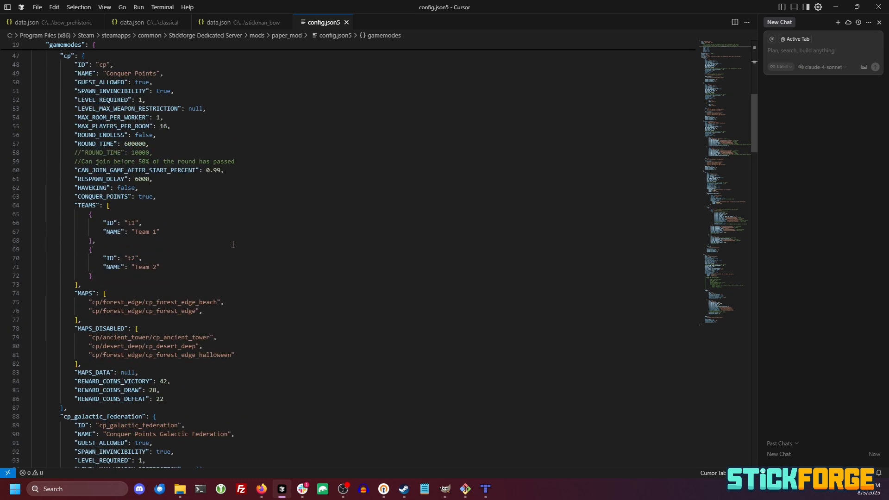
scroll(233, 246, up, 15)
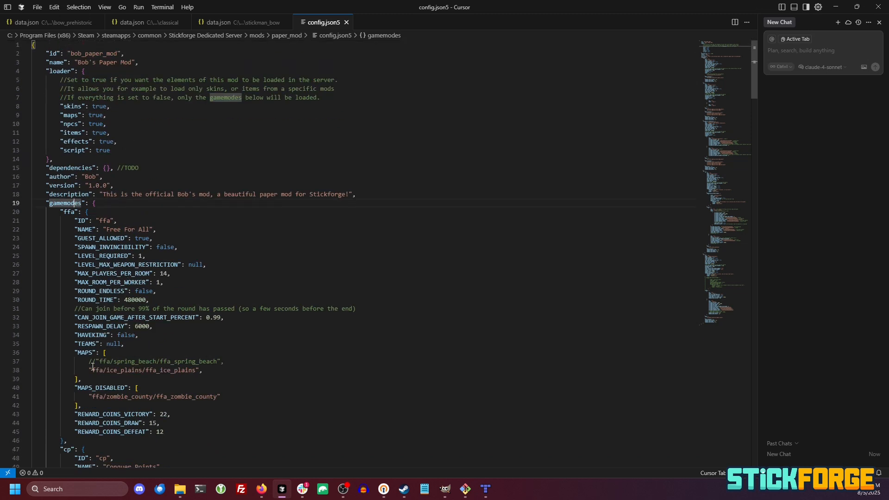
Examine the ffa gamemode block and where cp begins, including the late-join percentage, the map lists and the victory coin reward
scroll(94, 376, down, 3)
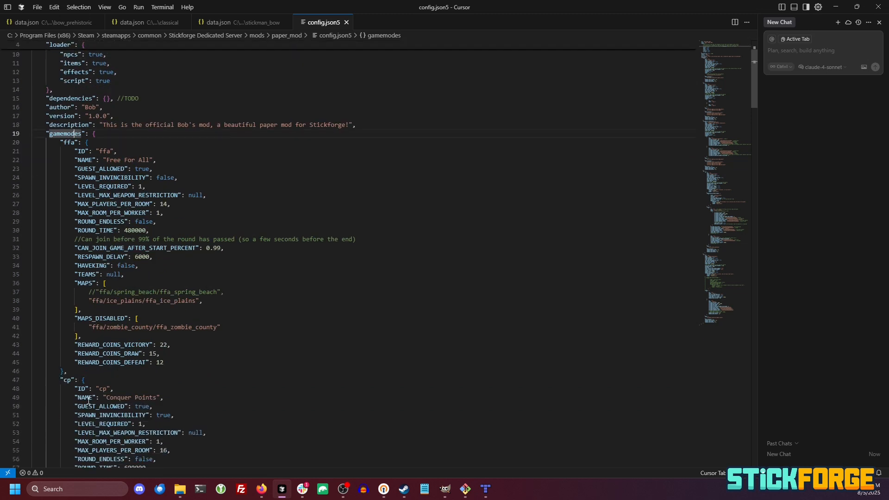
drag(102, 398, 154, 397)
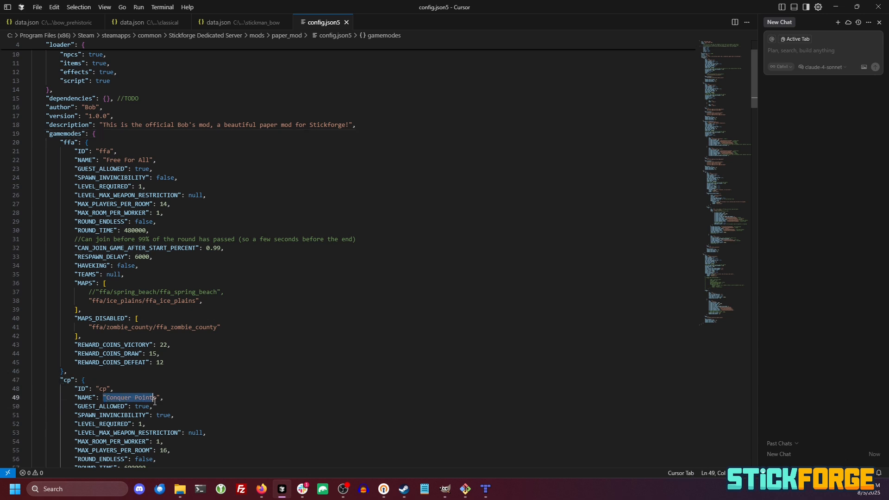
click(130, 371)
drag(126, 371, 30, 145)
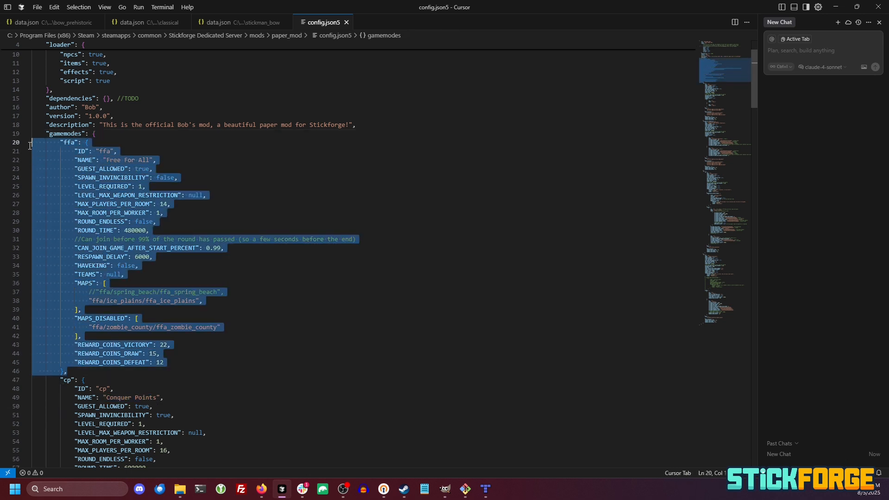
click(123, 344)
click(63, 372)
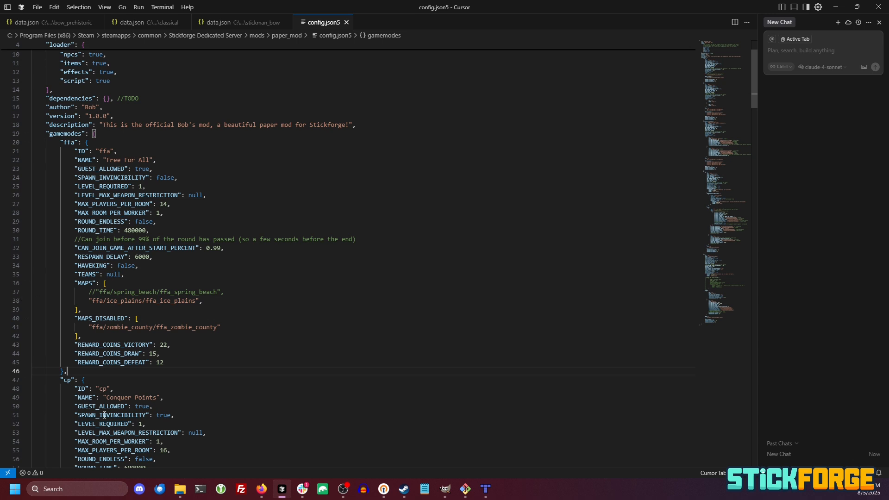
scroll(190, 263, up, 3)
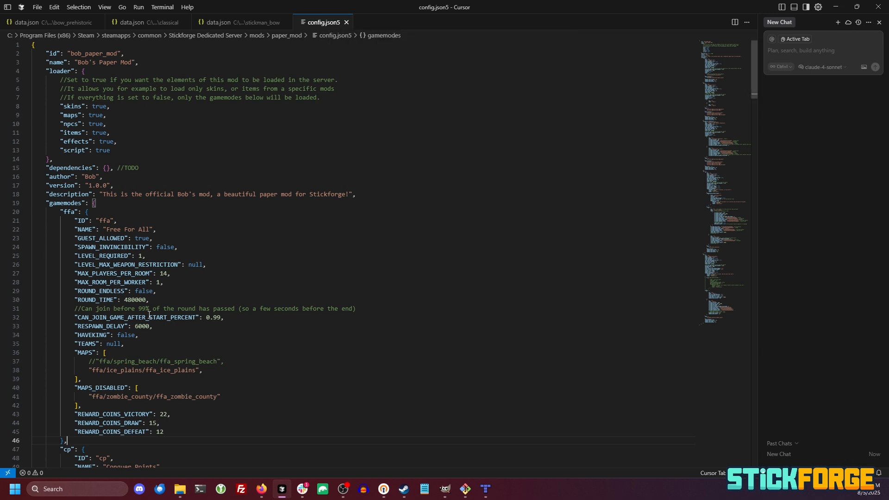
drag(68, 313, 225, 319)
click(80, 379)
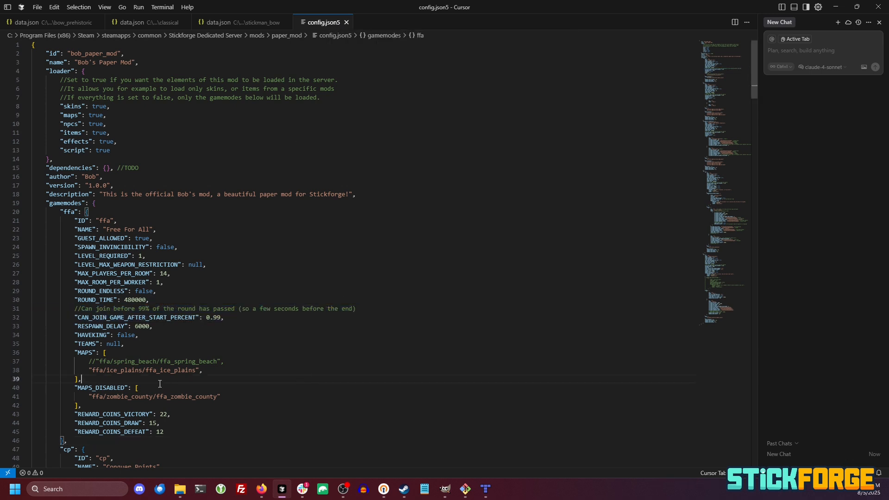
scroll(153, 355, down, 3)
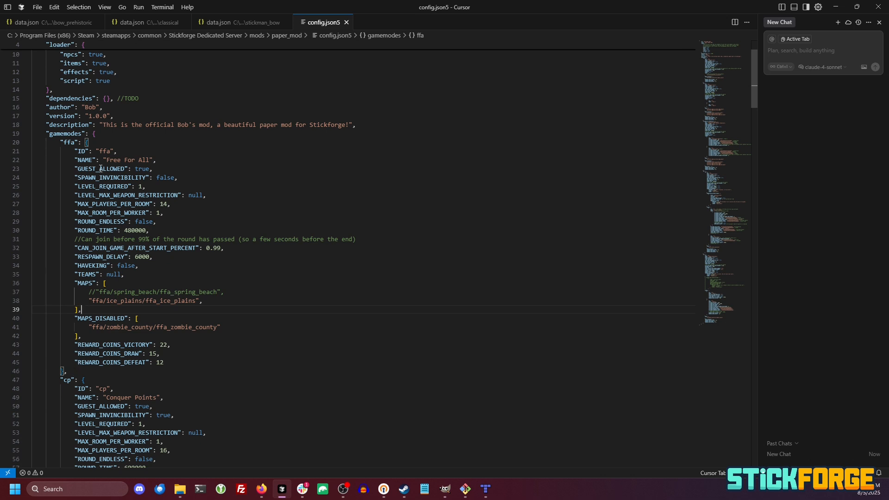
click(123, 238)
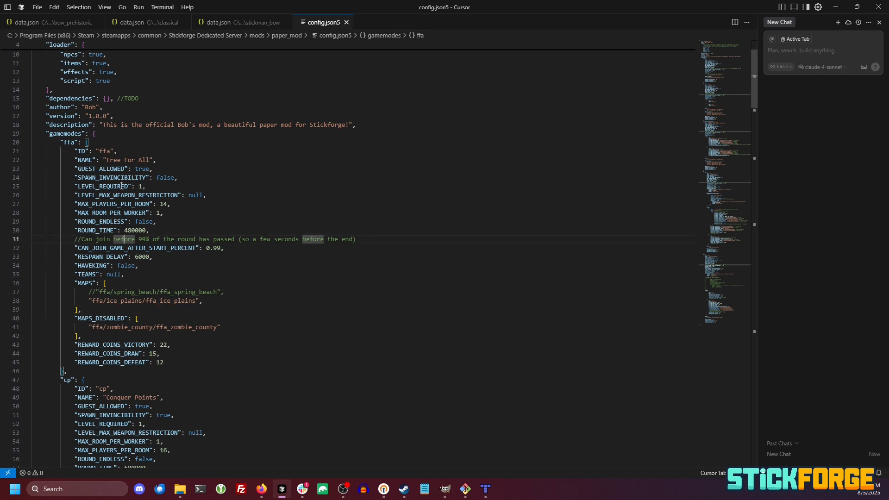
click(107, 142)
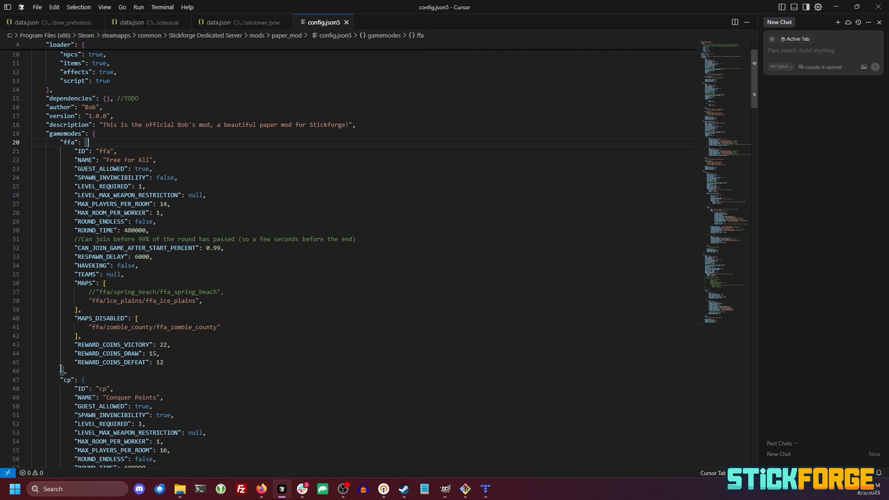
click(74, 344)
double_click(137, 341)
click(156, 345)
scroll(116, 256, down, 2)
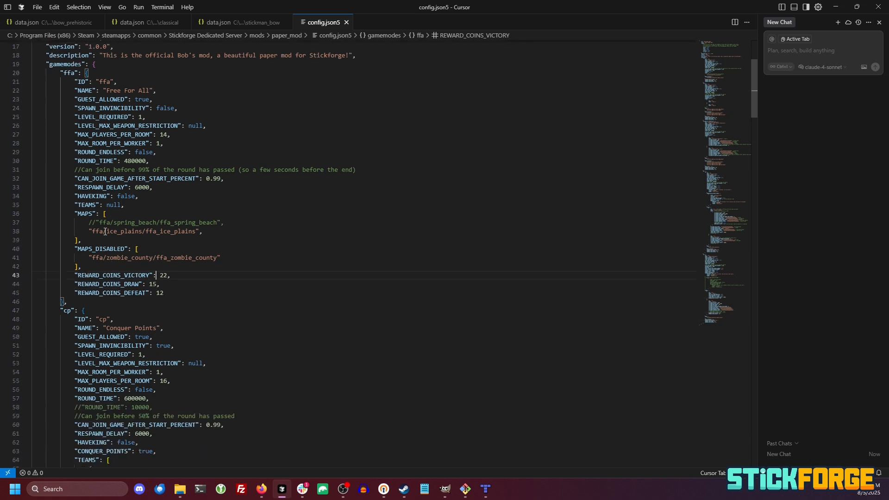
Collapse the cp, cp_galactic_federation, ps and za gamemode blocks in config.json5
click(26, 311)
click(26, 329)
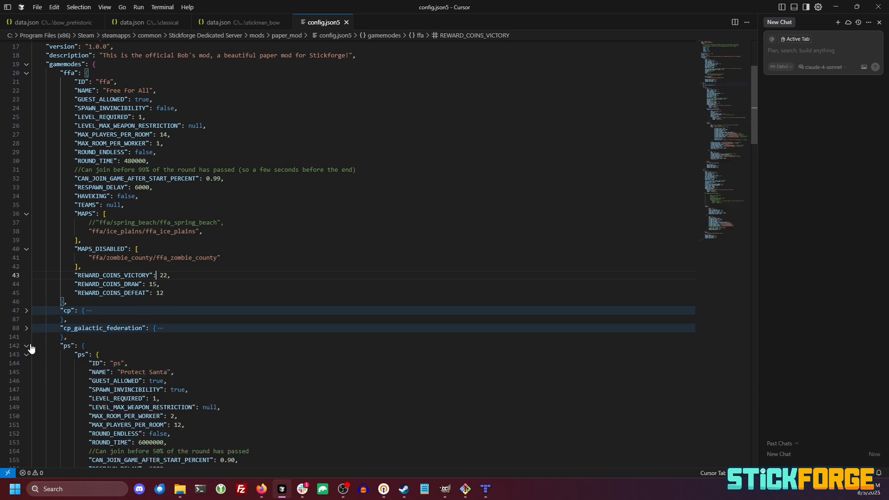
click(26, 347)
click(27, 365)
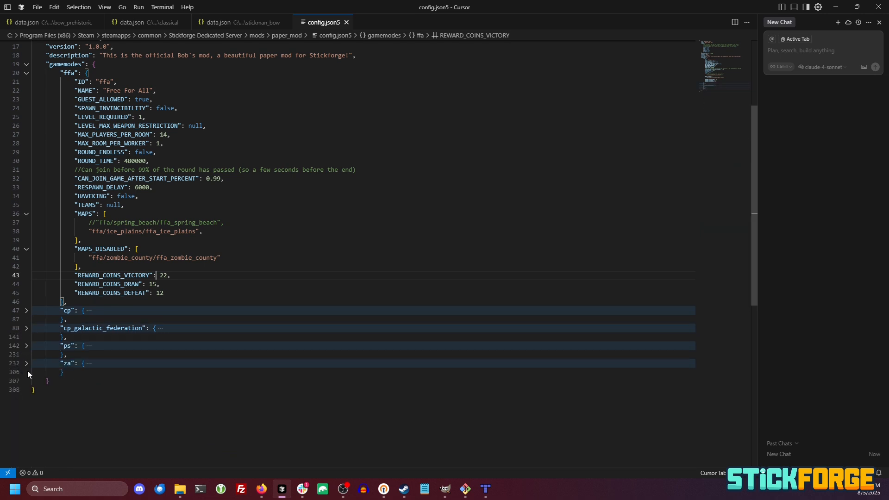
Delete the whole ffa gamemode block, including the empty line it leaves behind
drag(79, 372, 17, 77)
click(126, 305)
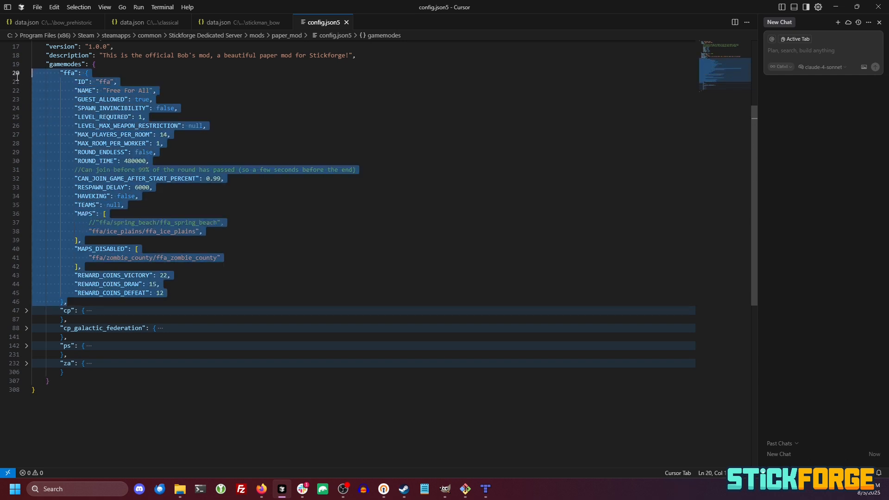
click(102, 249)
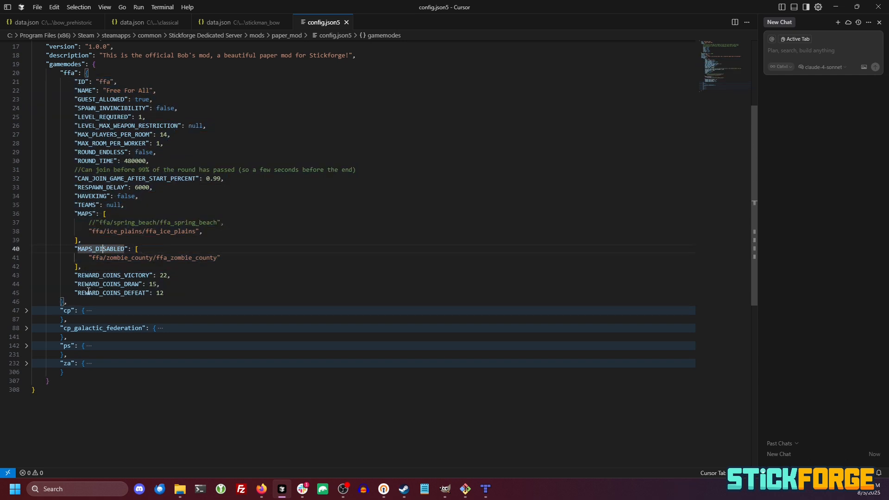
drag(77, 302, 28, 75)
key(BackSpace)
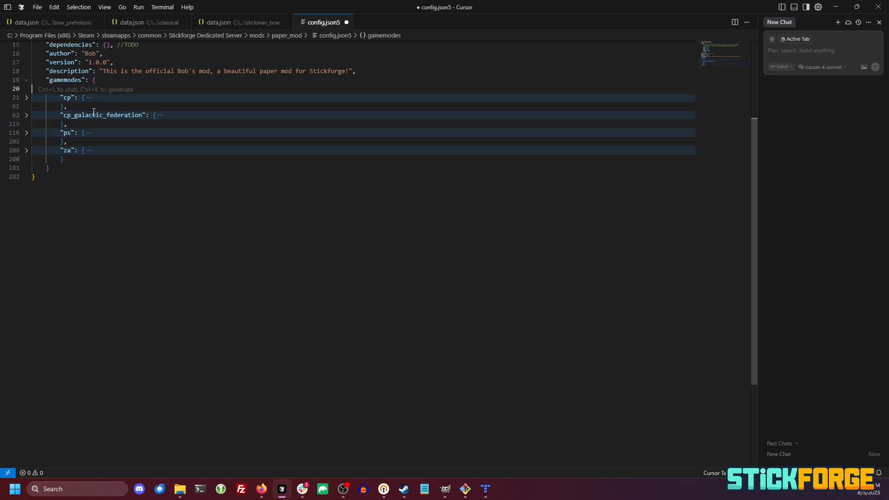
key(BackSpace)
Delete the cp_galactic_federation, ps and za gamemodes and the trailing comma after cp, leaving cp as the only gamemode
drag(71, 158, 31, 114)
key(BackSpace)
key(BackSpace)
key(BackSpace)
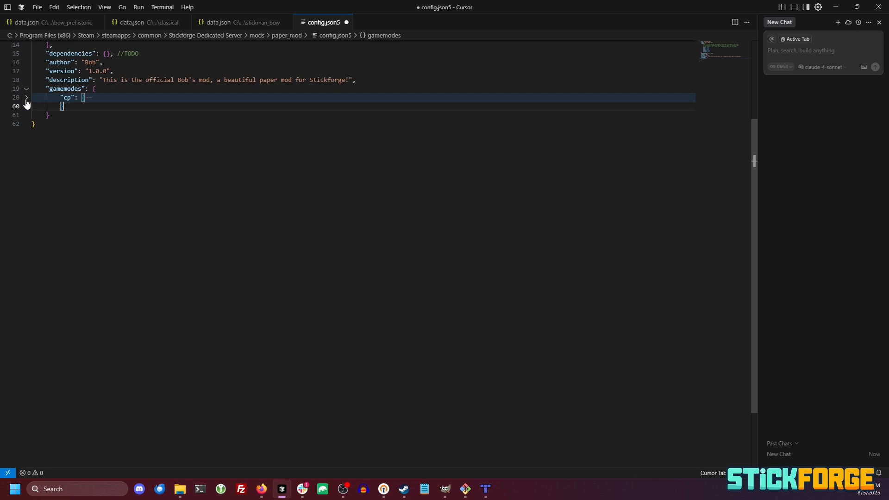
Expand the cp gamemode and examine its key under gamemodes together with the settings it contains
click(26, 98)
scroll(82, 361, down, 4)
scroll(97, 170, up, 6)
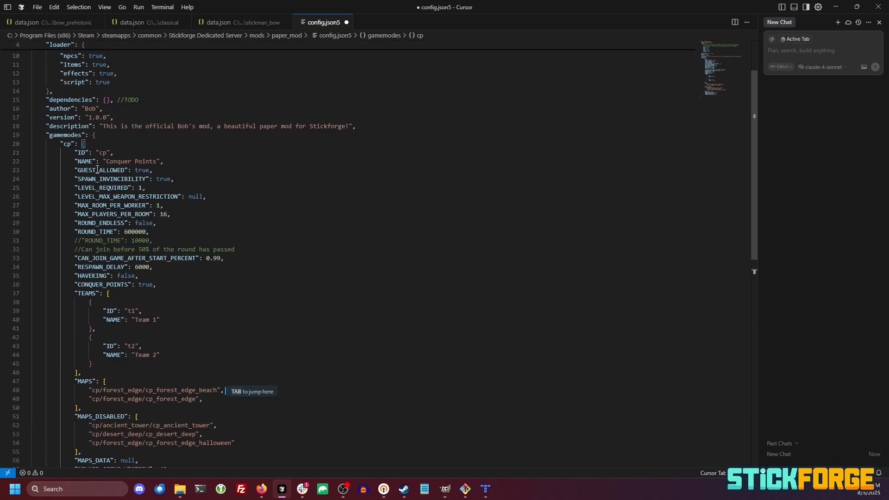
double_click(79, 135)
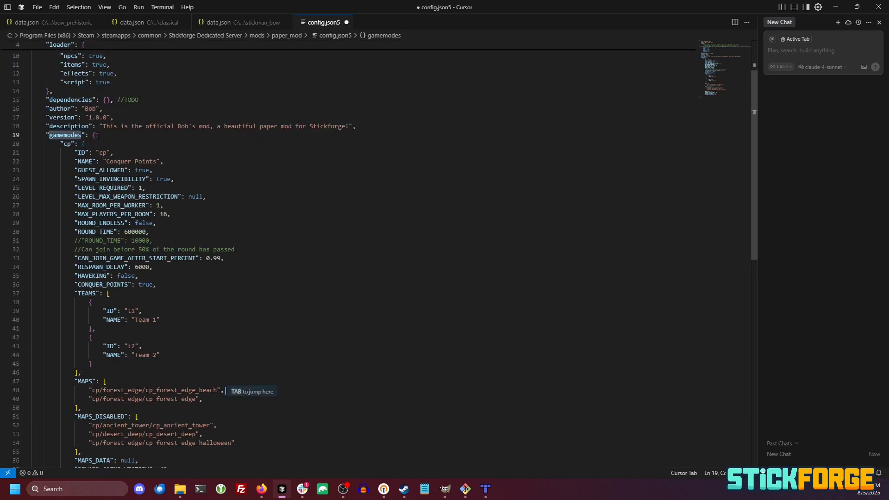
click(85, 144)
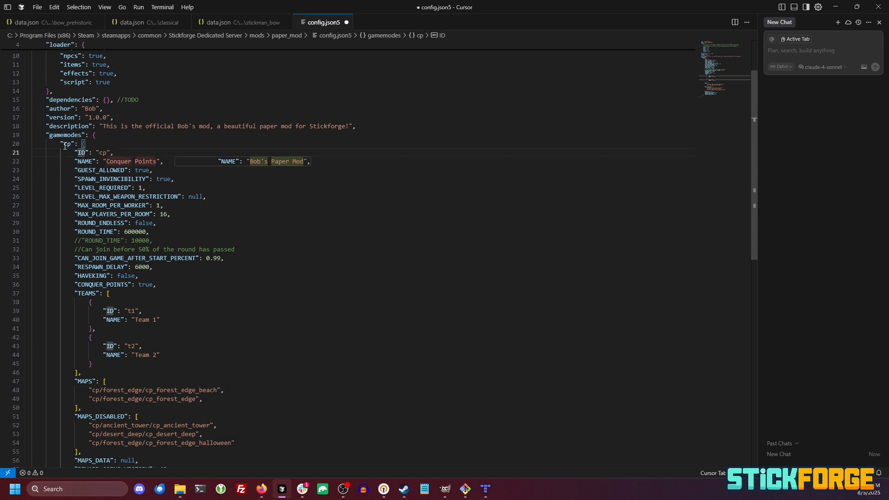
double_click(66, 144)
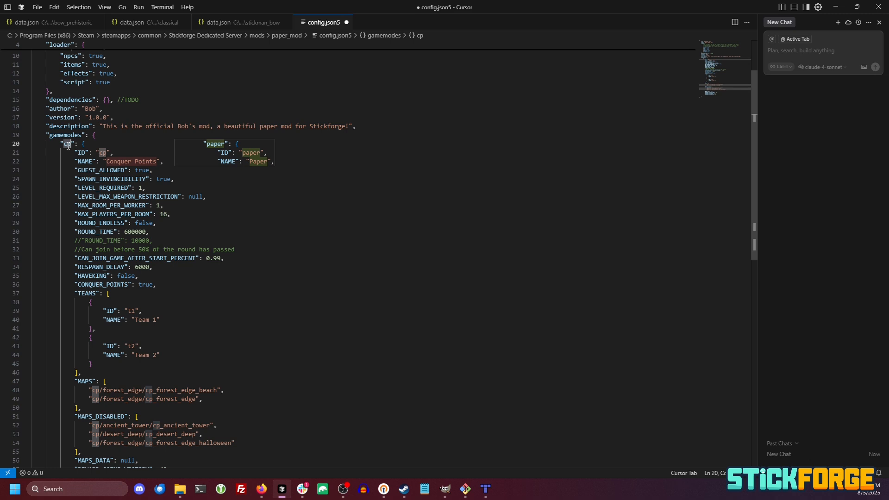
click(144, 187)
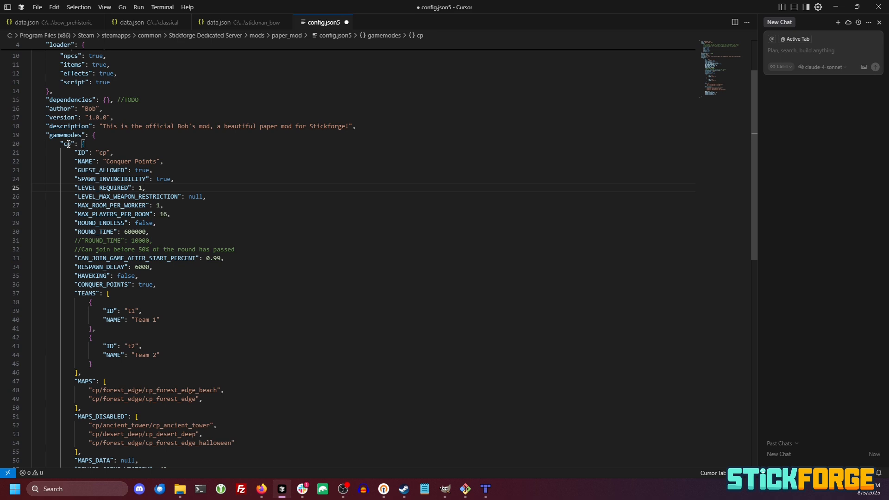
scroll(286, 239, up, 3)
scroll(239, 246, down, 4)
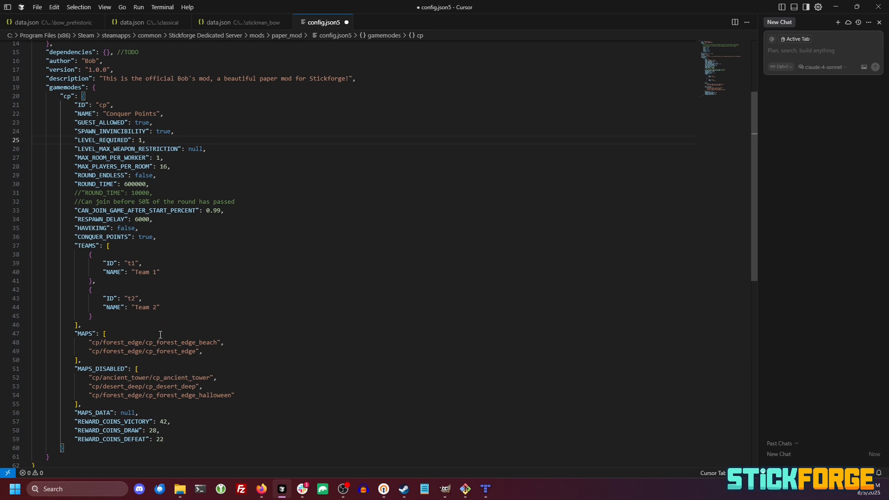
Examine cp's key, name, late-join setting and its comment, teams, and the MAPS and MAPS_DISABLED lists
scroll(97, 186, up, 3)
double_click(72, 165)
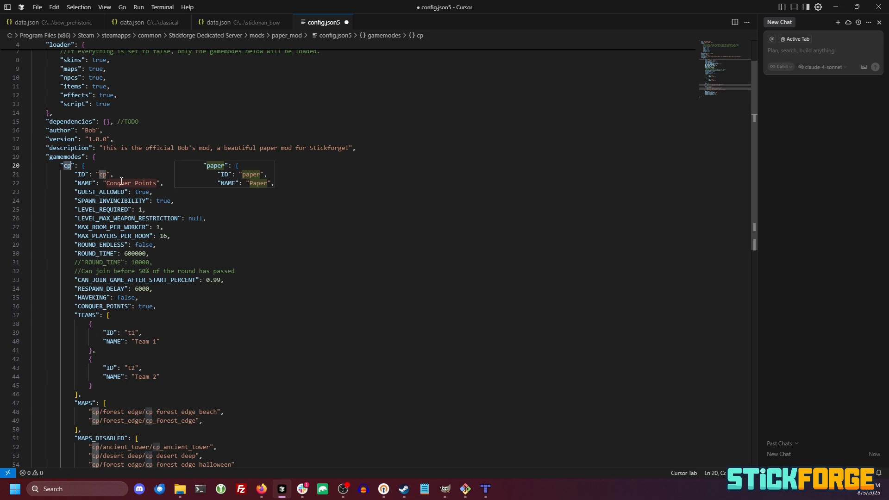
click(120, 184)
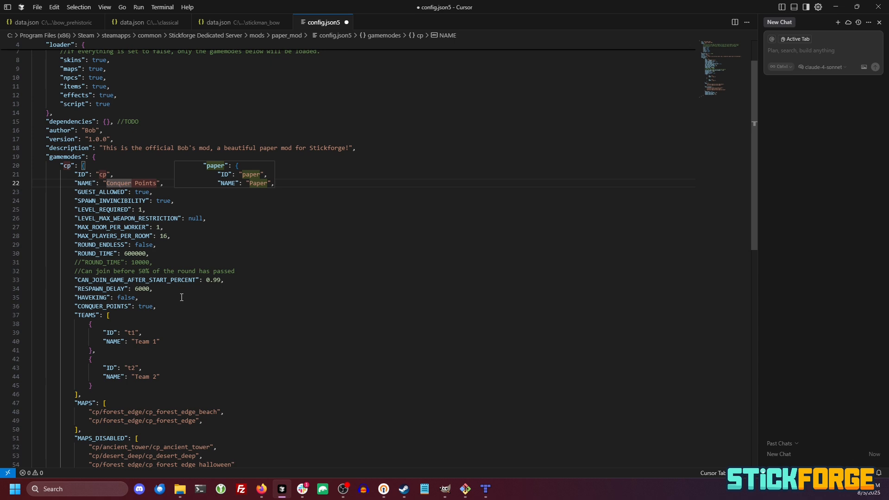
double_click(165, 280)
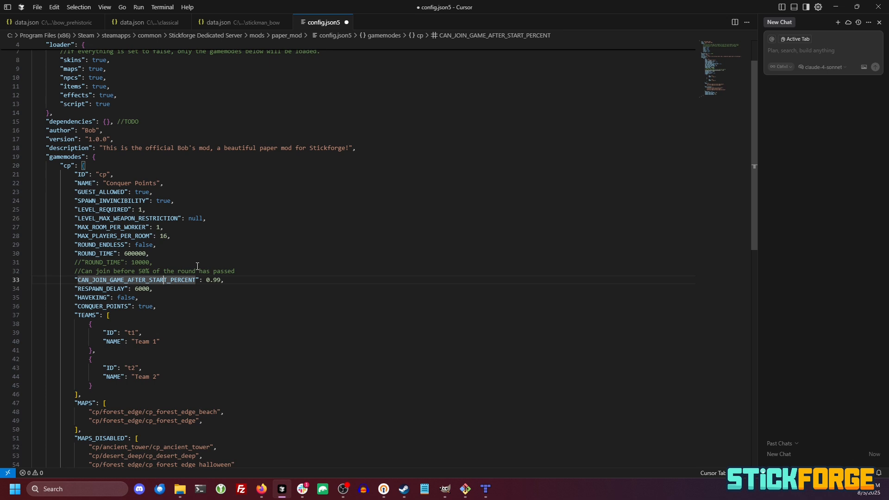
click(179, 272)
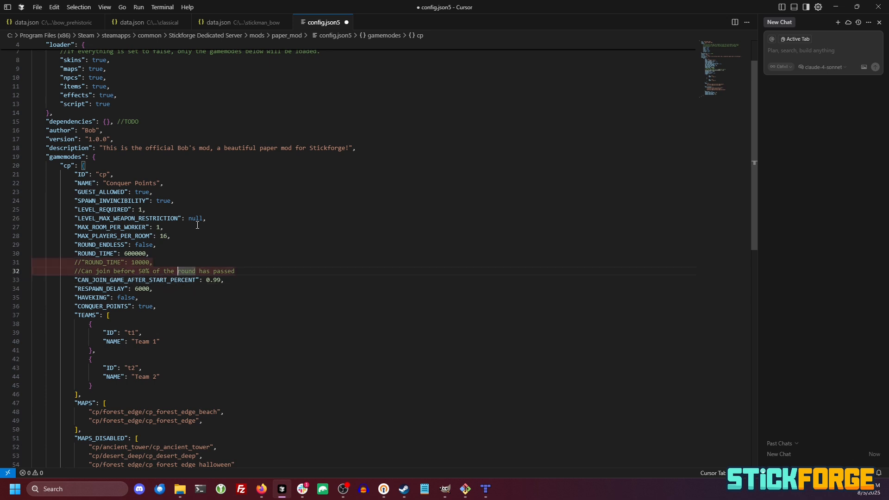
click(156, 174)
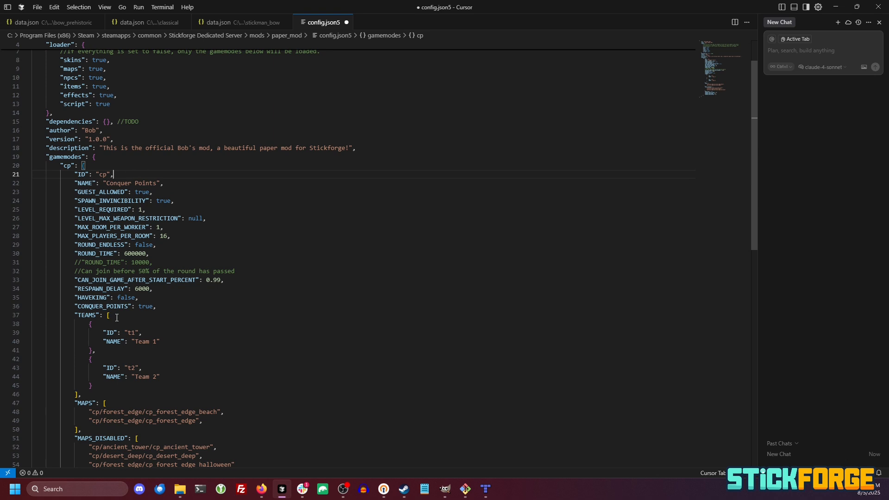
scroll(117, 318, down, 5)
scroll(104, 399, up, 2)
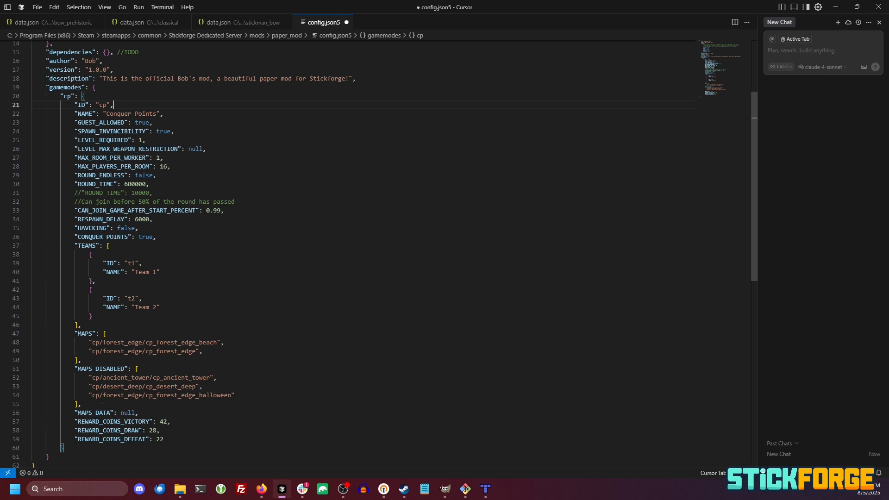
double_click(84, 333)
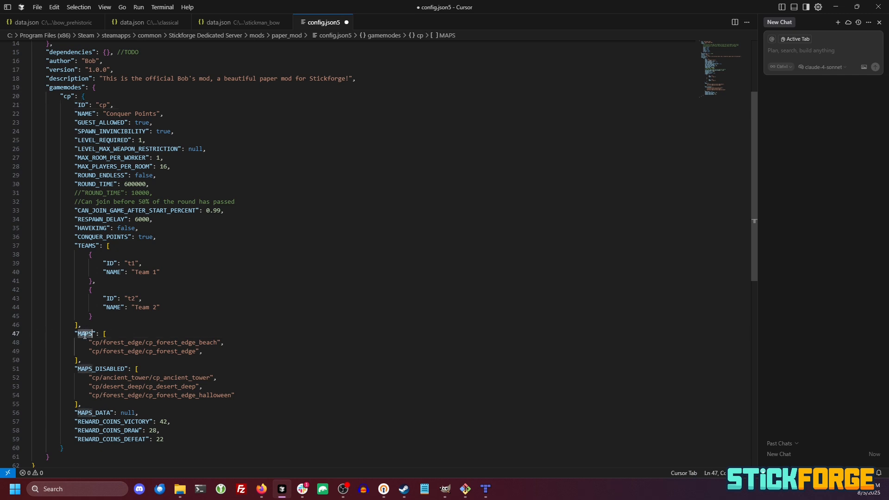
scroll(85, 334, up, 5)
scroll(94, 371, down, 6)
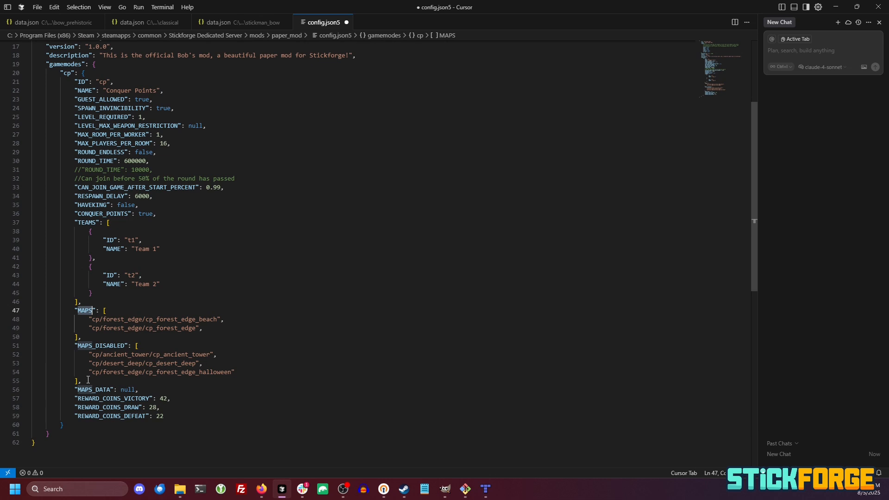
Try removing the entire MAPS_DISABLED list from the cp gamemode, and undo the removal
drag(88, 380, 23, 337)
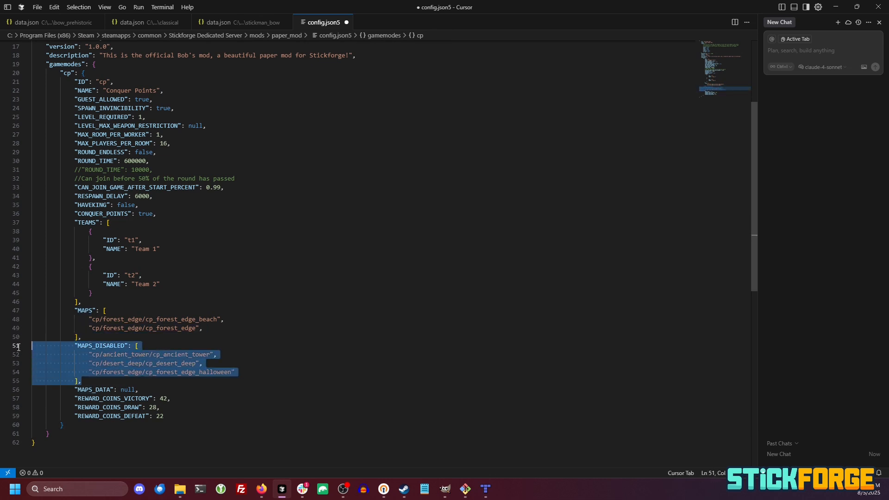
key(Delete)
key(BackSpace)
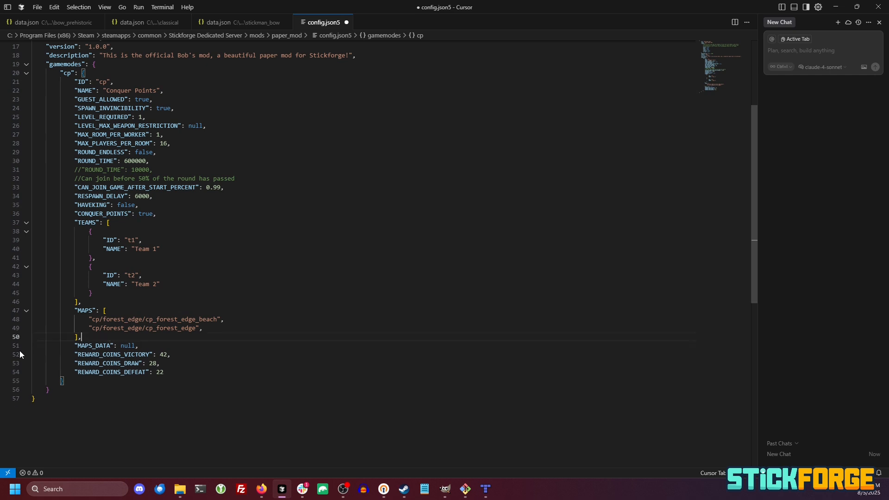
click(97, 303)
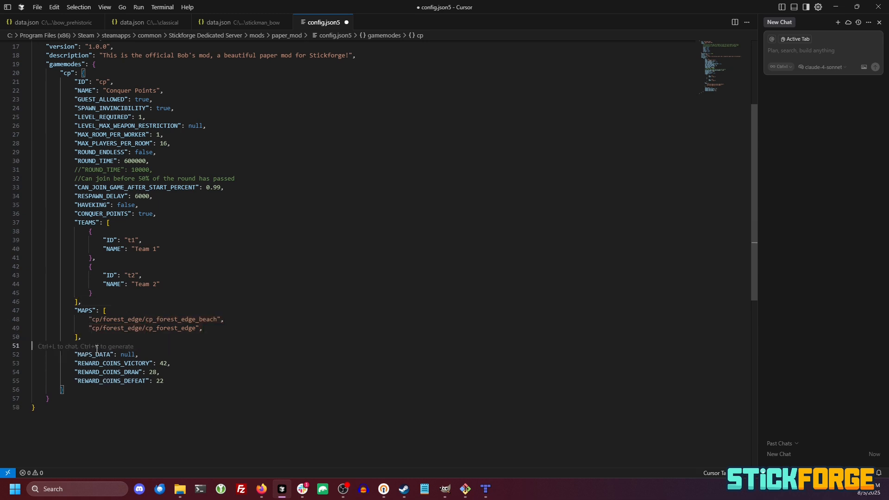
key(ctrl+z)
Delete the ancient_tower, desert_deep and forest_edge_halloween entries from cp's MAPS_DISABLED list, keeping the list empty
click(89, 355)
shift+click(252, 371)
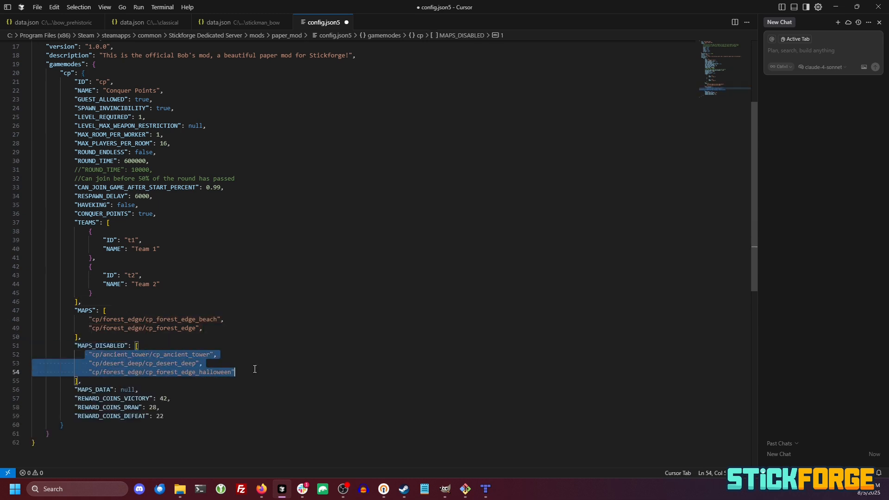
key(BackSpace)
key(BackSpace)
double_click(105, 346)
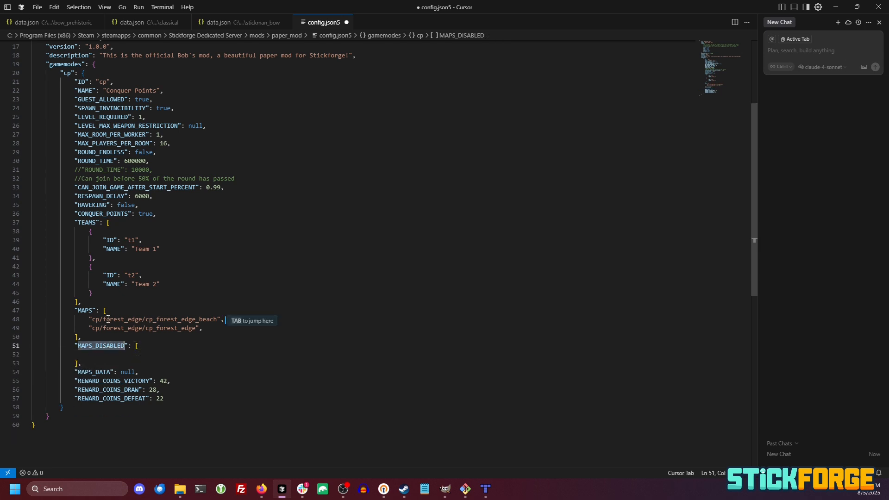
Examine the path entries in cp's MAPS list and locate the matching cp folder inside sf_base's maps folder in File Explorer
key(Tab)
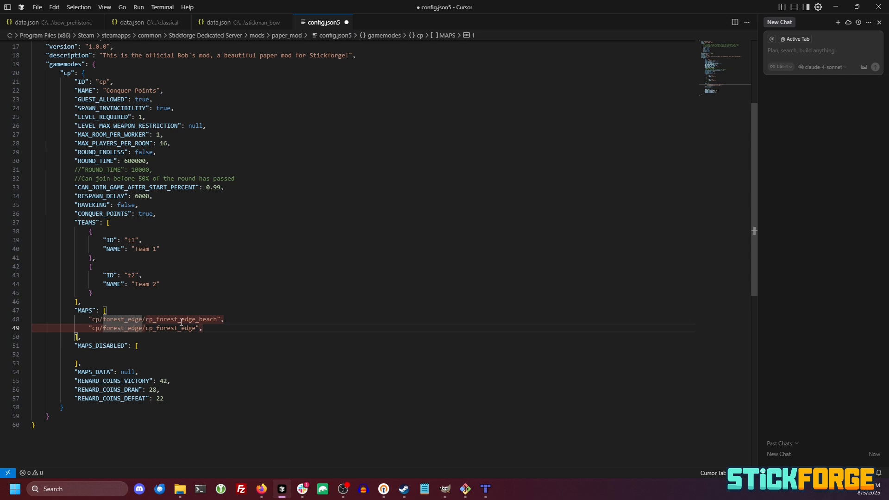
click(206, 308)
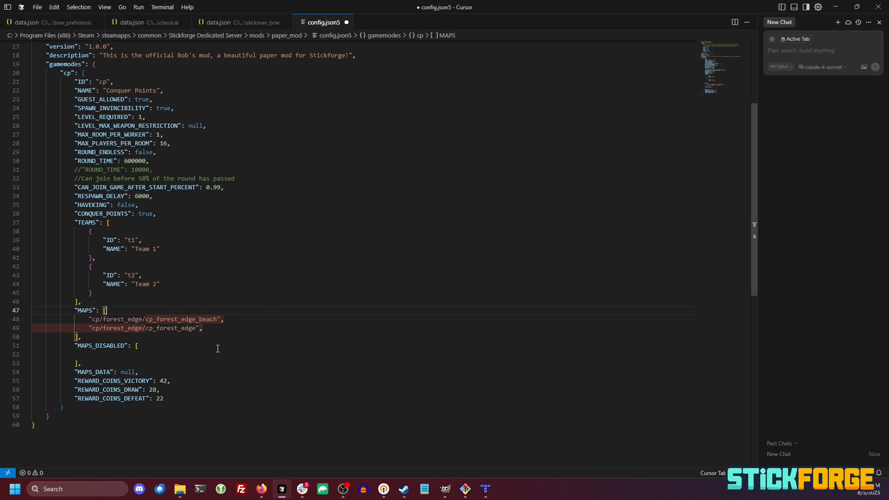
click(220, 328)
click(95, 320)
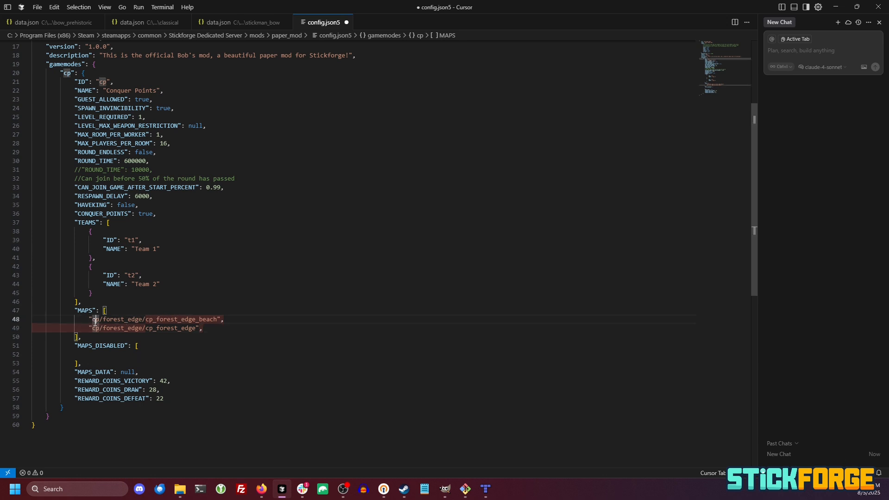
click(101, 319)
mouse_move(179, 489)
click(223, 441)
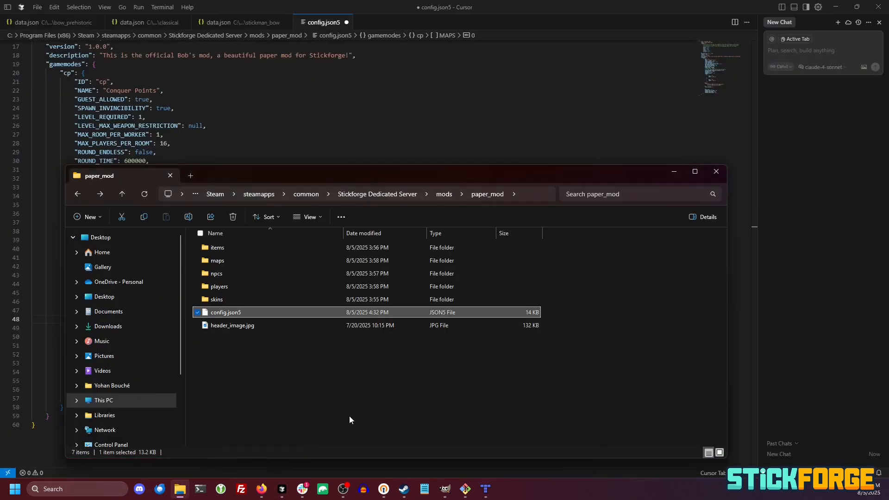
drag(285, 176, 474, 179)
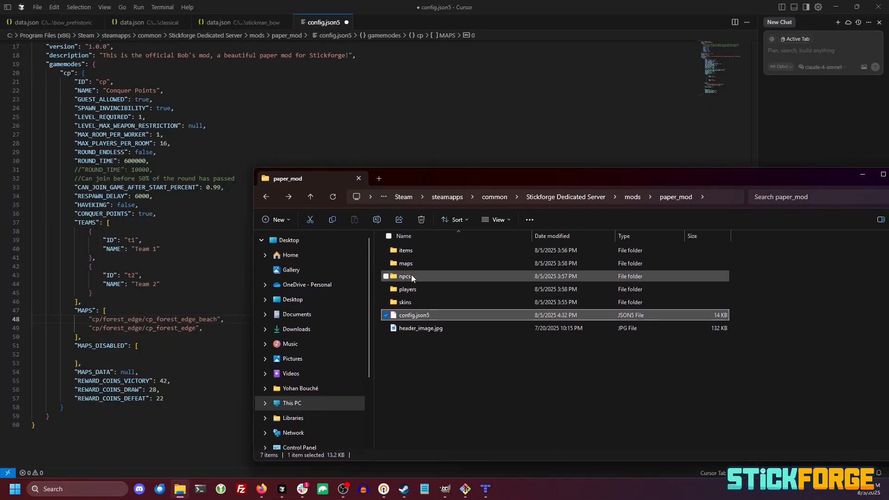
click(634, 198)
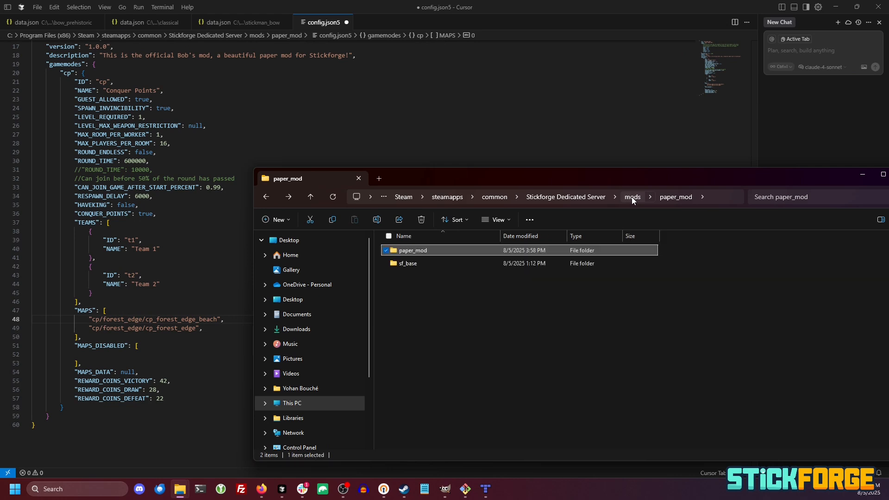
double_click(424, 265)
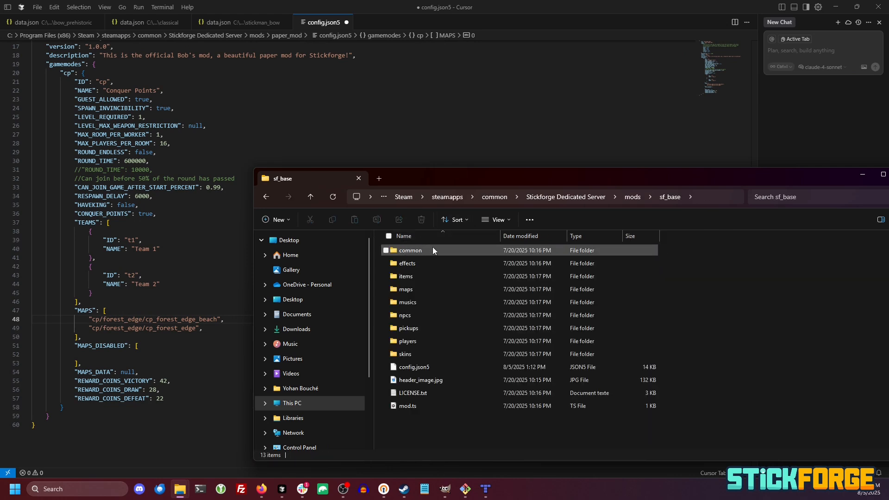
click(411, 294)
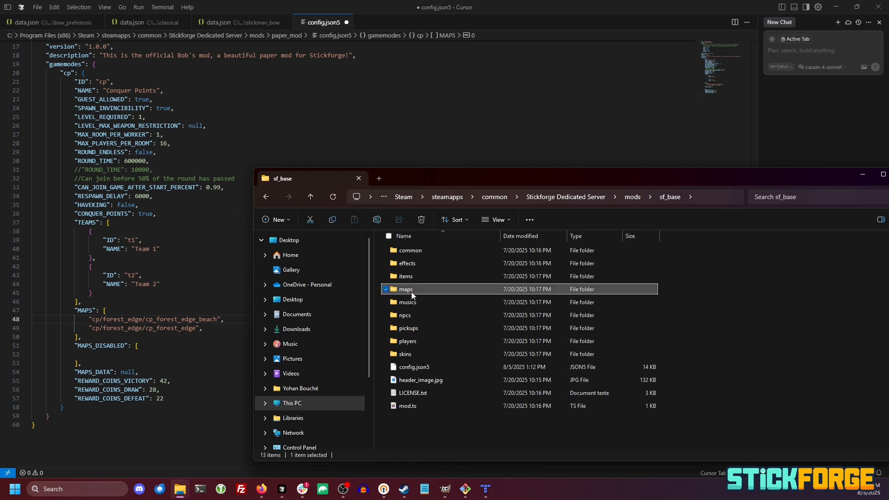
double_click(411, 292)
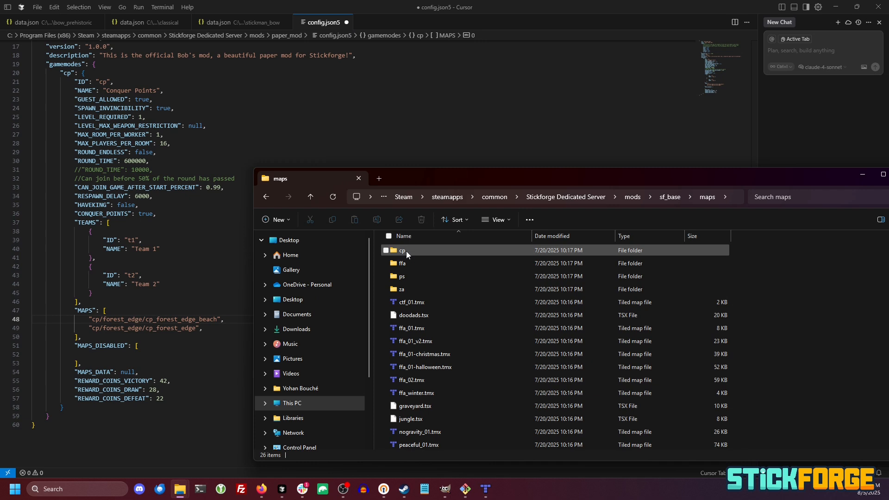
mouse_move(407, 251)
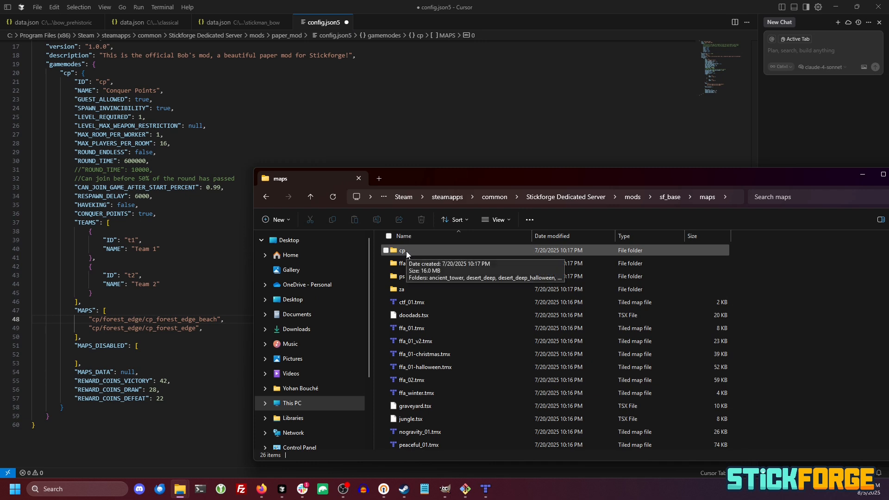
Open the cp/forest_edge folder in sf_base's maps and locate the cp_forest_edge.tmx file that the MAPS path refers to
double_click(406, 251)
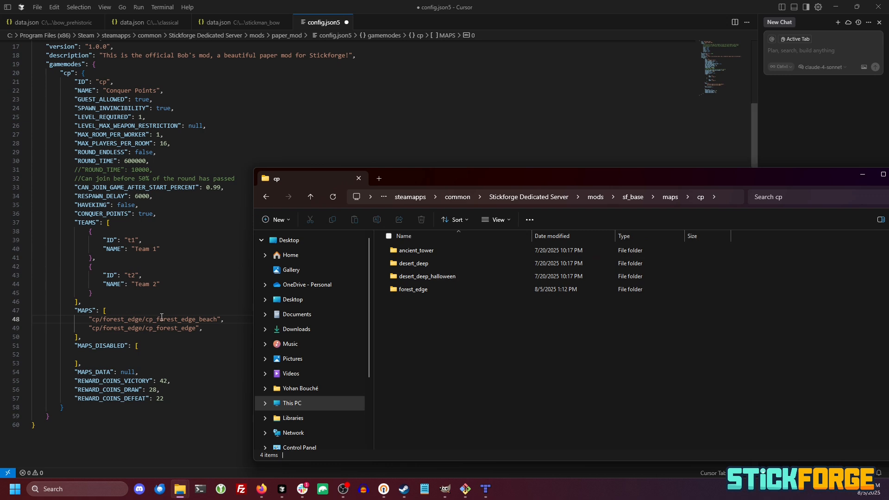
double_click(427, 290)
click(440, 277)
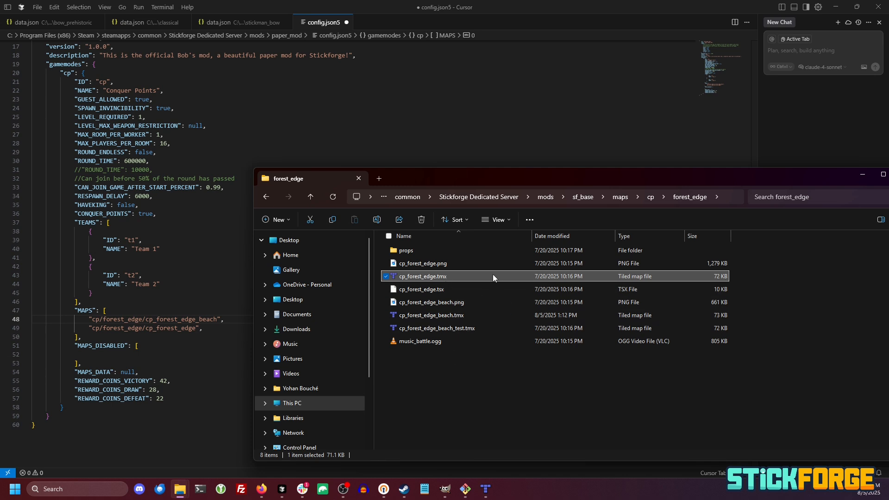
Go to paper_mod's maps folder and create a new folder named cp in it
key(alt+Left)
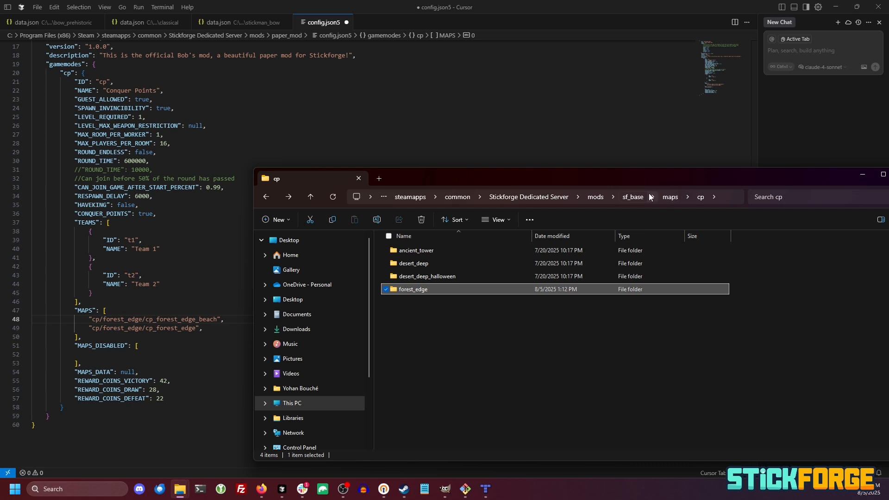
click(633, 198)
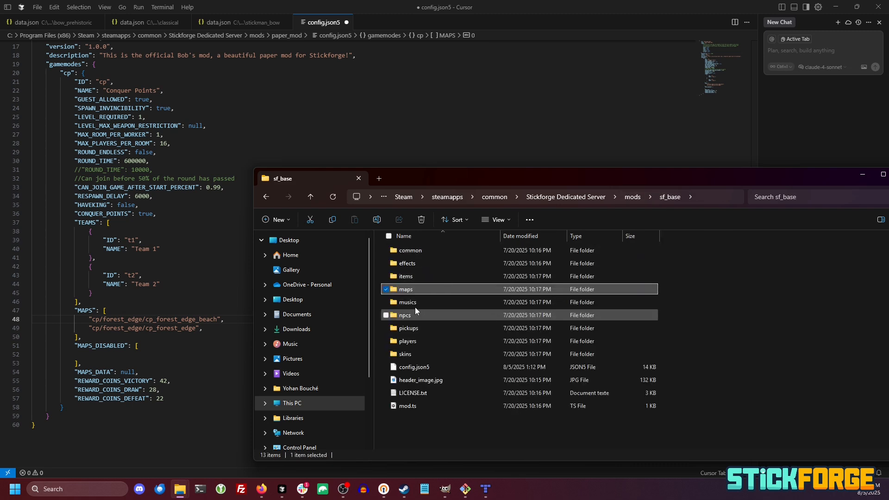
click(633, 197)
double_click(454, 248)
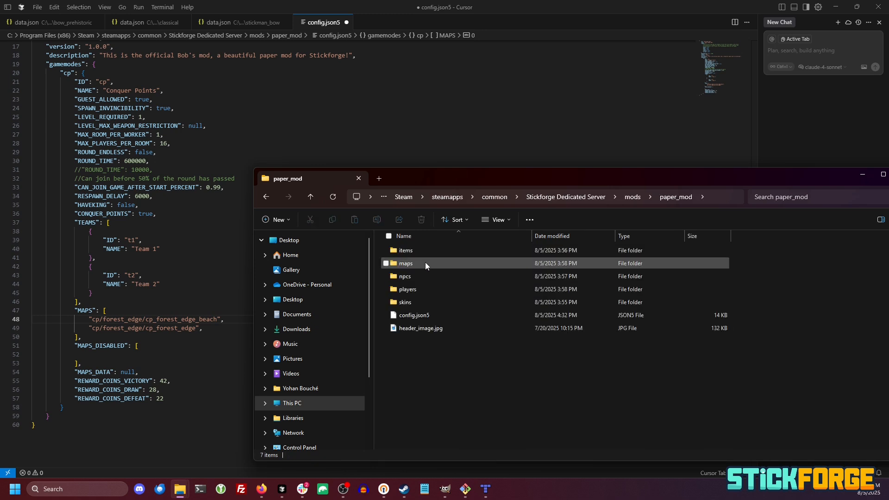
double_click(425, 262)
click(273, 219)
click(303, 246)
text(cp)
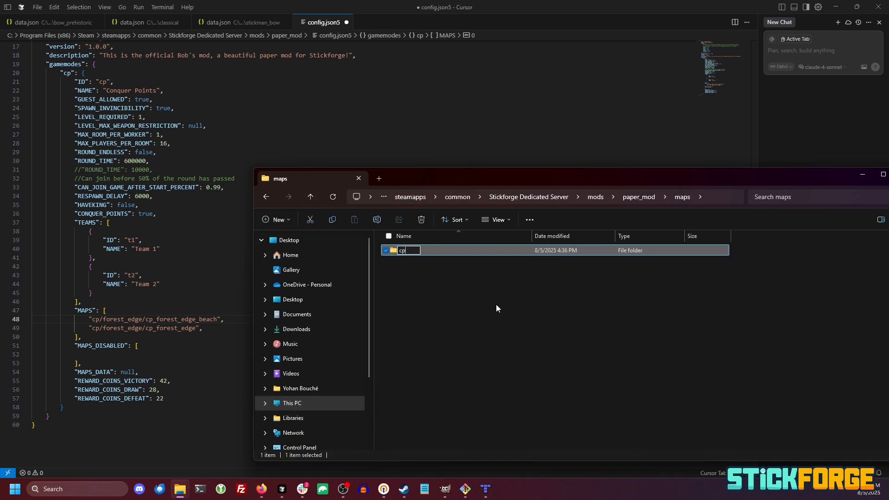
key(Return)
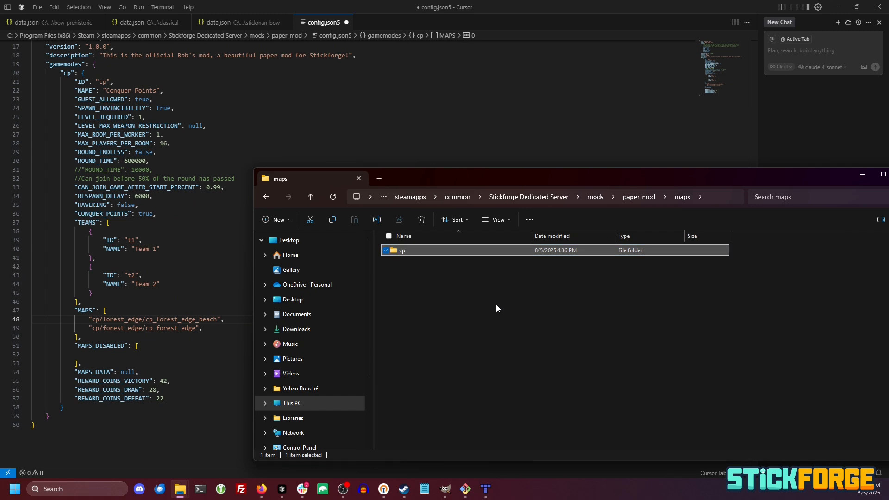
Create a folder named paper_world inside paper_mod's maps/cp folder and open it
double_click(406, 252)
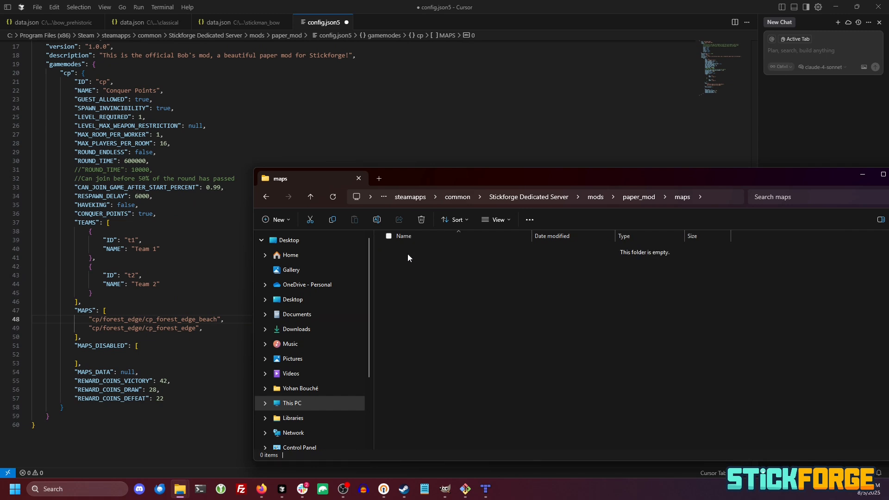
right_click(455, 295)
click(446, 291)
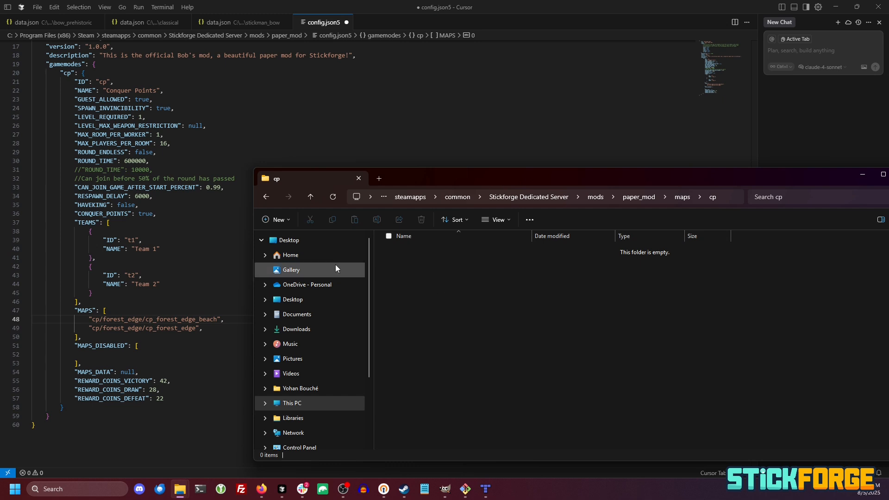
click(279, 222)
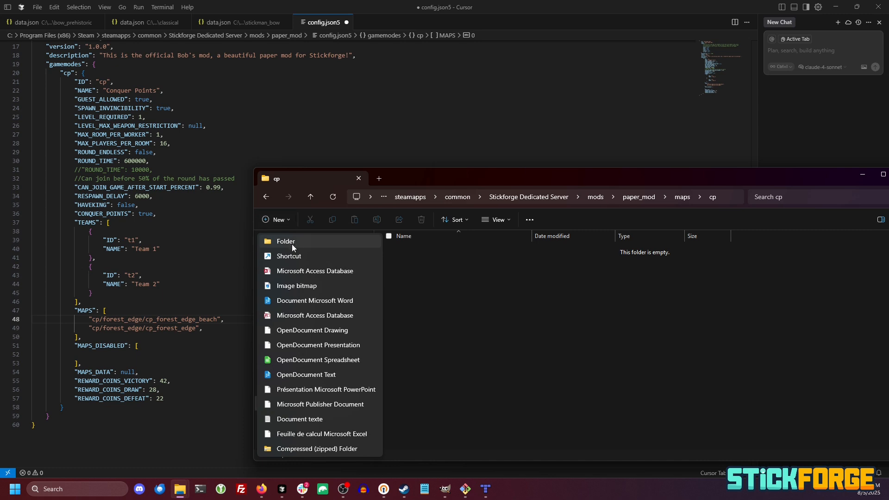
click(292, 242)
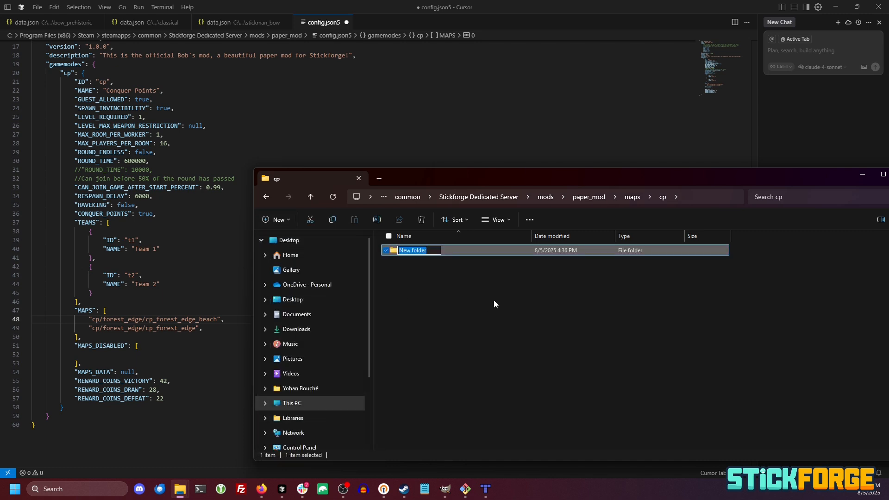
text(paper_world)
key(Return)
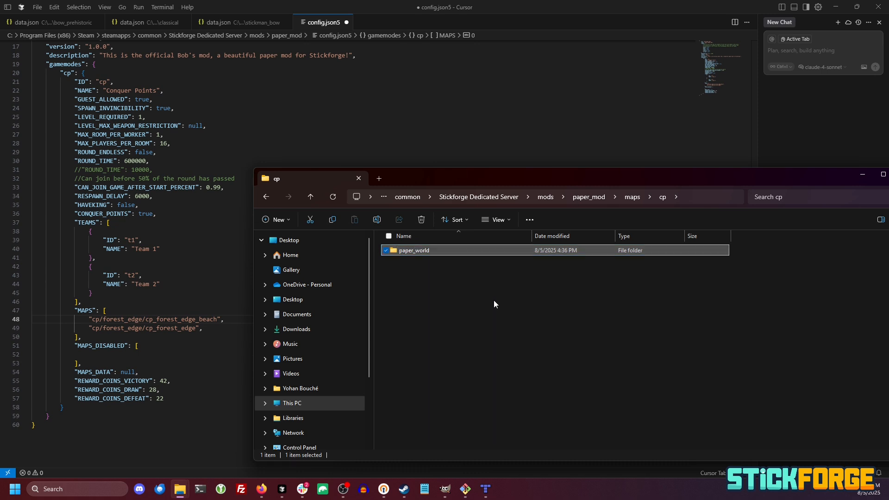
double_click(441, 254)
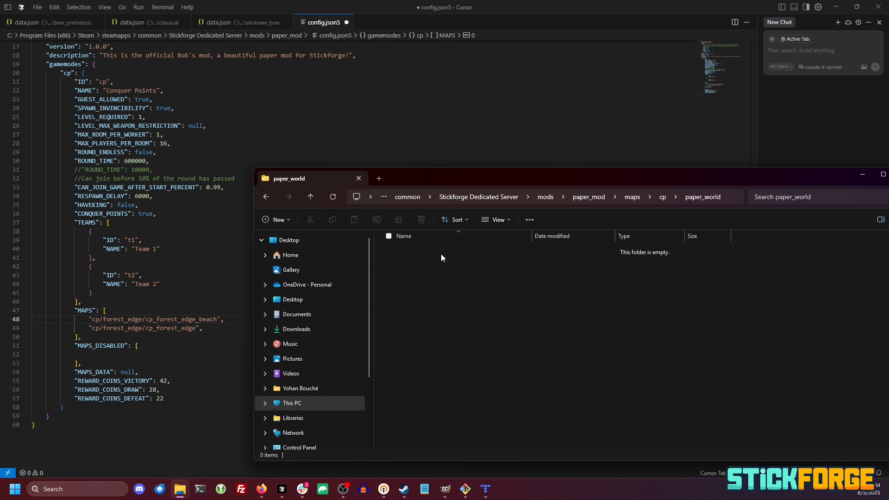
Switch to Cursor and change the first entry of cp's MAPS list to "cp/paper_world/cp_paper_world"
double_click(110, 321)
text(paper)
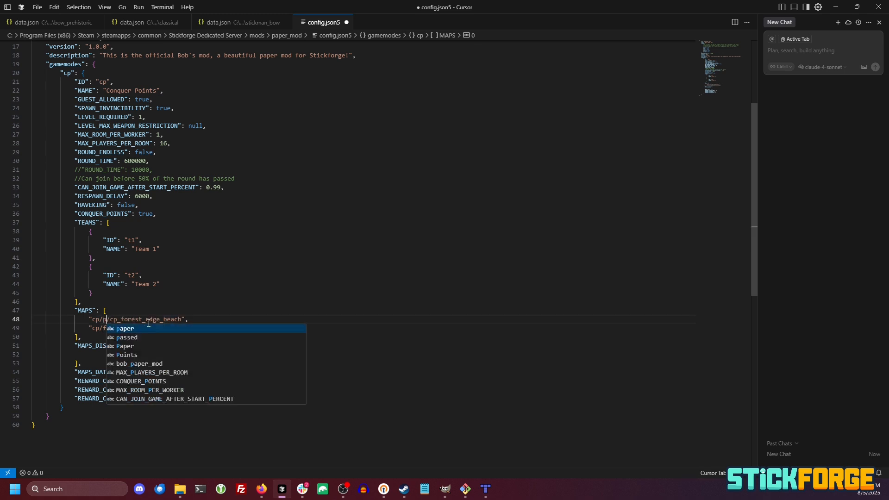
text(_world)
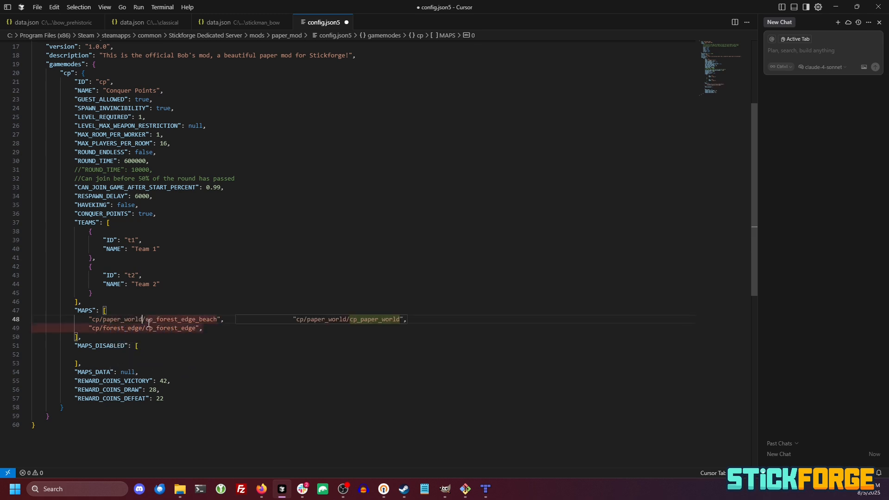
double_click(179, 319)
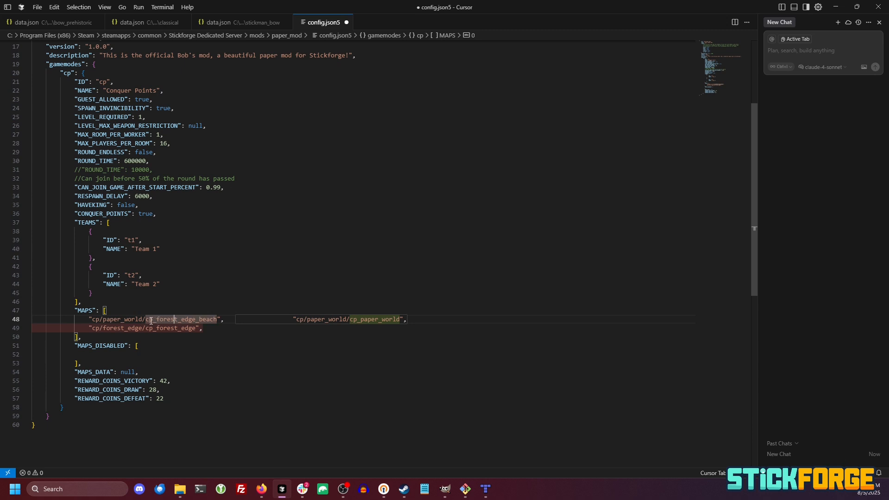
mouse_move(351, 318)
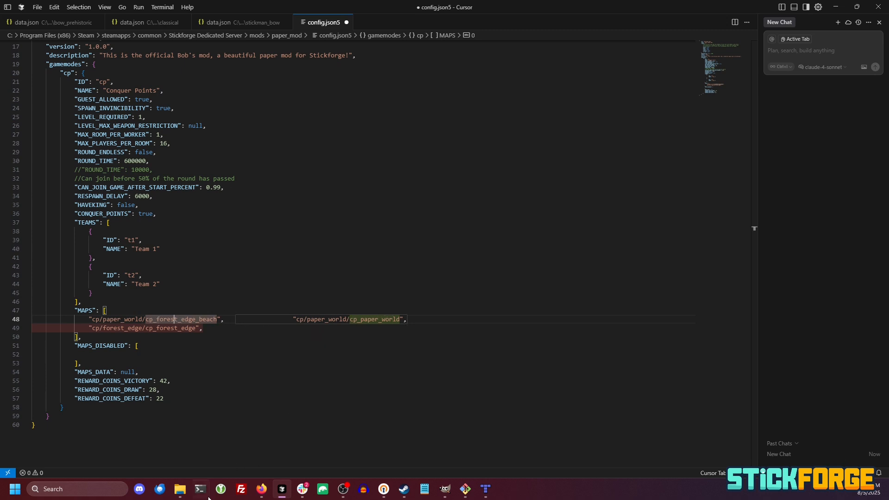
click(182, 495)
click(246, 439)
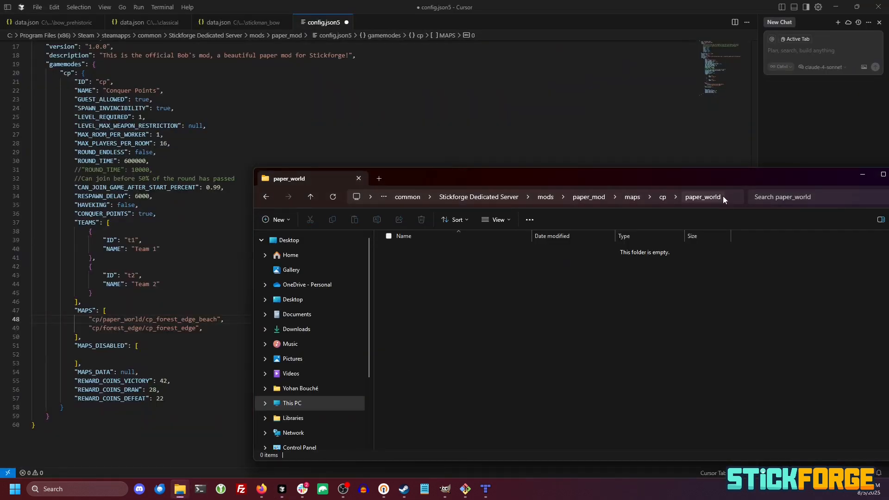
click(202, 320)
double_click(202, 319)
text(cp_)
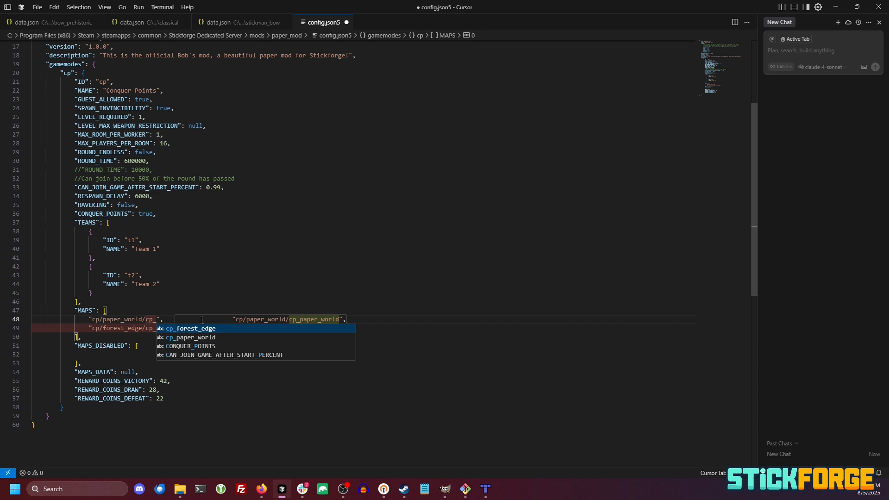
key(Tab)
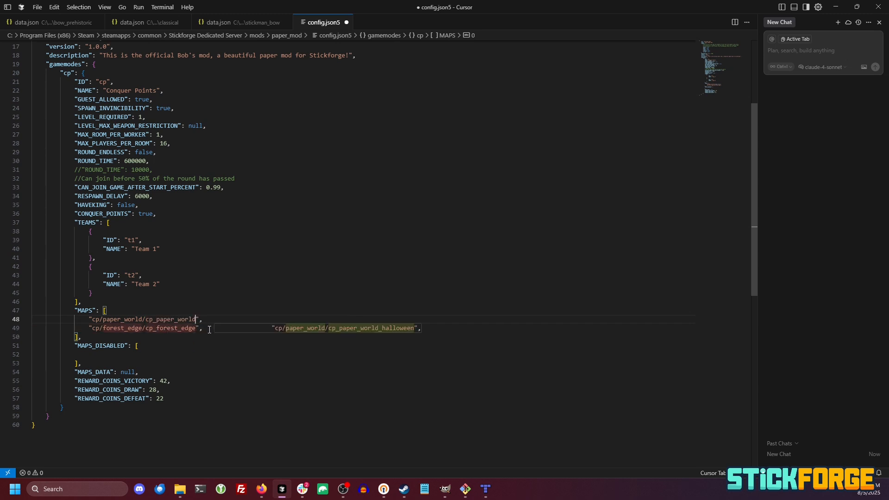
Delete the cp/forest_edge/cp_forest_edge entry from the MAPS list, along with the comma after the remaining entry
drag(204, 329, 12, 332)
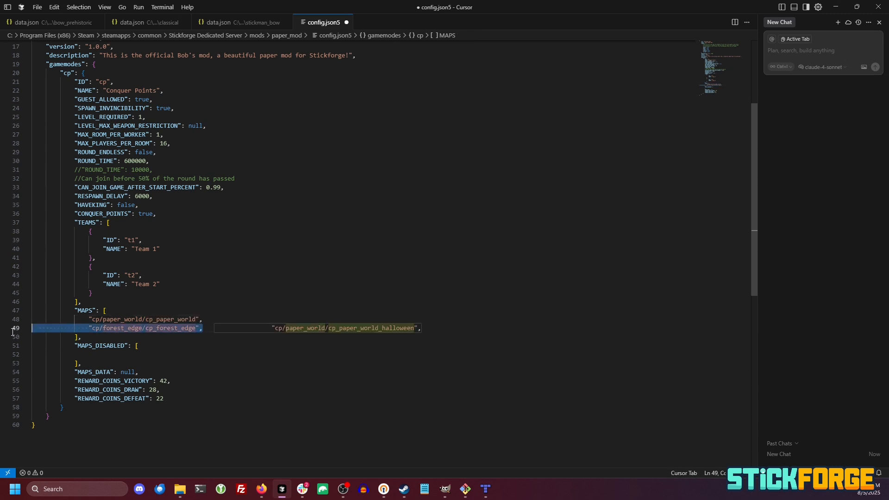
key(BackSpace)
key(BackSpace)
key(BackSpace)
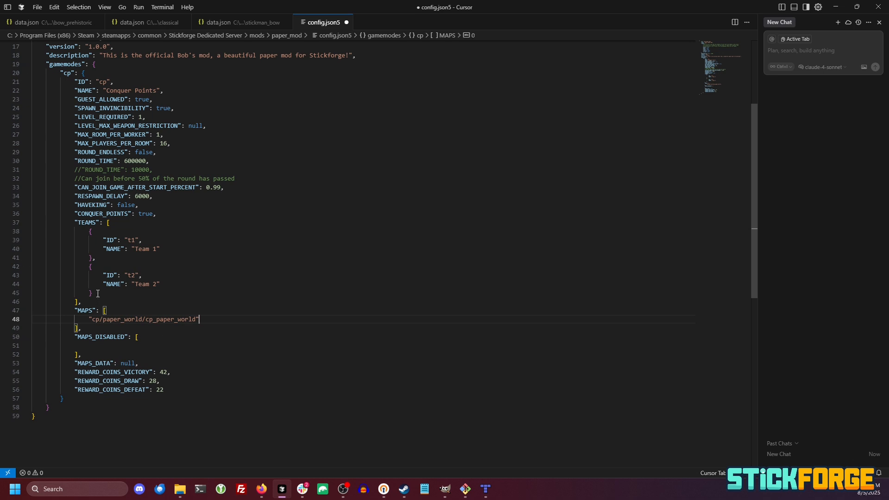
Check the MAPS list and its paper_world path, and save config.json5
drag(79, 328, 74, 310)
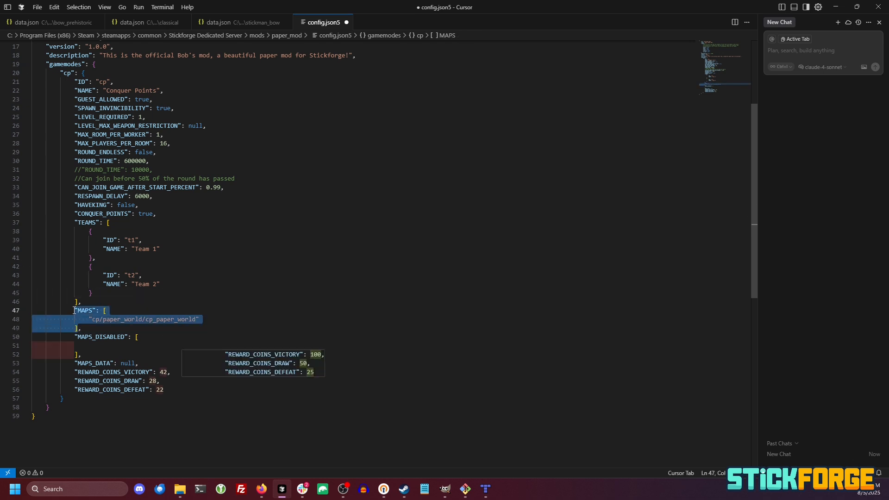
click(84, 321)
double_click(88, 309)
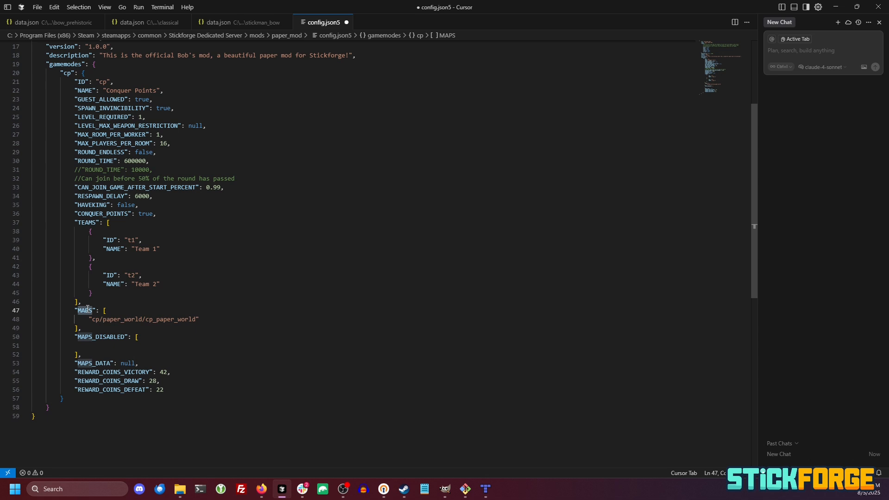
drag(199, 319, 88, 320)
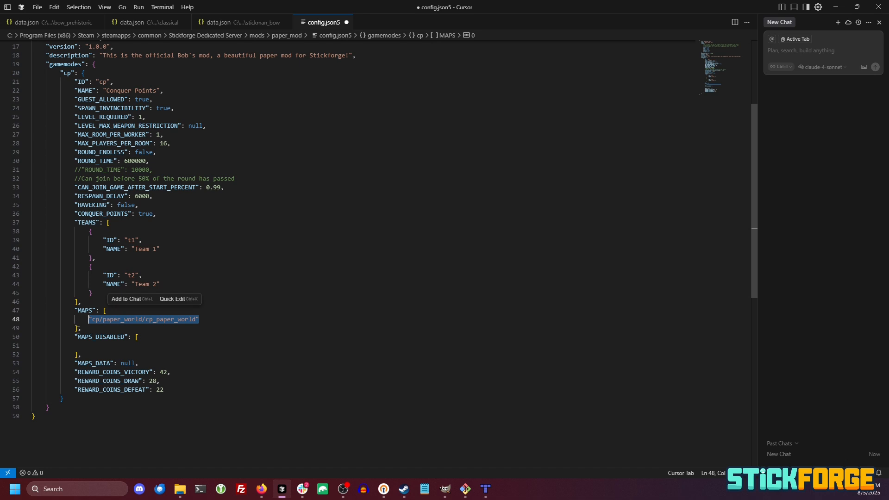
click(107, 319)
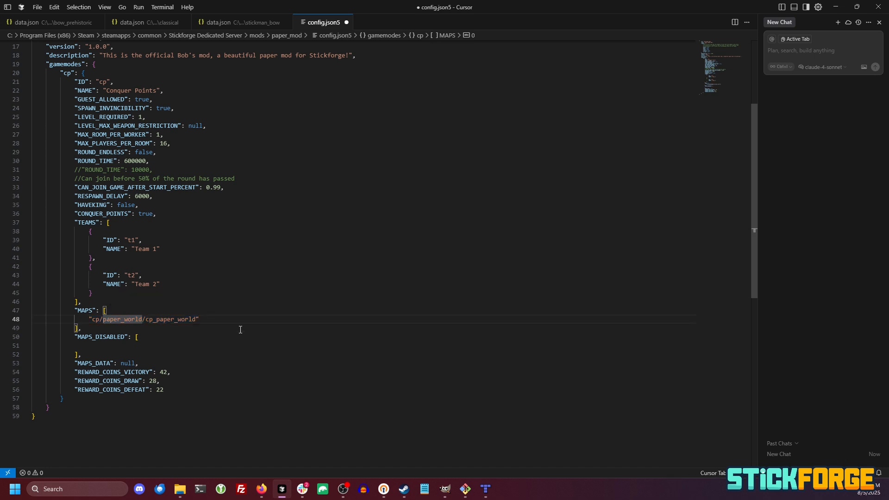
click(231, 260)
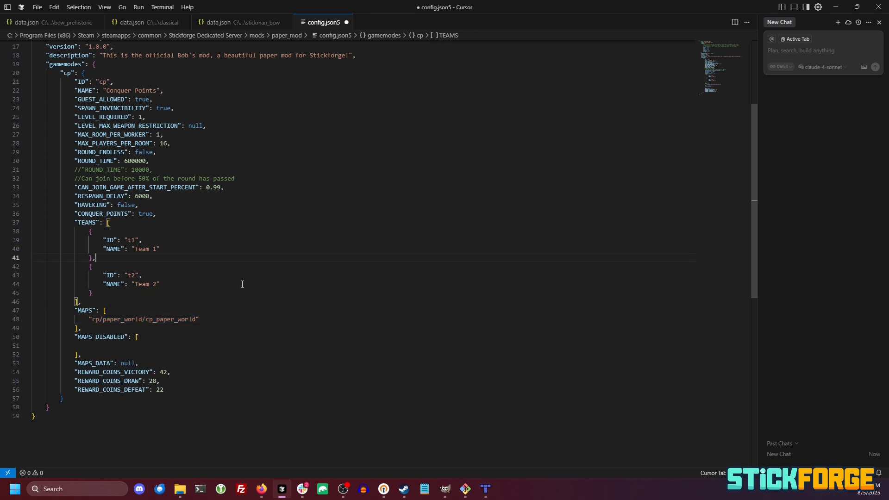
scroll(251, 267, up, 3)
click(215, 361)
key(ctrl+s)
scroll(218, 321, down, 3)
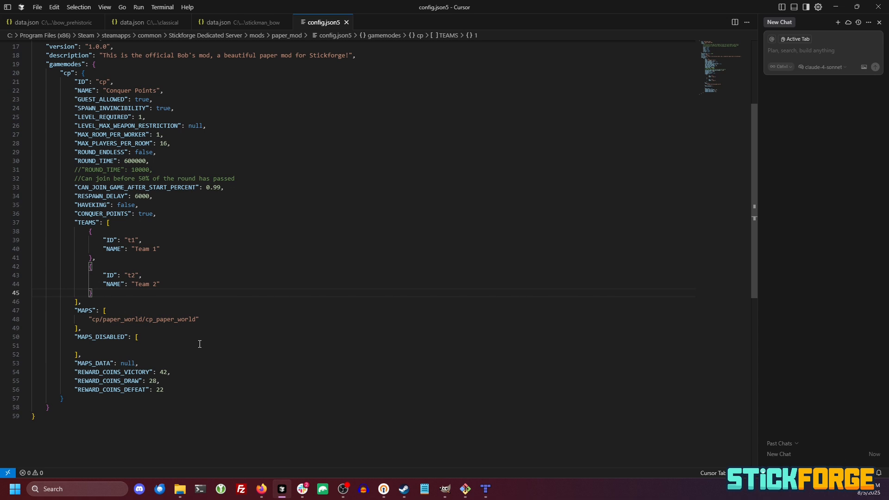
Review config.json5 from the mod id and loader settings down to the map path in cp's MAPS list
scroll(205, 319, up, 5)
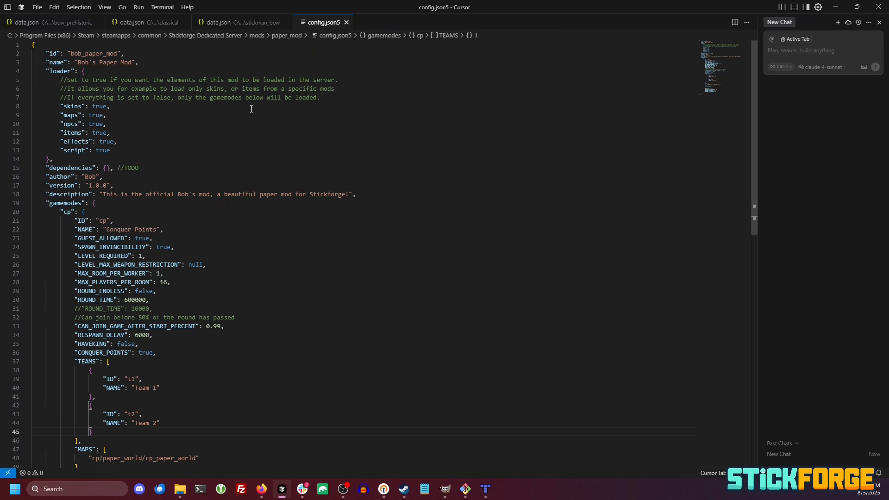
scroll(274, 169, down, 3)
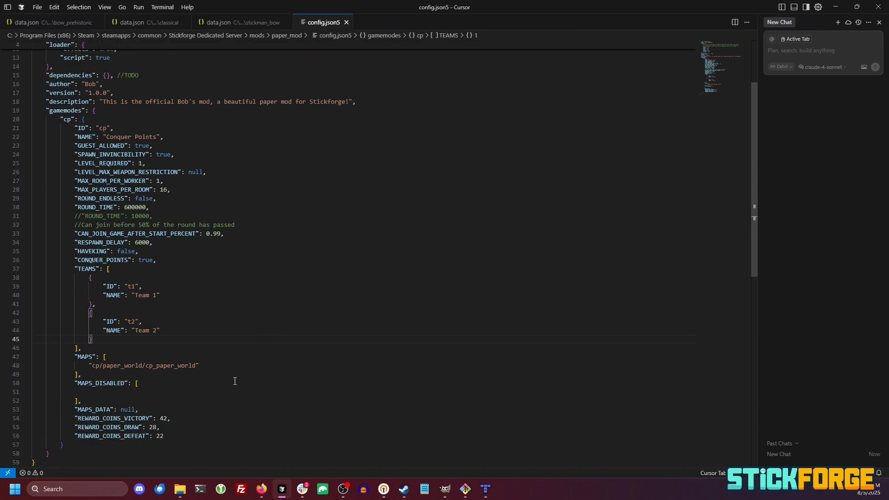
scroll(233, 383, up, 1)
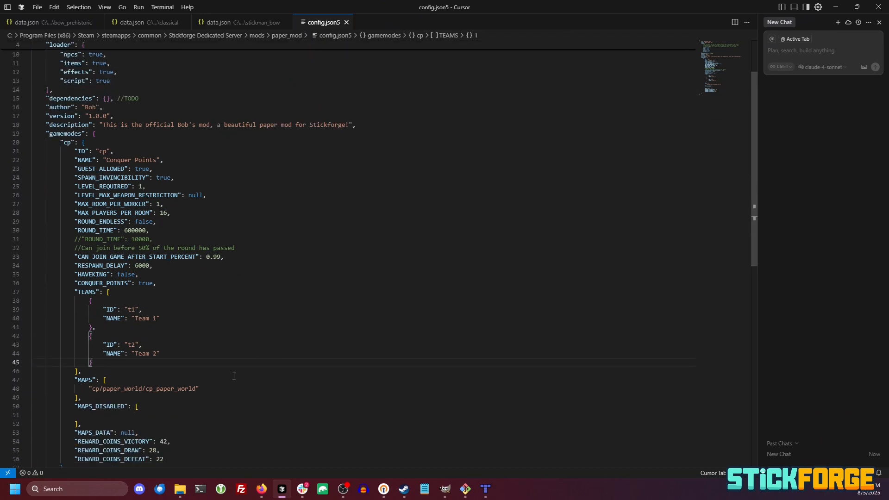
drag(206, 388, 85, 388)
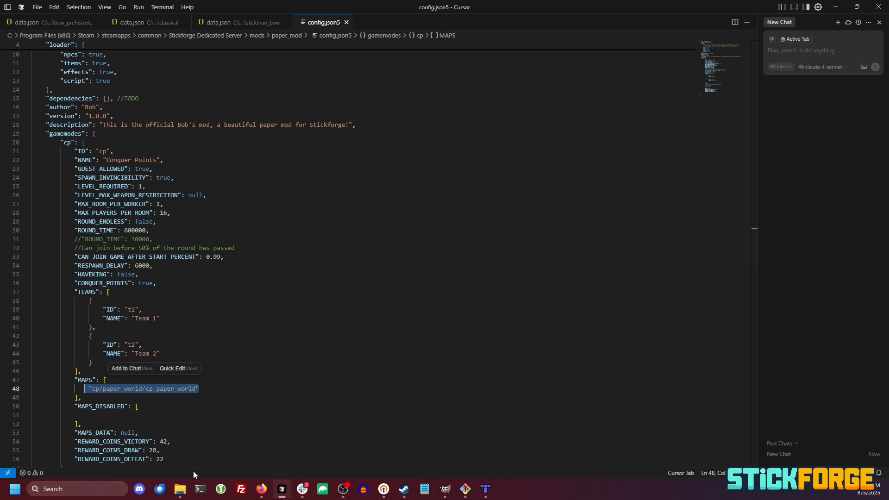
Switch to File Explorer, go back to the paper_mod folder and select header_image.jpg
mouse_move(186, 489)
click(352, 445)
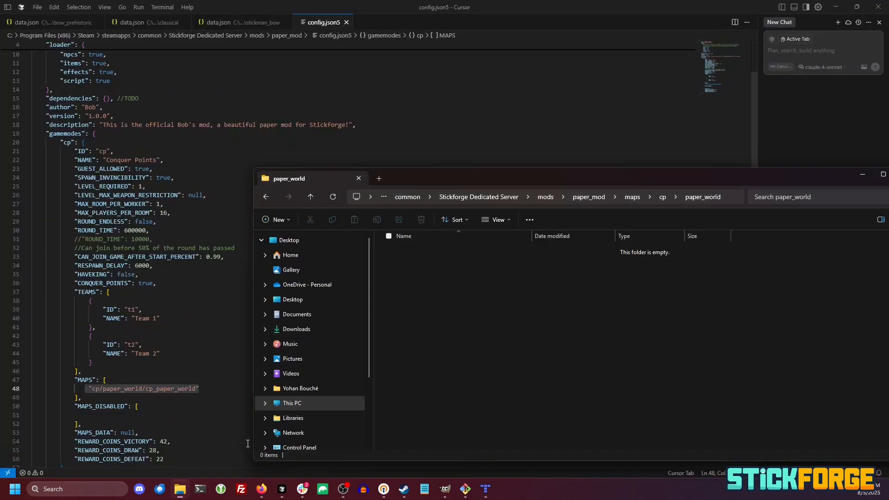
click(590, 201)
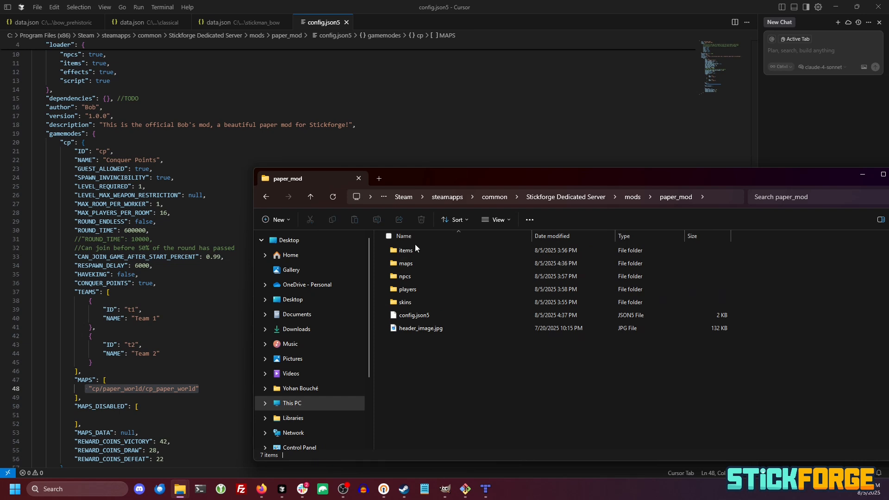
click(420, 329)
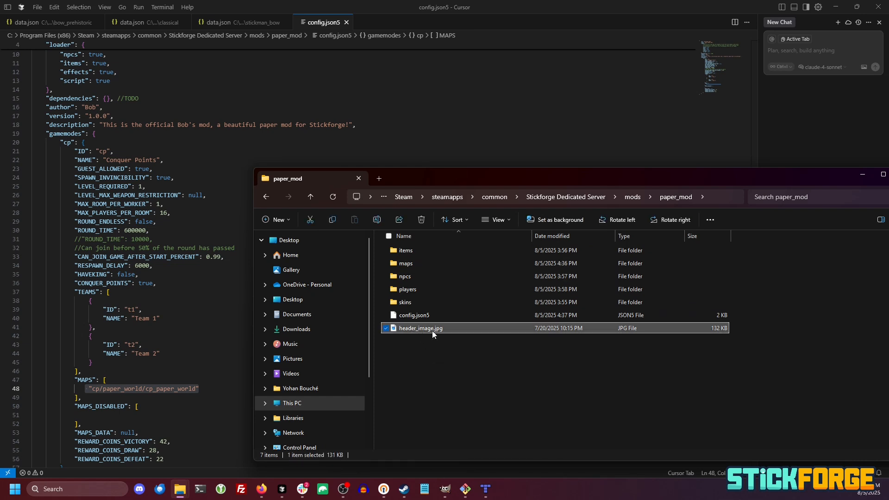
Open header_image.jpg in the photo viewer to examine the existing banner, and close it again
double_click(432, 330)
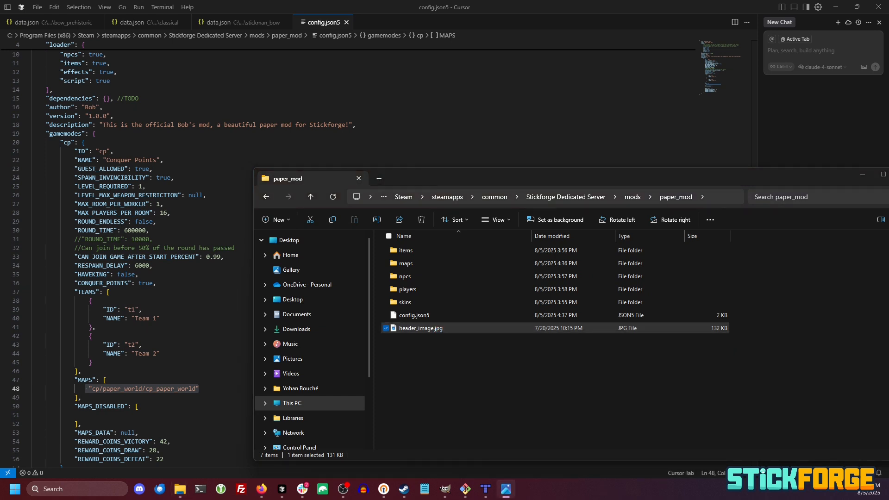
drag(552, 95, 506, 97)
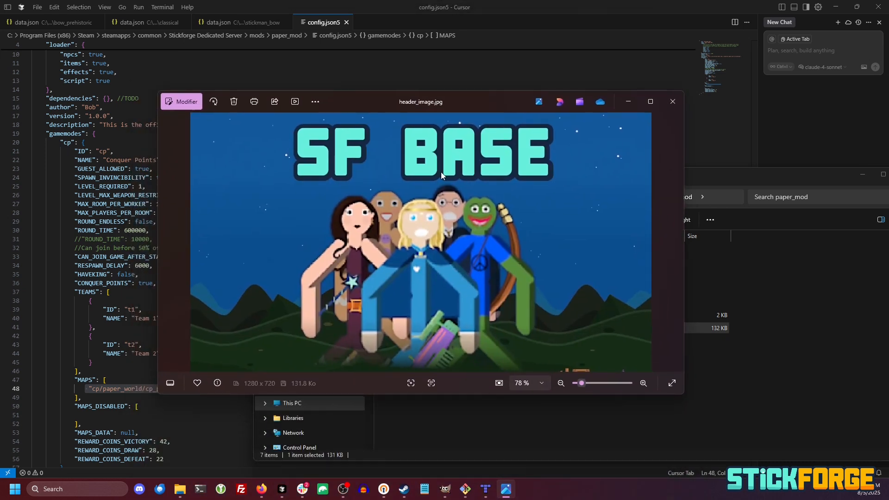
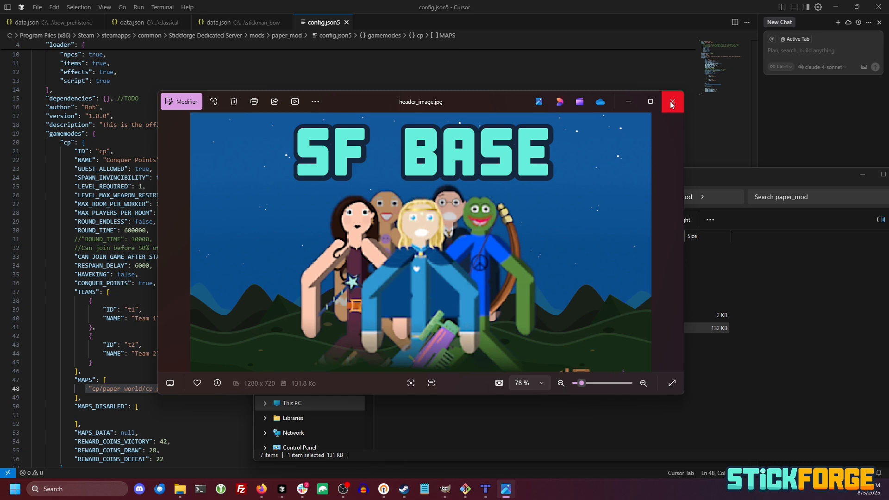
click(672, 102)
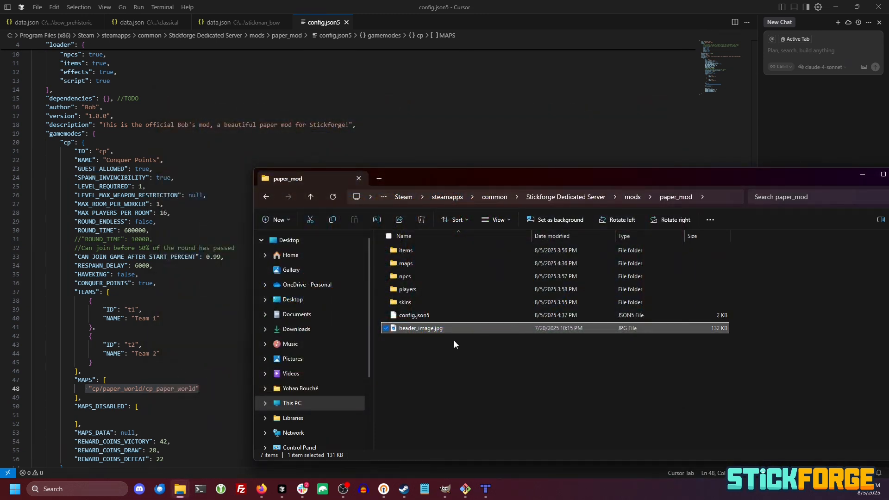
Open header_image.jpg in GIMP for editing
right_click(428, 332)
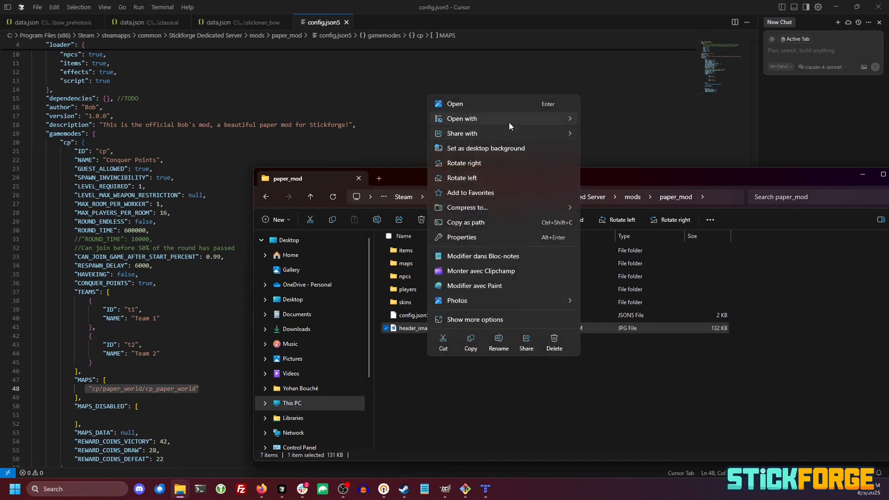
mouse_move(510, 121)
click(612, 131)
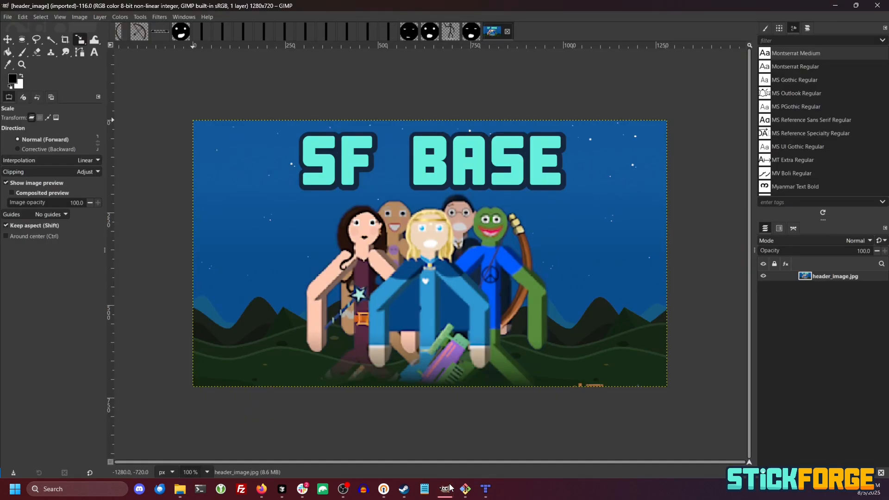
ctrl+scroll(459, 271, down, 2)
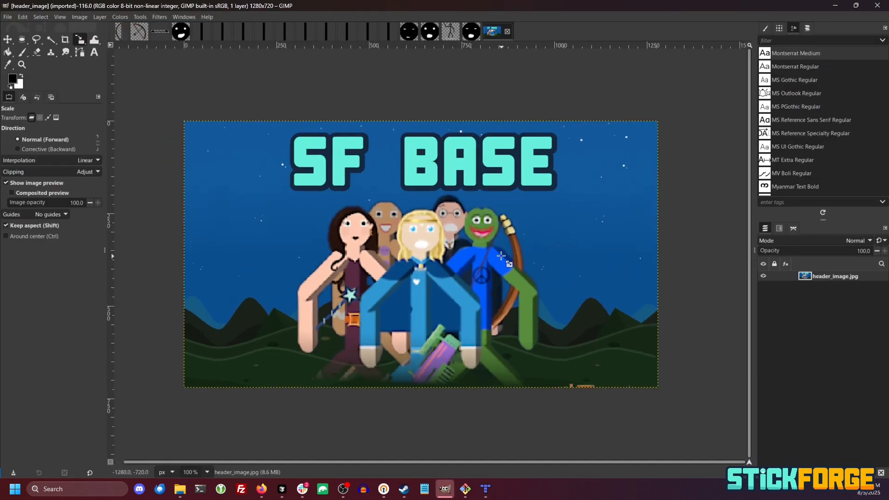
ctrl+scroll(459, 273, up, 1)
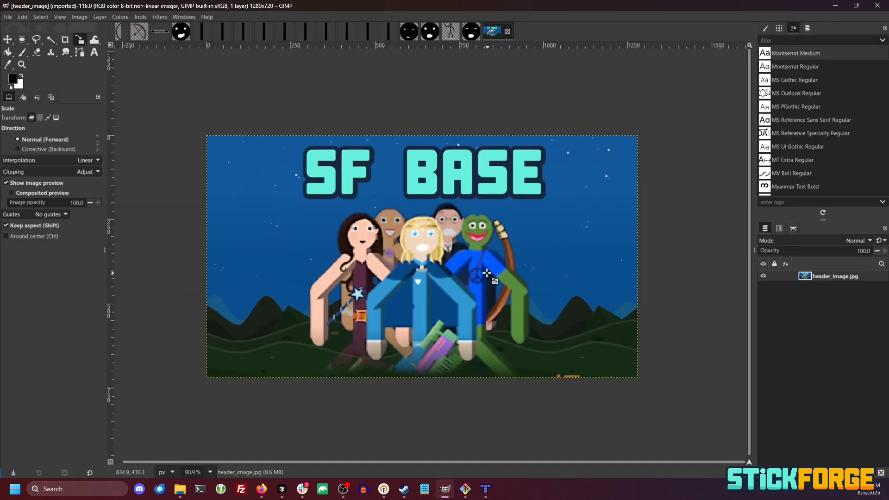
Clear the header_image artwork and bucket-fill the whole canvas with a light paper-like orange foreground color
key(Delete)
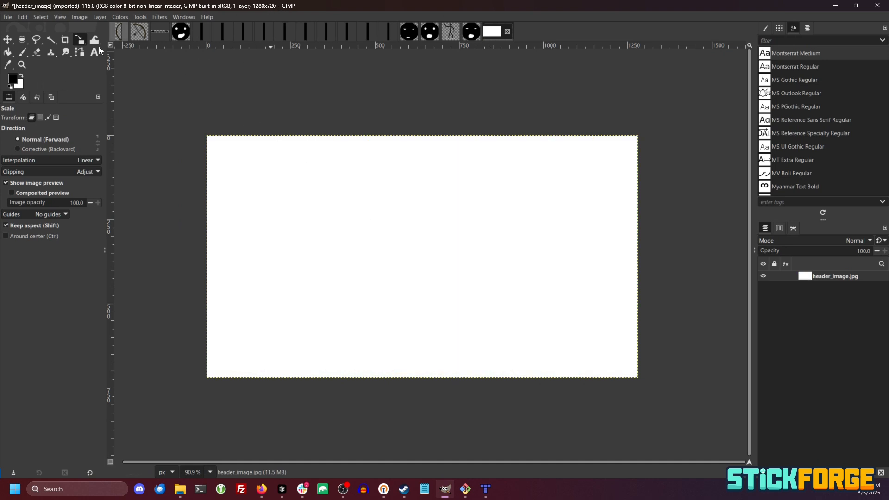
click(13, 79)
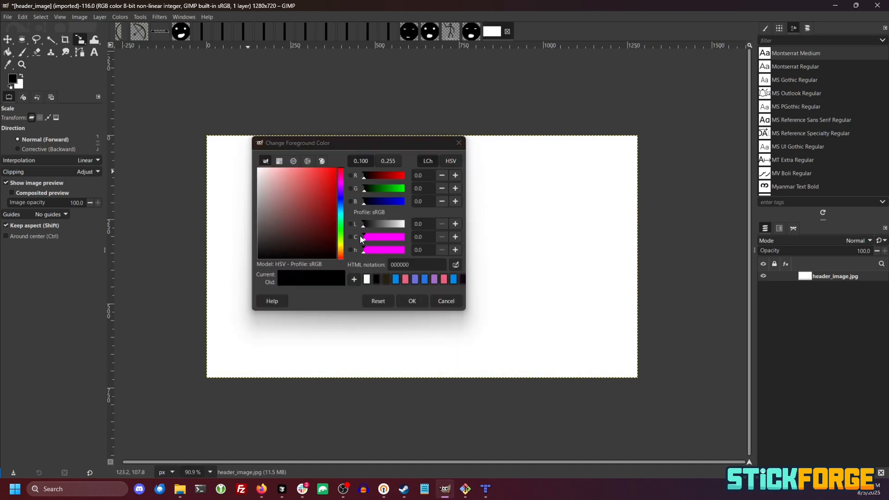
drag(343, 251, 343, 248)
drag(285, 171, 293, 169)
click(412, 302)
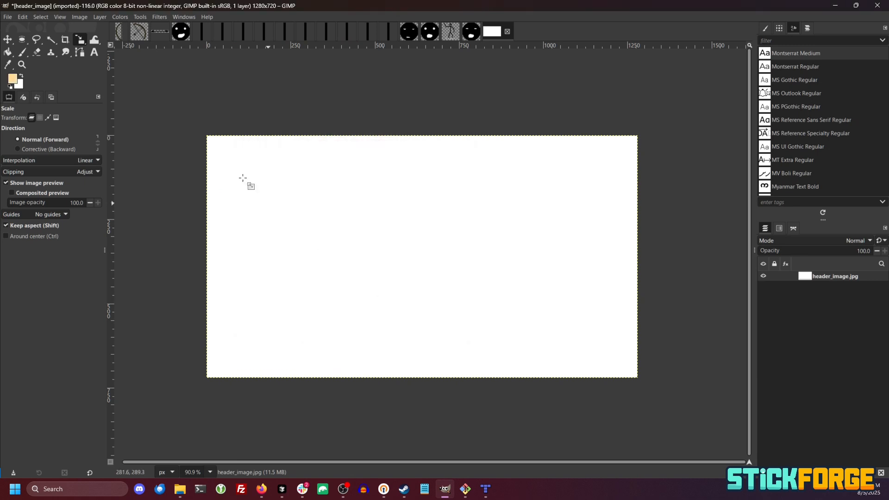
click(7, 52)
click(429, 250)
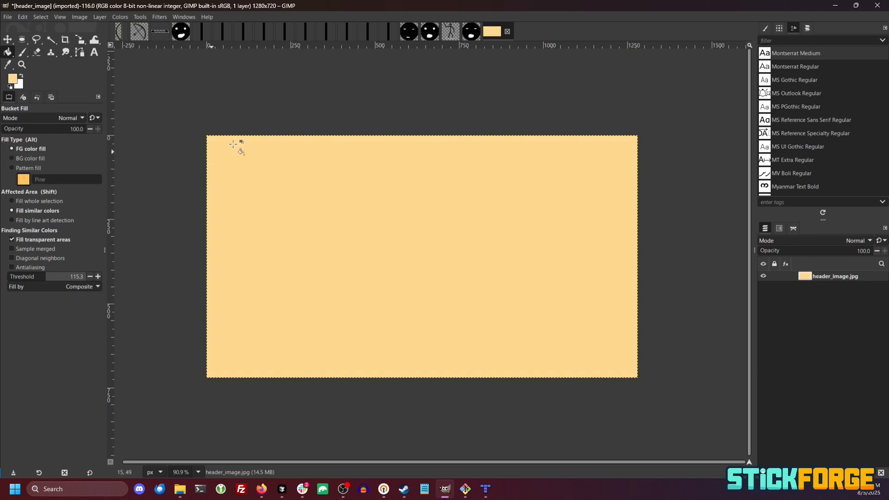
Look through the fill patterns, including Crinkled Paper and Pink Marble, and the paintbrush's brushes and gradients for a paper look
click(781, 28)
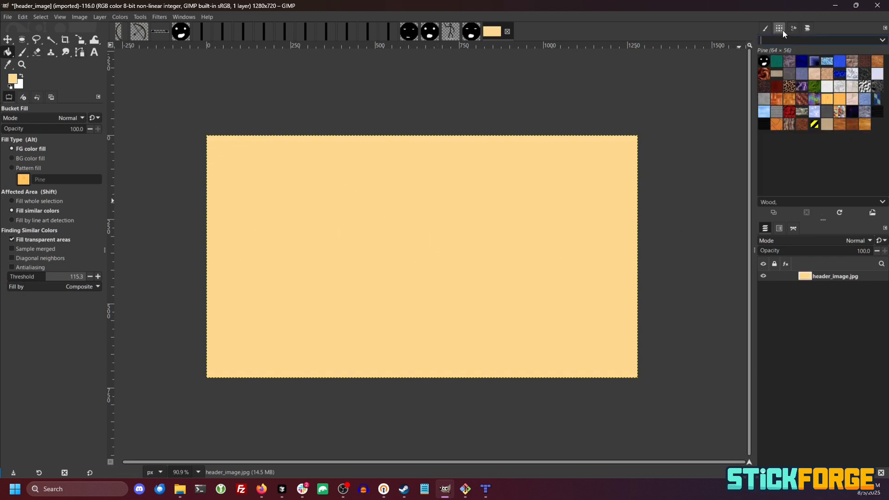
click(815, 73)
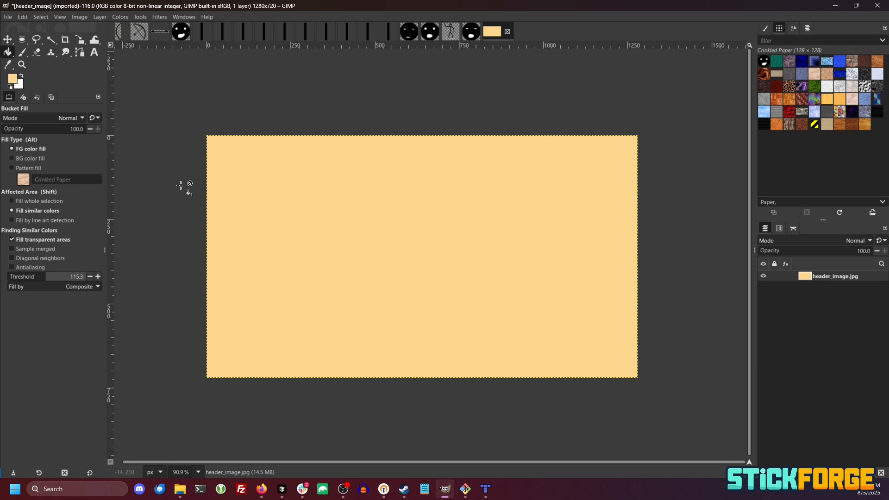
click(22, 53)
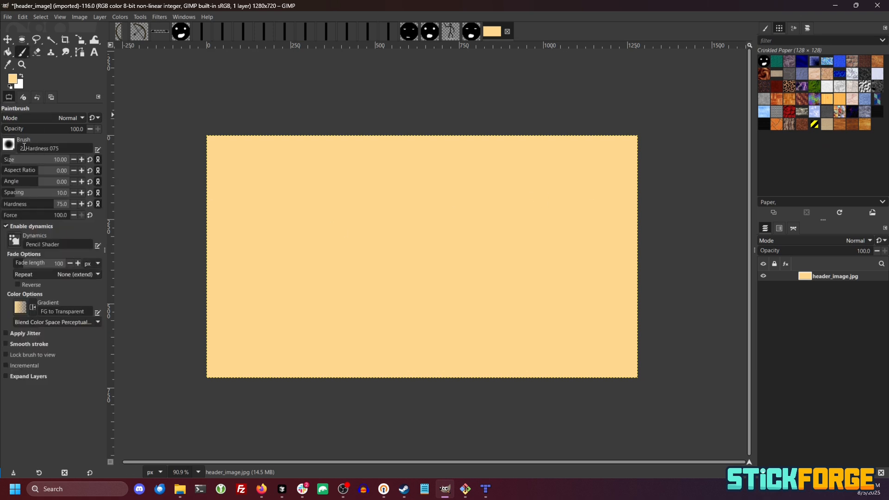
click(10, 144)
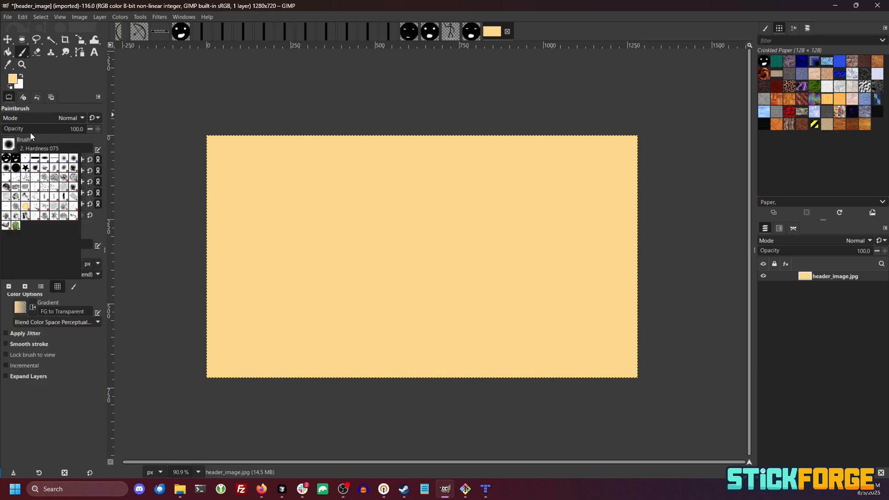
click(72, 145)
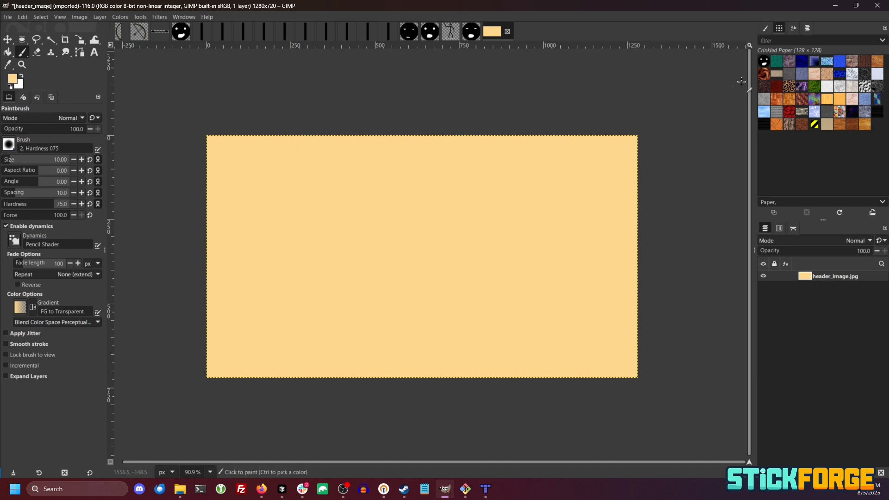
click(852, 103)
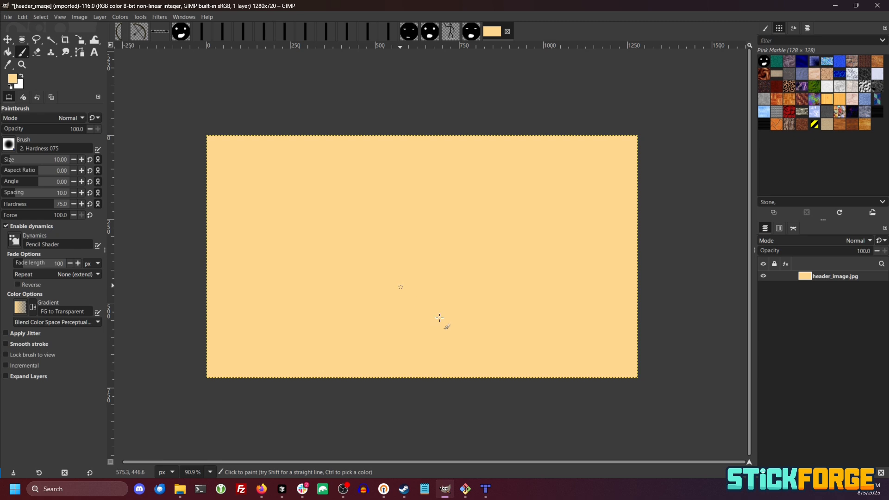
click(21, 307)
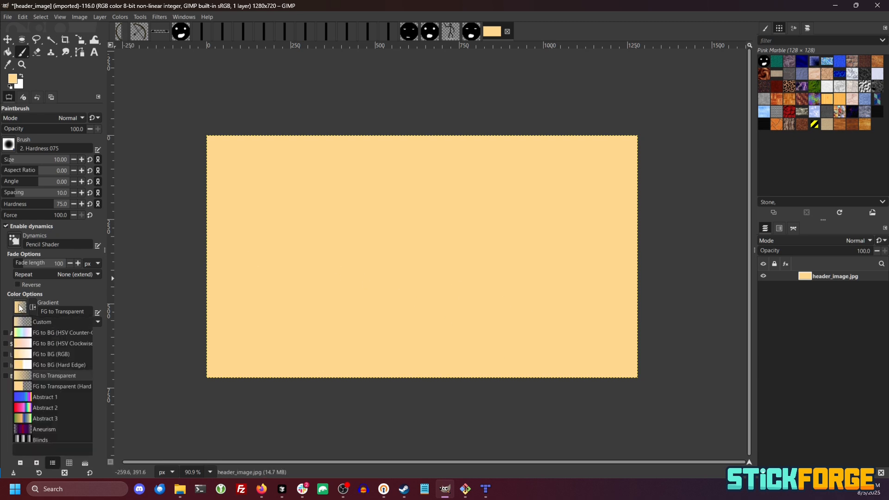
scroll(49, 363, down, 12)
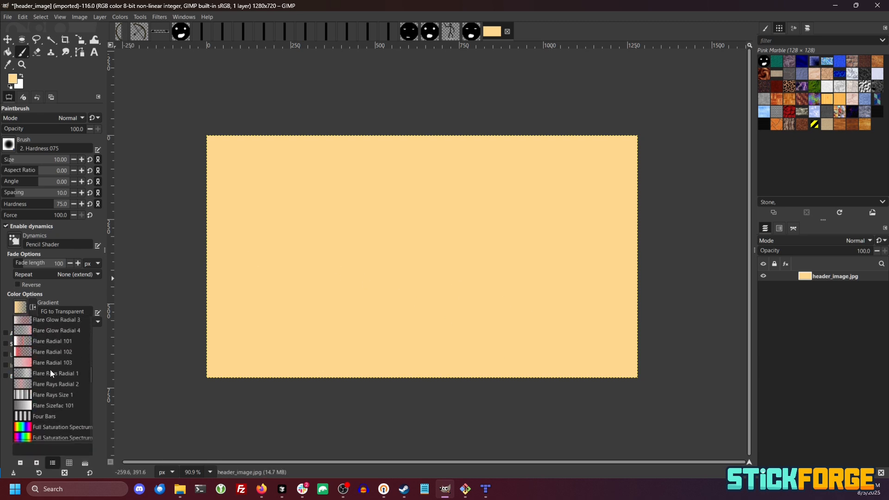
scroll(48, 363, down, 8)
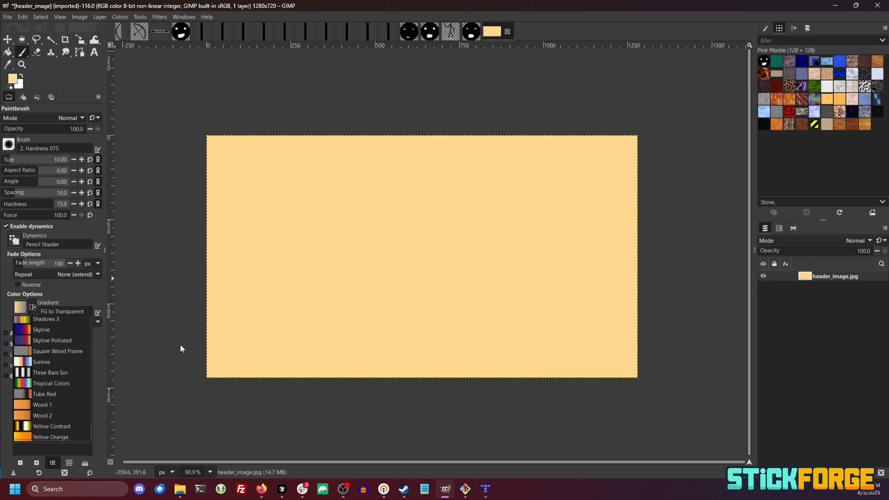
scroll(62, 380, up, 20)
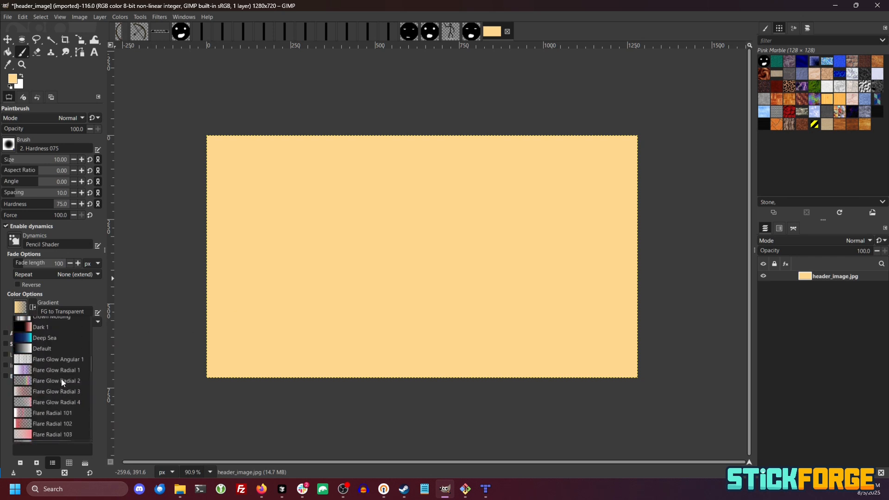
click(167, 182)
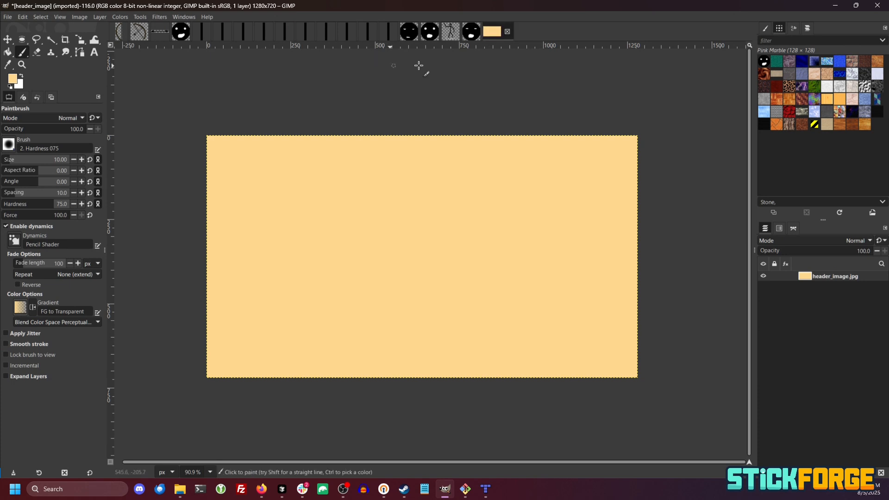
Try pasting the stickman body layer from classical_overview onto the header_image canvas, and undo the paste
click(449, 32)
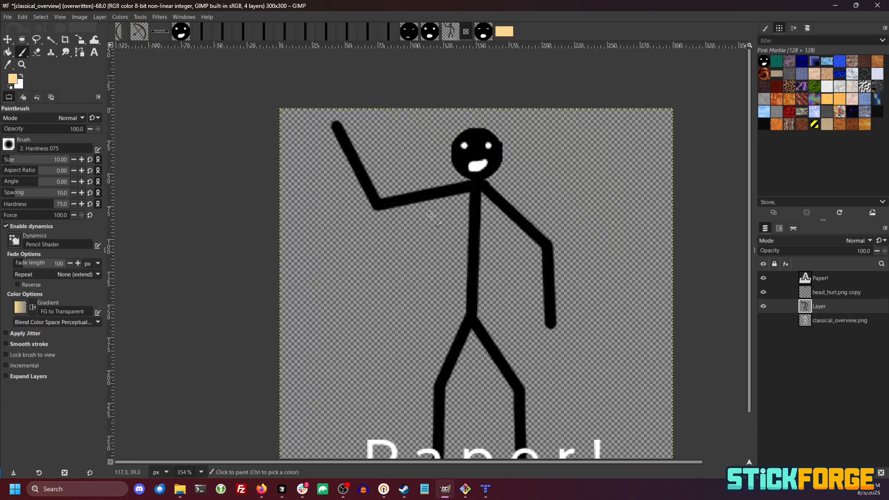
click(504, 31)
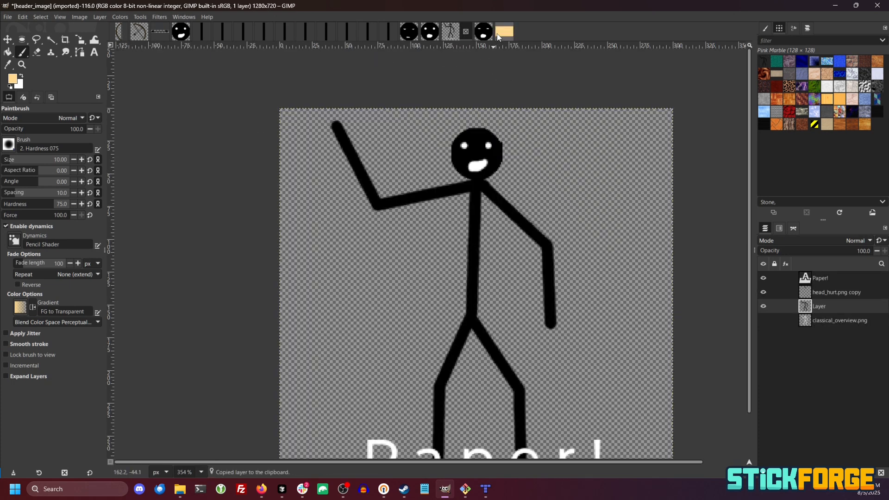
key(ctrl+v)
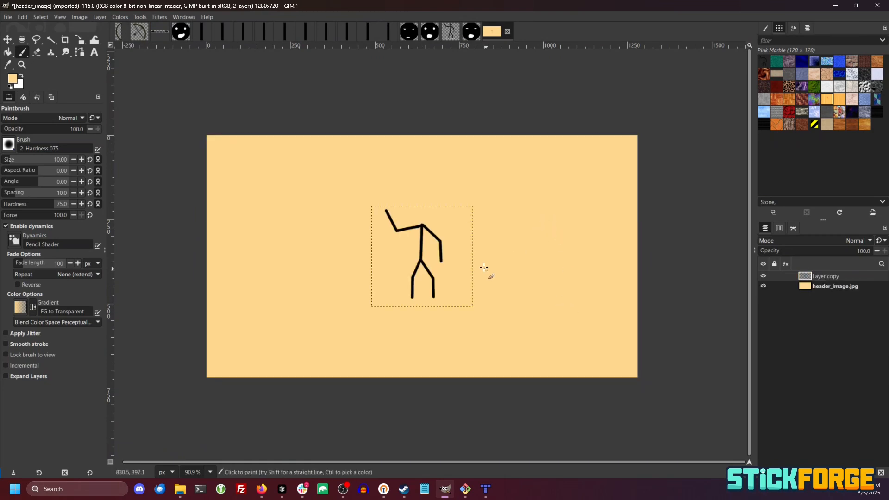
key(ctrl+z)
Return to the classical_overview image, try flattening it, and undo the flattening
key(ctrl+shift+Tab)
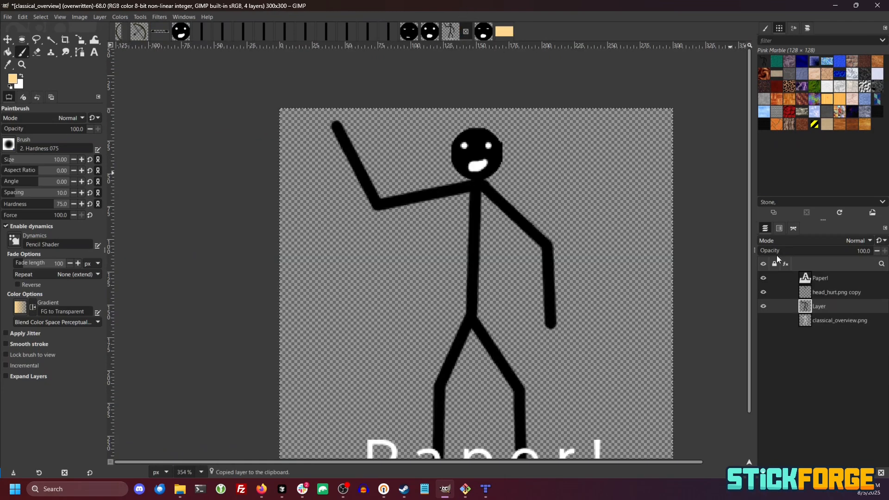
right_click(830, 287)
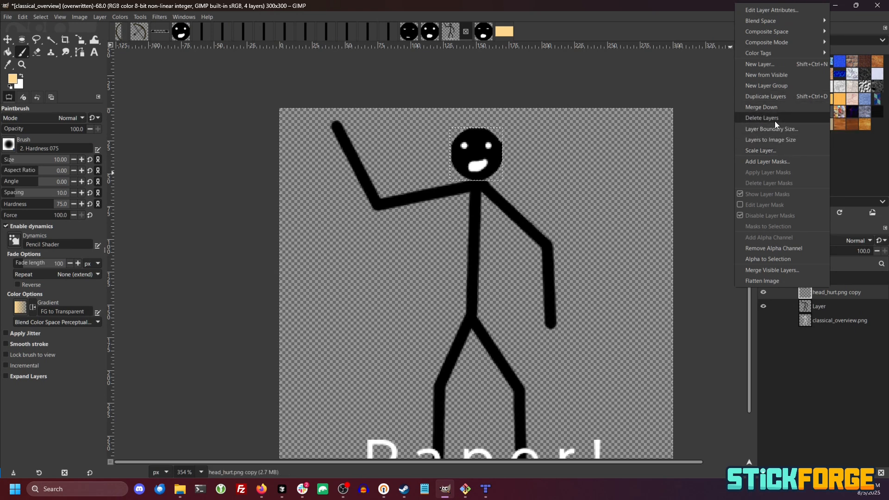
click(766, 279)
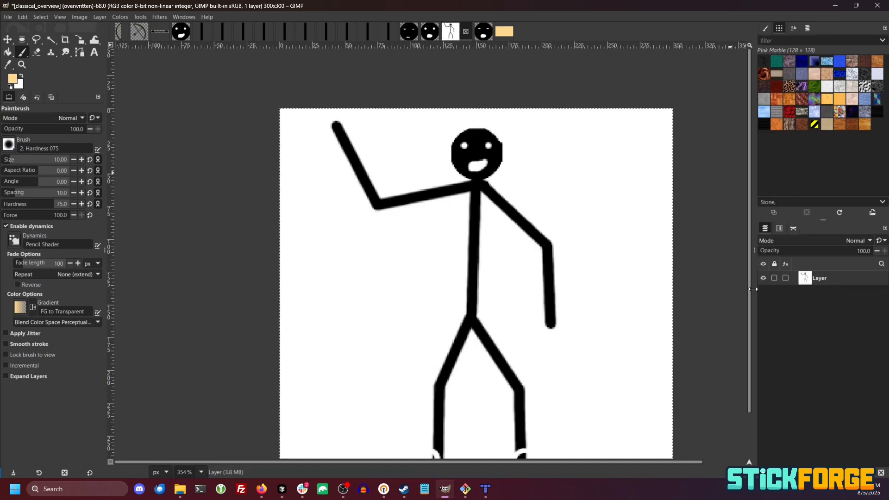
key(ctrl+z)
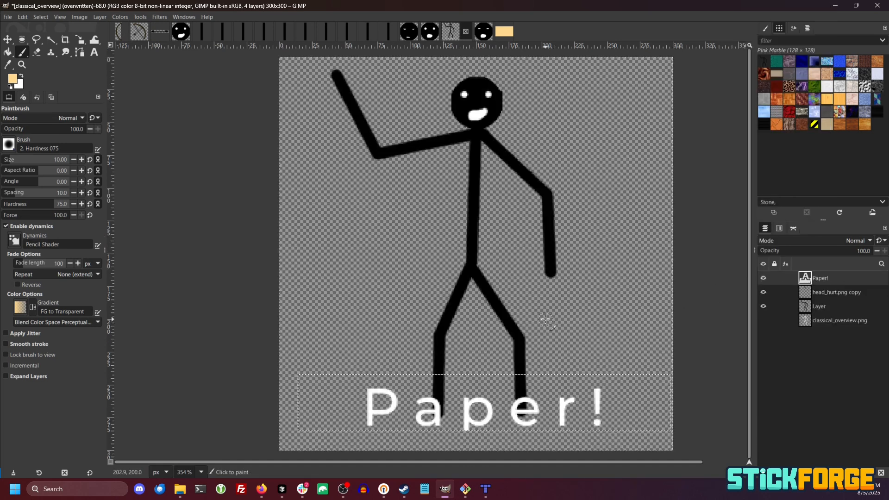
Merge the Paper! text layer and the head_hurt.png copy layer down into the stickman body layer
right_click(825, 277)
click(788, 268)
right_click(804, 283)
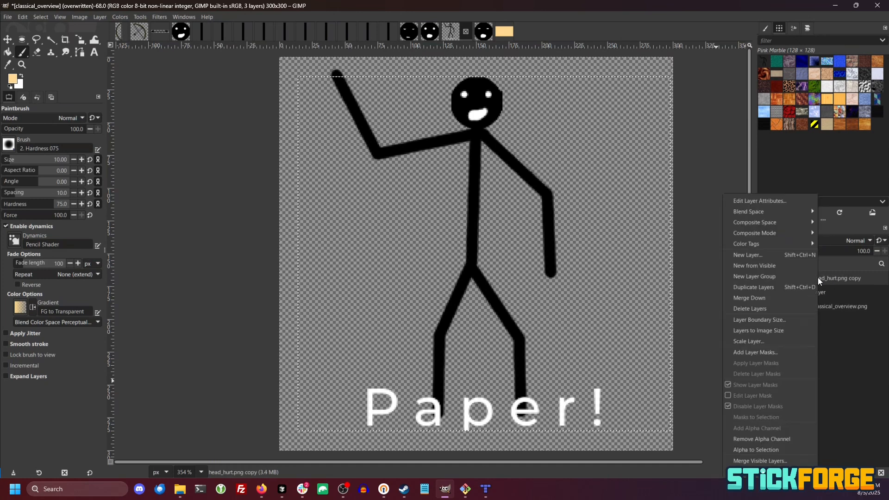
click(755, 294)
right_click(836, 280)
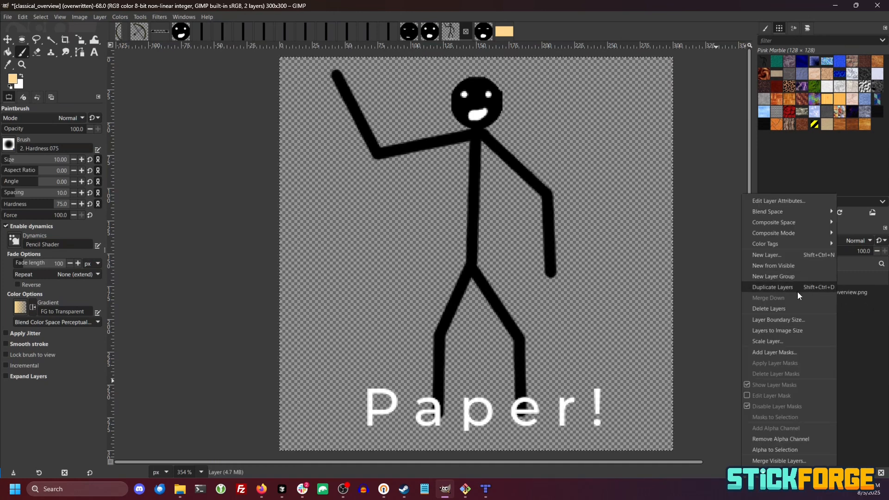
click(861, 321)
click(834, 289)
click(825, 282)
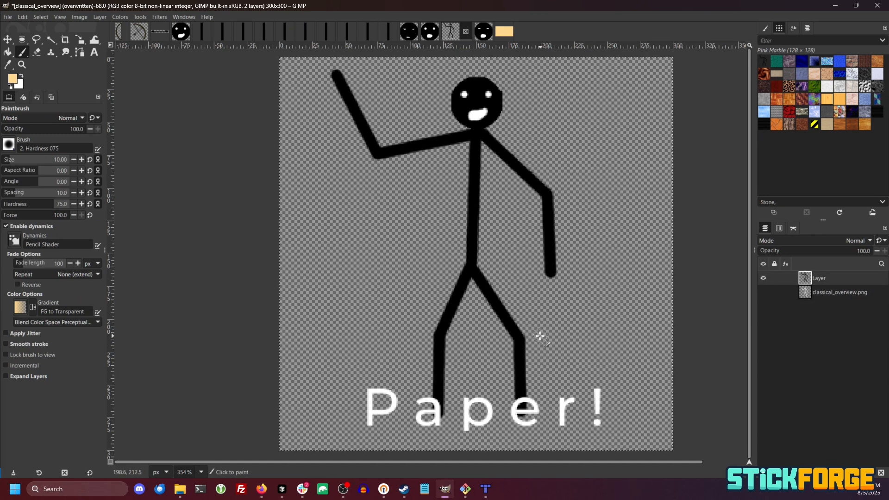
Copy the merged stickman layer of classical_overview to the clipboard
key(ctrl+alt+a)
click(831, 277)
key(ctrl+c)
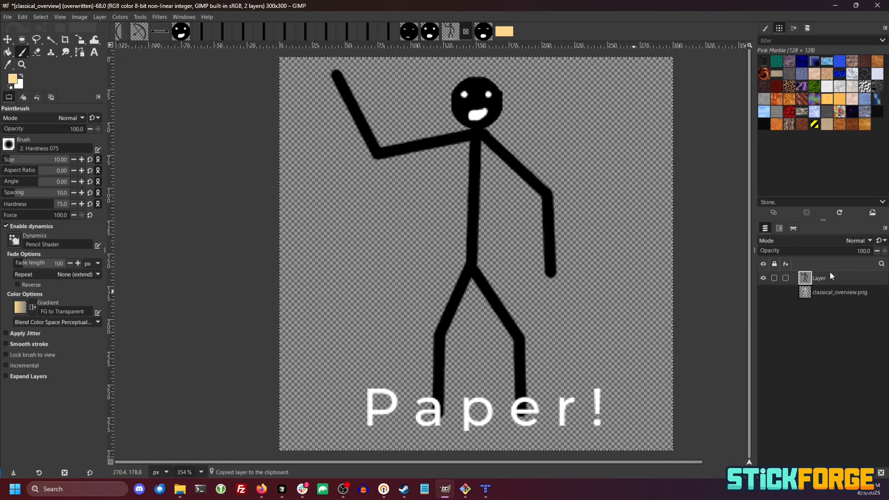
click(21, 40)
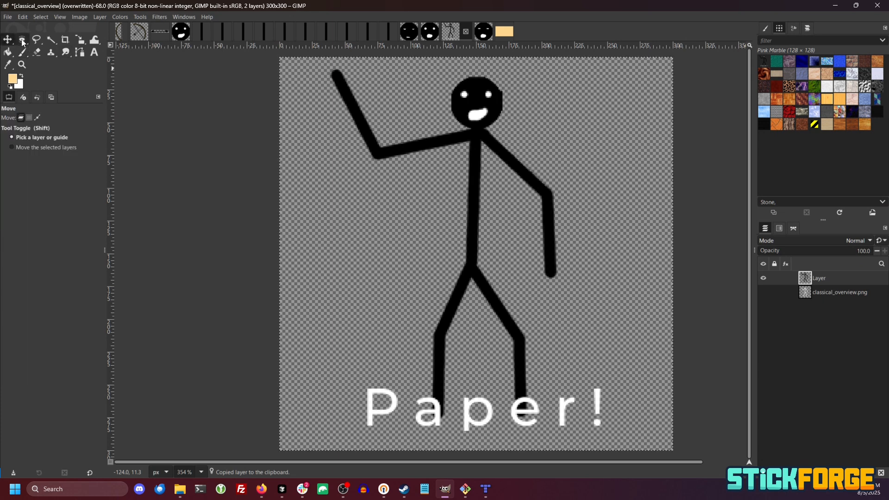
Rectangle-select the whole merged stickman layer of classical_overview and paste it onto the header_image canvas as a new layer
click(188, 91)
right_click(21, 39)
click(51, 40)
scroll(415, 175, down, 4)
drag(315, 76, 623, 383)
click(504, 32)
key(ctrl+v)
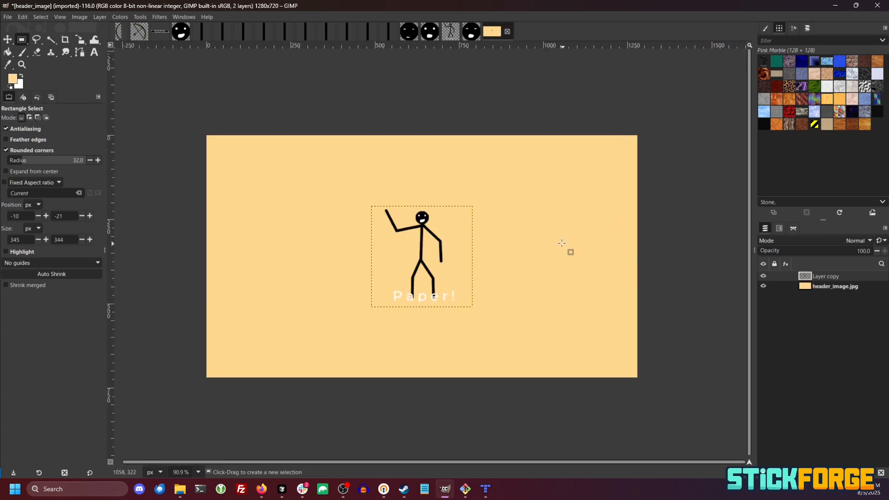
Scale the pasted stickman layer to 640 × 640 px with aspect ratio kept and centre it on the header canvas
click(80, 40)
click(371, 205)
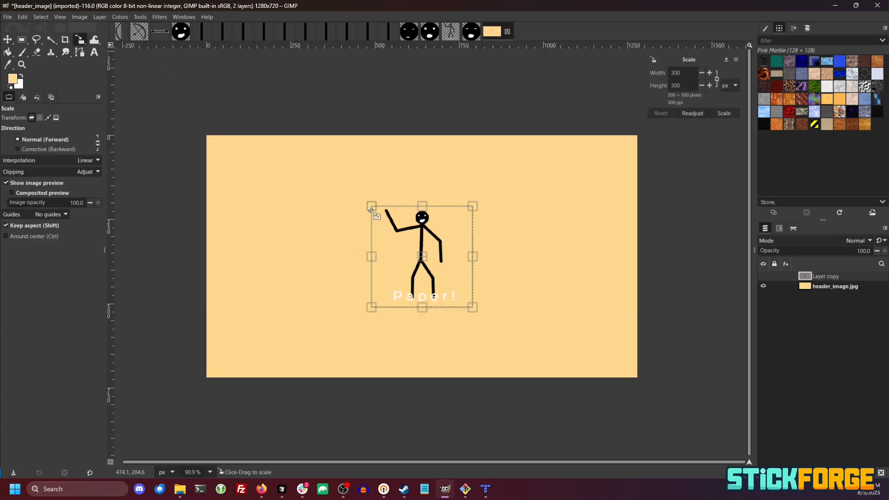
drag(371, 206, 257, 91)
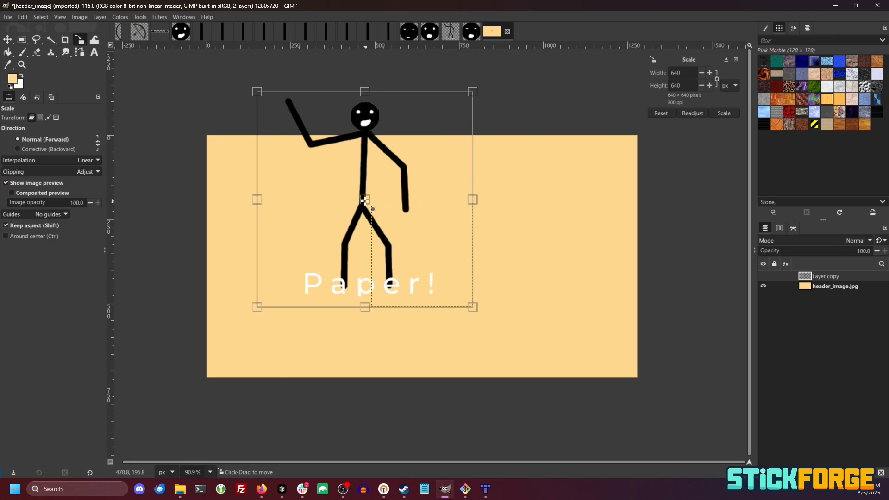
drag(364, 200, 421, 256)
click(725, 113)
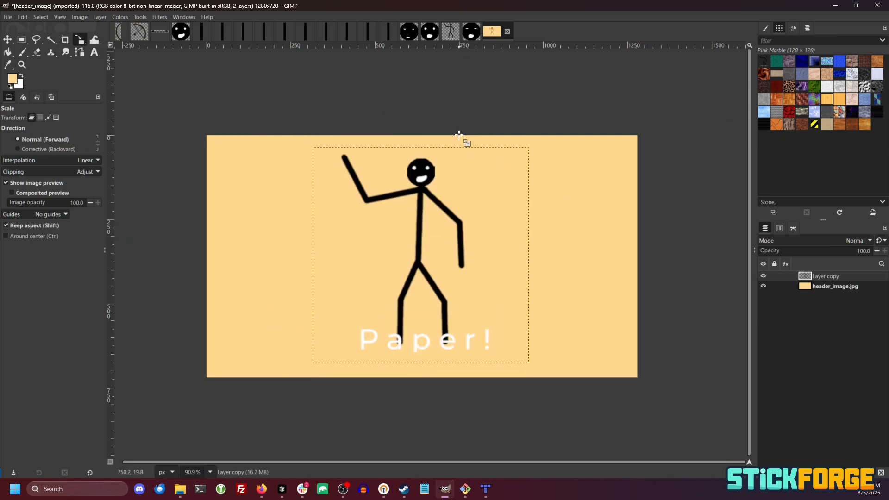
Overwrite header_image.jpg with the finished composition and preview the file from the paper_mod folder
click(8, 17)
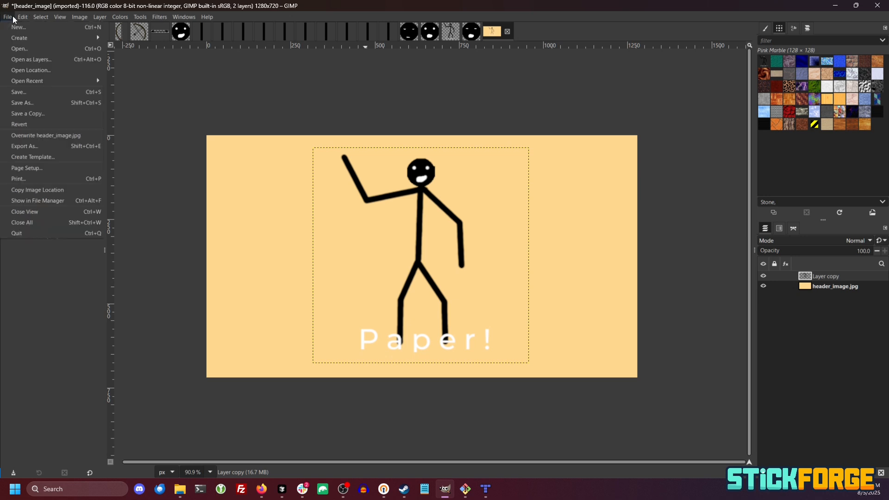
click(70, 139)
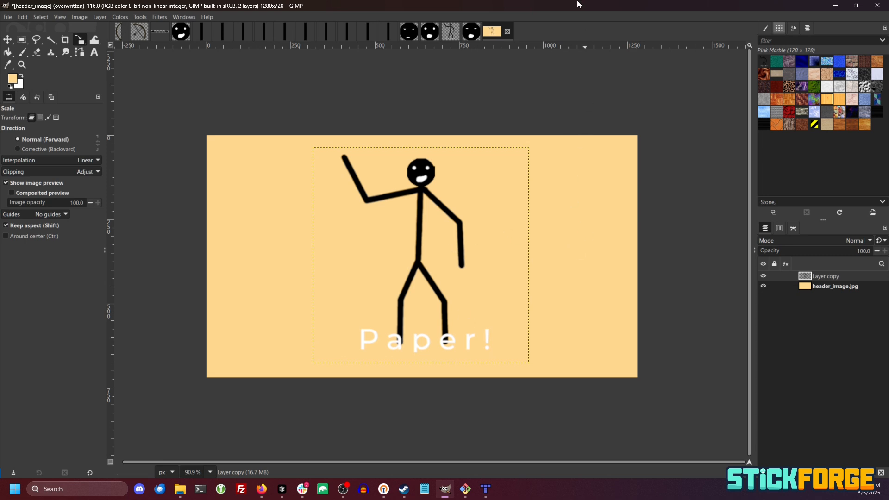
click(831, 6)
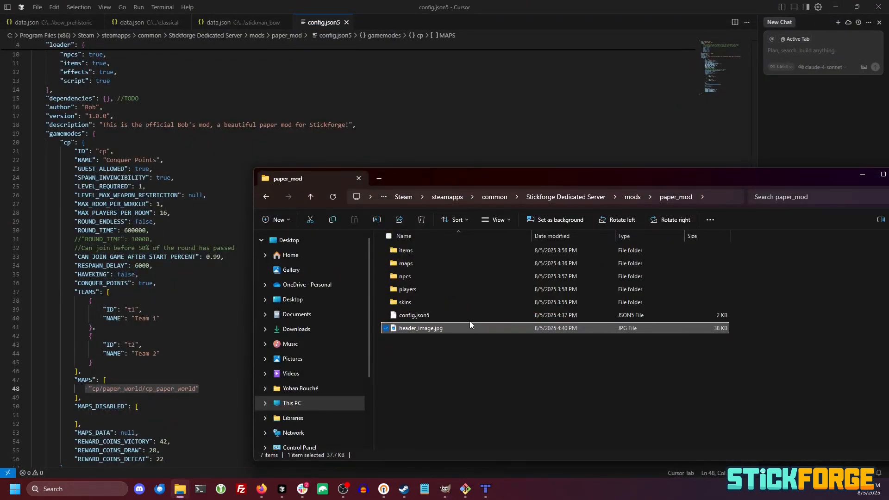
double_click(468, 332)
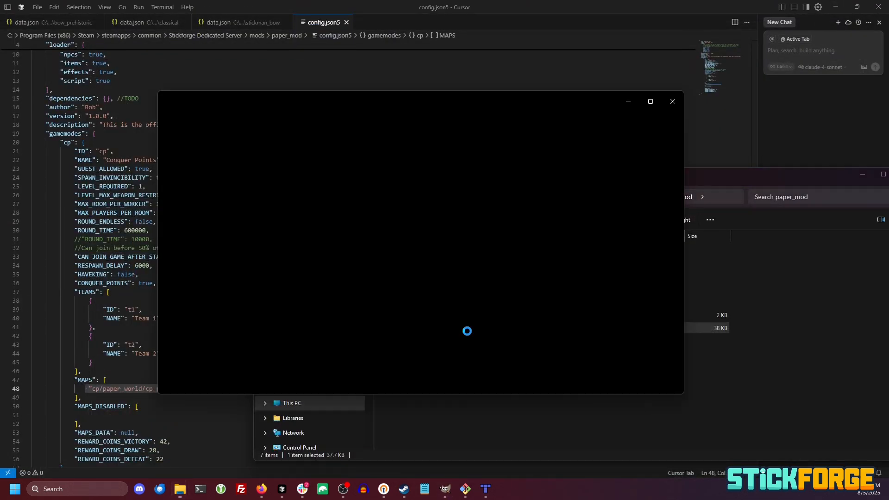
click(659, 107)
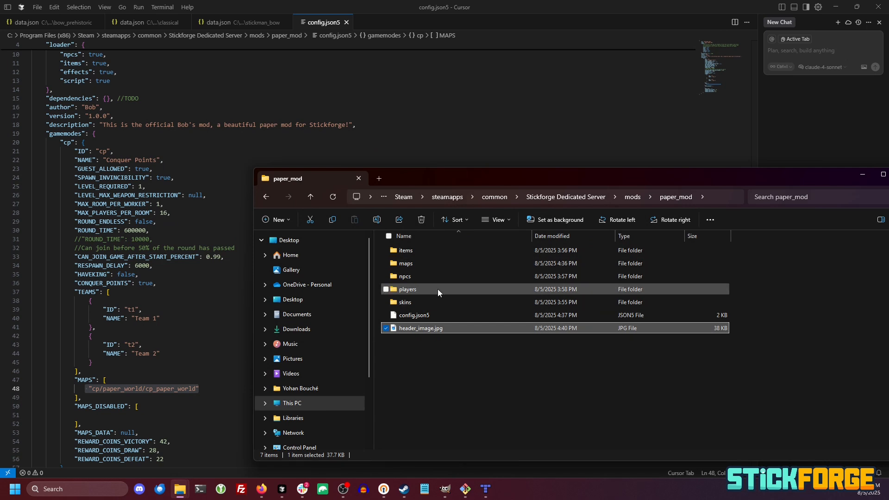
Switch to the itch.io game assets page in Firefox and filter the 2D assets by the Backgrounds tag
mouse_move(437, 289)
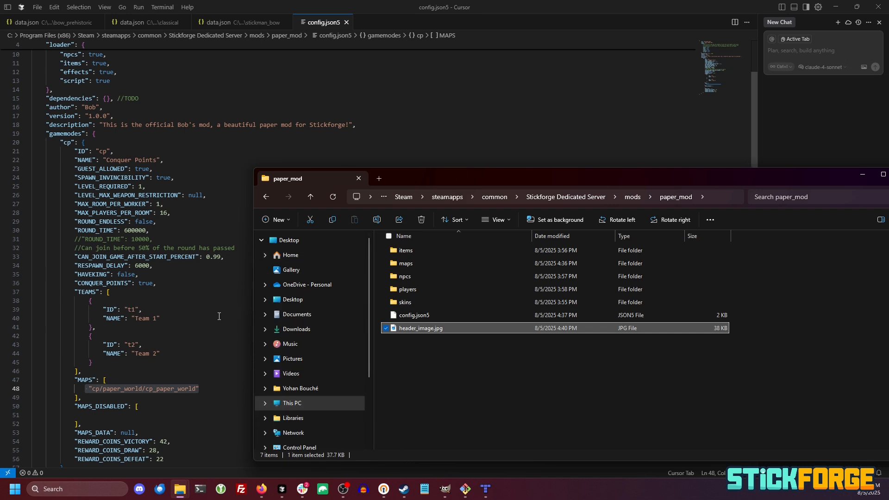
mouse_move(263, 490)
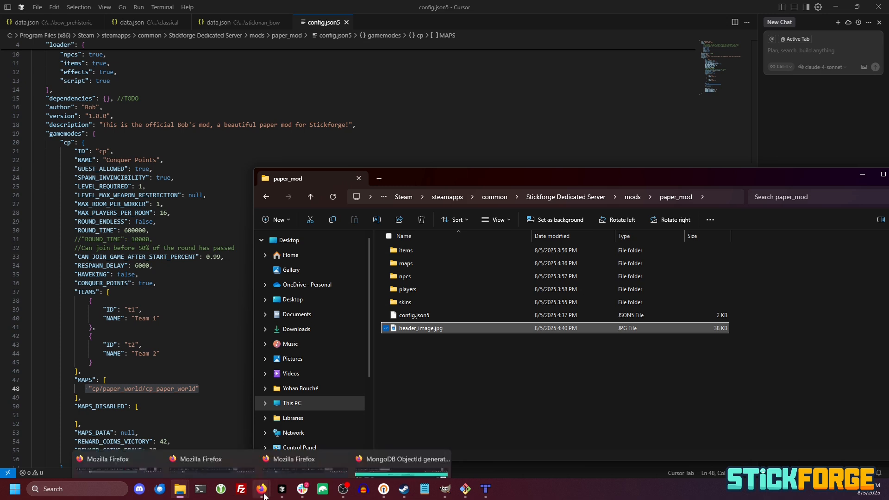
click(390, 442)
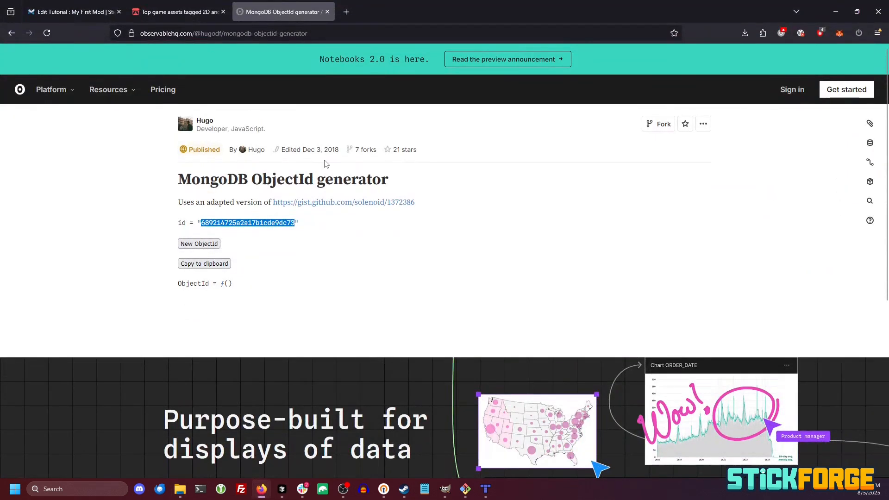
click(185, 11)
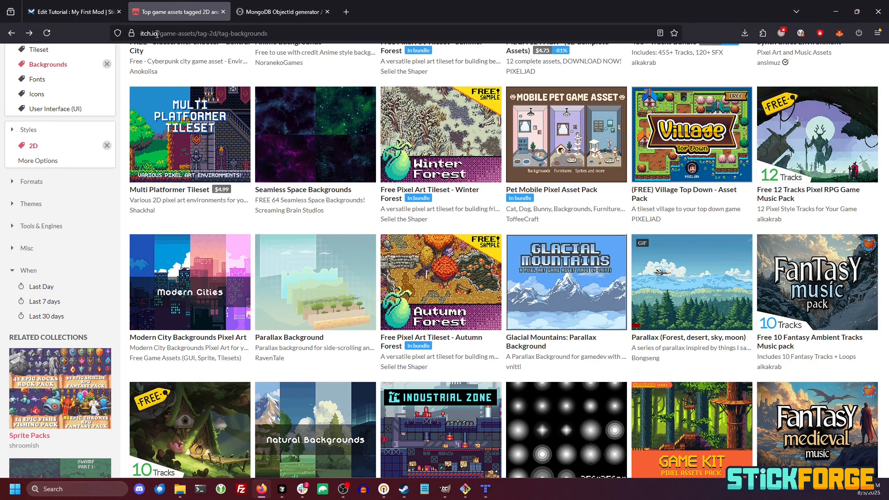
scroll(218, 66, up, 5)
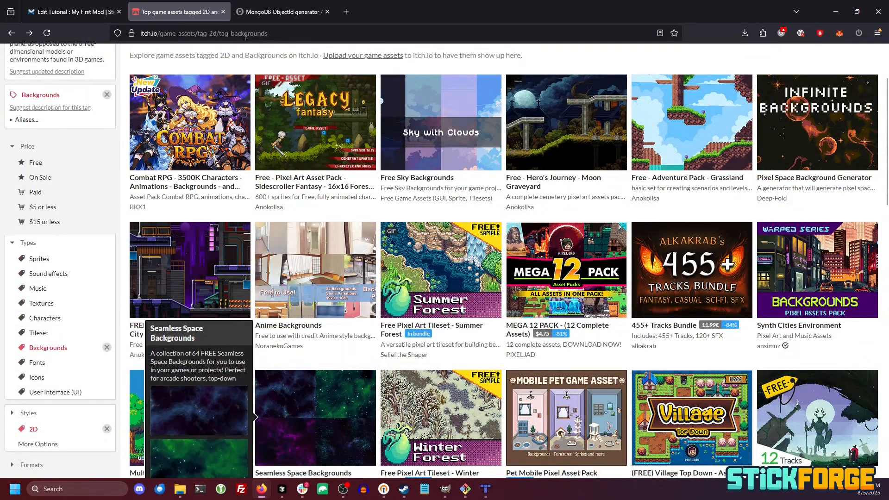
scroll(356, 82, up, 2)
click(166, 130)
text(backgroun)
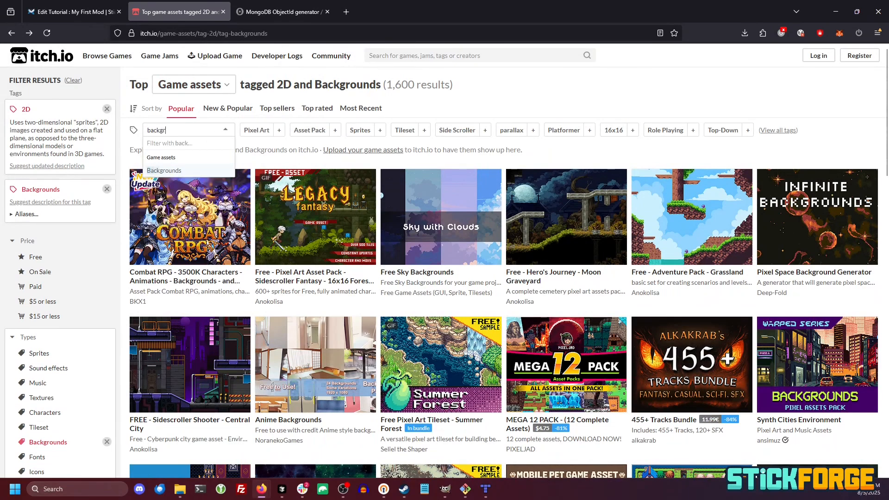
click(167, 176)
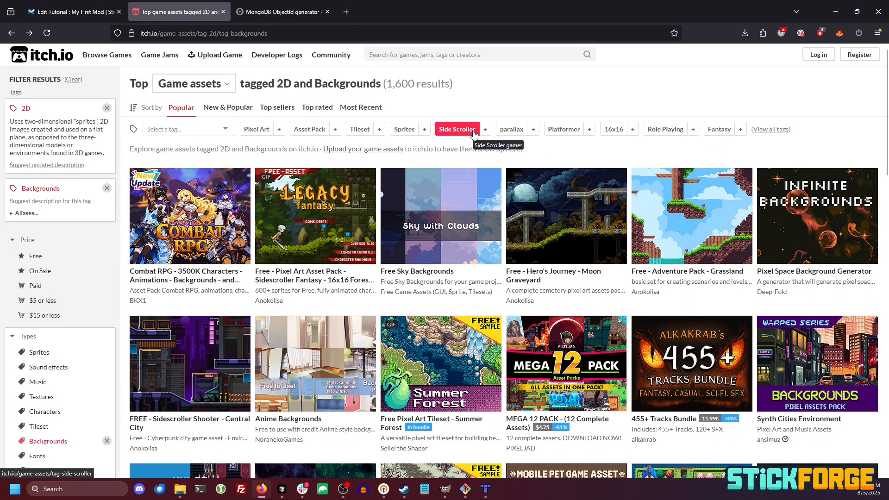
Open the Parallax Background asset pack by RavenTale and review its description, contents and preview images
scroll(473, 134, down, 4)
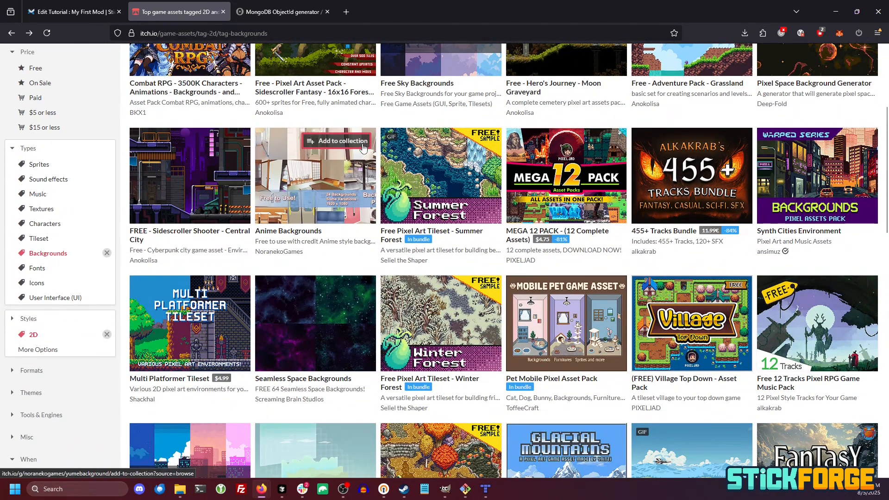
scroll(364, 147, down, 4)
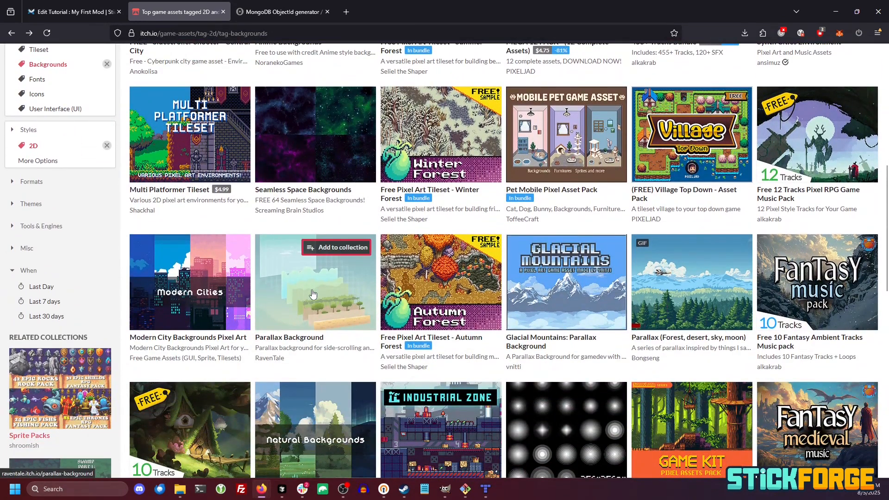
click(312, 294)
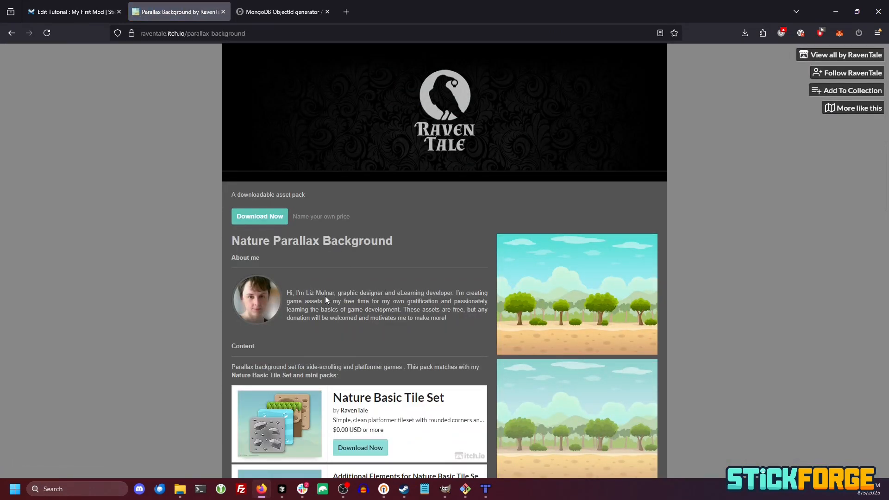
drag(308, 293, 332, 294)
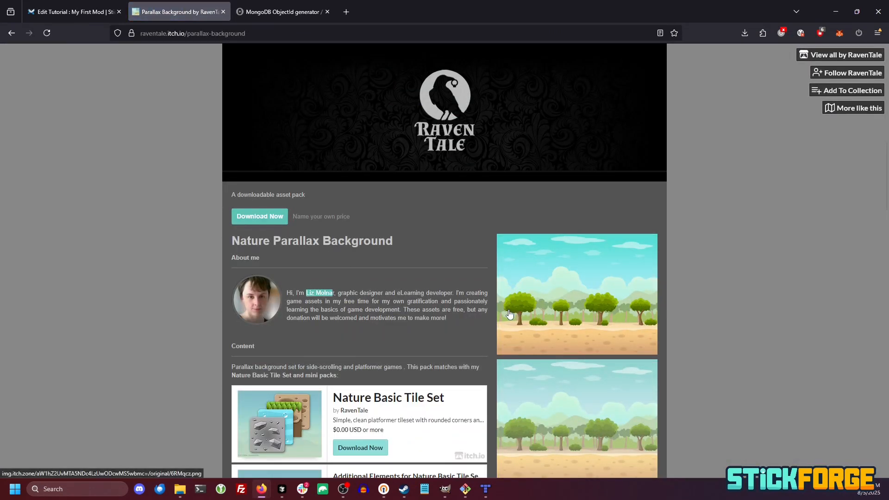
scroll(631, 216, down, 3)
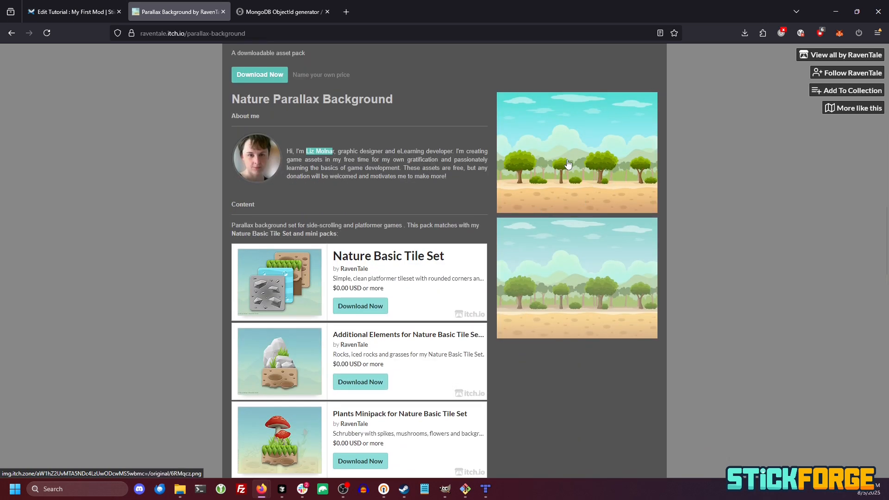
scroll(552, 236, down, 6)
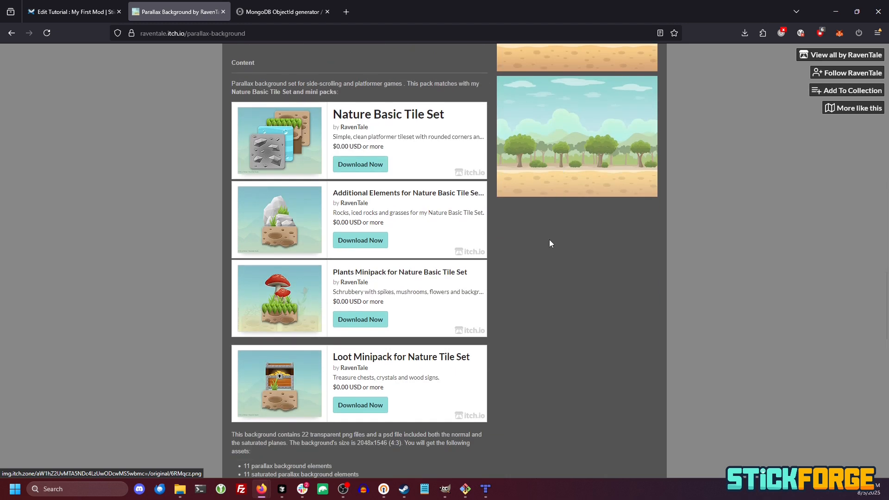
scroll(412, 241, up, 7)
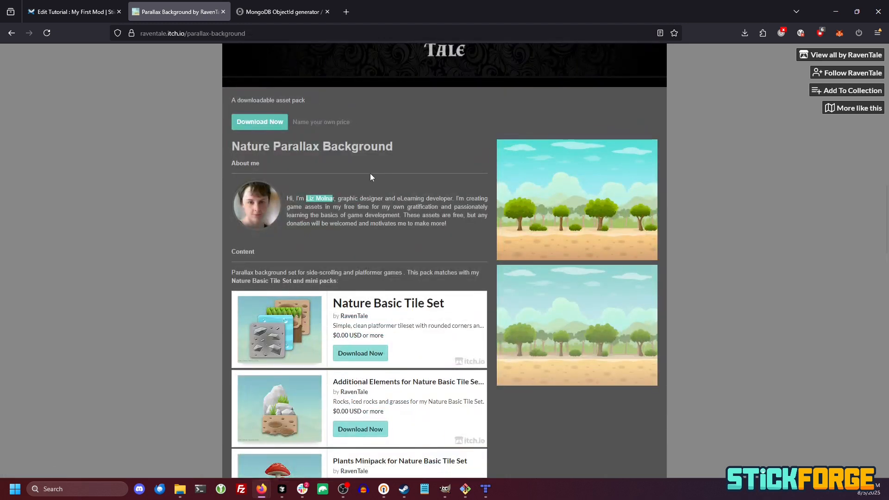
scroll(371, 176, up, 2)
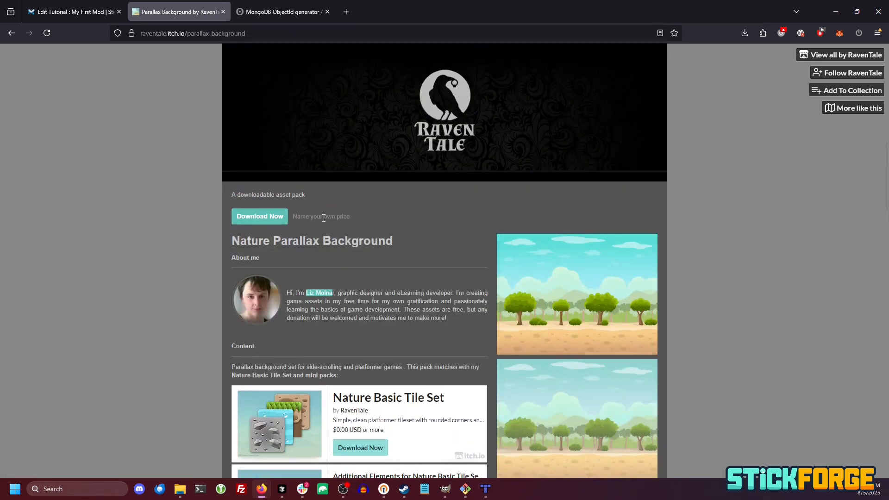
scroll(301, 218, down, 1)
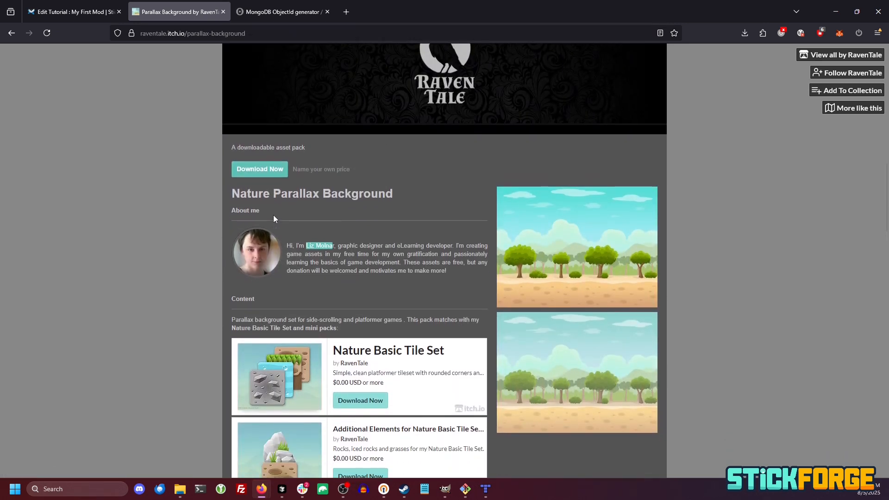
Download parallax backgound pack.zip without paying and put it in the paper_mod folder
click(263, 172)
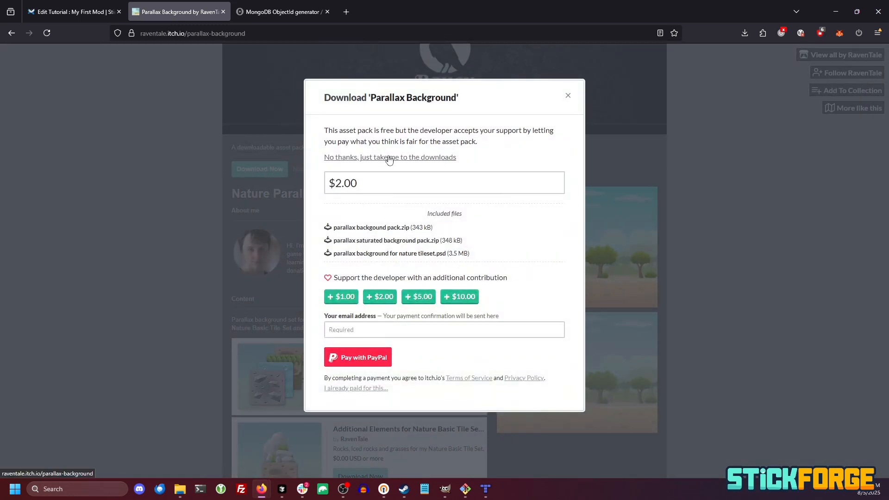
click(389, 157)
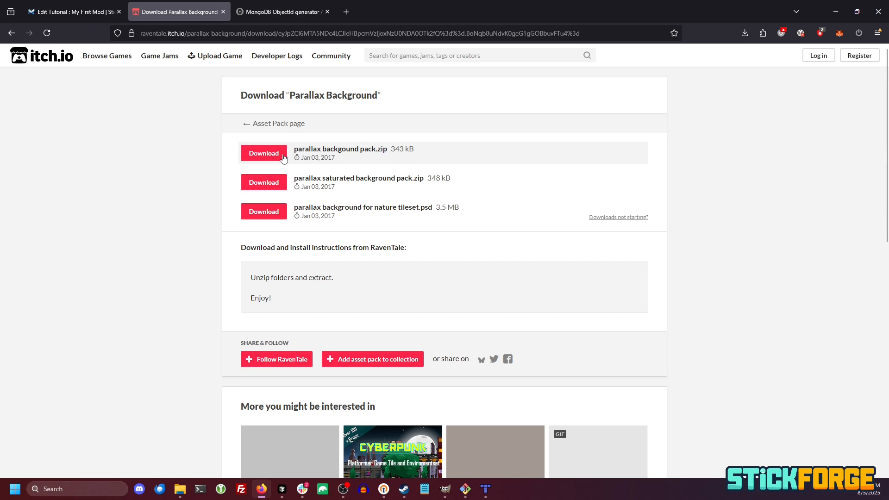
click(257, 158)
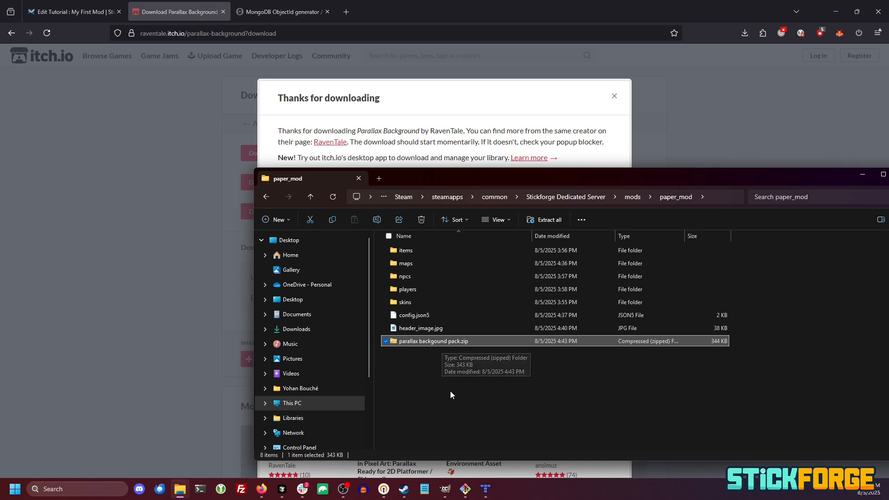
Create a folder named raw inside the paper_mod folder
click(279, 220)
click(293, 241)
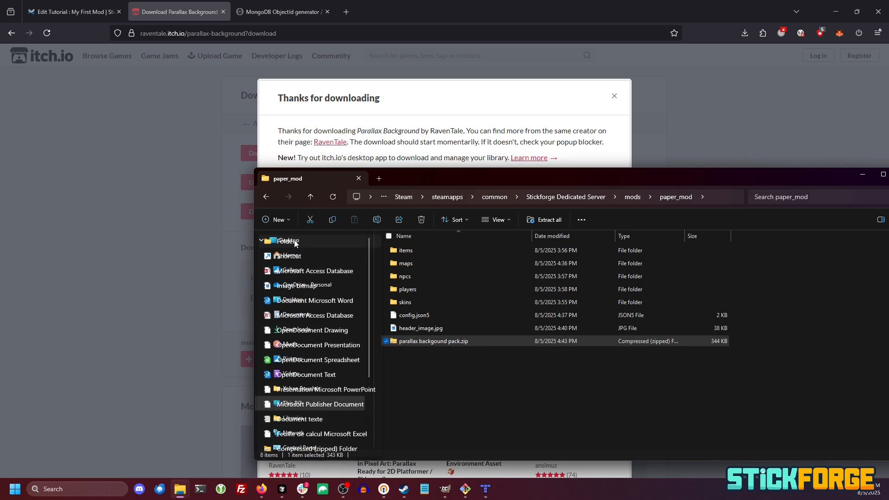
text(raw)
key(Return)
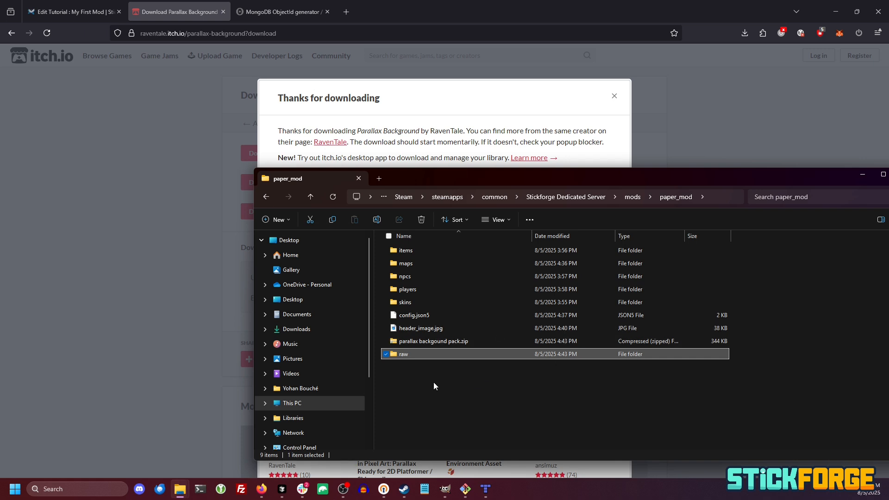
Copy all the PNG files, _01_ground.png to _11_background.png, from parallax backgound pack.zip into the raw folder
double_click(450, 343)
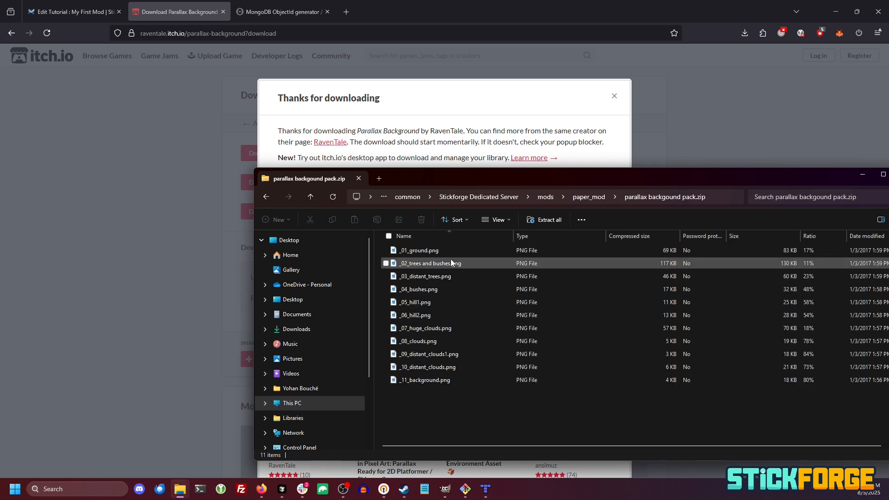
click(446, 251)
shift+click(440, 380)
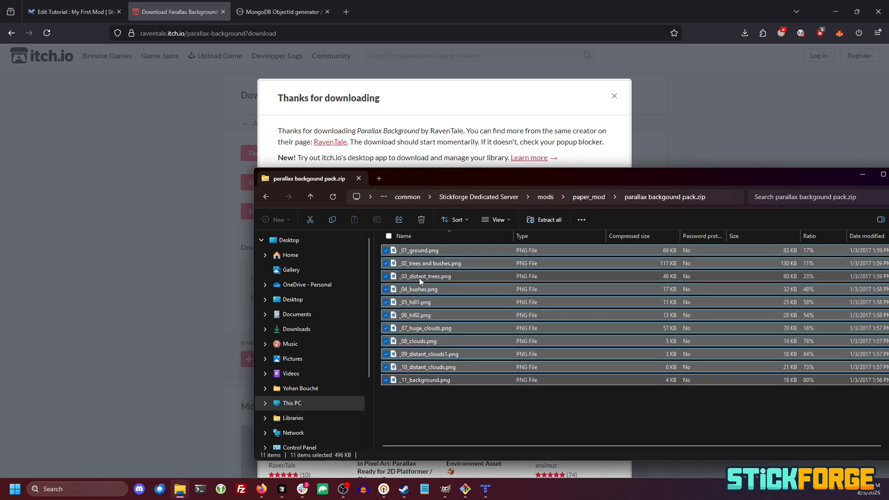
click(589, 197)
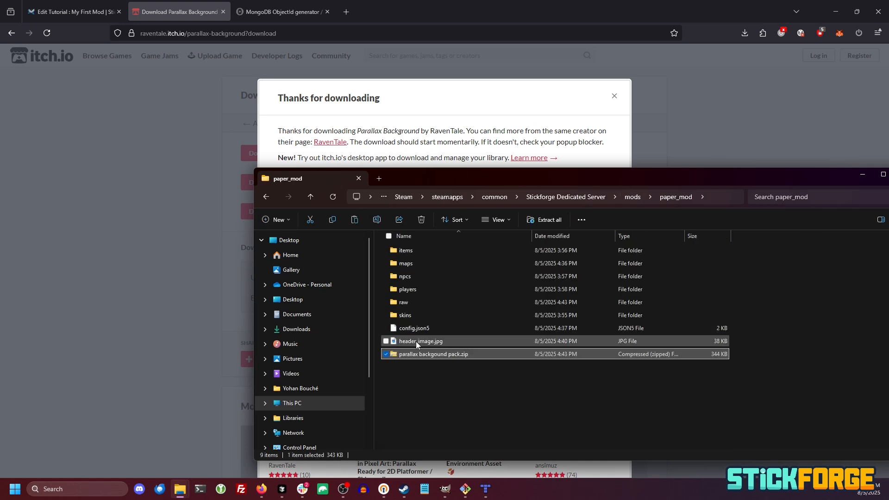
double_click(417, 308)
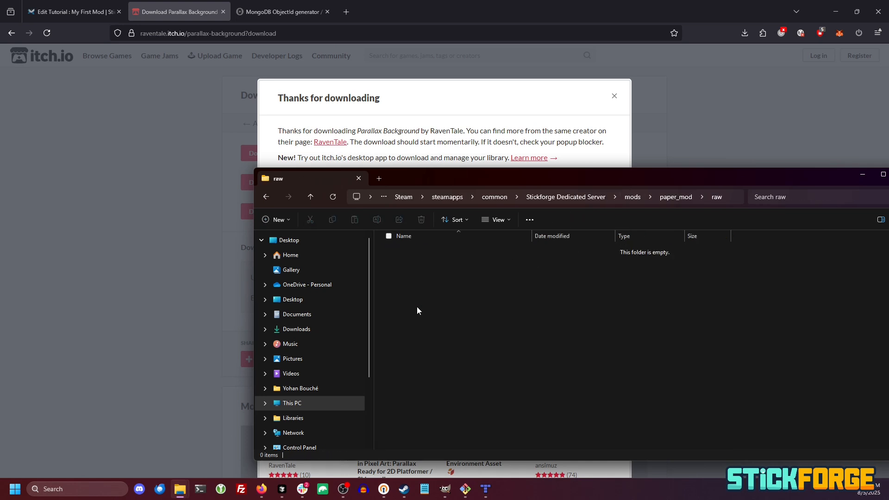
key(ctrl+v)
click(523, 408)
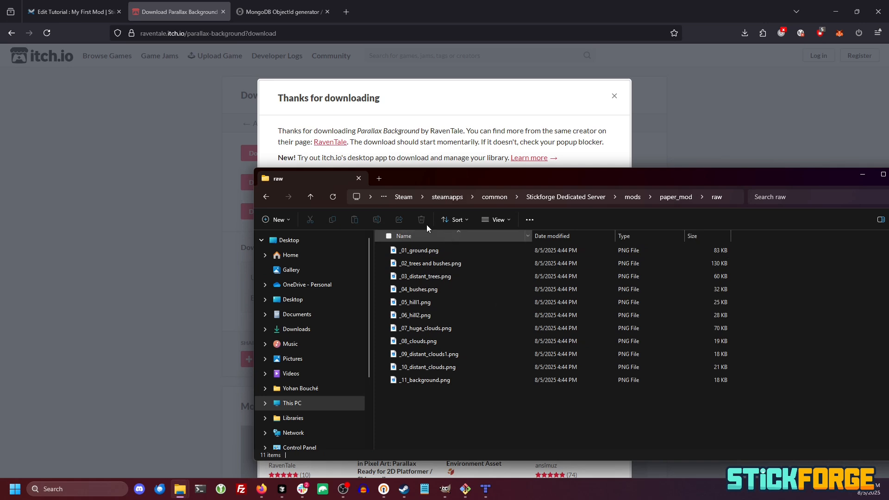
Show the files in the raw folder as icons with thumbnails large enough to recognise each background layer
click(496, 220)
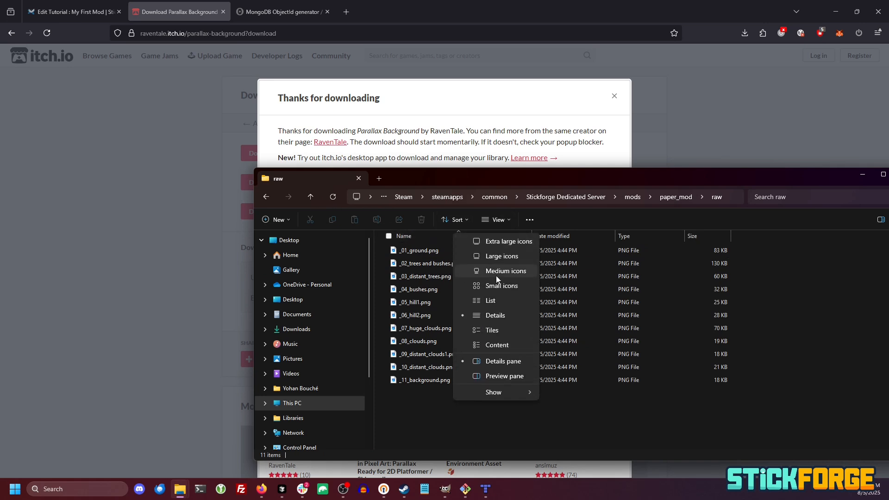
click(498, 273)
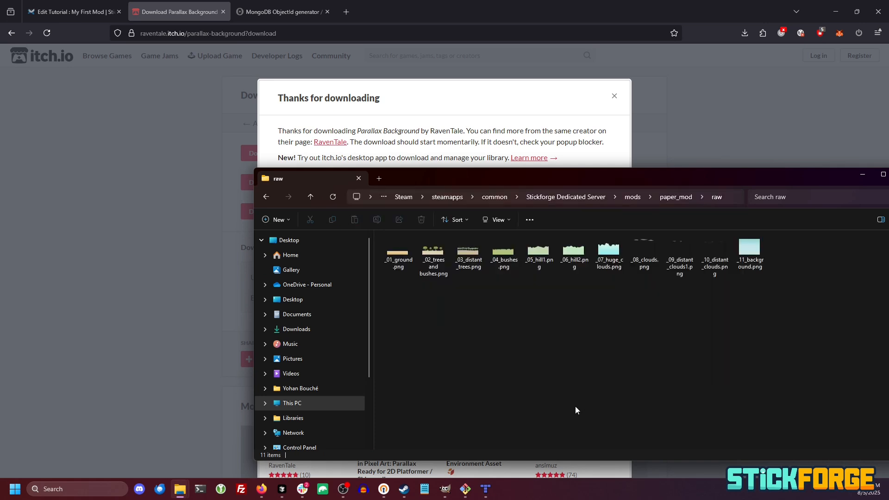
ctrl+scroll(581, 372, up, 5)
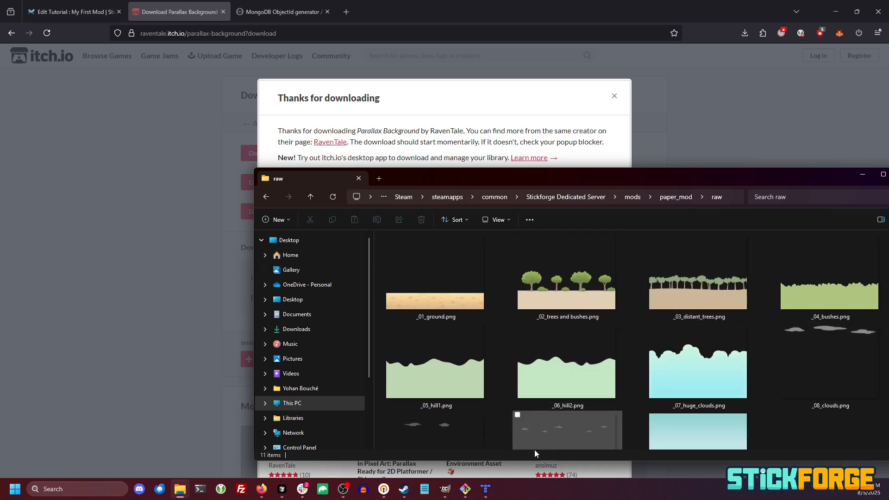
mouse_move(484, 323)
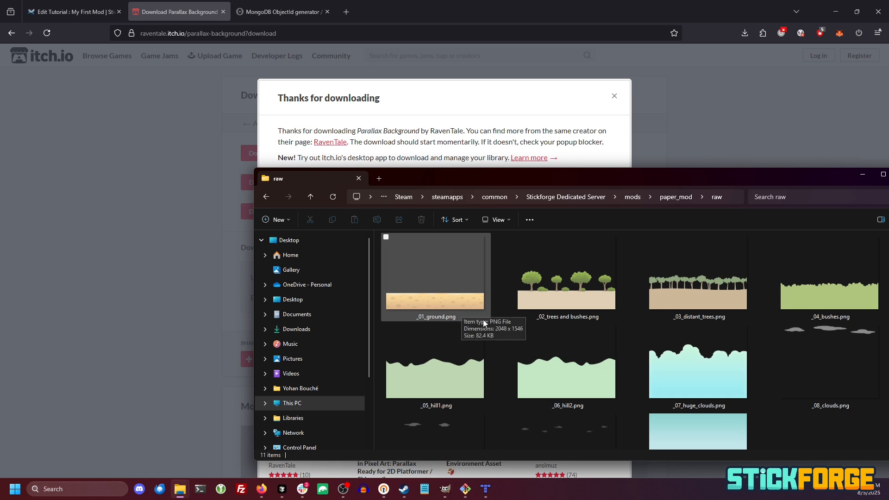
Delete parallax backgound pack.zip from the paper_mod folder
click(675, 197)
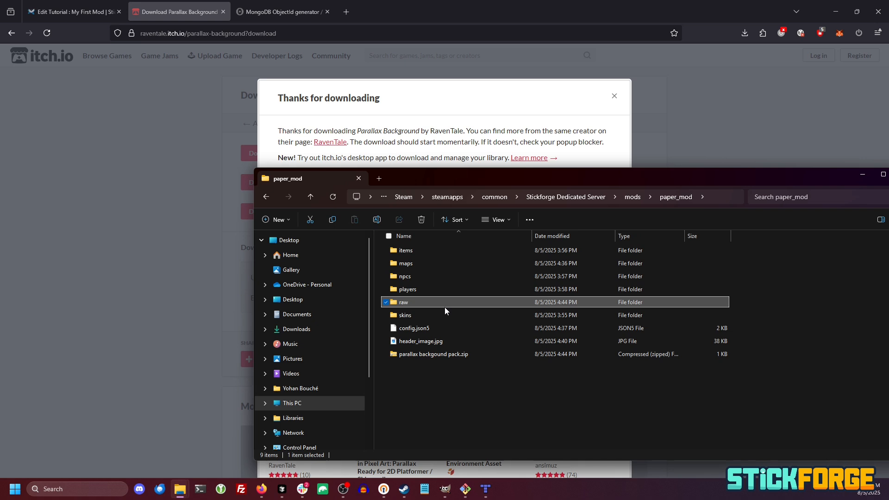
click(448, 354)
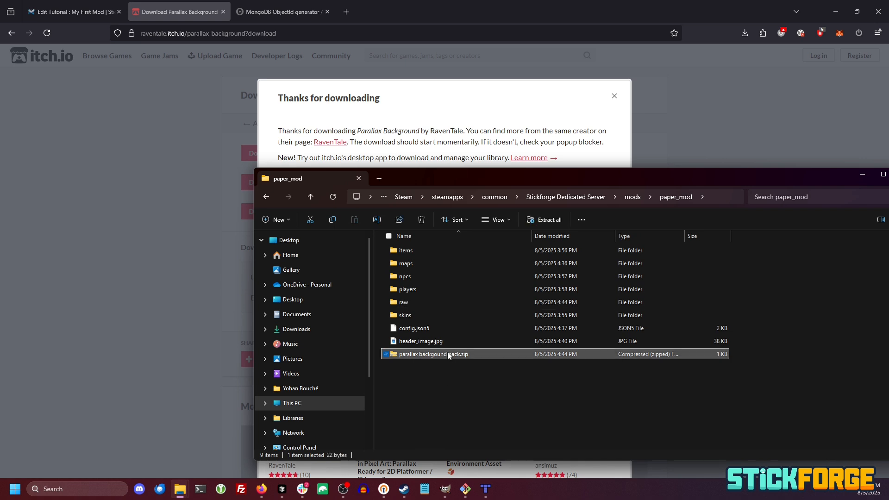
Create a folder named props inside the paper_world folder under maps and cp in paper_mod
double_click(423, 264)
double_click(420, 251)
double_click(420, 250)
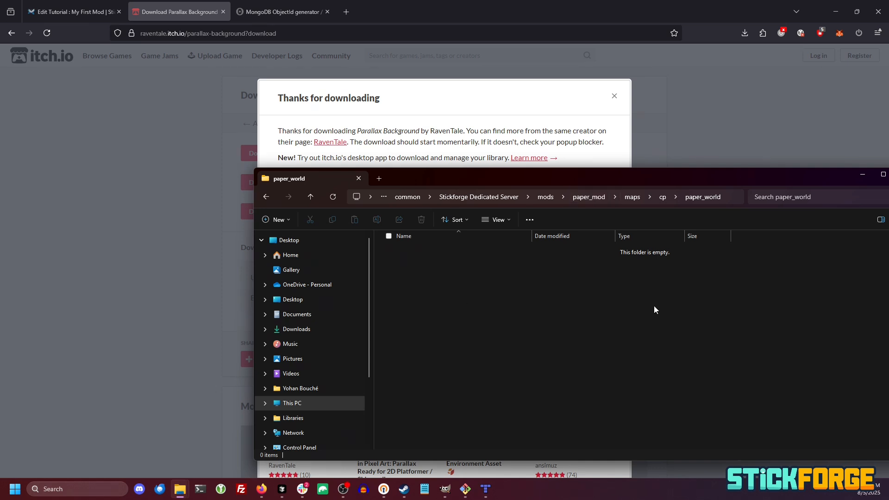
right_click(498, 302)
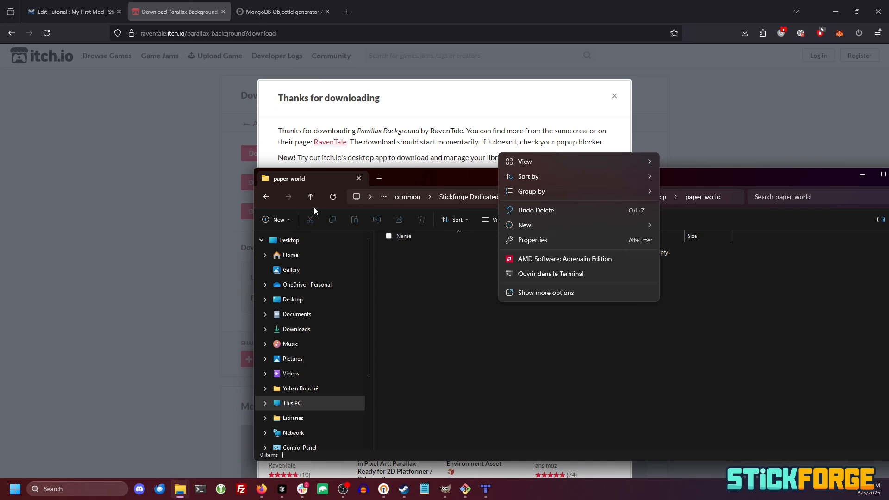
click(265, 224)
click(330, 239)
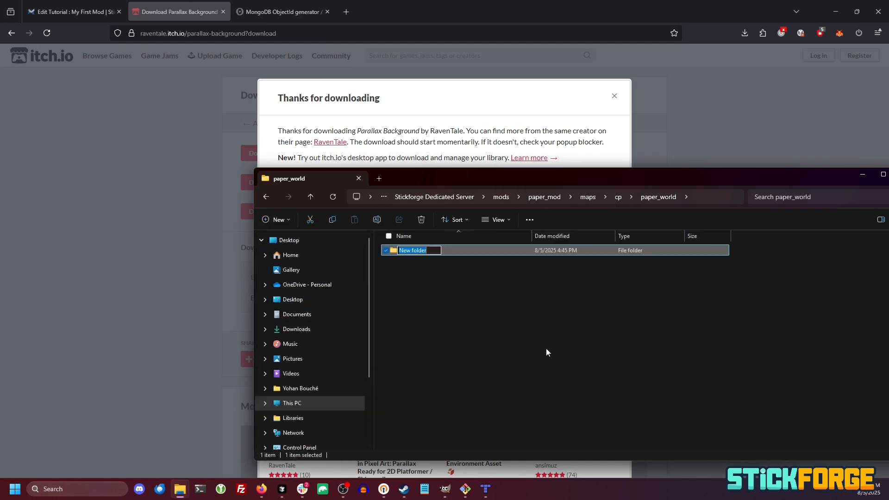
text(props)
key(Return)
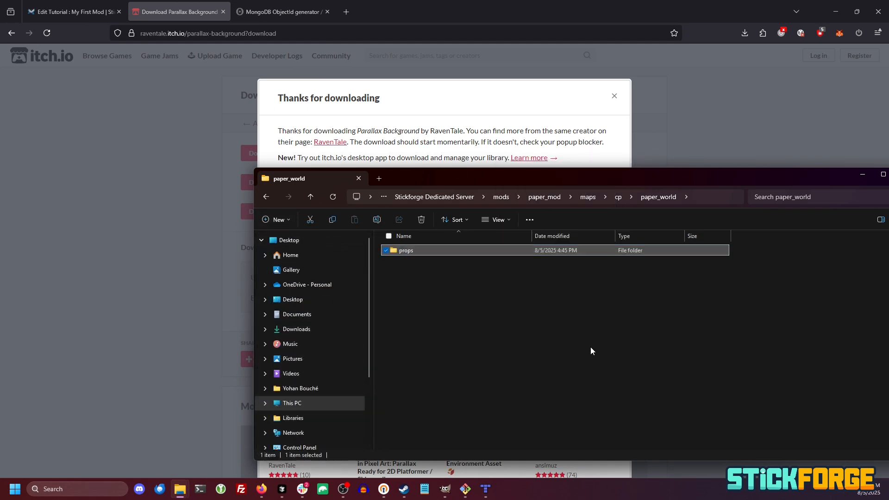
click(568, 318)
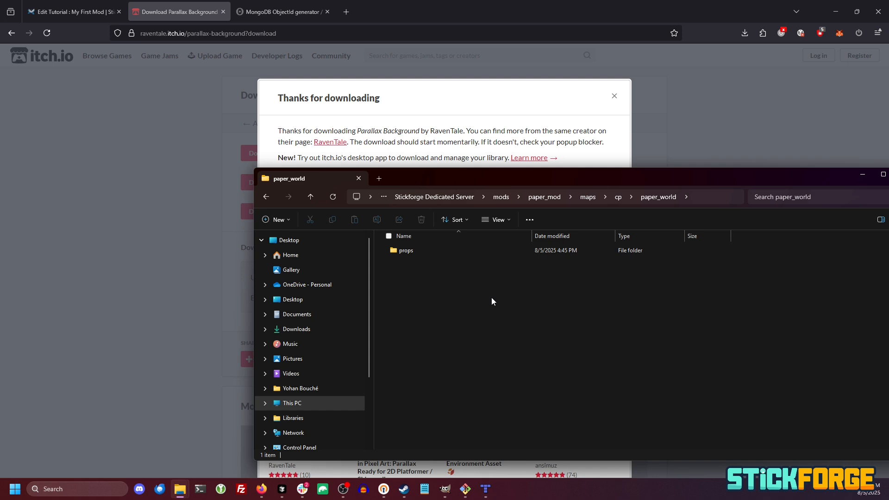
Copy _01_ground.png and _11_background.png from the raw folder of paper_mod to the clipboard
click(617, 197)
click(629, 200)
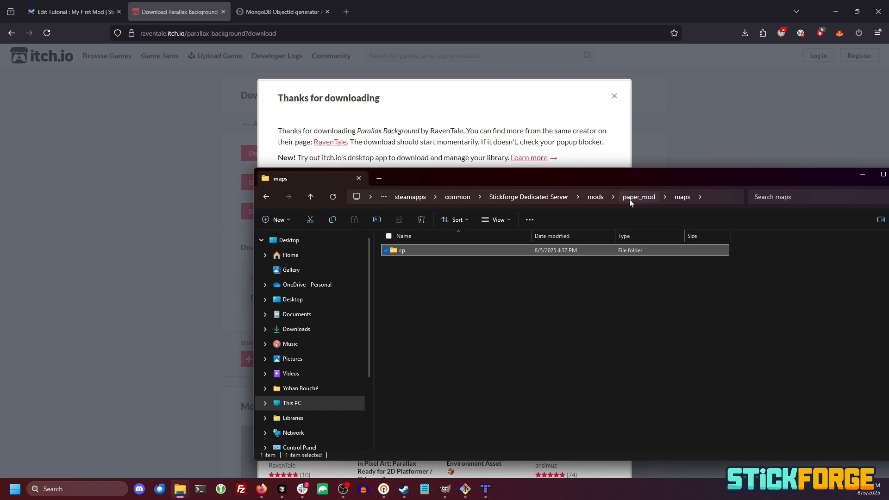
click(631, 200)
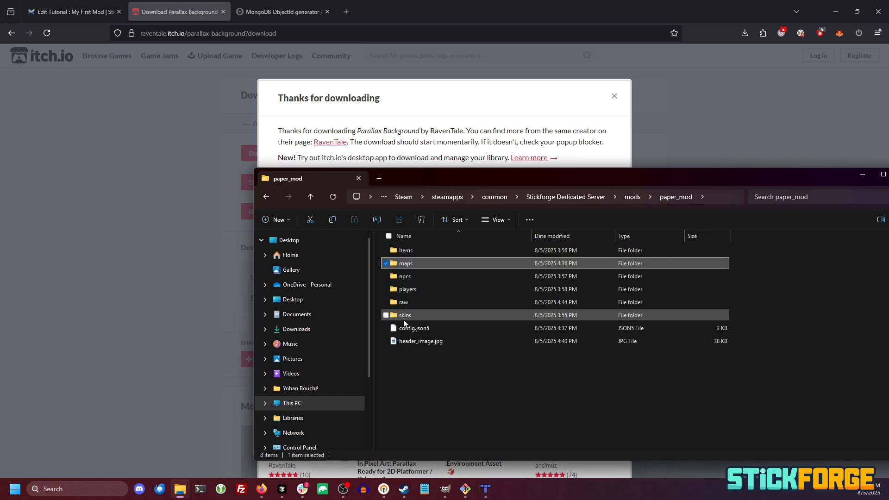
double_click(404, 303)
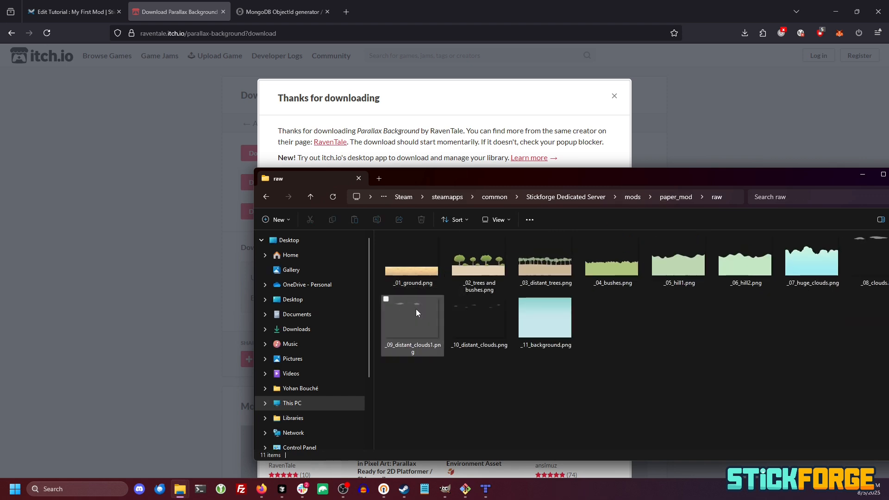
scroll(420, 285, up, 2)
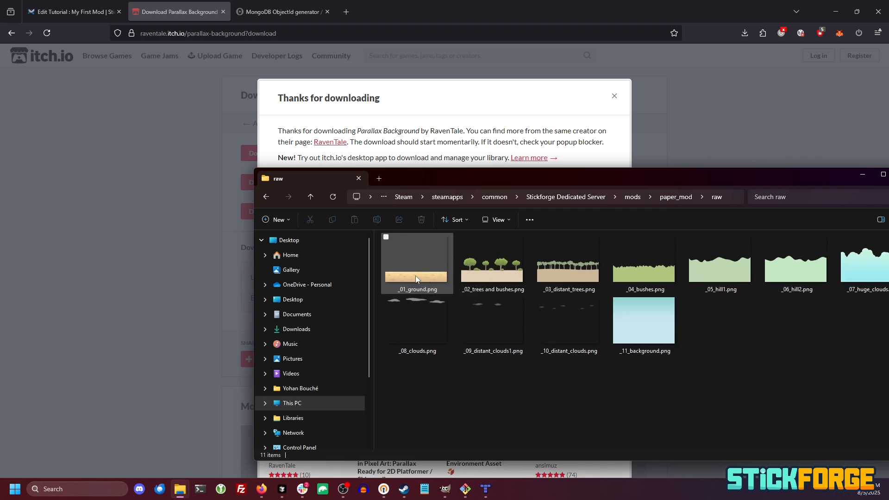
click(416, 276)
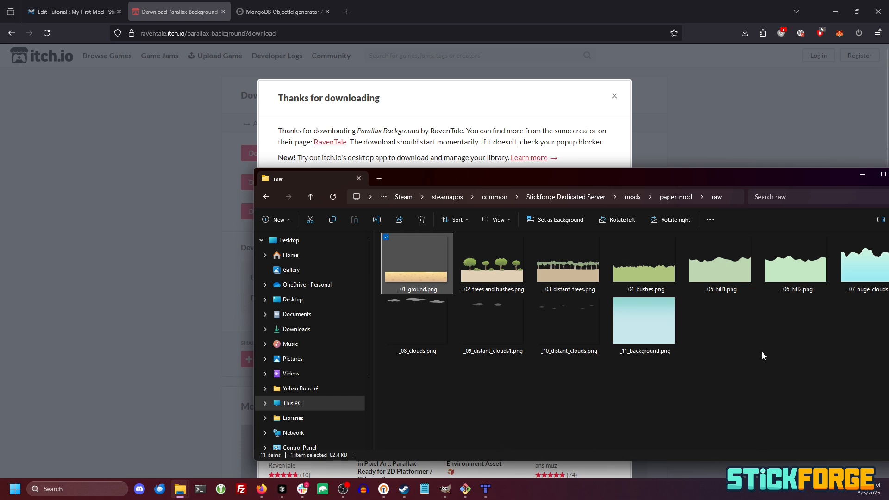
ctrl+scroll(811, 347, down, 3)
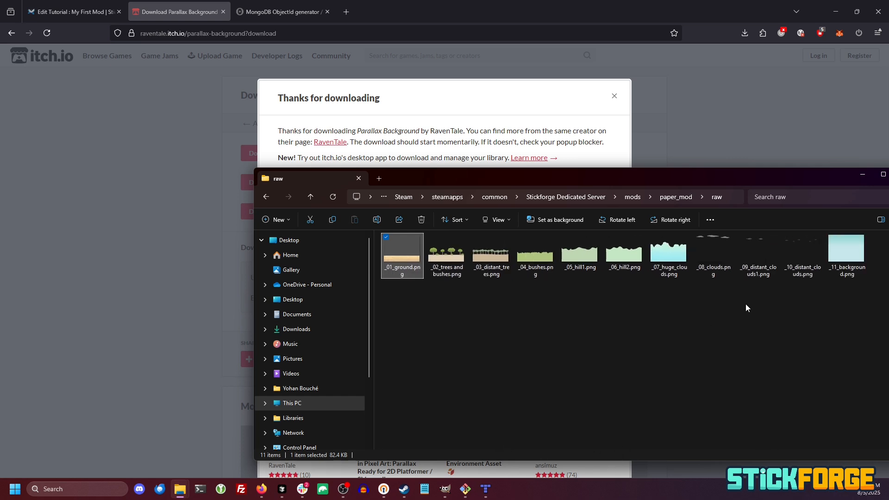
ctrl+click(851, 260)
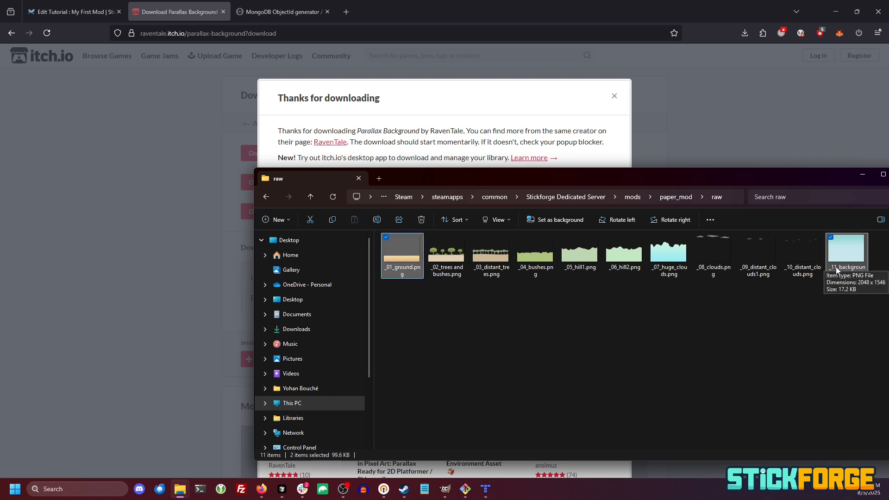
Paste the two copied images into the props folder of the paper_world map and show them as large thumbnails
click(673, 194)
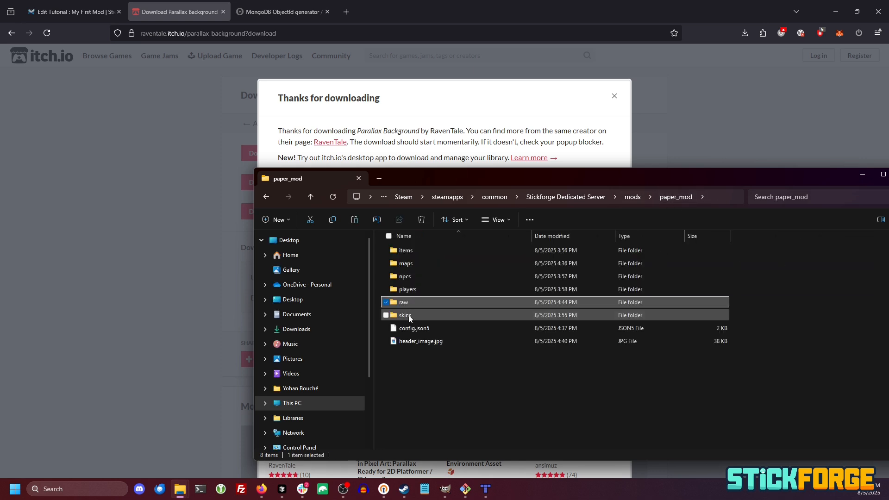
double_click(413, 262)
double_click(415, 249)
double_click(419, 252)
double_click(419, 252)
key(ctrl+v)
click(468, 334)
key(ctrl+shift+4)
ctrl+scroll(511, 291, up, 8)
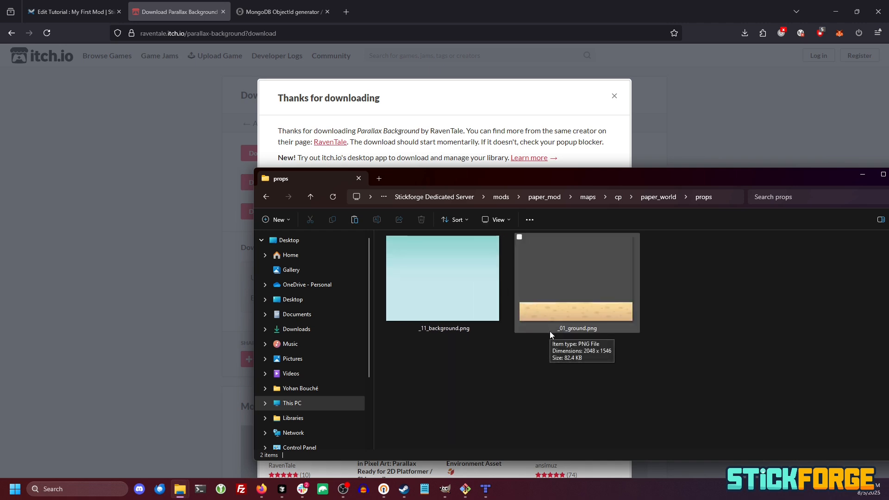
ctrl+scroll(550, 332, down, 3)
ctrl+scroll(538, 321, up, 1)
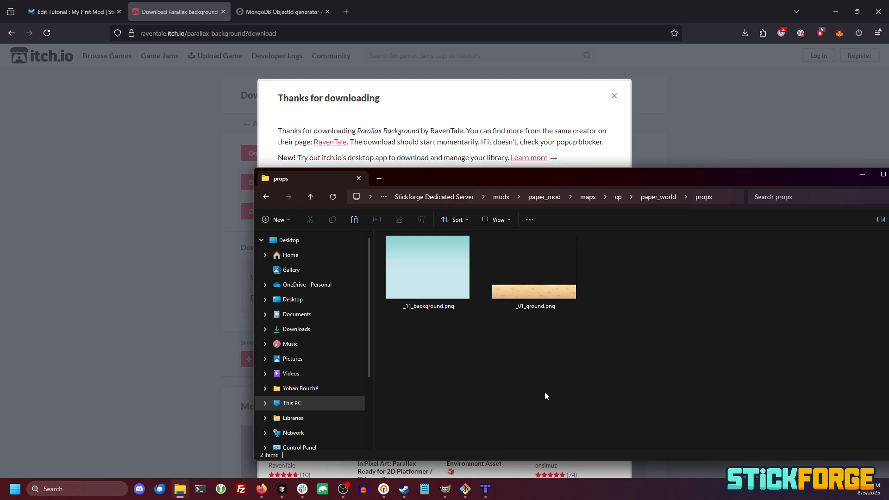
Switch to Tiled and create an orthogonal map of 30 by 20 tiles, 32 px each, with the Base64 (zlib compressed) layer format
click(486, 489)
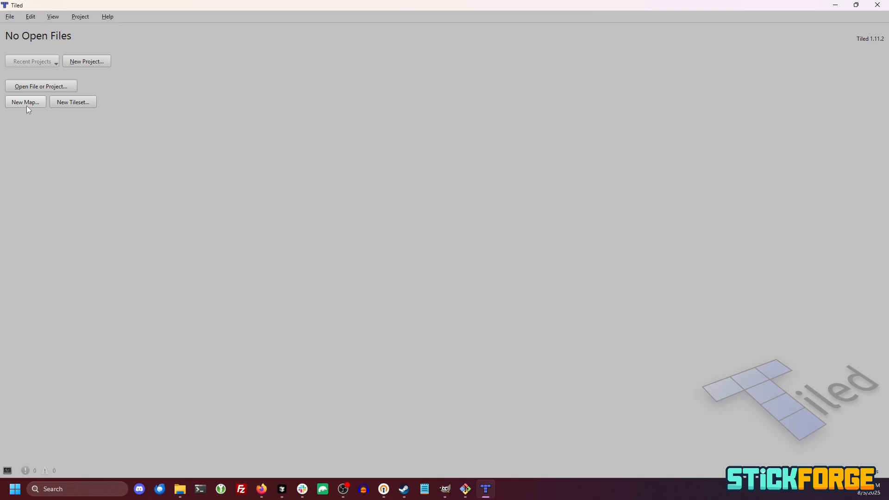
click(10, 17)
mouse_move(11, 30)
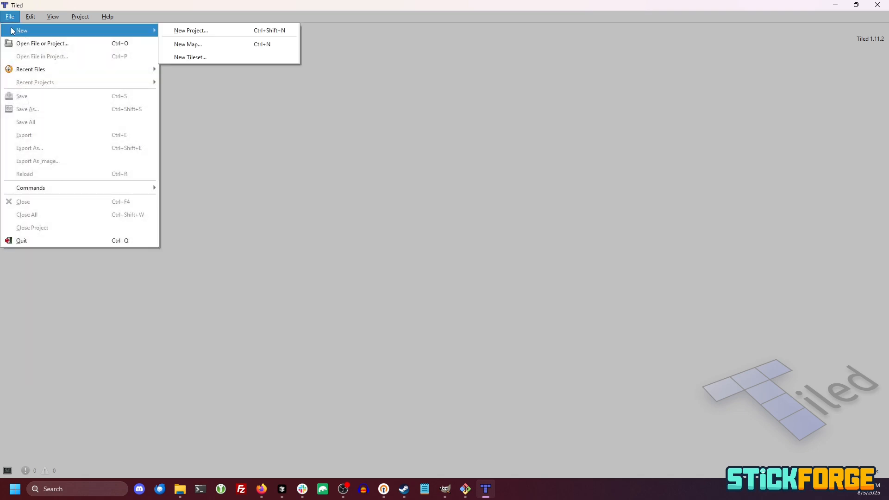
click(270, 185)
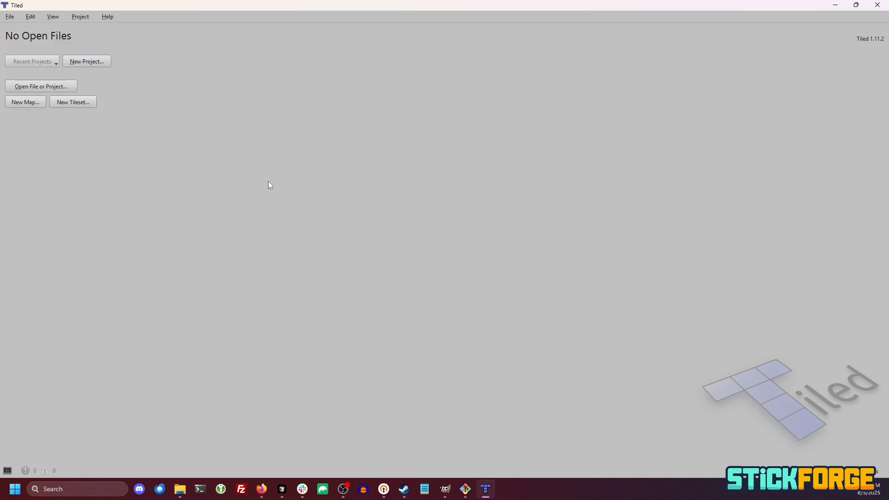
click(17, 106)
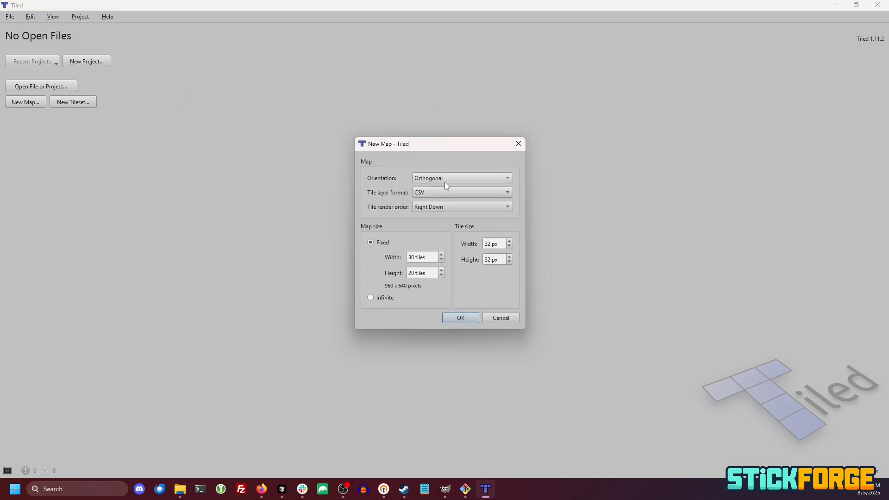
click(437, 194)
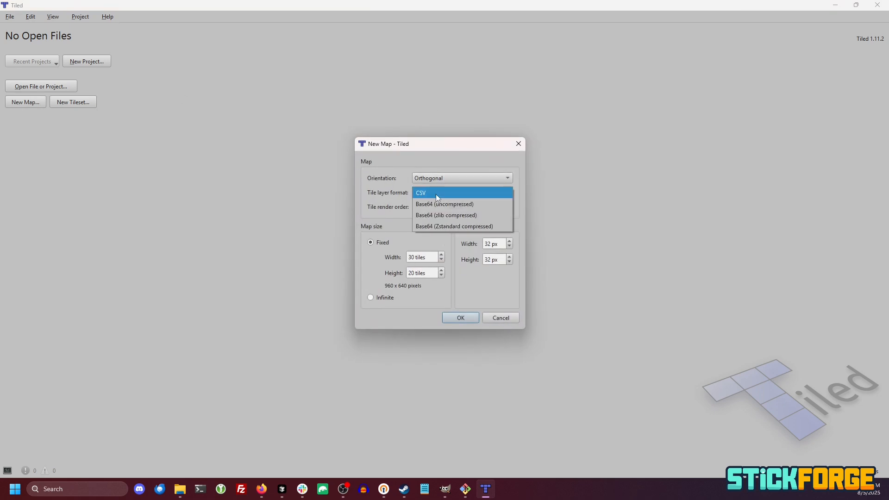
click(464, 215)
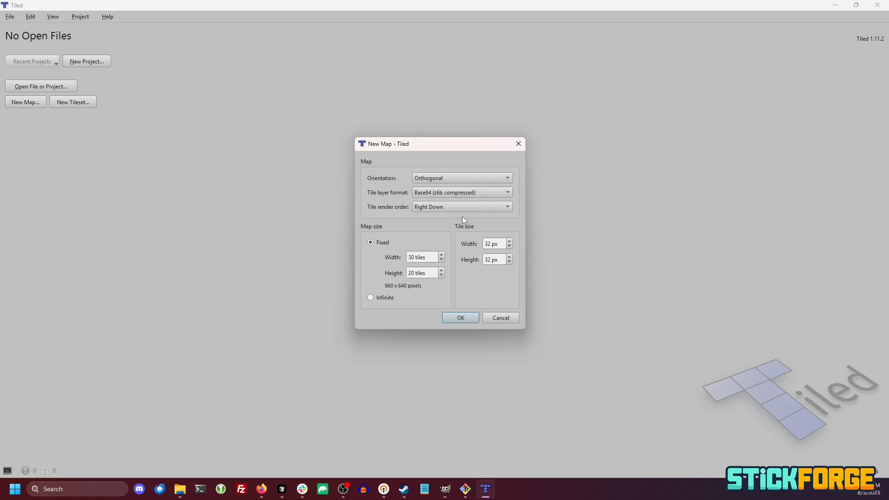
click(461, 319)
scroll(509, 214, down, 2)
scroll(484, 218, up, 3)
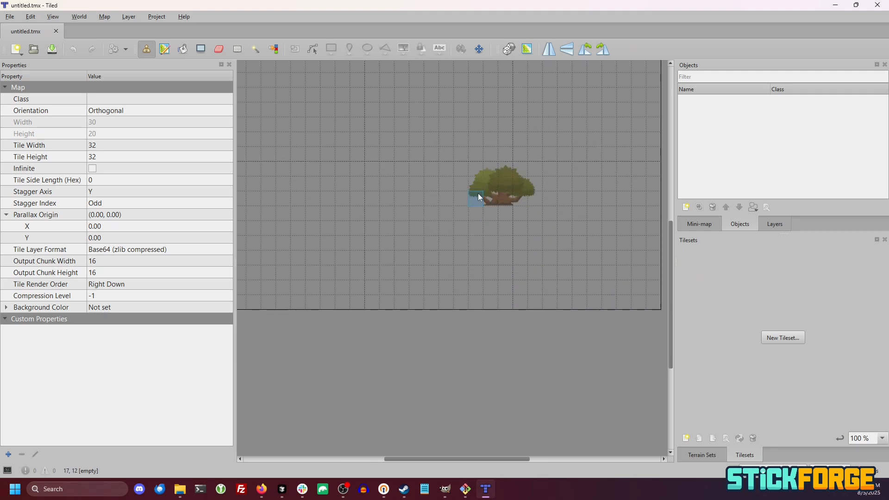
scroll(482, 209, down, 2)
scroll(498, 263, up, 3)
scroll(496, 255, down, 1)
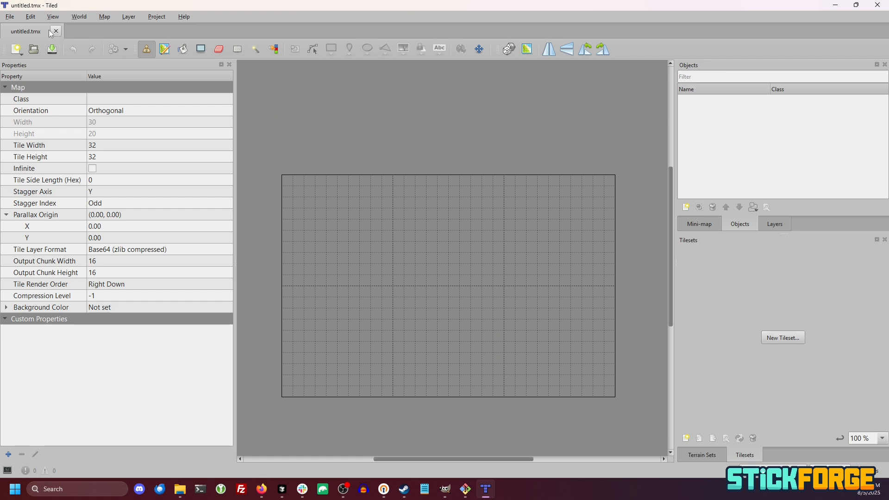
Begin saving the untitled map under a new name and copy the props folder's path from File Explorer
click(9, 17)
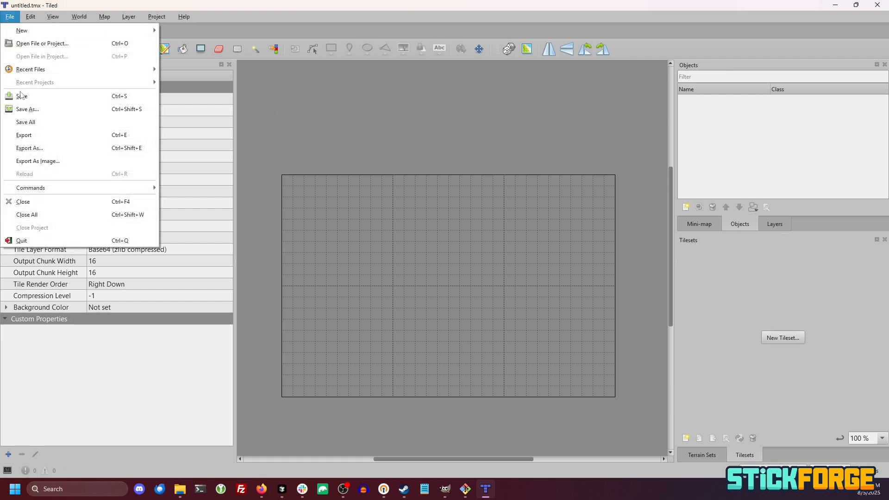
click(30, 110)
click(326, 41)
click(327, 40)
key(Return)
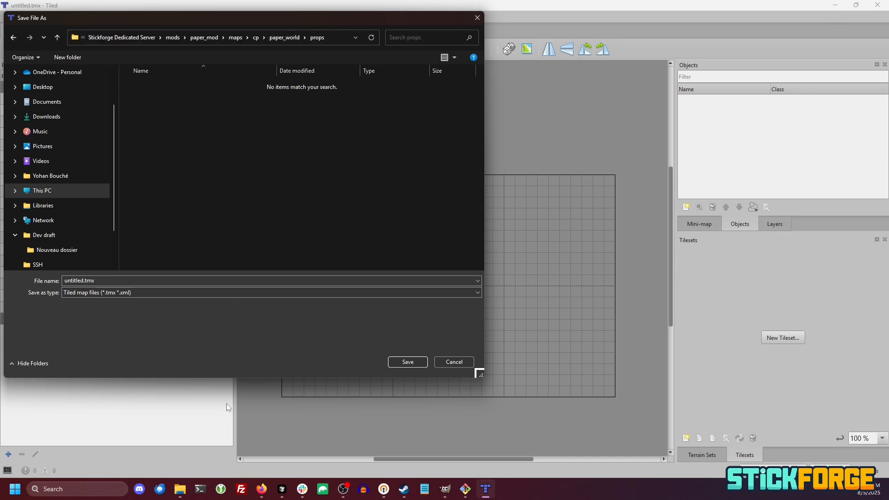
click(180, 489)
key(ctrl+l)
key(Escape)
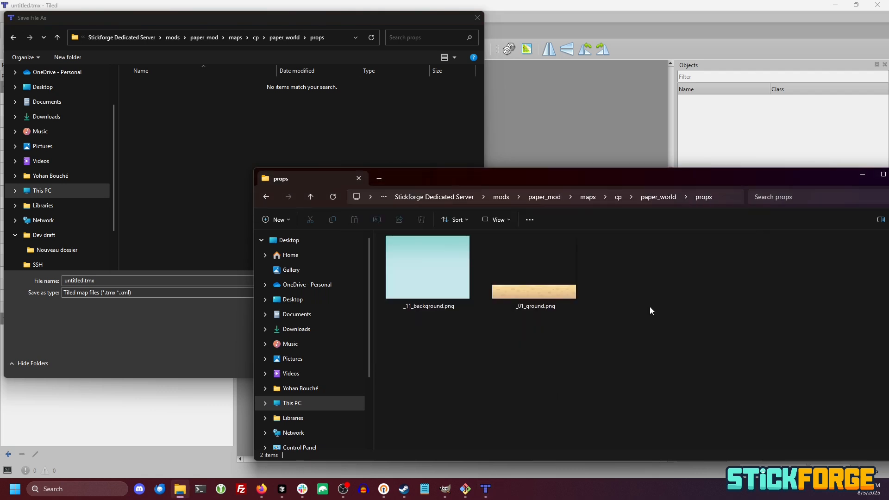
click(727, 199)
key(ctrl+c)
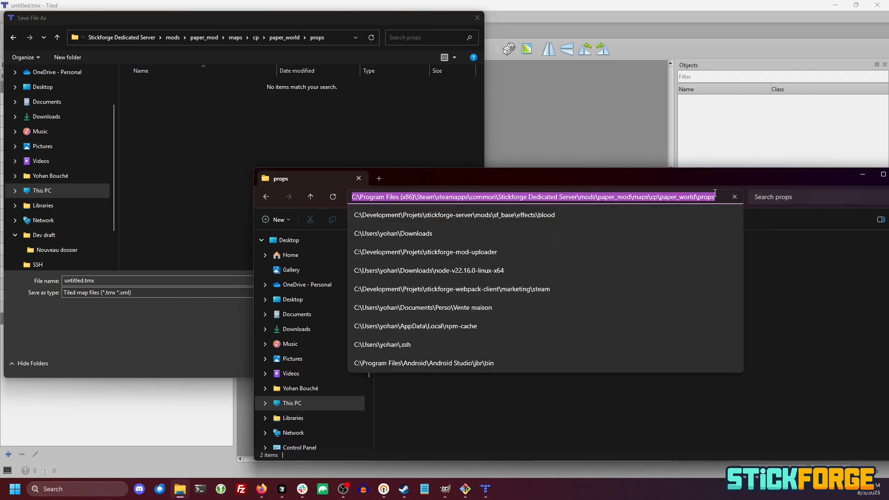
Browse from the pasted props path up to the paper_world folder and enter cp_paper_world.tmx as the map's file name
click(339, 42)
key(ctrl+v)
key(Return)
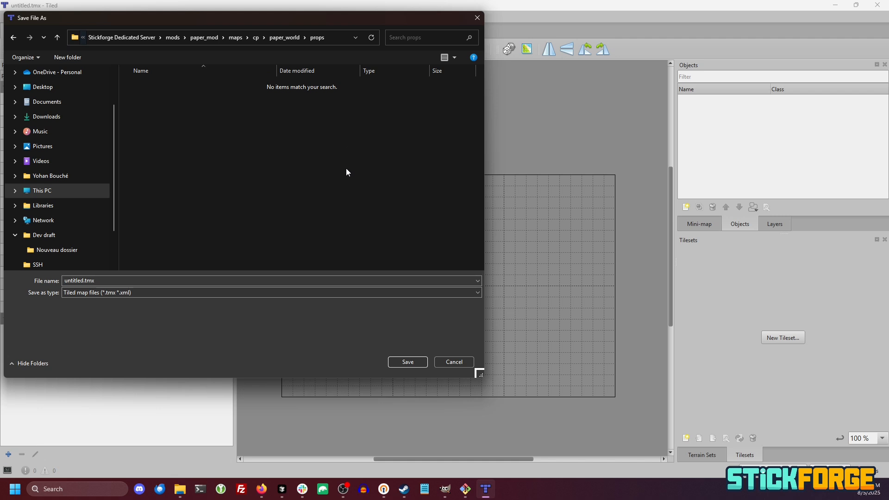
click(281, 39)
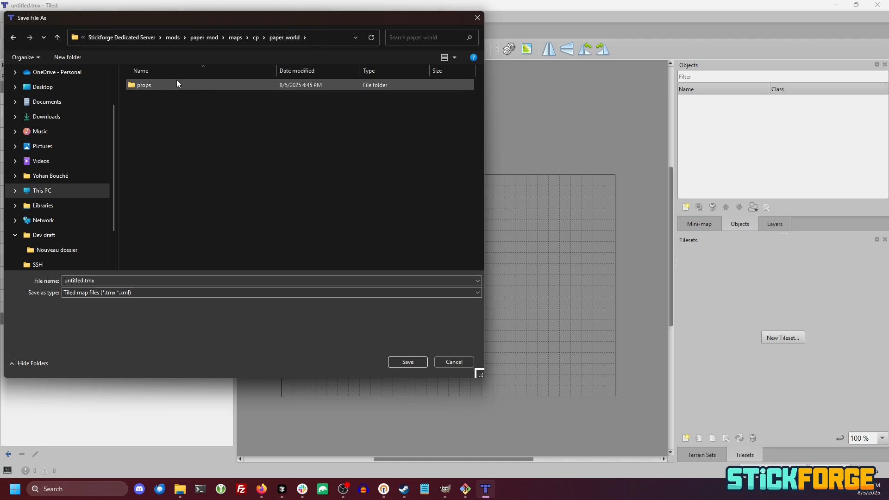
double_click(78, 281)
drag(85, 282, 45, 286)
text(cp_pape)
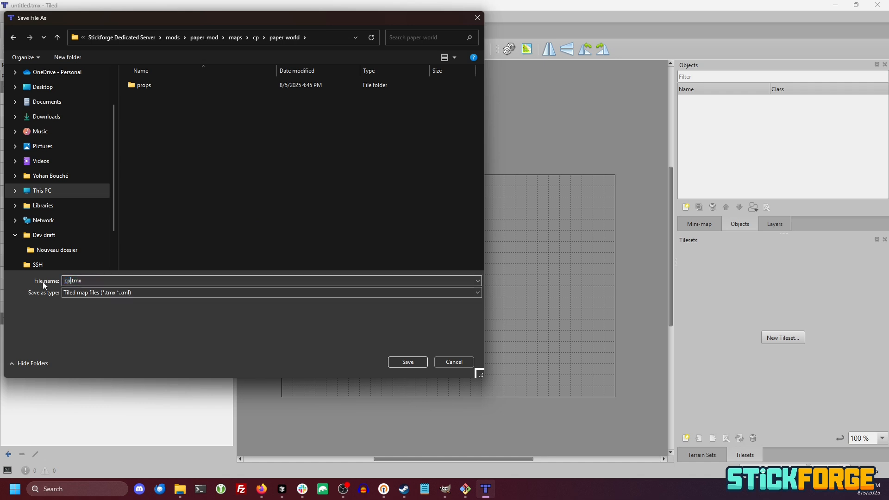
text(r_)
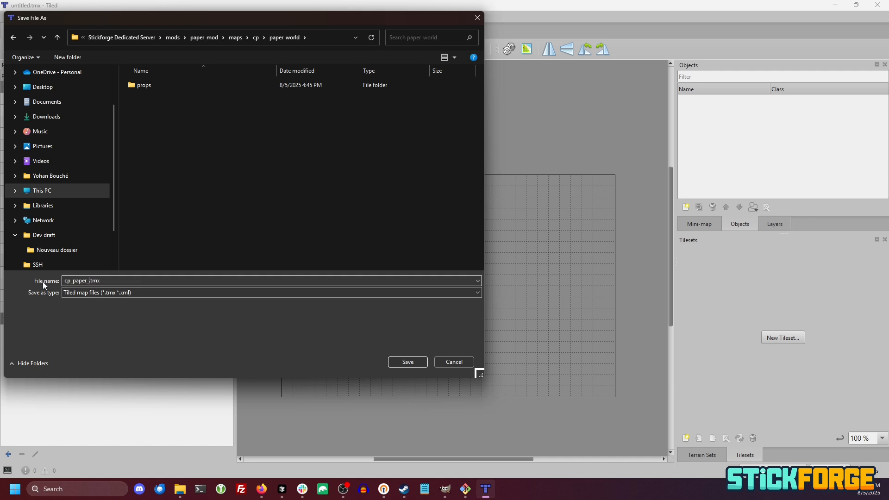
text(world)
Switch to Cursor and check the cp map entry in paper_mod's config.json5 against the map's file name
click(282, 489)
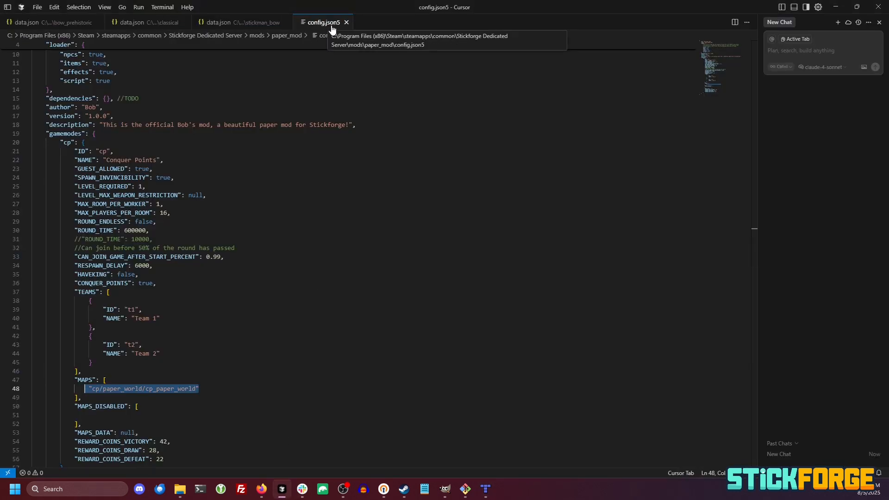
click(168, 397)
drag(212, 390, 82, 390)
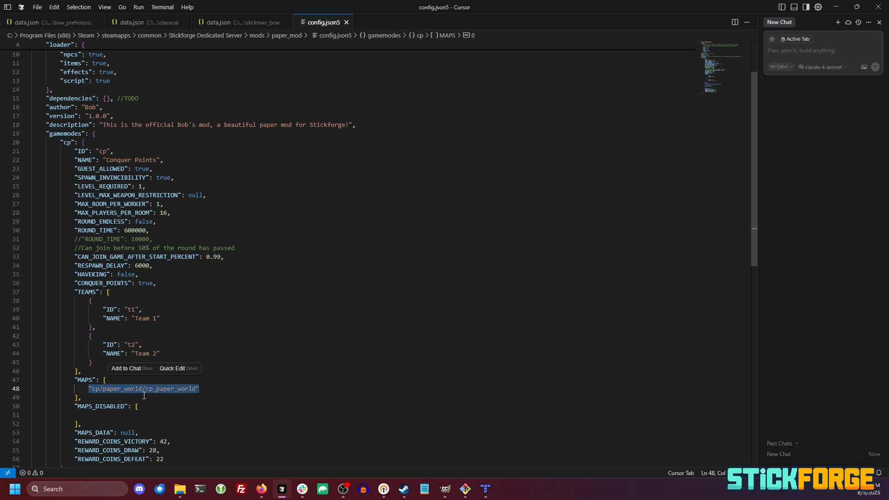
click(183, 395)
drag(203, 394, 99, 389)
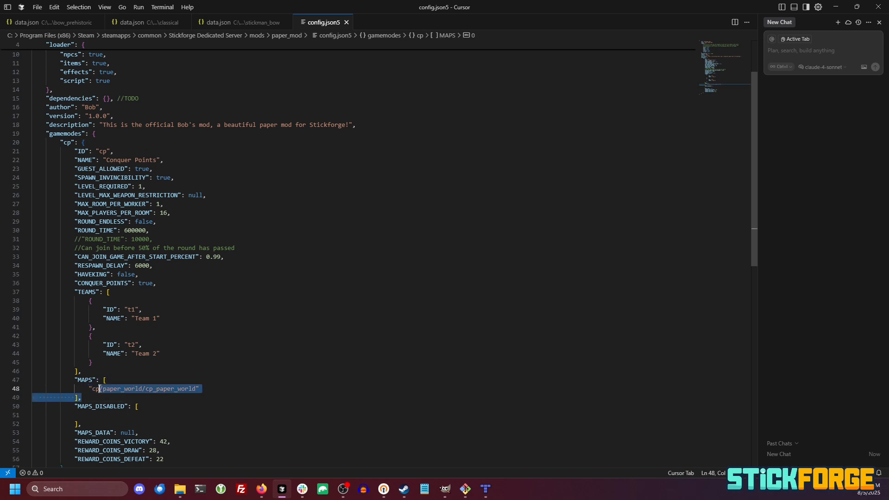
double_click(162, 389)
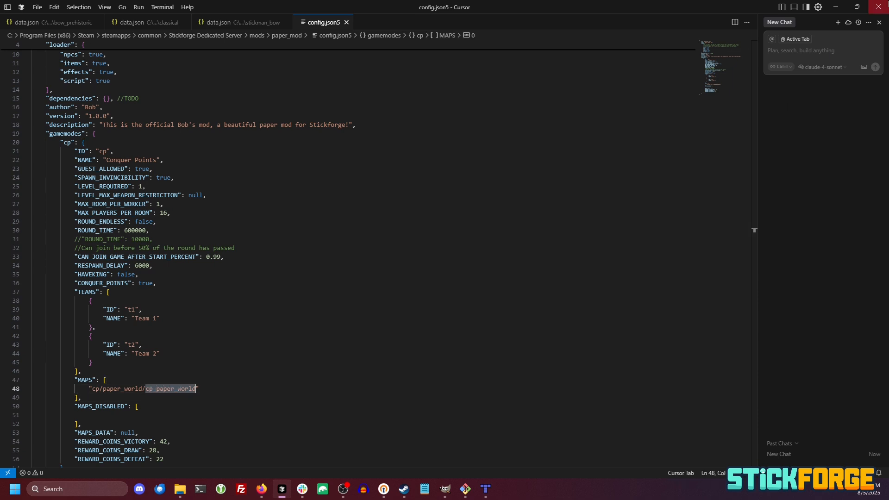
Return to Tiled and save the map as cp_paper_world.tmx in the paper_world folder
click(836, 7)
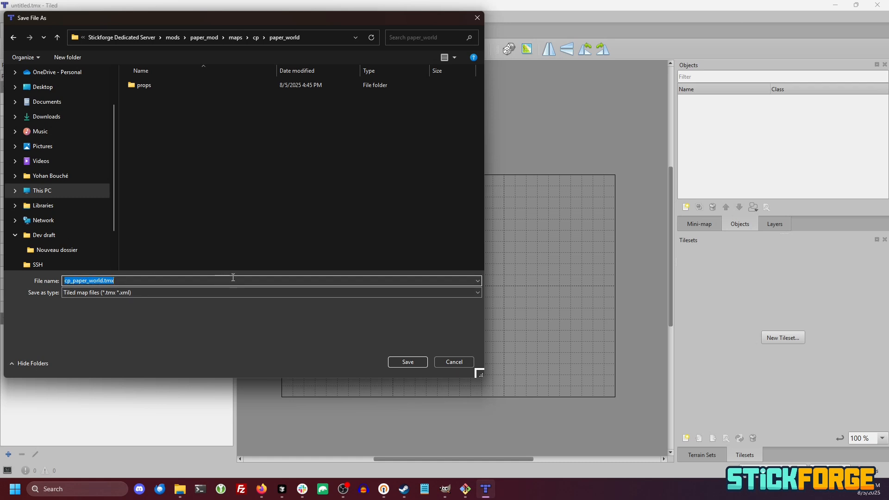
click(407, 364)
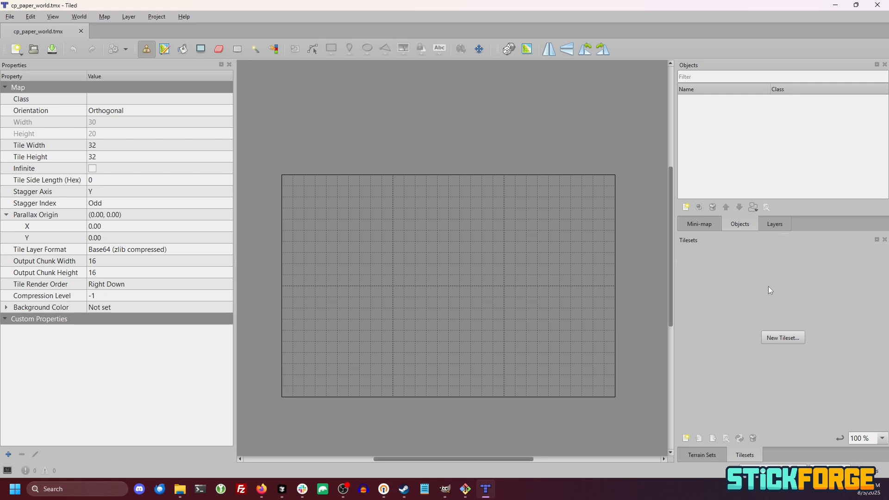
Create a Collection of Images tileset named tileset and save it as tileset.tsx in the paper_world folder
click(774, 223)
click(740, 224)
click(782, 343)
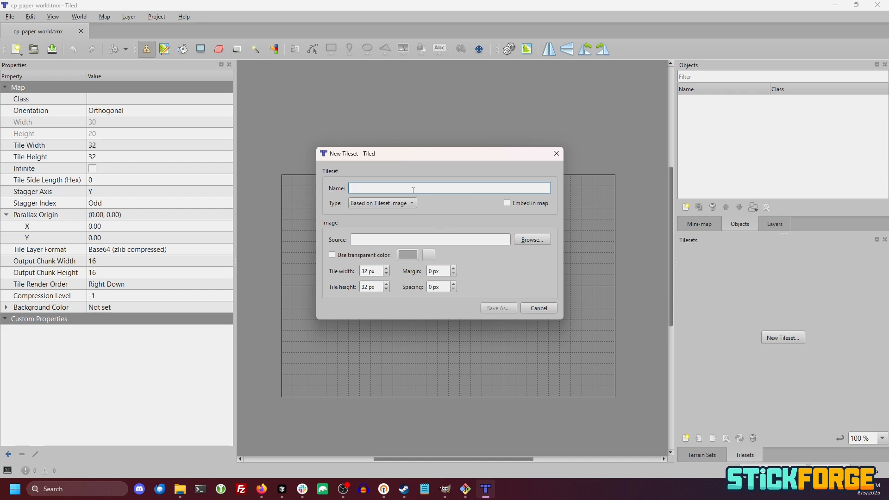
text(tileset)
click(385, 205)
click(387, 213)
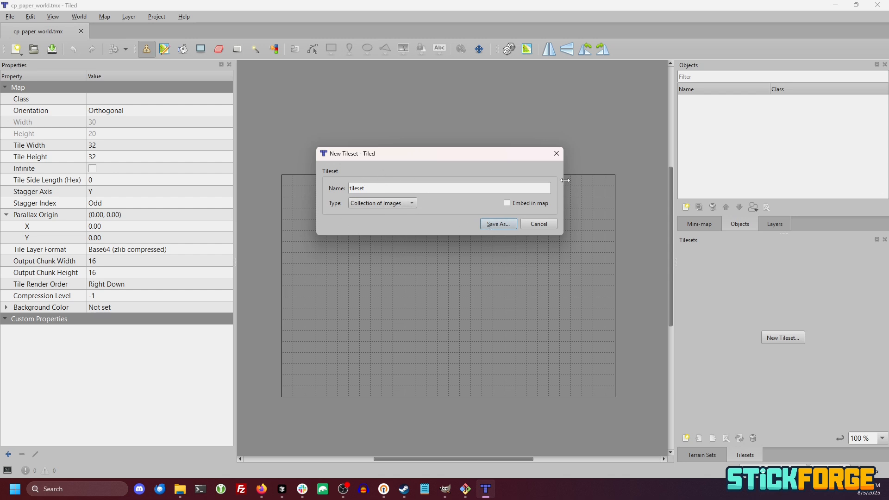
click(499, 224)
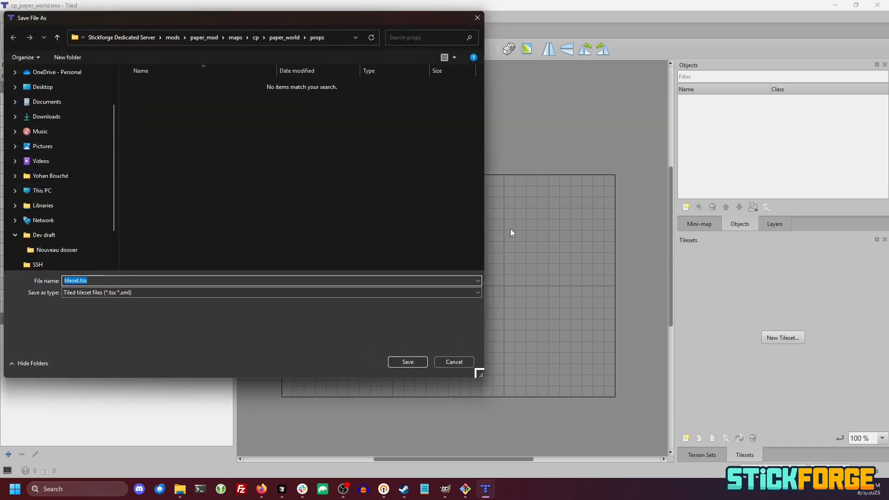
click(282, 38)
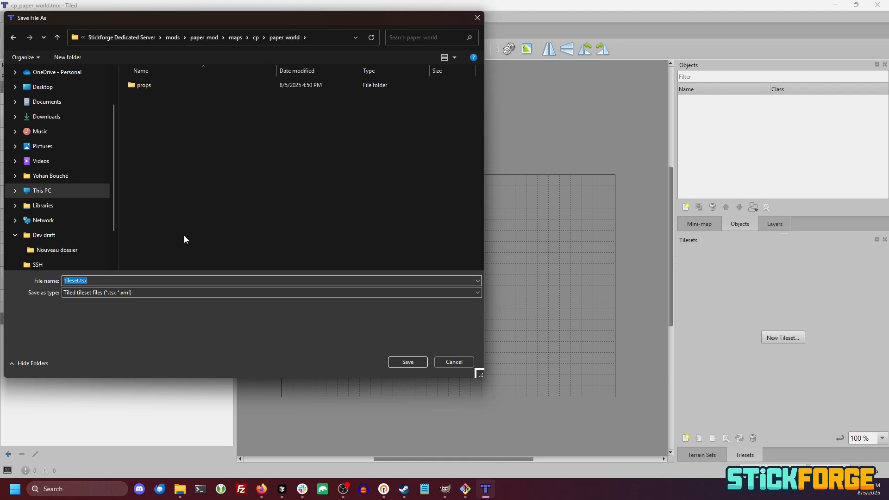
click(410, 366)
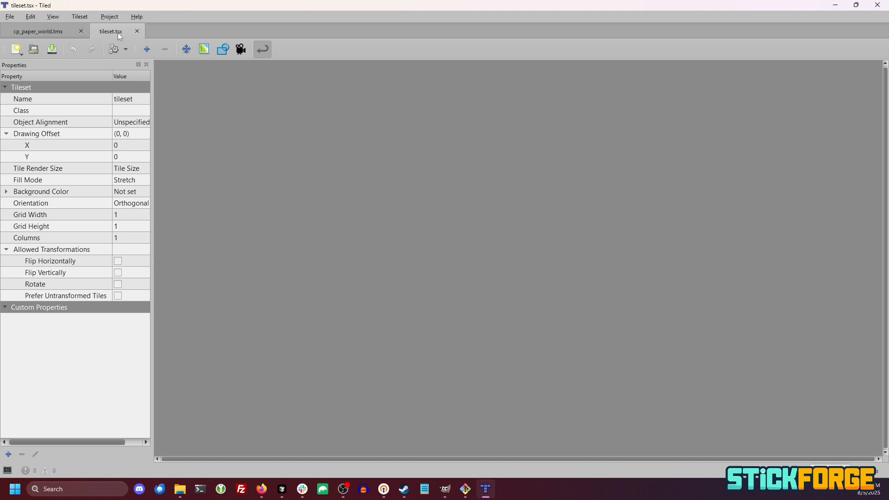
Open the new tileset for editing and add _01_ground.png and _11_background.png from the props folder as tiles
click(30, 33)
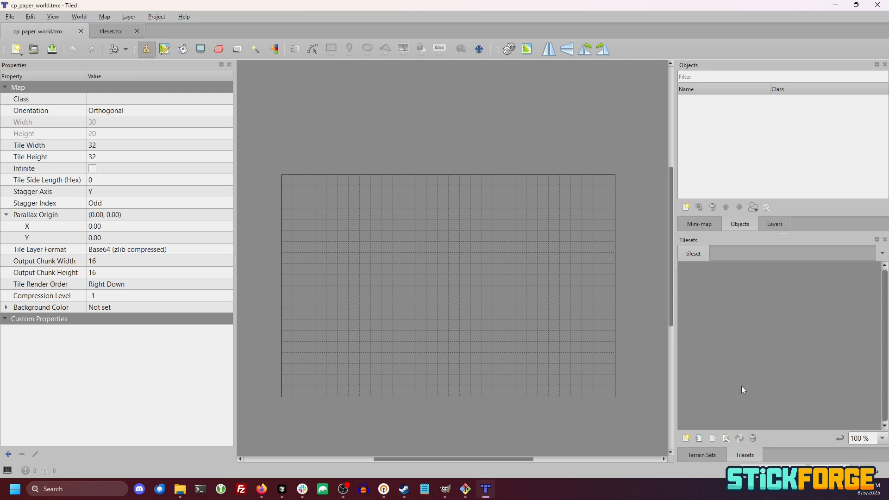
click(727, 439)
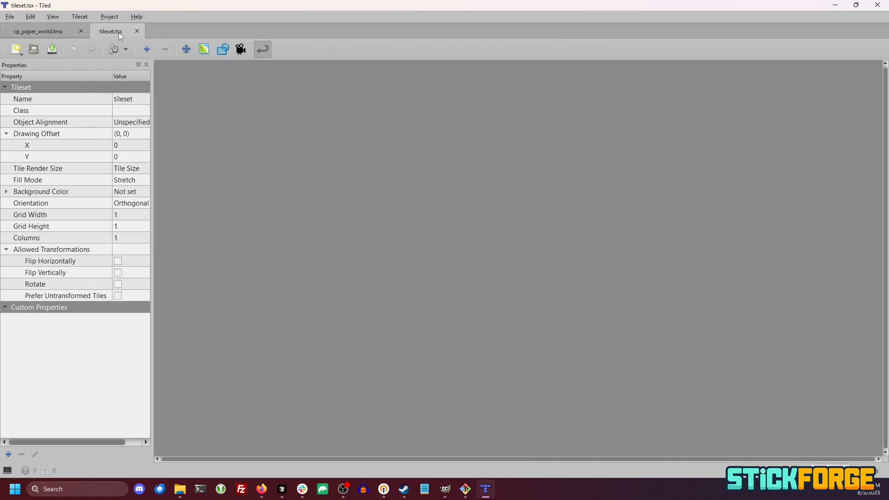
click(147, 54)
double_click(117, 88)
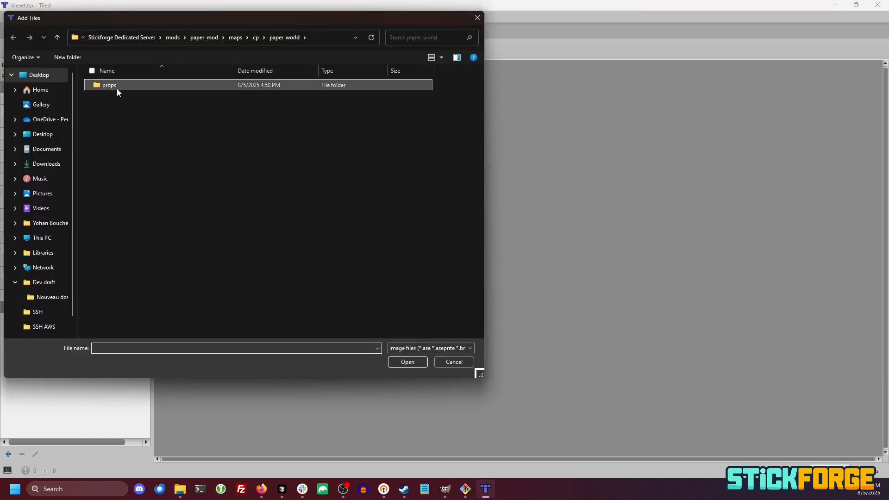
click(107, 102)
ctrl+click(154, 114)
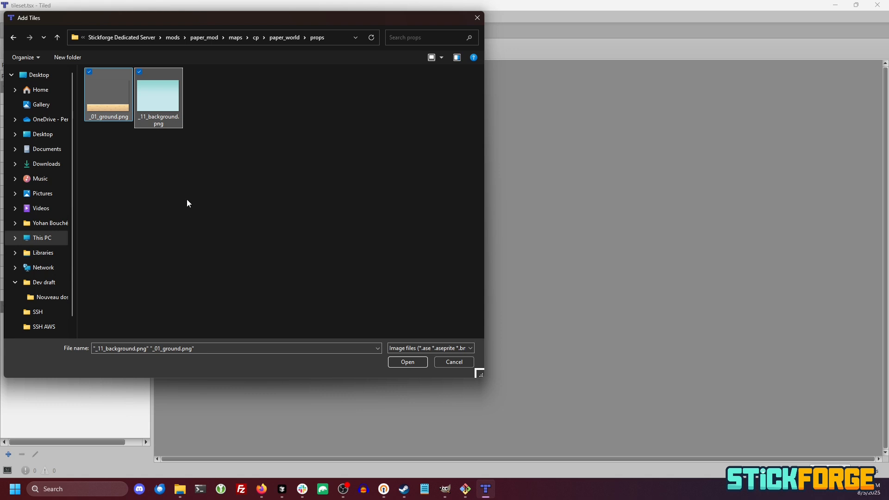
click(401, 362)
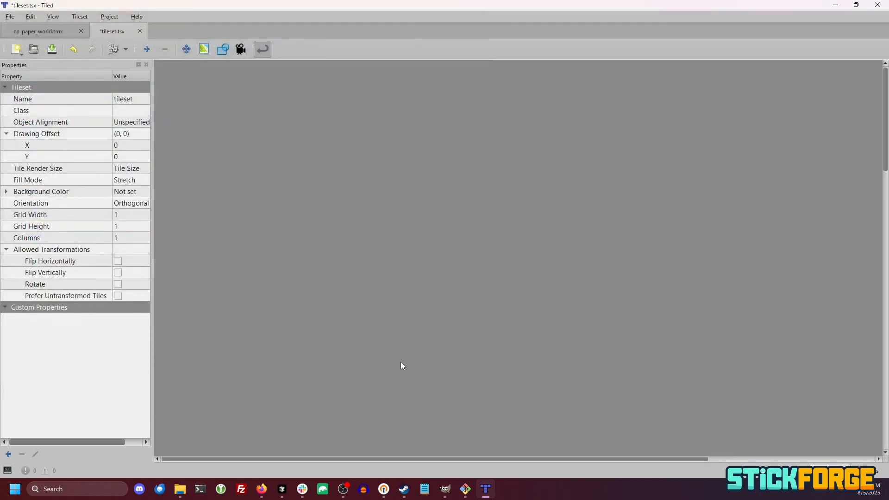
Examine the ground and background tiles in the tileset editor at a reduced zoom that shows both images whole
scroll(602, 291, down, 5)
scroll(610, 284, up, 5)
scroll(608, 283, down, 3)
scroll(606, 277, up, 3)
scroll(601, 269, down, 5)
scroll(596, 251, up, 5)
scroll(596, 250, down, 5)
scroll(605, 243, up, 3)
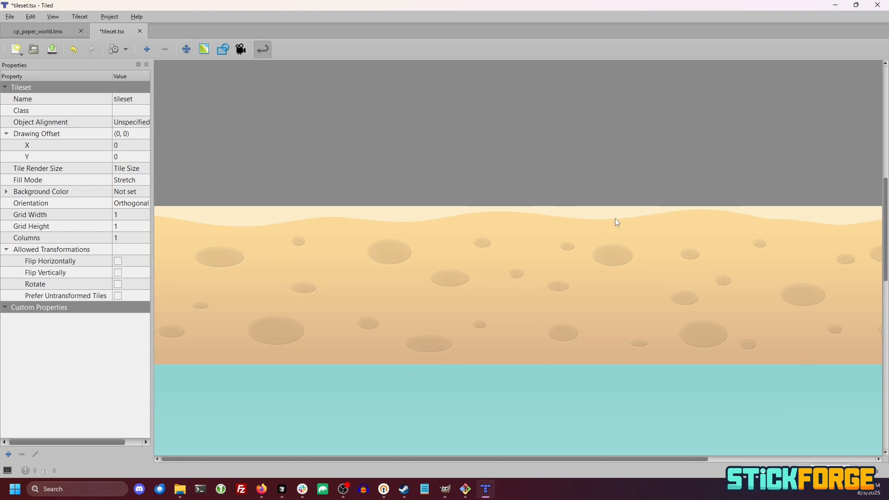
scroll(612, 221, down, 3)
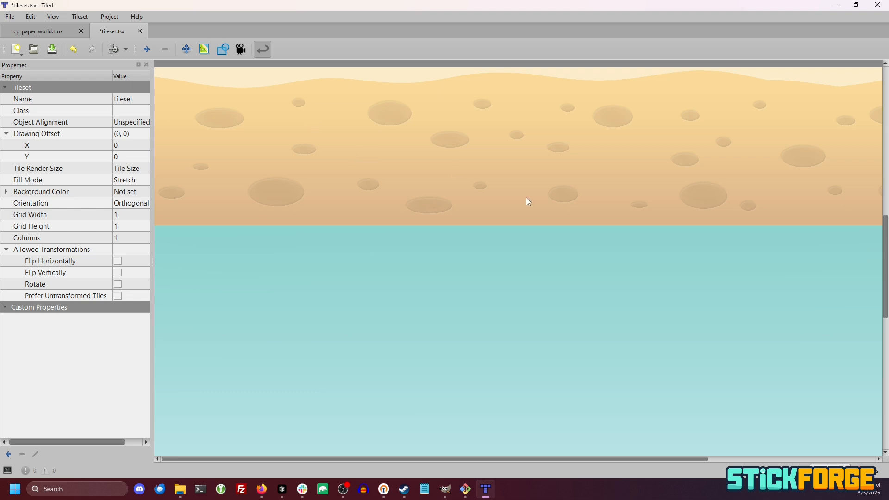
click(831, 466)
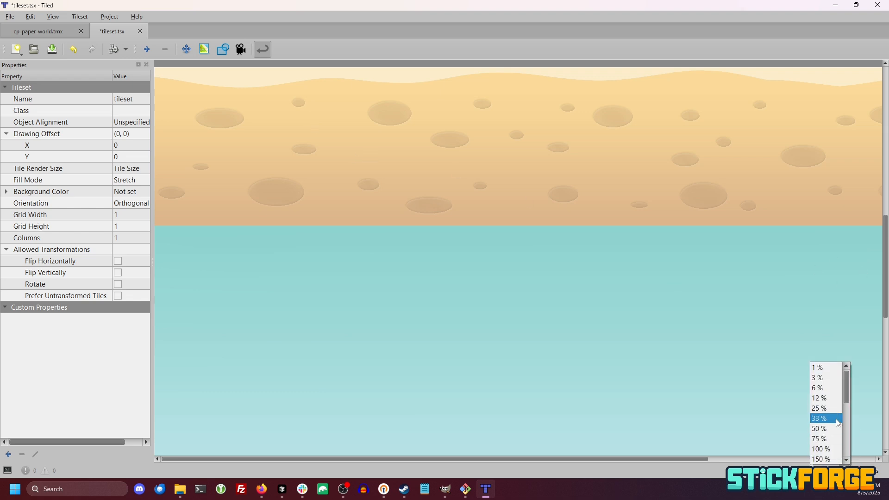
click(826, 408)
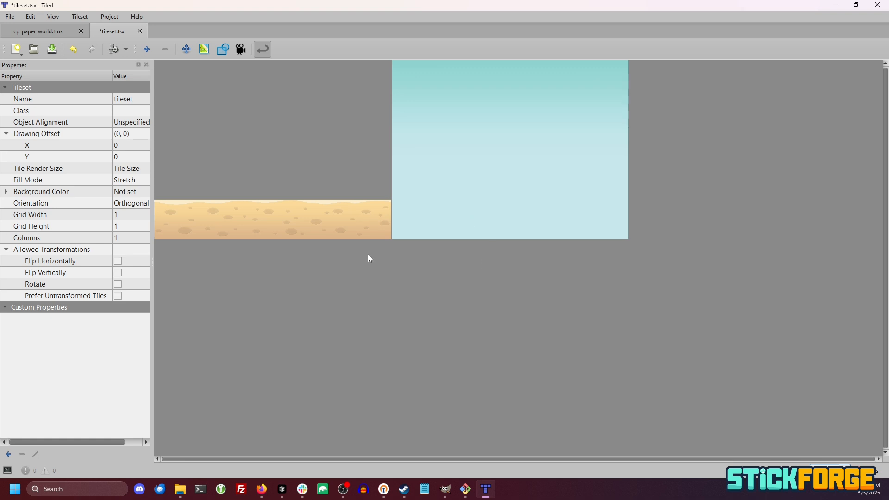
scroll(369, 259, up, 2)
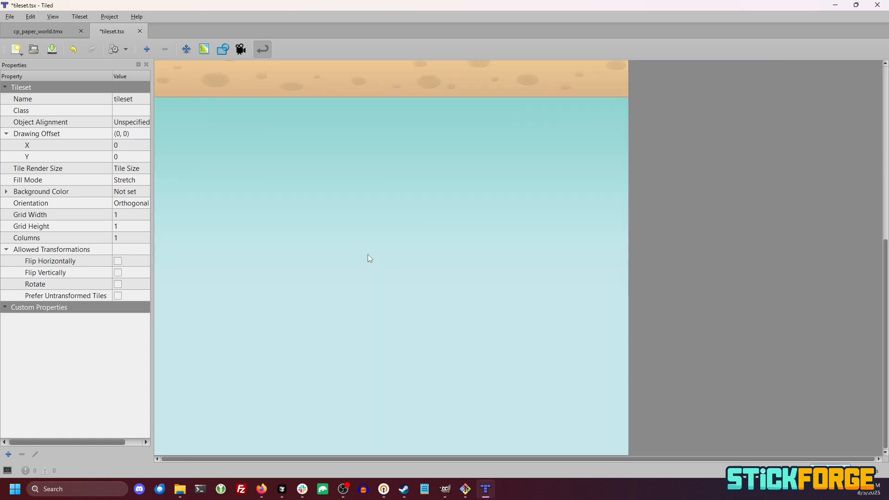
scroll(369, 259, down, 2)
scroll(369, 259, up, 1)
scroll(370, 258, down, 1)
scroll(369, 258, up, 1)
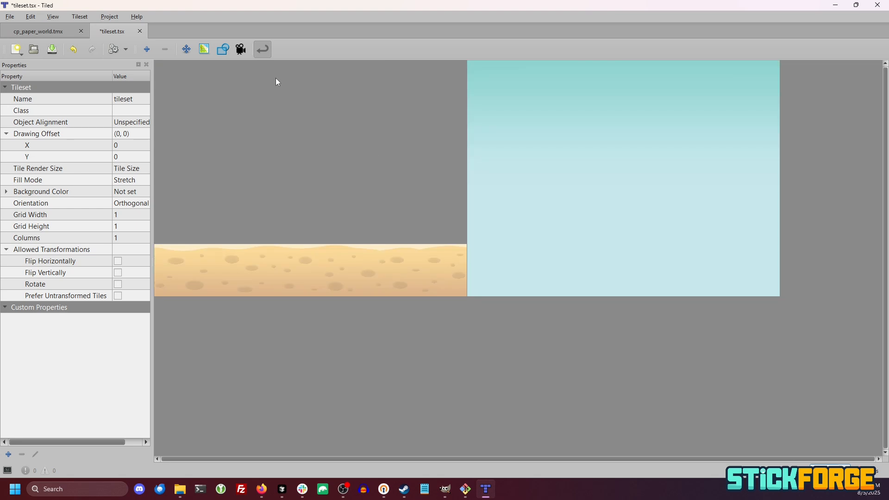
Save tileset.tsx, return to the cp_paper_world map and zoom its tileset preview out to 12 %
click(9, 18)
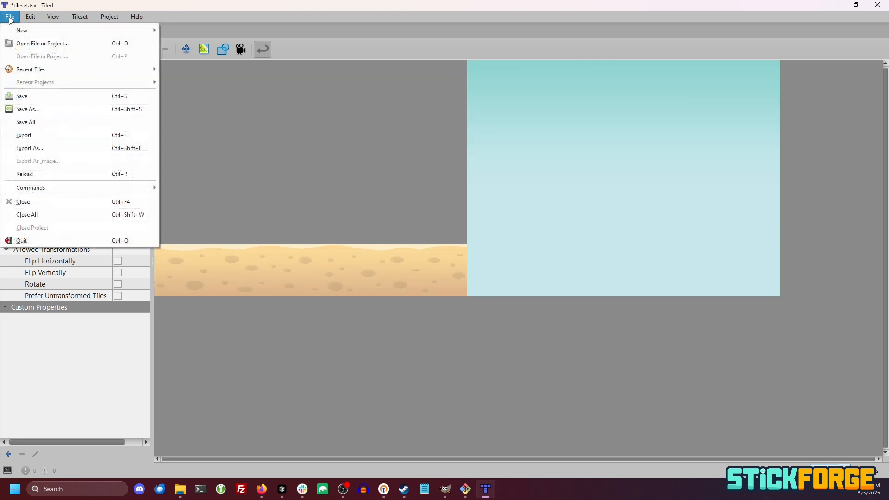
click(47, 96)
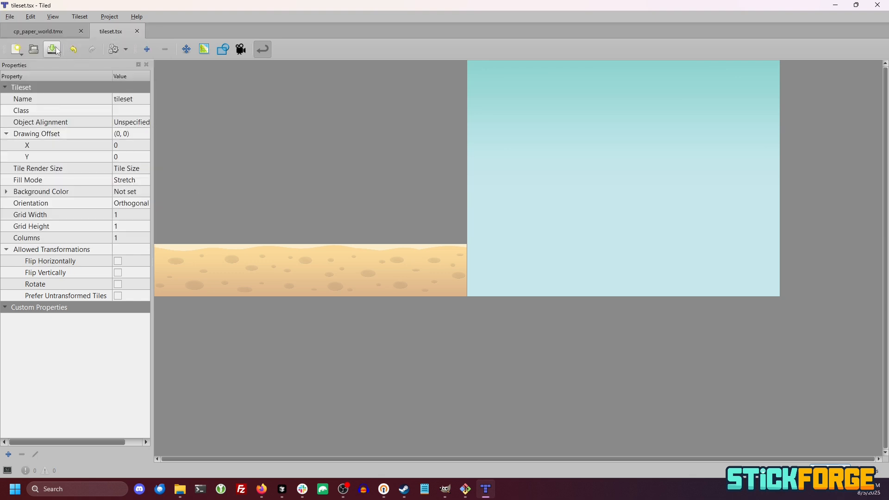
click(34, 35)
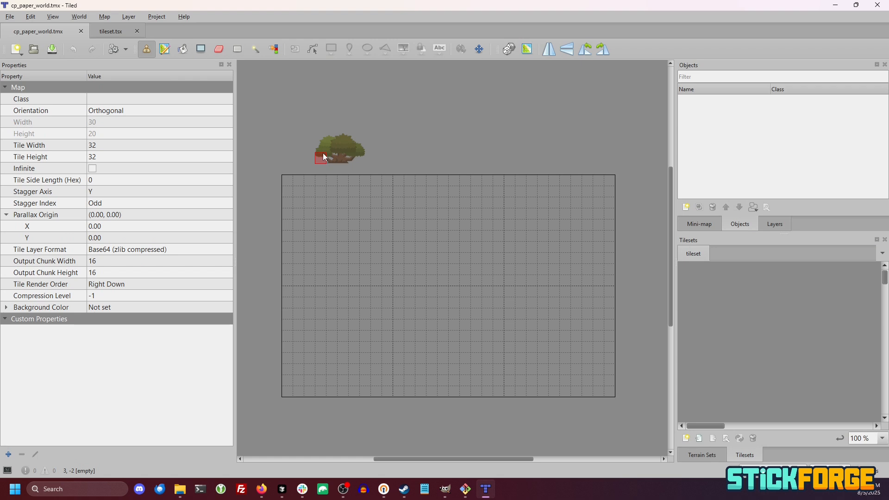
scroll(824, 385, down, 3)
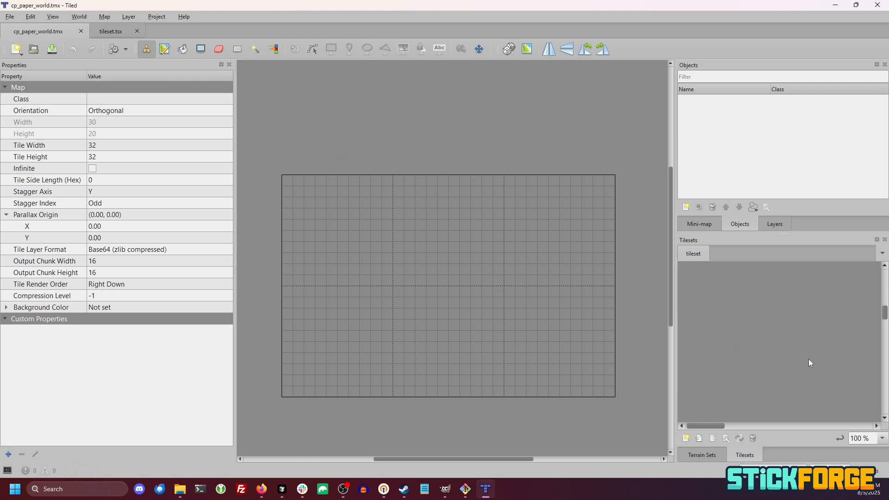
ctrl+scroll(801, 341, down, 1)
ctrl+scroll(799, 336, down, 5)
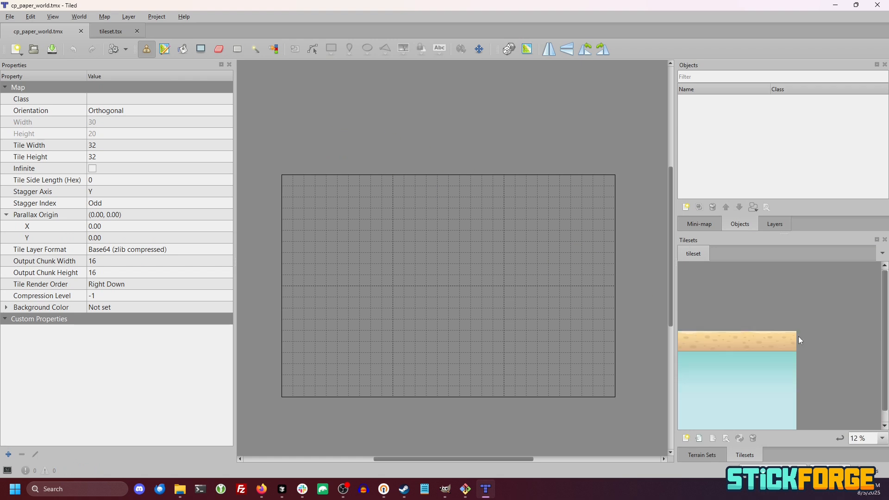
ctrl+scroll(763, 356, up, 3)
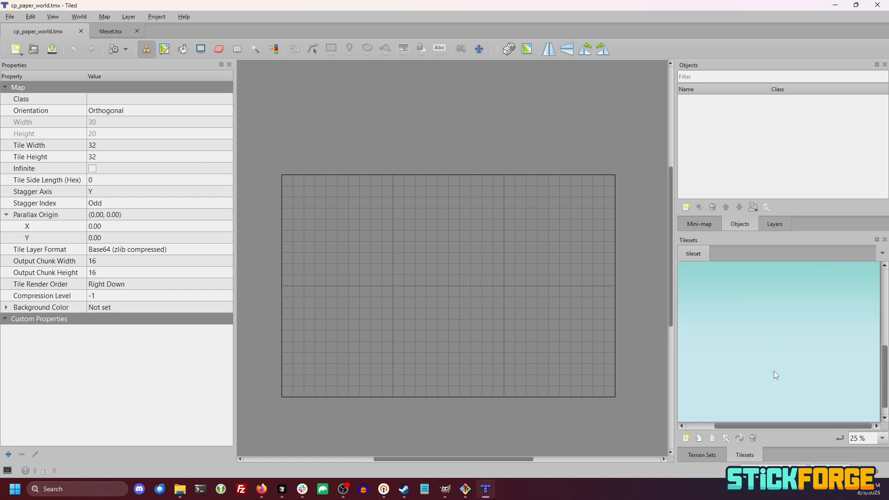
ctrl+scroll(774, 371, down, 3)
scroll(774, 372, down, 1)
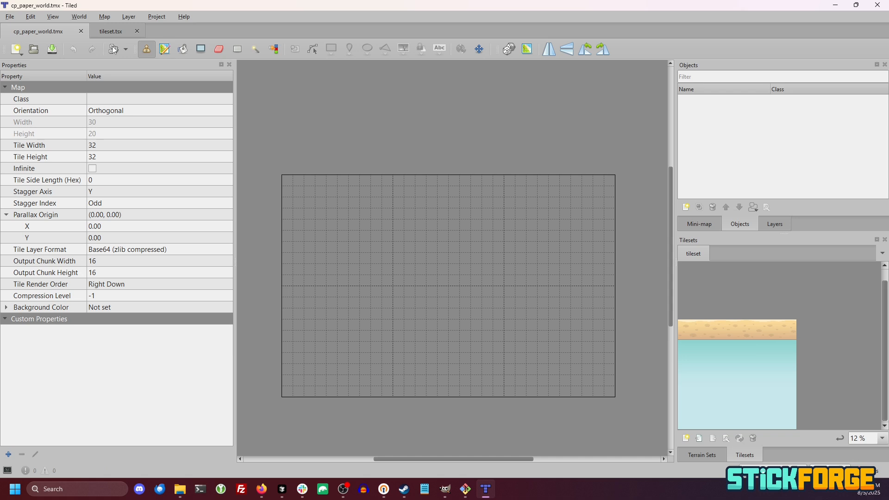
Start opening a file and browse to the maps folder of the sf_base mod
click(10, 18)
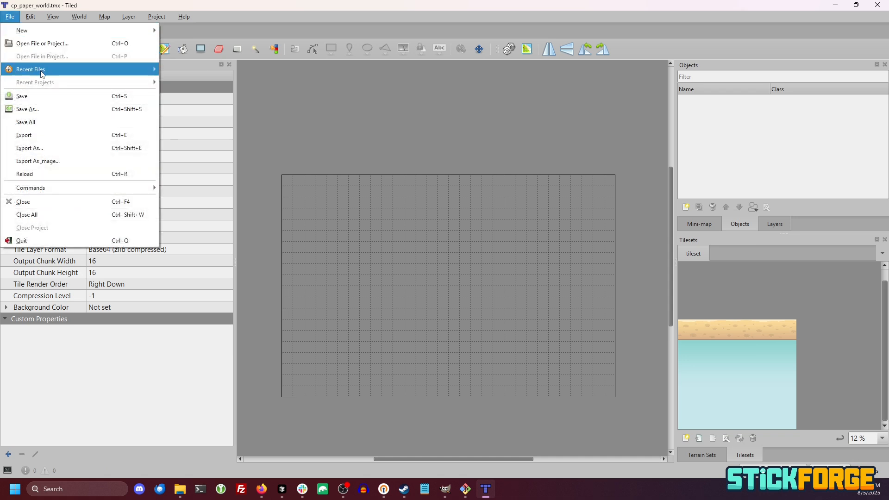
click(38, 47)
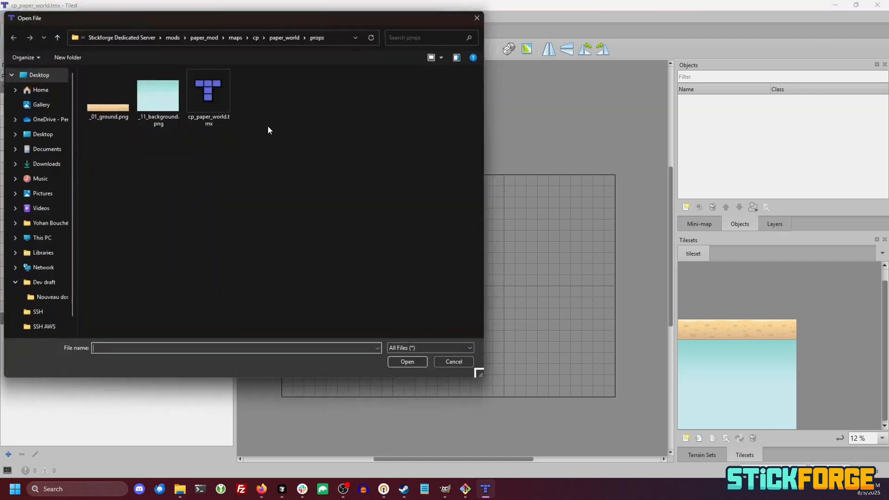
drag(225, 24, 328, 105)
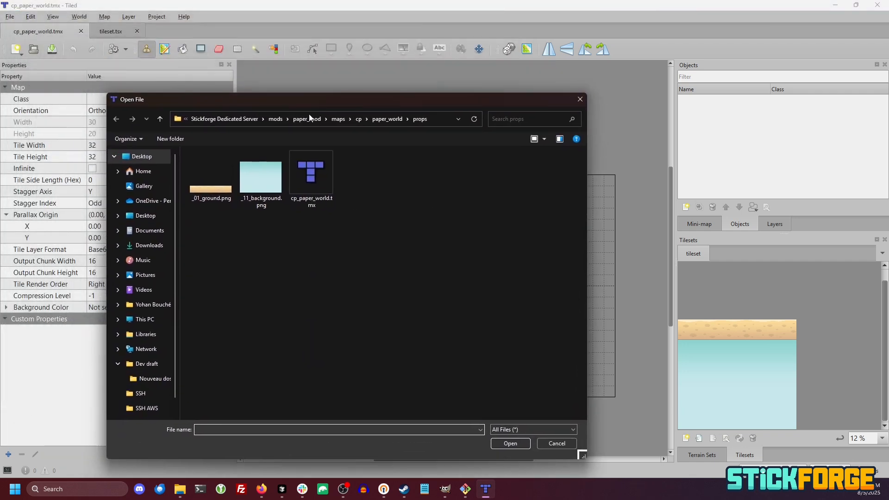
click(277, 120)
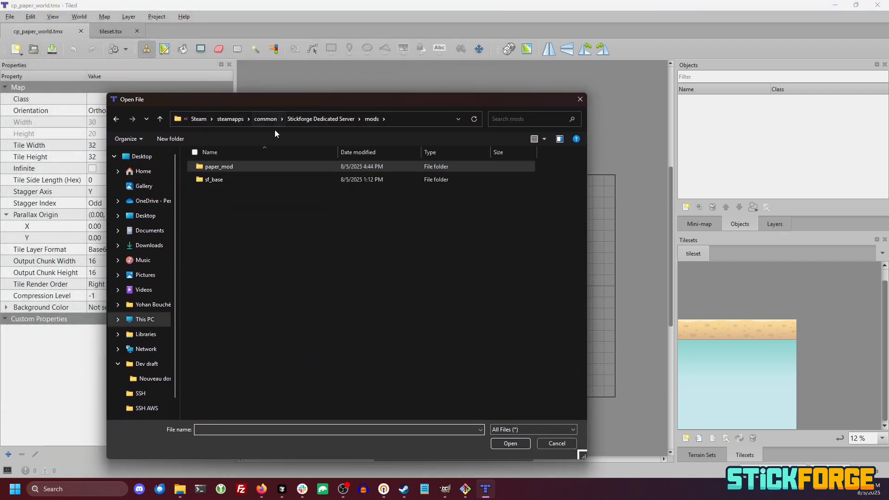
click(213, 183)
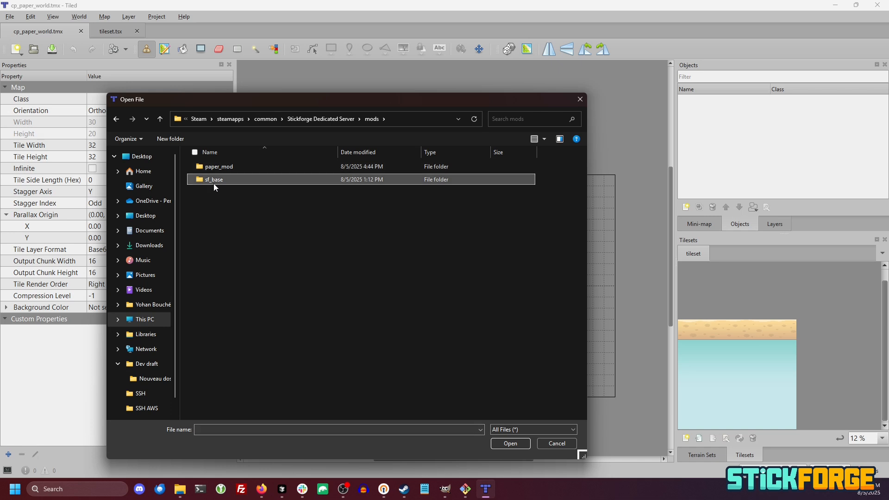
double_click(216, 182)
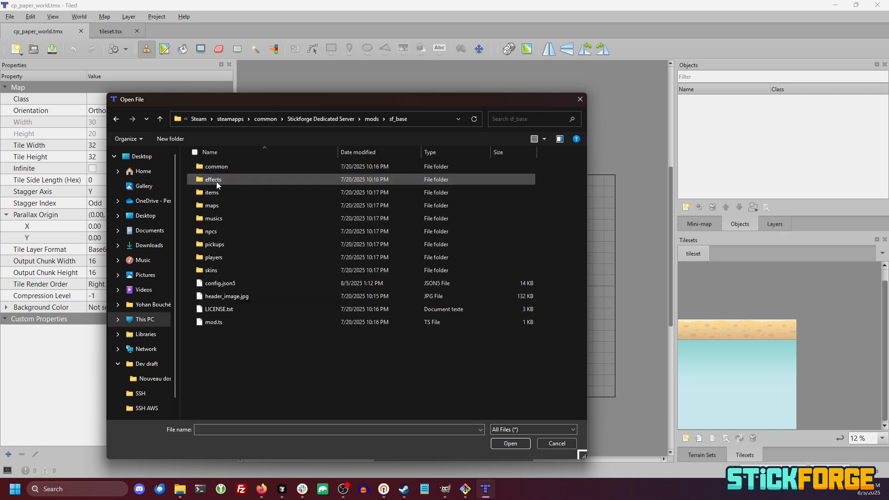
double_click(217, 204)
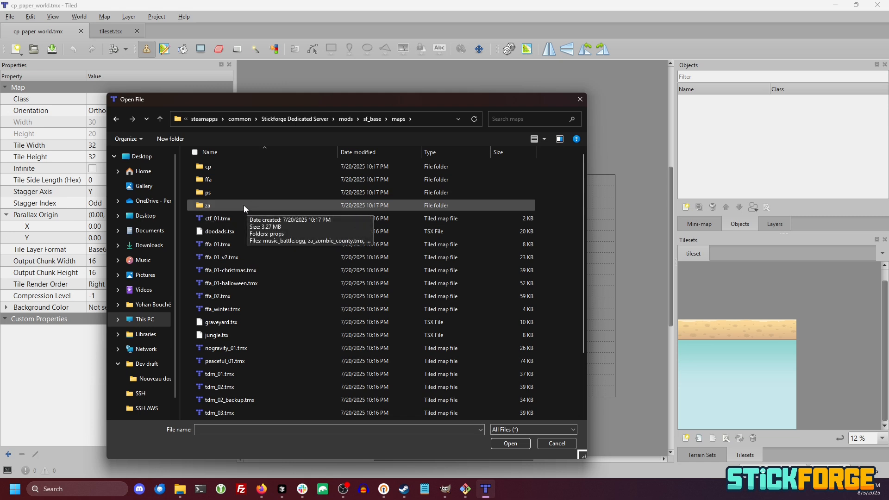
Open the reference map cp_forest_edge.tmx from the forest_edge folder inside cp
double_click(233, 193)
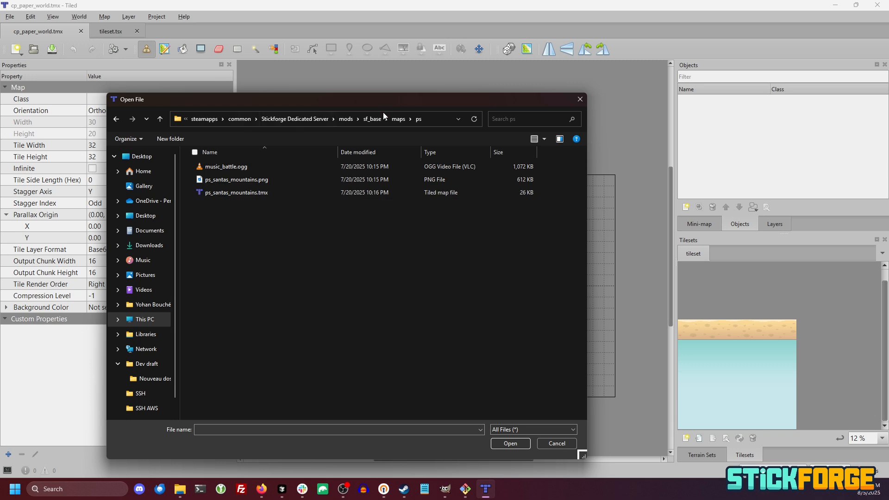
click(398, 119)
double_click(225, 169)
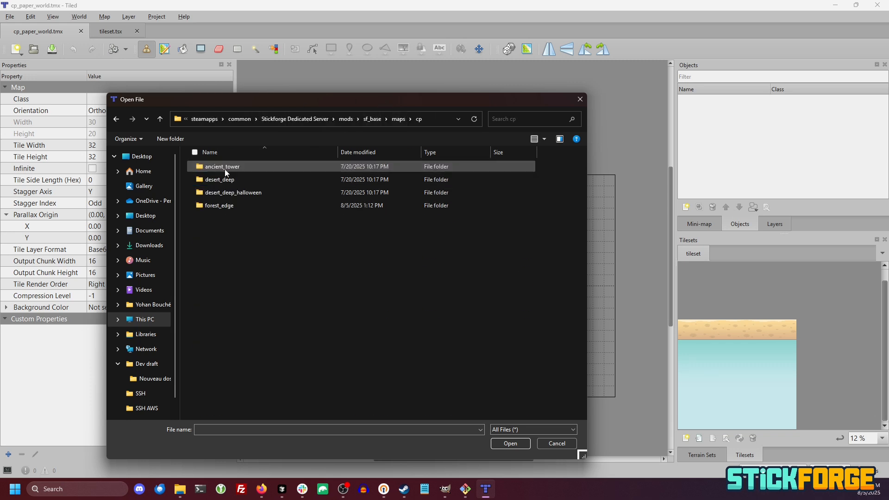
double_click(231, 206)
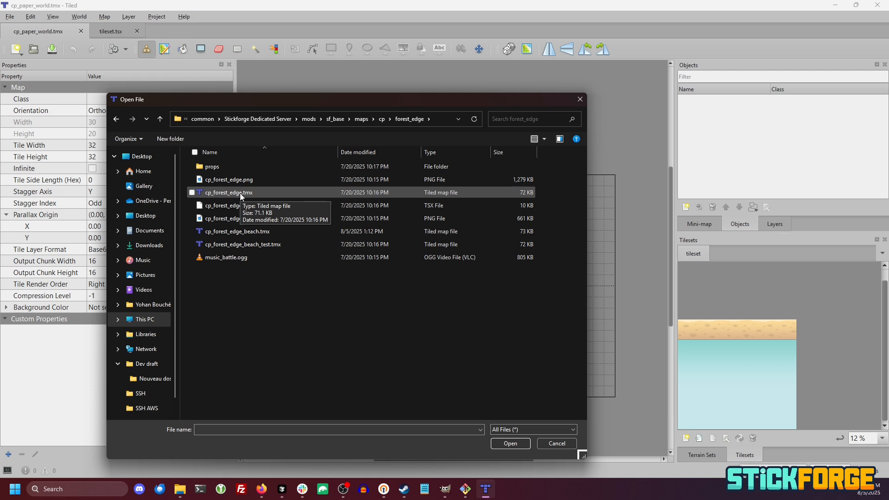
click(240, 194)
double_click(241, 194)
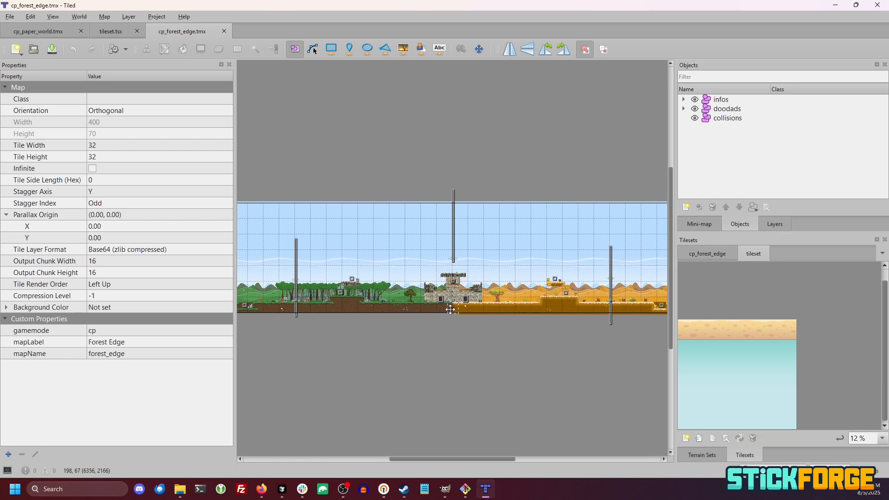
Examine the Forest Edge map's overall layout and the castle at its centre
click(496, 235)
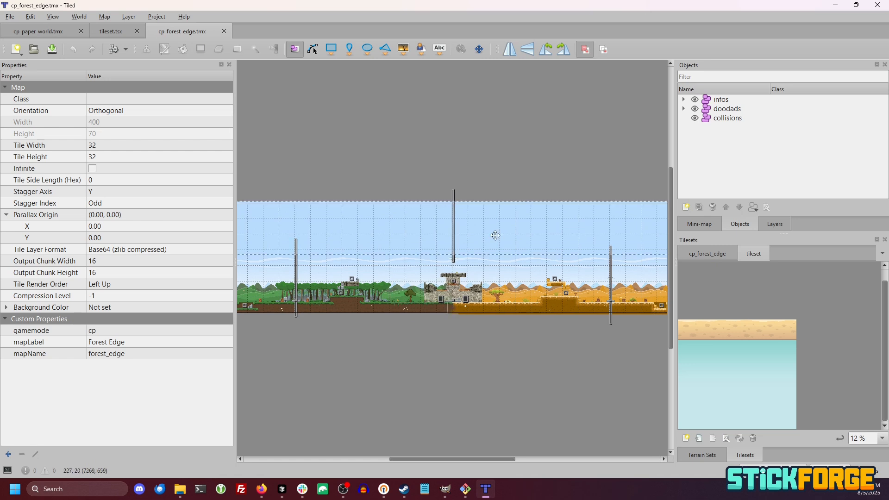
scroll(447, 262, up, 1)
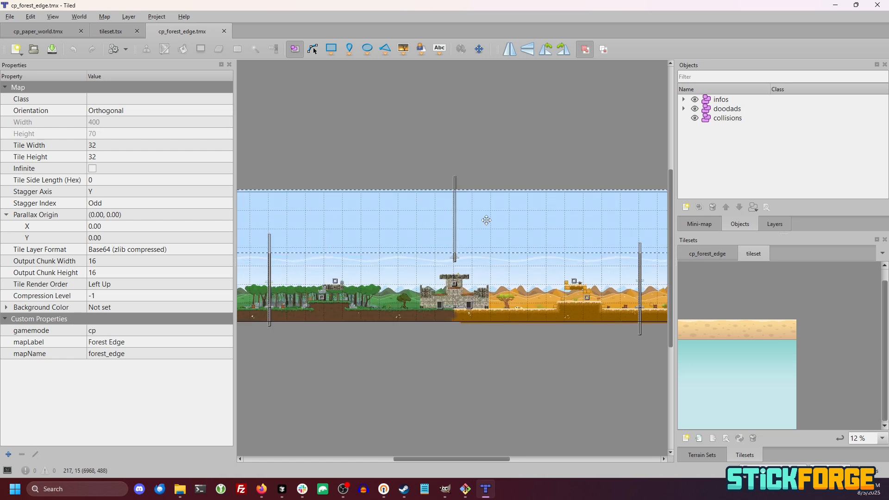
scroll(486, 220, up, 1)
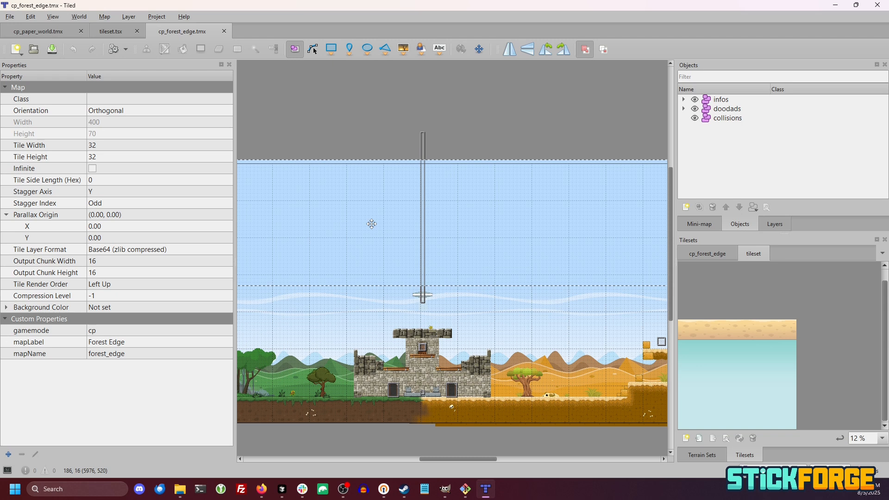
click(354, 91)
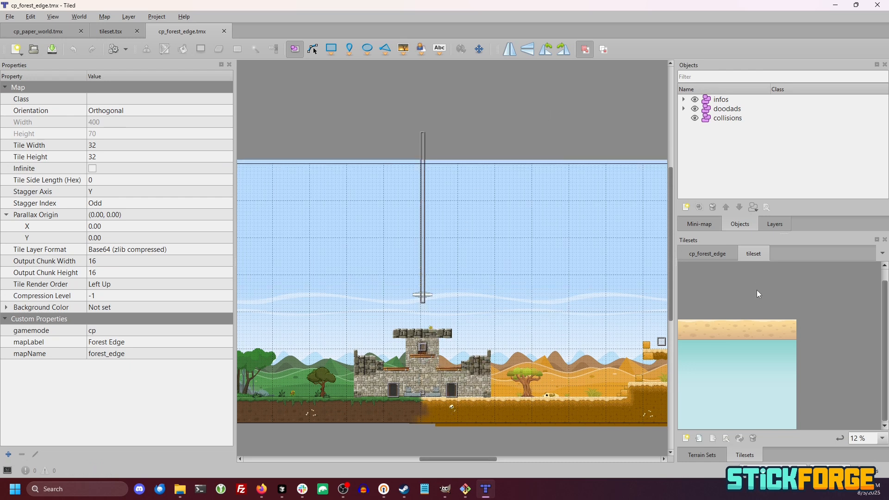
Show the cp_forest_edge tileset and examine its tiles at 3 % zoom alongside the map
click(707, 258)
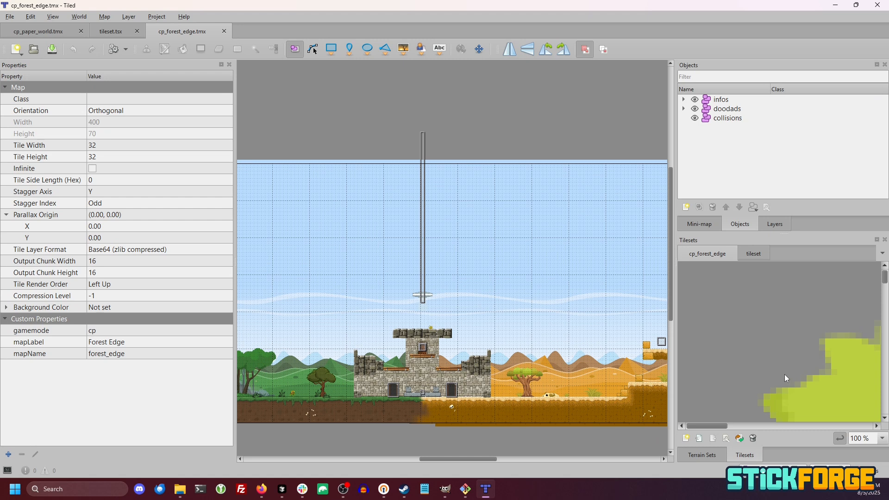
scroll(783, 375, down, 5)
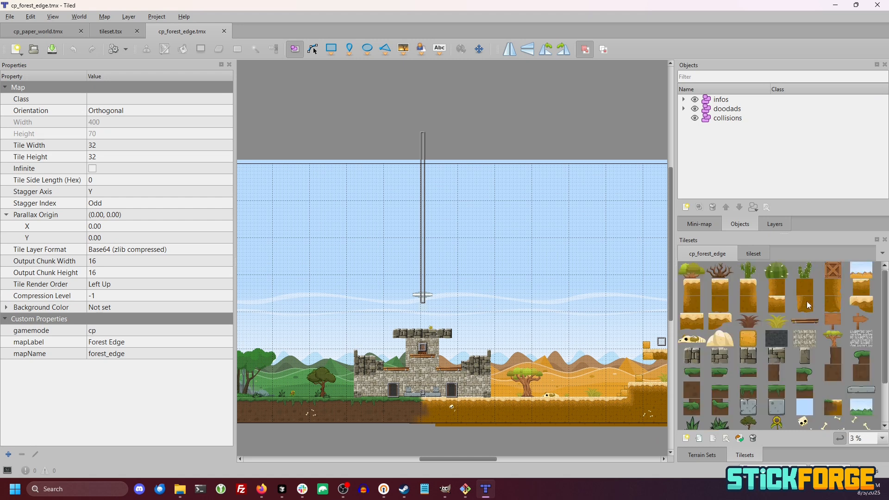
scroll(778, 362, down, 2)
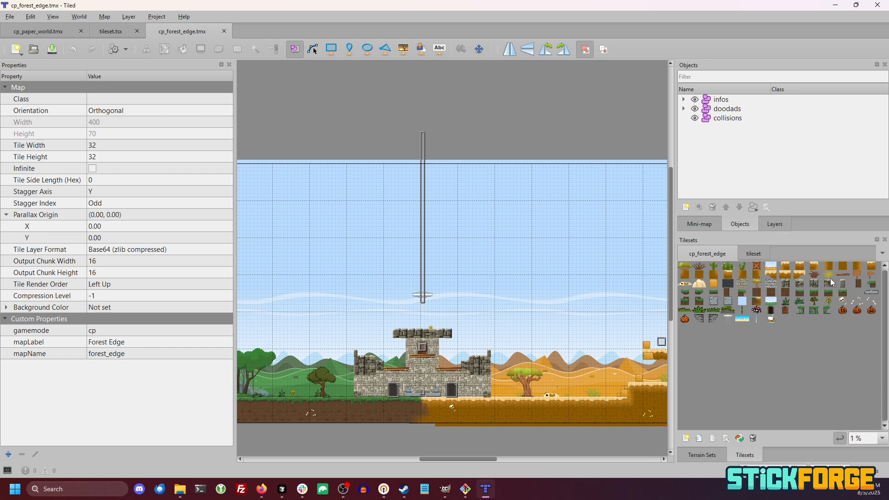
scroll(831, 282, up, 2)
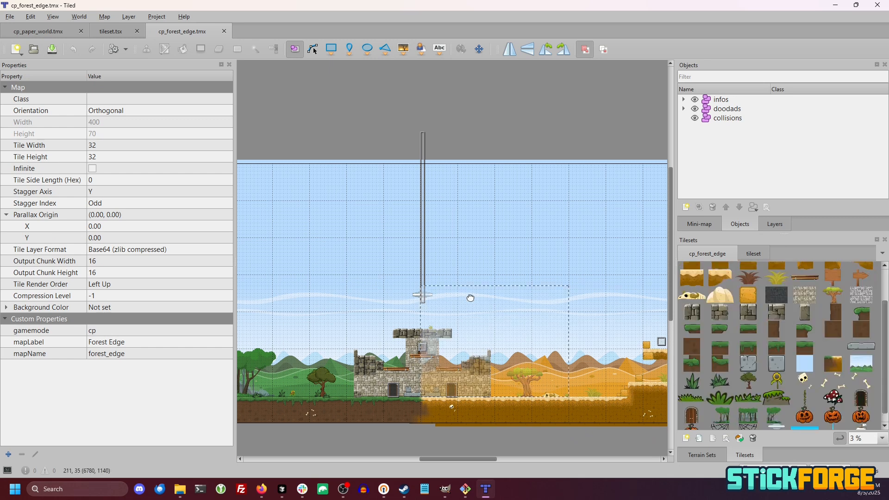
scroll(481, 306, left, 5)
scroll(494, 312, right, 3)
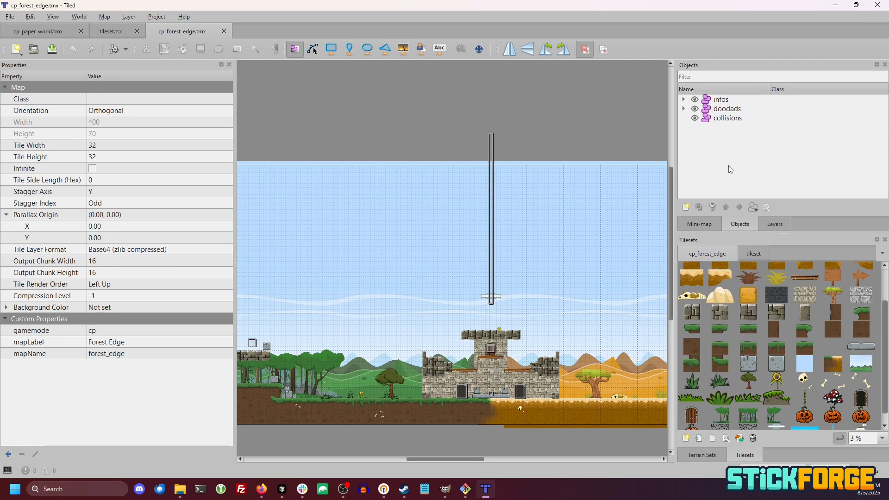
Review the map's infos, doodads and collisions layers and read through the objects in the doodads layer
click(766, 225)
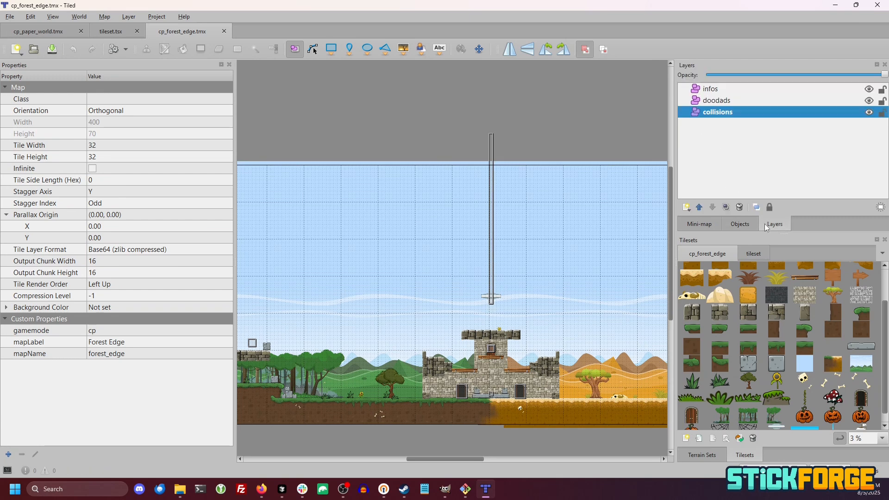
click(746, 223)
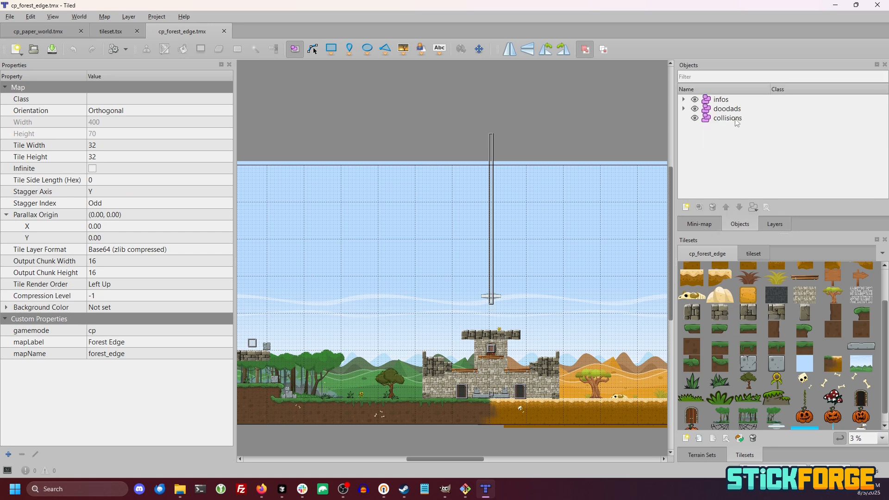
click(717, 118)
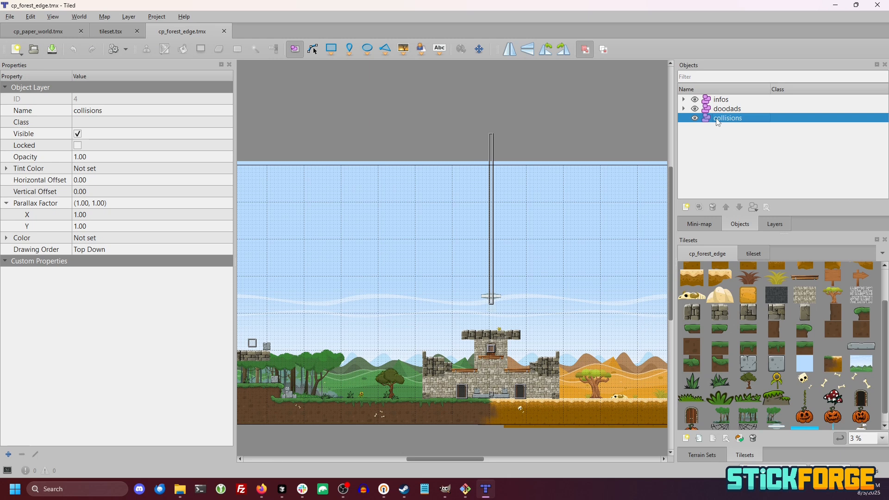
click(684, 110)
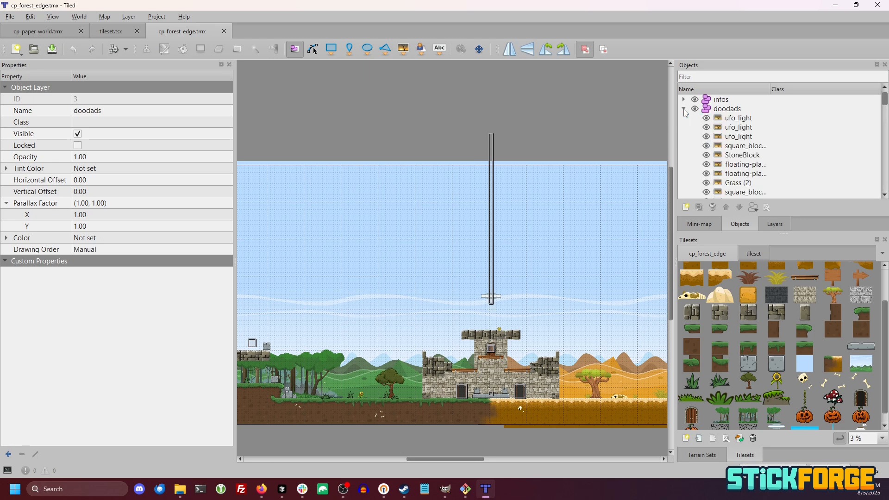
scroll(755, 150, down, 5)
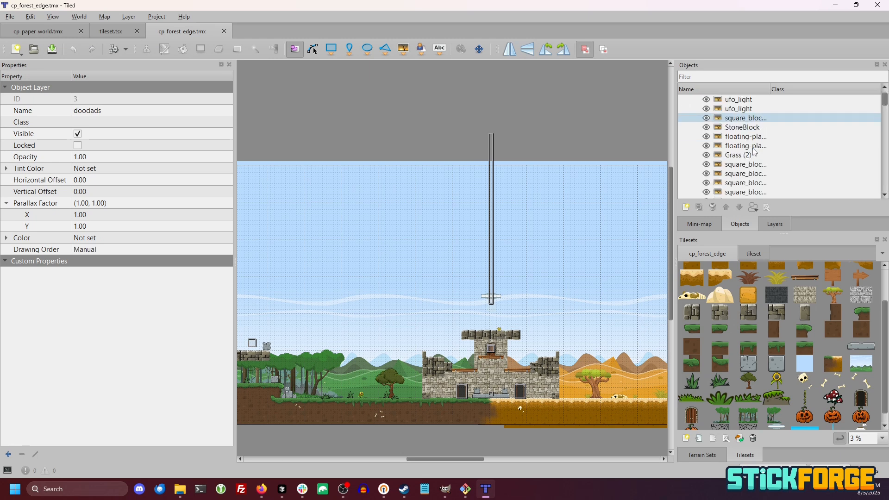
scroll(753, 151, down, 10)
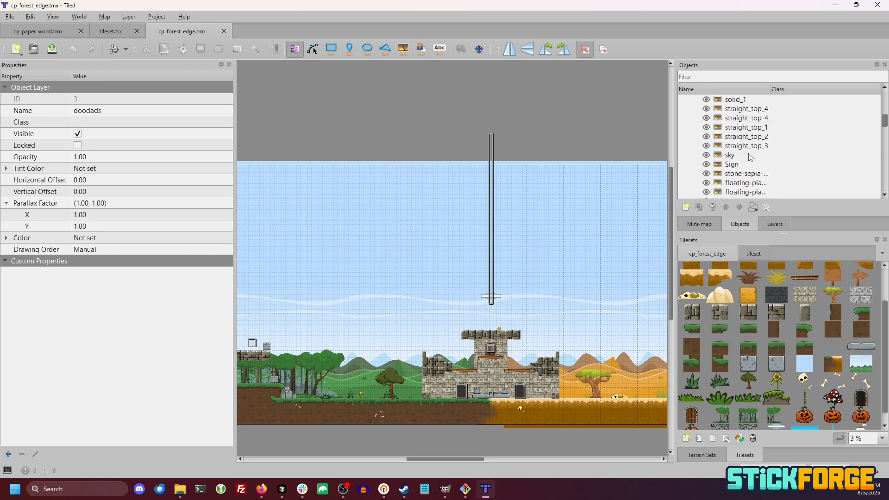
Select the green tree beside the castle and inspect its properties and its place in the doodads layer
click(397, 387)
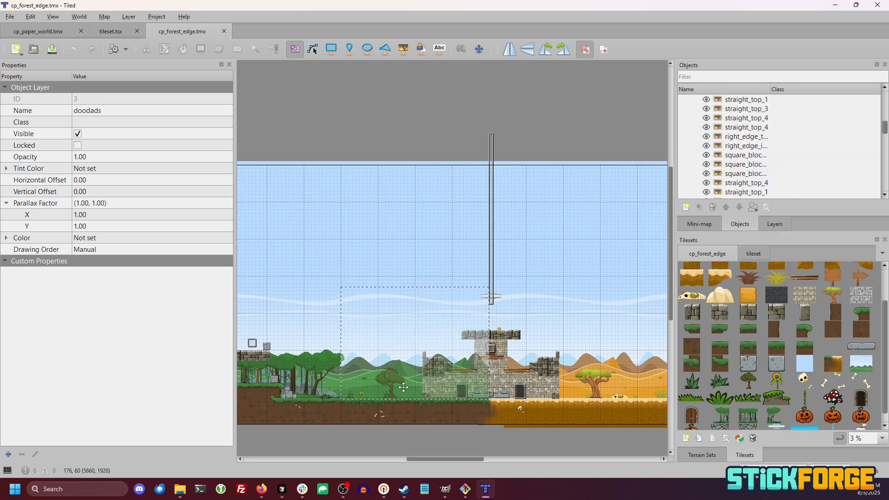
scroll(401, 388, up, 5)
click(421, 321)
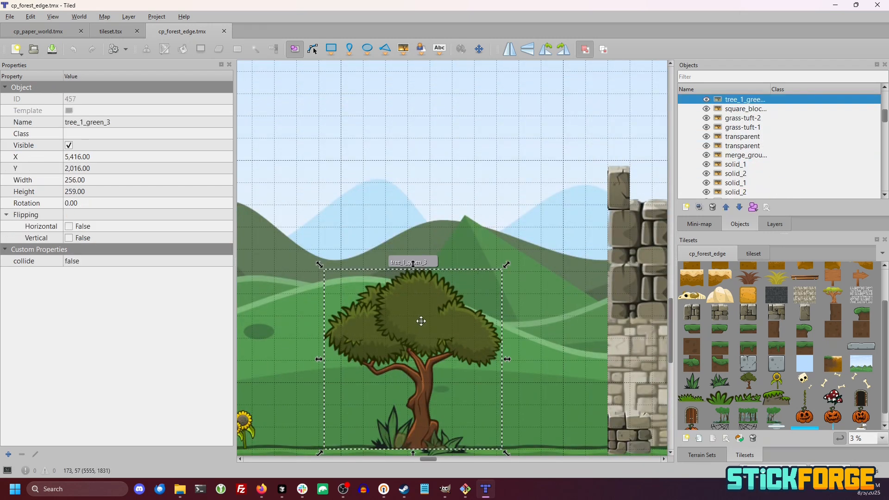
scroll(759, 139, up, 4)
scroll(760, 151, up, 10)
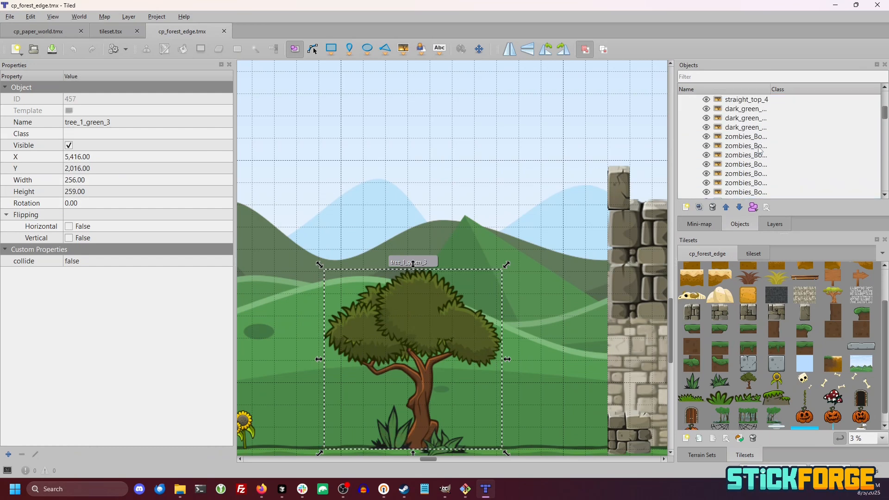
scroll(731, 99, up, 2)
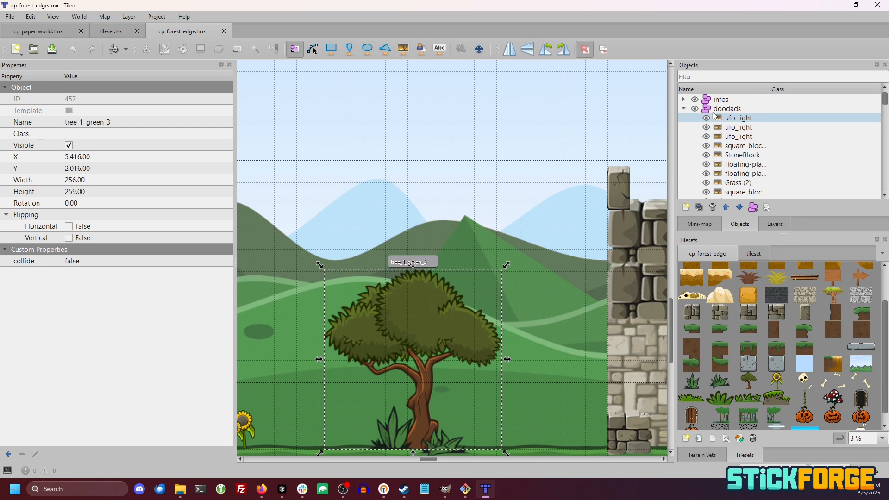
Expand the infos layer and inspect the properties and map locations of the t2 and t1 spawn objects
click(684, 100)
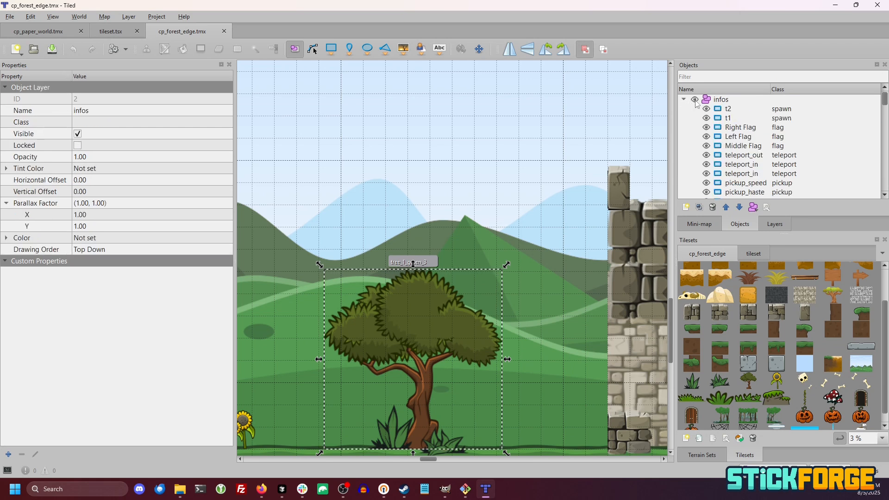
scroll(469, 217, down, 3)
scroll(469, 217, down, 1)
drag(560, 391, 538, 431)
click(748, 108)
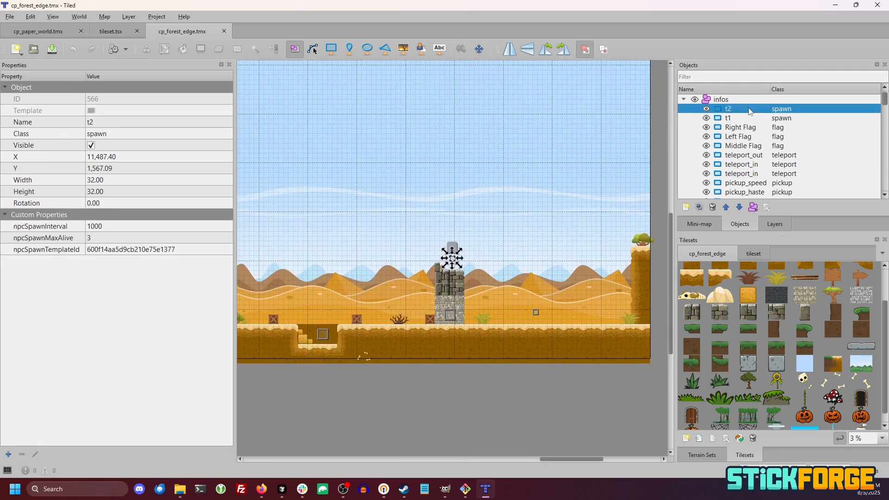
click(750, 118)
click(783, 109)
click(783, 118)
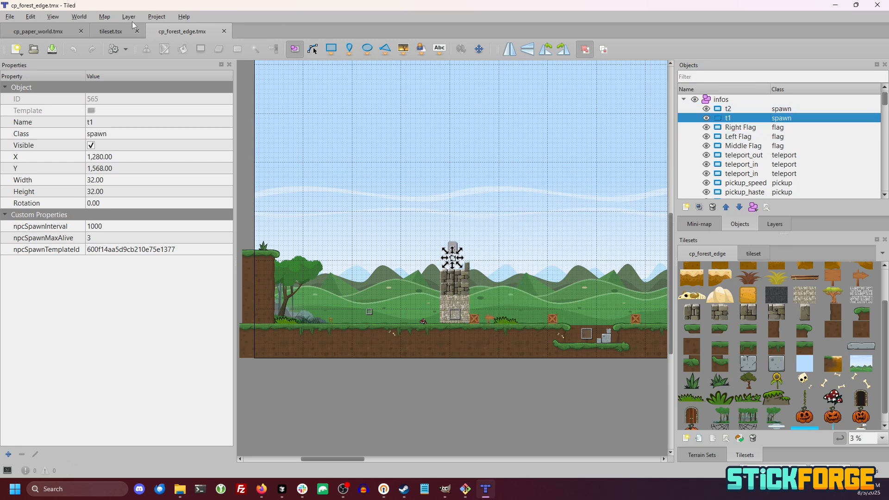
Return to the cp_paper_world map and add an object layer to it
click(111, 32)
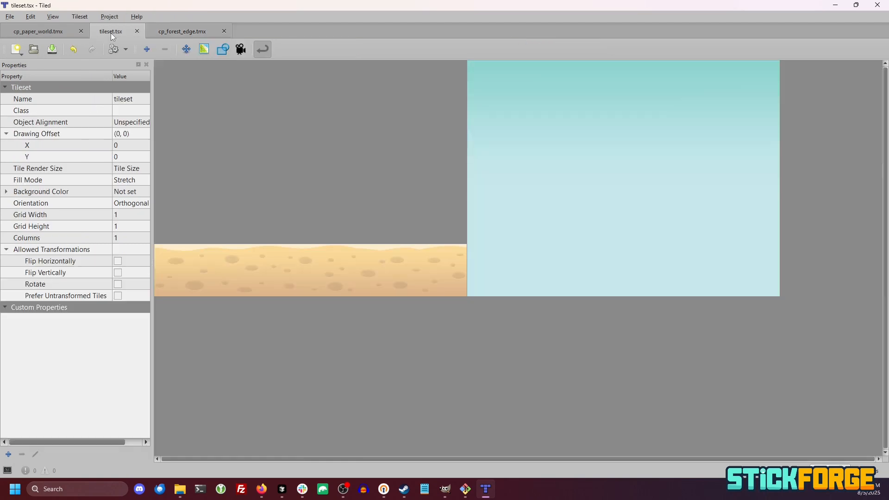
click(46, 32)
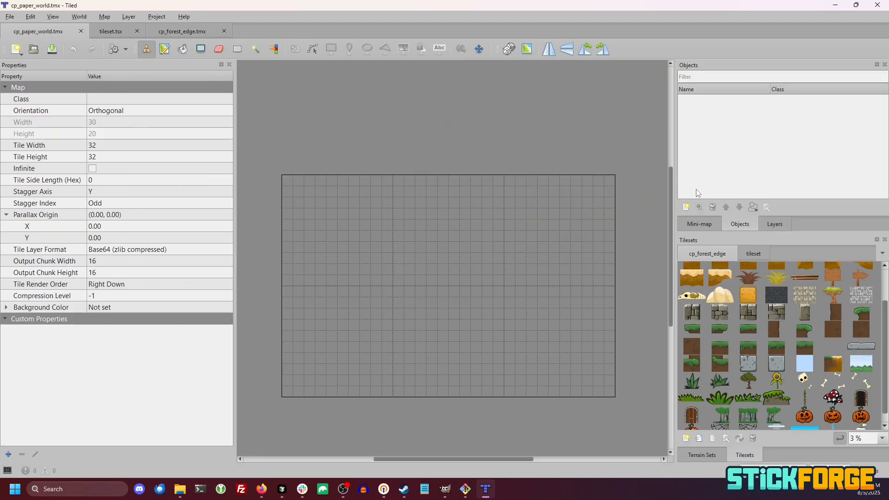
click(686, 208)
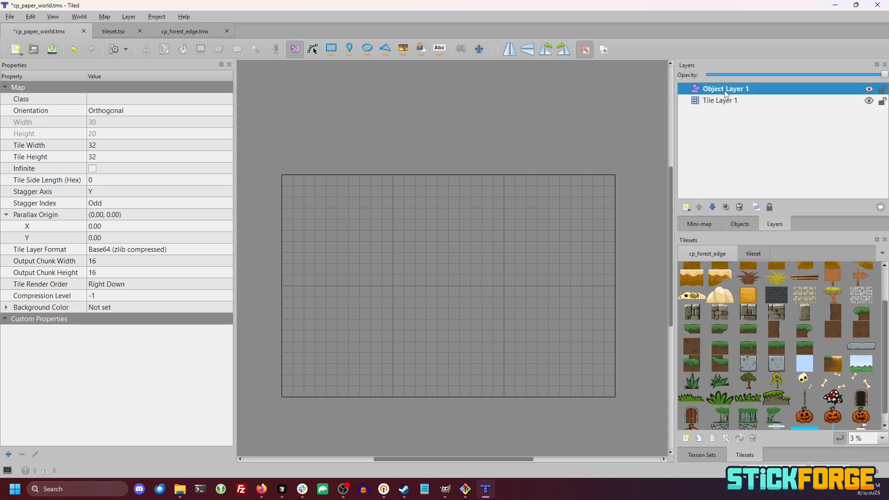
click(690, 207)
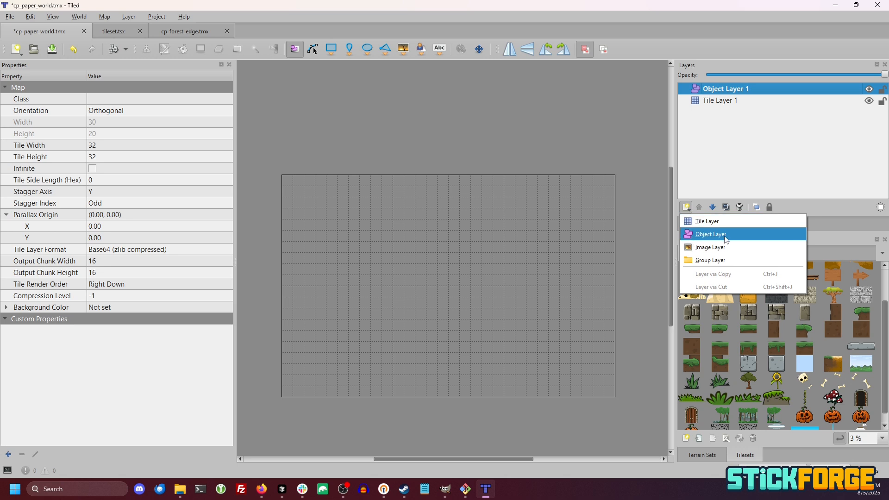
click(733, 156)
Remove Tile Layer 1 from the cp_paper_world map
click(730, 101)
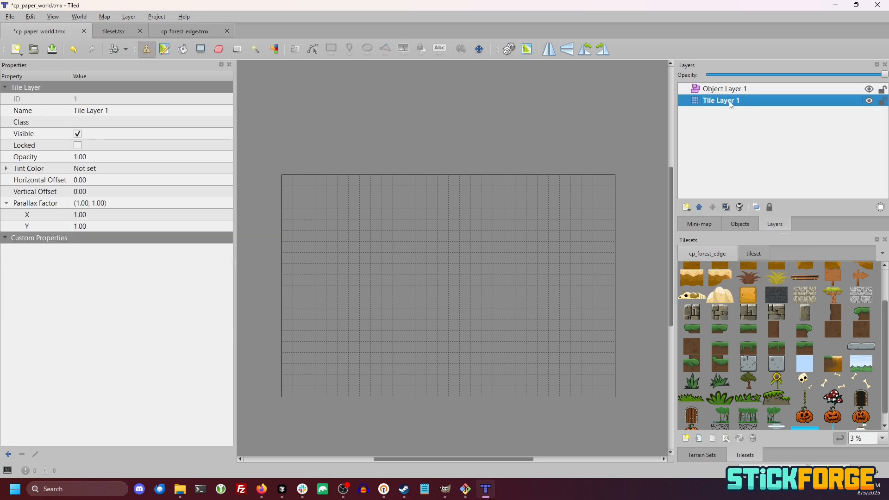
right_click(731, 102)
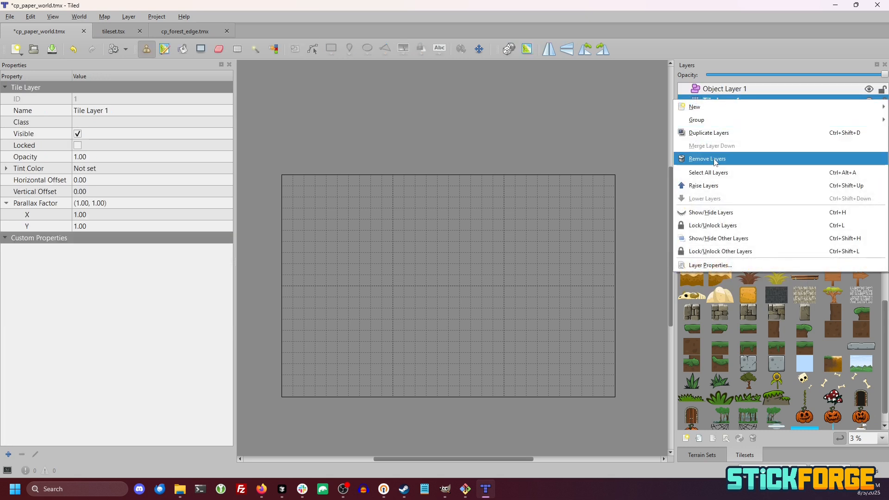
click(716, 159)
Rename the remaining object layer of cp_paper_world as doodads
click(741, 91)
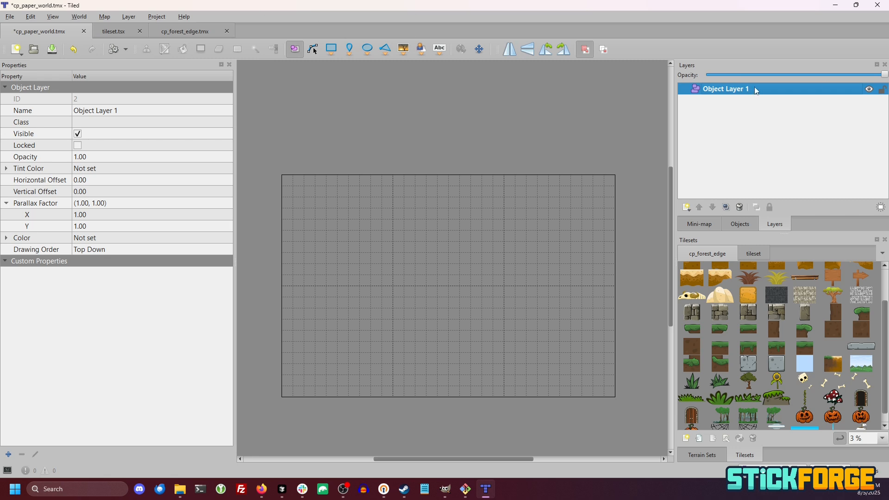
key(F2)
text(doodads)
key(Return)
Inspect the properties of the doodads layer in the cp_forest_edge map, with the infos layer collapsed
click(178, 32)
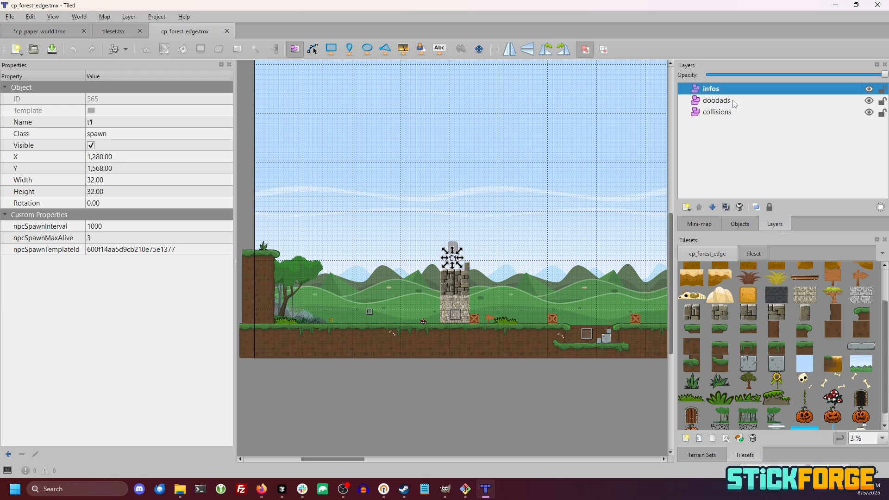
click(714, 101)
click(742, 224)
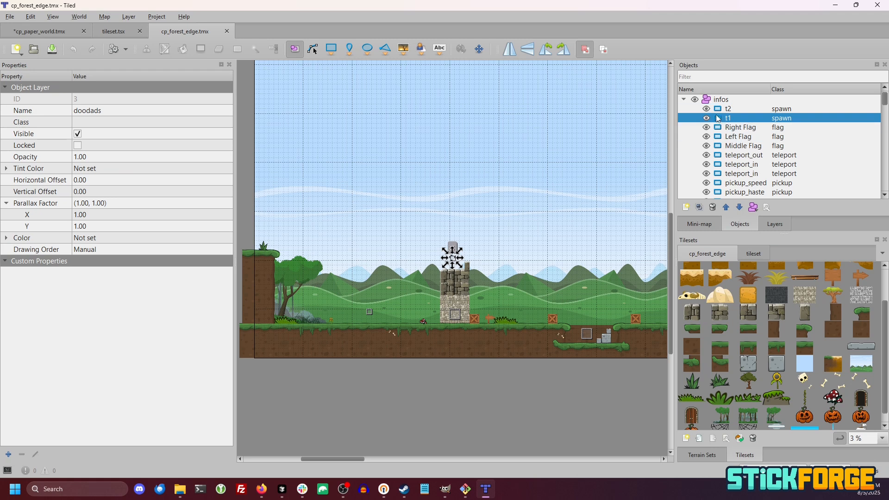
click(685, 102)
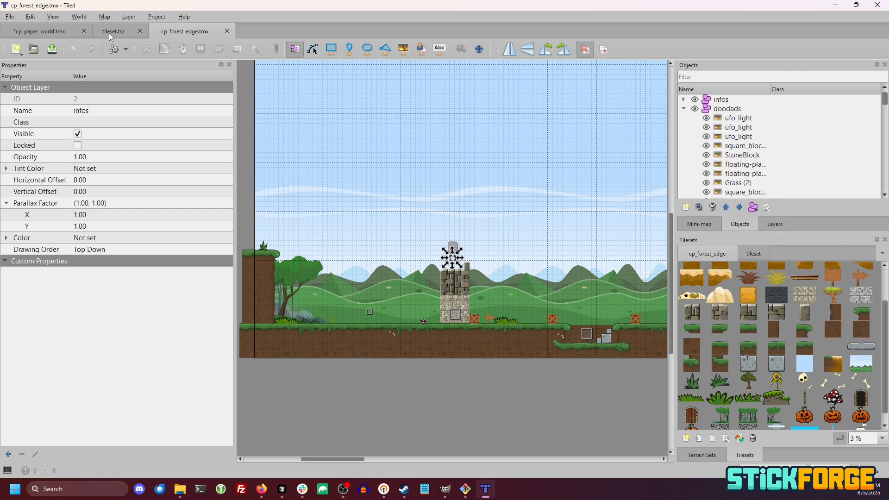
click(740, 109)
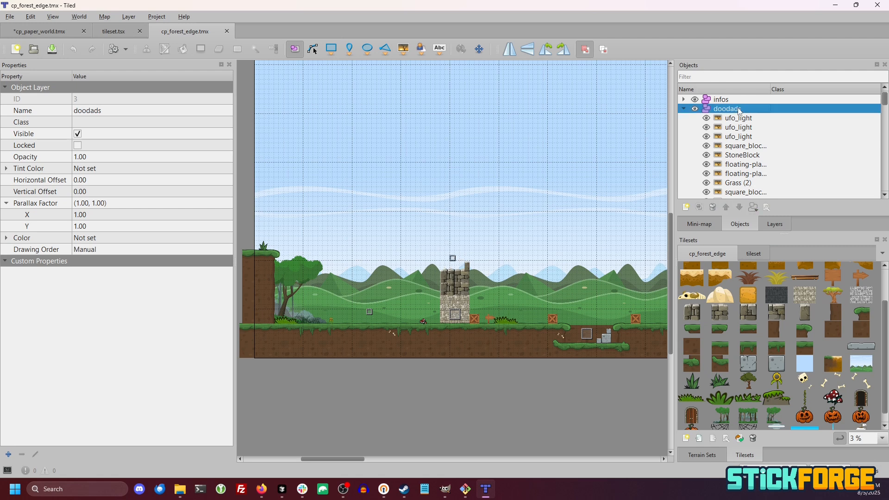
Compare the doodads layer properties of cp_paper_world with those of the cp_forest_edge doodads layer
click(42, 31)
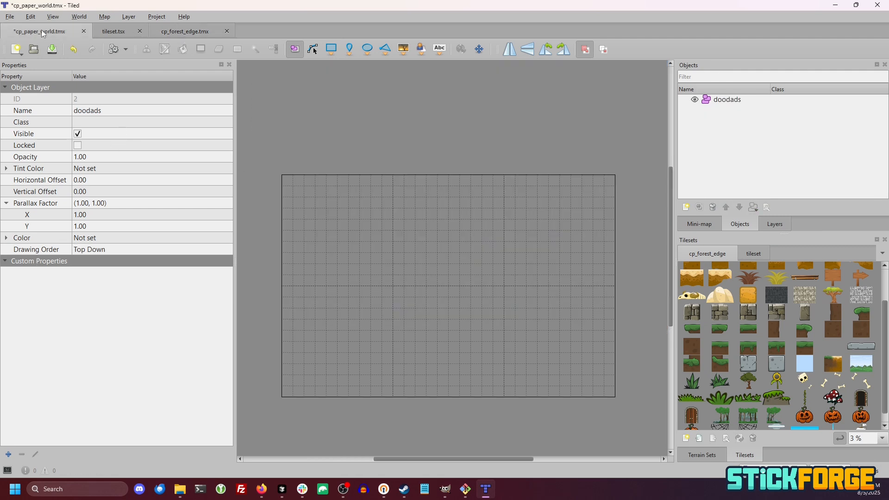
click(727, 100)
click(178, 32)
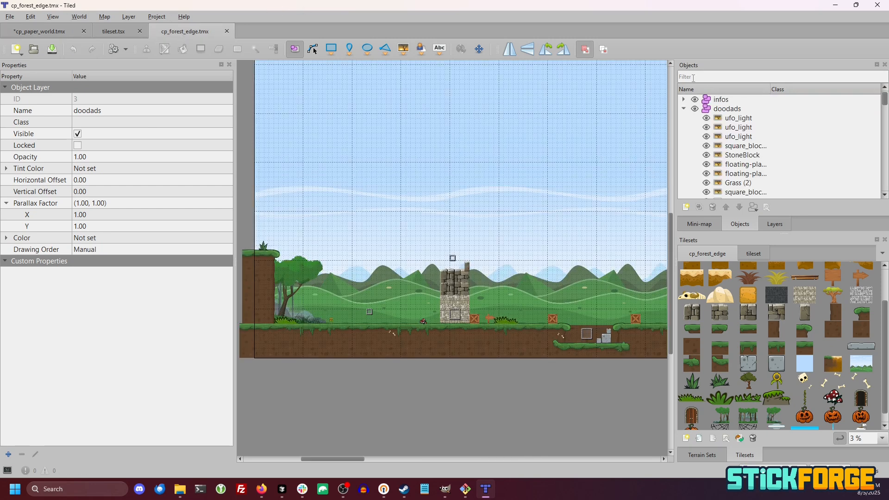
key(ctrl+Tab)
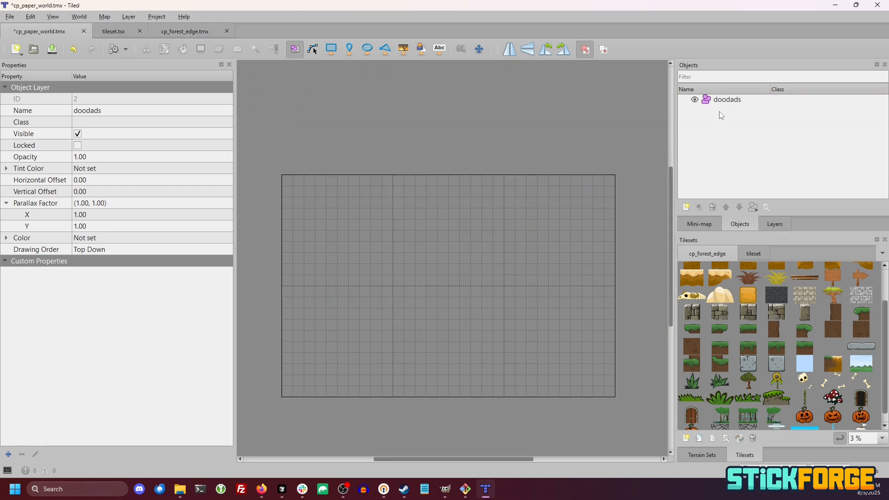
click(724, 100)
click(178, 34)
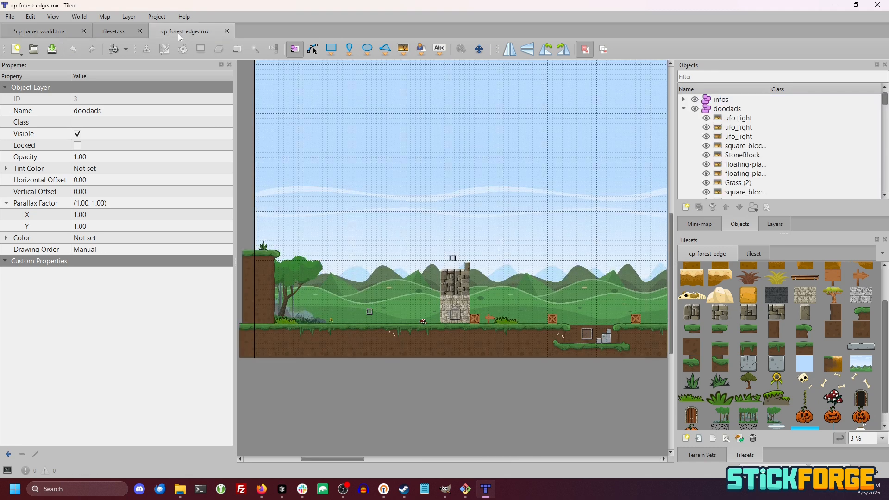
click(754, 110)
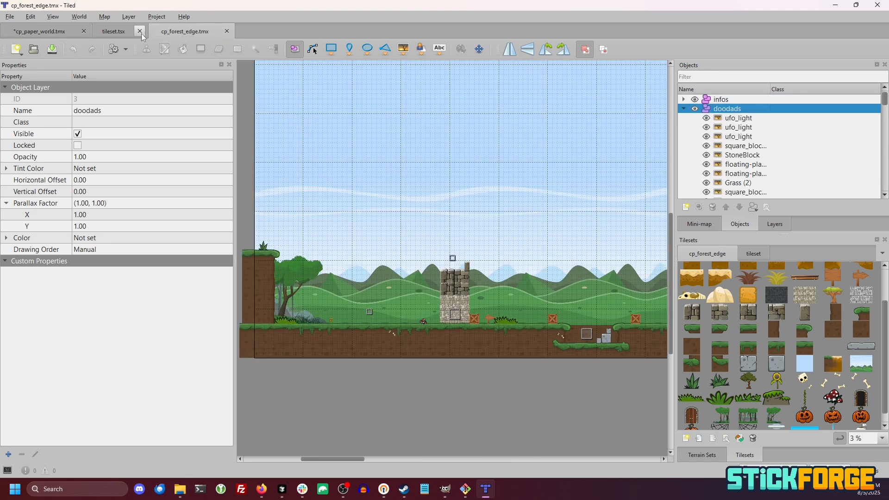
click(48, 31)
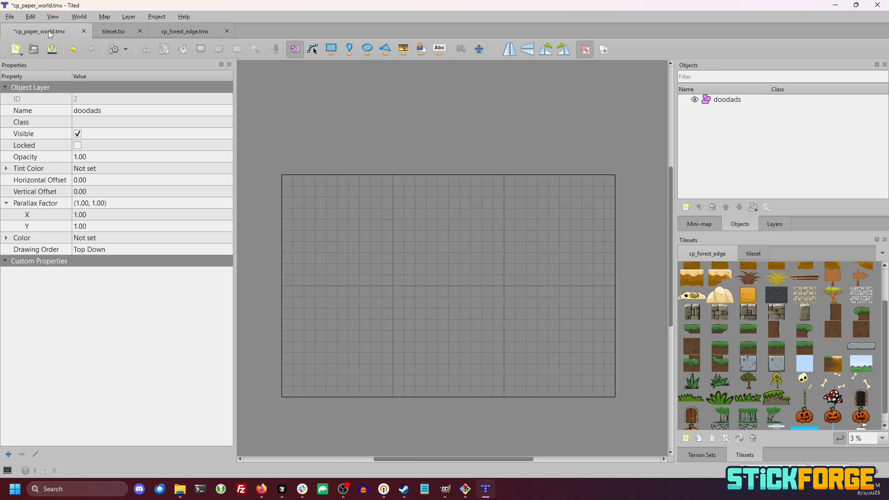
Set the drawing order of the cp_paper_world doodads layer to Manual and save the map
click(99, 251)
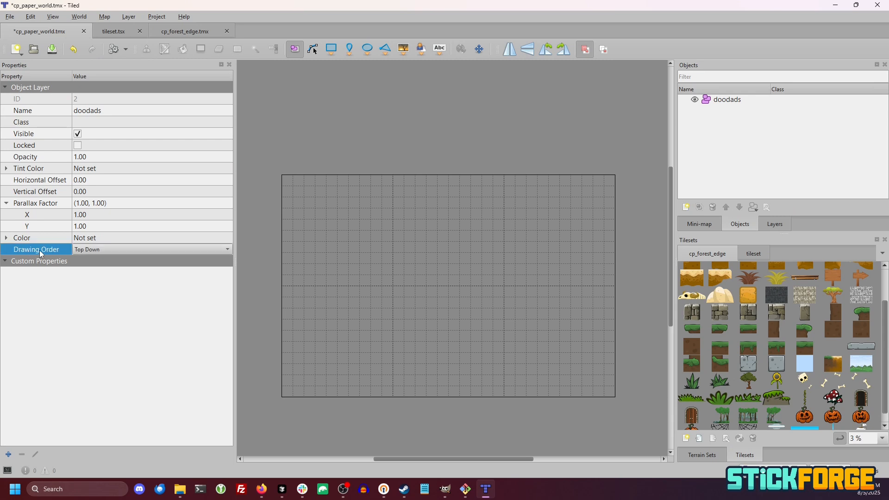
click(104, 252)
click(88, 261)
key(ctrl+s)
Switch back to the cp_forest_edge reference map
click(190, 31)
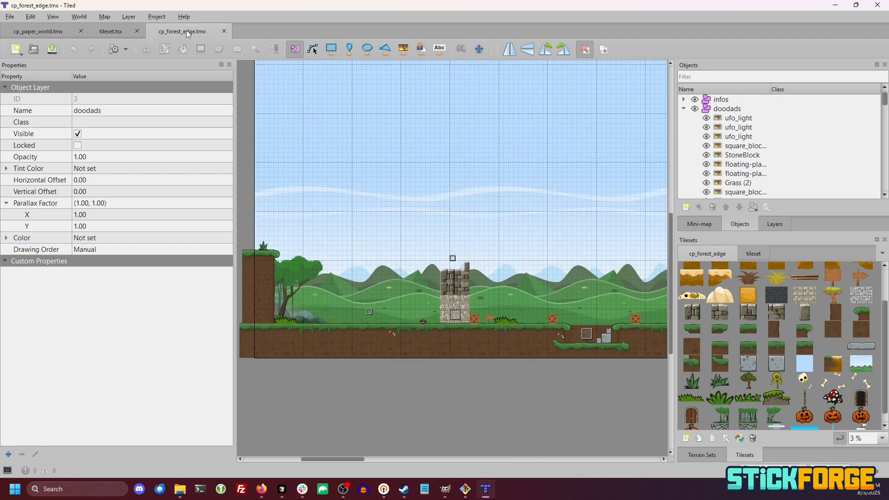
Add an object layer named infos to cp_paper_world.tmx, following the layer structure of cp_forest_edge.tmx
click(46, 31)
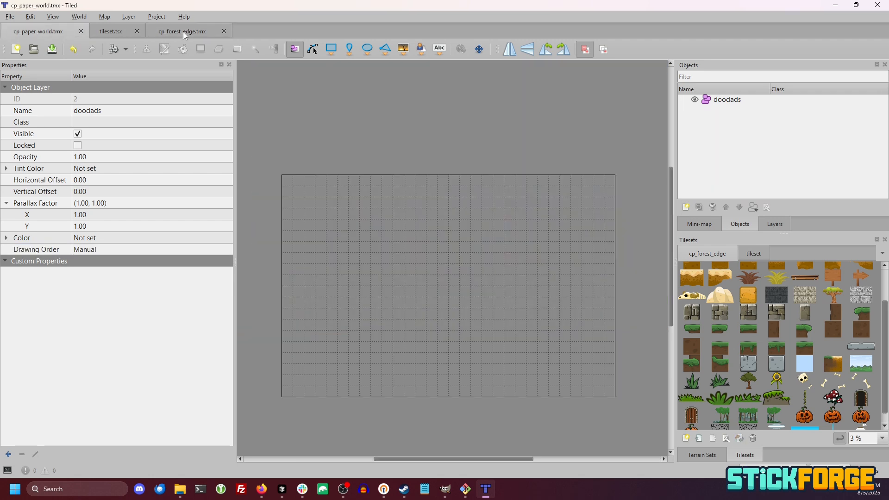
click(183, 31)
click(49, 29)
click(175, 39)
click(727, 101)
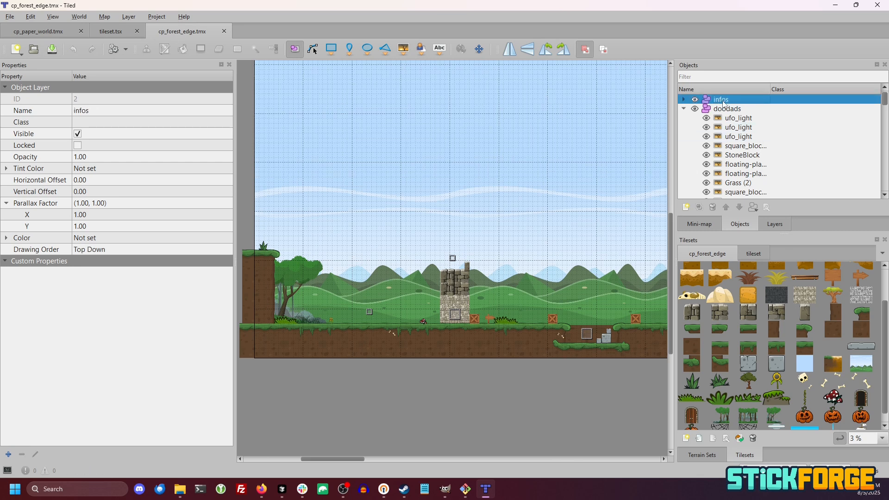
click(41, 33)
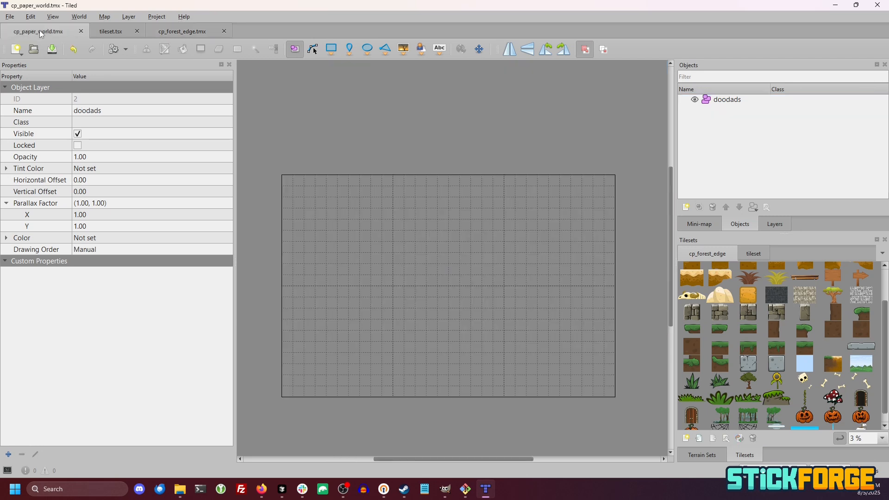
click(729, 103)
click(687, 207)
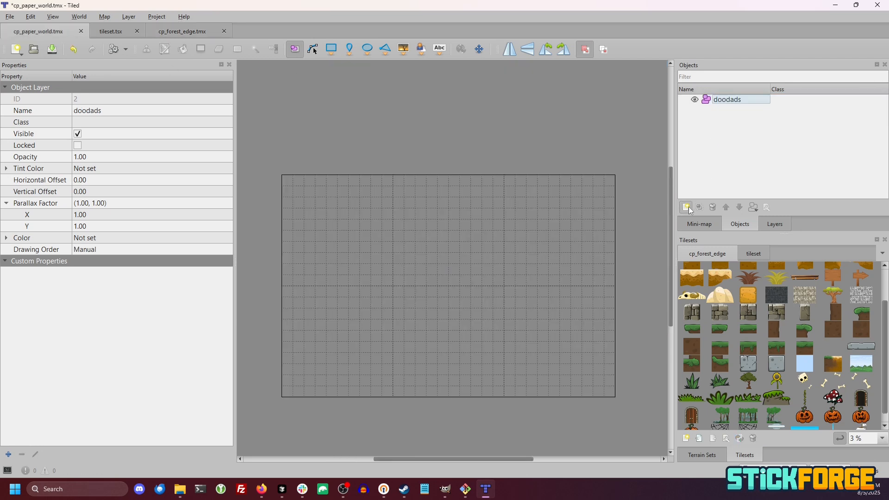
text(infos)
key(Return)
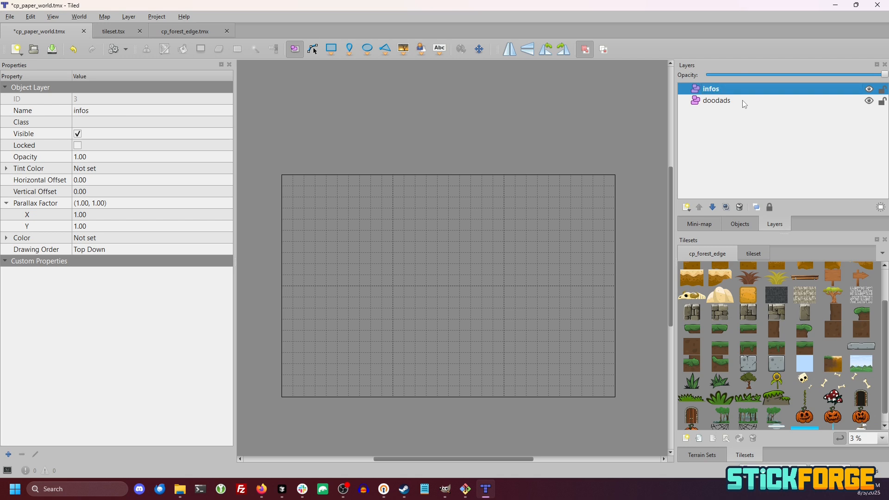
Compare the layer list with cp_forest_edge.tmx and save cp_paper_world.tmx
click(198, 32)
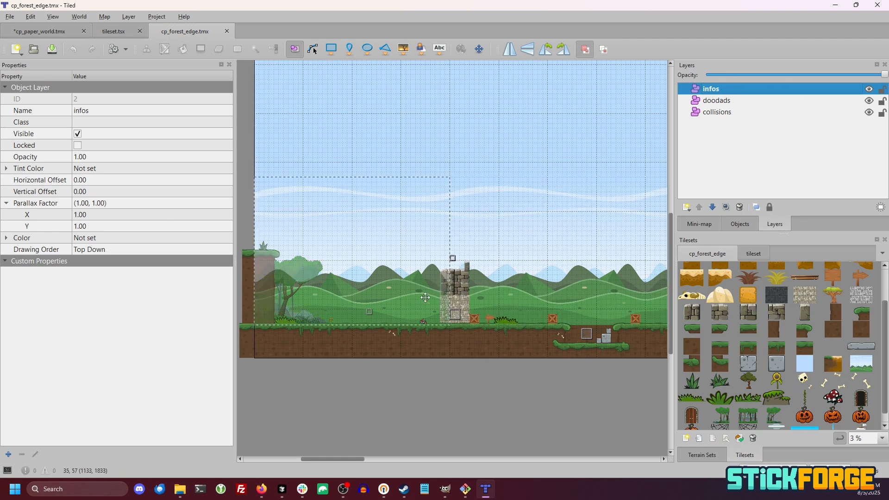
click(51, 32)
key(ctrl+s)
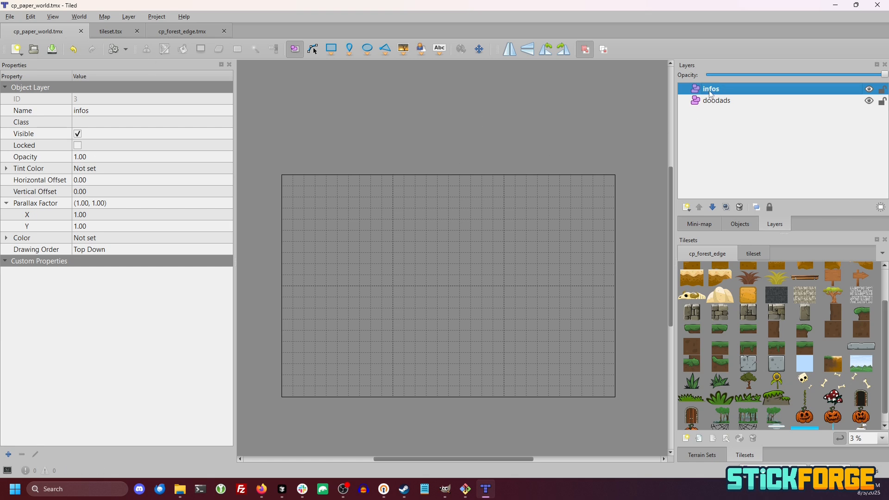
Copy the t2 spawn object from the infos layer of cp_forest_edge.tmx into the infos layer of cp_paper_world.tmx
click(182, 31)
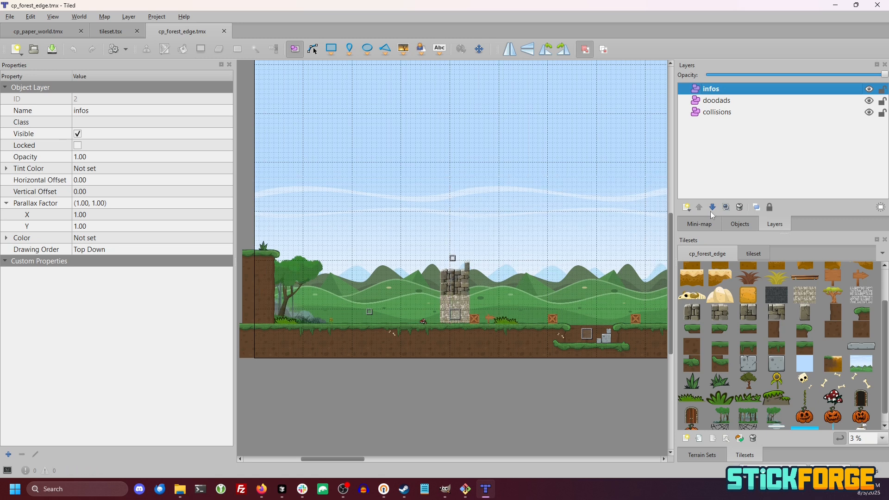
click(740, 225)
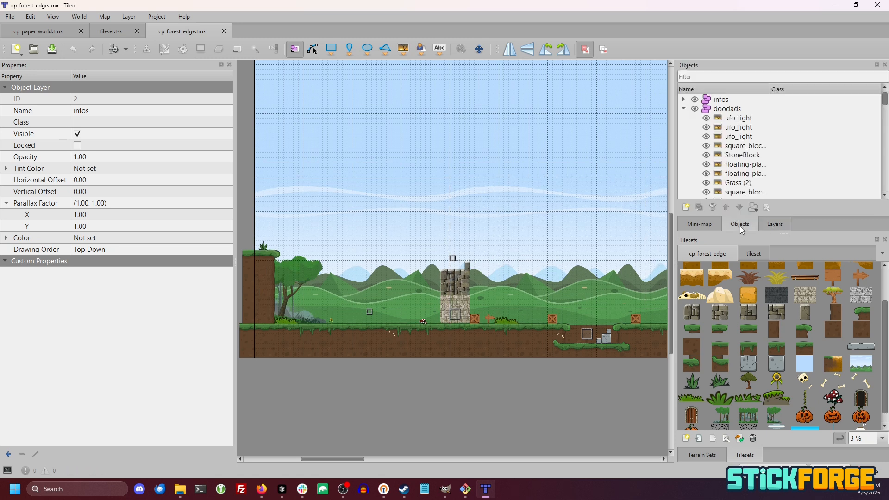
click(685, 101)
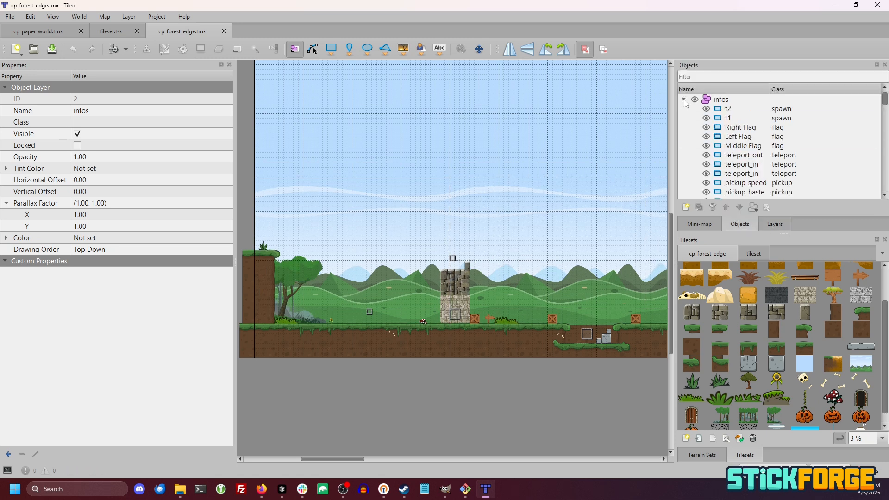
click(754, 115)
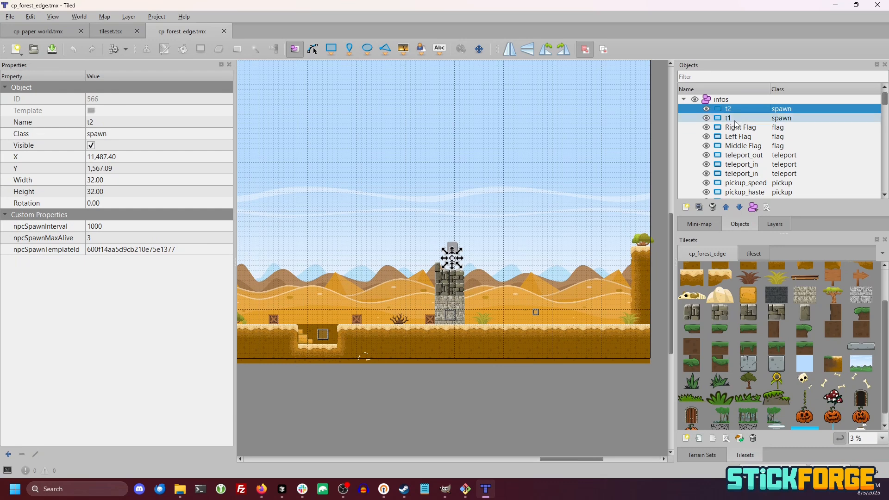
ctrl+click(735, 119)
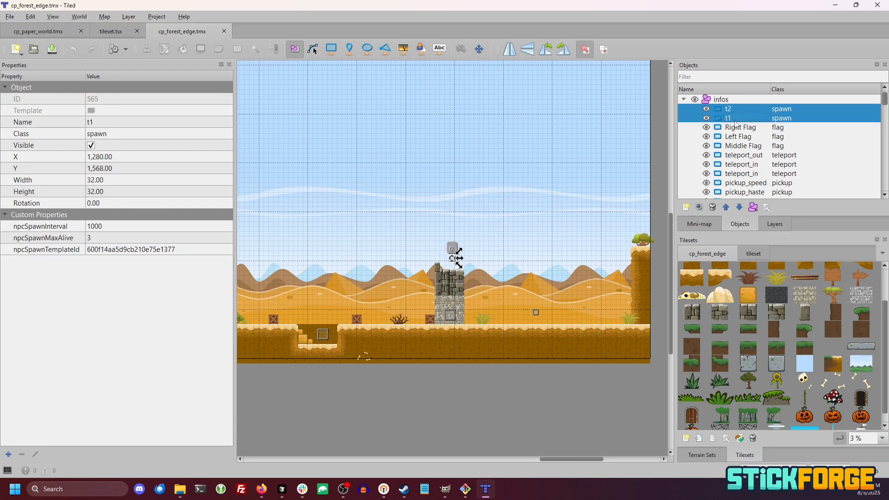
click(729, 111)
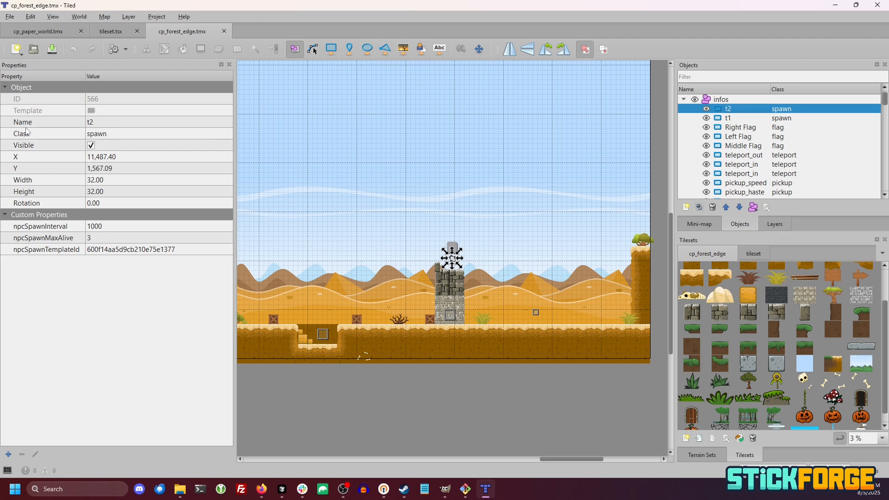
click(37, 32)
click(726, 101)
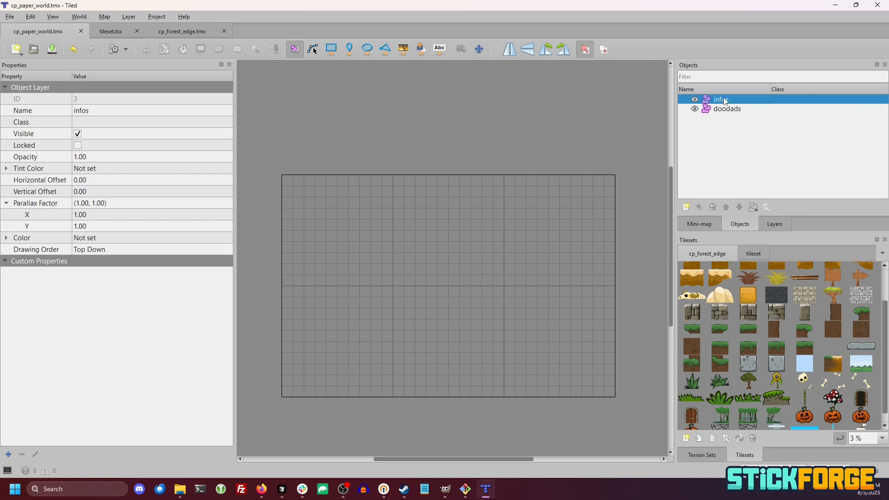
key(ctrl+v)
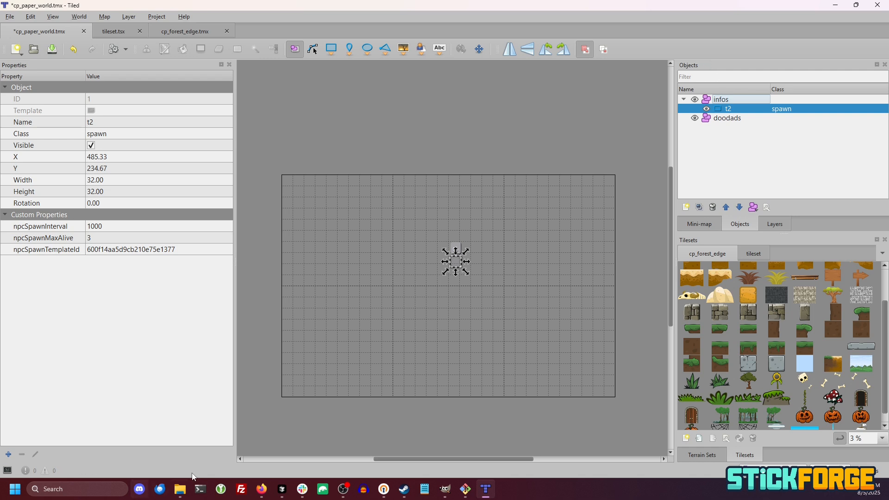
Switch to Cursor, check the t2 team ID in the TEAMS section of config.json5, and return to Tiled
click(282, 487)
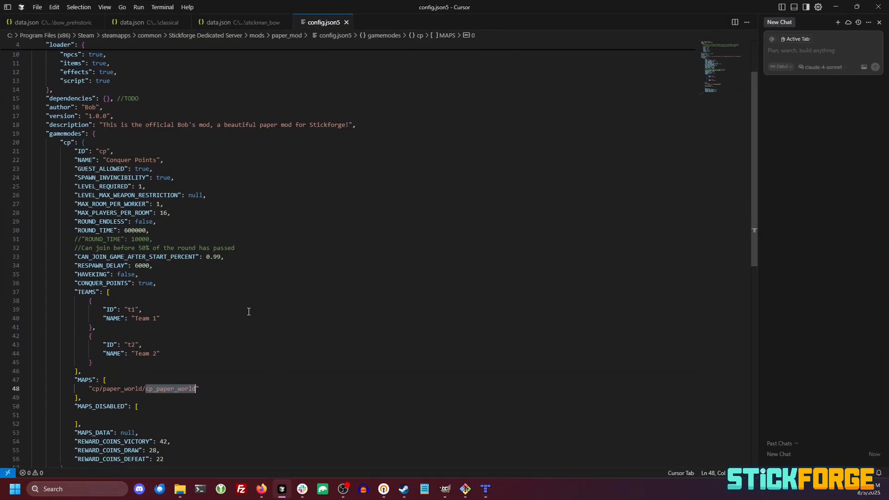
drag(99, 346, 141, 345)
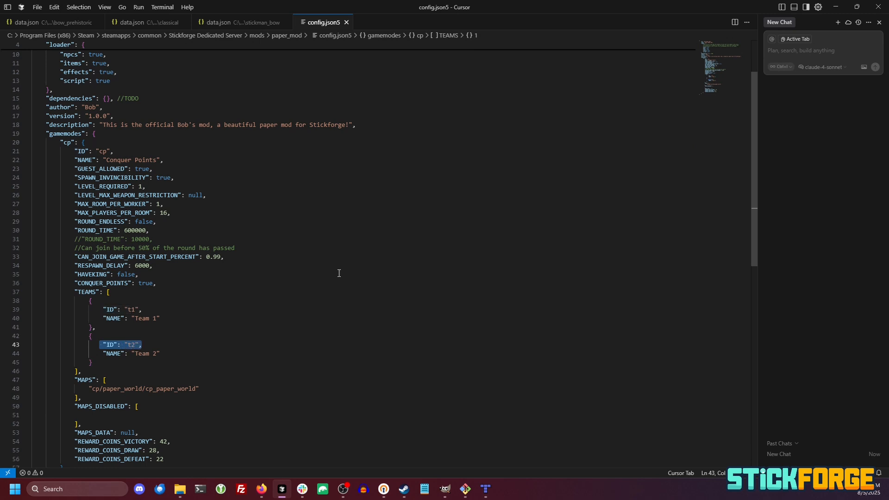
click(837, 7)
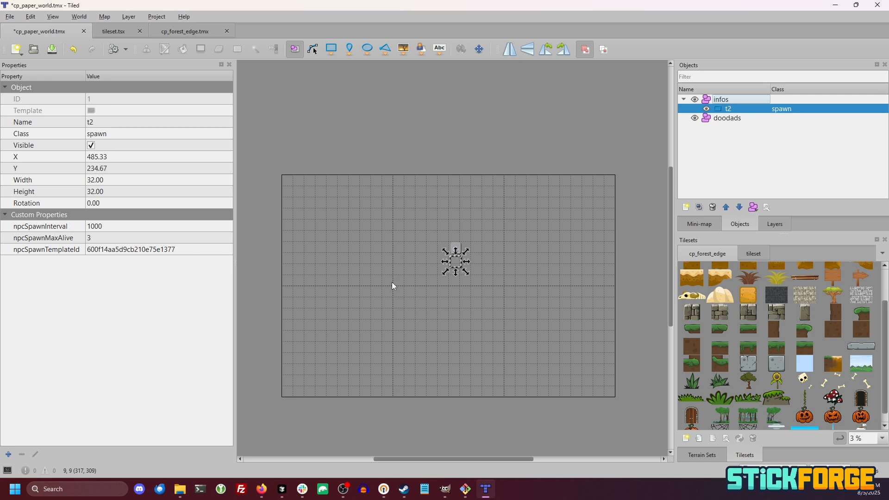
Duplicate the t2 spawn object in the infos layer and rename the original one t1
double_click(741, 111)
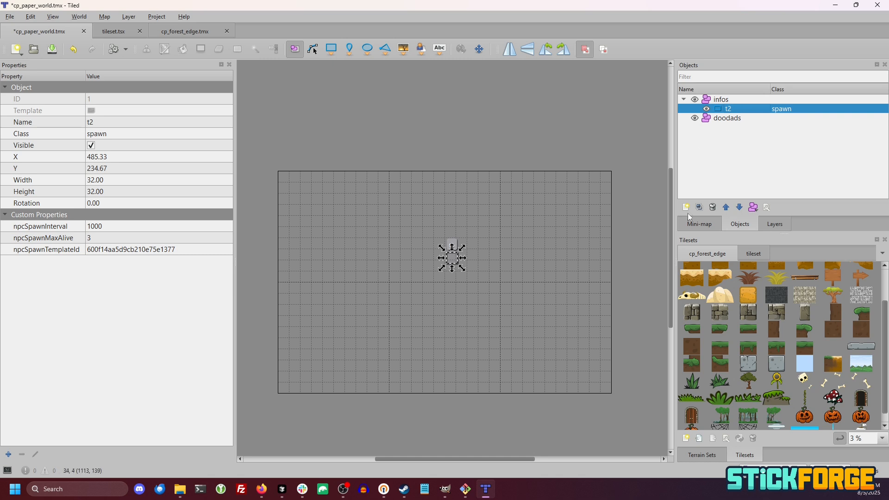
key(ctrl+d)
double_click(738, 112)
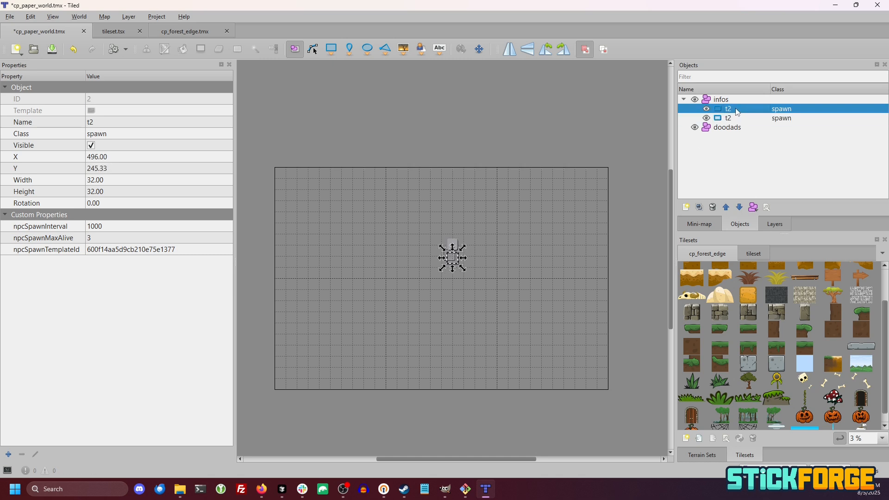
double_click(737, 119)
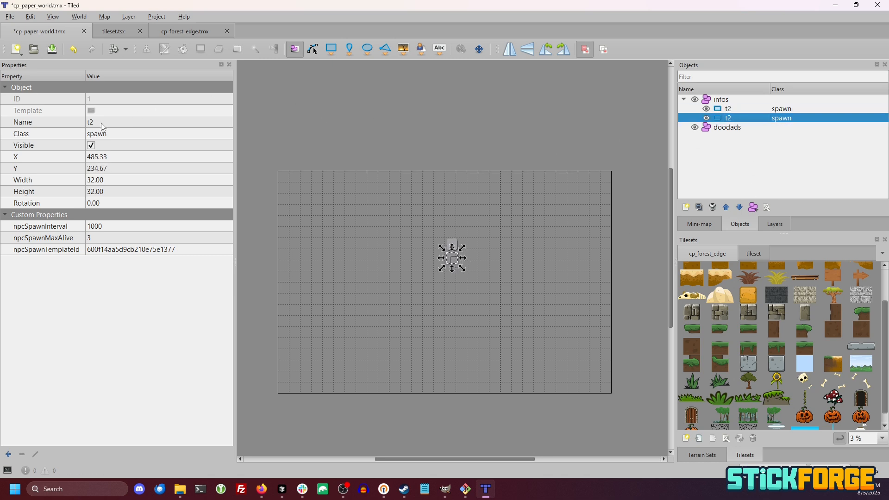
click(103, 122)
text(t1)
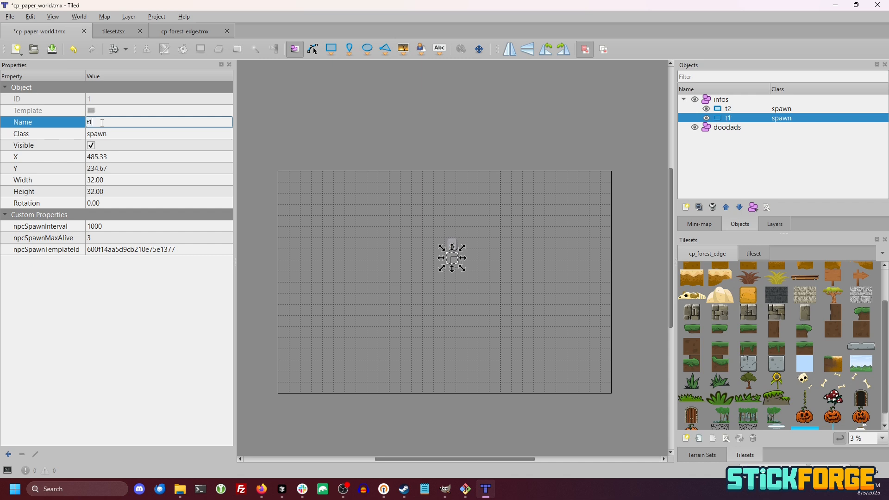
key(Return)
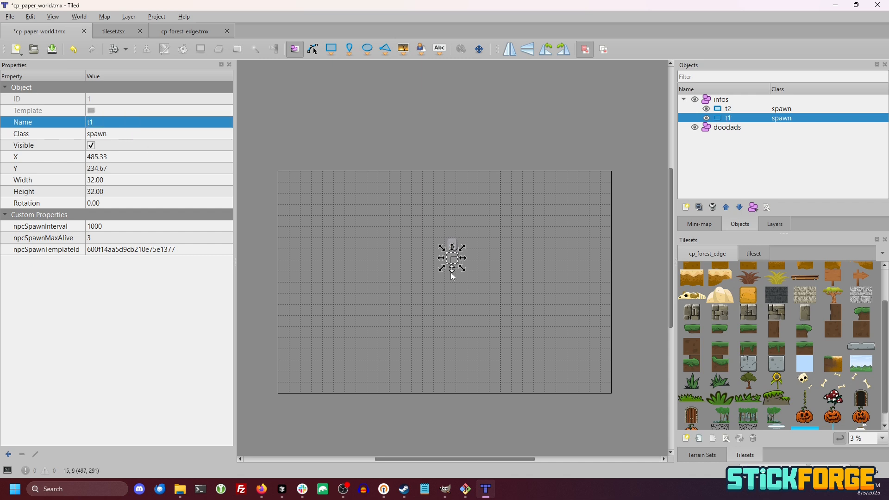
Move the t1 spawn away from t2 to about X 372, Y 255, and deselect it
drag(453, 258, 412, 265)
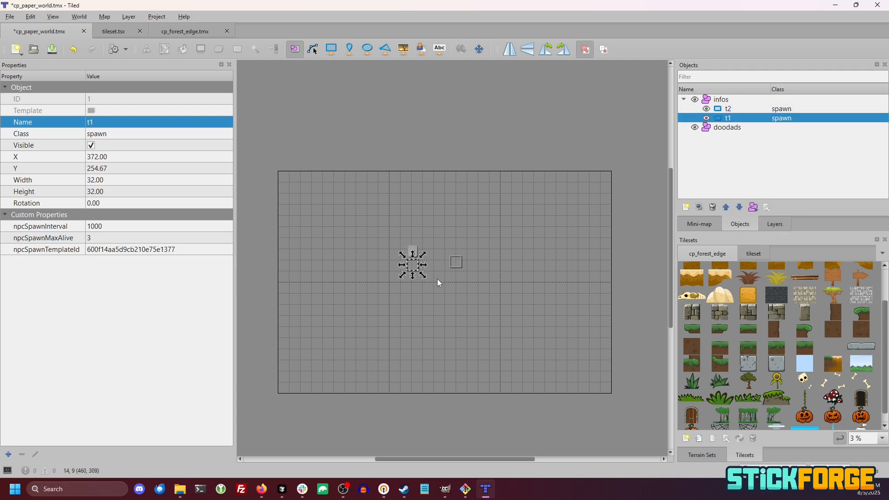
scroll(437, 279, up, 1)
scroll(429, 256, down, 1)
scroll(432, 253, down, 1)
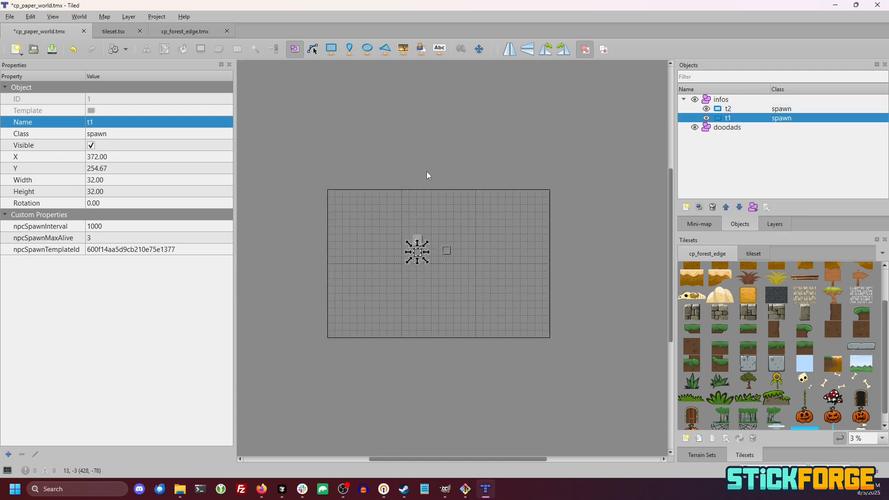
click(427, 171)
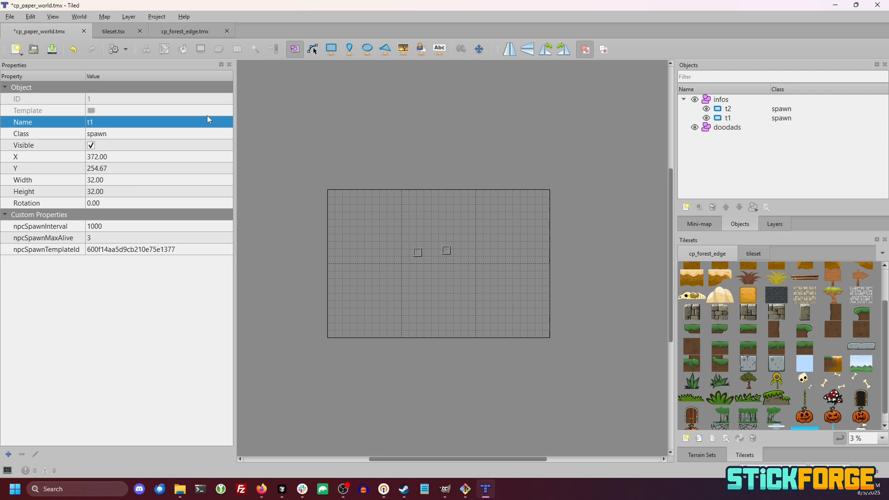
Show object names for all objects on the map
click(52, 19)
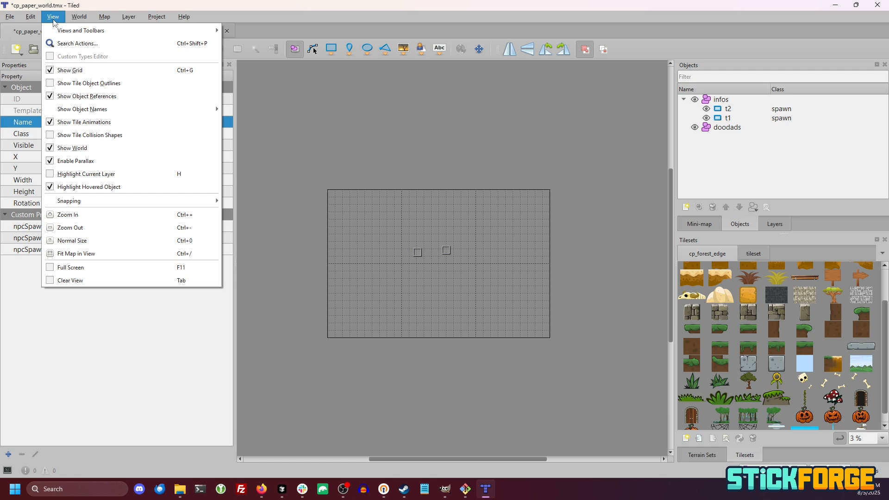
mouse_move(84, 112)
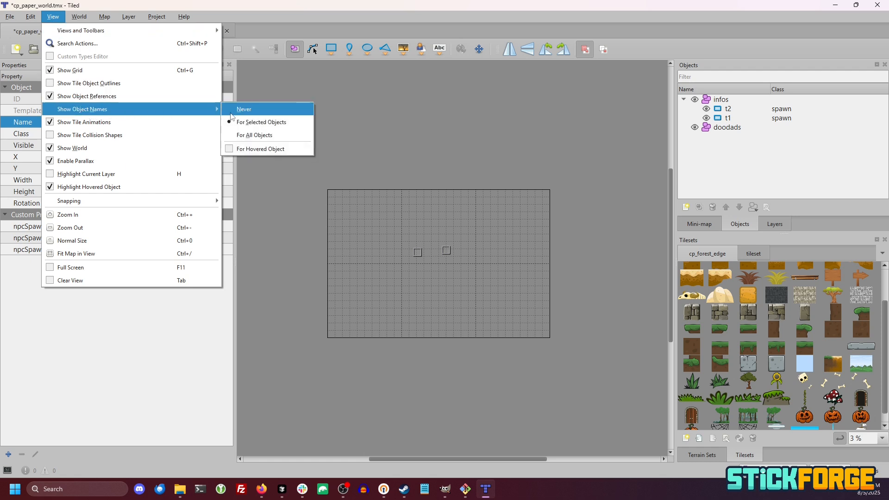
click(248, 138)
scroll(463, 271, up, 5)
scroll(266, 212, down, 2)
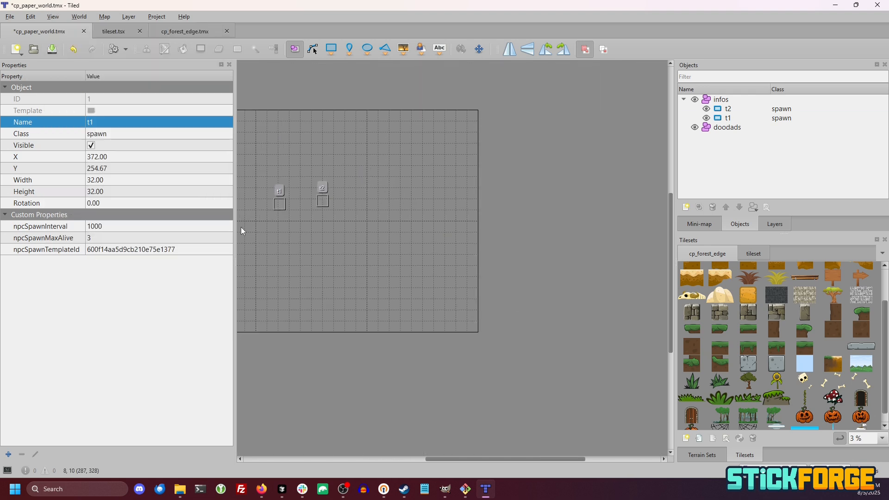
scroll(343, 265, up, 2)
scroll(380, 274, left, 3)
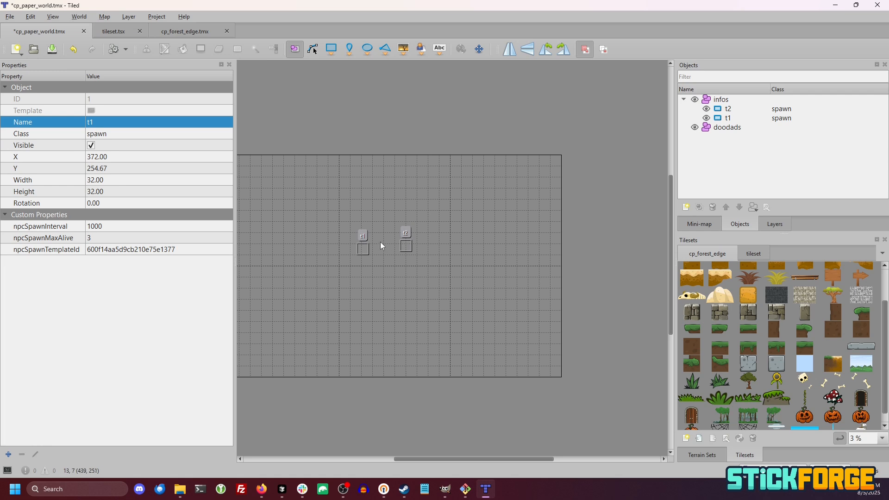
Move the t1 spawn to X 640, Y 480 and the t2 spawn to about X 129, Y 479
drag(363, 249, 457, 325)
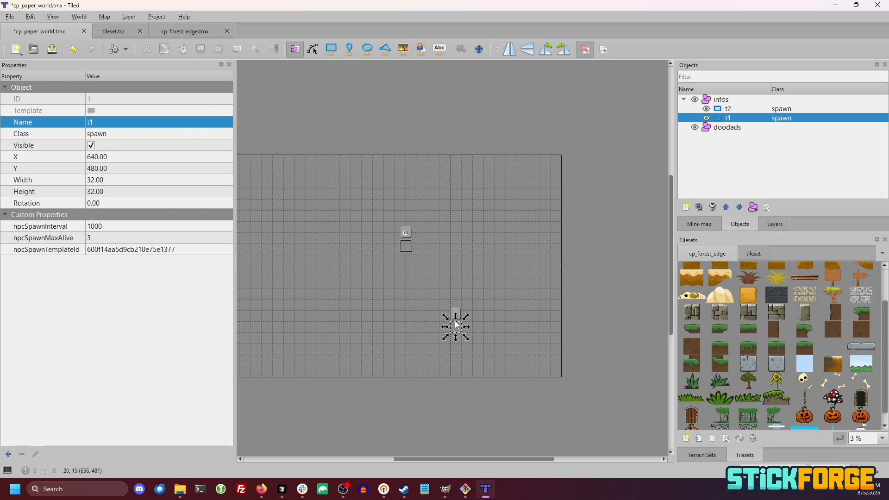
click(339, 272)
scroll(351, 264, left, 3)
drag(504, 237, 374, 322)
click(531, 243)
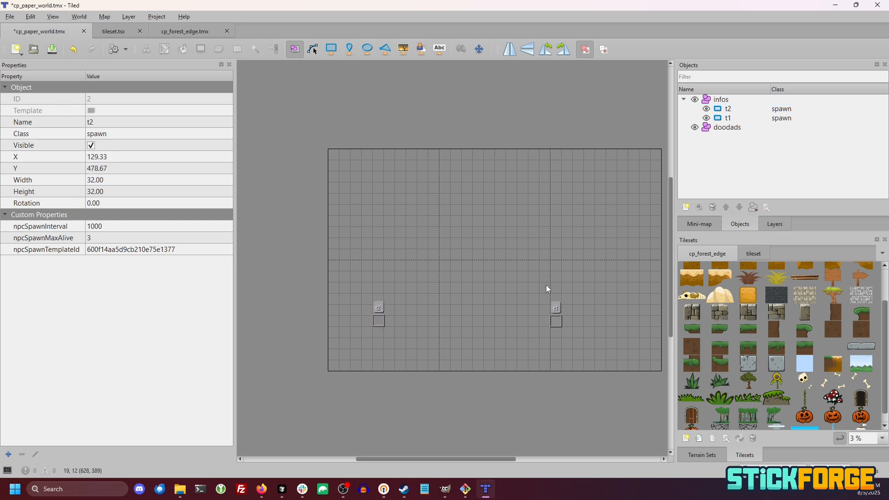
Delete the npcSpawnInterval, npcSpawnMaxAlive and npcSpawnTemplateId custom properties from the t1 spawn and save the map
click(557, 322)
click(556, 321)
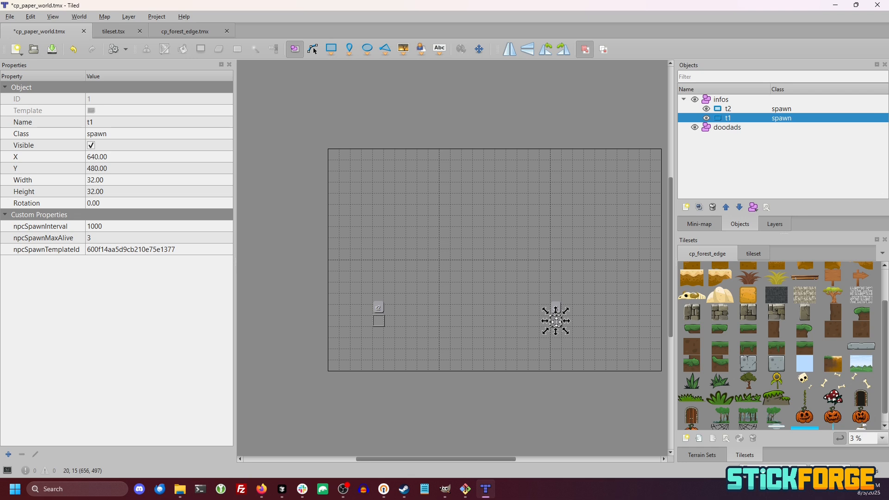
scroll(602, 326, up, 3)
scroll(586, 322, down, 3)
ctrl+scroll(593, 332, up, 2)
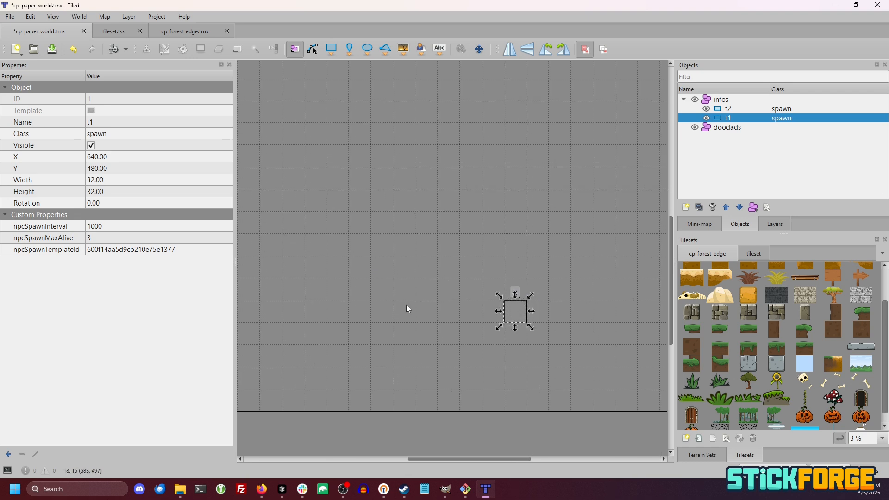
click(63, 228)
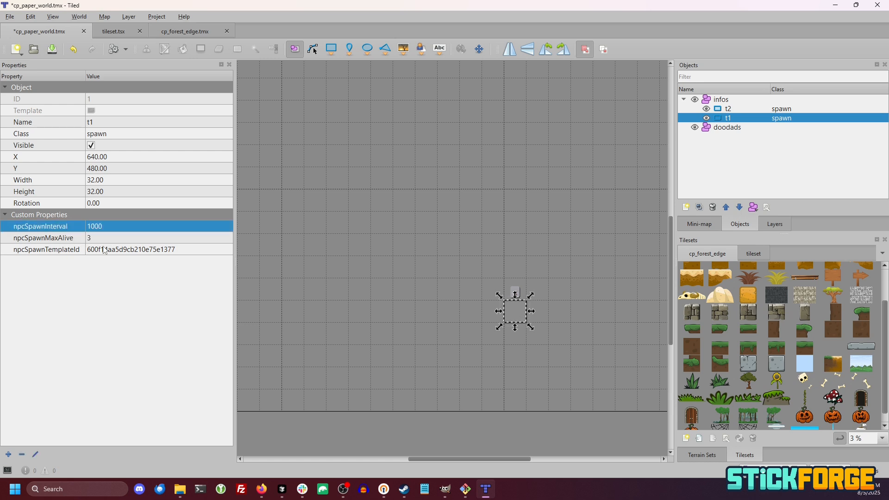
shift+click(73, 254)
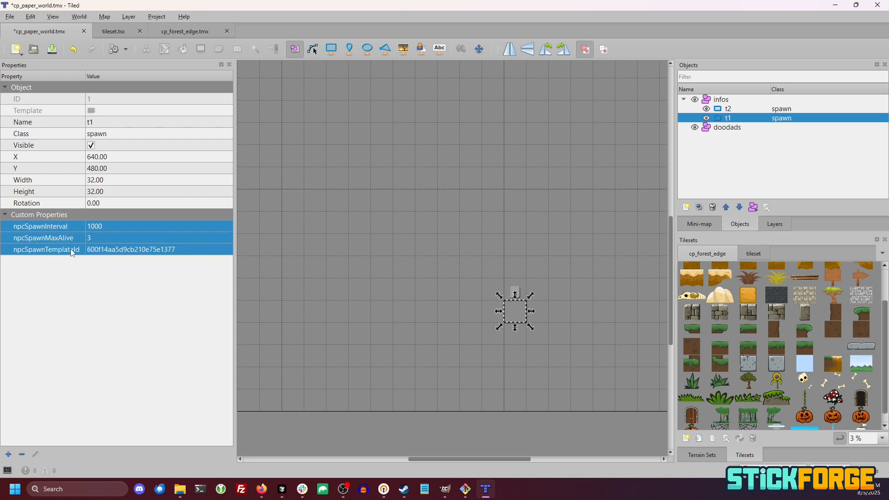
key(Delete)
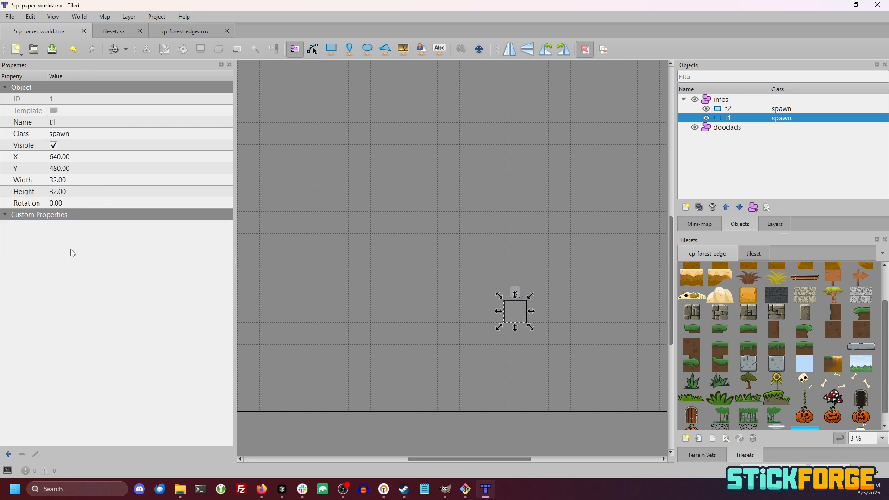
scroll(417, 260, left, 3)
key(ctrl+s)
Set the t2 spawn's npcSpawnMaxAlive custom property to 1
scroll(420, 306, down, 3)
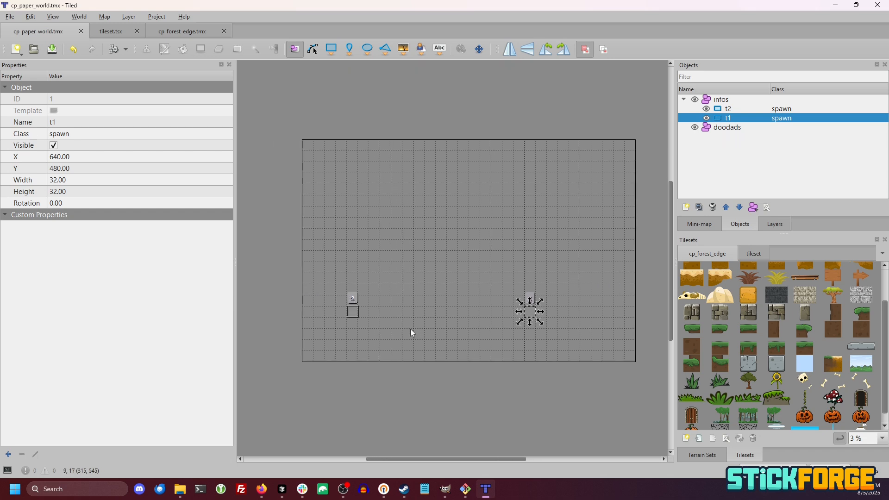
scroll(383, 309, up, 2)
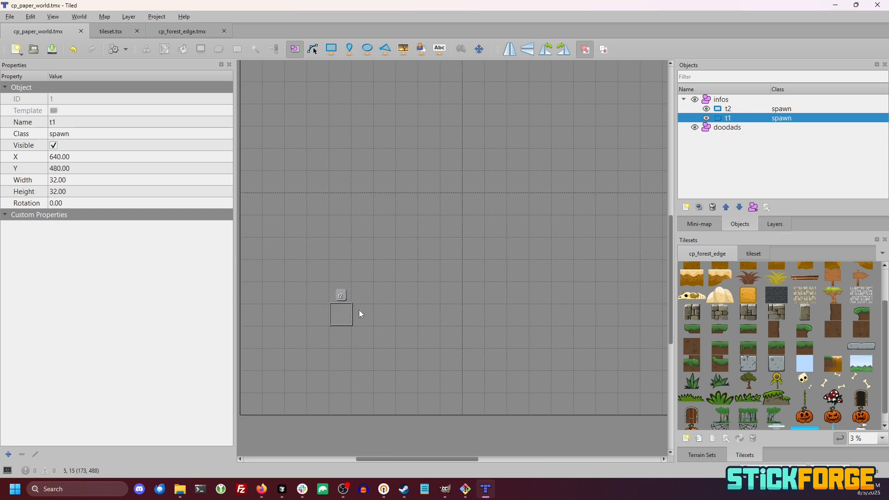
click(334, 319)
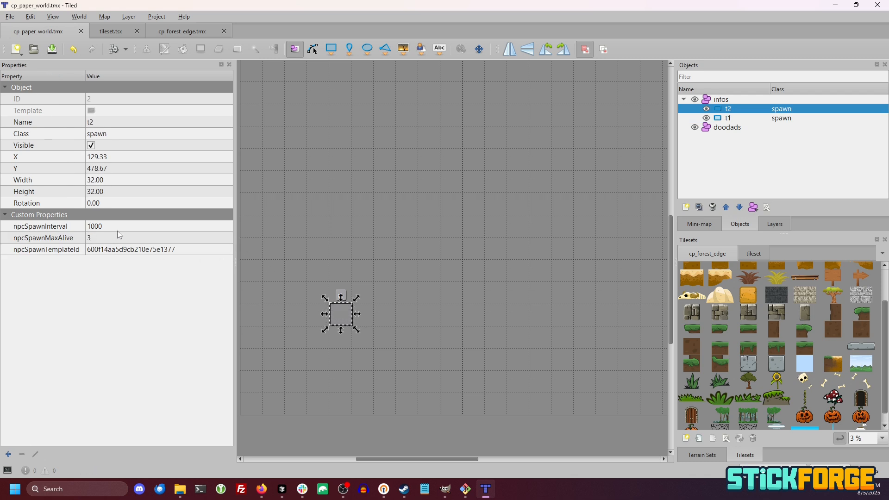
click(94, 241)
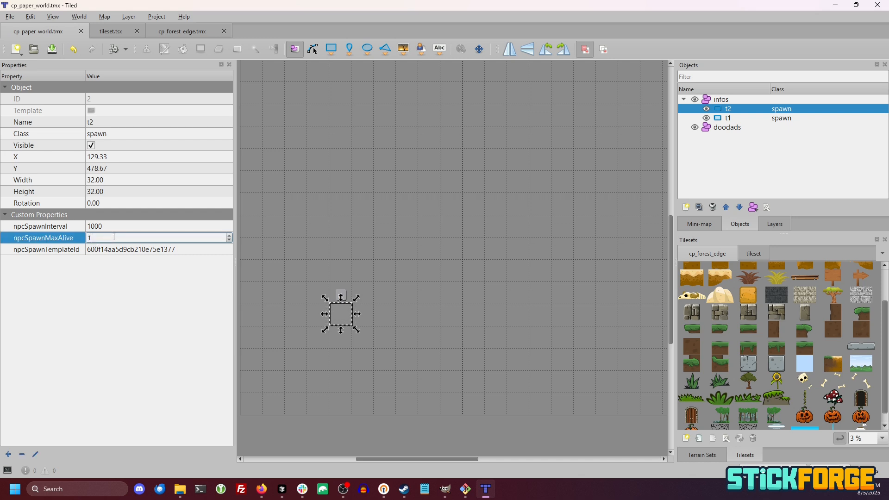
text(1)
key(Return)
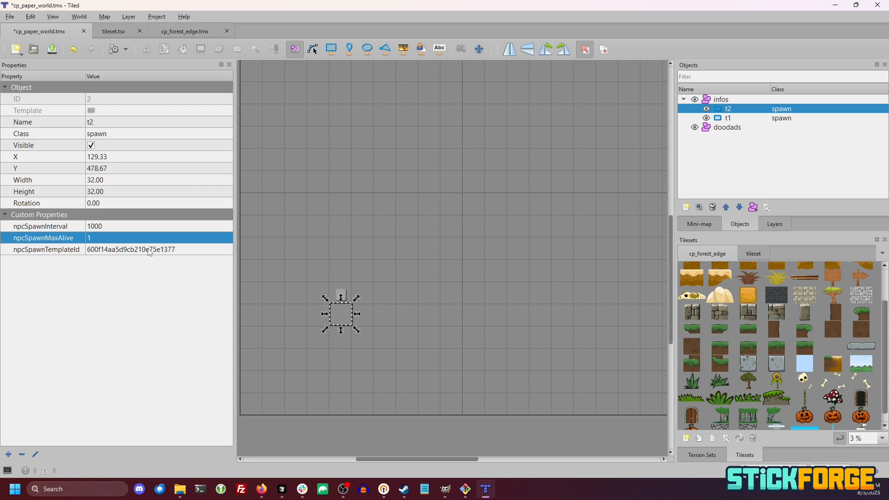
Set t2's npcSpawnTemplateId to 689214725a2a17b1cde9dc73, copied from the Archer's $oid in the stickman_bow data.json in Cursor
click(282, 489)
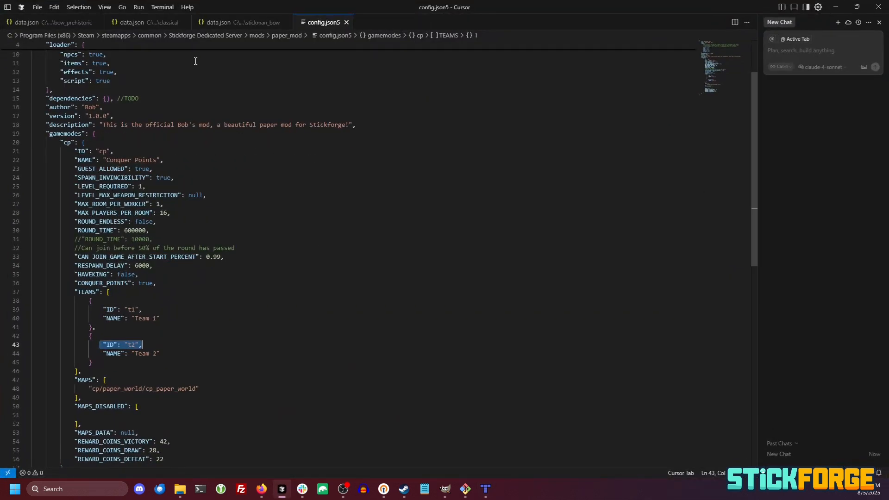
click(241, 24)
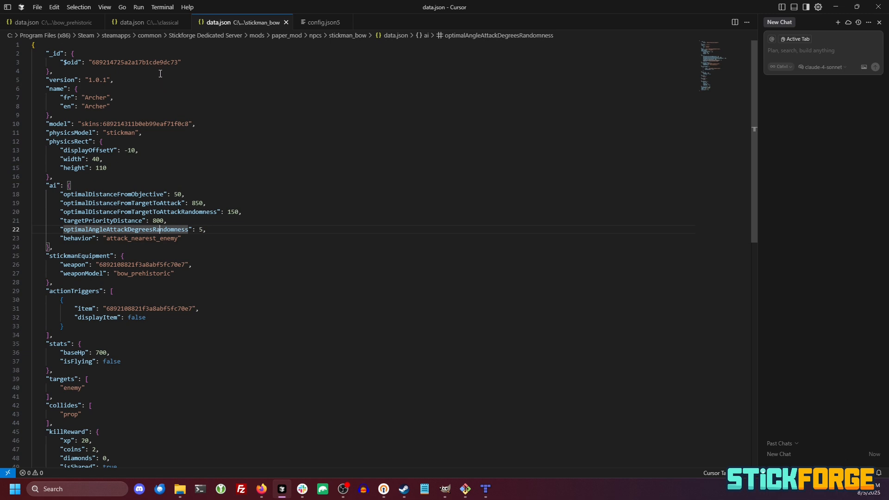
double_click(131, 62)
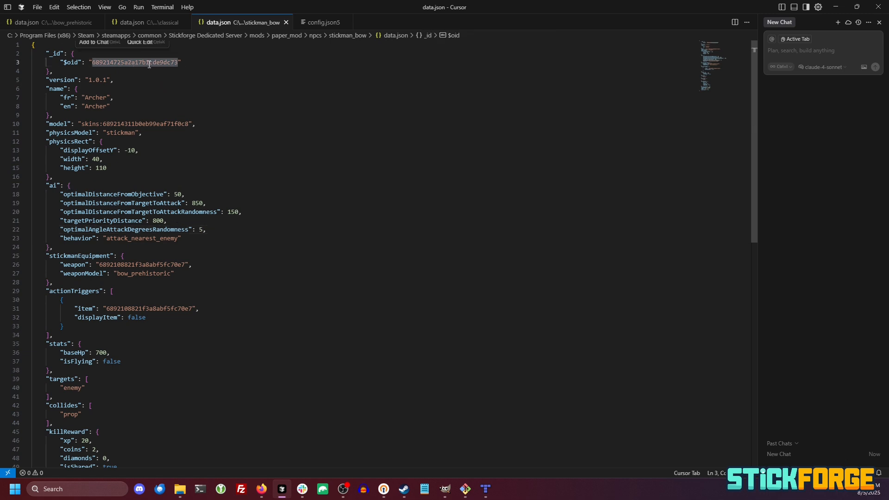
click(836, 7)
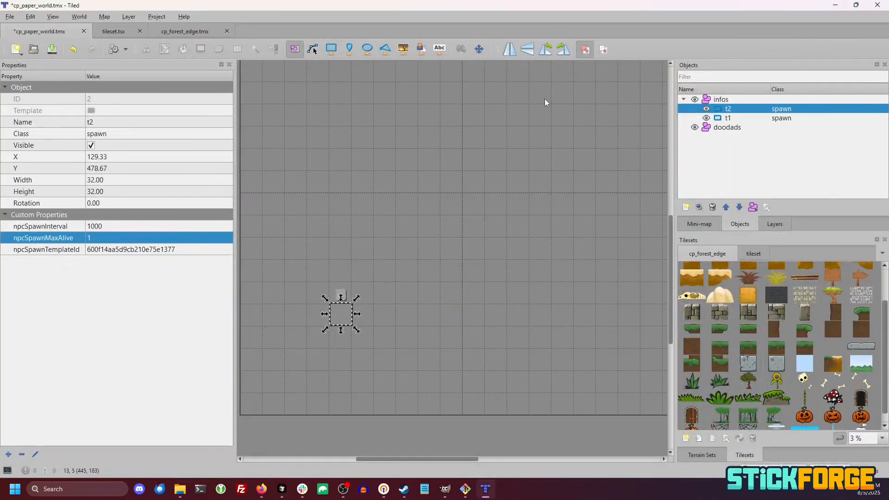
click(175, 250)
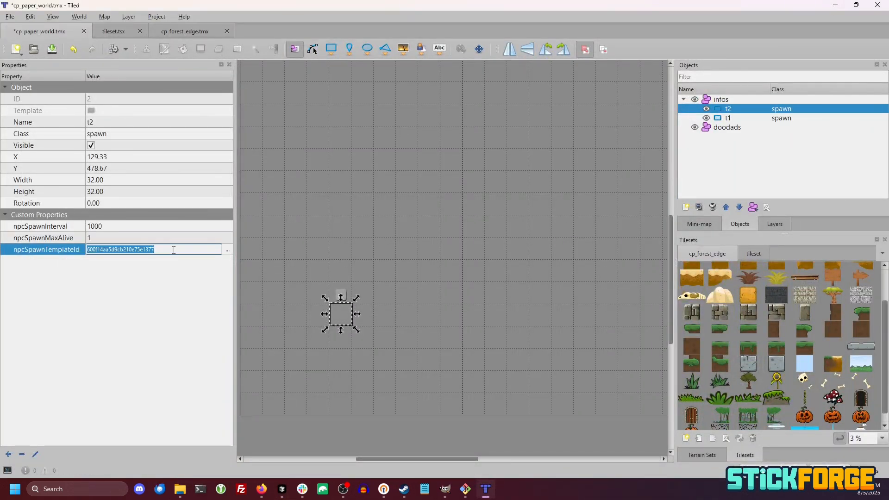
text(689214725a2a17b1cde9dc73)
key(Return)
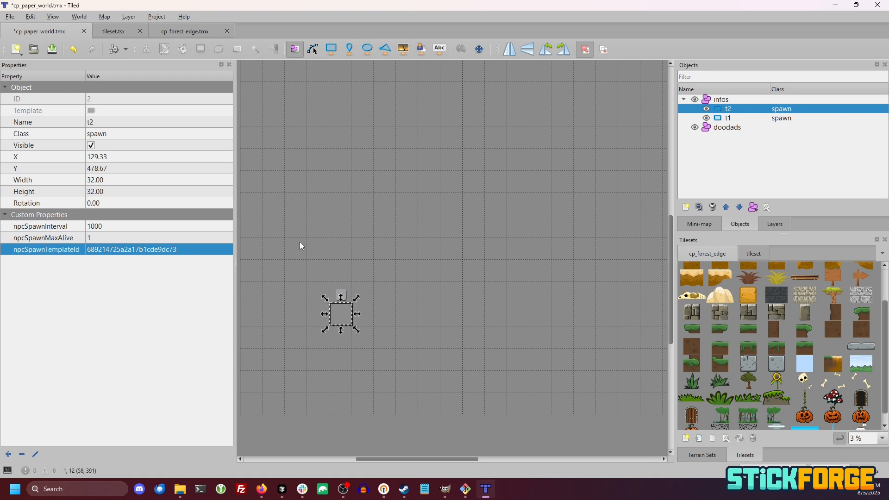
Move the t2 spawn horizontally to X 160, deselect it and save the map
scroll(319, 244, down, 3)
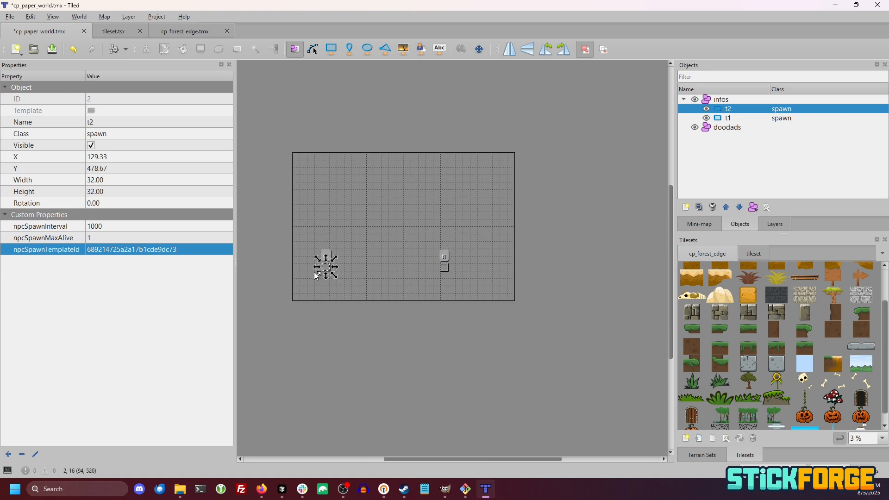
scroll(286, 272, up, 2)
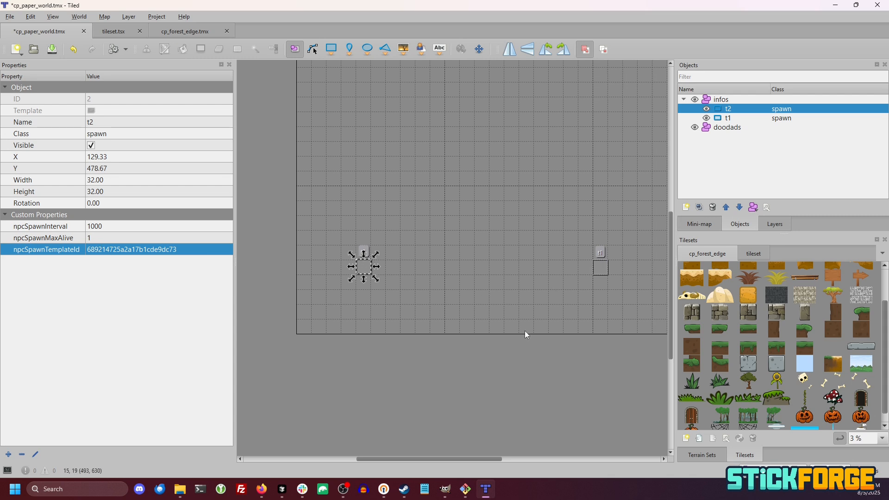
scroll(540, 316, down, 2)
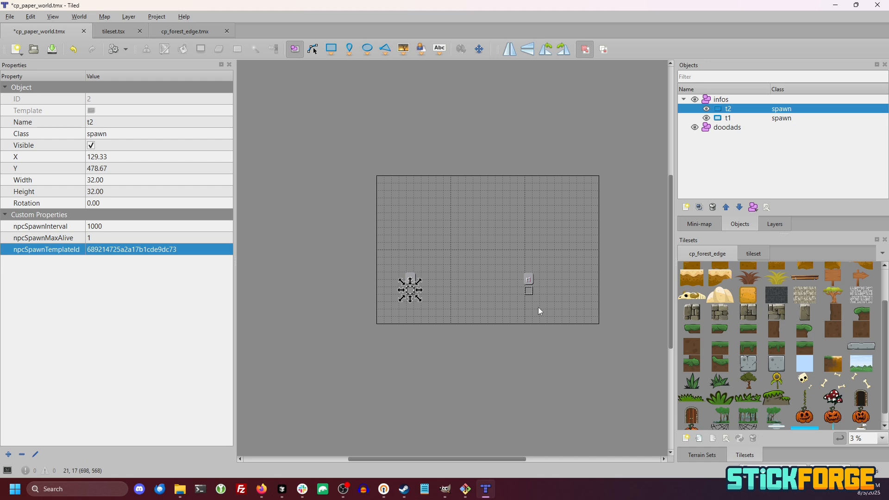
scroll(539, 309, up, 3)
scroll(345, 290, down, 2)
drag(249, 273, 260, 271)
scroll(417, 313, up, 1)
click(440, 326)
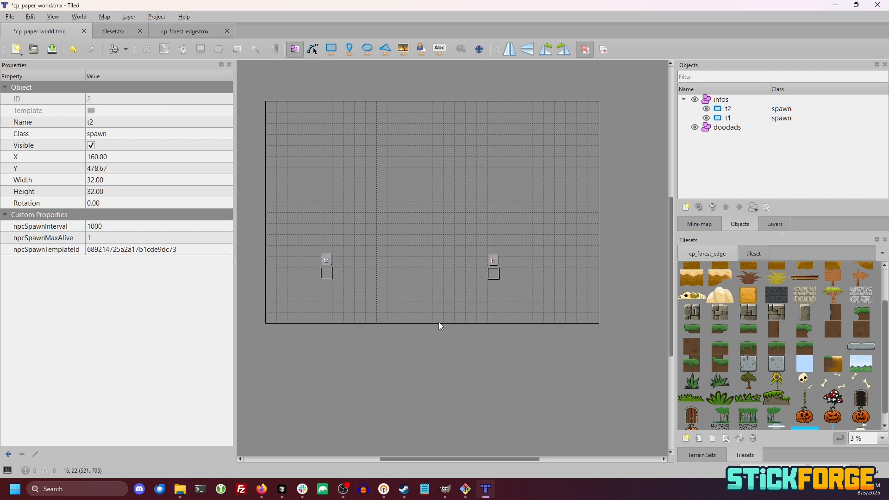
key(ctrl+s)
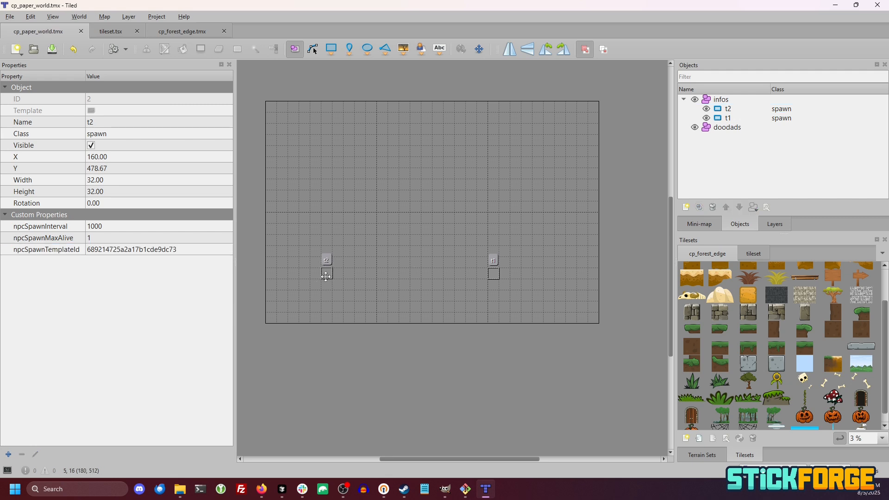
Move the t1 spawn to about X 705, Y 481, deselect it and save the map
drag(497, 274, 520, 273)
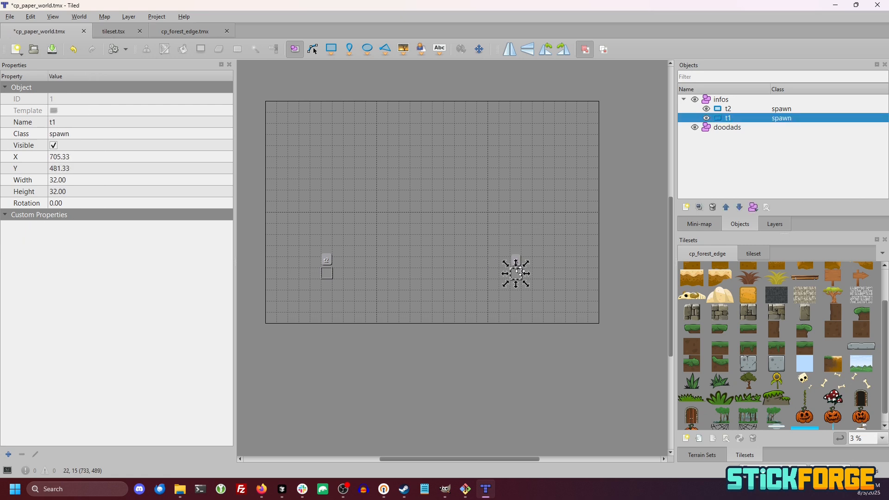
click(504, 320)
key(ctrl+s)
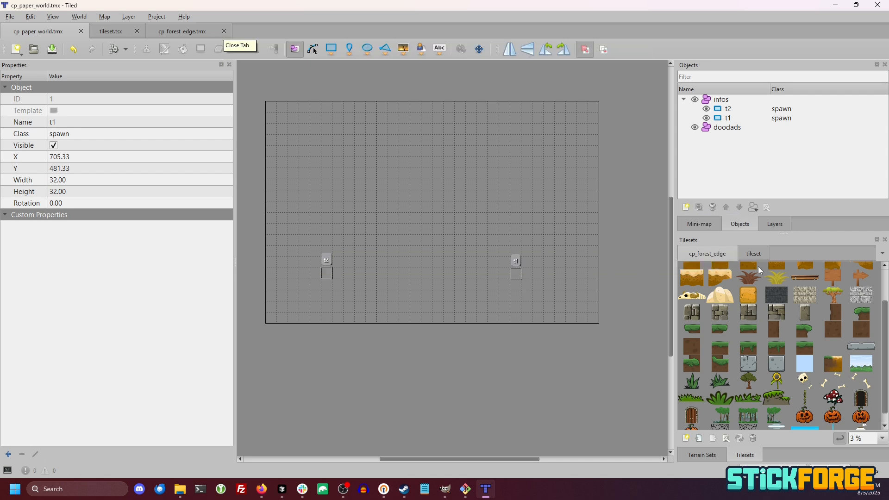
click(756, 253)
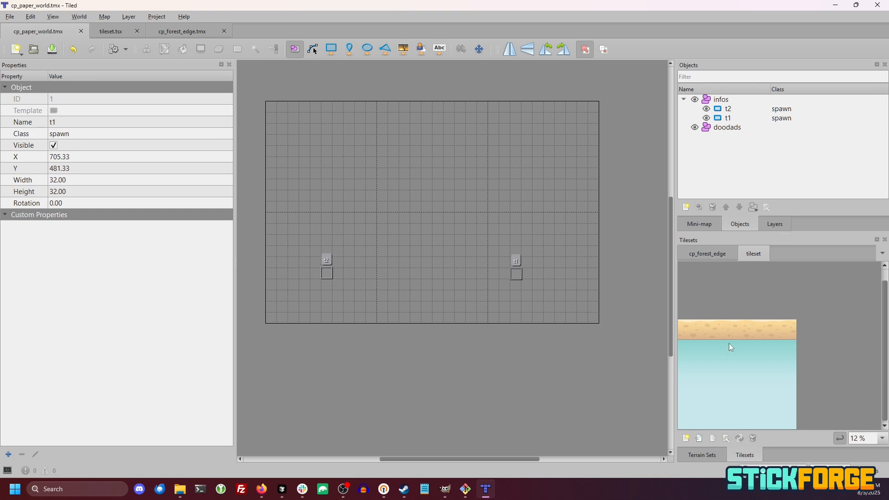
click(712, 261)
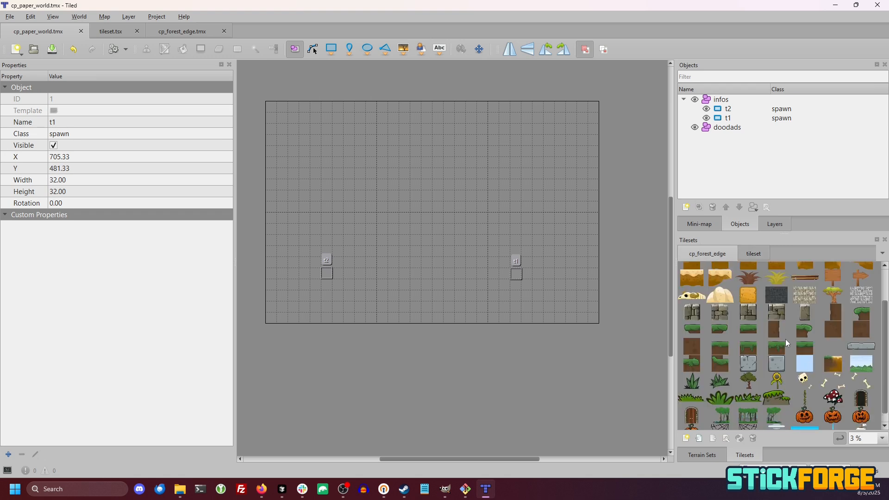
scroll(802, 373, down, 1)
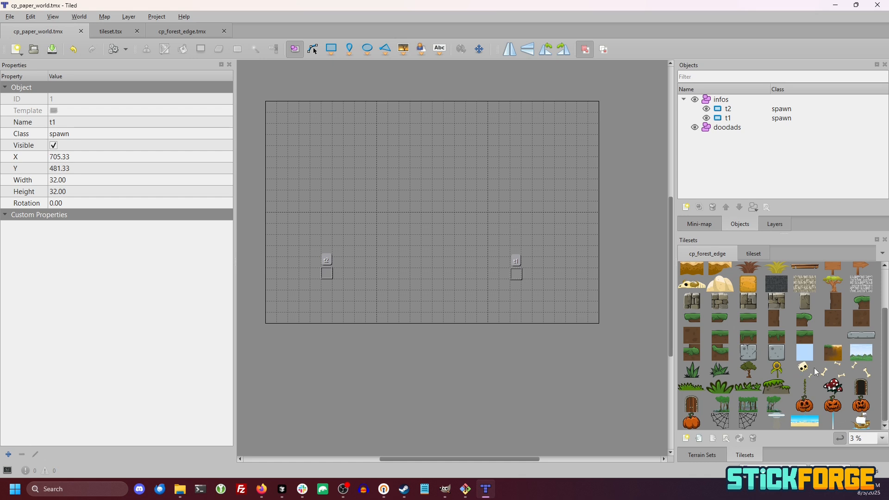
scroll(814, 368, up, 3)
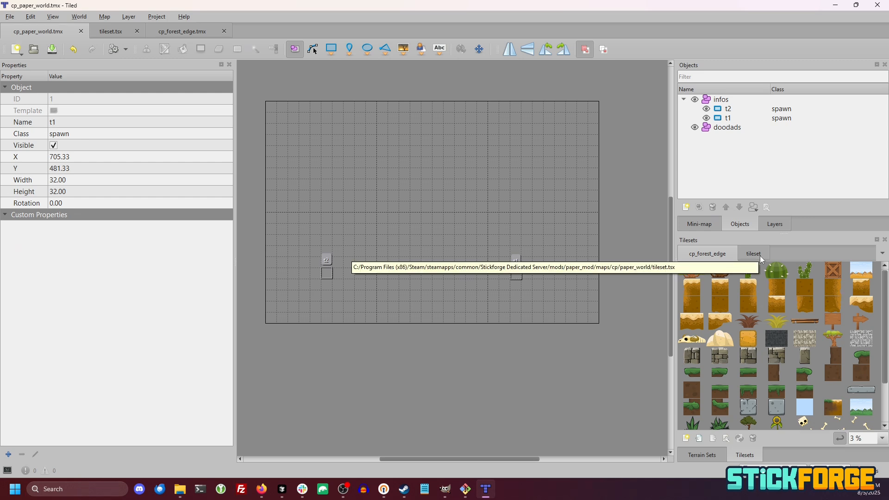
Place the _11_background.png tile from tileset in the doodads layer at about X -564, Y 1012, covering the whole map
click(747, 254)
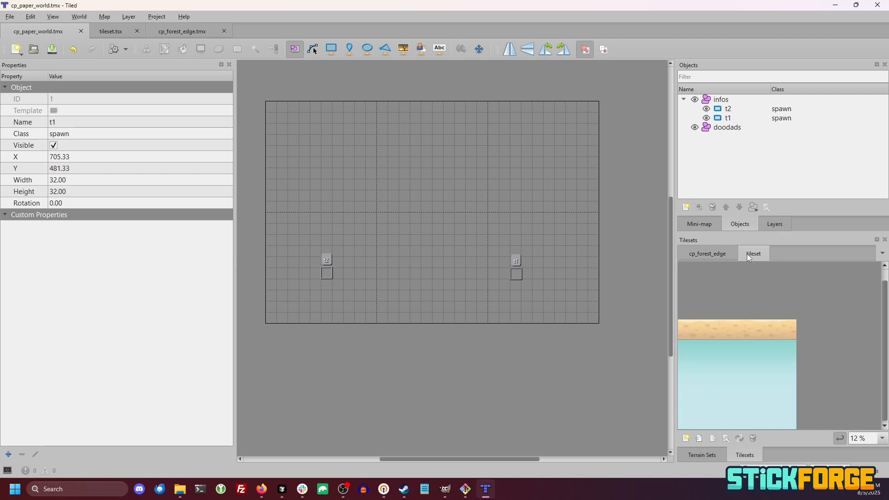
click(729, 132)
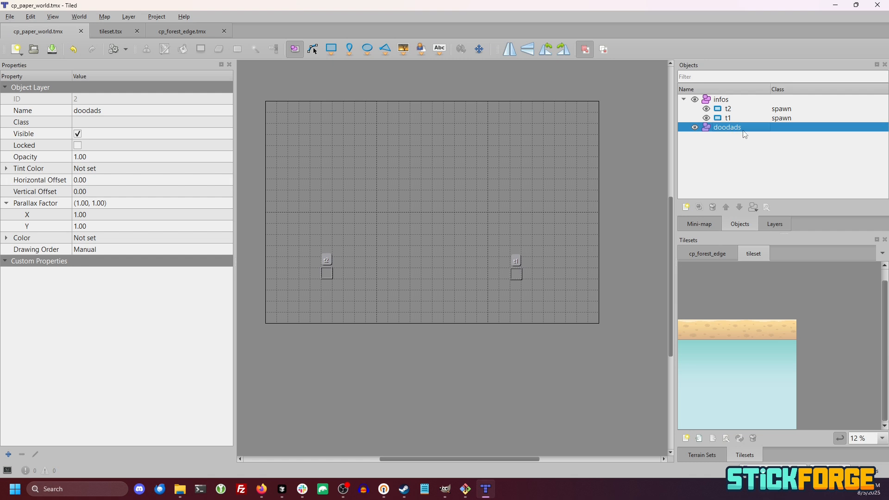
click(723, 378)
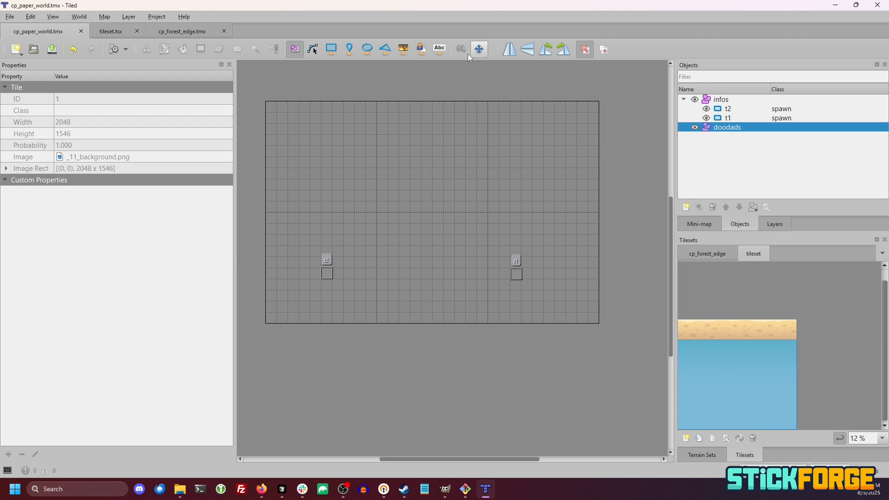
click(402, 54)
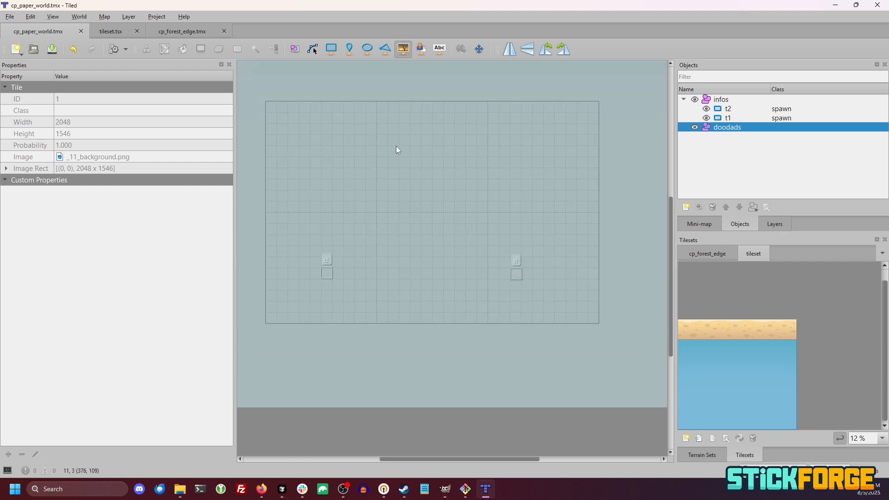
click(425, 184)
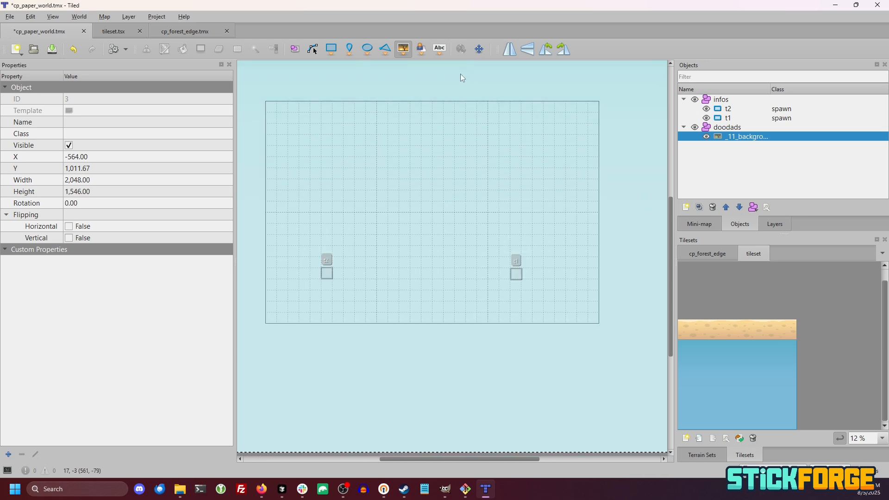
click(296, 51)
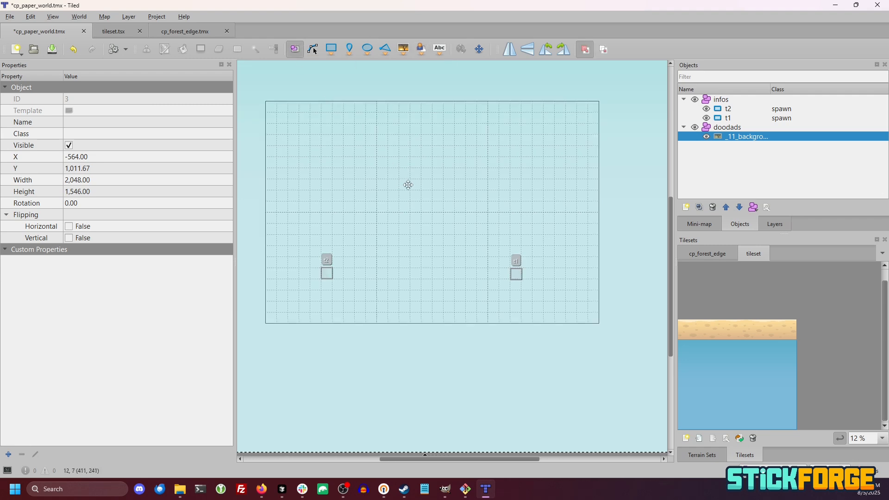
scroll(397, 192, down, 1)
scroll(335, 158, down, 1)
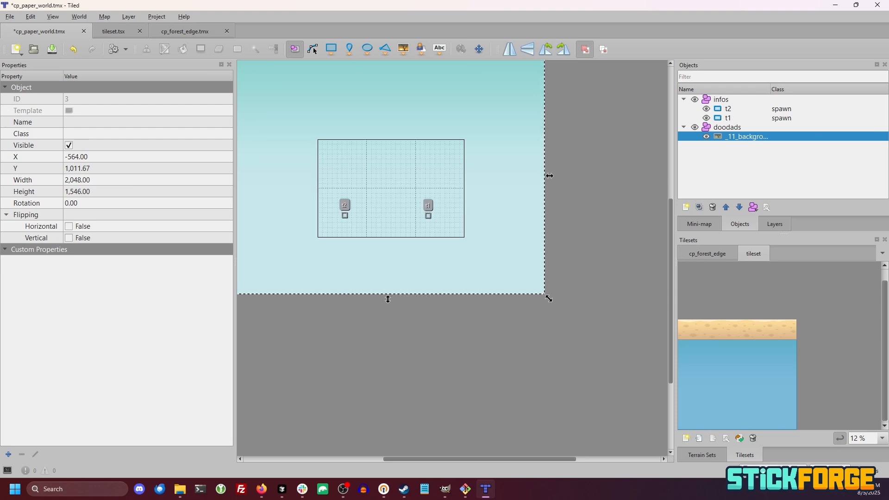
drag(381, 329, 396, 409)
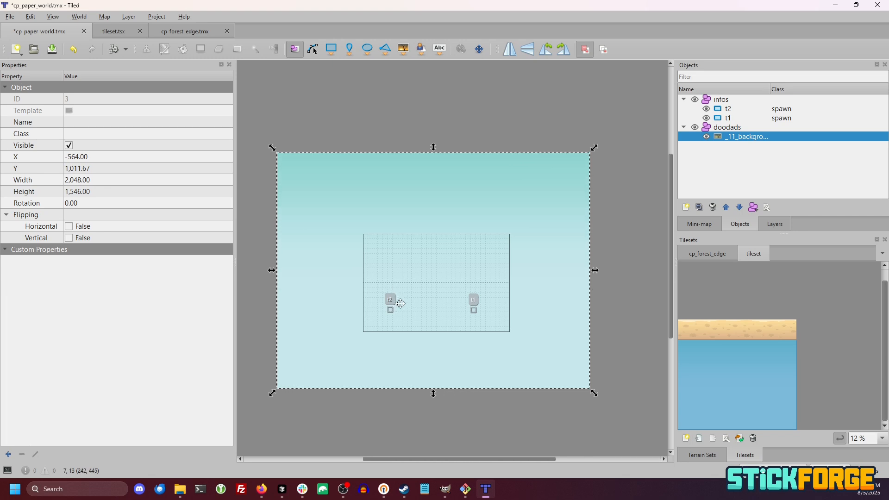
Scale the background tile to about 1,039 × 784, move it to about X -52, Y 671 so it covers the map, and save
scroll(401, 315, up, 1)
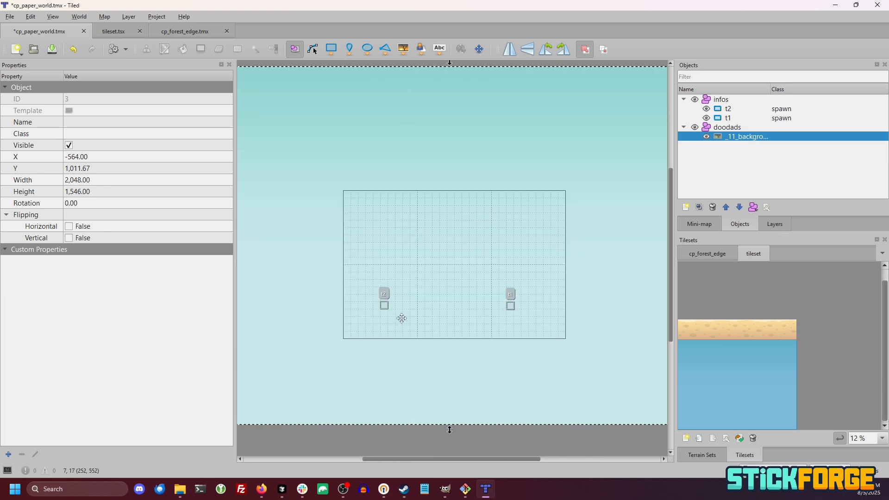
scroll(401, 315, down, 1)
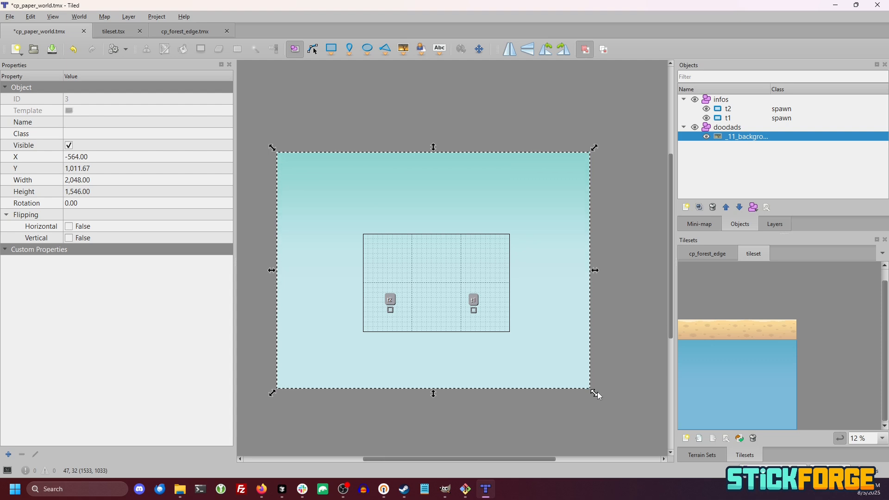
drag(596, 392, 438, 279)
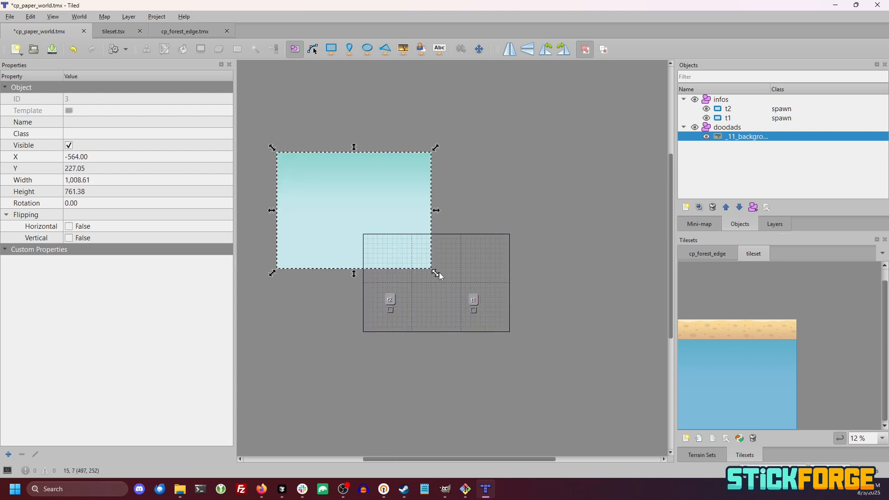
mouse_move(436, 274)
mouse_down()
mouse_move(399, 257)
mouse_move(420, 277)
mouse_up()
drag(342, 207, 423, 270)
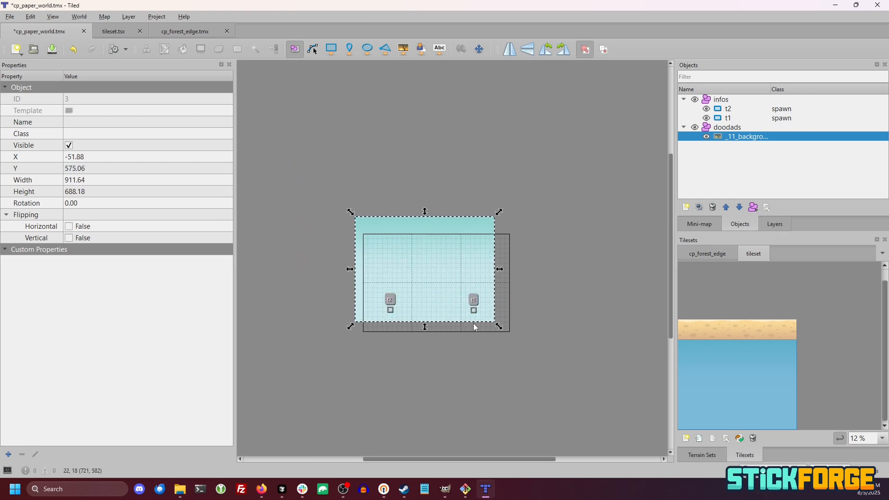
drag(500, 328, 521, 346)
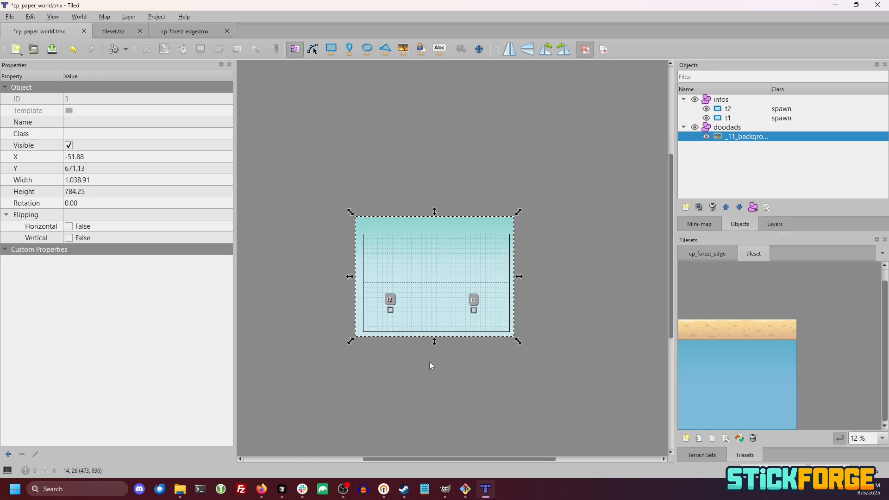
scroll(431, 365, up, 4)
scroll(462, 241, down, 2)
key(ctrl+s)
scroll(551, 311, up, 5)
scroll(551, 310, right, 4)
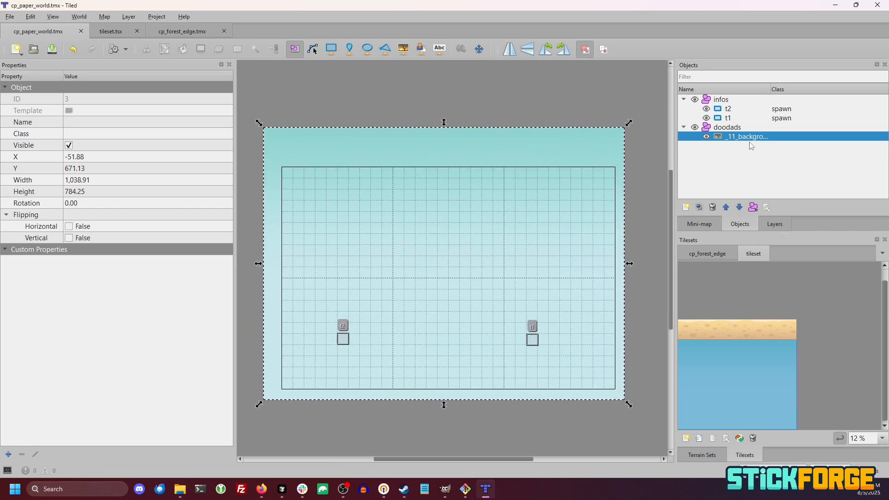
Widen the Name column of the objects list so the background object's full name fits
click(722, 383)
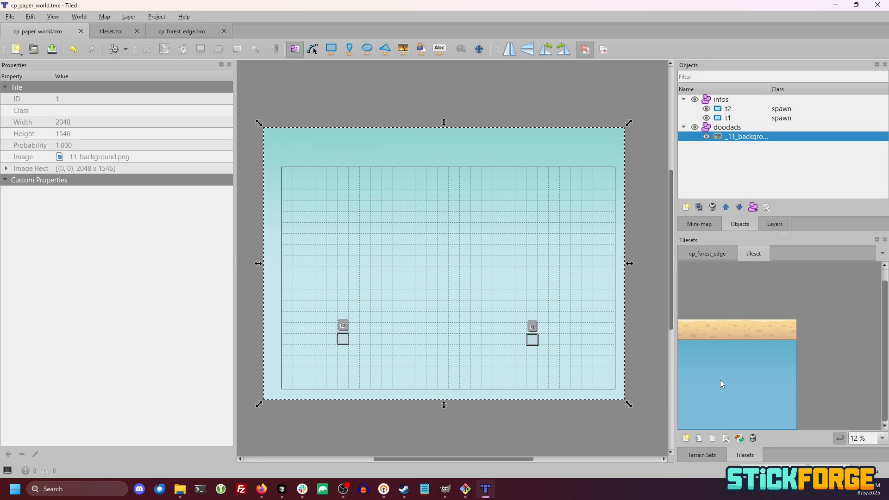
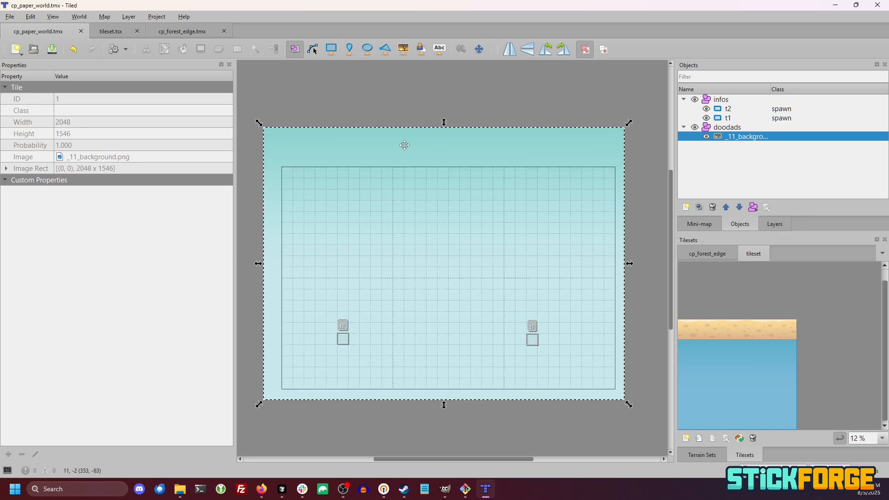
click(536, 110)
click(511, 153)
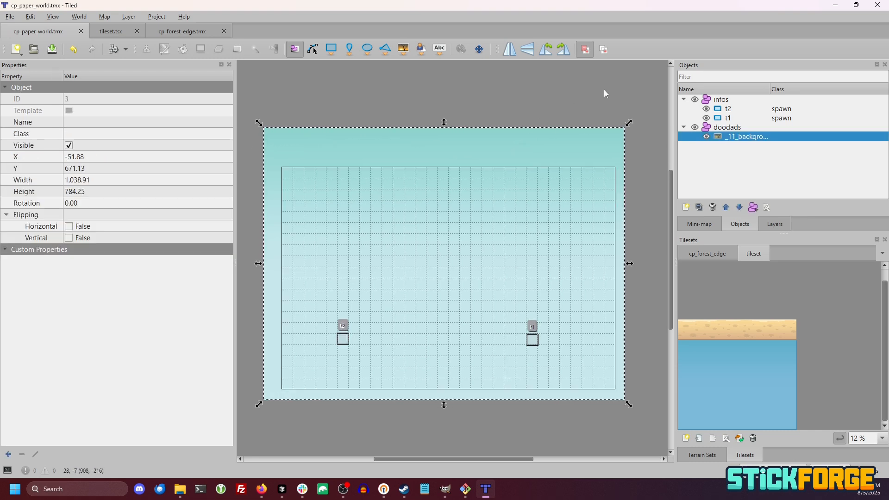
drag(769, 93, 803, 91)
Name the background object _11_background and deselect it
double_click(751, 137)
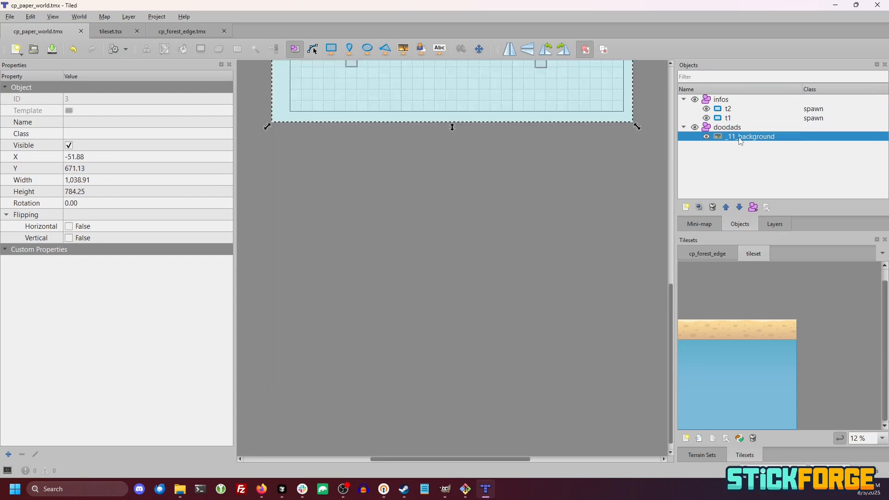
scroll(482, 179, up, 5)
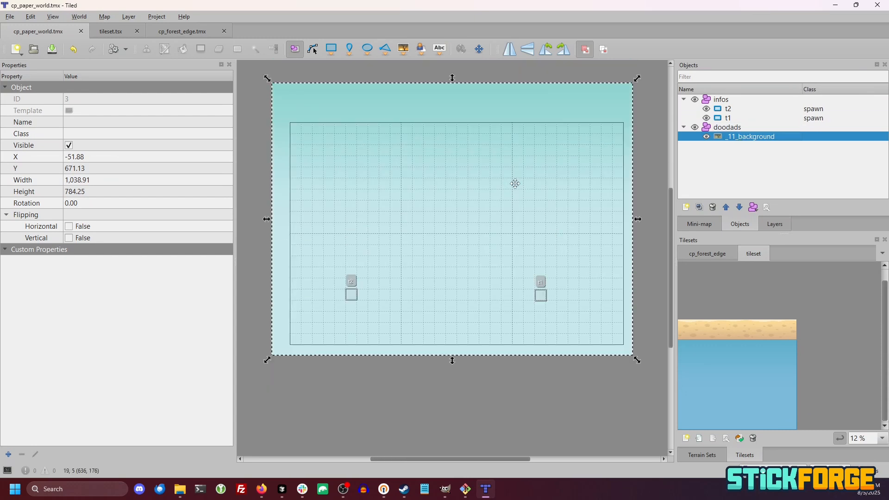
double_click(743, 137)
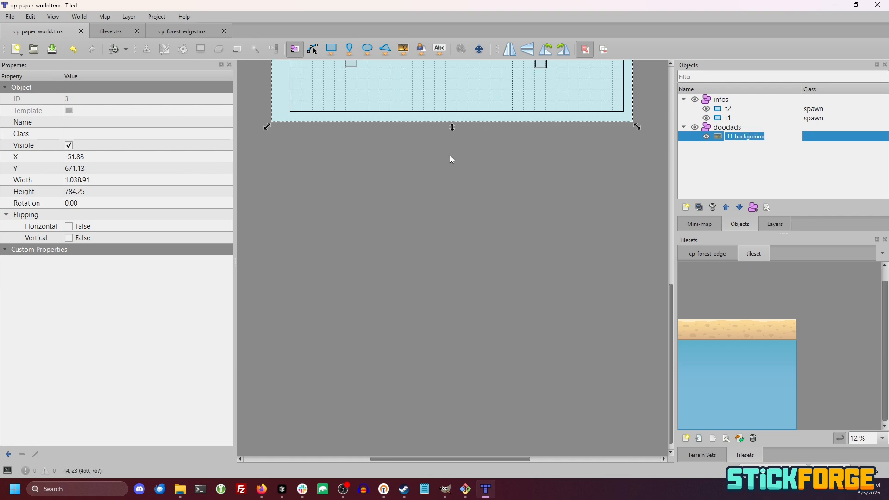
key(Return)
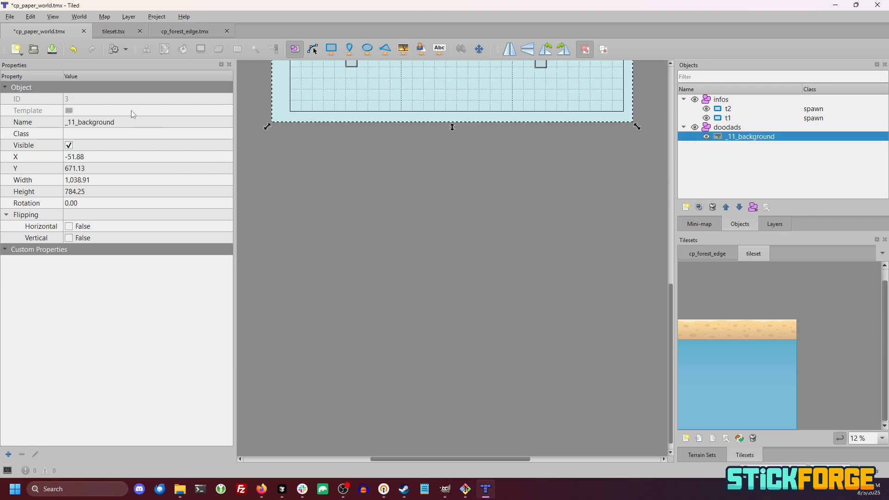
scroll(276, 171, up, 5)
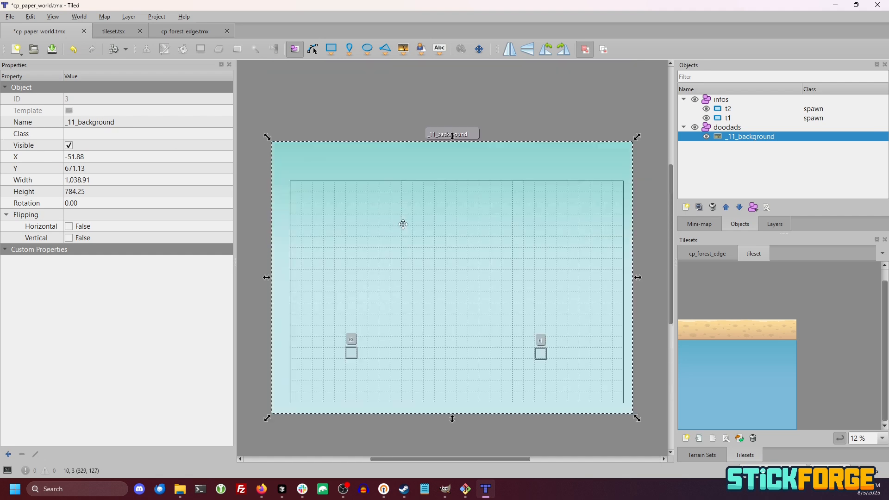
click(97, 122)
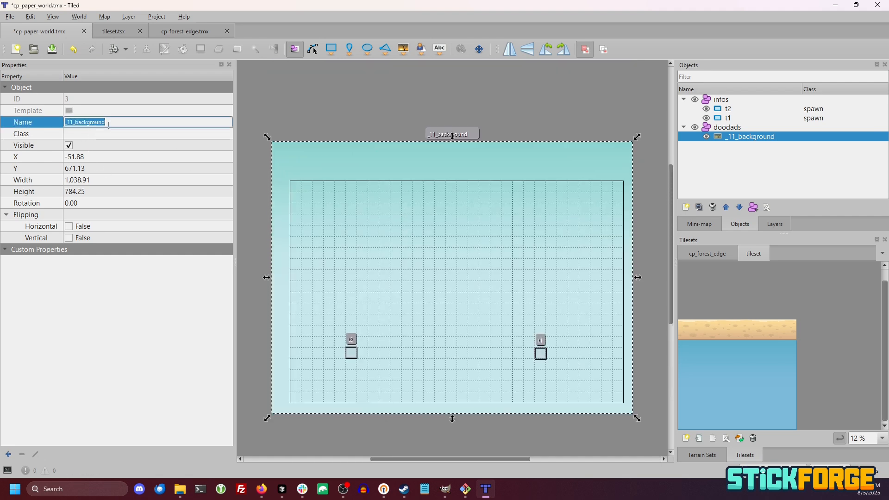
click(113, 122)
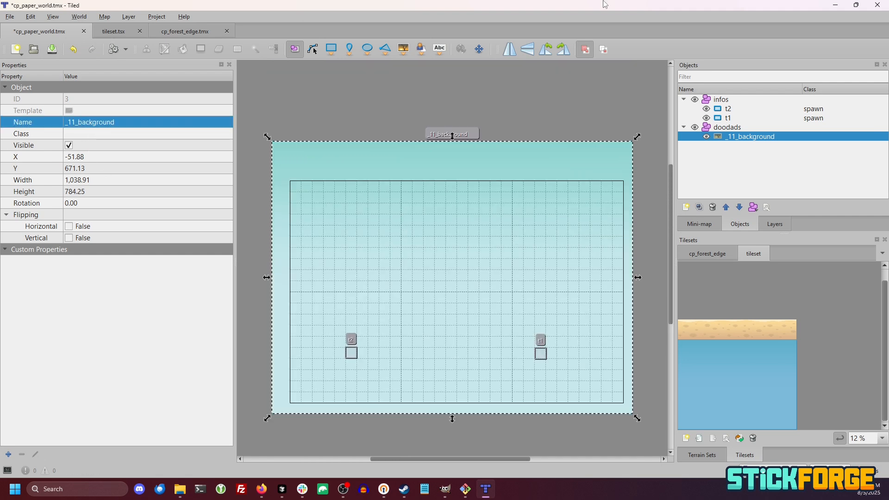
click(641, 88)
key(Escape)
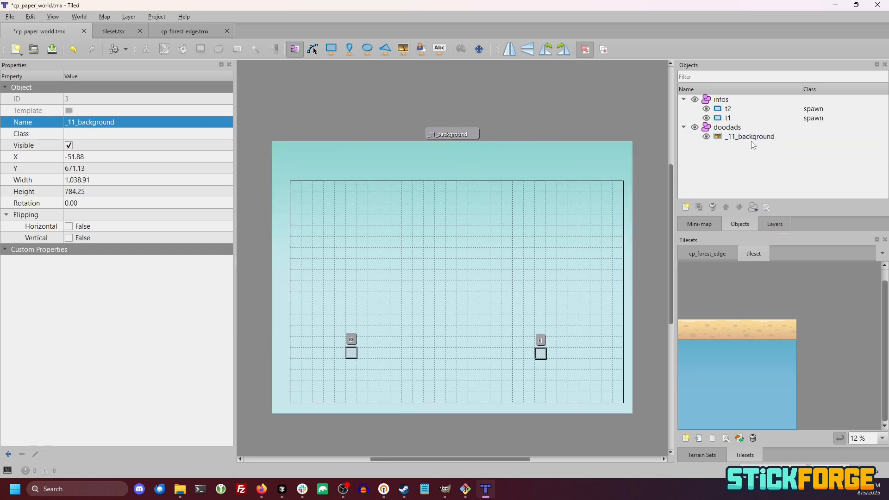
Compare the background tile's image property in the tileset with the placed object's name, then deselect the object
click(740, 325)
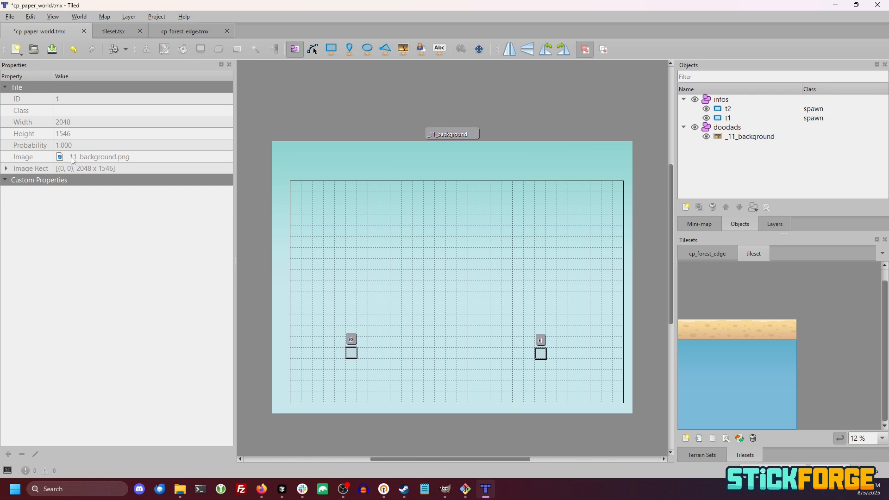
click(760, 137)
scroll(459, 194, up, 3)
scroll(458, 193, up, 4)
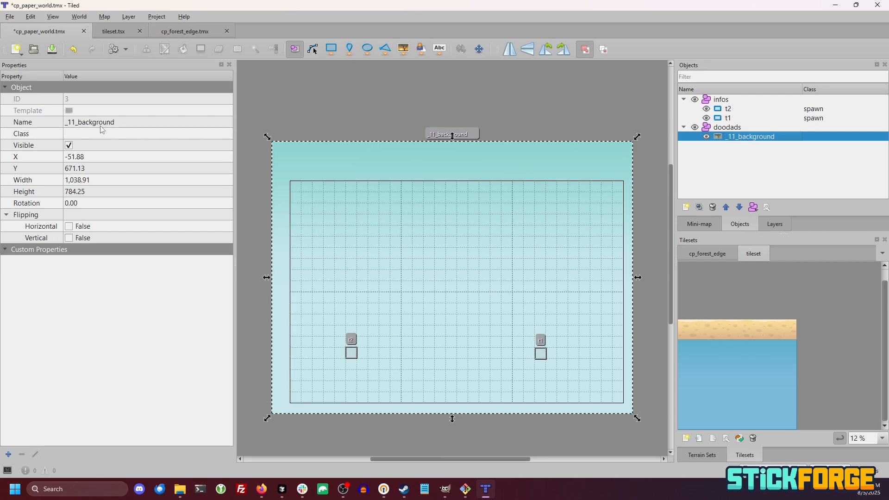
click(482, 179)
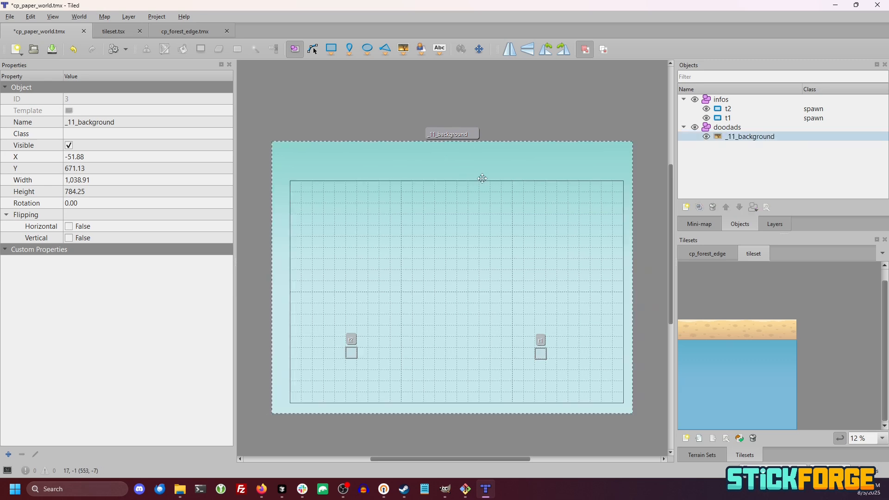
key(Escape)
Place the _01_ground.png tile from tileset in the doodads layer at about X -460, Y 801
click(726, 332)
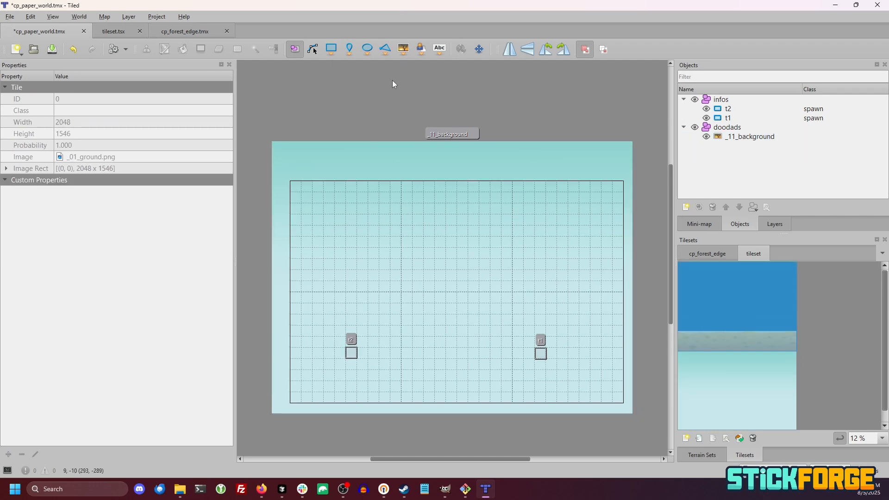
scroll(760, 376, down, 2)
scroll(759, 336, up, 2)
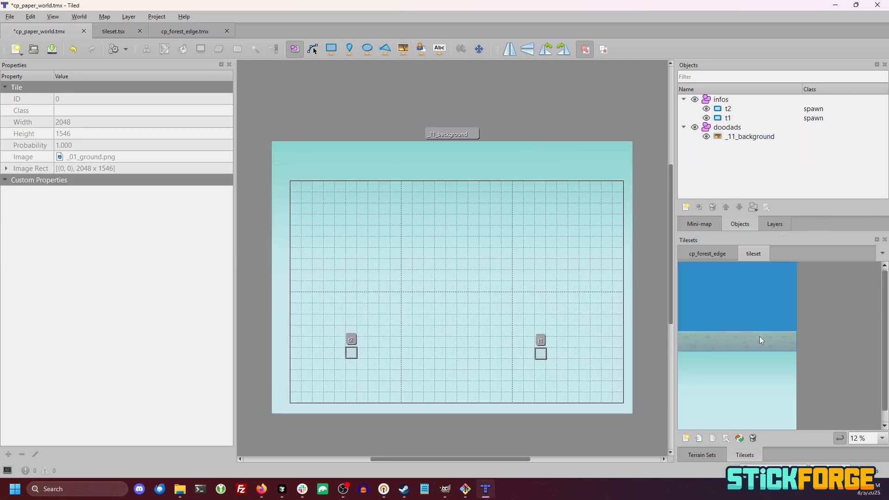
click(404, 51)
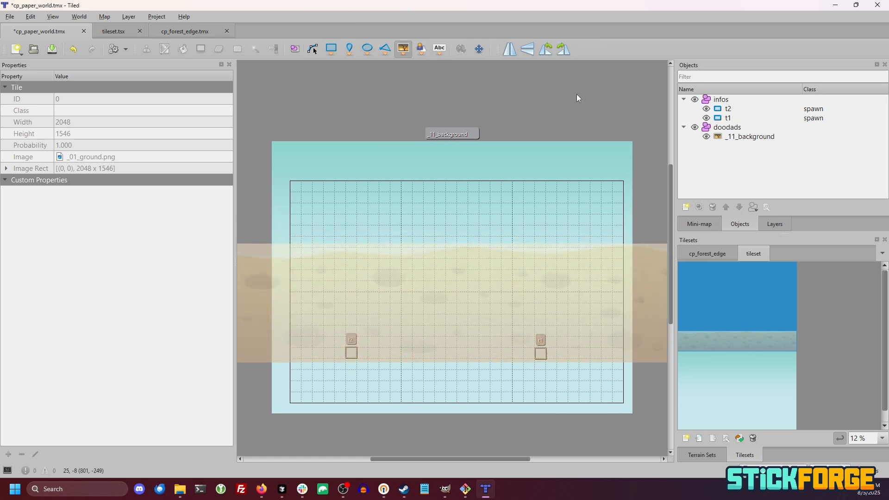
click(735, 131)
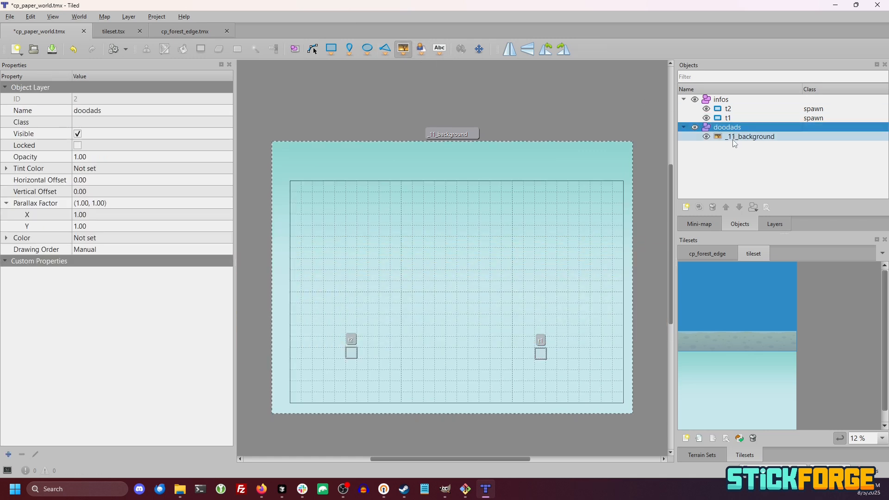
click(485, 190)
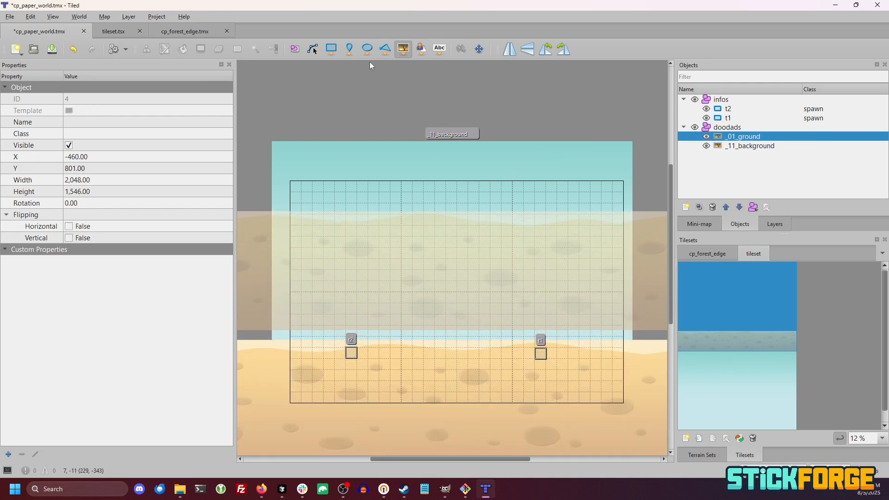
click(295, 50)
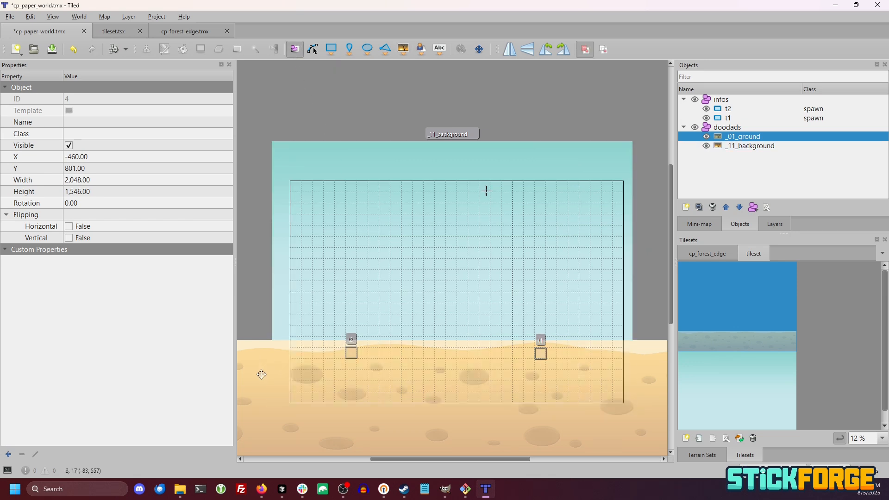
scroll(265, 375, down, 4)
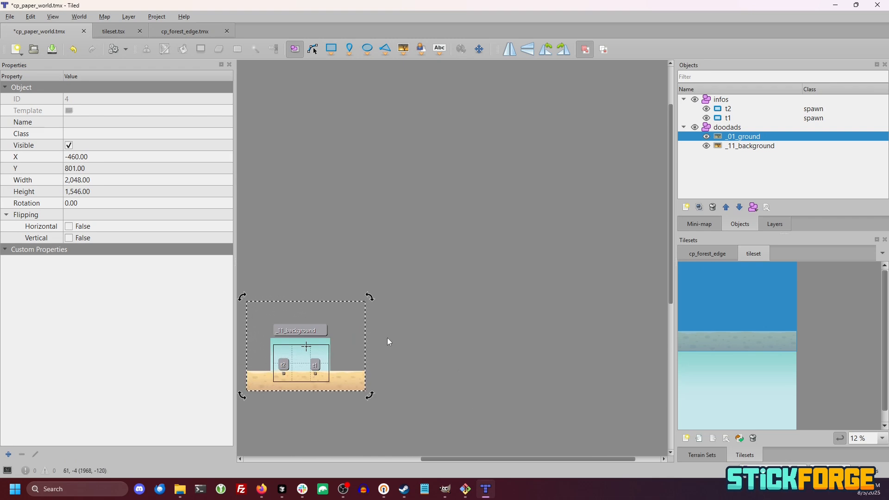
click(343, 380)
drag(370, 398, 367, 372)
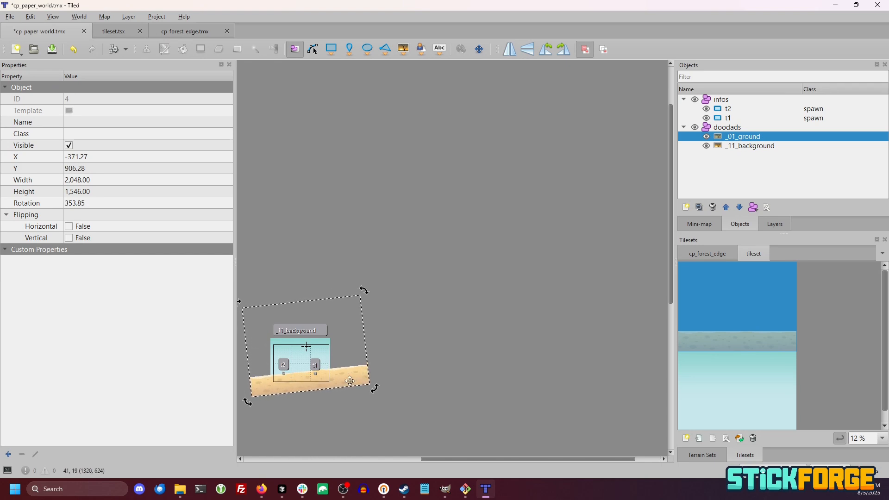
key(ctrl+z)
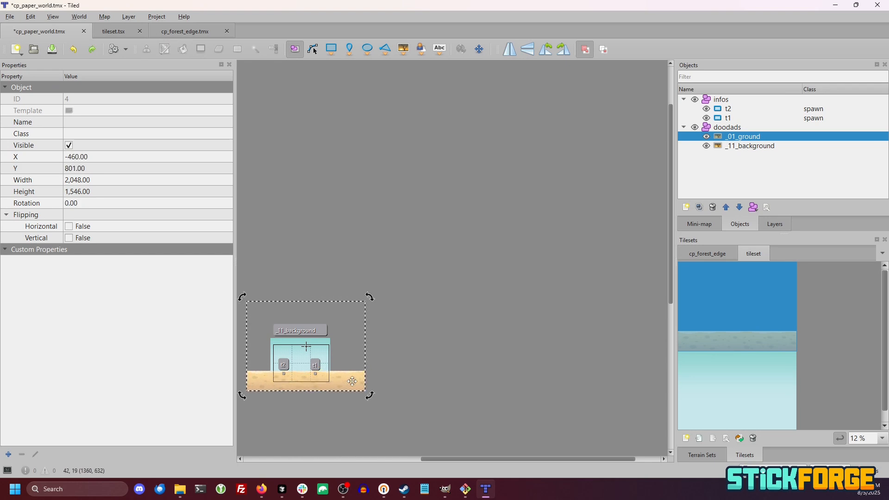
Scale the ground tile to about 1,100 × 830 and move it to about X -72, Y 740 along the map's lower edge
click(350, 383)
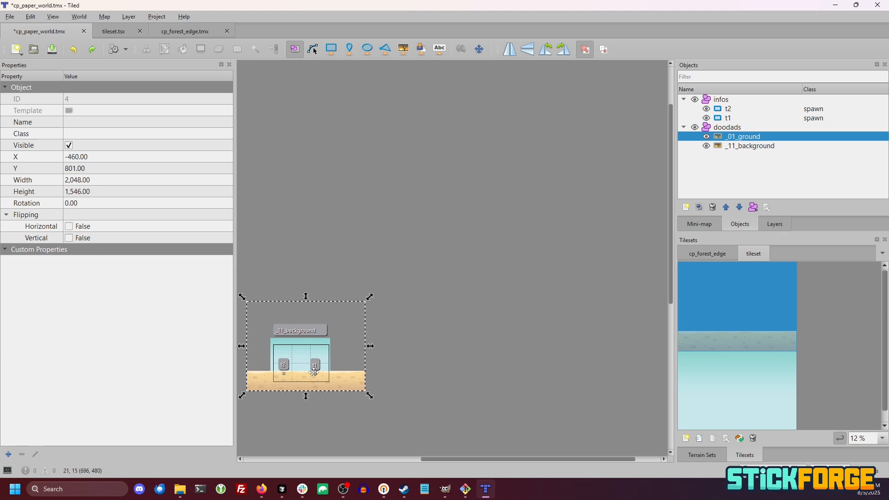
scroll(286, 374, up, 1)
scroll(286, 373, up, 1)
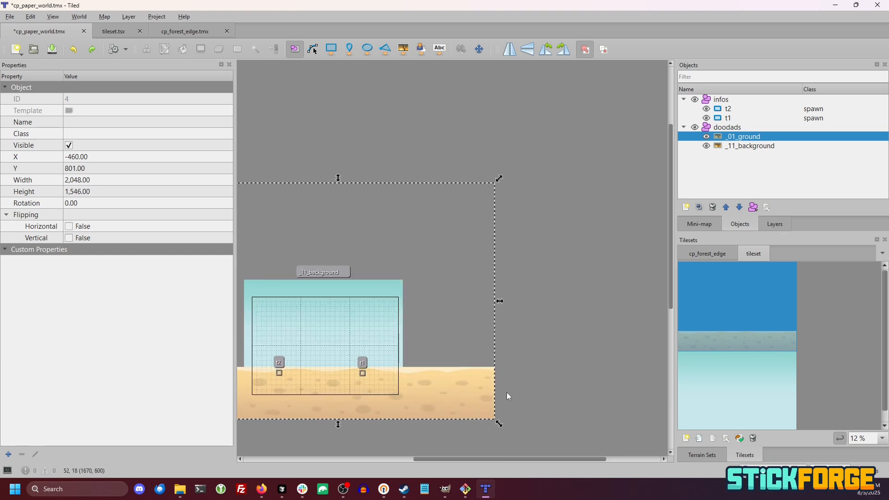
drag(499, 425, 354, 337)
click(268, 246)
drag(287, 286, 349, 386)
scroll(311, 394, up, 3)
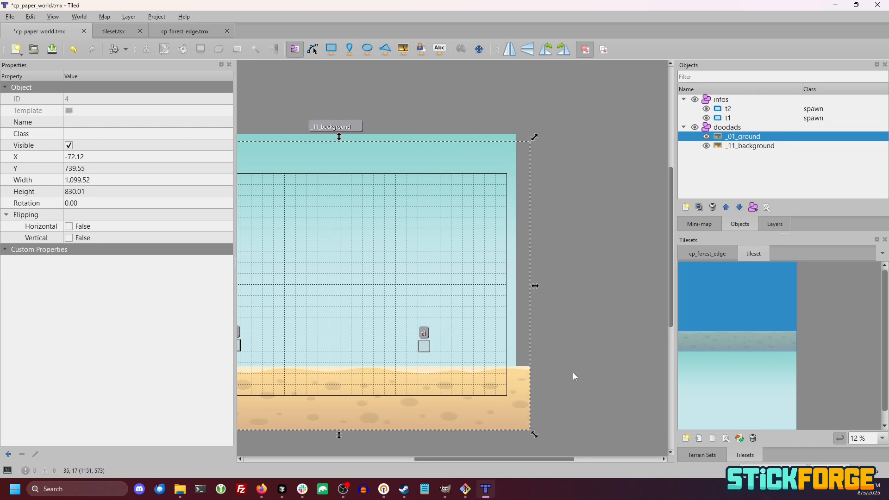
Deselect the ground object and save the map
click(585, 346)
scroll(491, 111, left, 3)
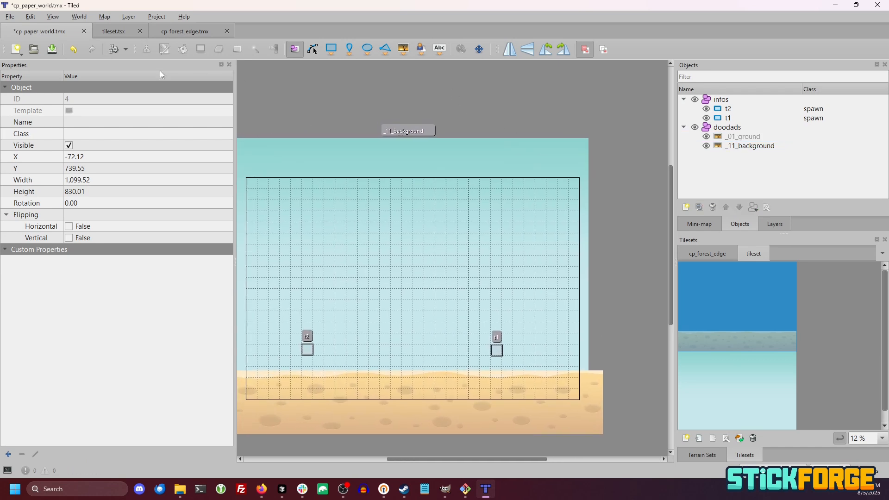
click(9, 16)
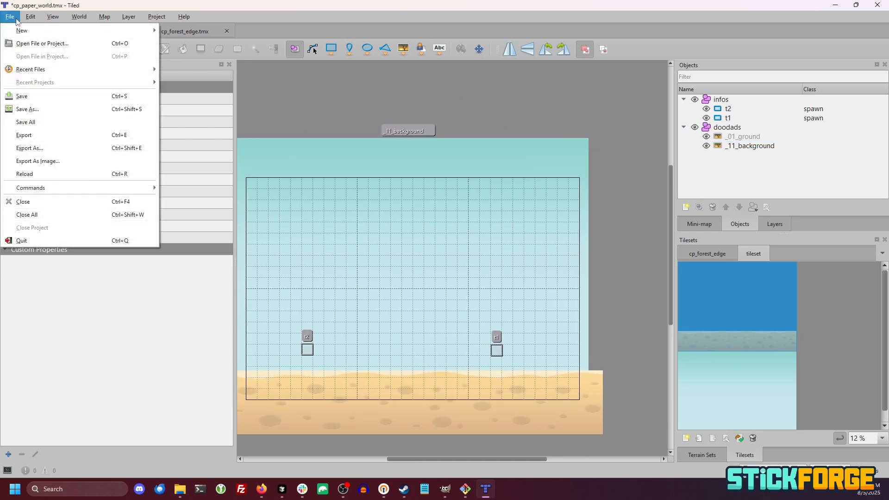
click(21, 92)
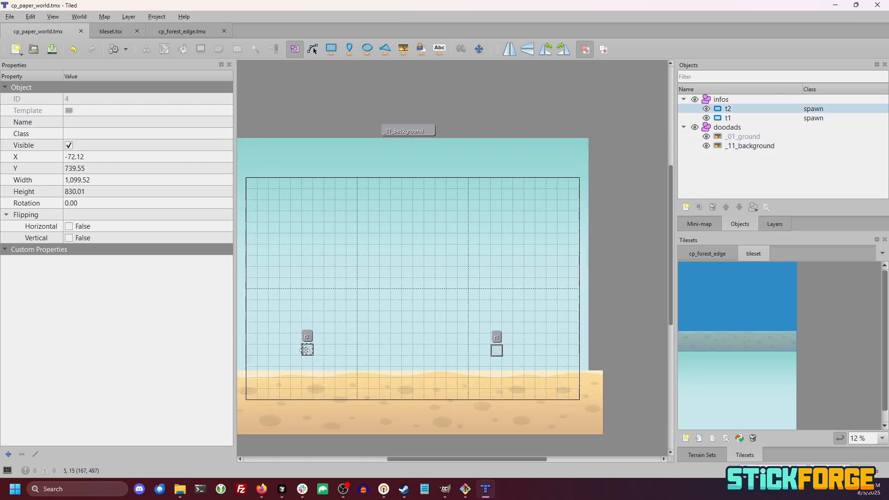
Move both spawns higher above the ground: t2 to about X 159, Y 452 and t1 to about X 705, Y 449
drag(307, 349, 306, 345)
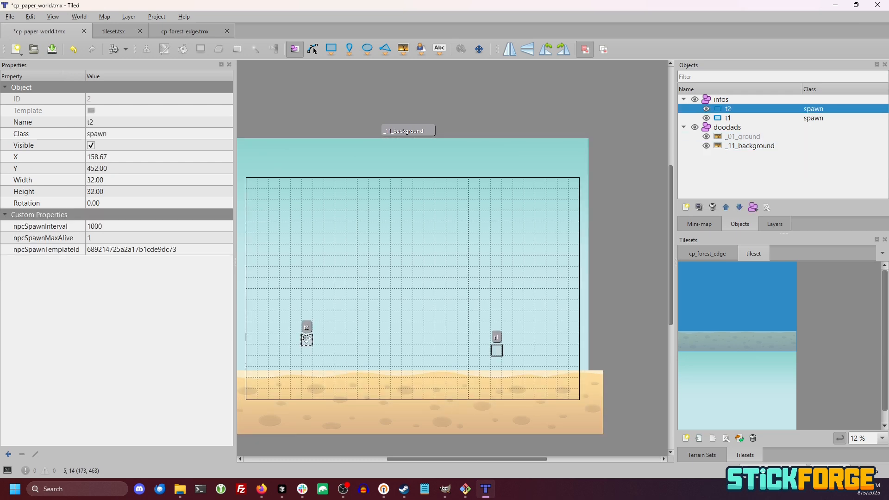
drag(497, 346, 497, 335)
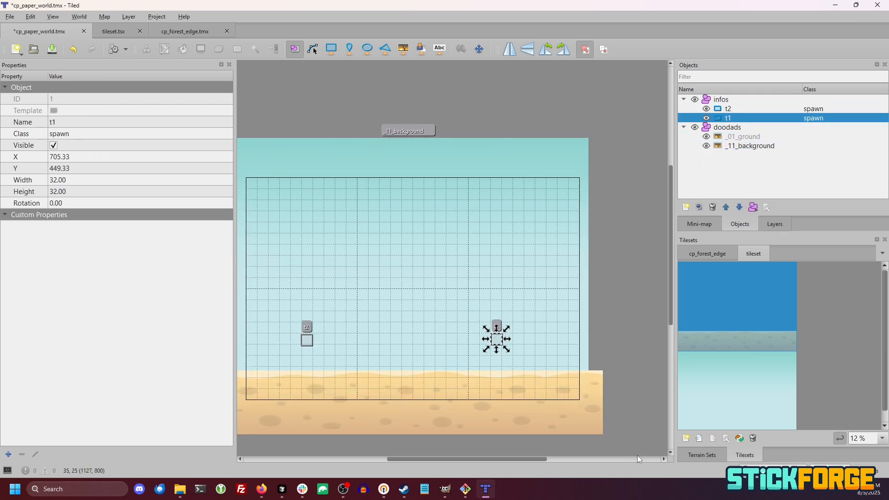
Name the ground tile object _01_ground in the doodads layer and save the map
click(600, 431)
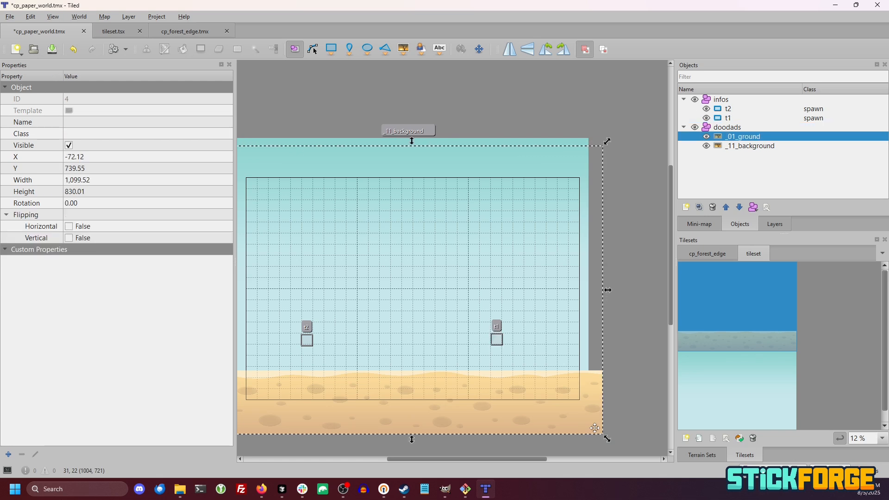
double_click(750, 136)
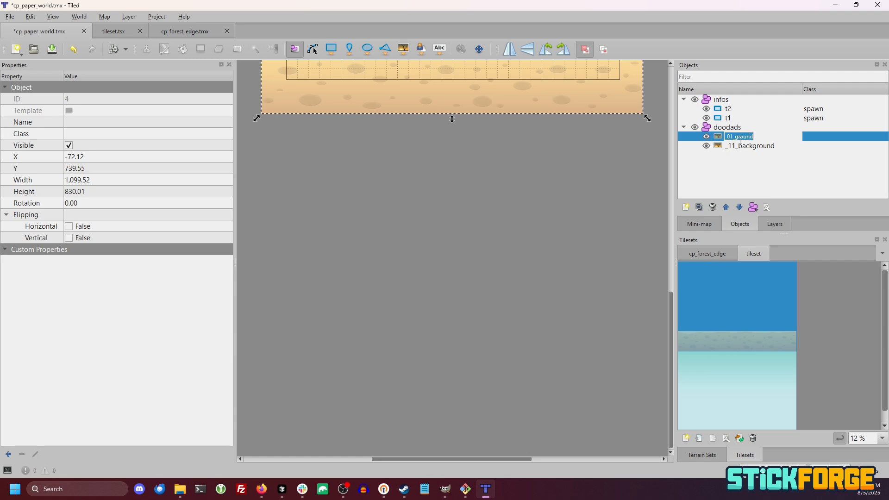
click(579, 174)
scroll(548, 210, up, 3)
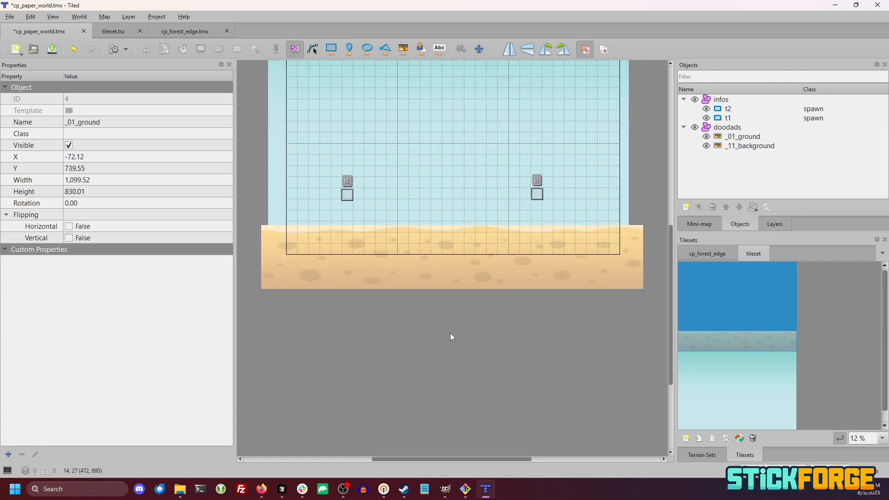
scroll(452, 337, up, 2)
click(447, 96)
click(447, 95)
click(457, 415)
key(ctrl+s)
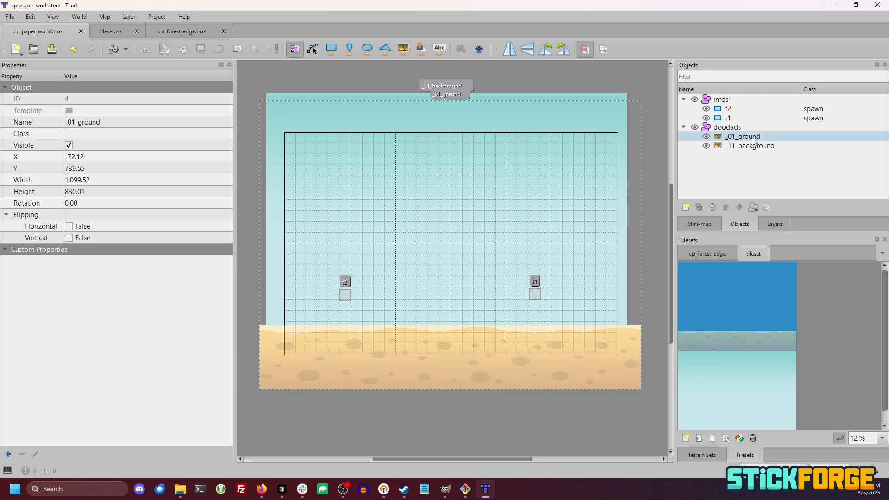
click(619, 115)
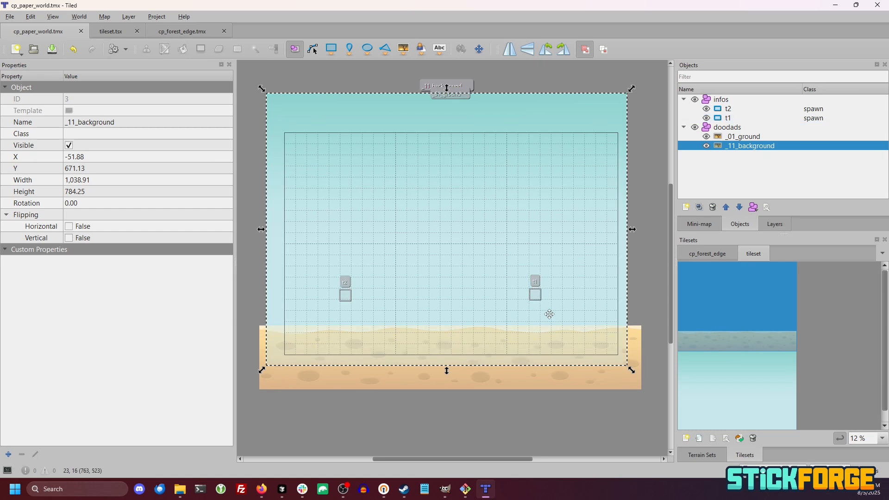
click(387, 416)
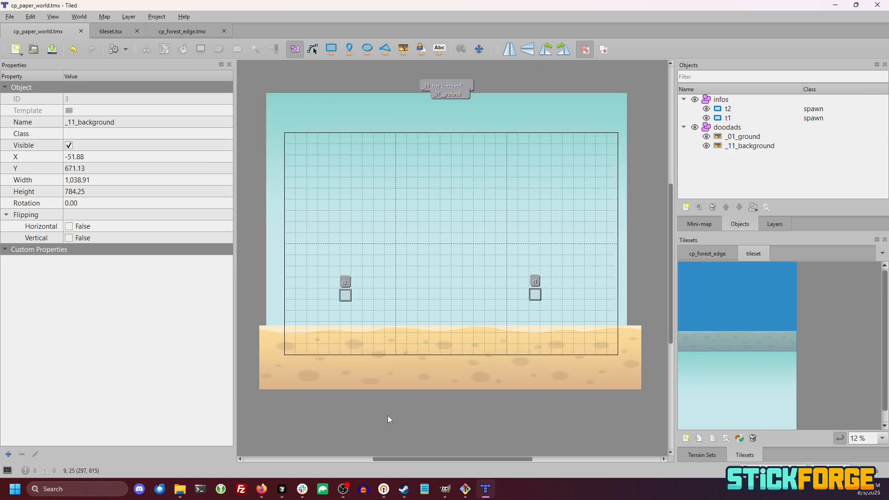
click(377, 378)
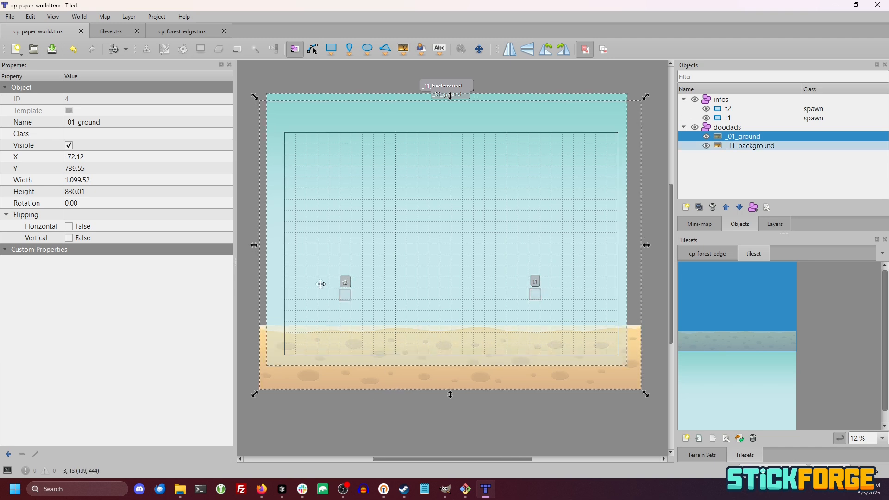
Examine the collide custom property on a forest_edge_2 tile and a desert_bg object in cp_forest_edge, then return to cp_paper_world
click(187, 32)
scroll(352, 374, up, 3)
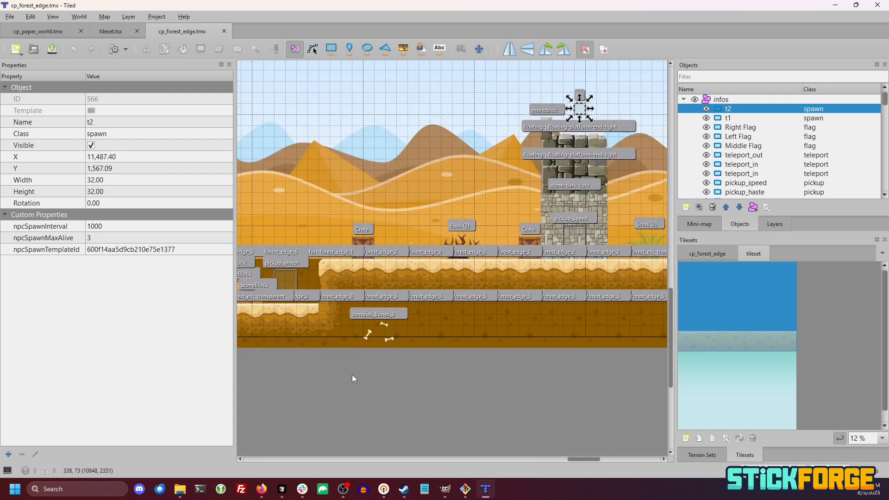
click(389, 274)
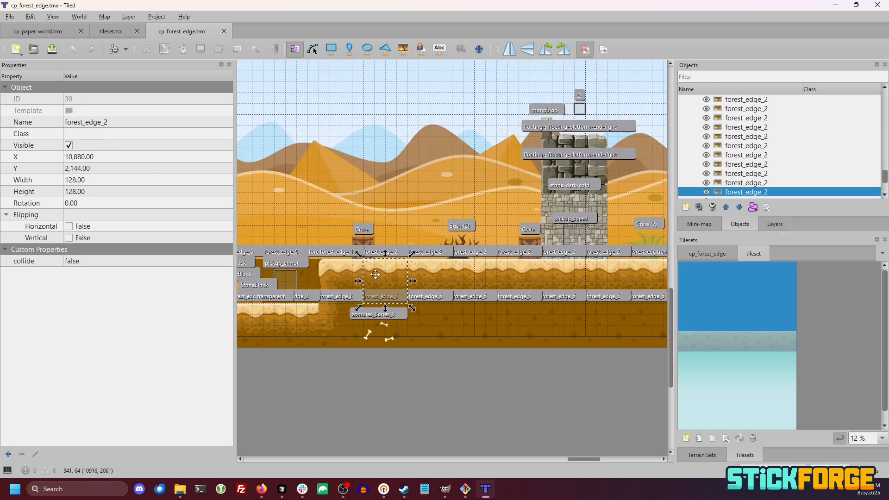
click(328, 146)
scroll(328, 146, up, 2)
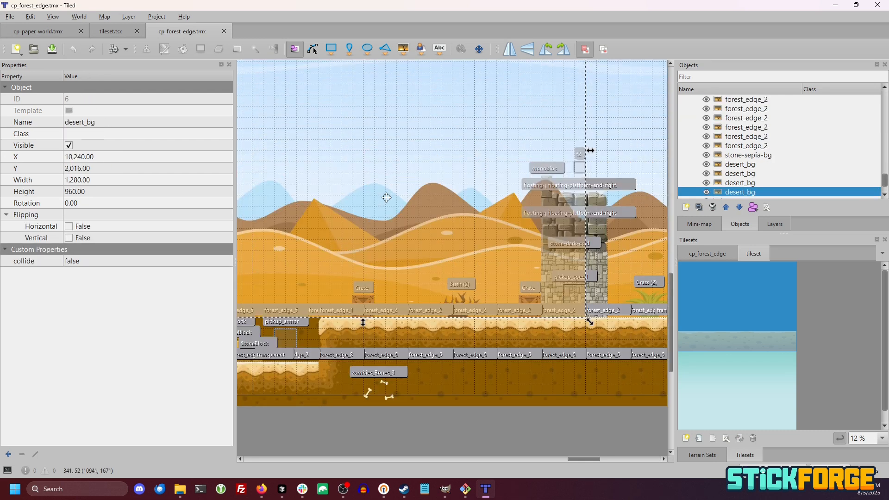
scroll(386, 198, up, 4)
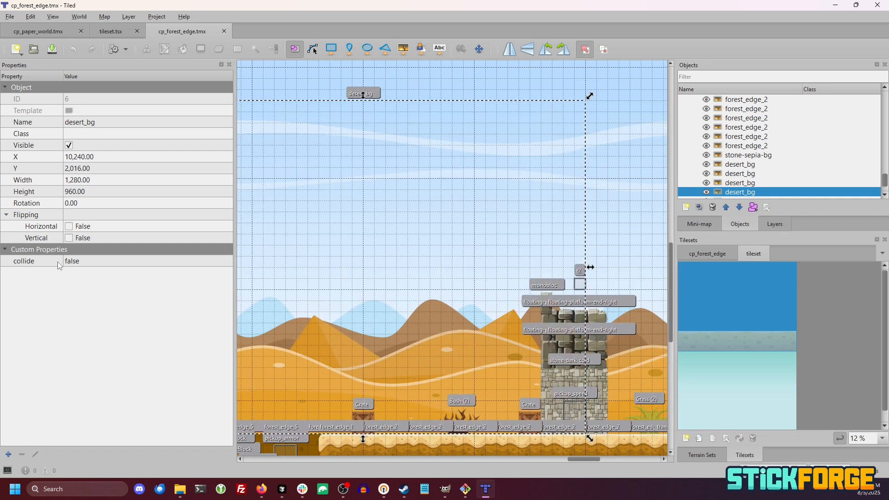
click(74, 260)
click(94, 261)
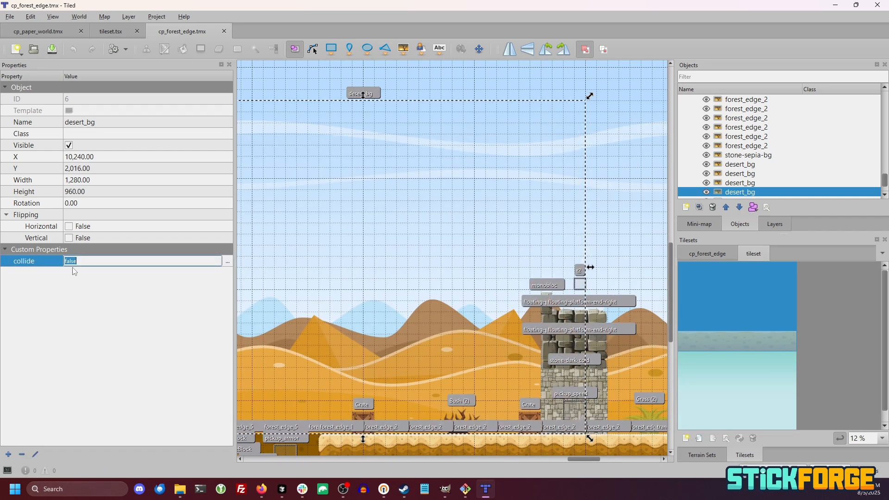
click(103, 33)
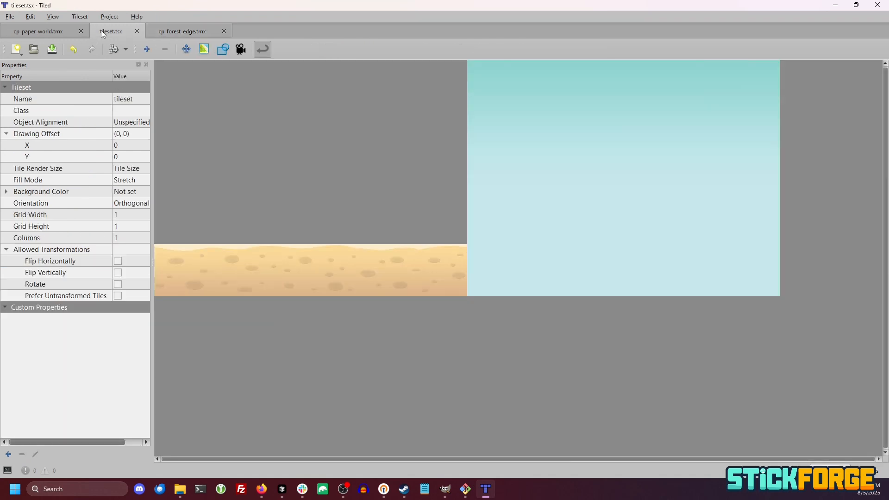
click(41, 31)
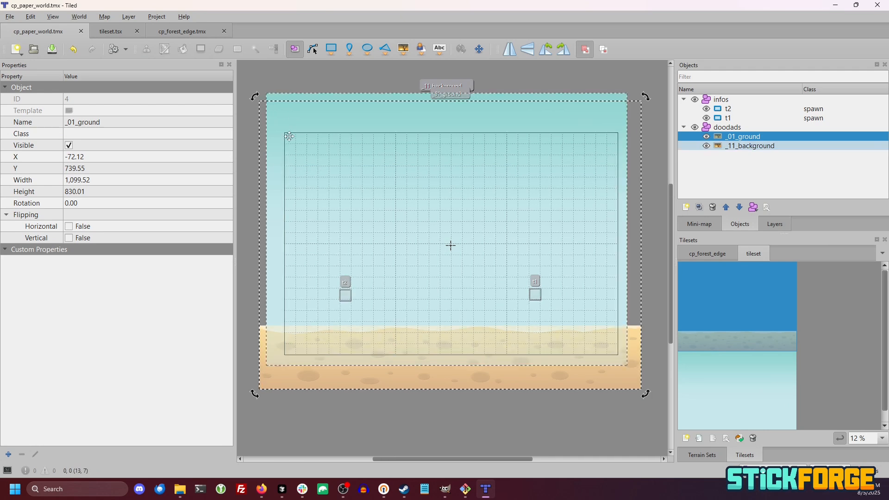
click(267, 119)
click(267, 121)
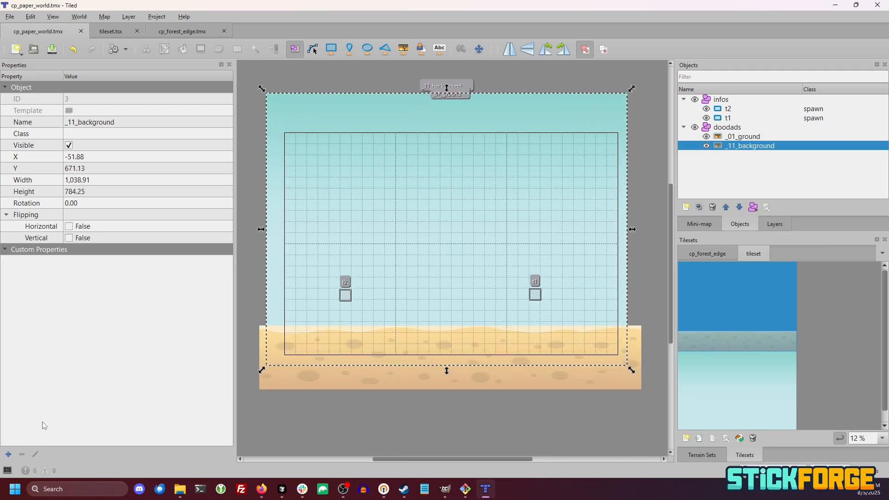
click(8, 455)
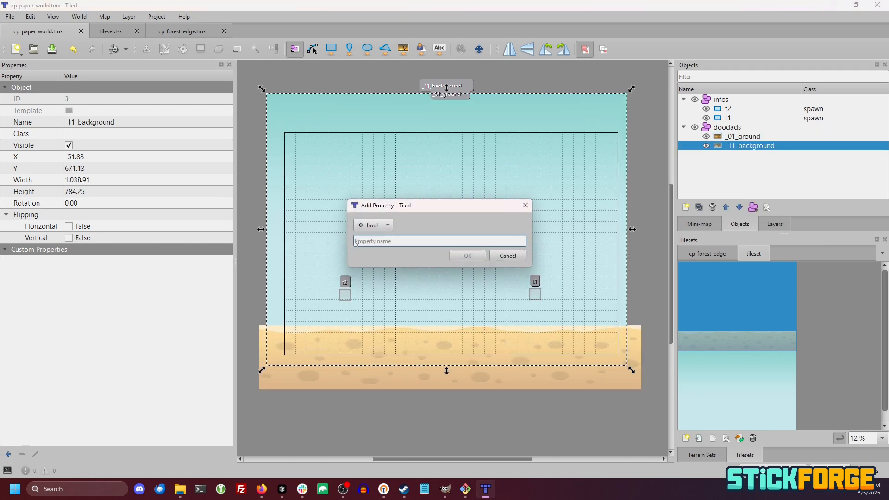
key(Escape)
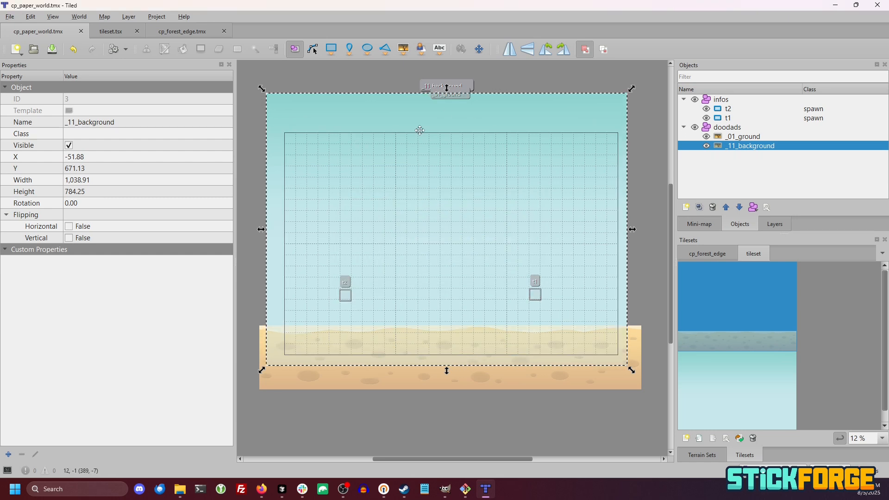
click(271, 76)
Add a string custom property named collide with the value false to the _11_background object
click(318, 113)
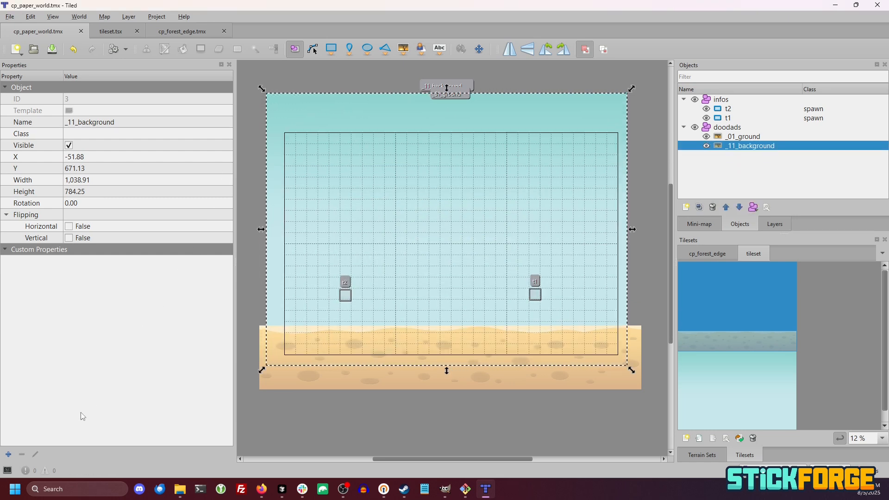
click(8, 455)
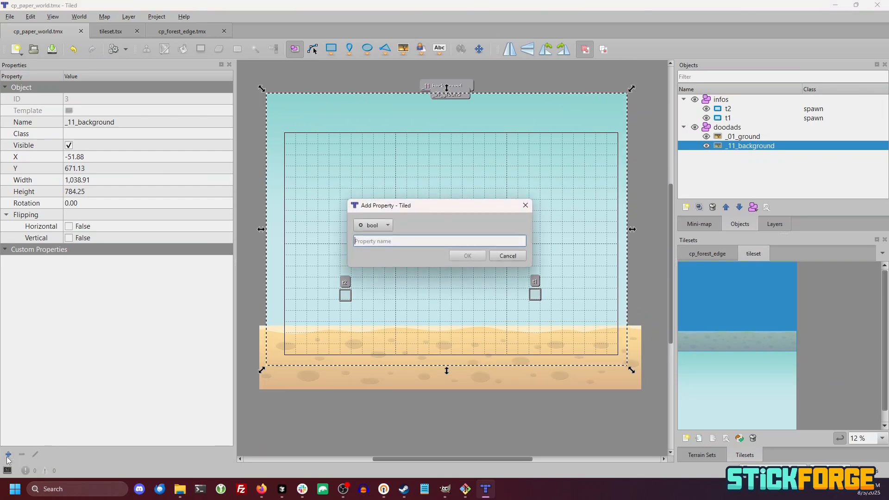
click(379, 226)
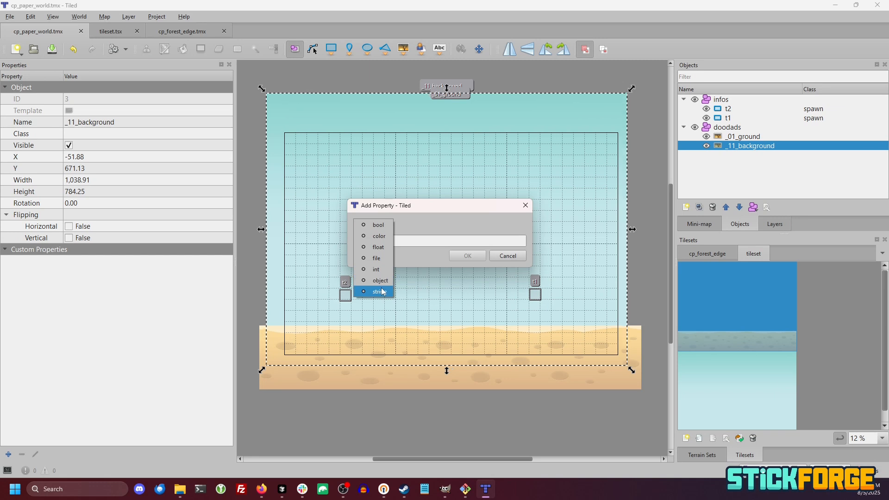
click(380, 292)
click(400, 243)
text(collide)
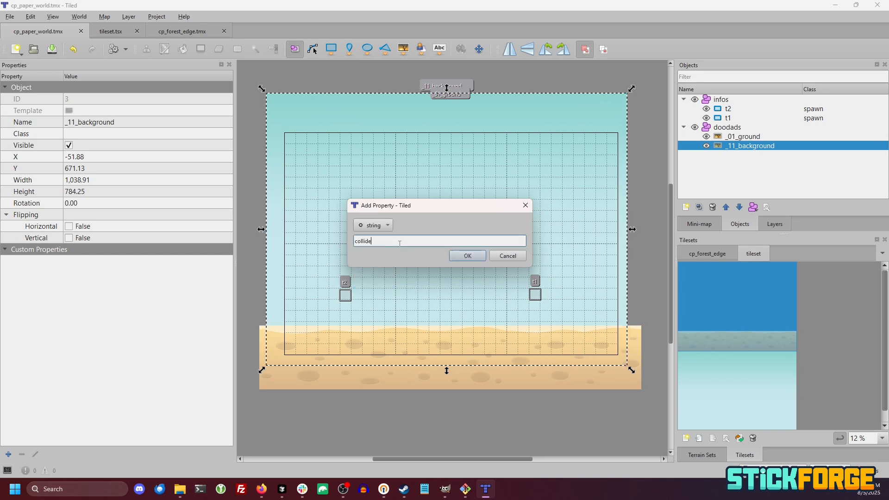
click(457, 257)
text(false)
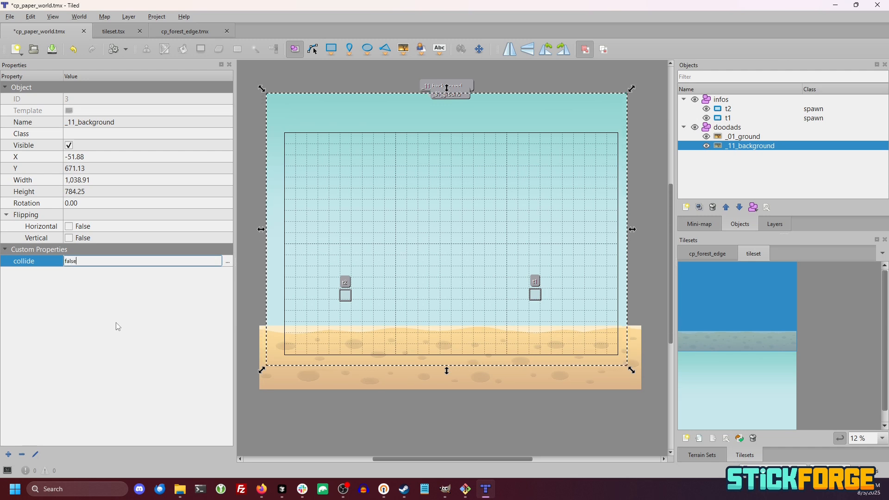
key(Return)
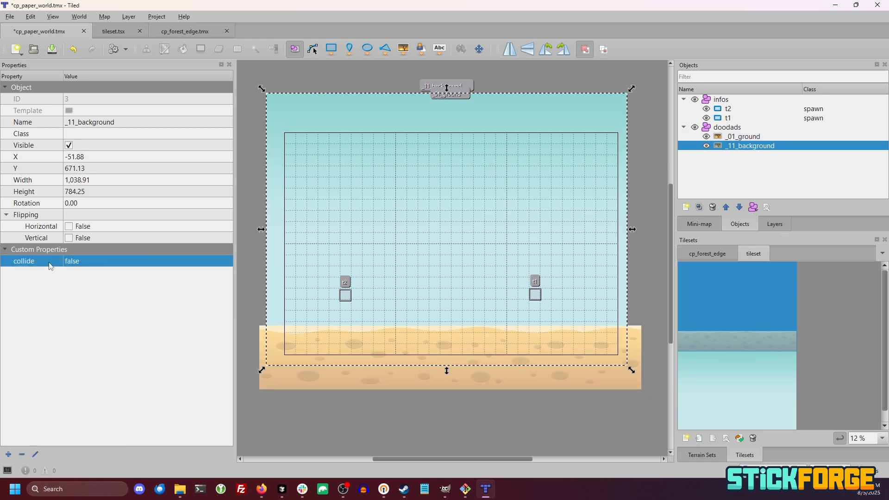
Paste the collide property with the value false onto the _01_ground object and save the map
click(278, 333)
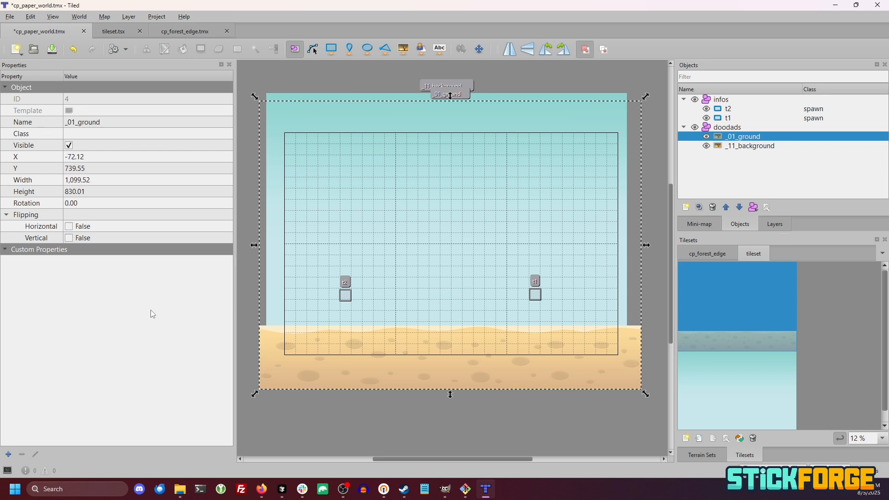
key(ctrl+v)
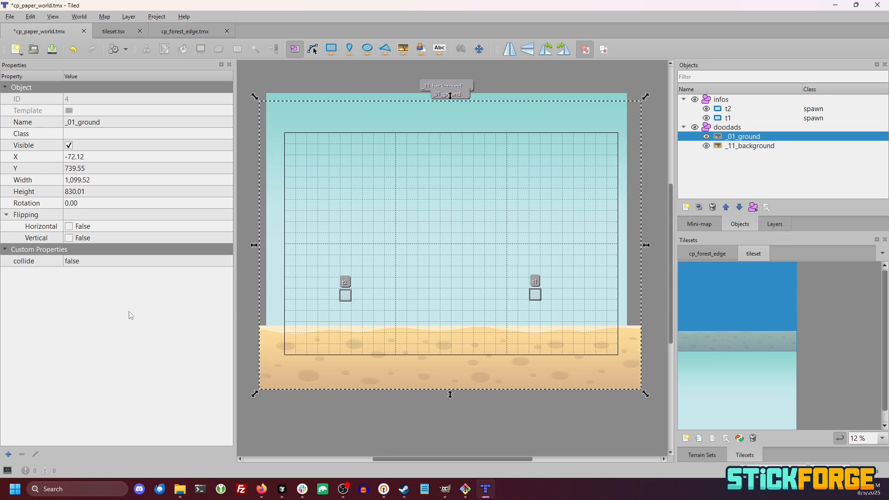
key(ctrl+s)
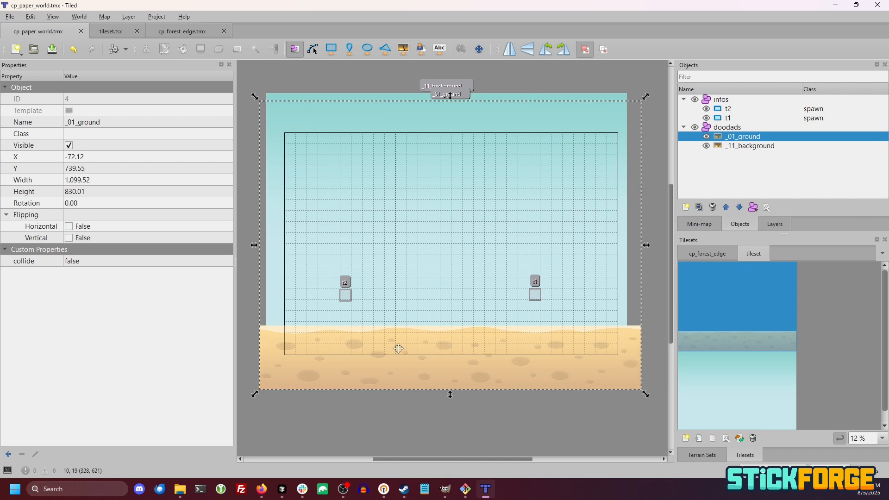
click(240, 178)
click(274, 226)
alt+click(277, 315)
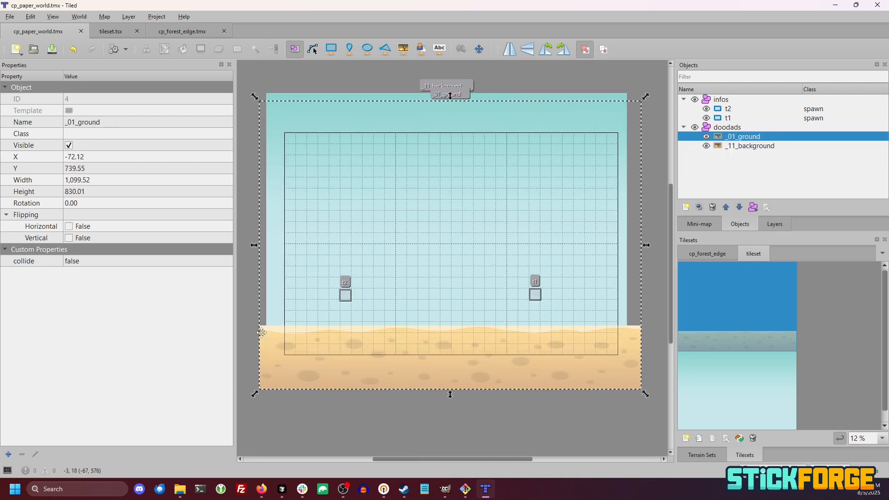
Find the object named transparent in cp_forest_edge and examine its properties and its placement at the map's left edge
click(175, 30)
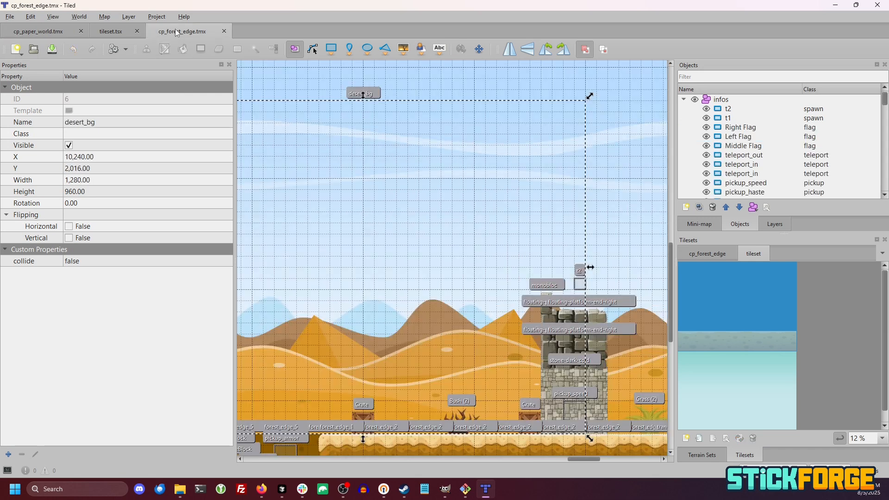
scroll(801, 143, down, 5)
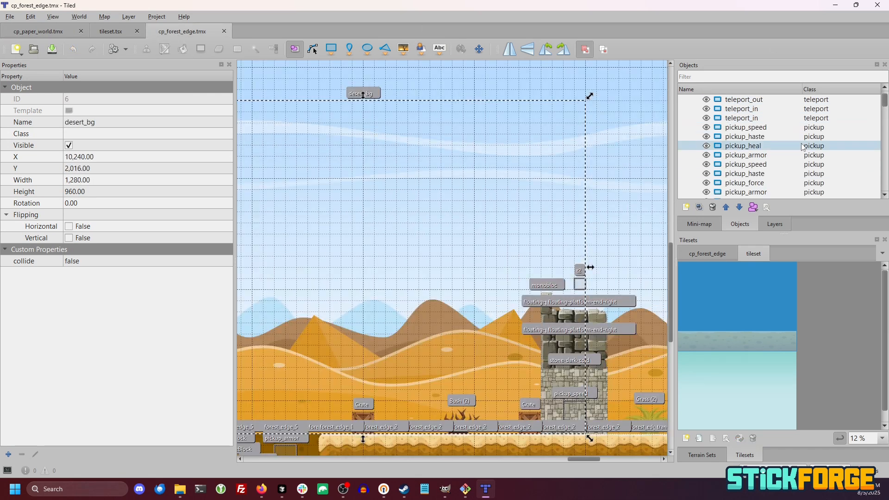
scroll(802, 147, down, 10)
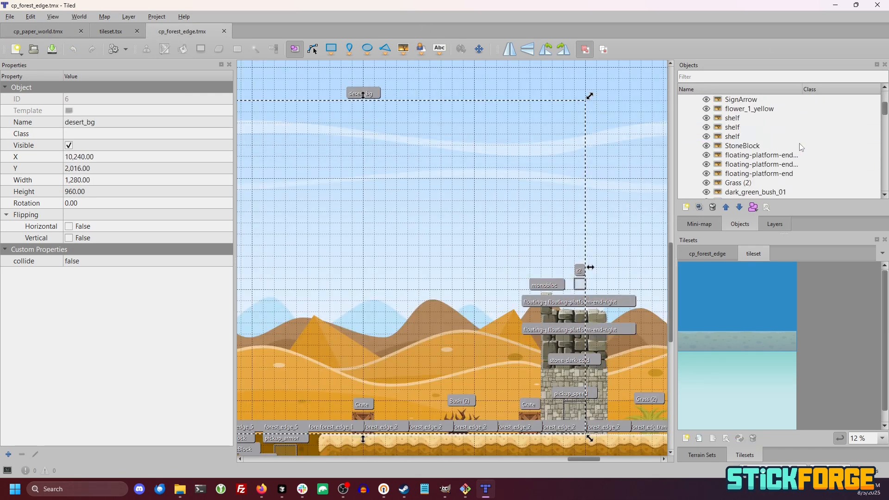
scroll(801, 146, down, 3)
scroll(799, 147, up, 2)
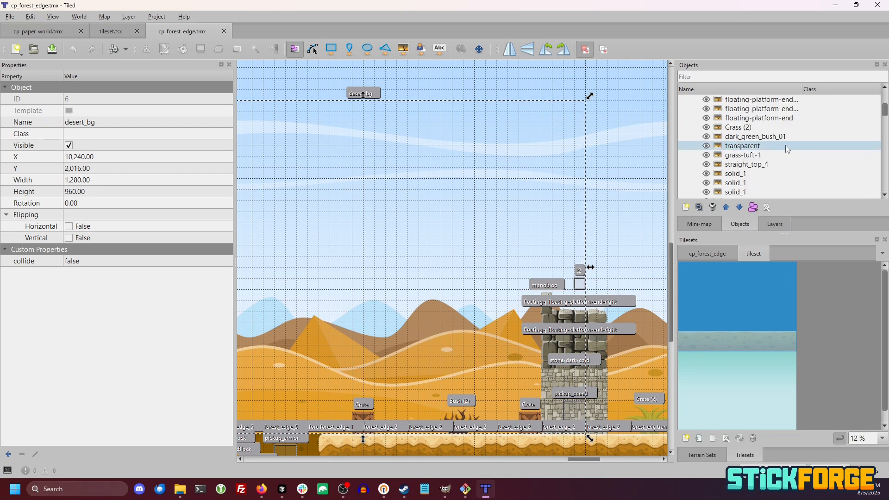
click(785, 146)
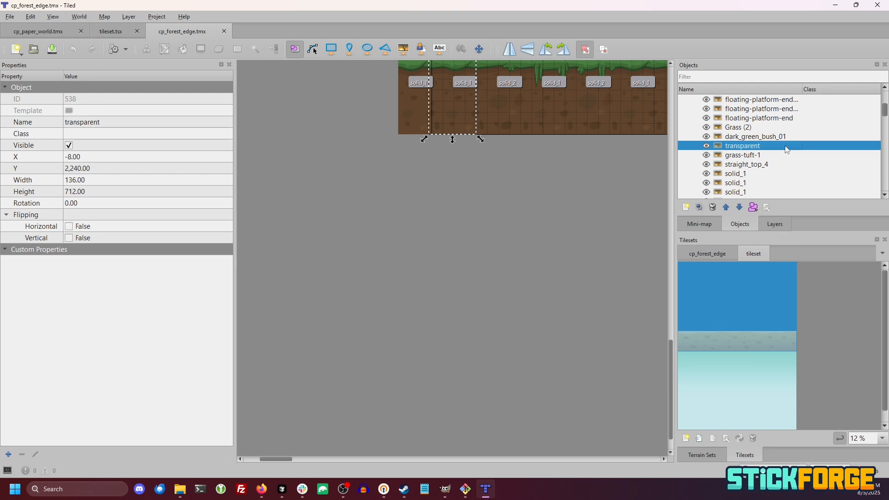
drag(596, 215, 525, 363)
drag(618, 239, 579, 373)
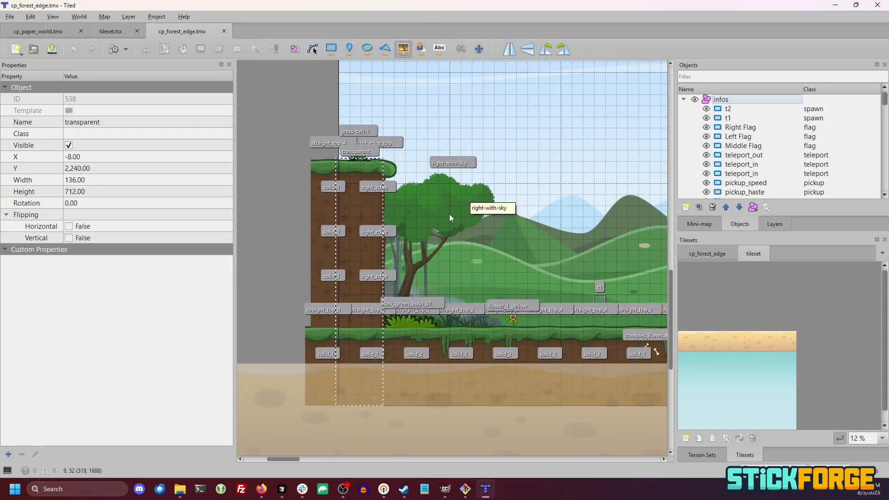
Switch to GIMP and create a new image 5 px wide and 5 px high
click(445, 488)
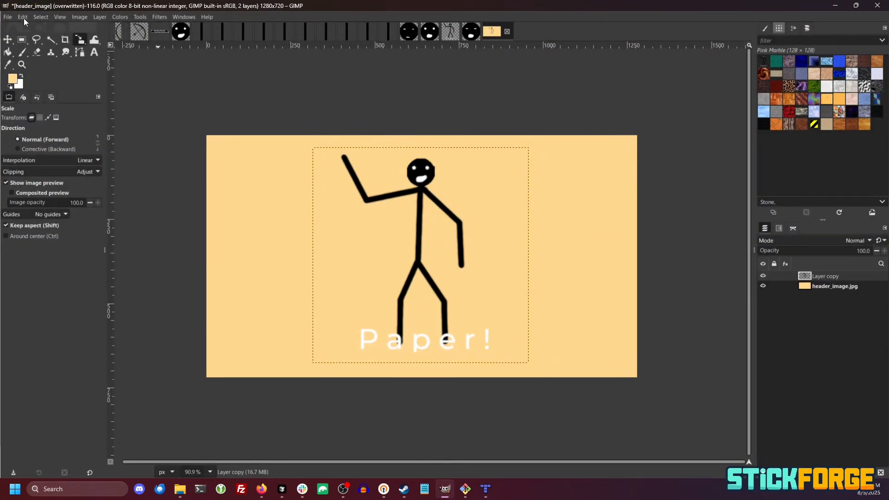
click(7, 16)
click(13, 31)
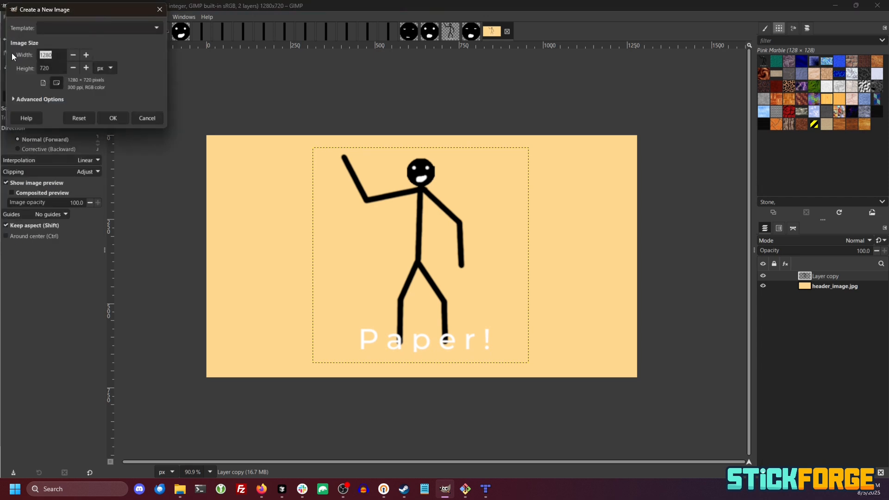
text(5)
key(Tab)
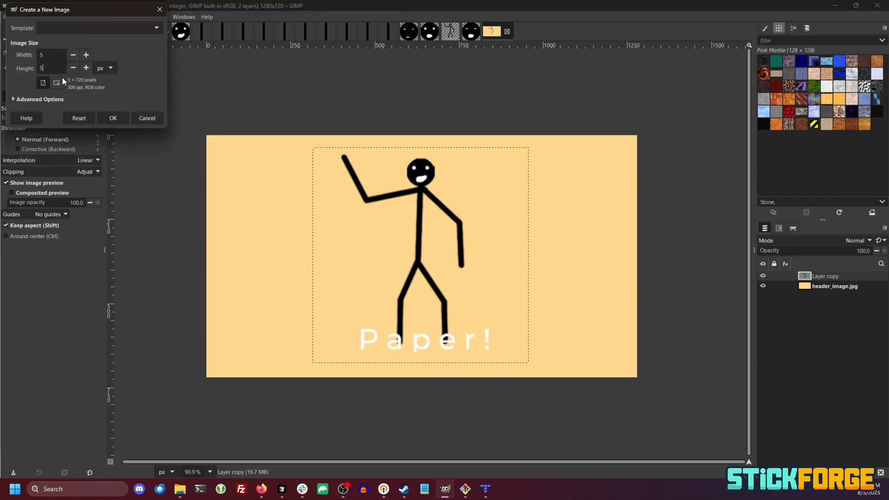
click(110, 122)
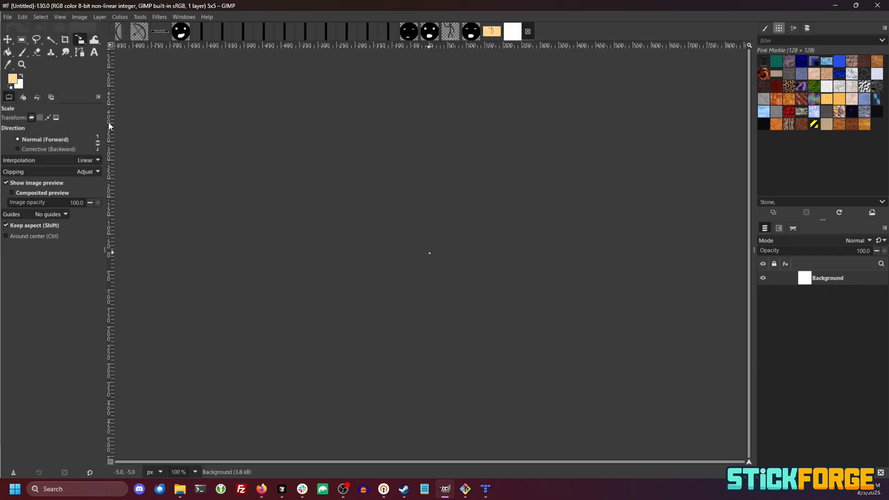
Add an alpha channel to the Background layer and clear its white fill to full transparency
scroll(433, 256, up, 8)
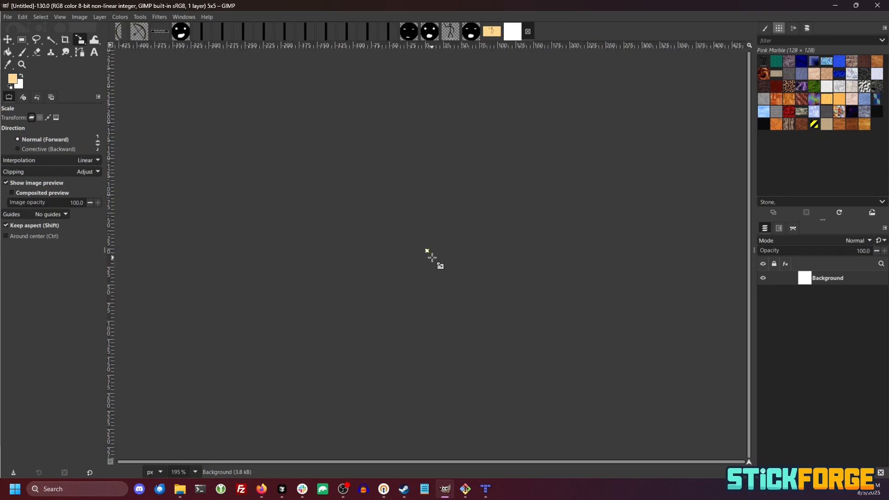
scroll(425, 247, up, 2)
right_click(815, 279)
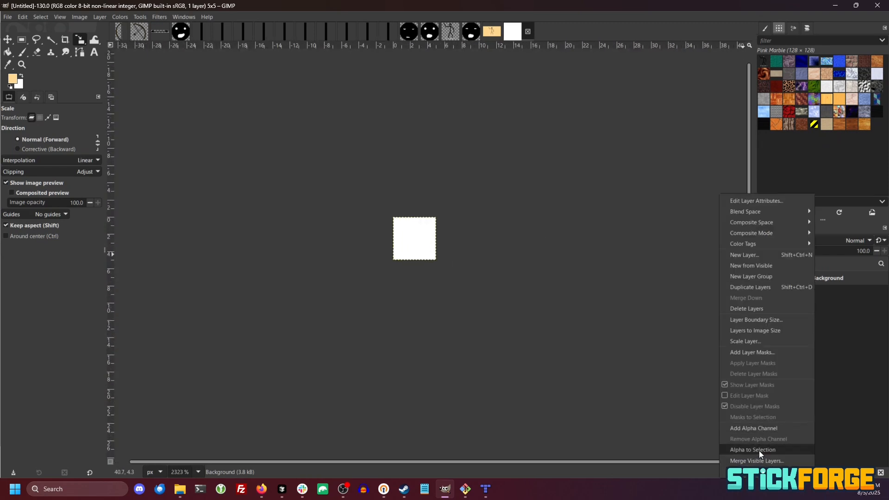
click(769, 430)
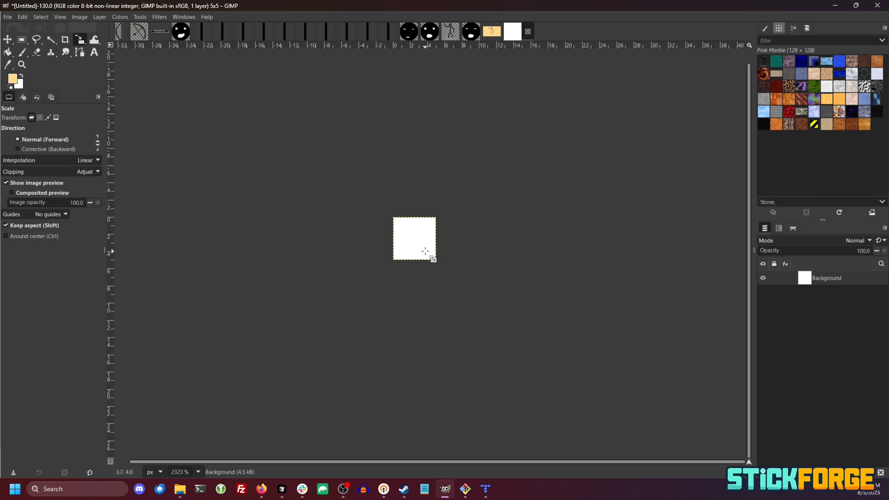
key(Delete)
scroll(420, 218, up, 4)
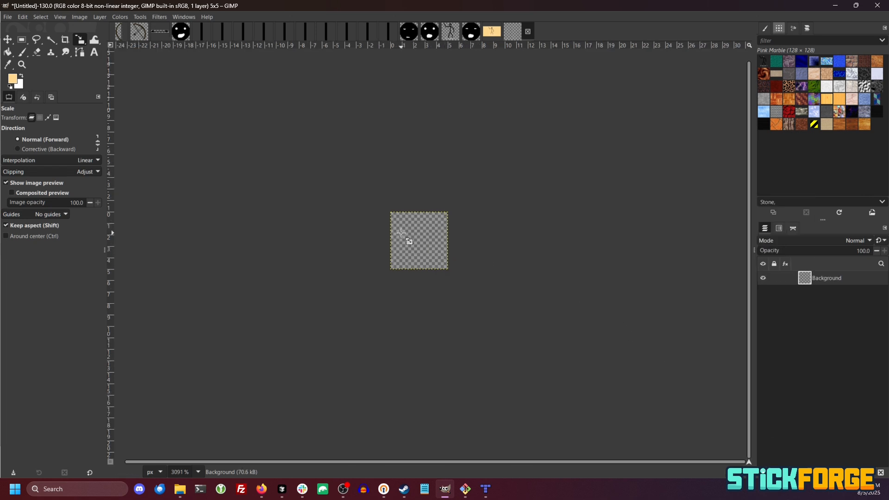
right_click(810, 283)
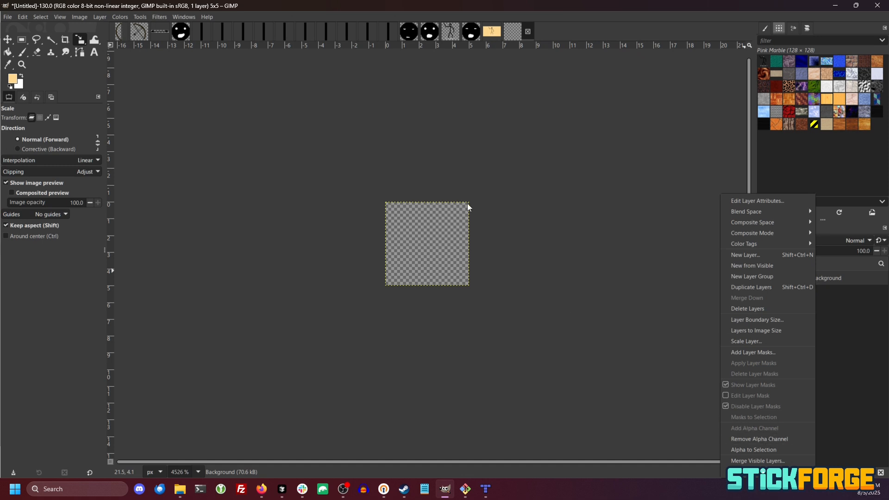
click(21, 43)
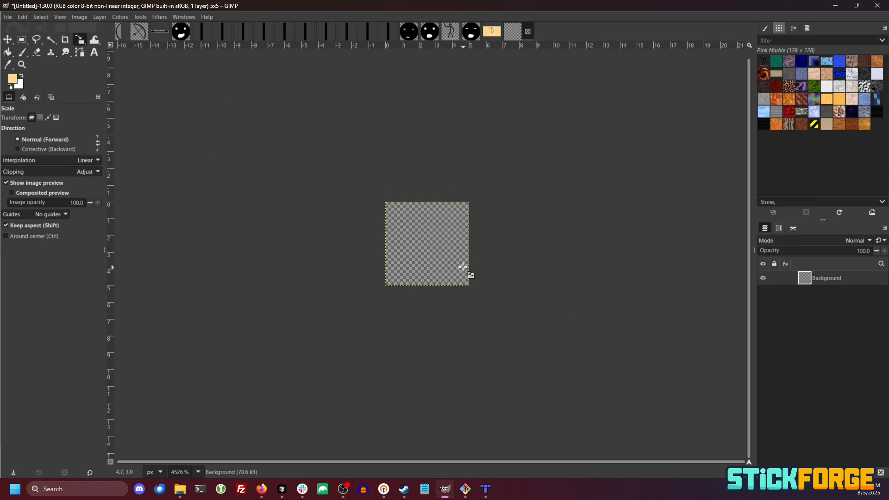
scroll(463, 267, up, 4)
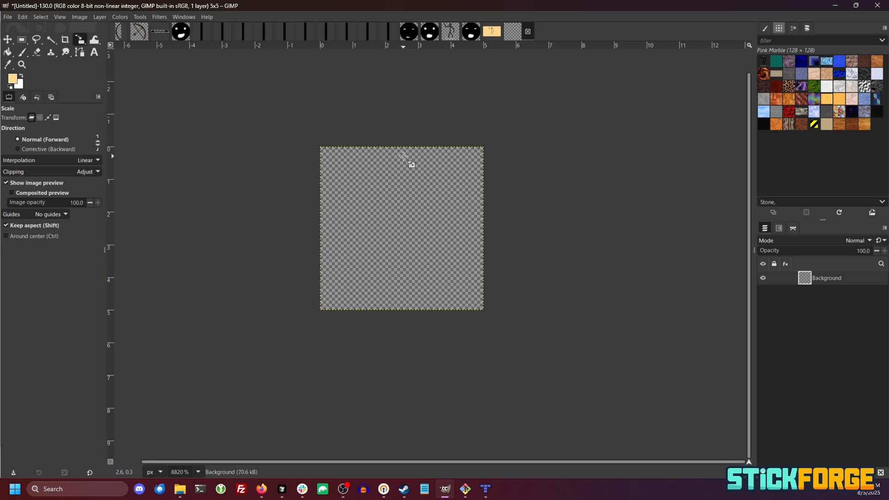
Export the image as transparent.png into paper_mod's maps/cp/paper_world/props folder with the default PNG options
click(9, 19)
click(33, 114)
drag(356, 10, 348, 113)
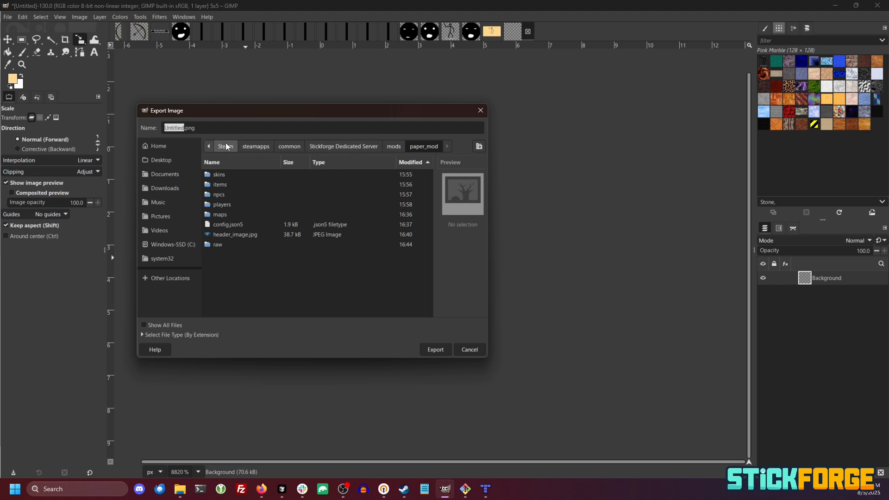
drag(491, 179, 691, 160)
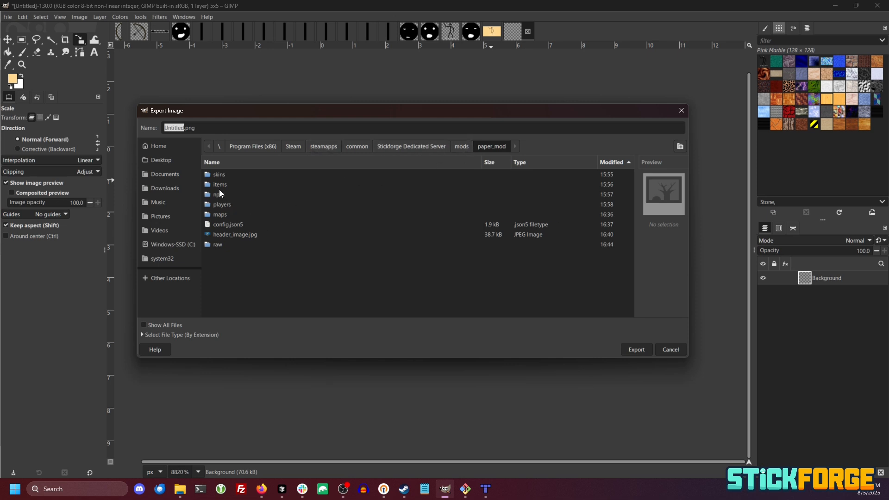
double_click(220, 214)
double_click(224, 174)
double_click(225, 175)
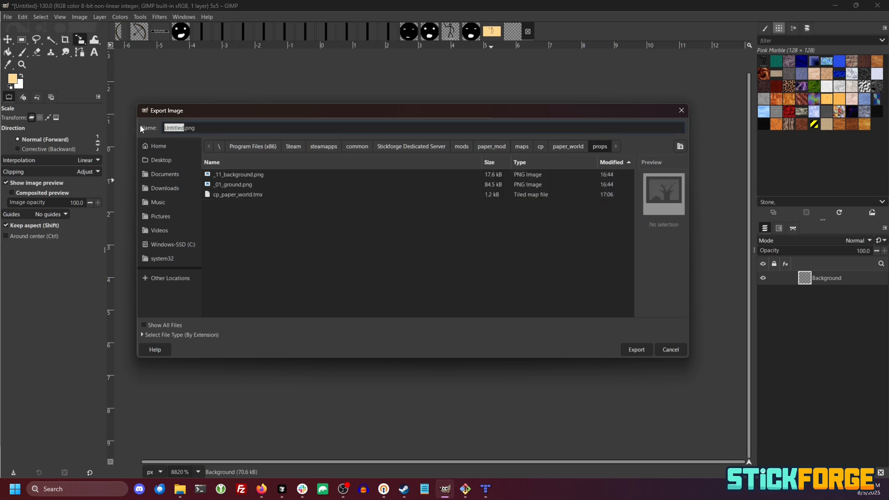
text(transparent)
click(636, 351)
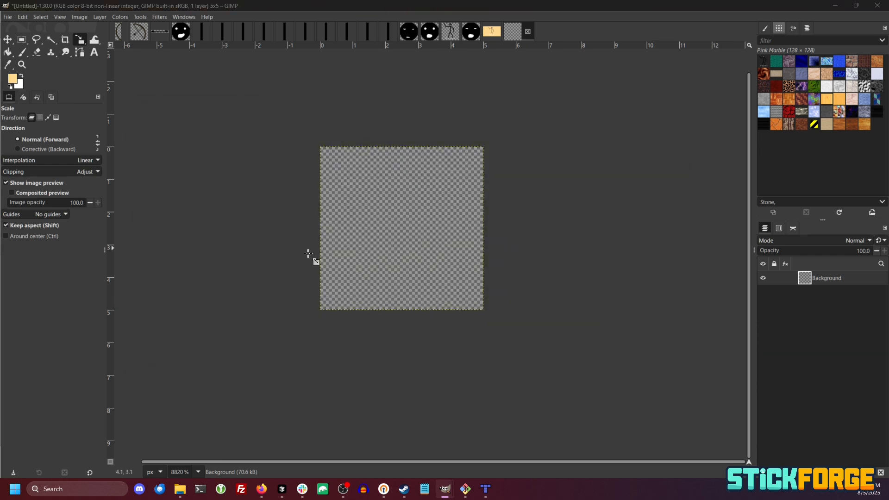
drag(548, 99, 485, 105)
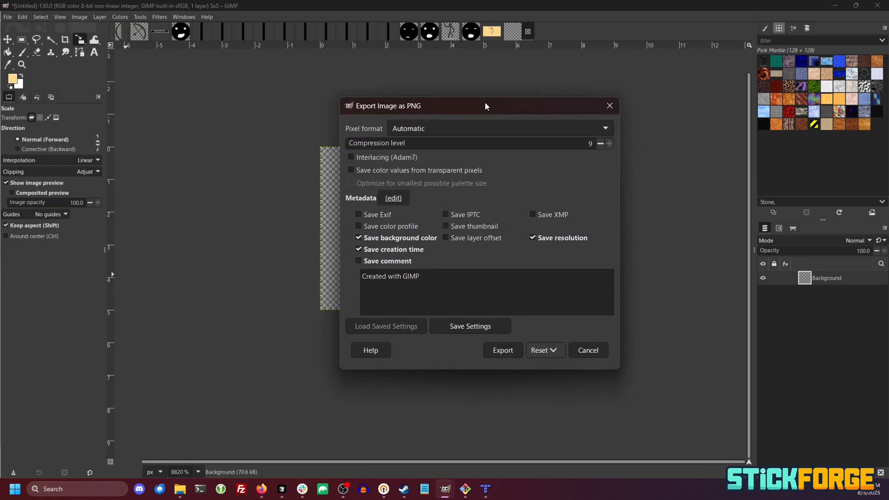
click(511, 357)
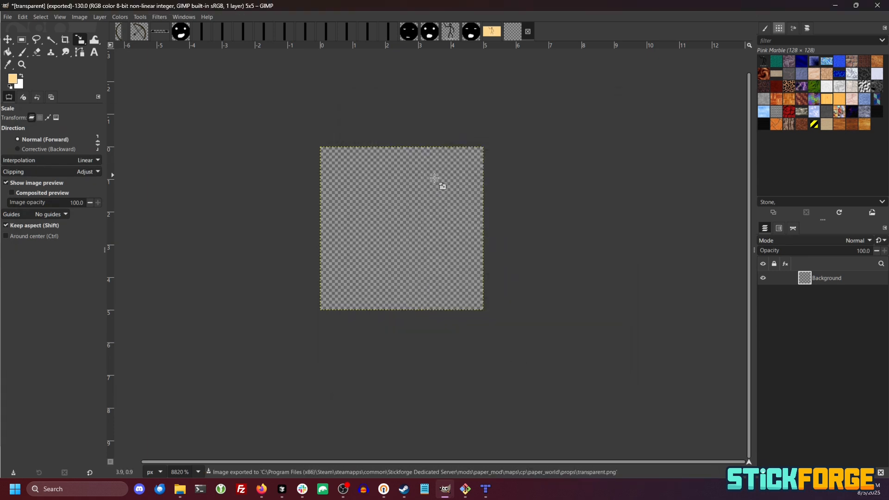
Switch to Tiled and add transparent.png from the props folder to the tileset.tsx tileset
click(486, 495)
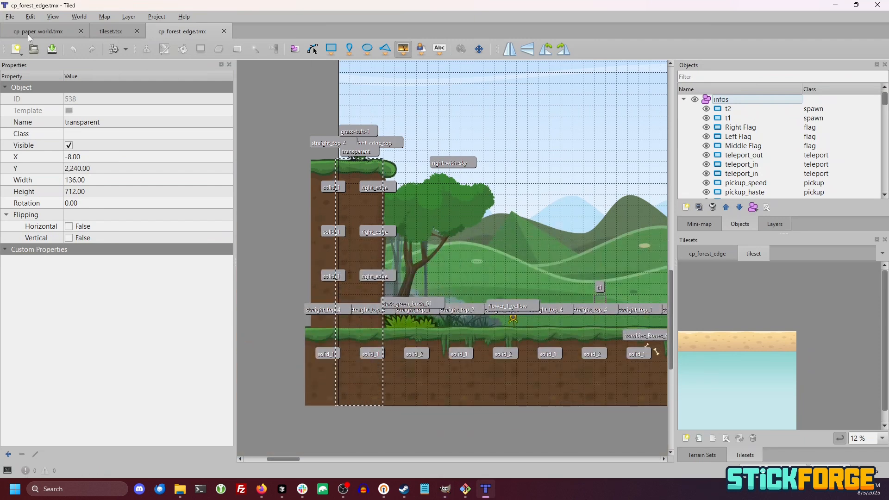
click(29, 32)
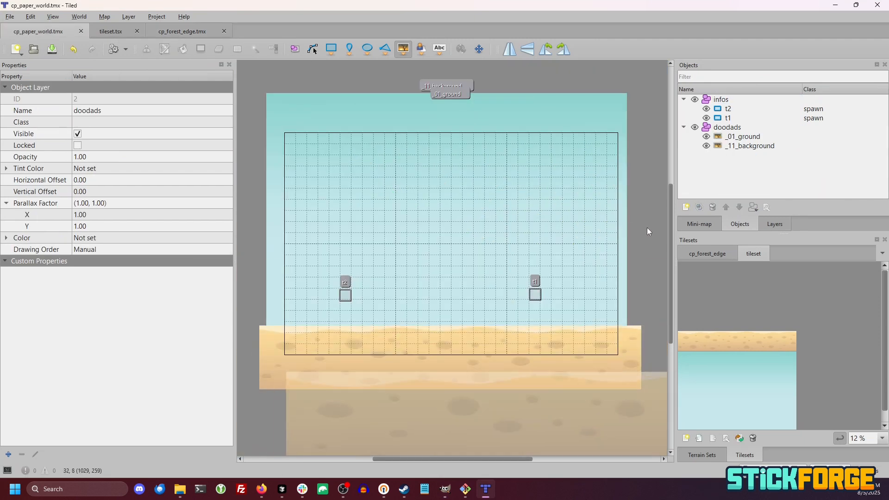
click(782, 128)
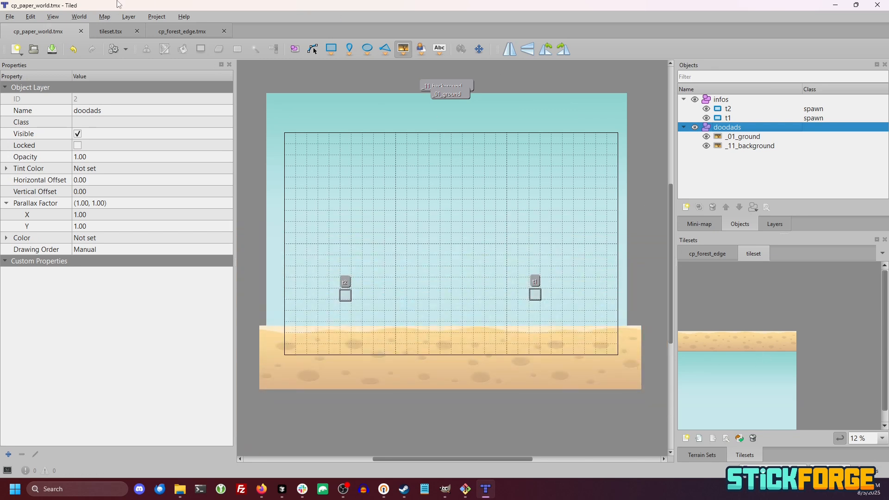
click(108, 32)
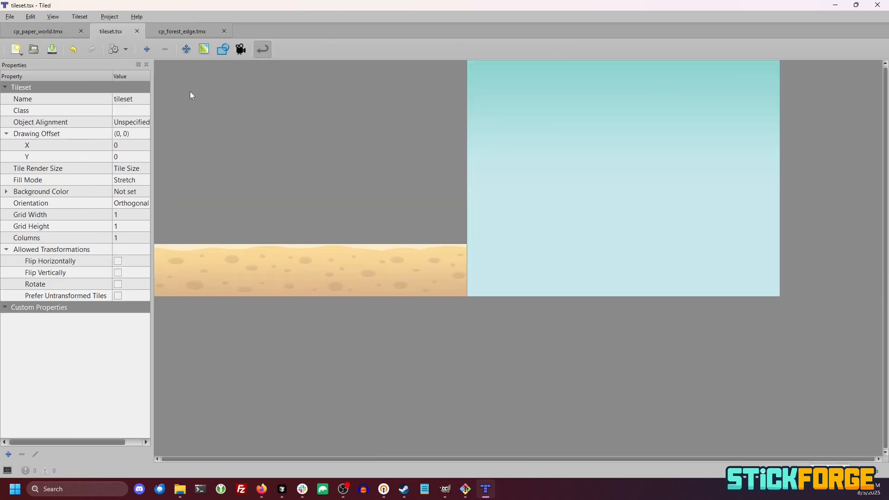
click(148, 51)
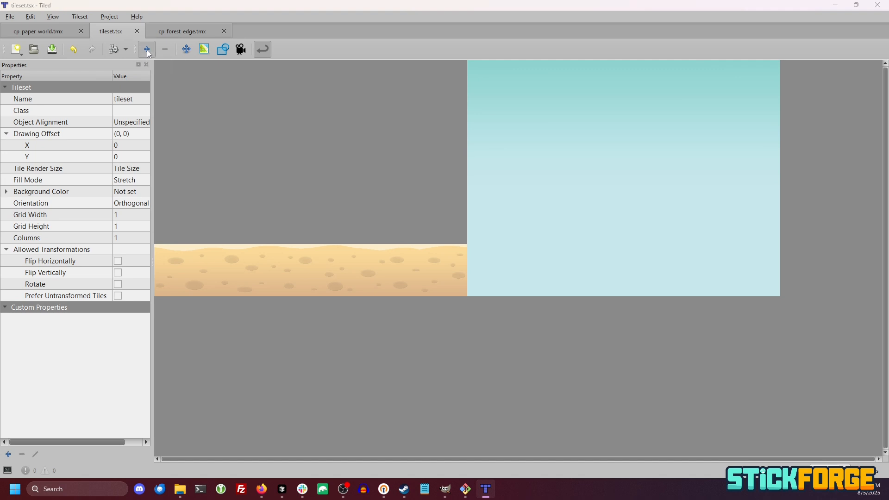
click(315, 195)
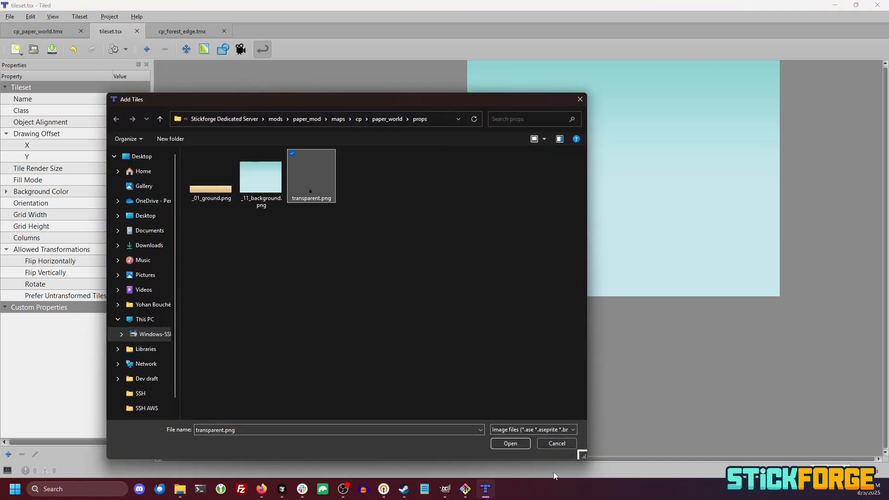
click(516, 443)
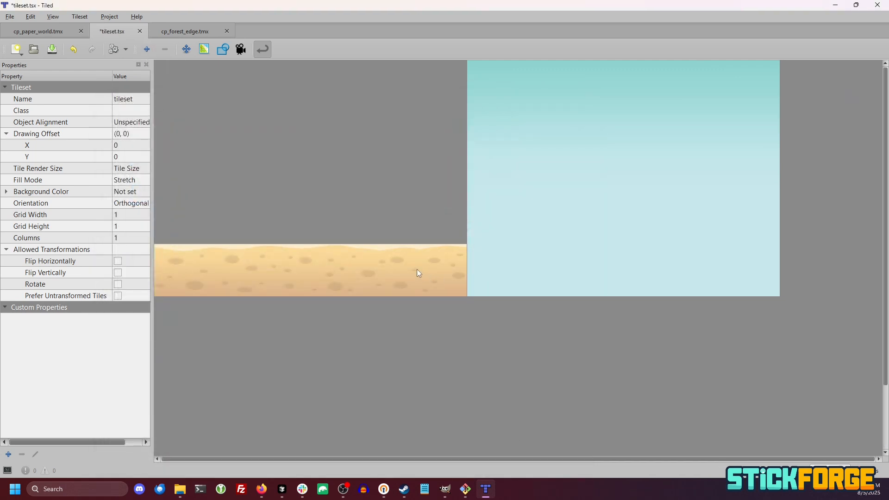
Select the new transparent tile in the tileset and save tileset.tsx
scroll(322, 187, down, 3)
click(417, 75)
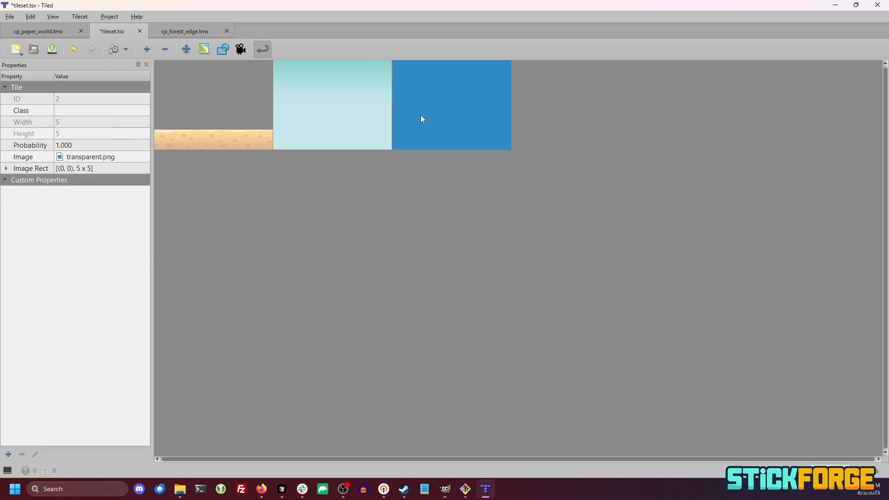
scroll(420, 96, up, 3)
scroll(602, 111, down, 1)
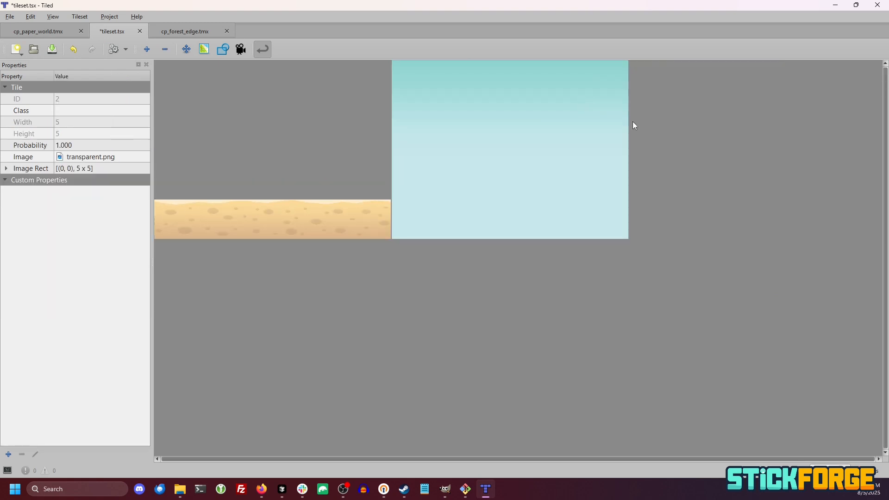
click(744, 142)
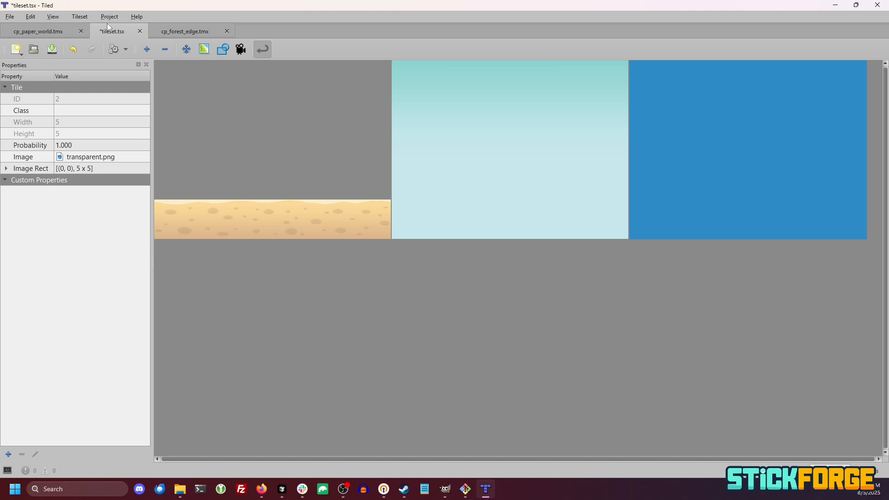
click(10, 17)
click(31, 92)
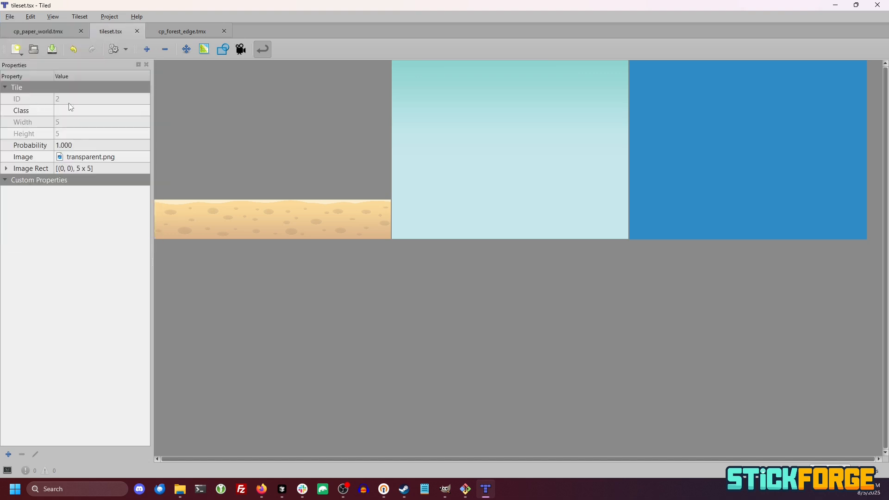
Insert the transparent tile on the doodads layer of cp_paper_world, just below the ground at about X 466, Y 815
click(30, 31)
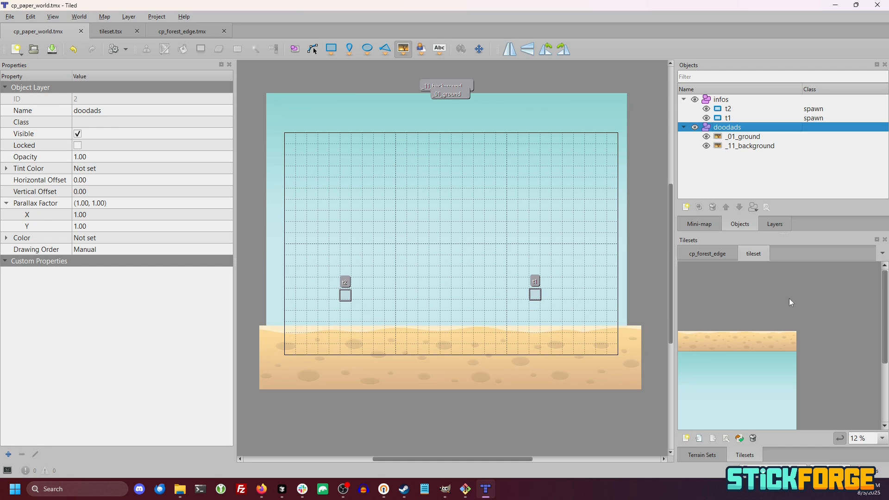
click(753, 295)
scroll(826, 335, down, 3)
click(764, 368)
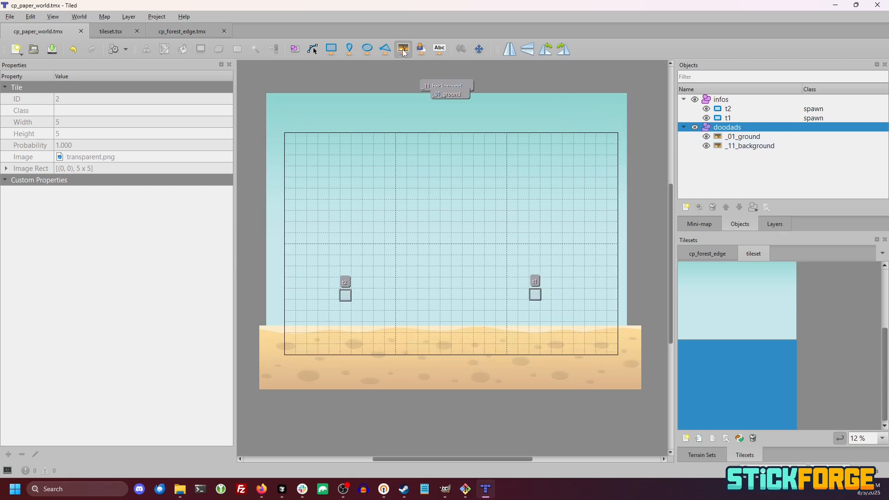
click(733, 130)
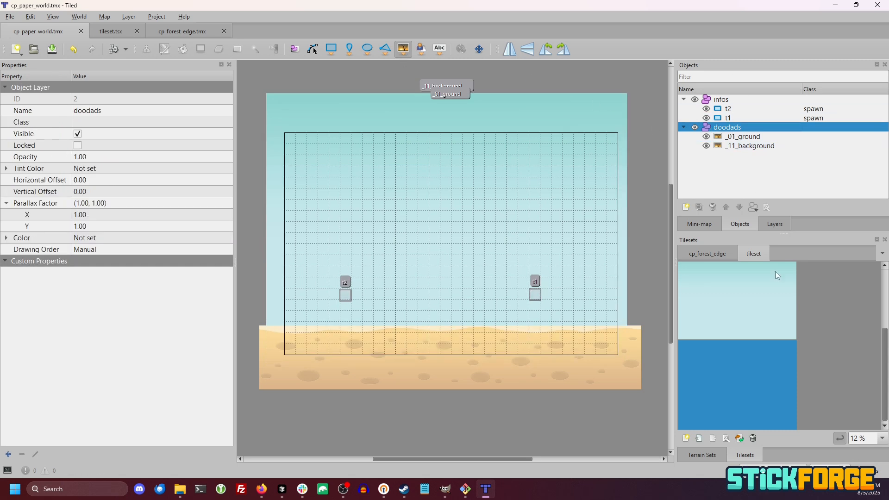
click(727, 398)
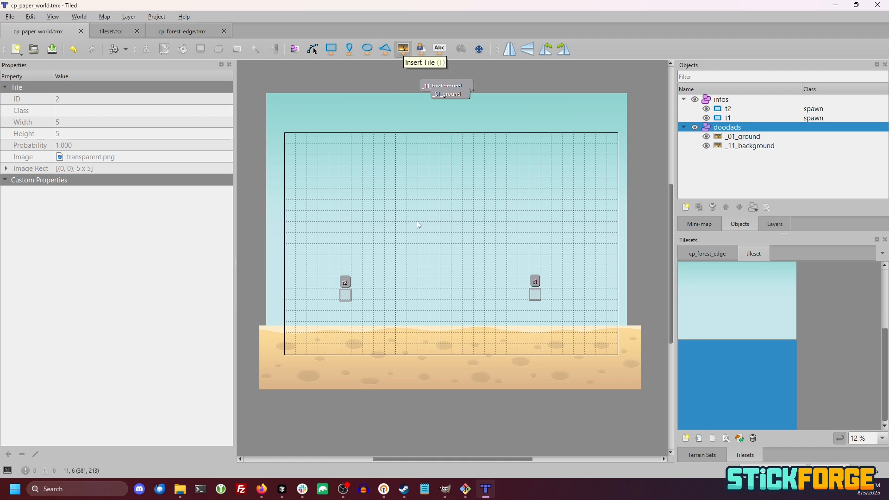
click(449, 418)
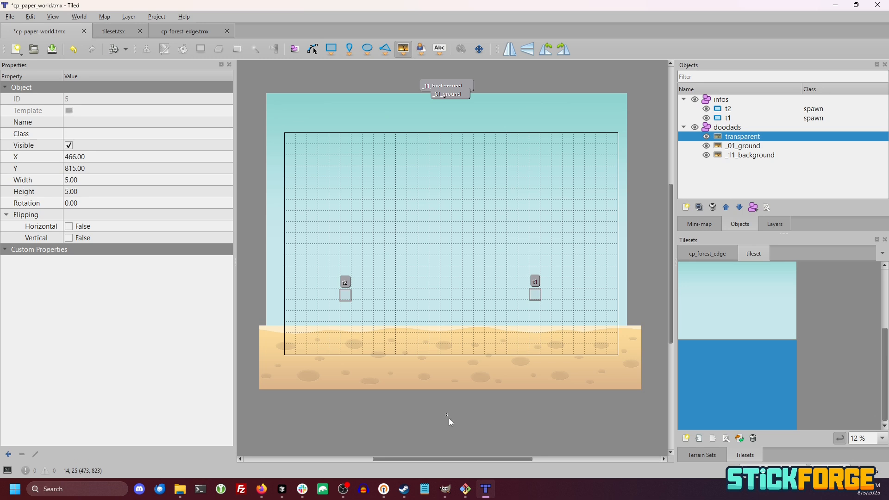
scroll(448, 420, up, 5)
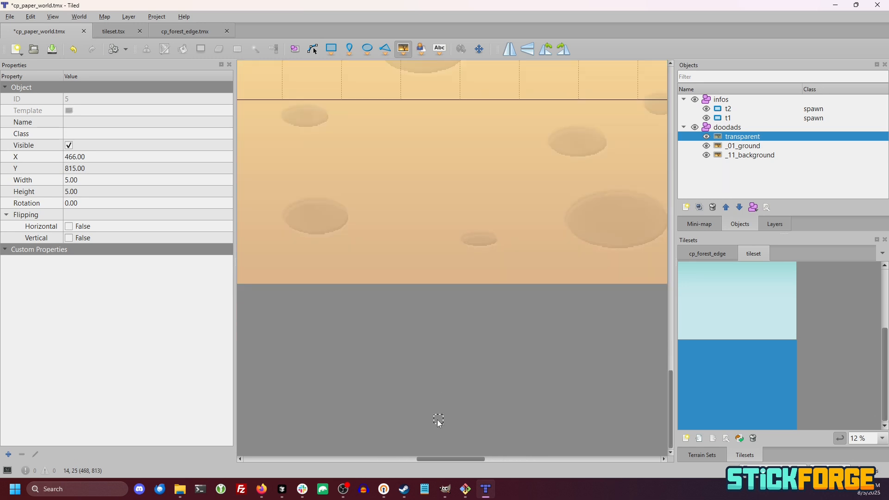
scroll(439, 418, down, 2)
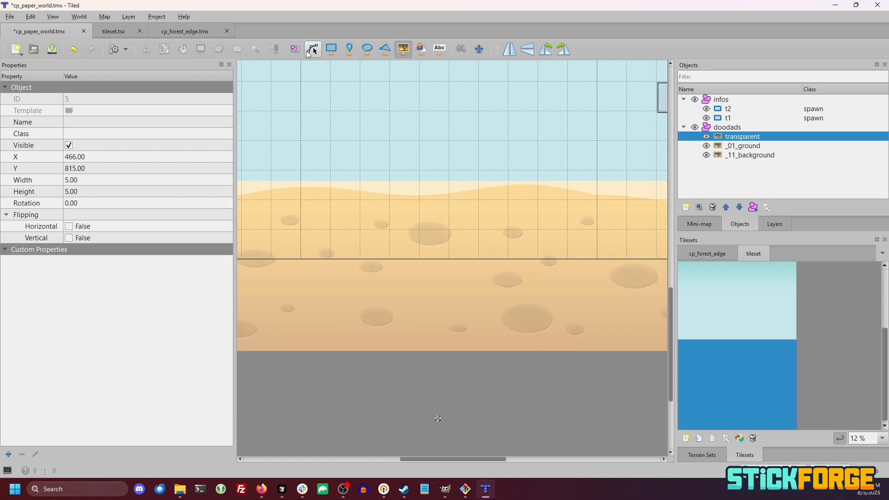
Stretch the transparent object over the lower part of the ground to its right end, about 696 wide and 84 high
click(294, 49)
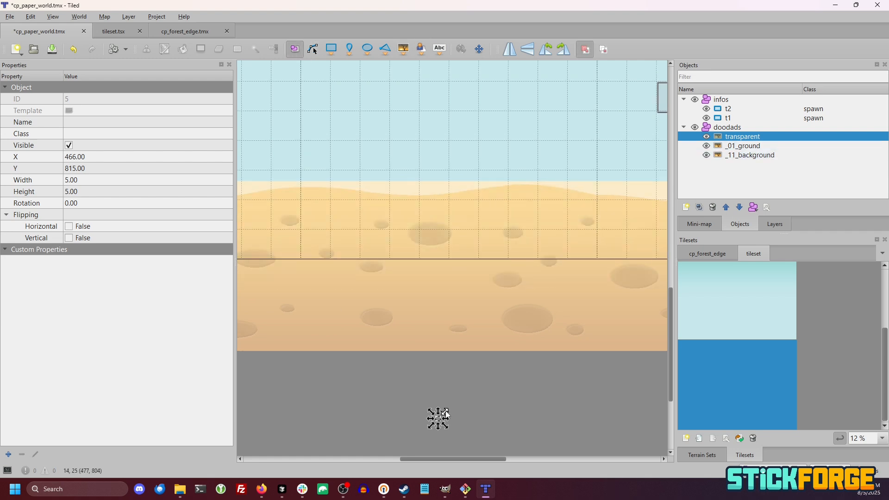
drag(446, 411, 620, 299)
drag(430, 429, 310, 359)
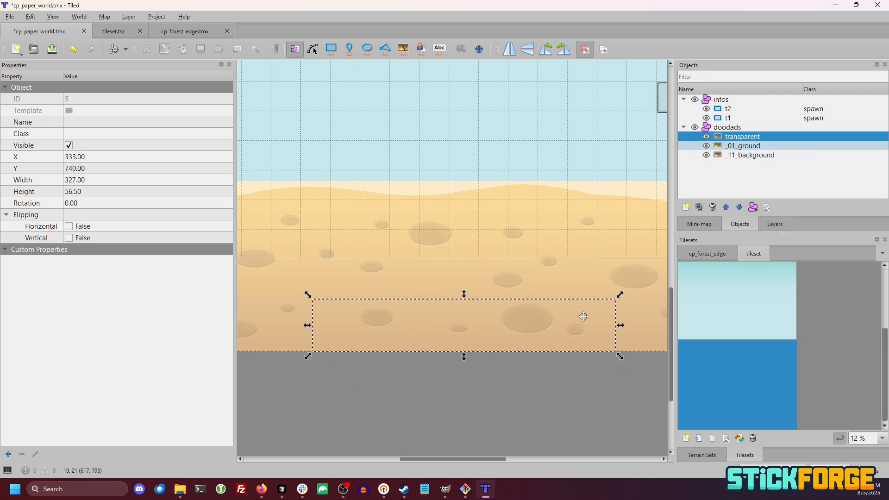
drag(619, 299, 641, 255)
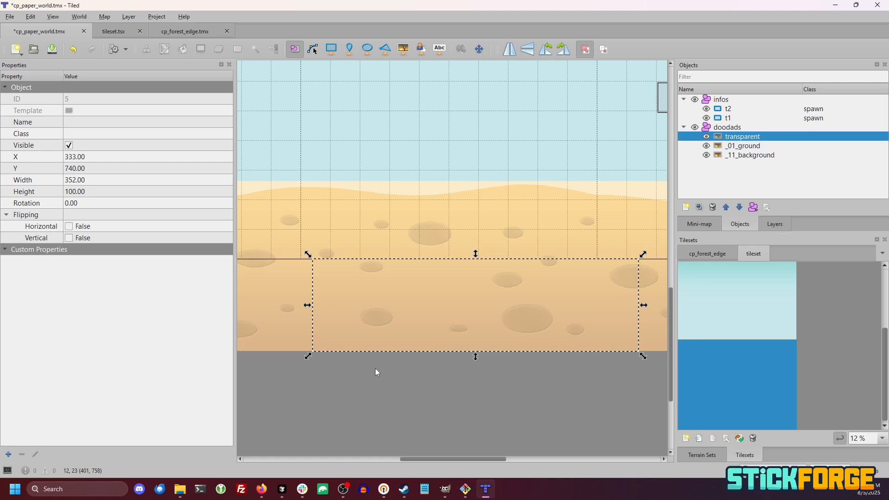
scroll(403, 352, down, 2)
scroll(404, 352, down, 1)
drag(495, 356, 614, 357)
mouse_move(488, 312)
mouse_down()
mouse_move(491, 294)
mouse_move(487, 323)
mouse_up()
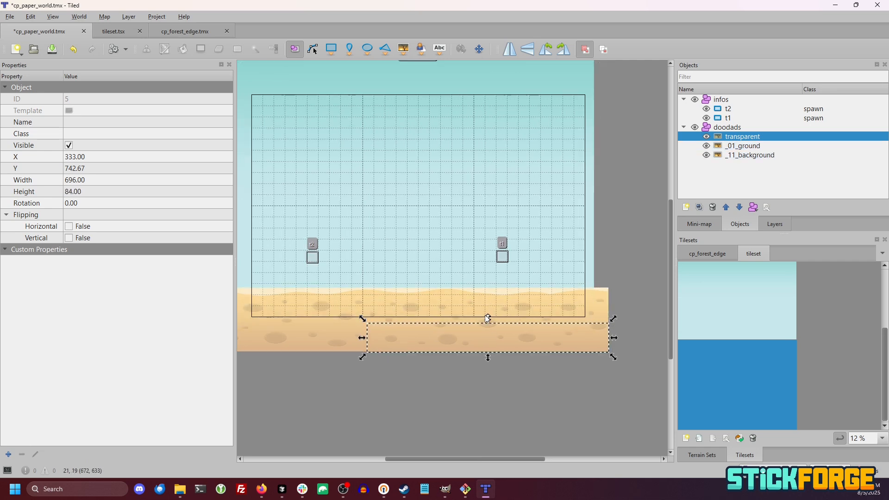
Raise the transparent object's upper edge to the ground surface, making it about 185 high
drag(488, 320, 443, 266)
scroll(495, 284, up, 6)
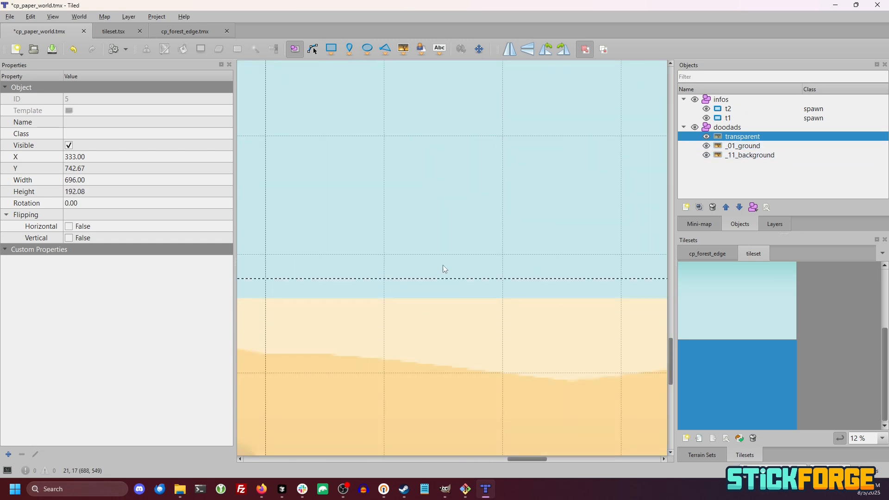
drag(456, 341, 417, 300)
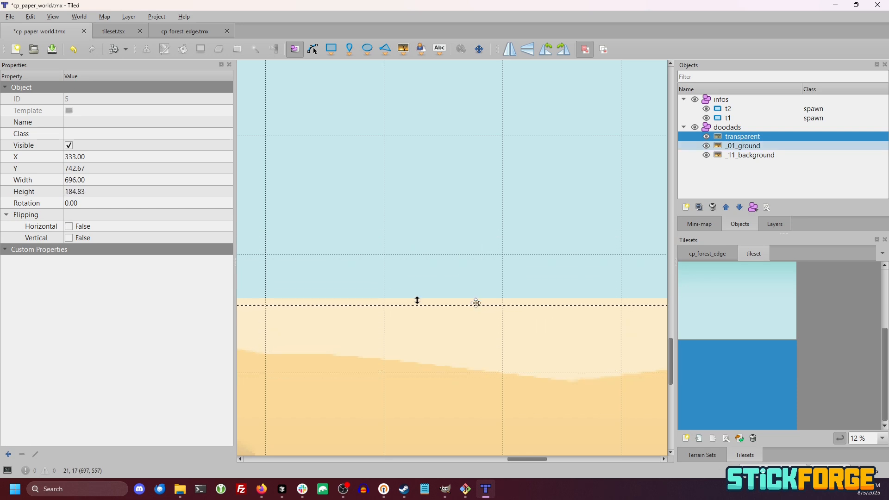
Extend the transparent object to the ground's left end, making it about 1,105 wide, and save cp_paper_world
scroll(424, 384, down, 3)
scroll(383, 401, down, 3)
scroll(383, 401, left, 5)
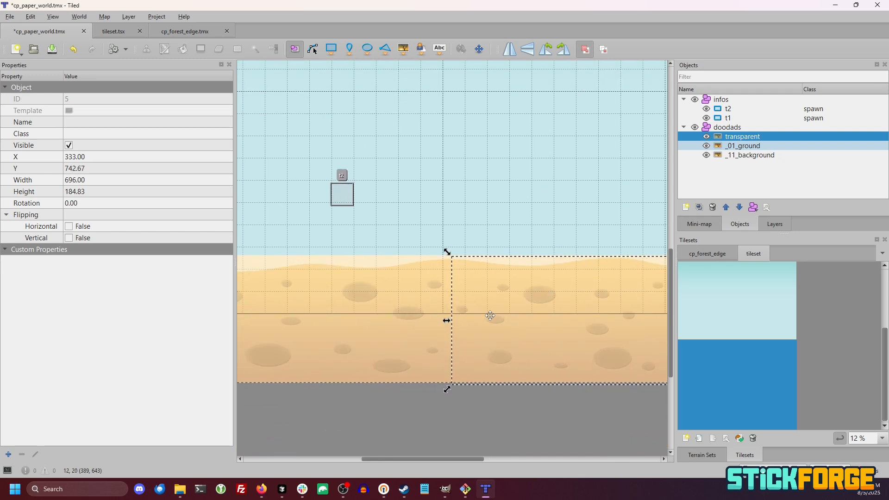
drag(448, 322, 320, 324)
drag(293, 404, 543, 394)
drag(567, 300, 414, 294)
scroll(588, 355, down, 2)
drag(588, 355, 350, 386)
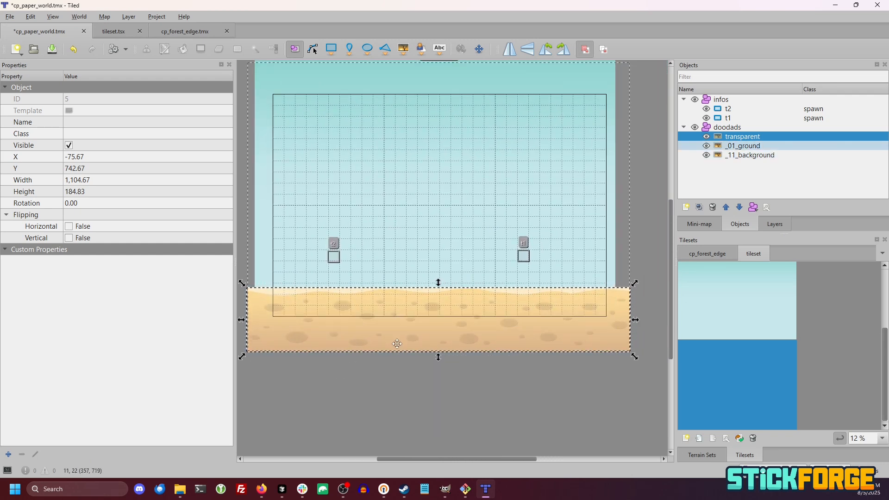
key(ctrl+s)
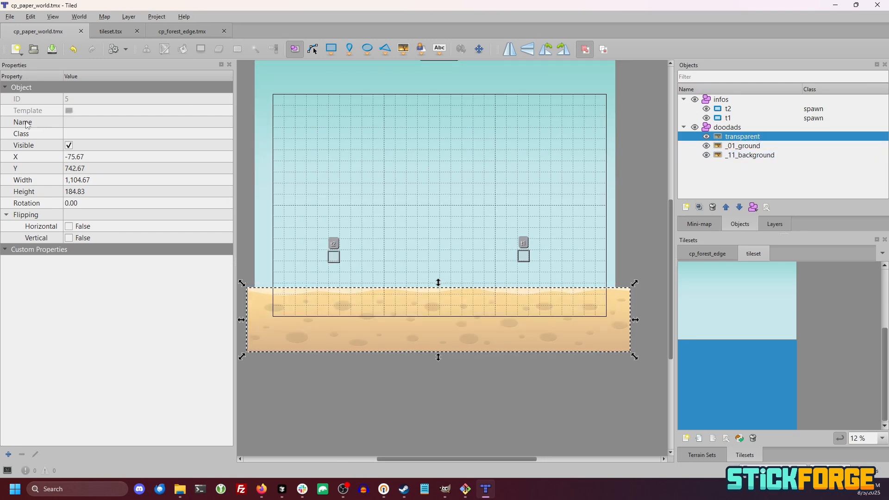
Name the collision object over the ground "transparent" and save the map
double_click(755, 137)
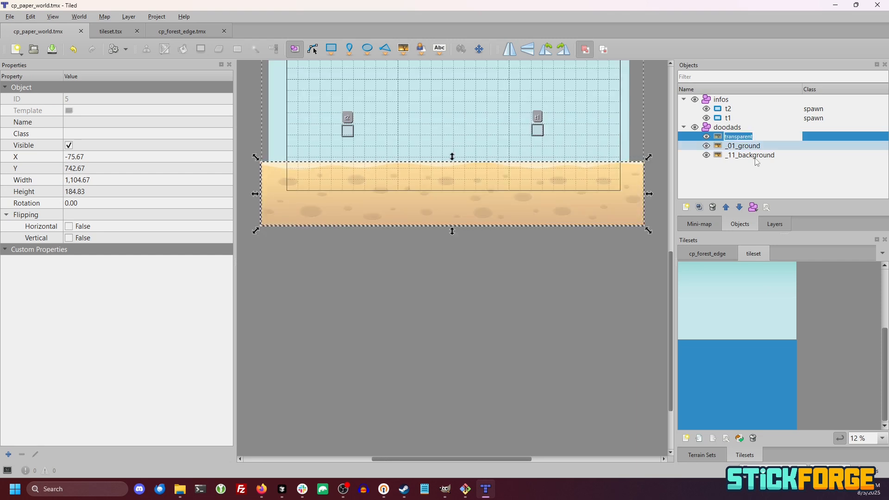
click(757, 194)
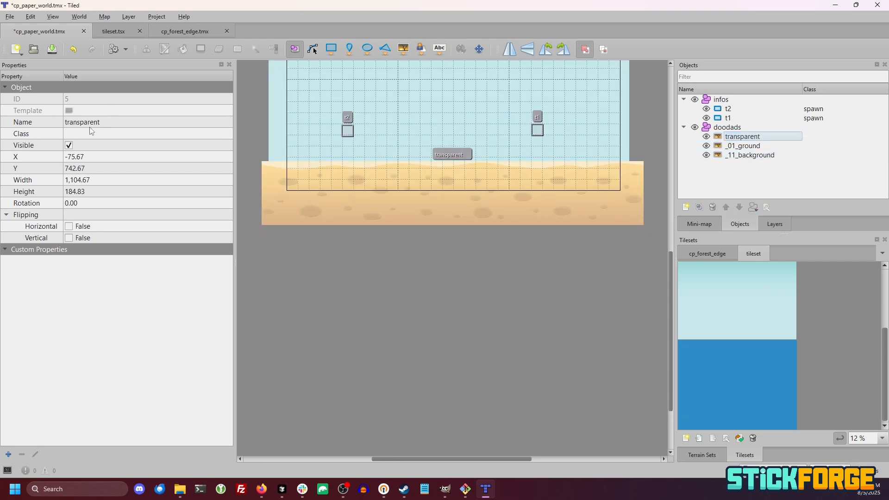
scroll(493, 226, up, 5)
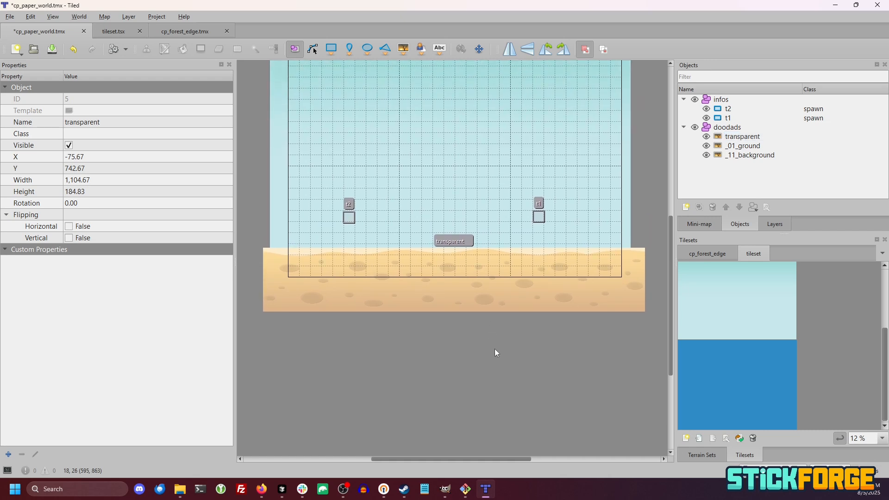
drag(654, 82, 645, 89)
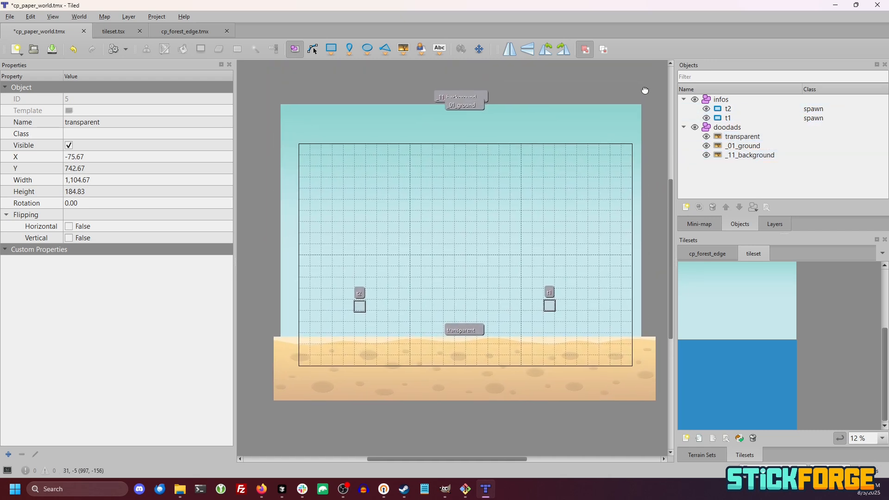
click(620, 108)
click(579, 92)
key(ctrl+s)
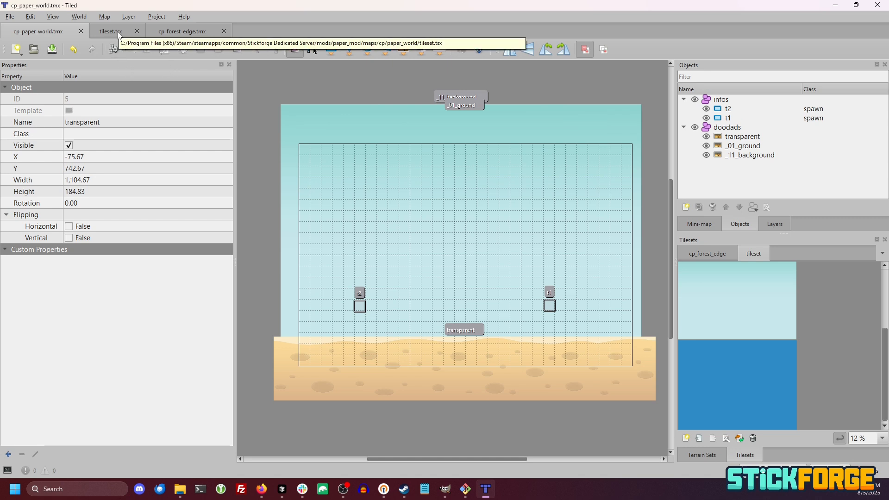
Open the map properties of cp_forest_edge and examine its gamemode, mapLabel and mapName custom properties
click(176, 32)
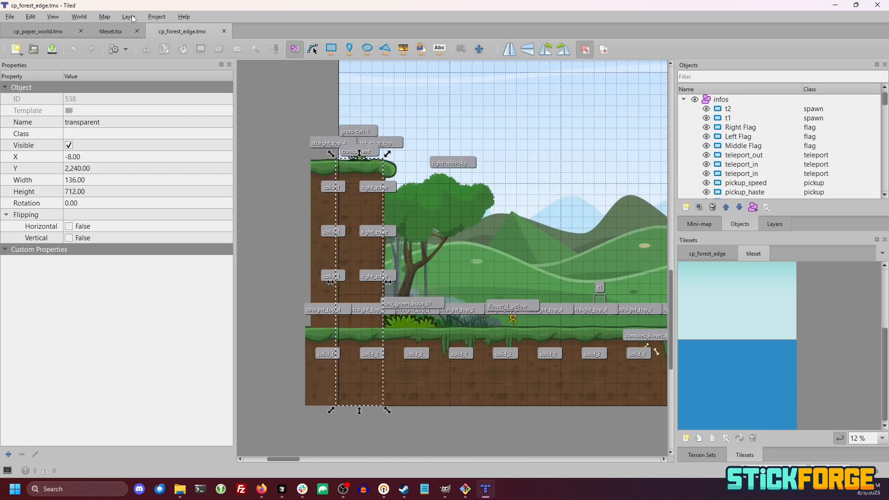
click(105, 17)
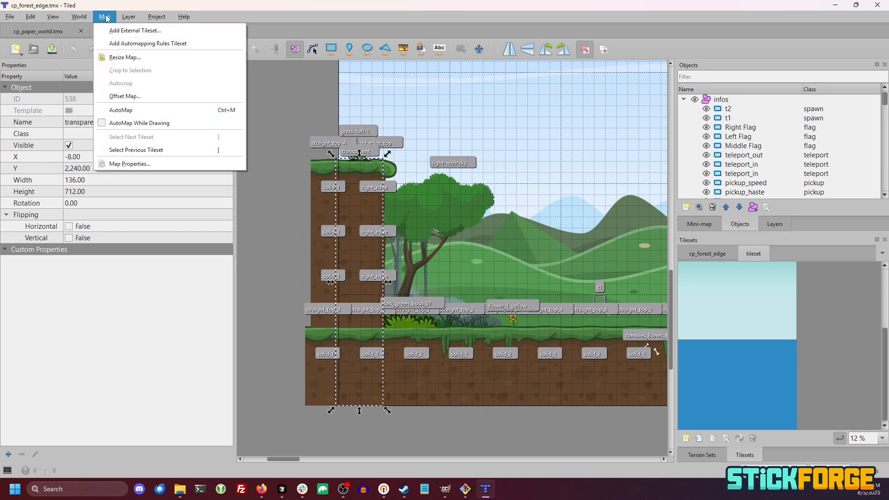
click(120, 32)
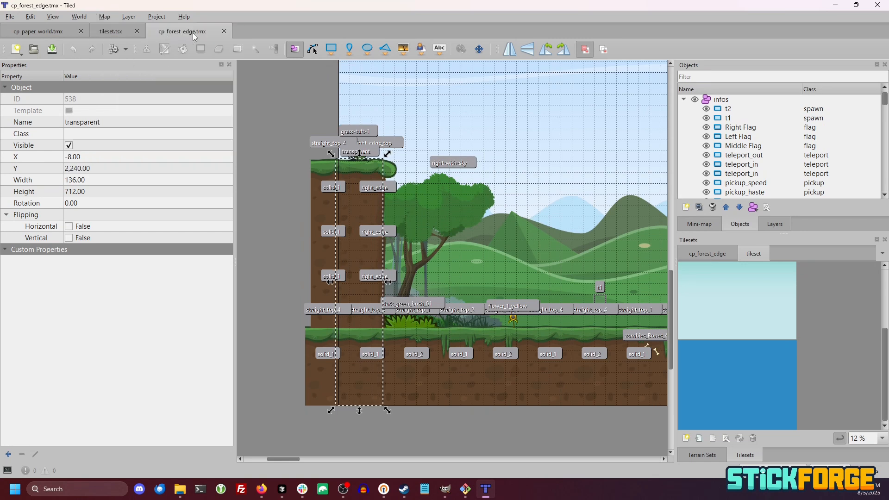
click(103, 17)
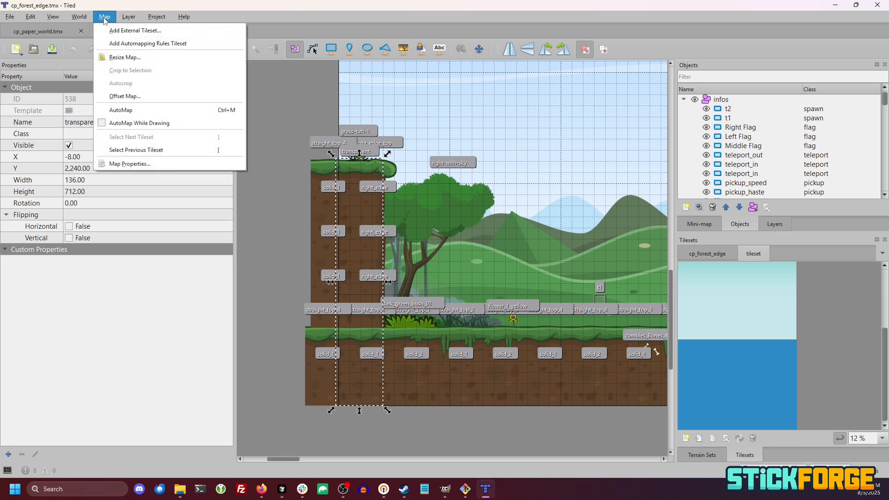
click(135, 167)
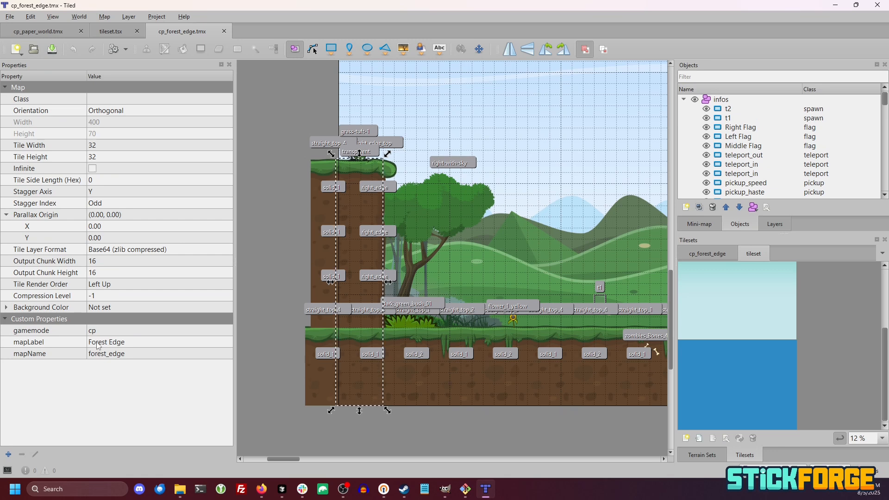
click(76, 330)
shift+click(94, 354)
right_click(69, 354)
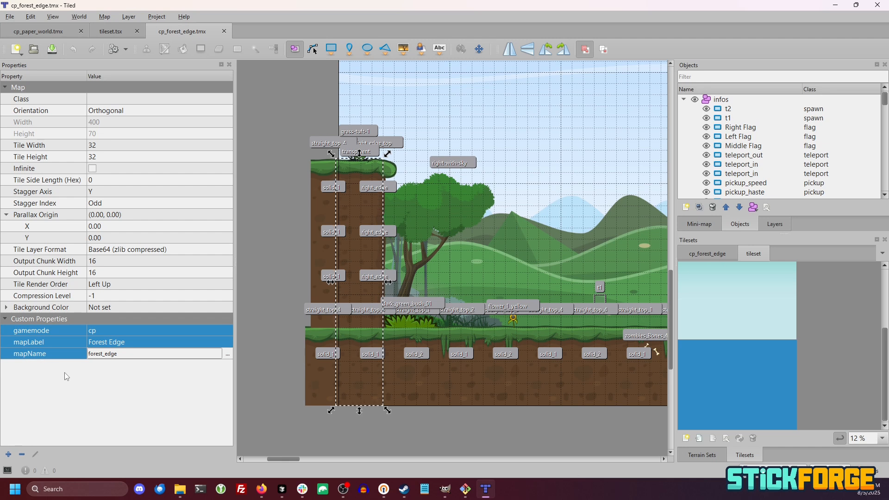
double_click(104, 354)
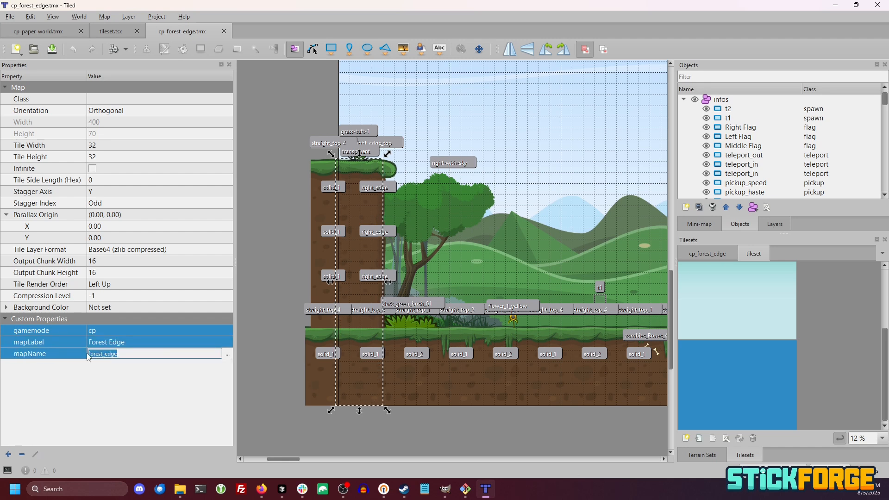
double_click(97, 332)
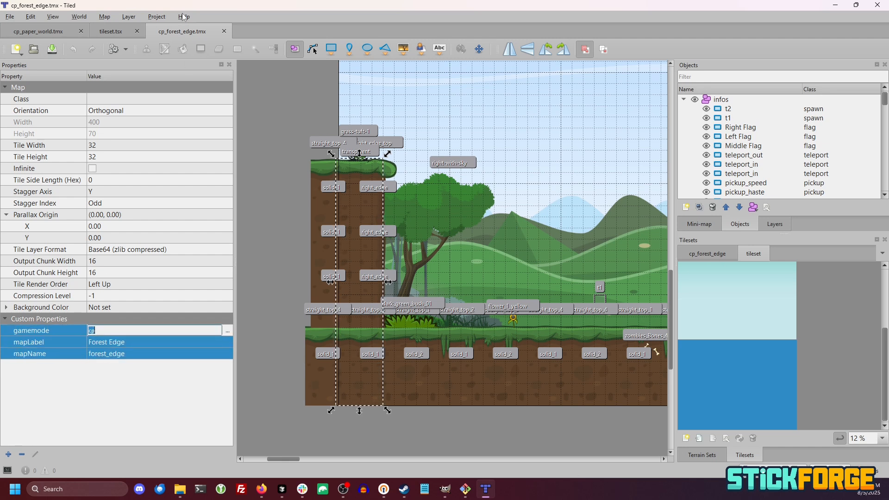
Copy the gamemode and mapLabel custom properties from cp_forest_edge into cp_paper_world's map properties and save
click(37, 32)
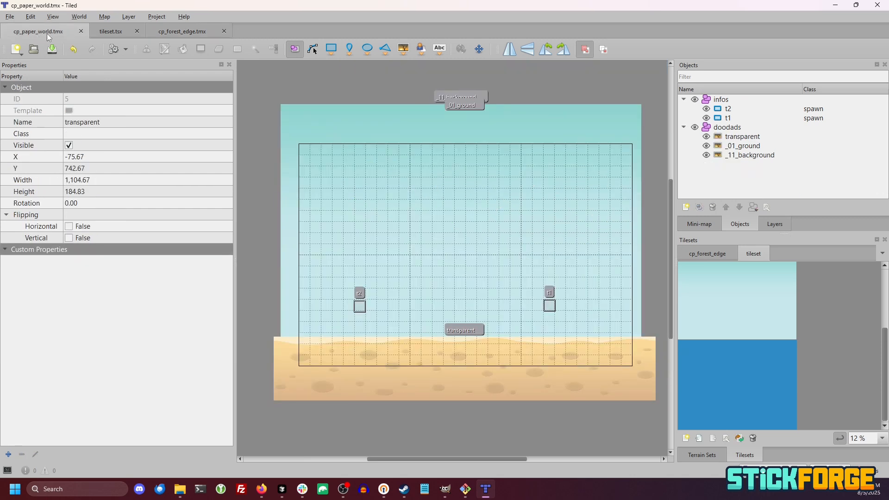
click(104, 16)
click(131, 164)
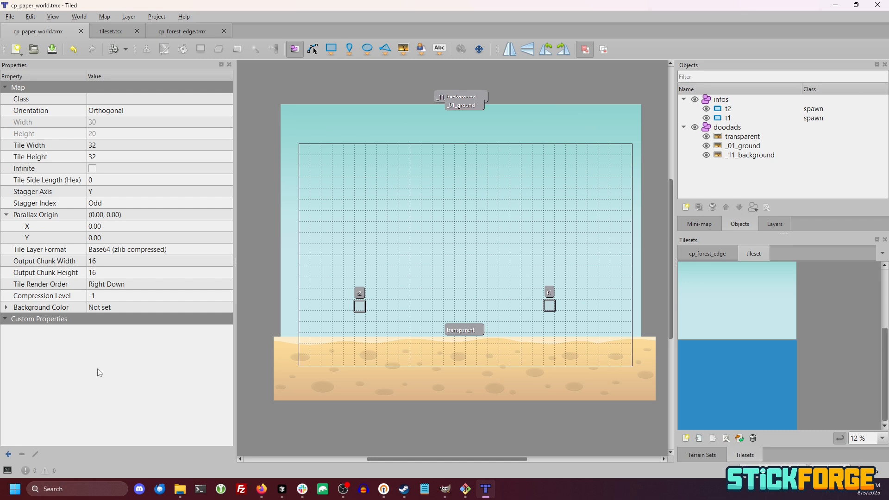
click(172, 31)
click(44, 330)
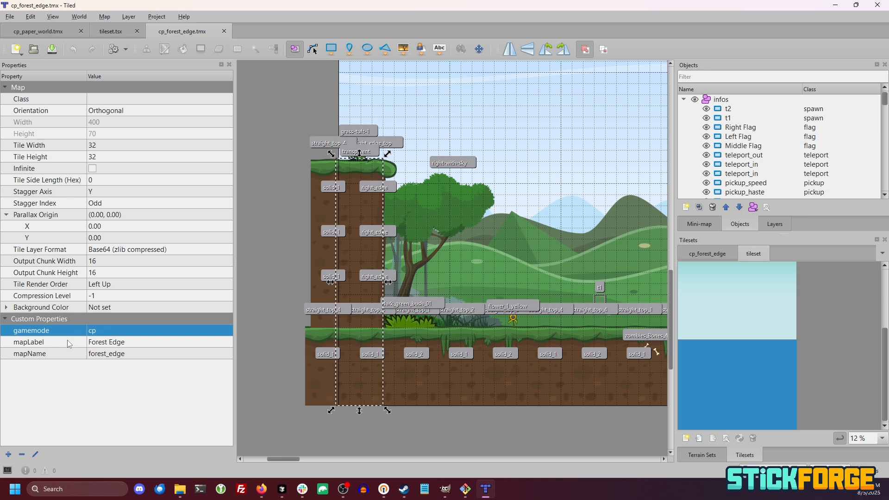
shift+click(67, 342)
key(ctrl+c)
click(38, 32)
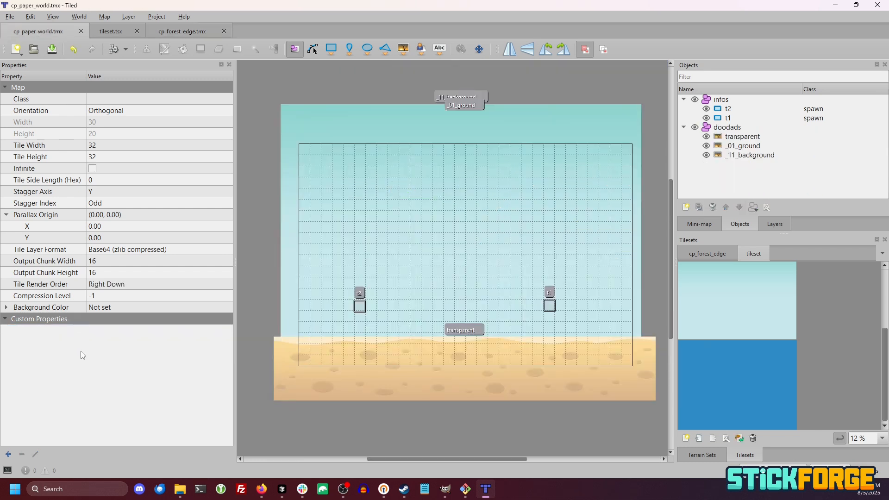
key(ctrl+v)
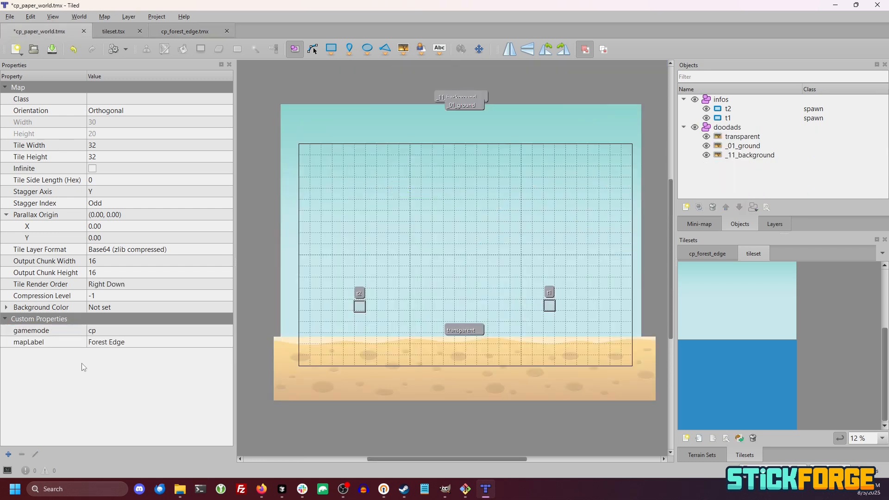
key(ctrl+s)
Copy the mapName custom property from cp_forest_edge into cp_paper_world's map properties
click(174, 34)
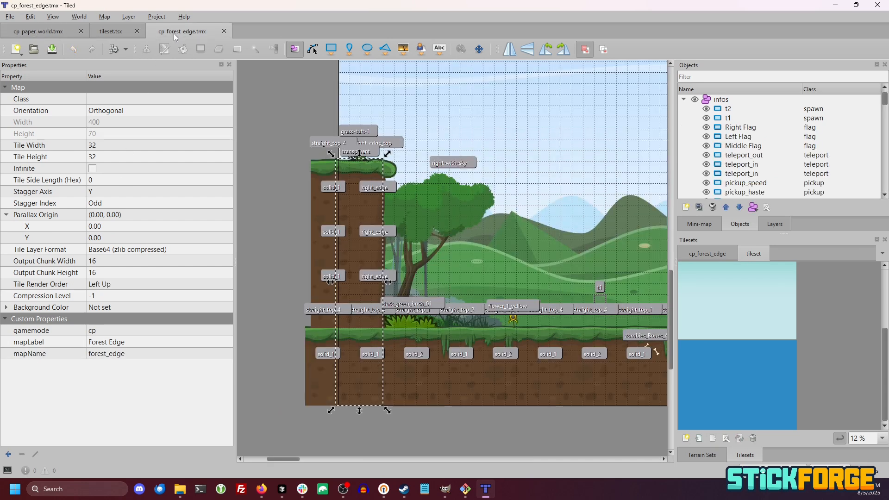
click(44, 351)
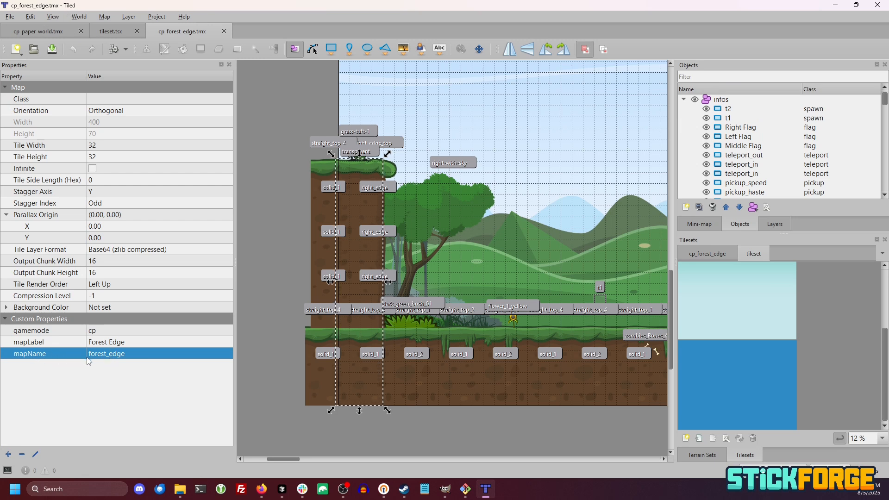
click(52, 29)
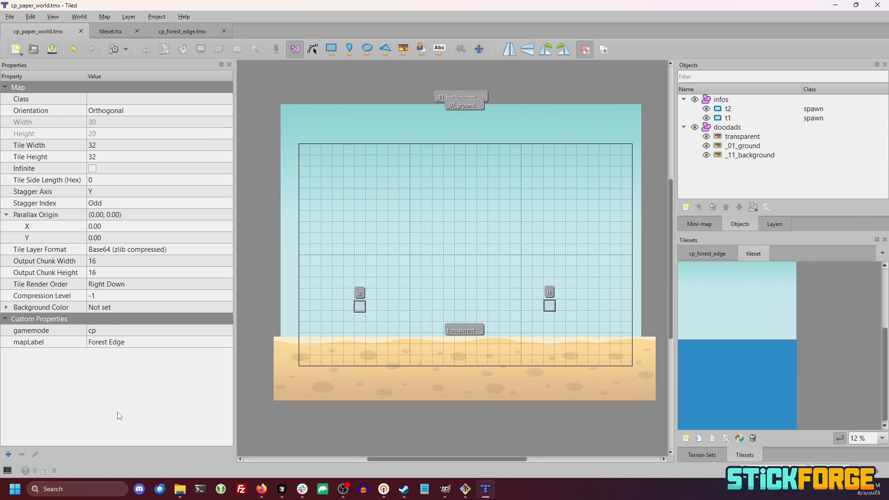
key(ctrl+v)
Set cp_paper_world's mapLabel to "Paper World" and its mapName to "paper_world", and save the map
click(127, 343)
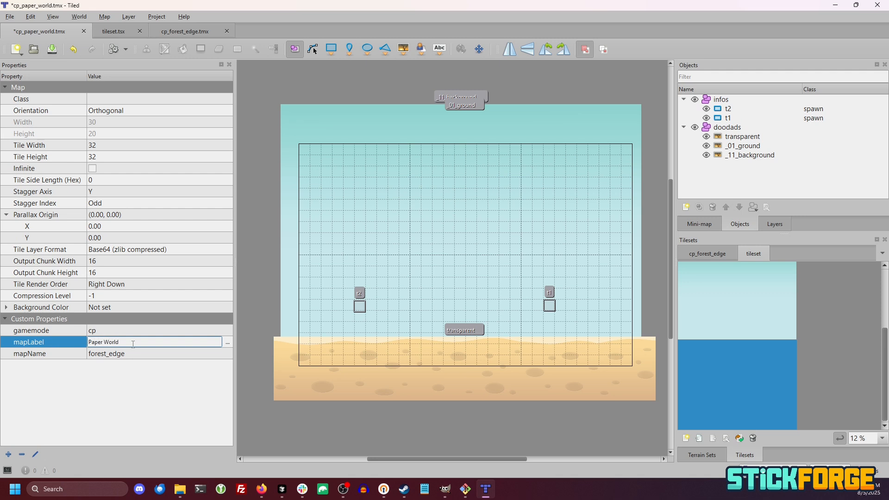
click(131, 355)
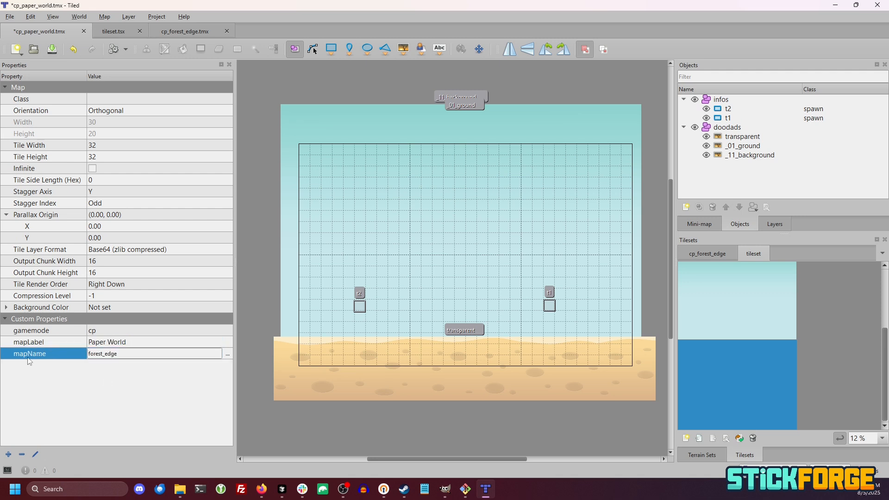
drag(122, 354, 85, 352)
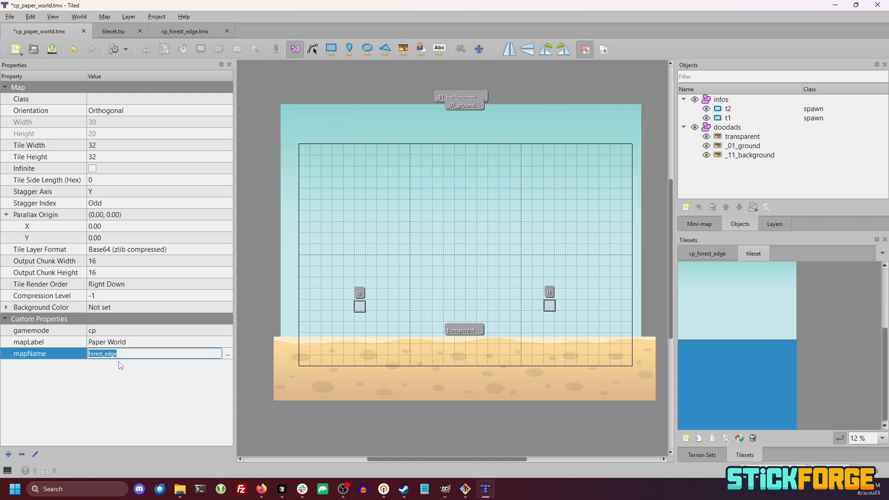
text(paper_world)
click(166, 318)
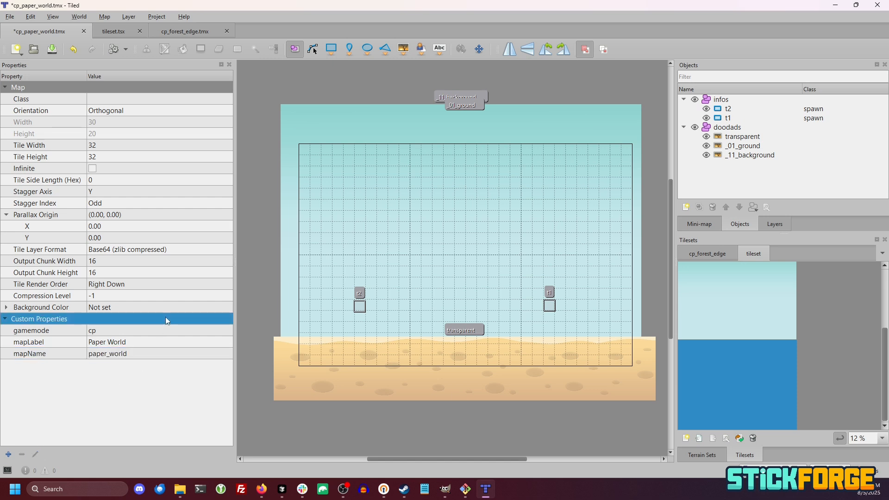
key(ctrl+s)
click(578, 243)
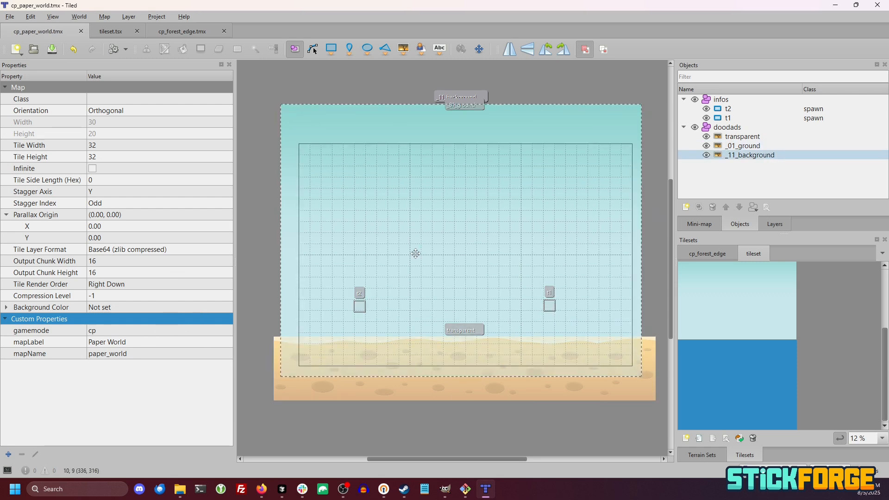
Copy the Right Flag object from the infos layer of the cp_forest_edge map
key(Escape)
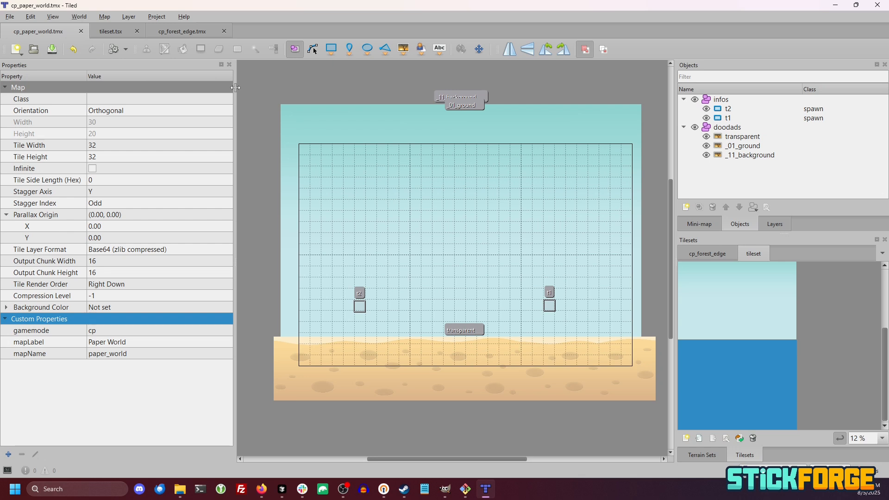
click(173, 32)
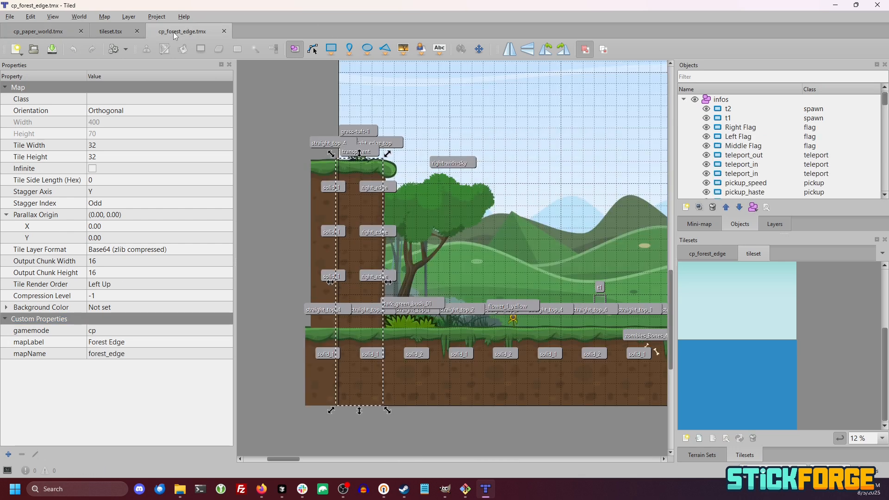
scroll(609, 420, right, 3)
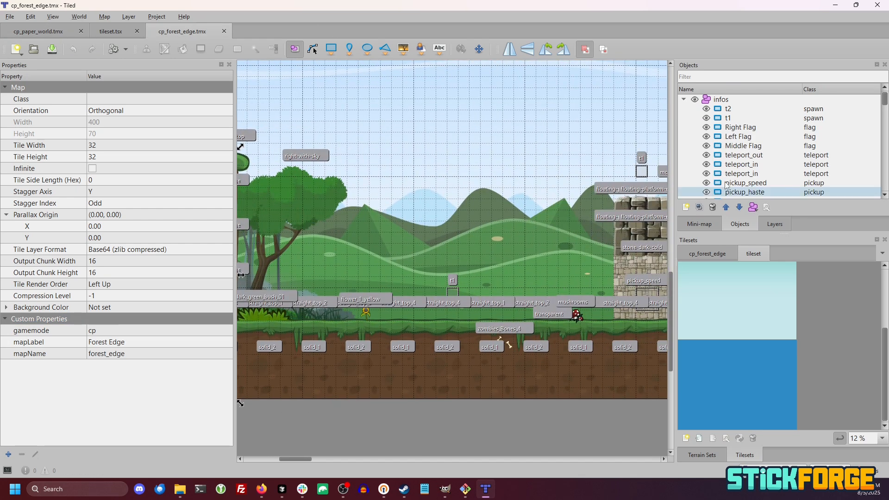
click(763, 130)
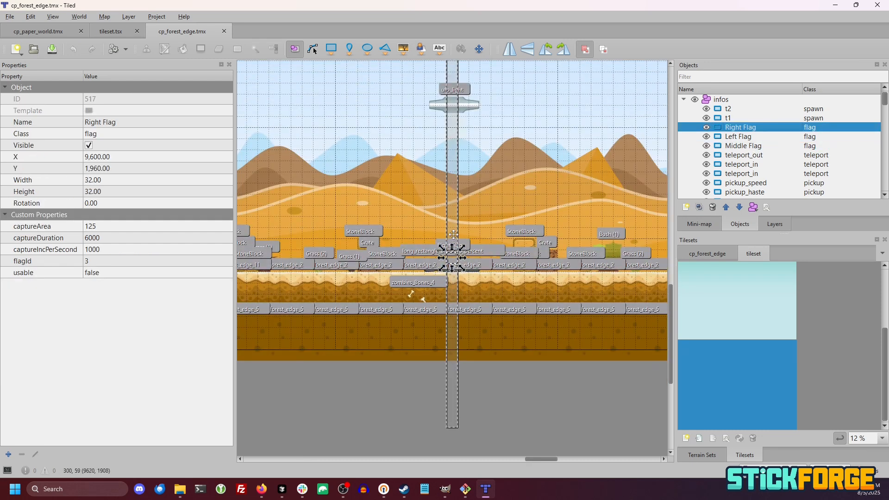
click(513, 415)
click(453, 210)
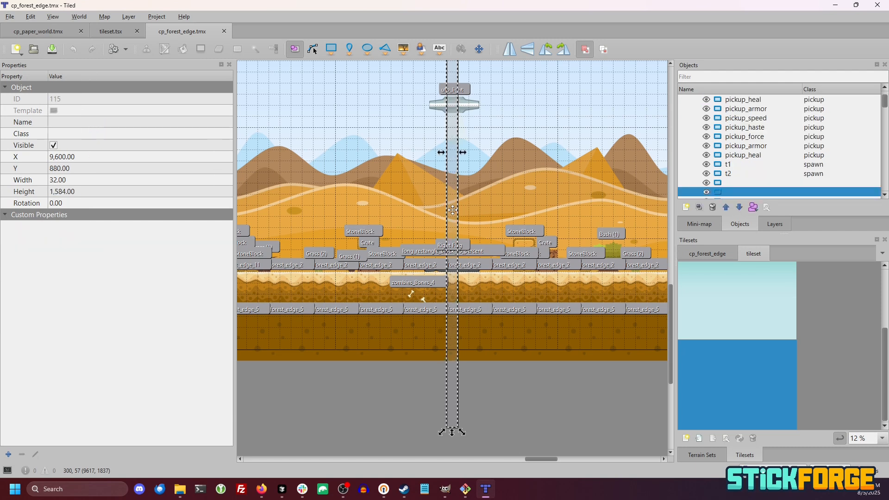
scroll(453, 218, up, 3)
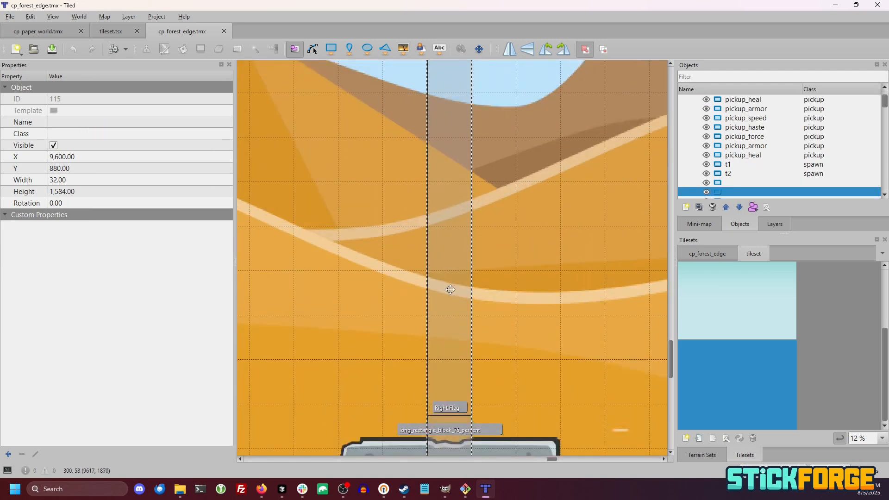
scroll(451, 285, down, 1)
click(458, 393)
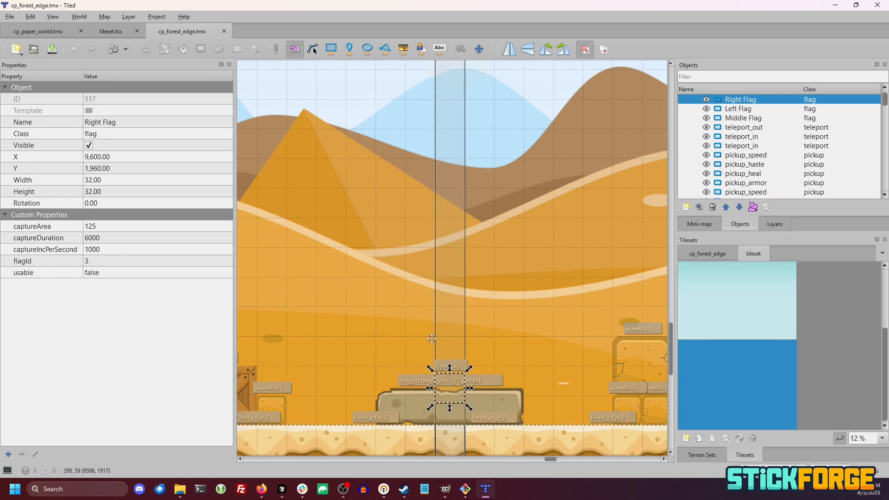
click(36, 32)
click(177, 28)
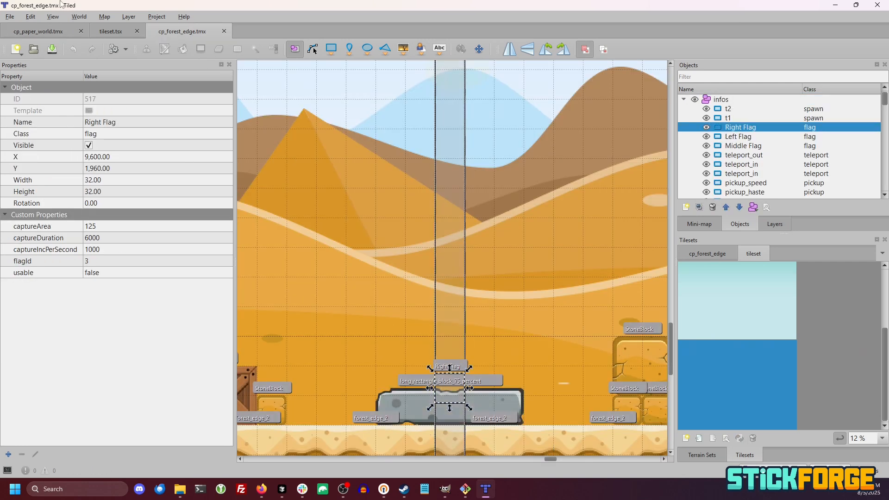
Paste the Right Flag into cp_paper_world's infos layer, place it between the two spawns just above the ground at about (459, 515), and save
click(30, 35)
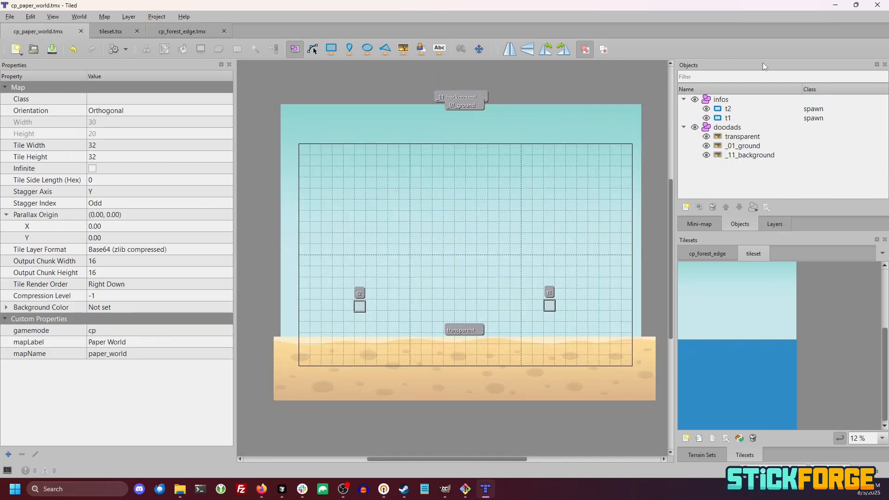
click(724, 101)
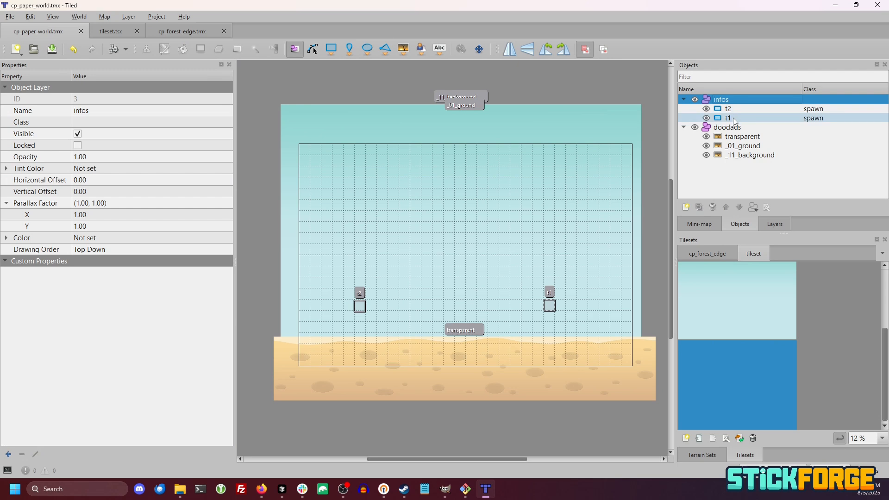
key(ctrl+v)
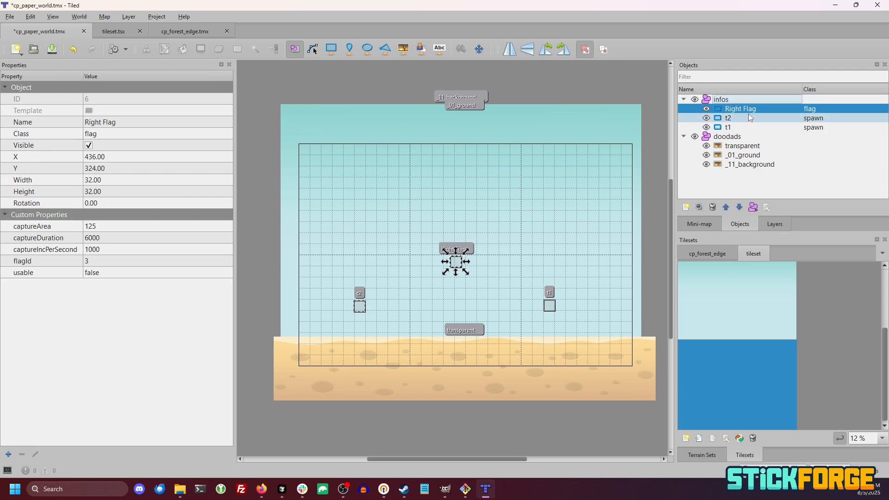
drag(456, 262, 463, 320)
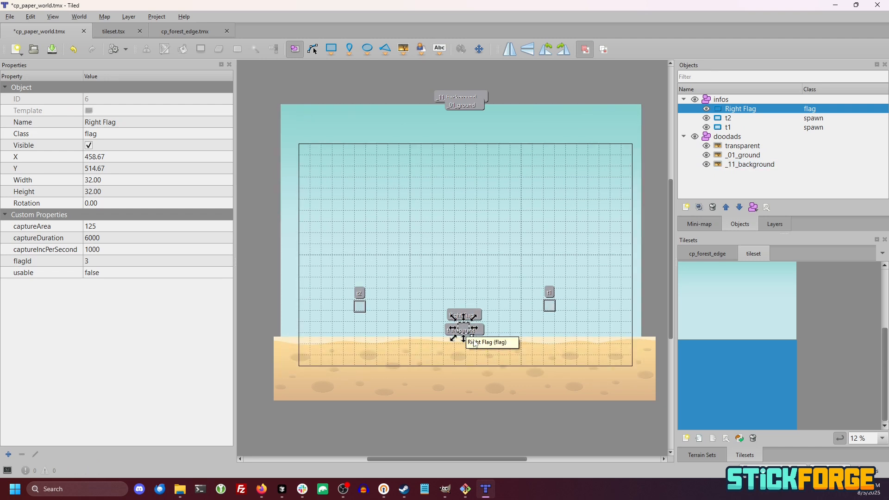
scroll(464, 331, up, 3)
scroll(472, 335, down, 2)
scroll(477, 335, down, 2)
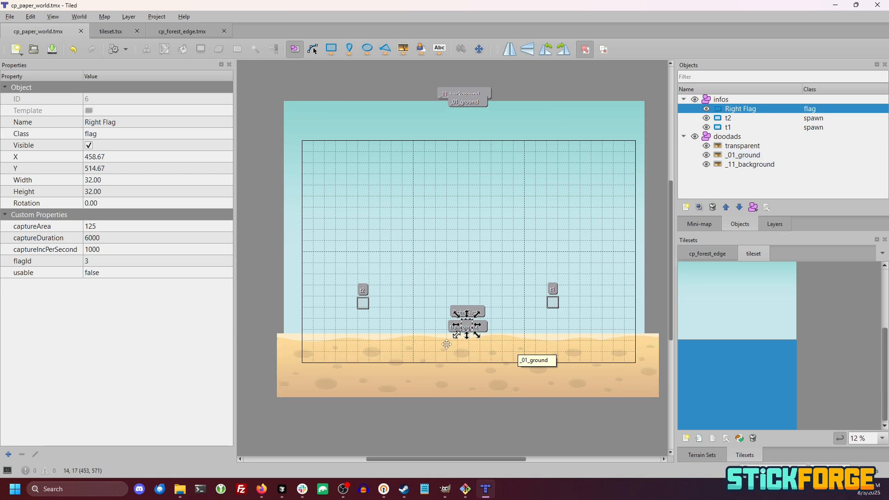
Set the Right Flag's flagId custom property to 1, save the map and deselect the flag
click(94, 262)
text(1)
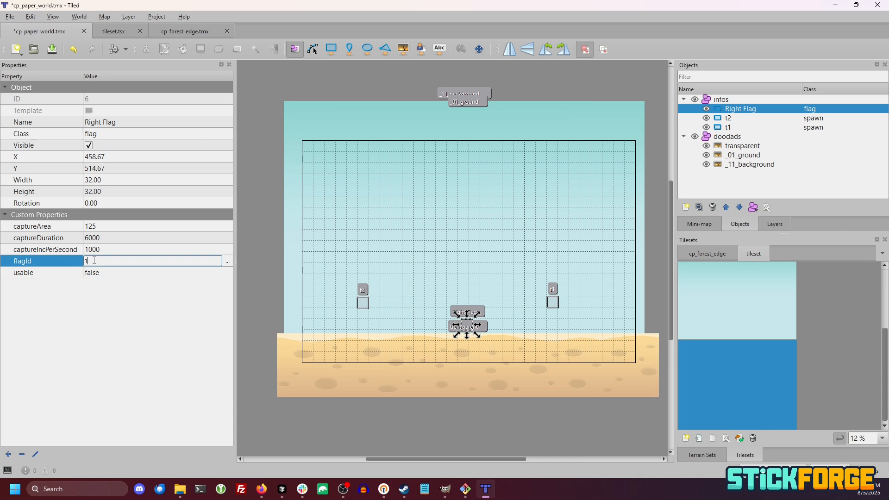
key(Return)
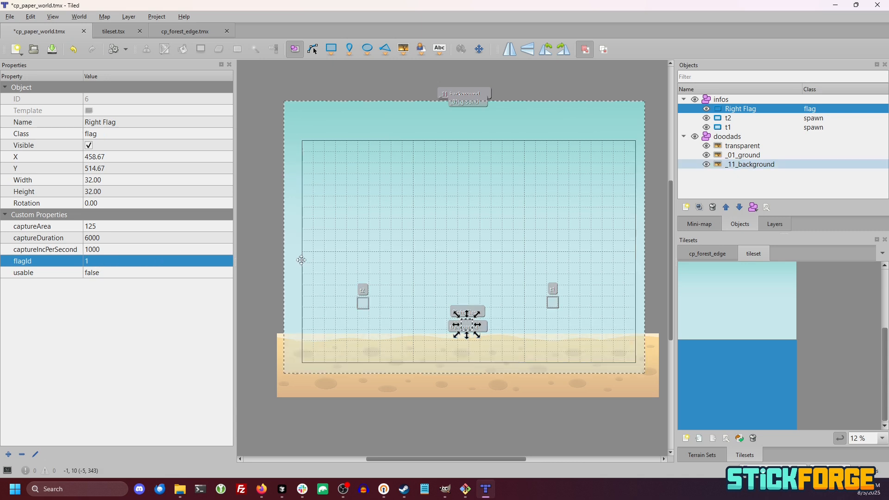
key(ctrl+s)
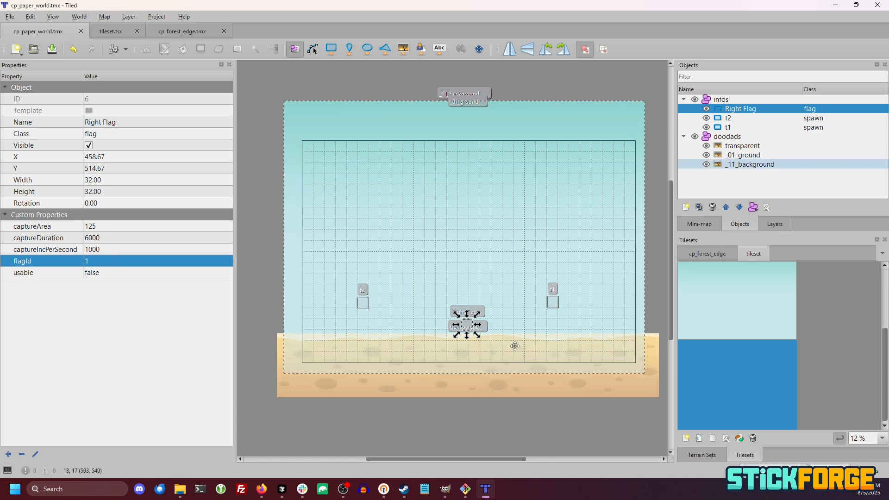
click(529, 426)
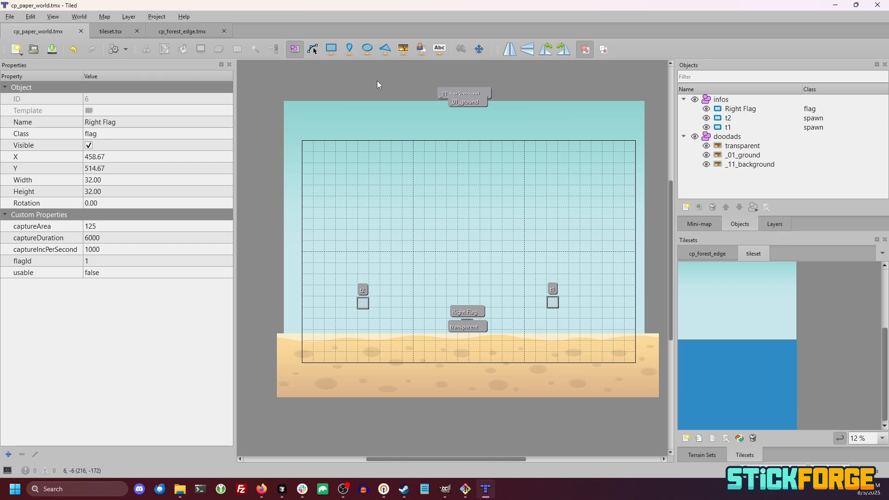
click(105, 17)
key(Escape)
click(448, 124)
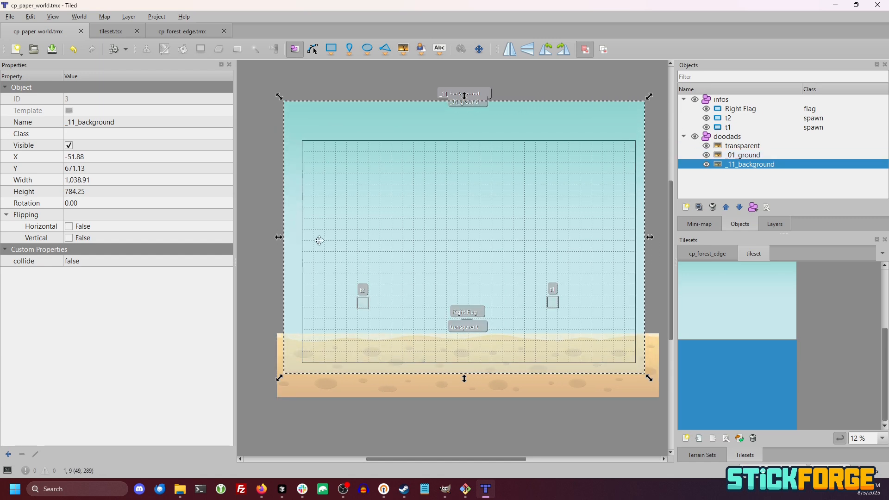
click(104, 17)
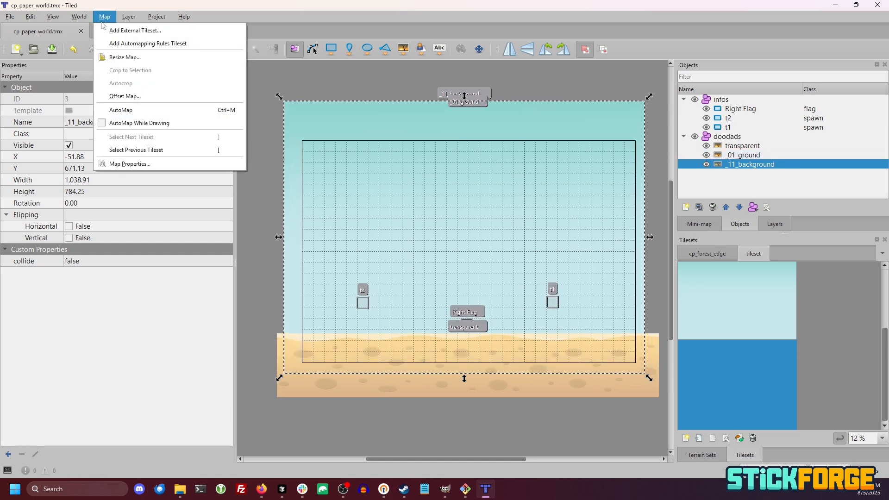
click(124, 5)
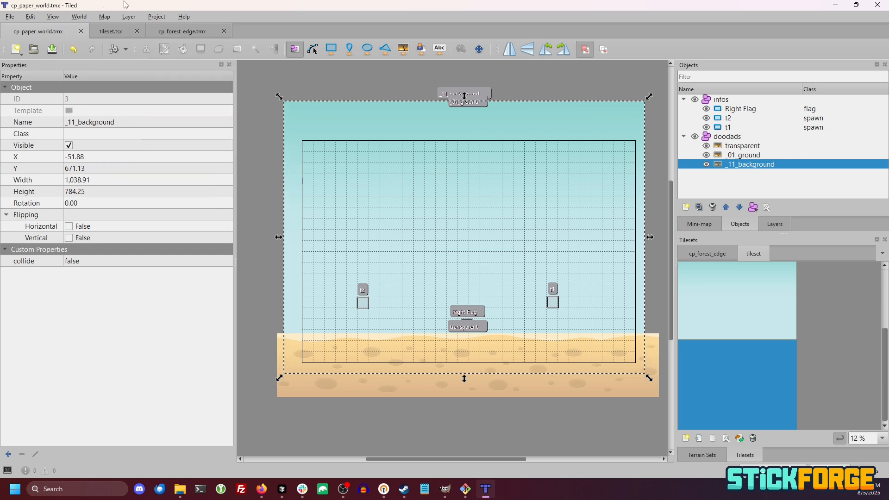
Resize the map to 60 by 30 tiles, offsetting the existing content by 14 tiles in X and 10 tiles in Y
click(105, 17)
click(121, 58)
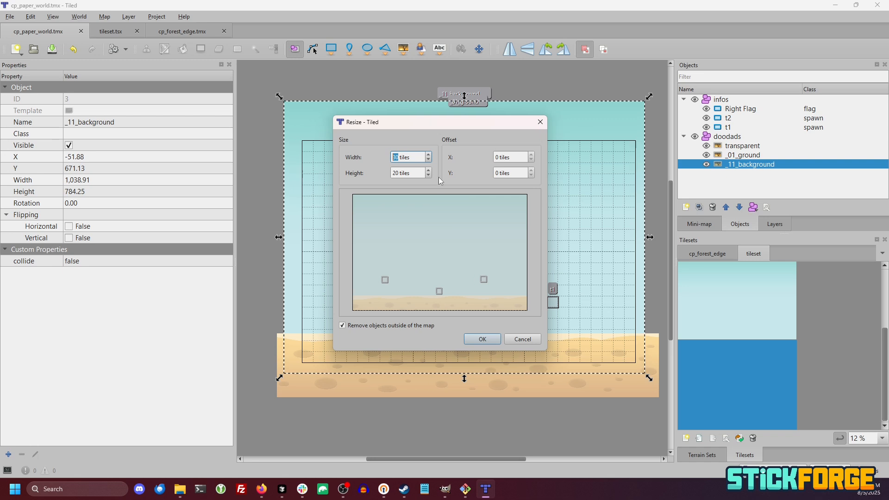
text(60)
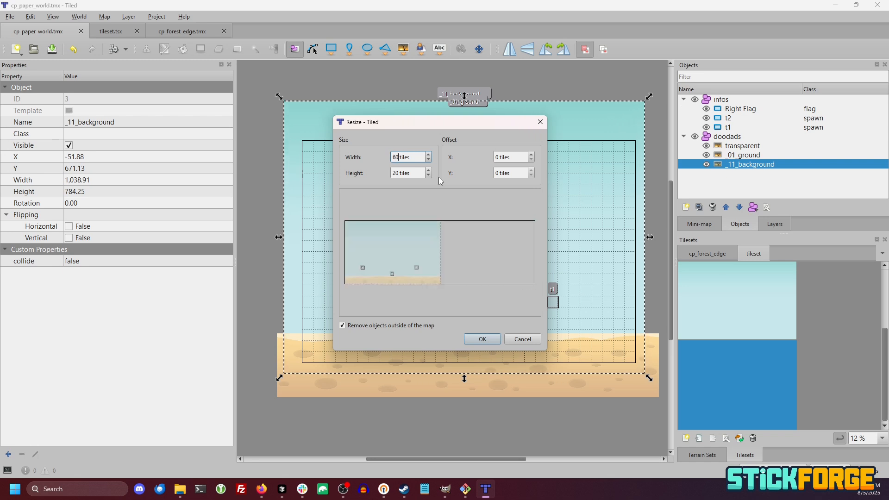
key(Tab)
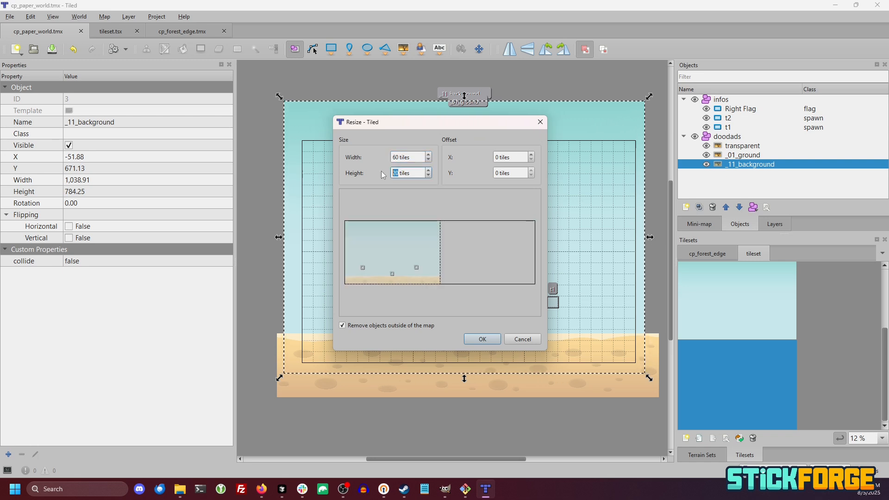
text(30)
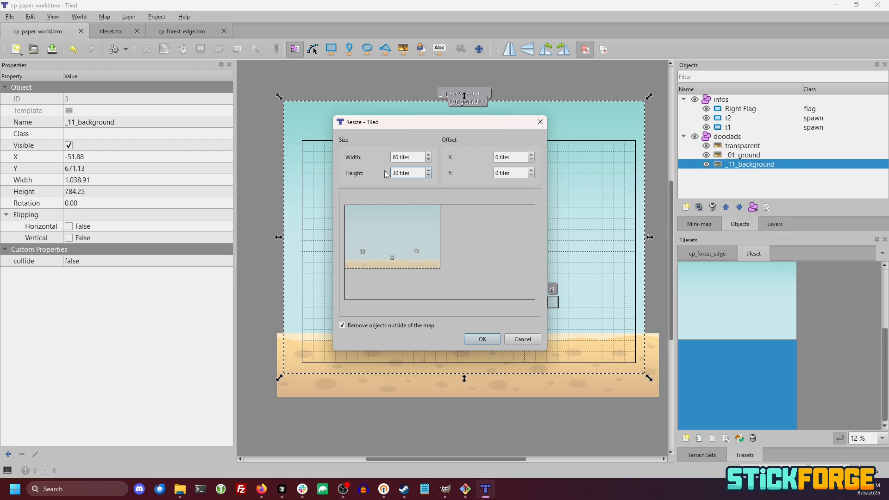
click(398, 156)
drag(422, 238, 464, 278)
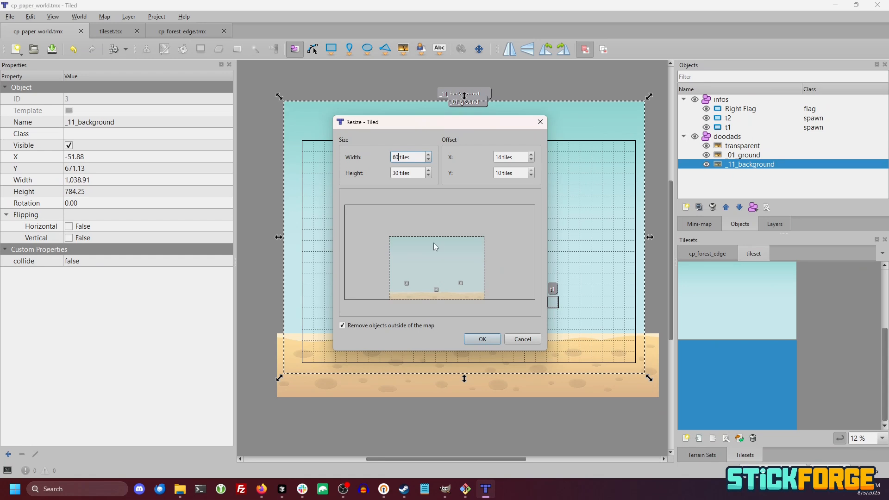
click(482, 339)
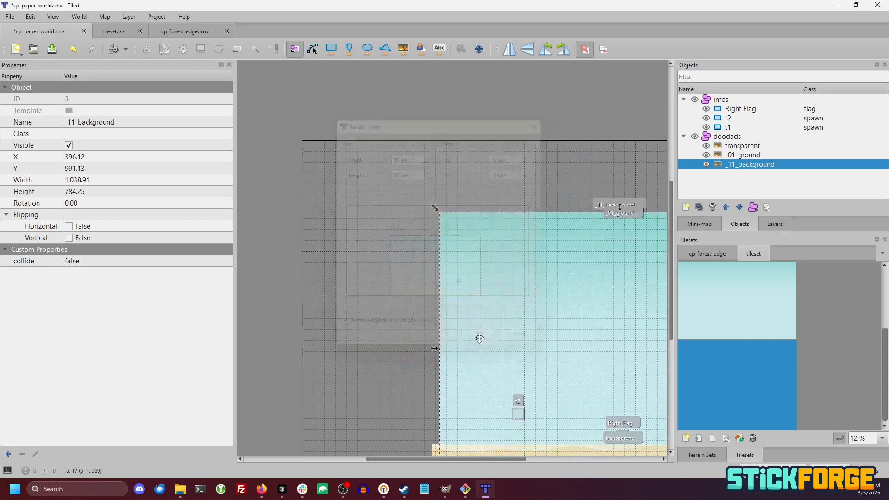
Move the _01_ground image into the lower-left corner of the enlarged map, with its lower edge on the map boundary
scroll(505, 278, up, 3)
scroll(363, 334, right, 8)
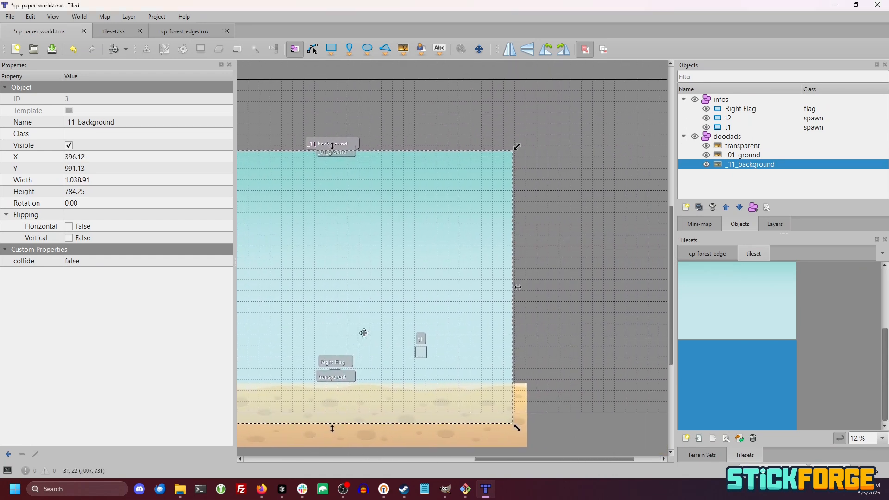
scroll(408, 254, left, 6)
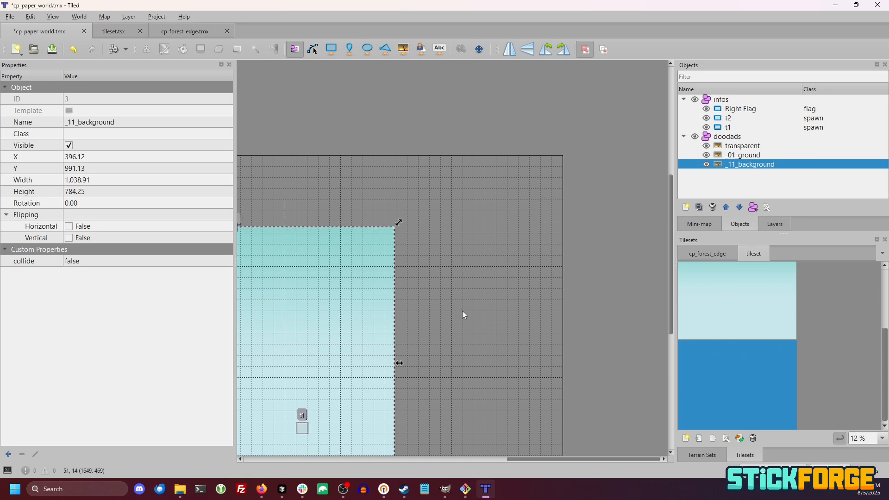
scroll(429, 319, up, 1)
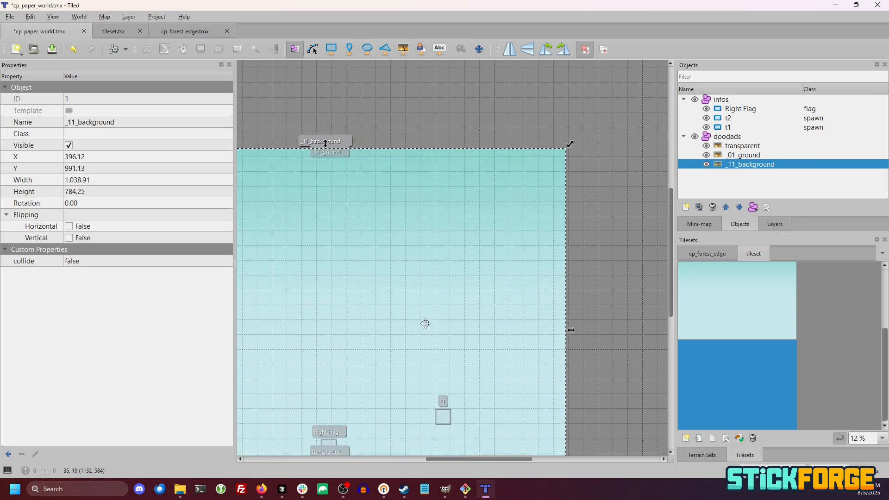
drag(459, 332, 577, 318)
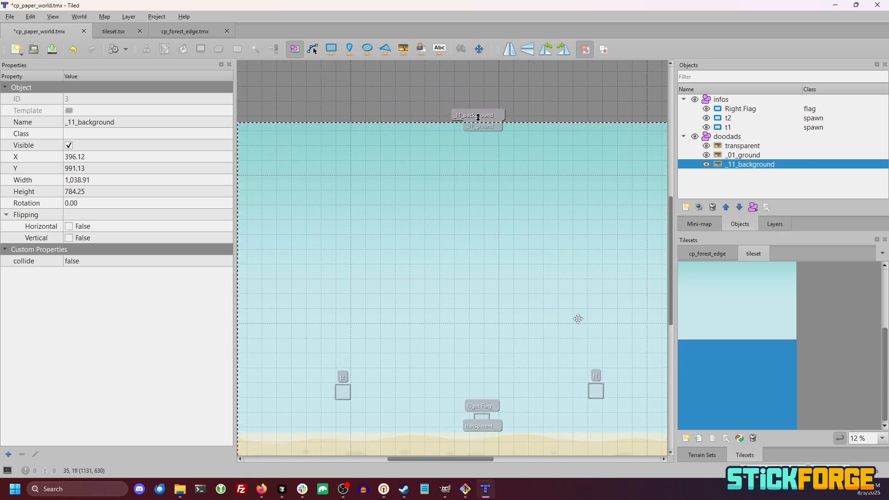
scroll(505, 389, down, 1)
scroll(495, 394, down, 1)
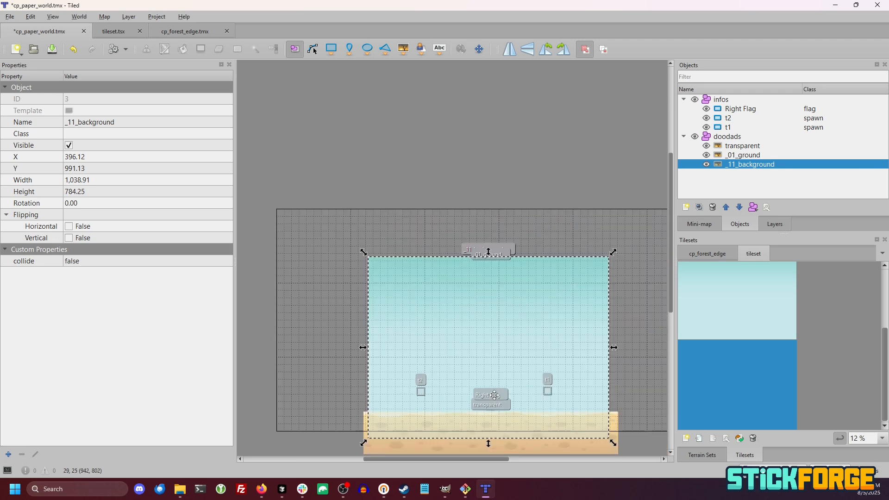
drag(638, 440, 588, 337)
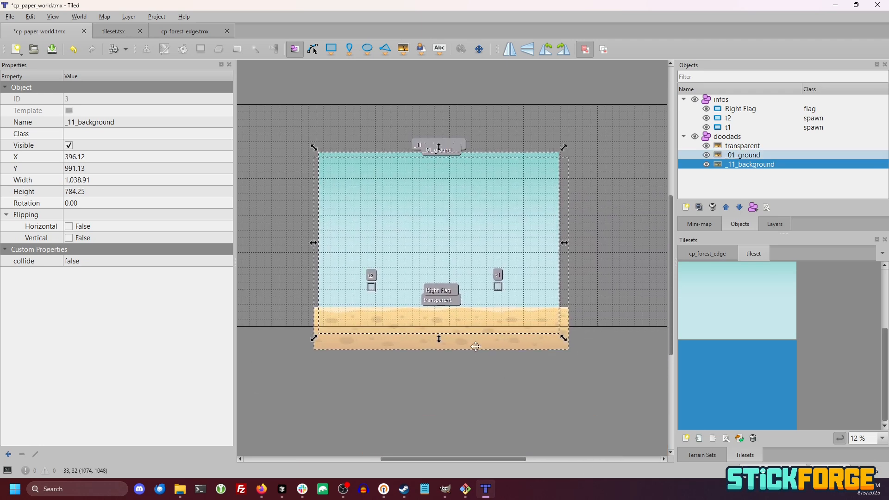
click(494, 343)
drag(493, 343, 424, 318)
drag(394, 390, 465, 397)
scroll(347, 374, up, 1)
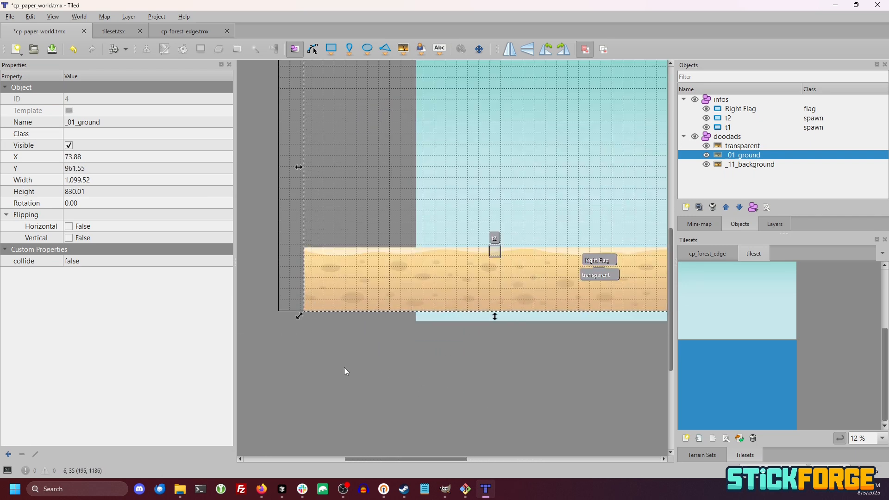
drag(353, 290, 327, 291)
Stretch the _01_ground image to about 1,930 px wide so it spans the full width of the map
drag(508, 388, 269, 432)
drag(426, 212, 875, 241)
drag(701, 243, 663, 250)
drag(617, 412, 474, 439)
drag(517, 238, 569, 238)
click(458, 424)
drag(439, 423, 647, 385)
drag(429, 376, 469, 404)
Move the _11_background image to the map's lower-left corner and stretch it to about 1,967 by 1,012 px, covering the whole map
click(380, 149)
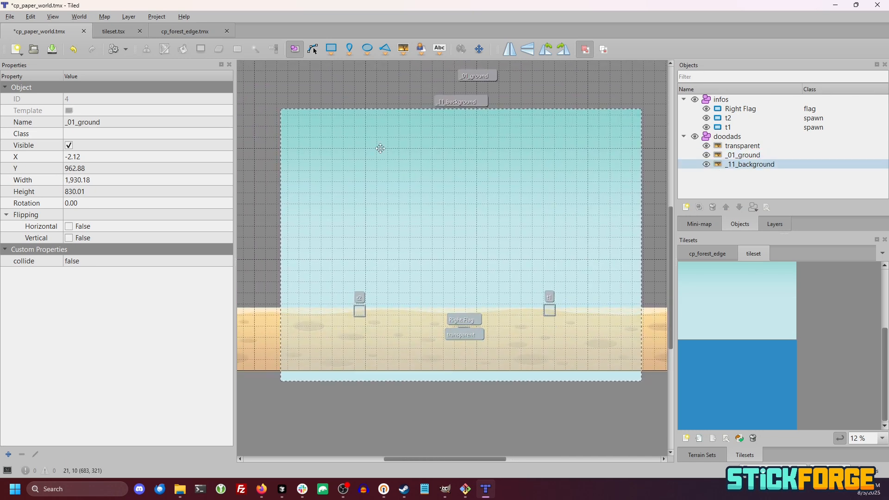
scroll(409, 400, down, 3)
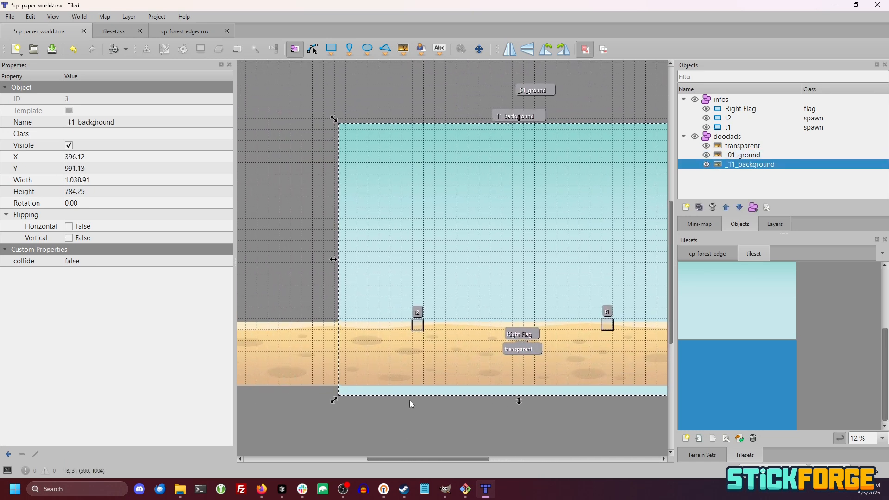
drag(419, 321, 365, 328)
drag(465, 299, 573, 275)
click(596, 422)
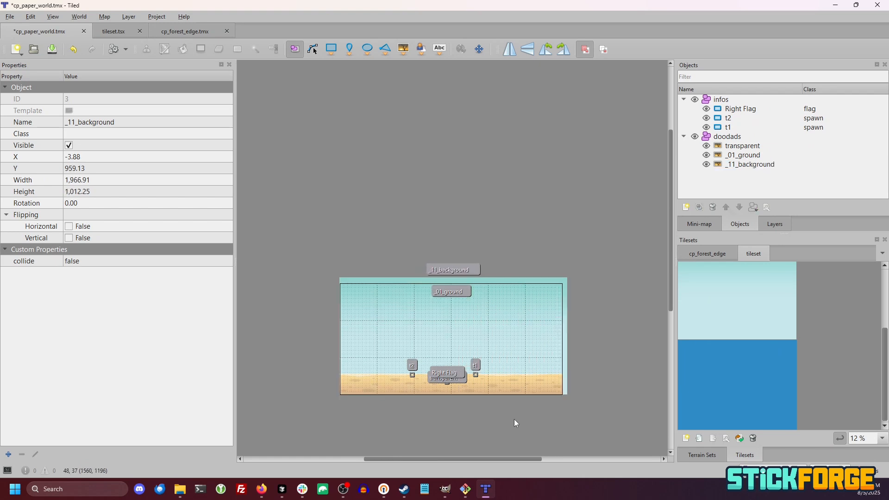
Narrow the _11_background image to about 971 px so it covers only the left half of the map
click(565, 325)
drag(576, 333, 458, 340)
ctrl+scroll(398, 401, up, 1)
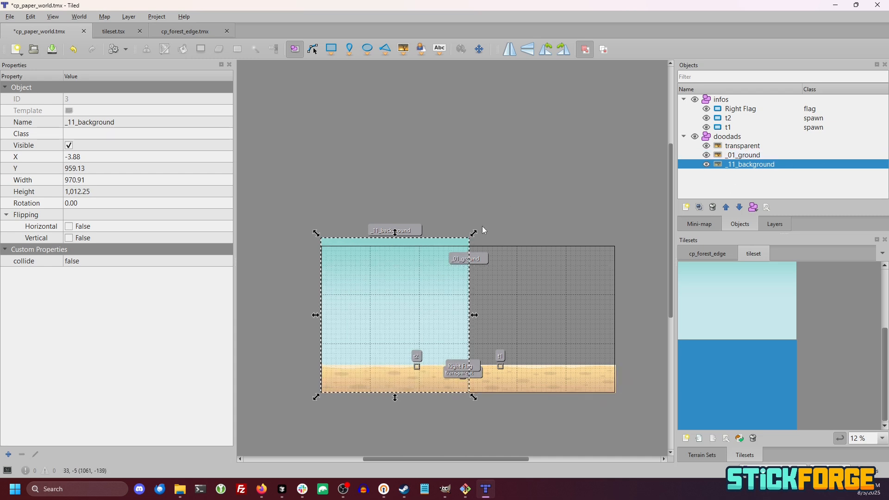
Paste a copy of the _11_background image and place it at about X 960, Y 964 to cover the map's right half
key(ctrl+v)
drag(452, 124, 542, 349)
scroll(465, 394, up, 5)
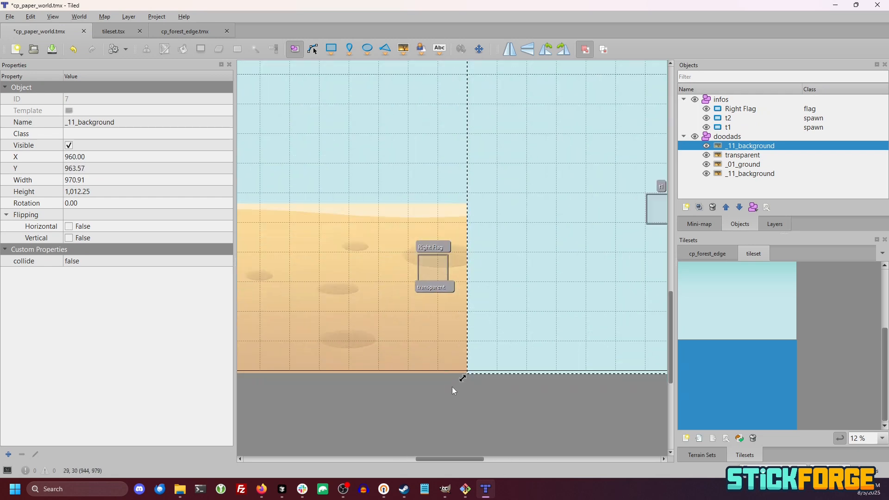
Lower the copied _11_background image one level so it lies behind _01_ground, and deselect it
scroll(530, 349, down, 5)
drag(581, 390, 472, 402)
right_click(482, 260)
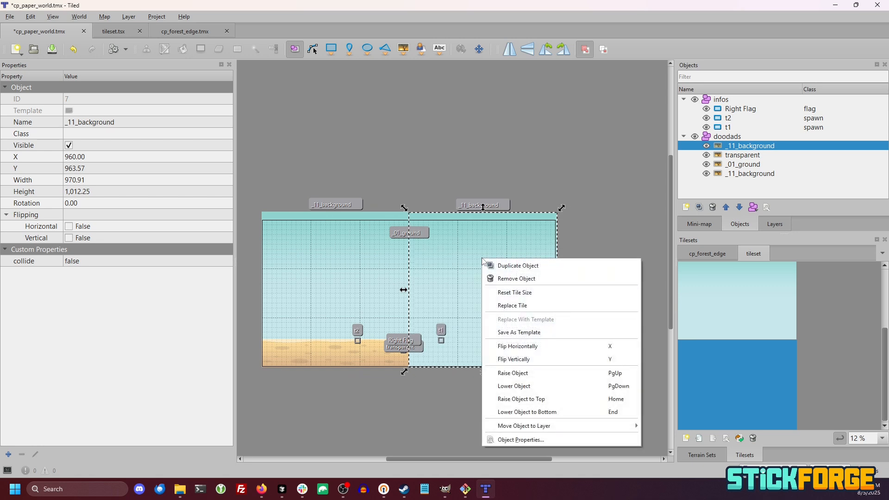
click(507, 386)
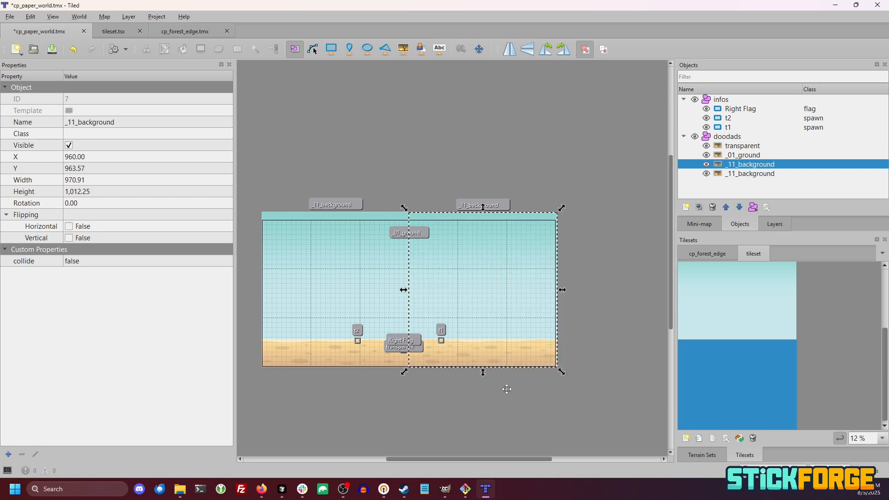
click(463, 392)
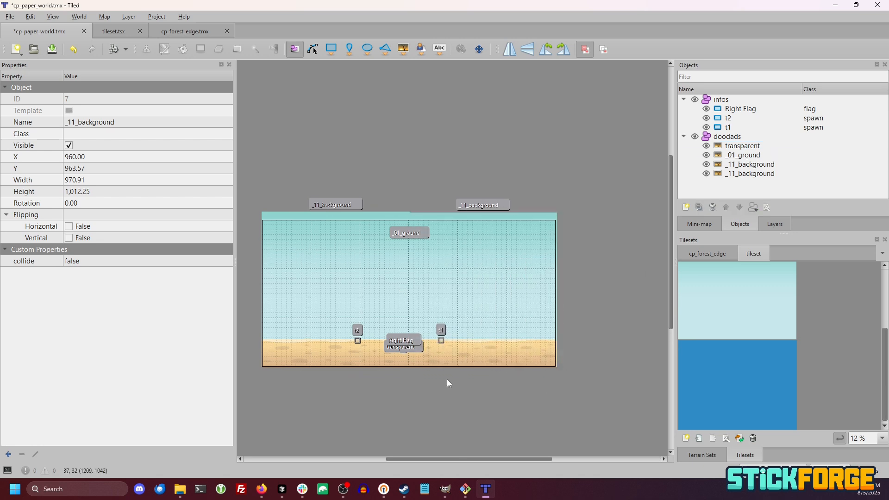
Move the t2 spawn above the ground near the map's left end, at about X 189, Y 672
scroll(408, 394, up, 3)
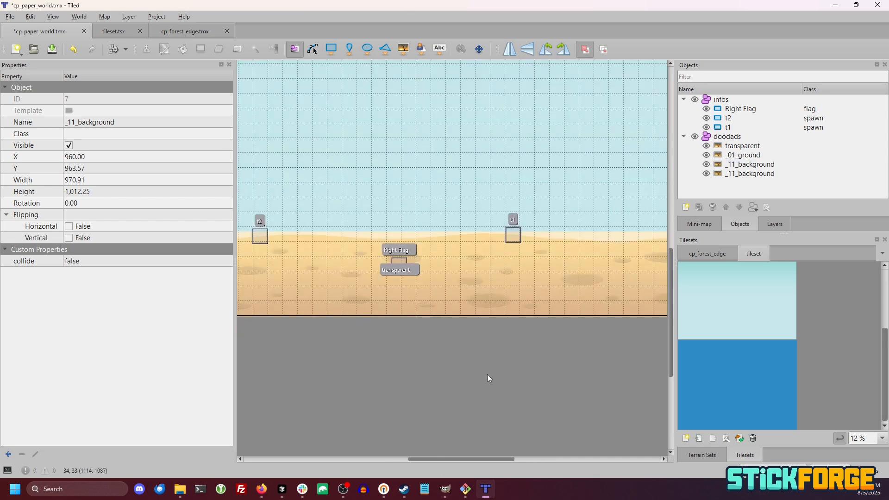
scroll(488, 381, down, 2)
scroll(379, 423, up, 2)
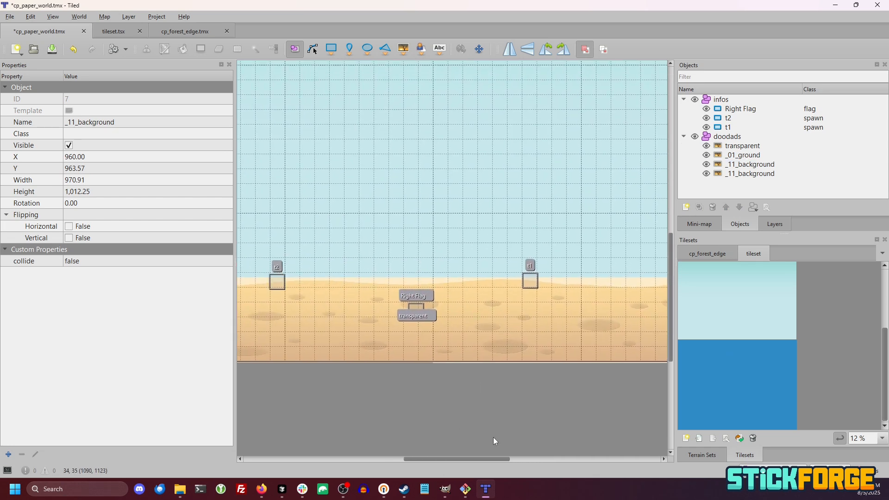
scroll(494, 439, down, 3)
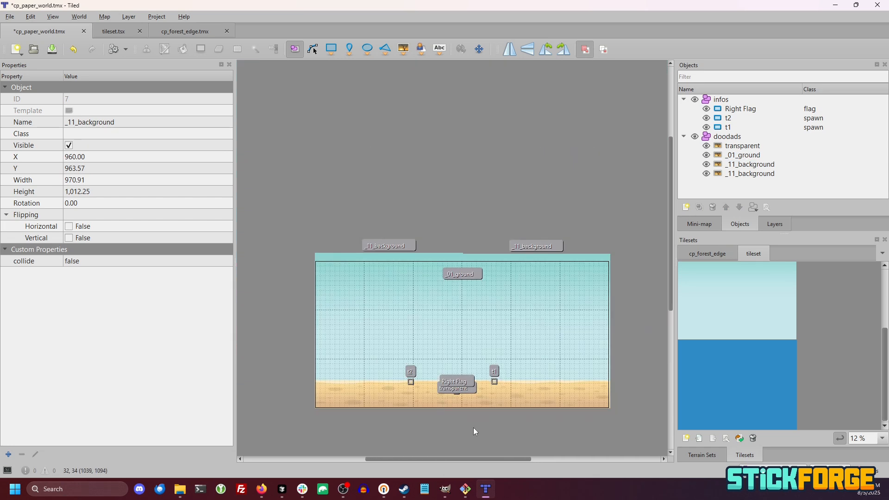
click(410, 382)
scroll(410, 382, up, 3)
drag(408, 363, 394, 314)
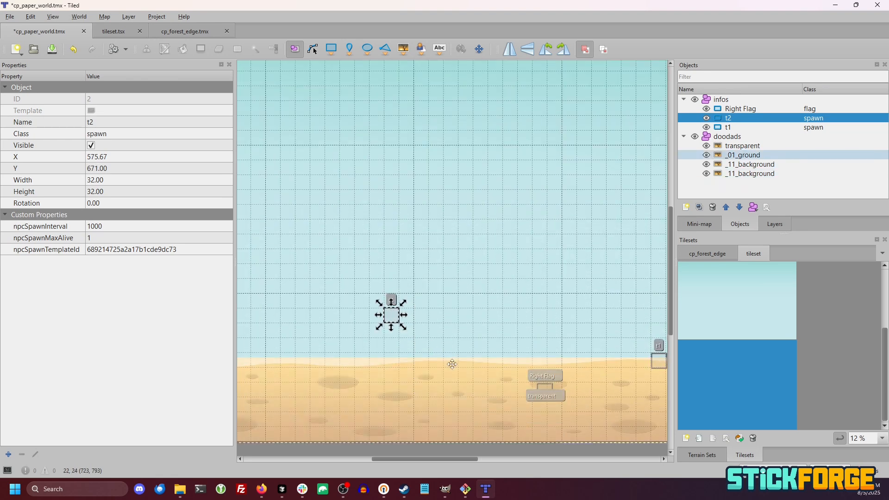
scroll(360, 377, left, 3)
drag(533, 325, 352, 324)
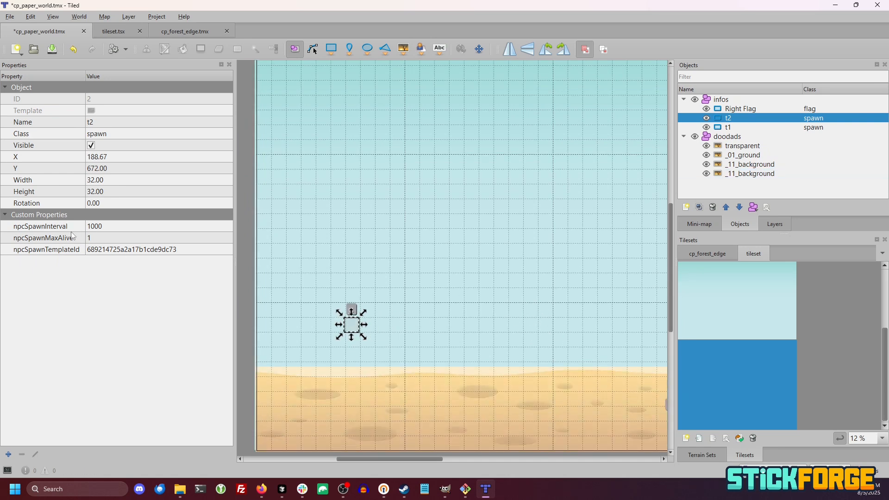
Move the t1 spawn above the ground toward the map's right end, at about X 1,440, Y 669
scroll(332, 280, right, 5)
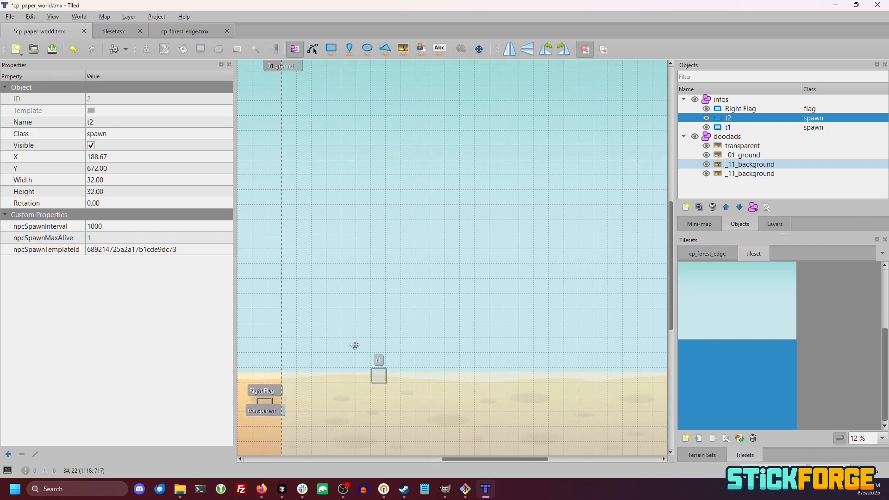
drag(383, 370, 515, 324)
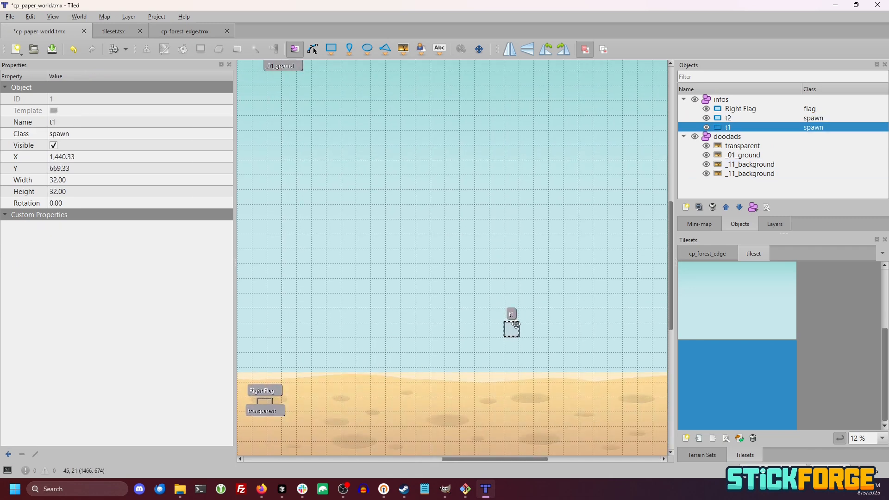
scroll(487, 352, right, 4)
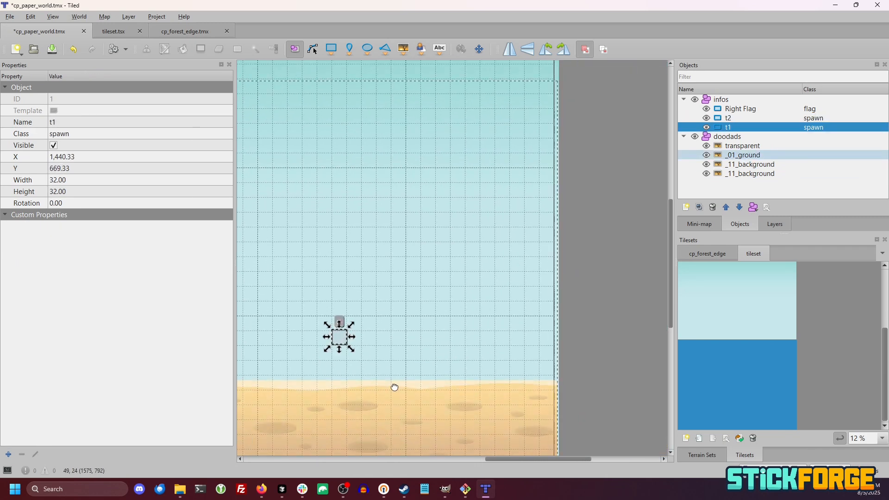
Raise the Right Flag above the ground near the middle of the map, at about X 896, Y 737
drag(394, 386, 591, 318)
click(291, 337)
drag(291, 337, 287, 299)
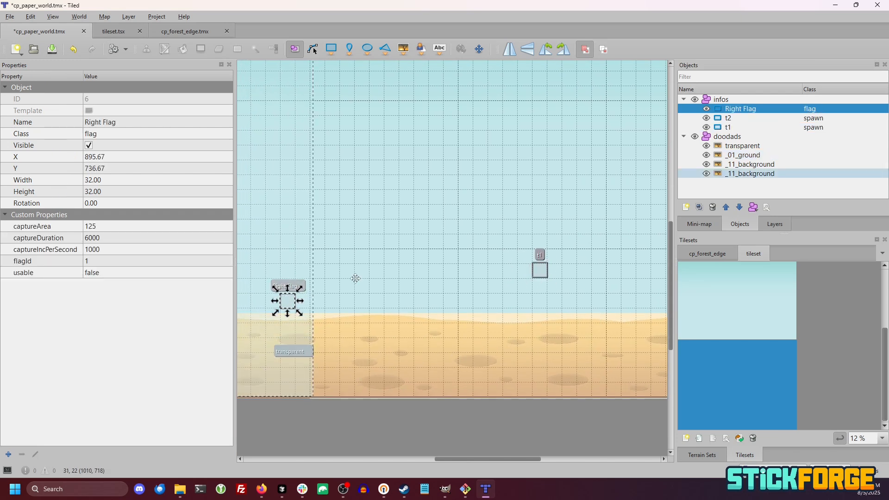
Resize the transparent image to about 1,564 by 183 px, fitting the ground's height and reaching past the map's right edge
double_click(775, 146)
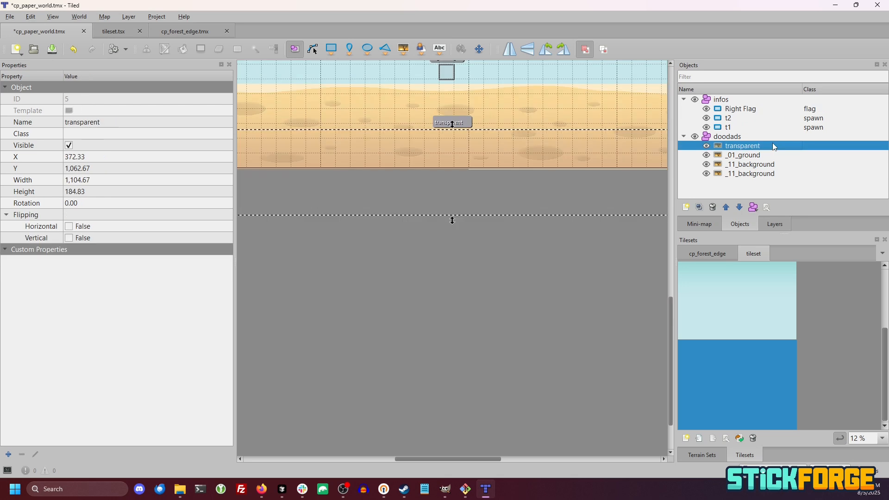
scroll(542, 295, down, 4)
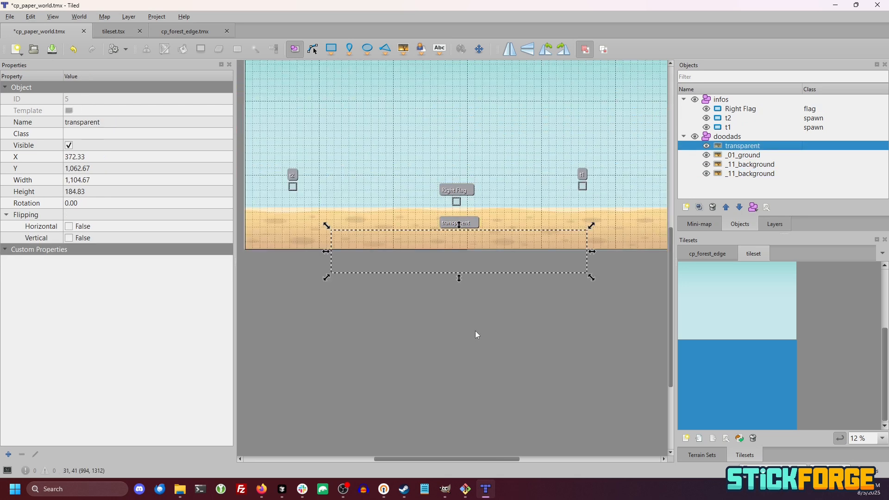
drag(464, 343, 532, 329)
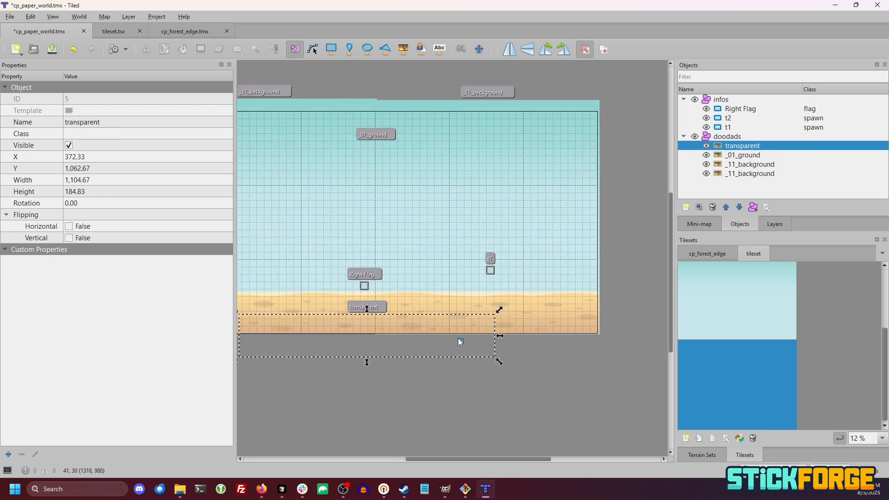
double_click(756, 148)
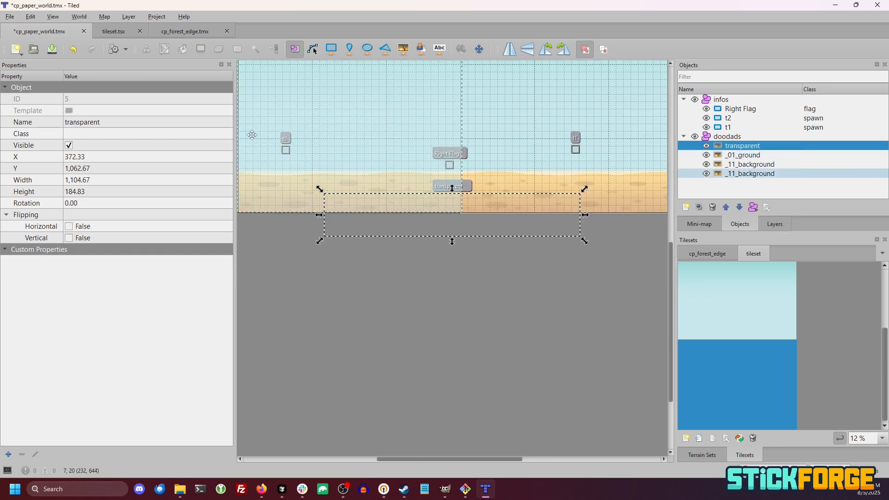
drag(513, 235, 414, 294)
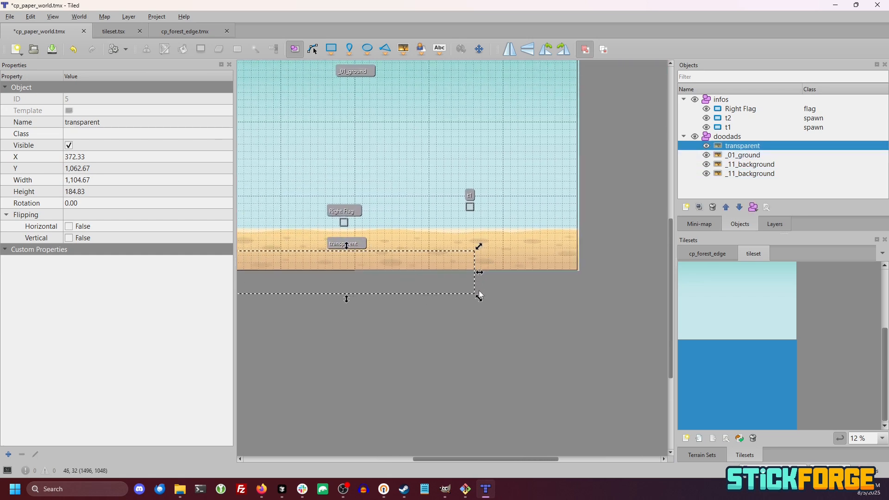
drag(479, 295, 569, 235)
scroll(586, 226, up, 2)
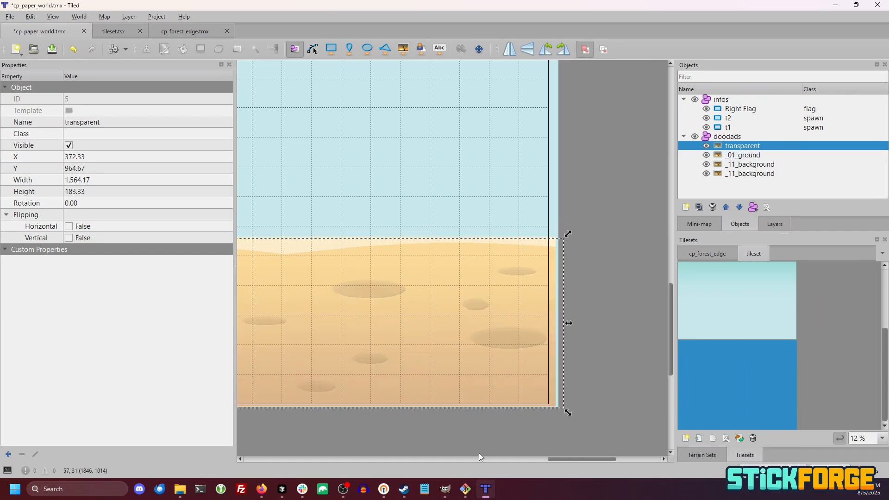
Extend the transparent image to about X -7, making it about 1,943 px wide to span the whole ground, and deselect it
scroll(333, 417, left, 10)
scroll(446, 401, left, 10)
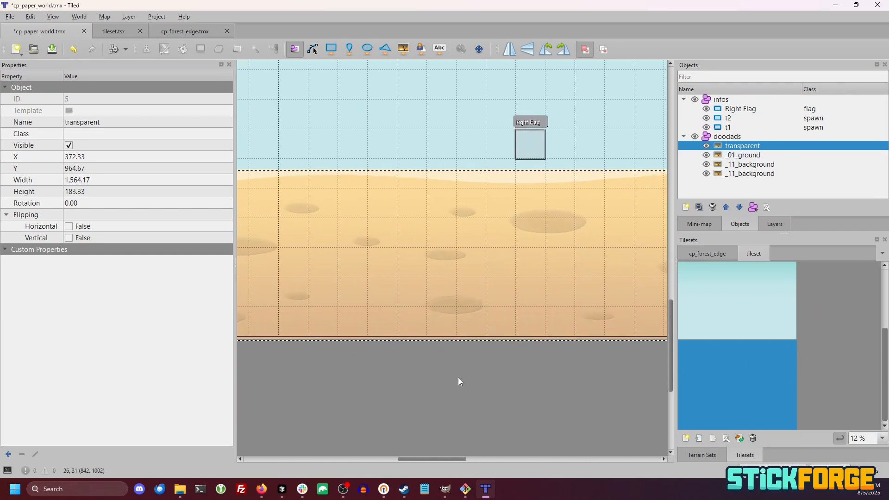
drag(529, 306, 325, 320)
scroll(288, 400, left, 5)
drag(558, 321, 411, 321)
click(368, 312)
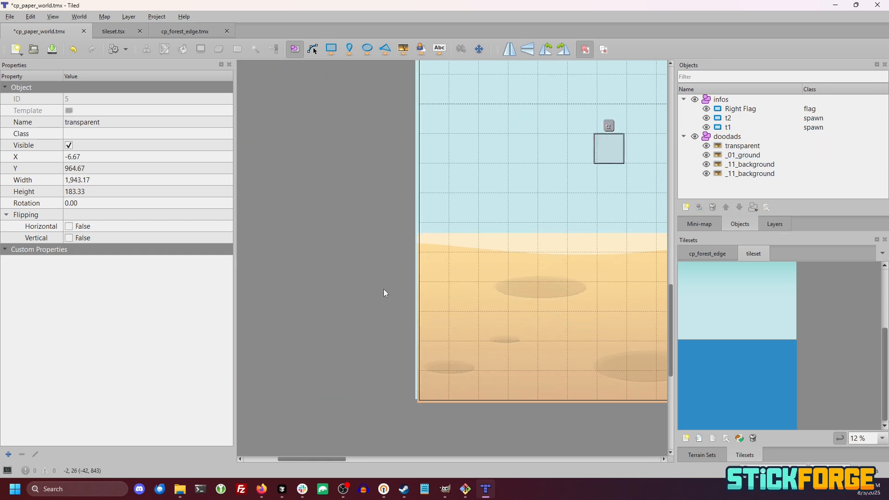
Examine how the background and ground images line up with the map's left, upper and lower boundaries
scroll(395, 348, up, 10)
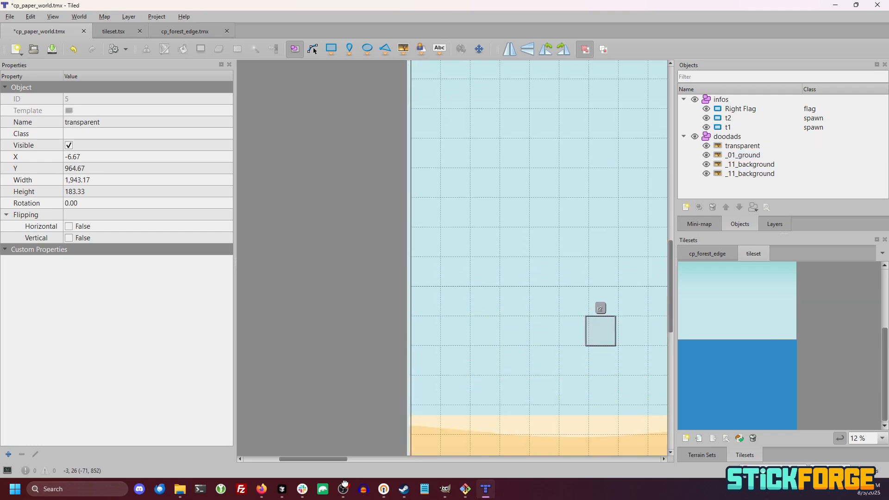
click(362, 249)
click(361, 227)
click(367, 211)
scroll(522, 315, down, 5)
click(383, 351)
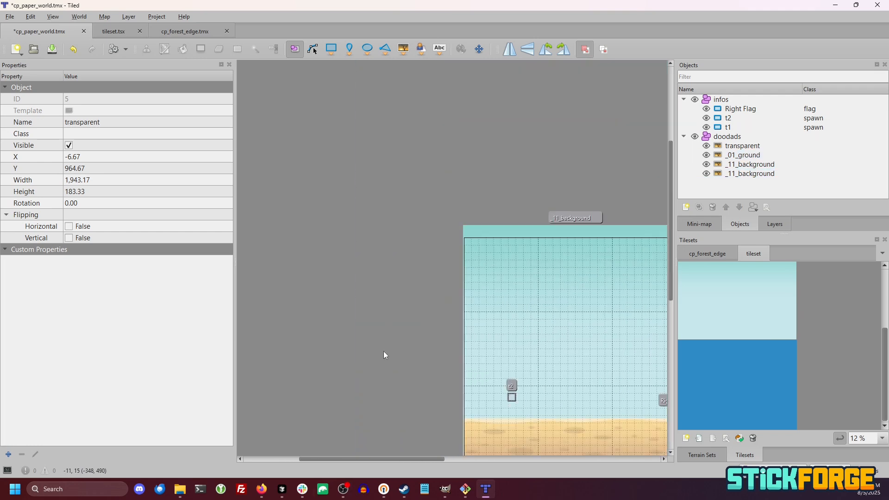
drag(383, 351, 294, 251)
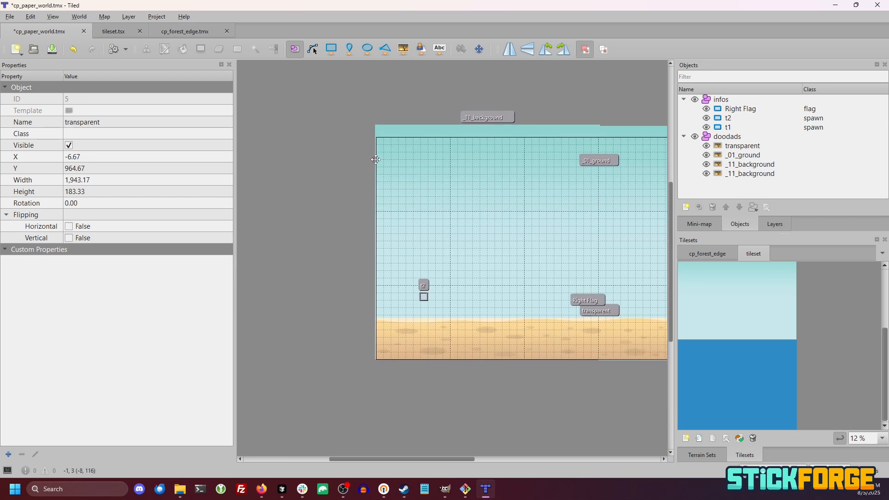
click(406, 129)
click(387, 373)
click(377, 344)
click(372, 203)
Switch to the cp_forest_edge map and examine how its scenery extends beyond the map boundary
click(181, 31)
scroll(411, 286, down, 3)
scroll(411, 286, up, 2)
scroll(337, 246, down, 1)
scroll(376, 207, up, 5)
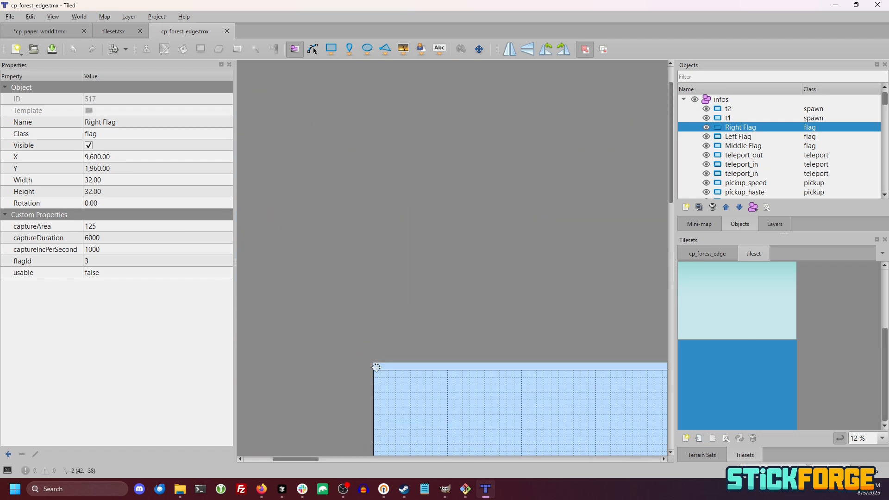
scroll(390, 372, down, 10)
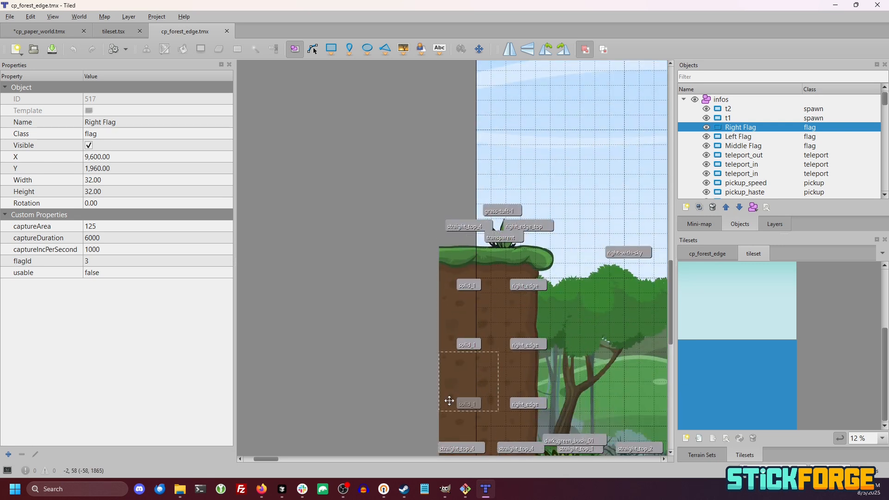
scroll(453, 403, down, 5)
scroll(566, 299, down, 2)
drag(566, 299, 343, 414)
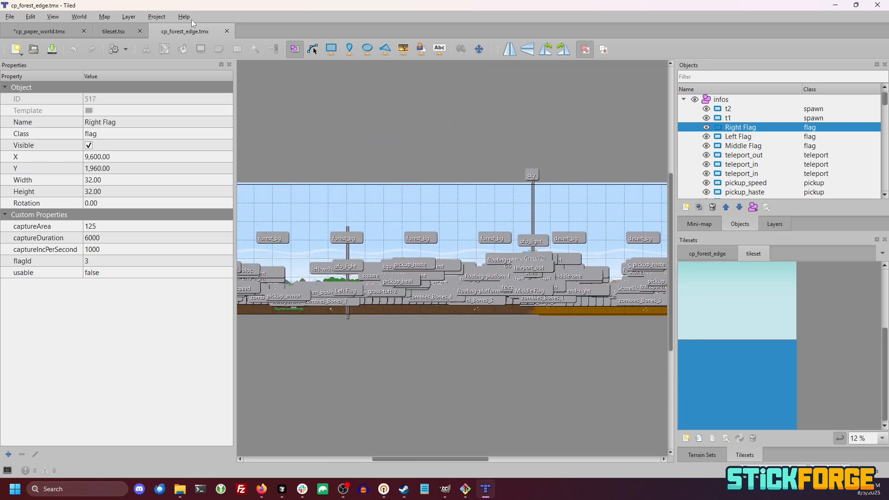
Return to the cp_paper_world map, look over the finished layout and save the map
click(40, 32)
scroll(560, 384, up, 3)
mouse_move(550, 428)
mouse_down()
mouse_move(476, 426)
mouse_move(562, 418)
mouse_up()
drag(399, 437, 418, 435)
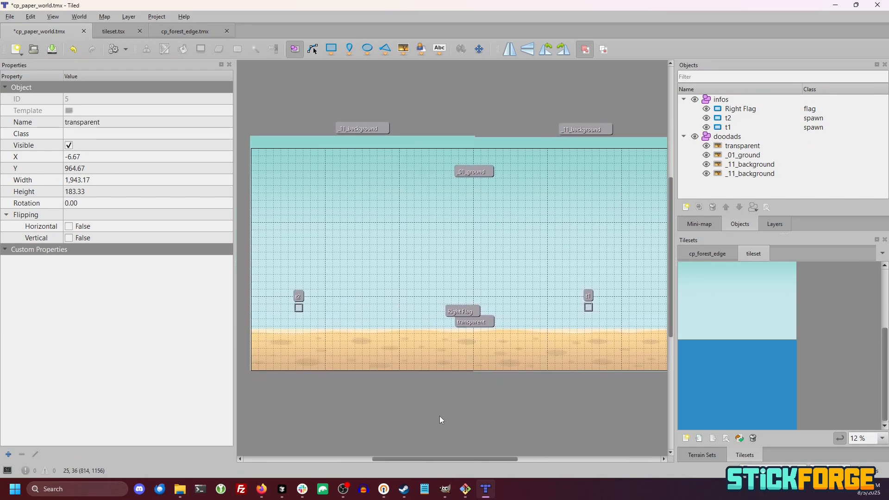
scroll(482, 392, up, 5)
scroll(416, 302, up, 3)
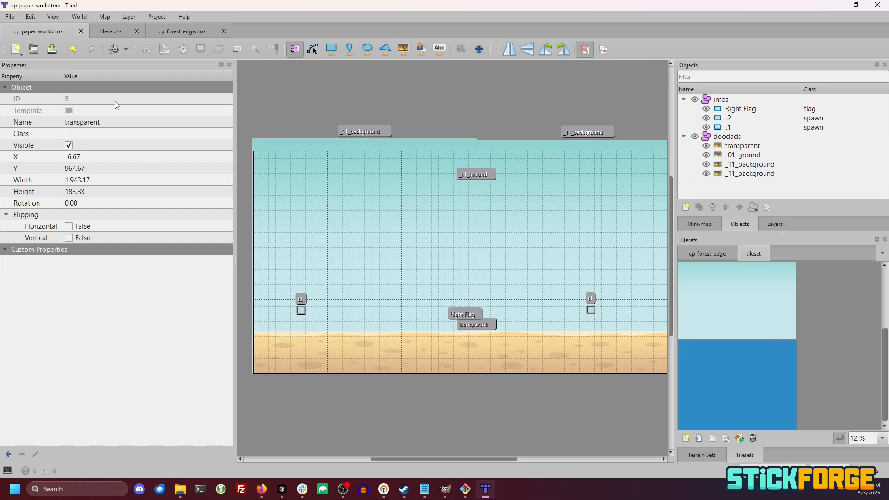
Save the map as cp_paper_world.tmx in the paper_world folder, one level above props
click(11, 17)
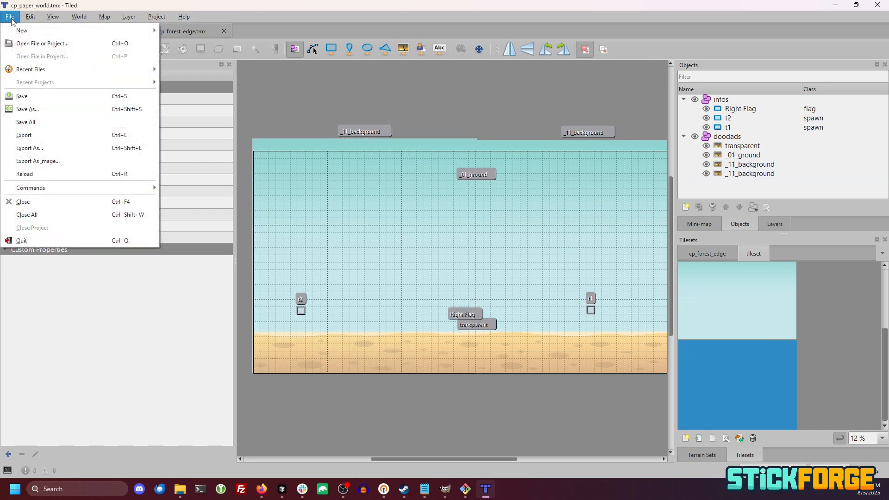
click(32, 110)
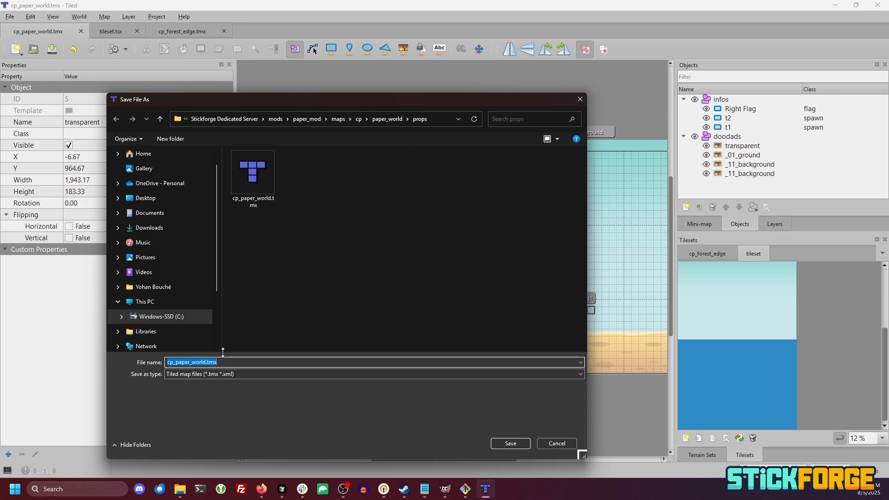
click(390, 119)
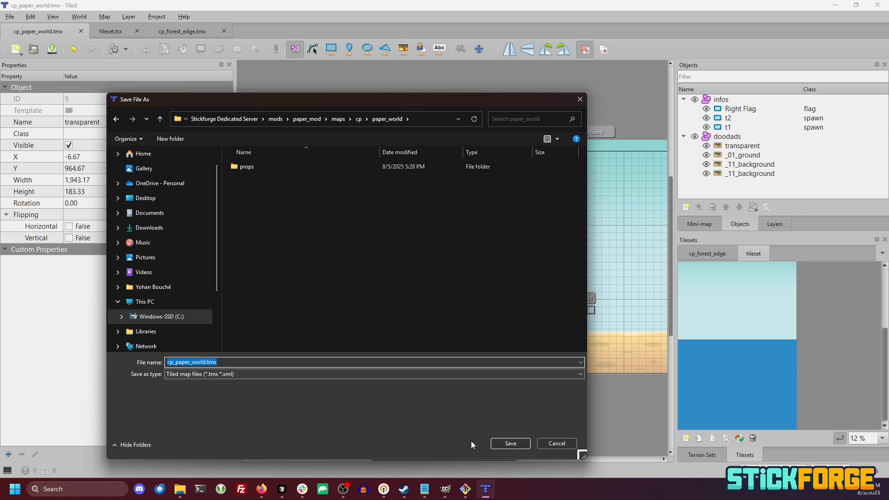
click(510, 446)
Switch to File Explorer, delete the misplaced cp_paper_world.tmx from the props folder and check the paper_world and props folder contents
mouse_move(185, 490)
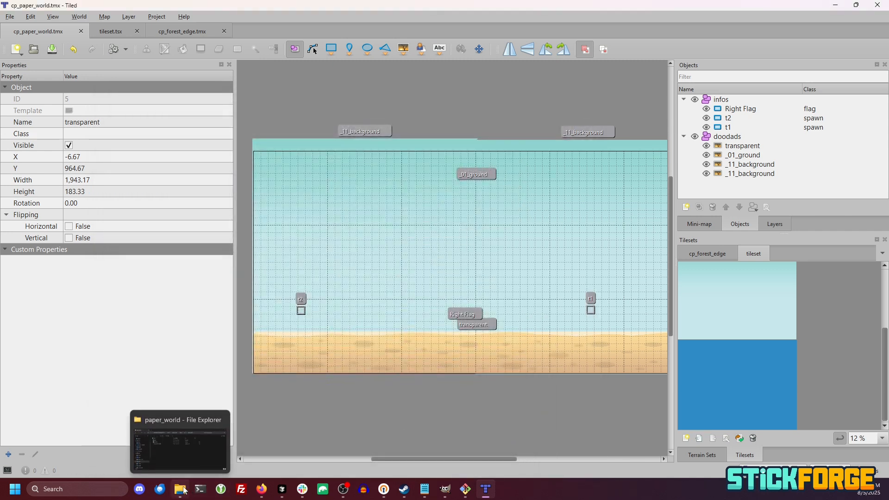
click(185, 465)
click(440, 251)
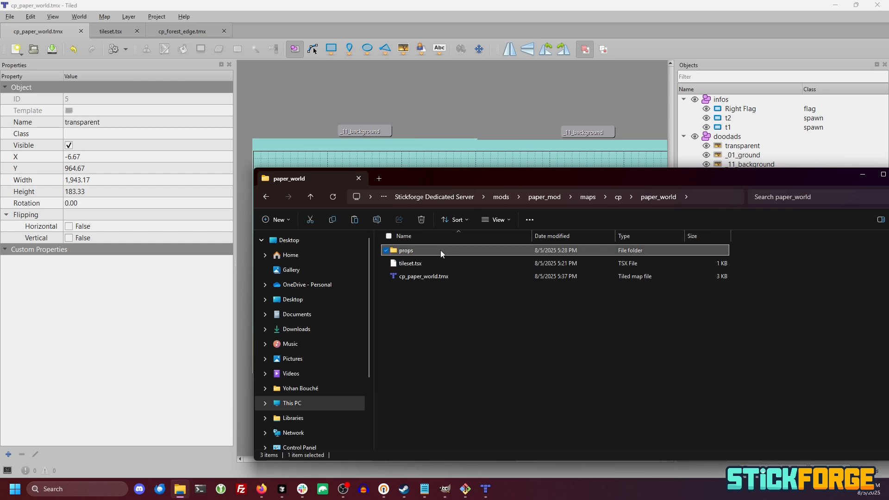
double_click(440, 251)
click(636, 302)
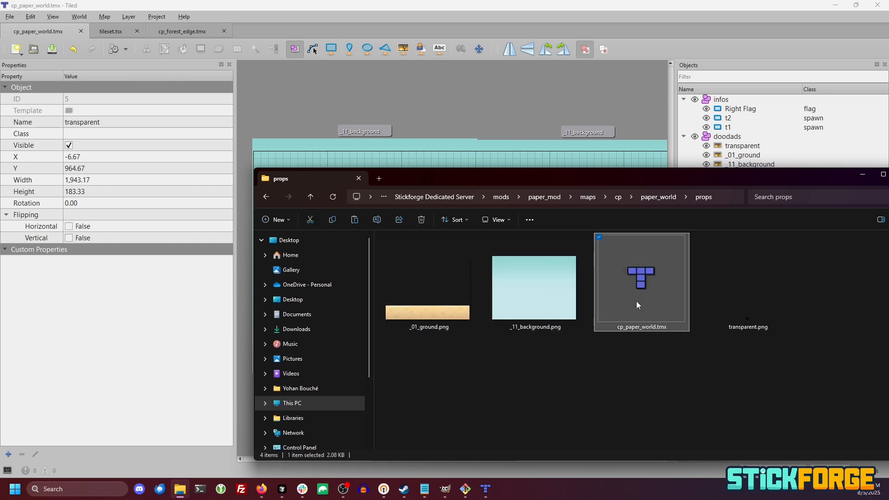
key(Delete)
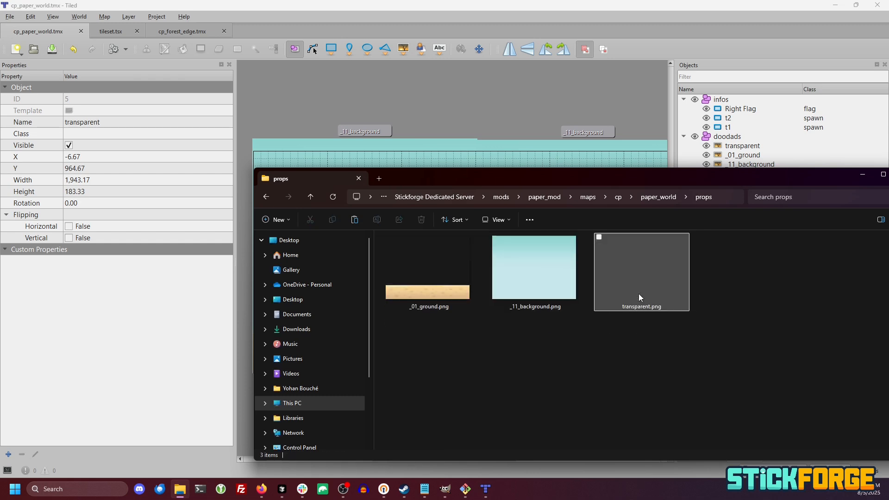
click(655, 197)
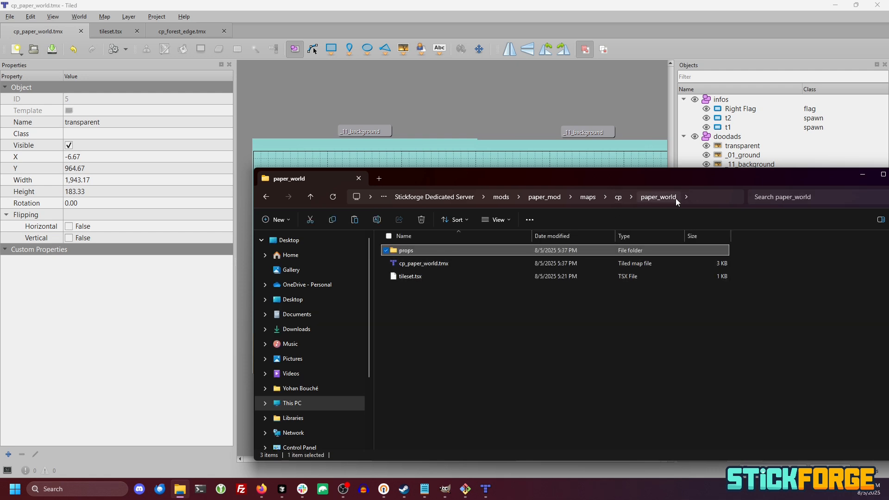
double_click(412, 254)
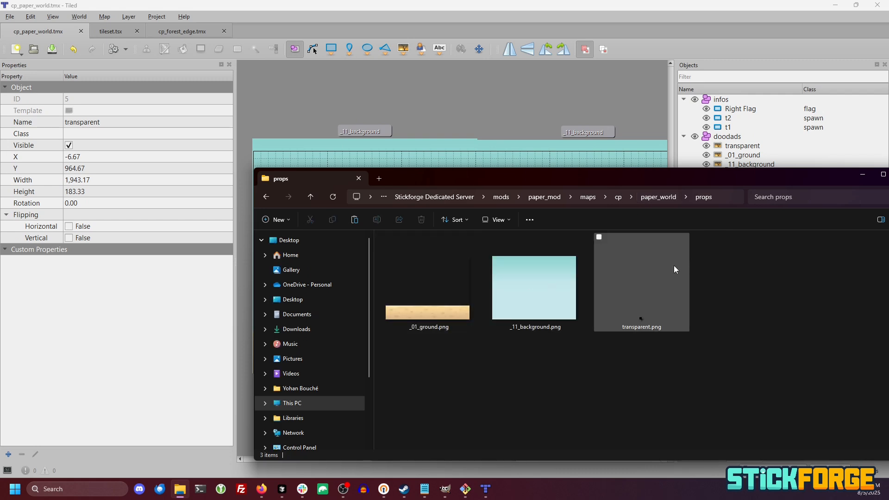
mouse_move(664, 273)
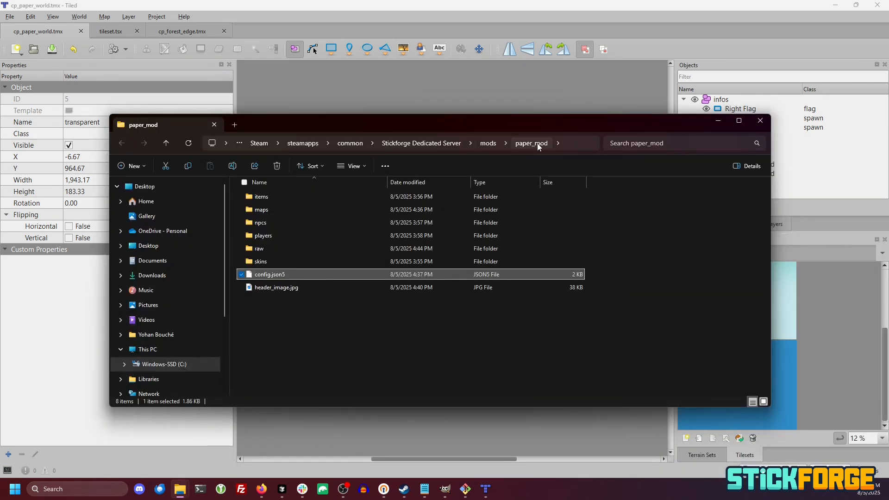
Rename the paper_mod folder inside mods to bob_paper_mod, closing the program that is using its files
click(487, 144)
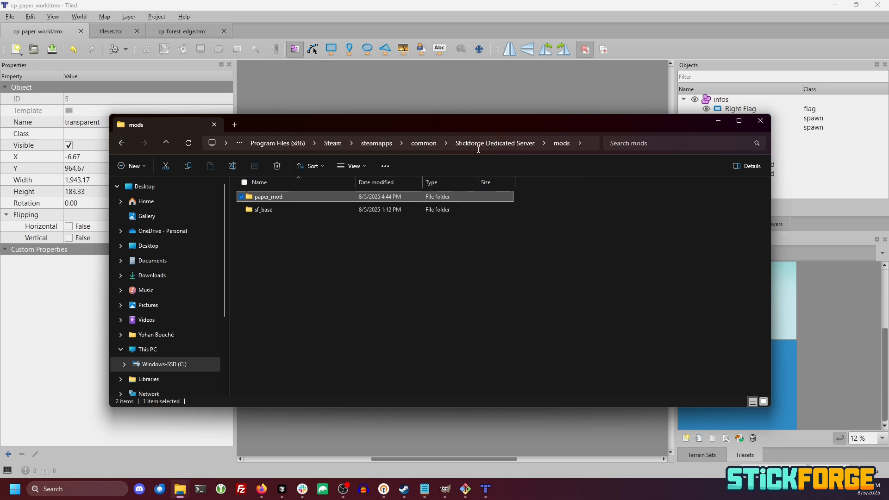
click(265, 198)
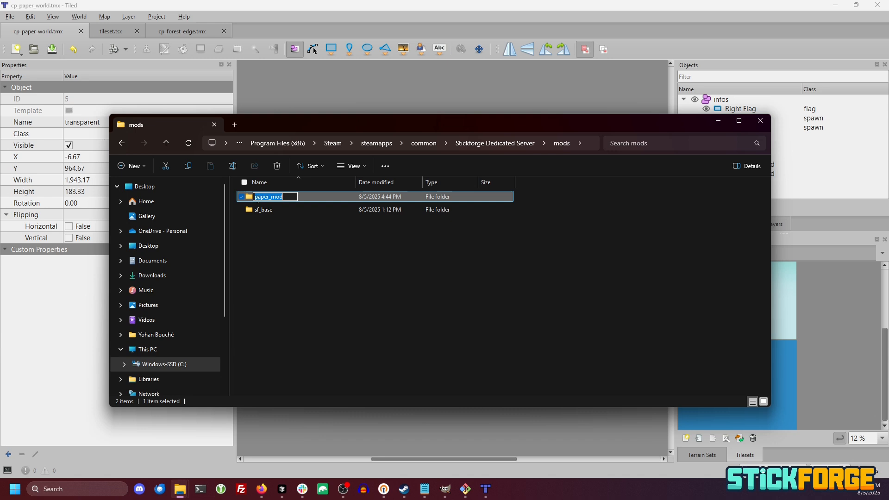
text(bob_)
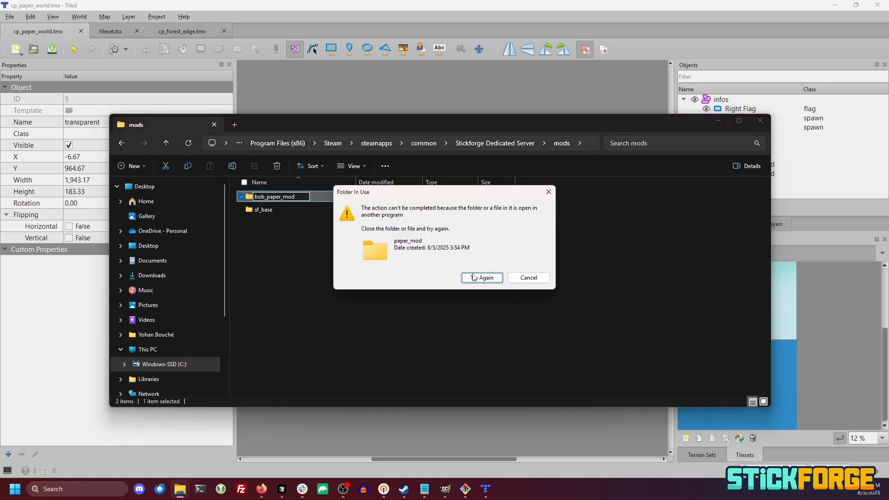
click(881, 4)
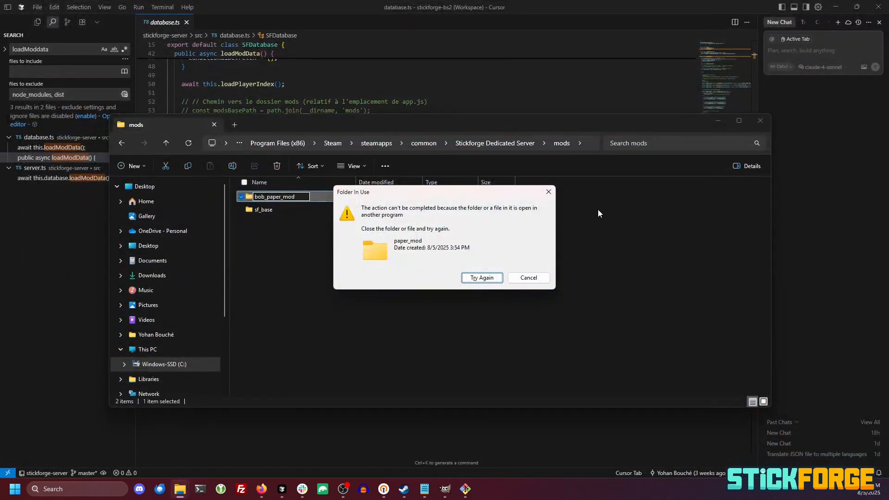
click(481, 278)
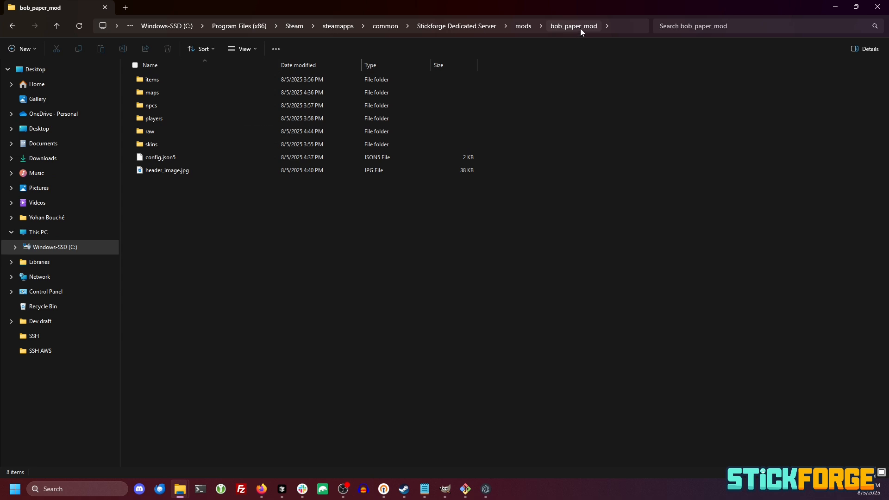
Create a folder named data inside the players folder of bob_paper_mod
double_click(154, 118)
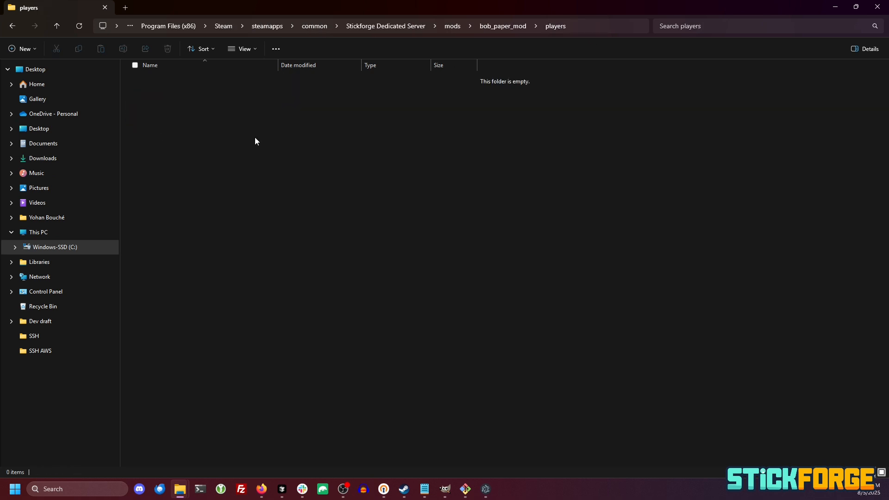
right_click(255, 137)
click(20, 48)
scroll(37, 74, up, 1)
click(37, 71)
text(data)
key(Return)
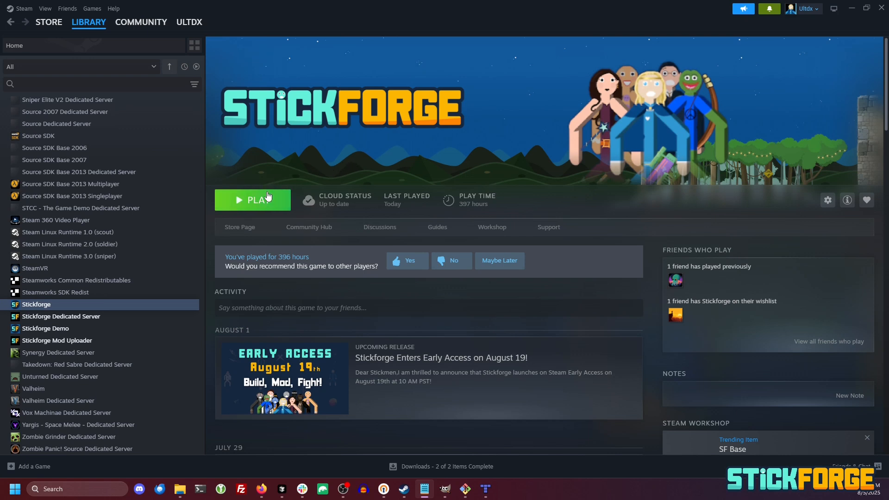
Launch Stickforge Dedicated Server from the Steam library and set its server mode to dev in the console
click(87, 318)
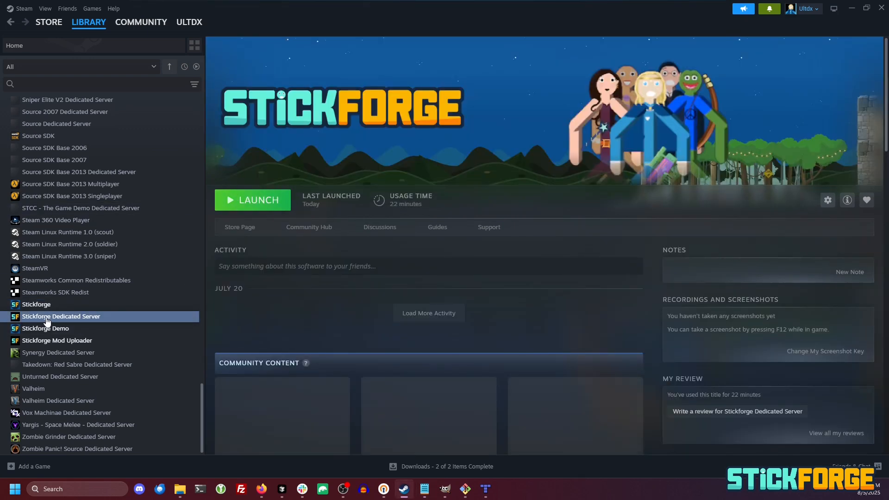
click(265, 209)
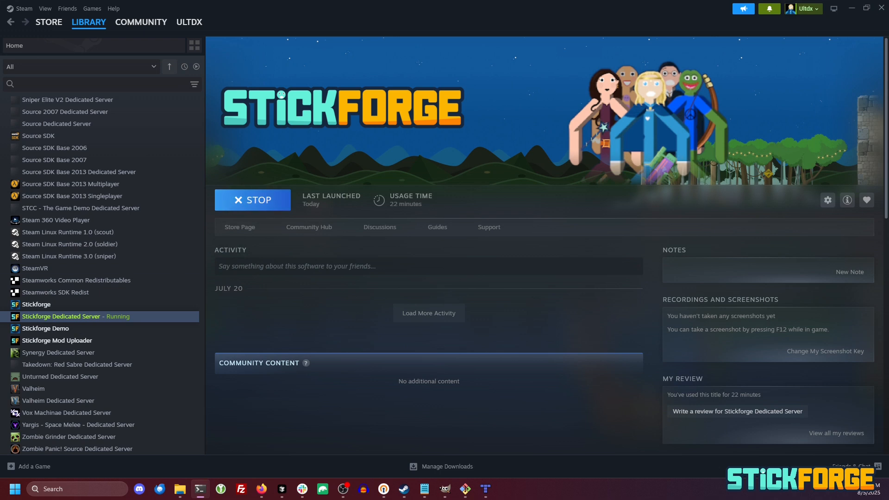
drag(432, 141, 621, 180)
drag(444, 184, 479, 169)
text(dev)
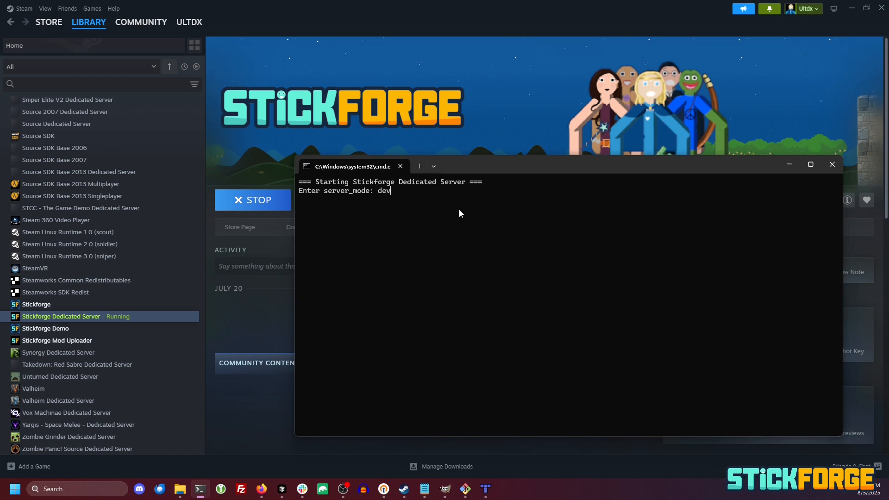
key(Return)
drag(542, 172, 519, 149)
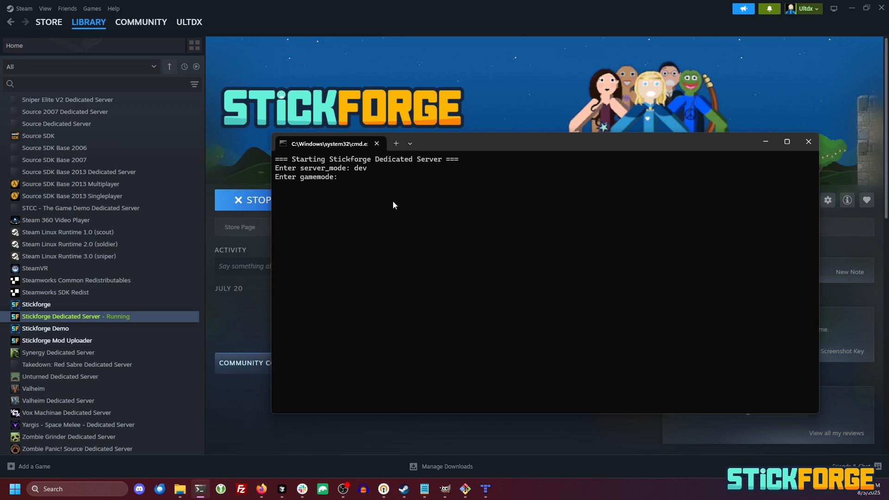
Set the server's gamemode to bob_paper_mod/cp, review the startup log and close the console
text(bob_paper_mod)
text(/cp)
key(Return)
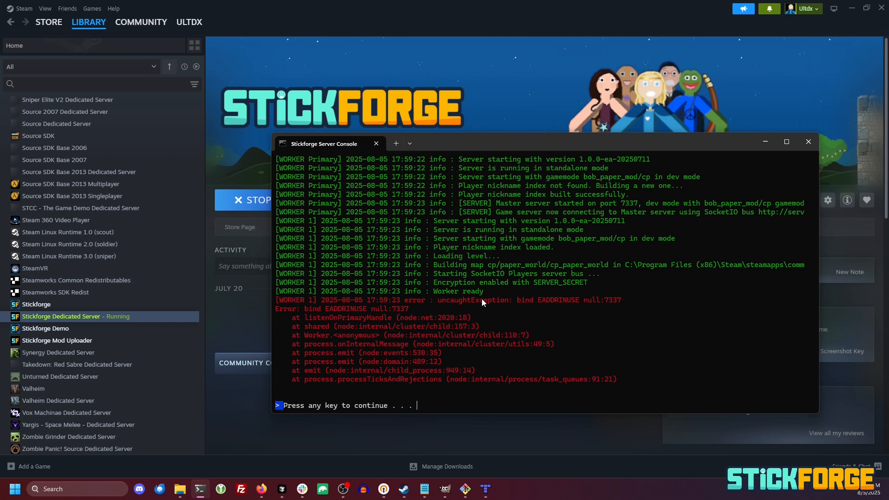
drag(485, 289, 296, 213)
click(417, 292)
key(Return)
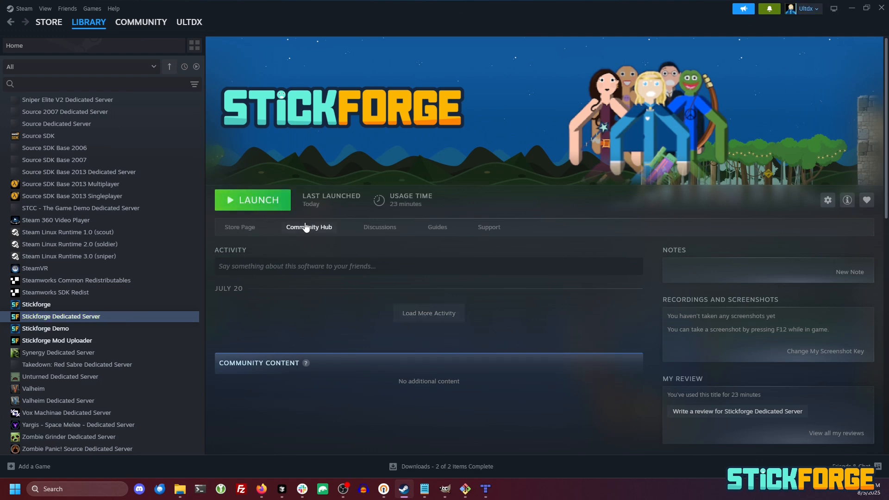
Launch the Stickforge game from the Steam library and maximize its window
click(48, 307)
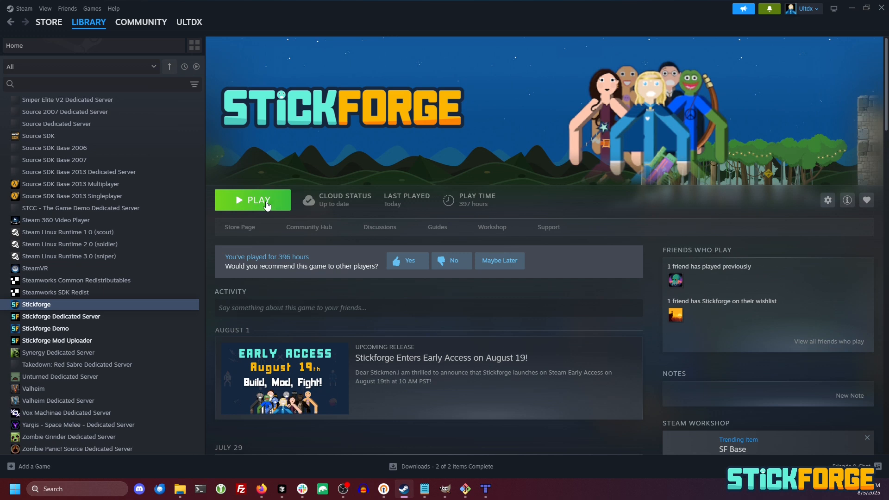
click(268, 206)
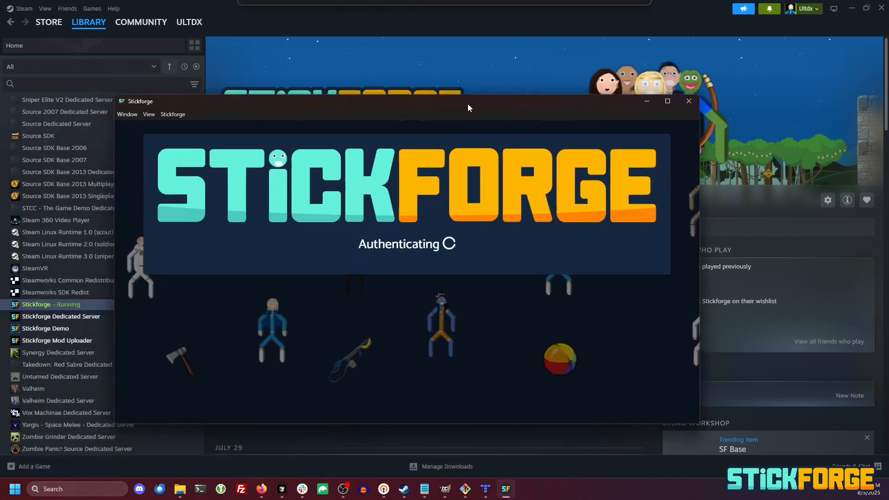
drag(468, 103, 513, 109)
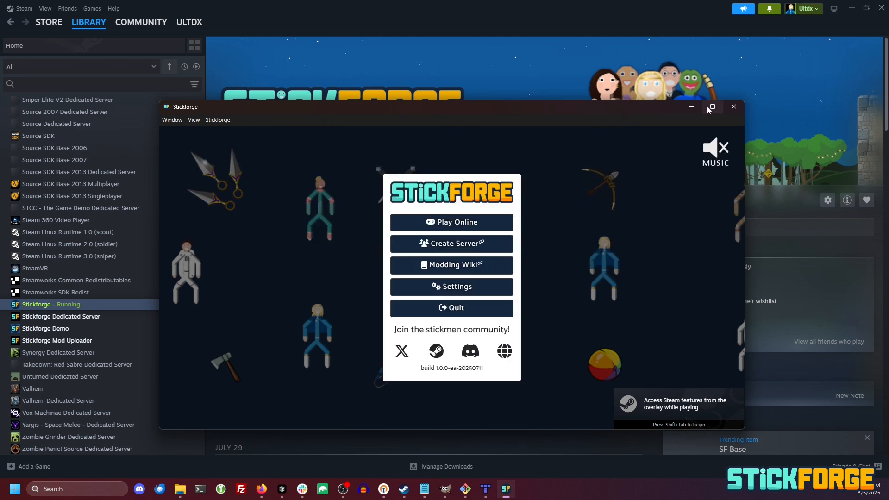
double_click(535, 109)
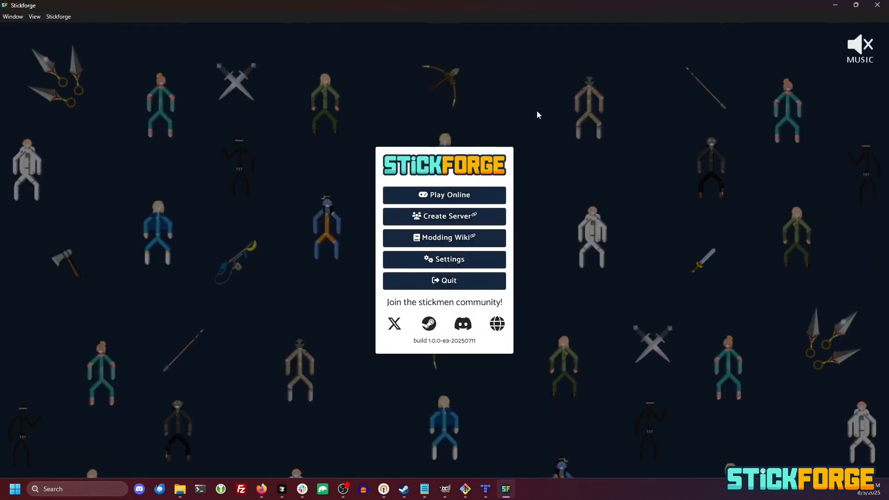
click(449, 200)
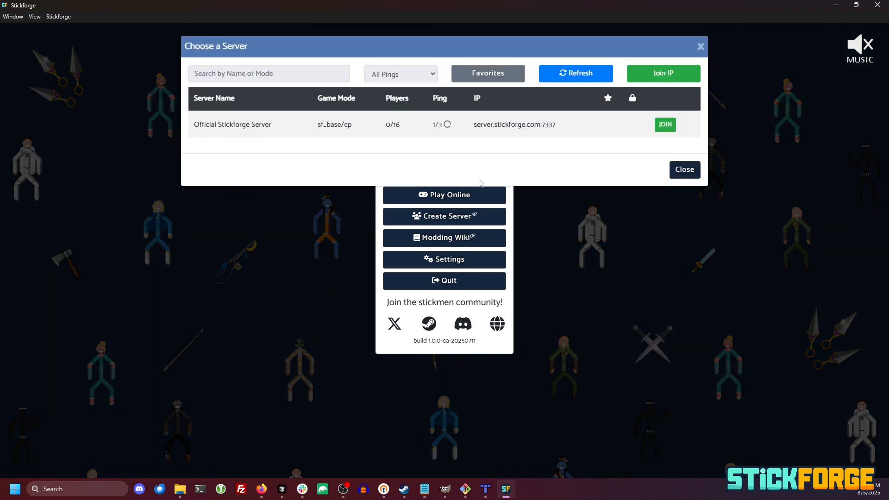
click(652, 74)
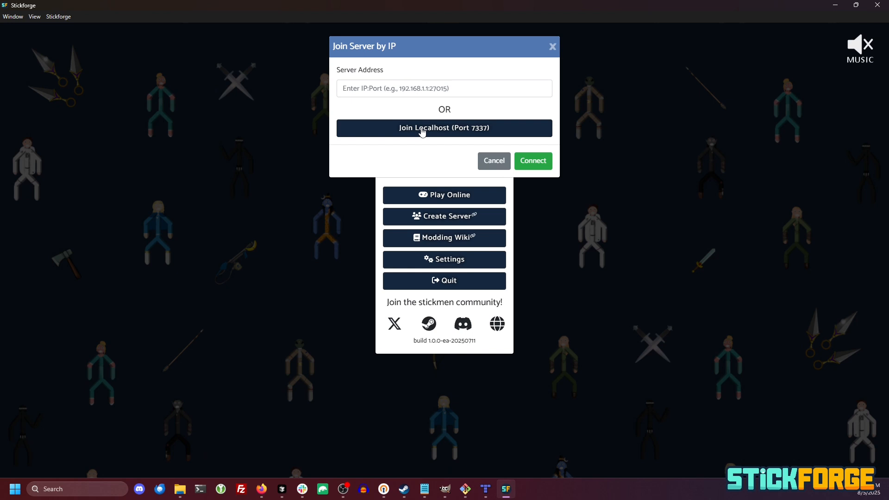
click(553, 47)
click(621, 227)
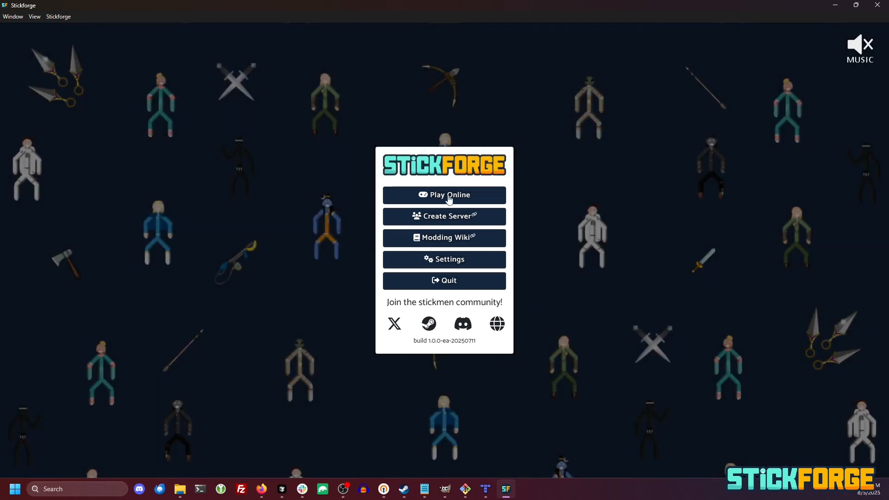
Play online by joining the localhost server on port 7337, and dismiss the welcome reward
click(437, 199)
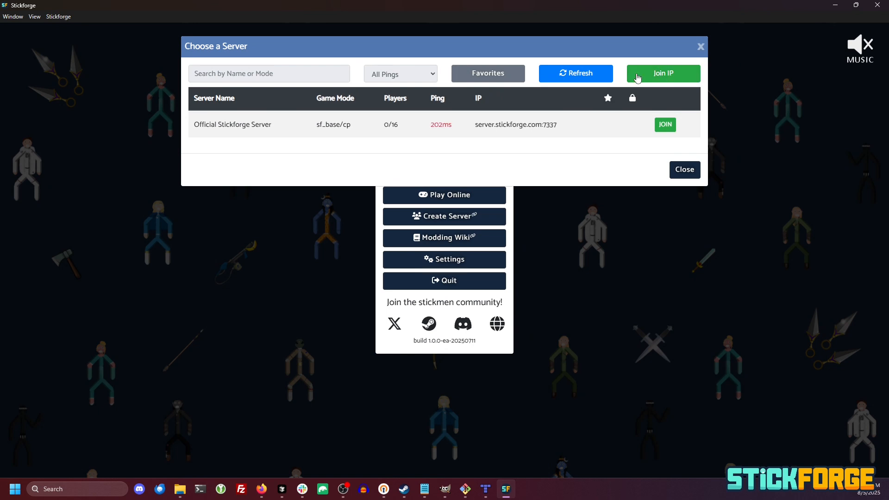
click(666, 74)
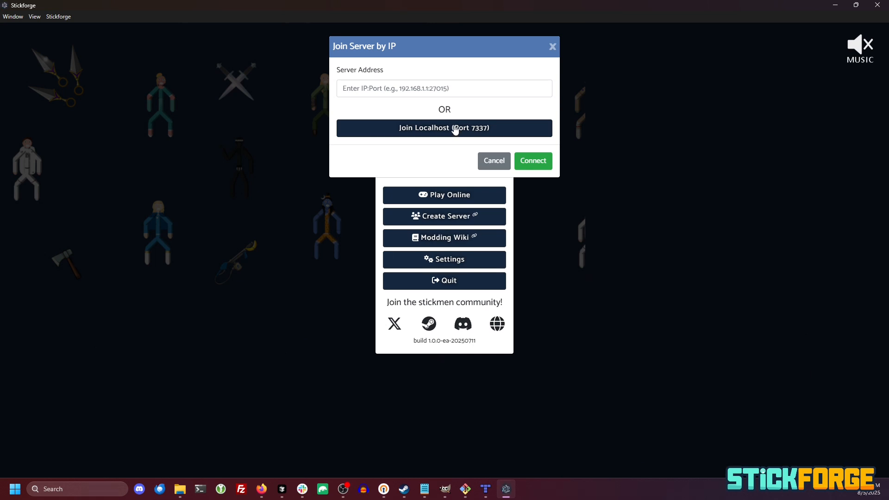
click(465, 132)
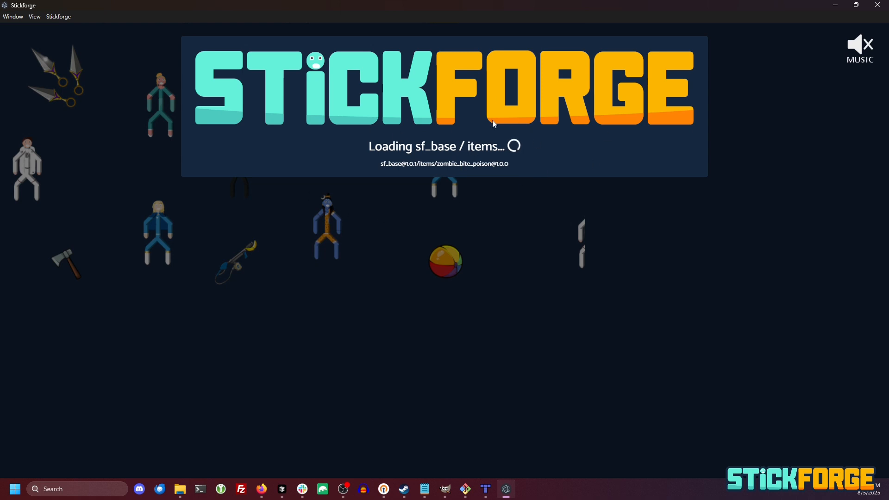
drag(499, 10, 454, 54)
double_click(454, 52)
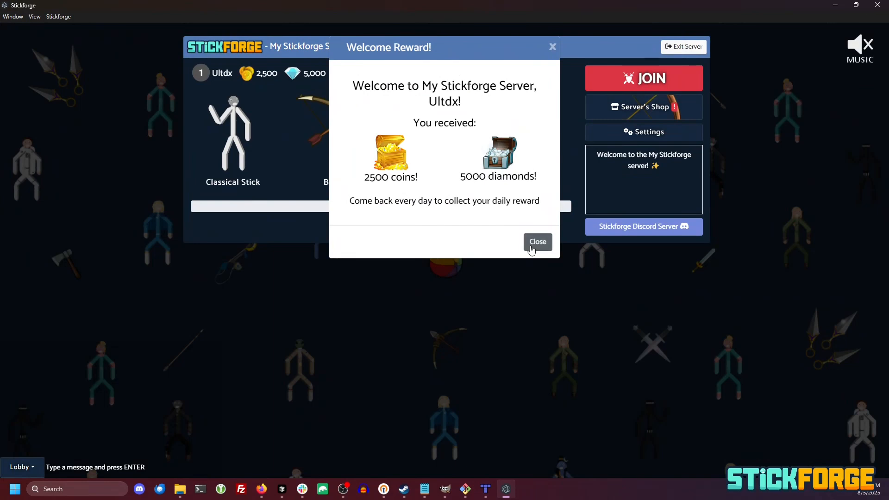
click(537, 242)
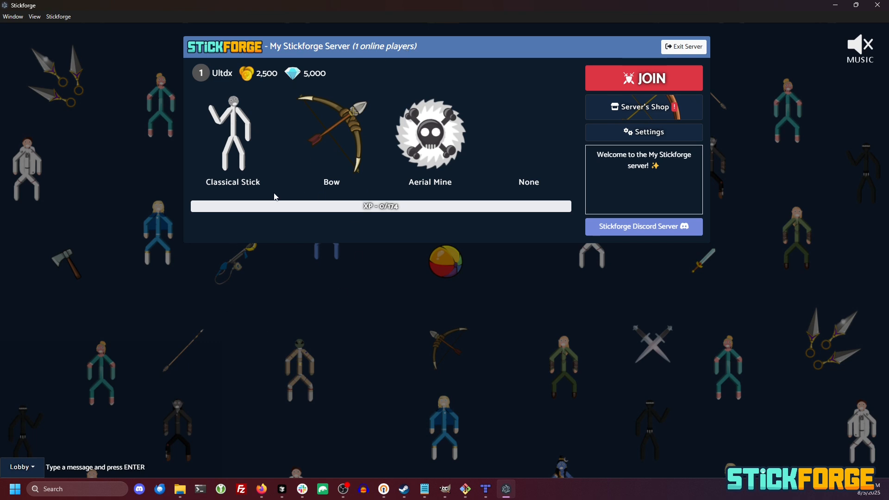
Equip the black Paper version of the Classical Stick skin and the black paper Bow from the server's shop
click(243, 131)
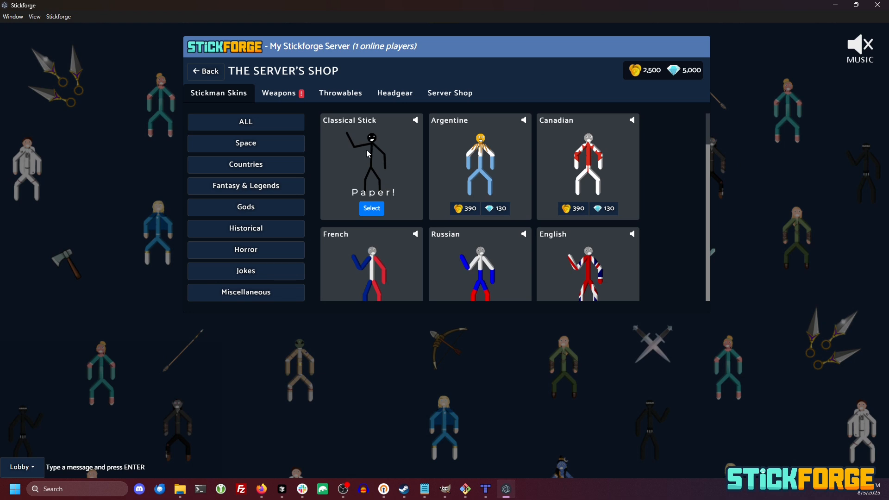
click(375, 214)
click(280, 95)
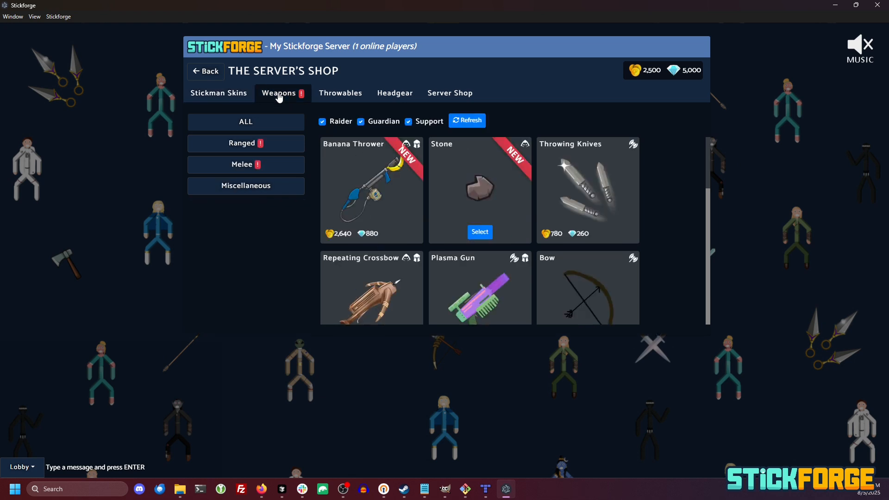
scroll(431, 175, down, 2)
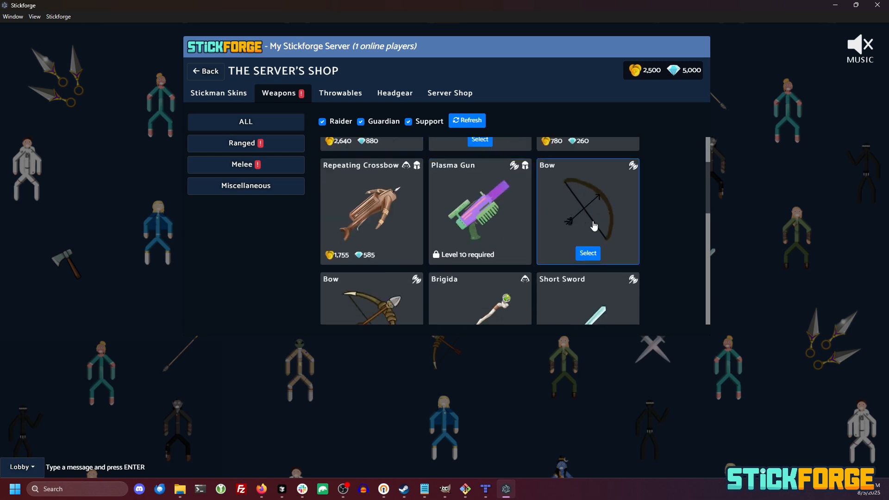
scroll(587, 219, down, 1)
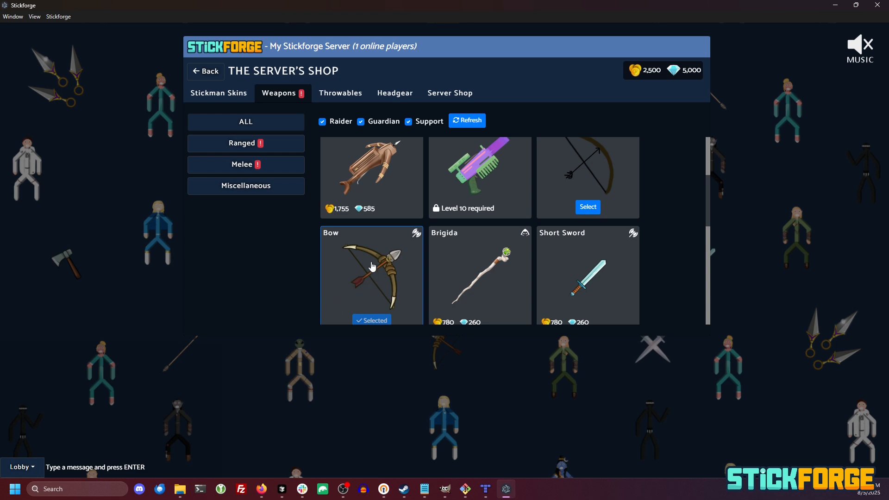
scroll(377, 294, up, 1)
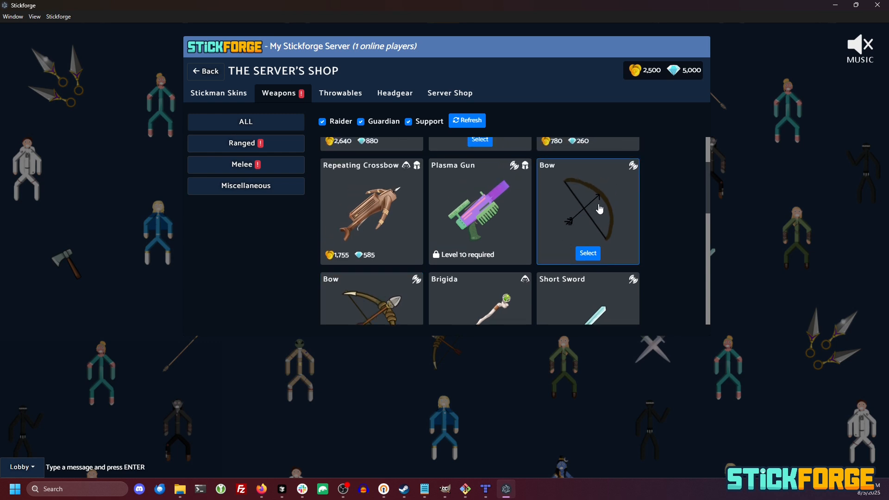
click(587, 254)
scroll(602, 251, up, 1)
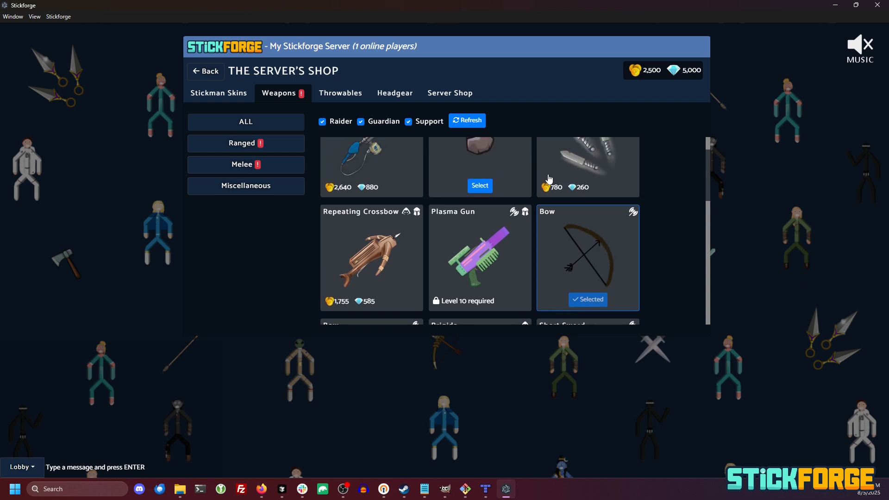
click(216, 73)
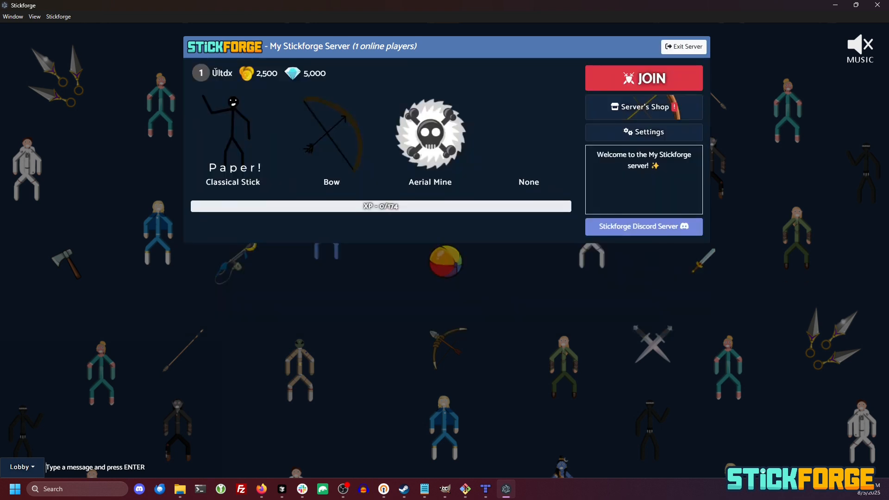
Join a match on the Paper World map and try moving the stickman in both directions
click(632, 79)
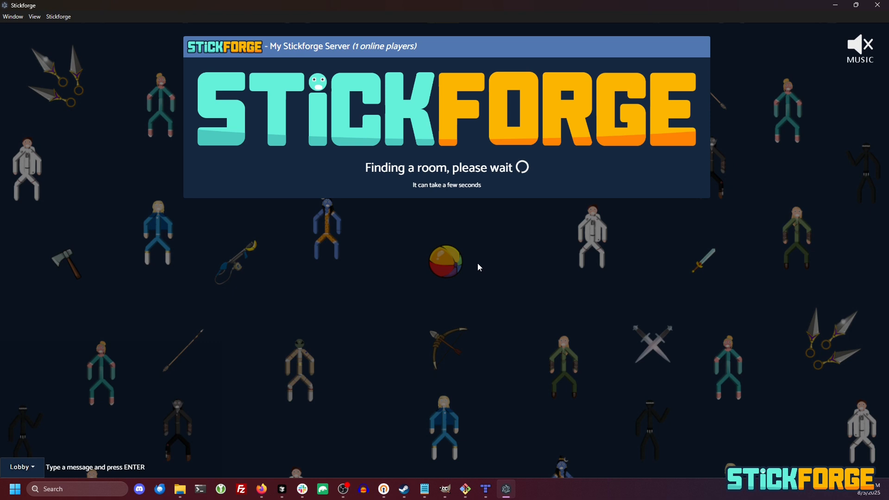
key(d)
key(a)
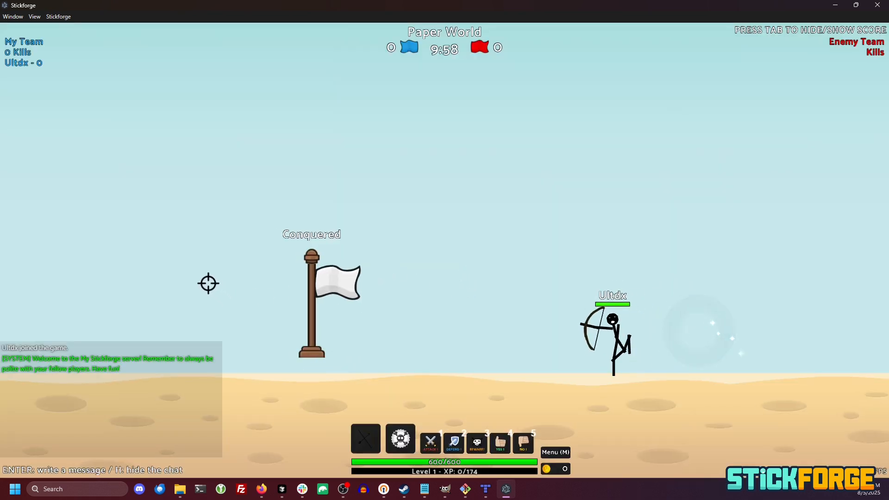
Shoot the first enemy Archer with the bow until defeated, dodging its arrows near the neutral flag
key(d)
key(a)
key(d)
key(s)
click(219, 257)
click(288, 265)
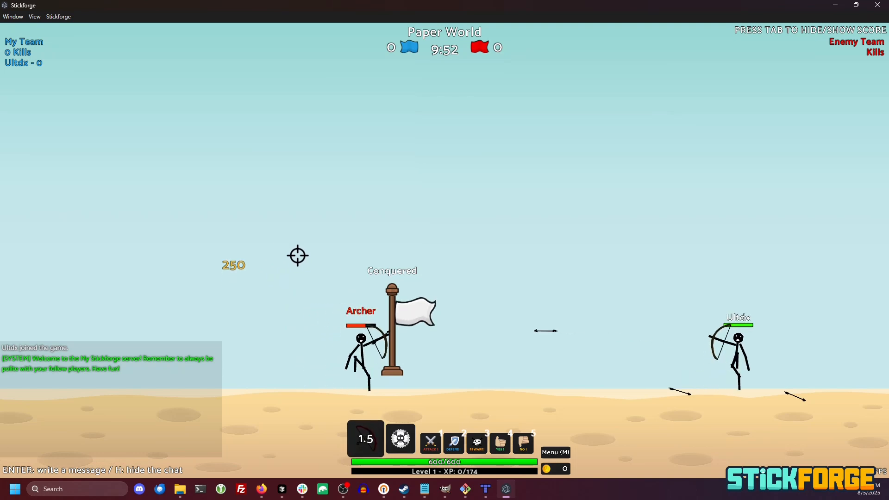
key(a)
key(s)
click(377, 300)
key(d)
key(s)
click(410, 315)
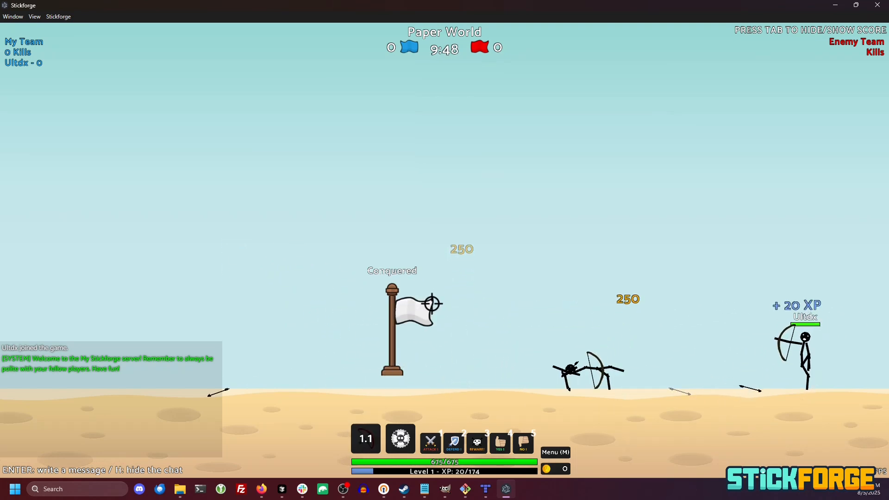
Fight the second enemy Archer with bow shots from beyond the flag while moving and ducking under arrows
key(a)
key(s)
key(d)
click(147, 253)
key(s)
key(a)
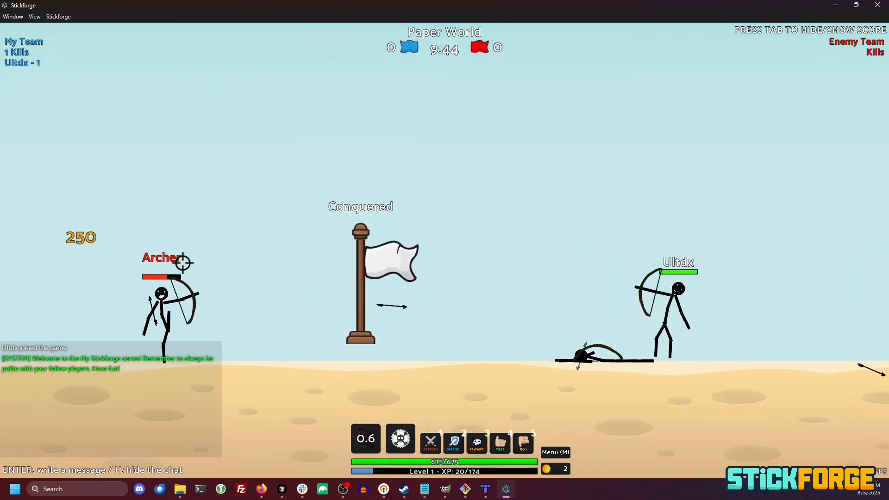
key(s)
key(d)
key(d)
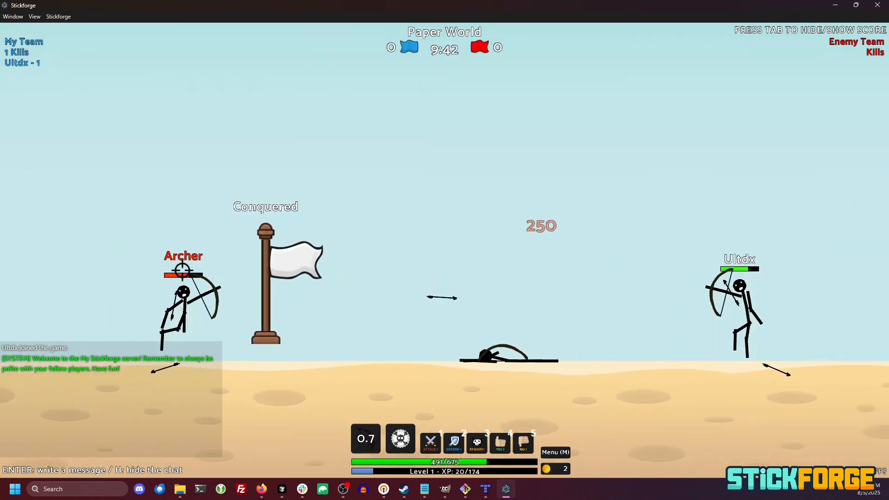
key(a)
click(271, 266)
key(d)
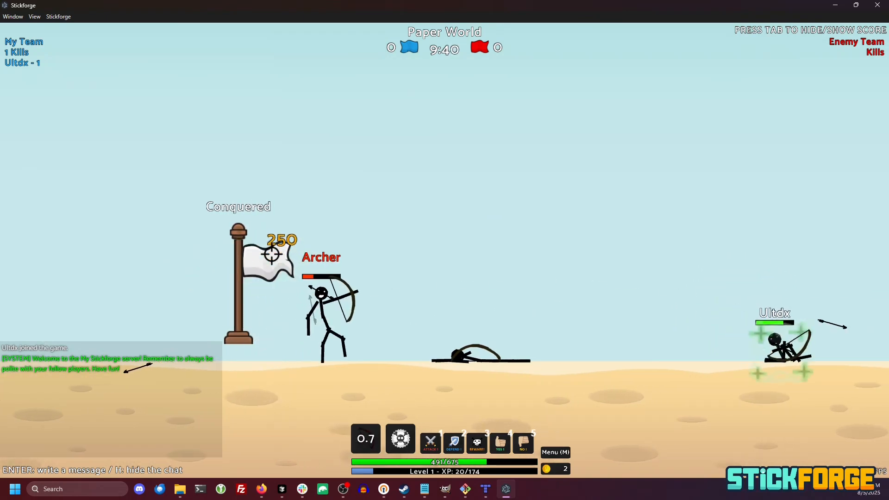
click(278, 276)
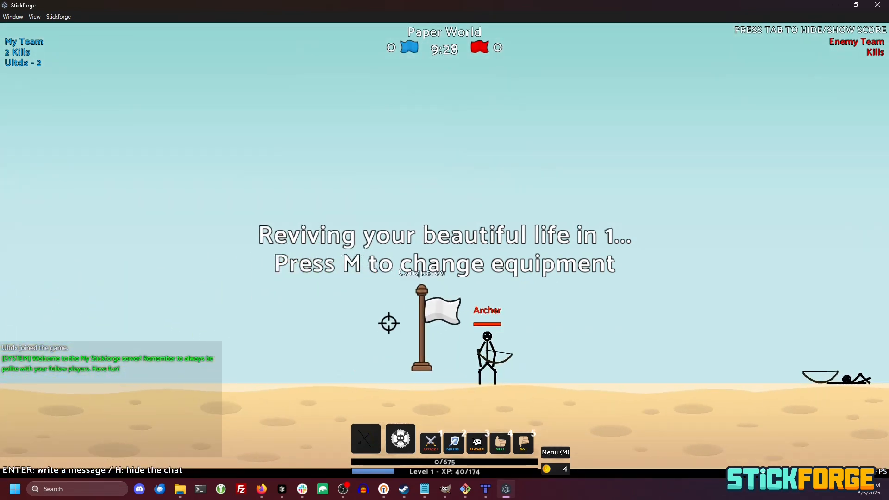
Return to the flag after reviving, start conquering it and shoot down the Archer beside it
key(a)
click(469, 317)
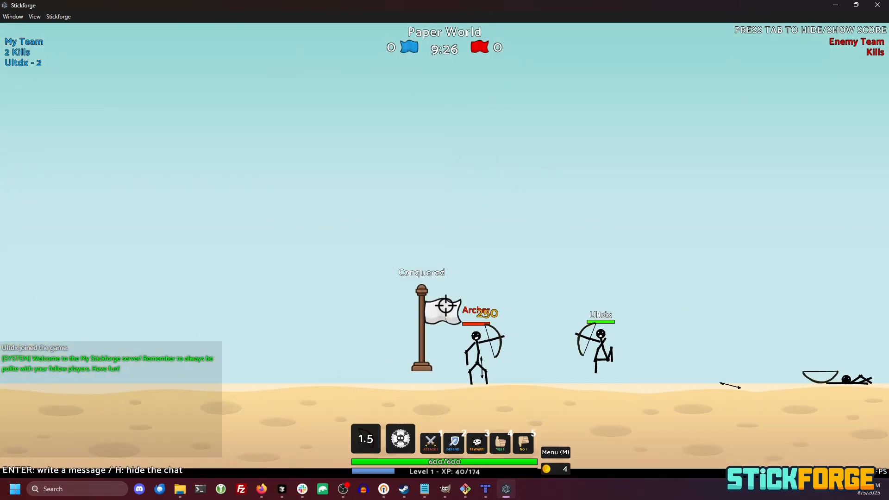
click(605, 326)
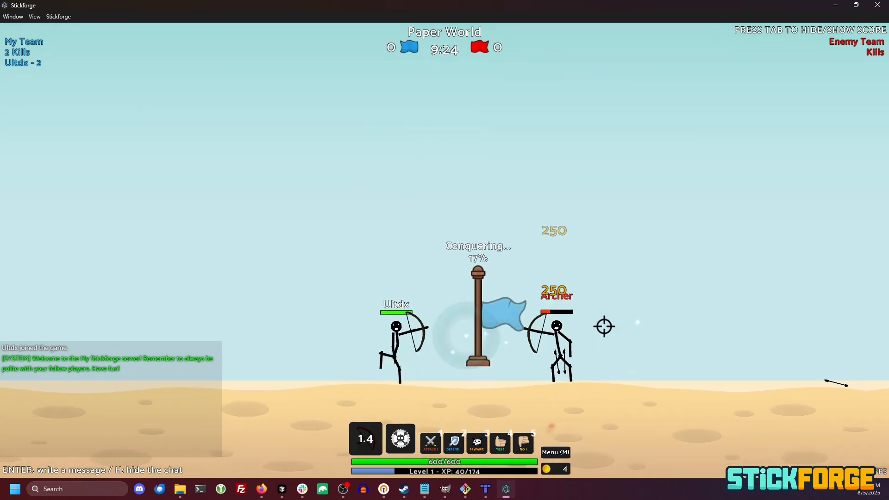
key(s)
click(532, 312)
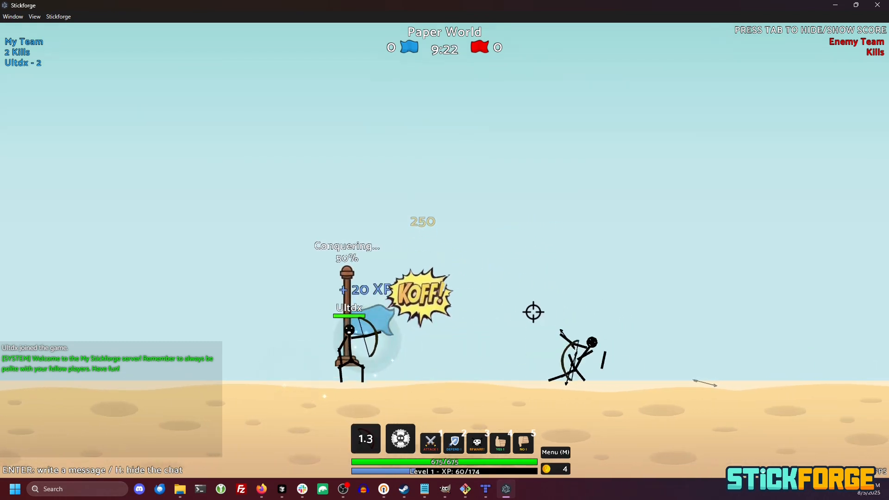
Hold the right flag until it is fully conquered while shooting the next approaching Archer
key(d)
click(312, 306)
key(s)
key(a)
click(296, 278)
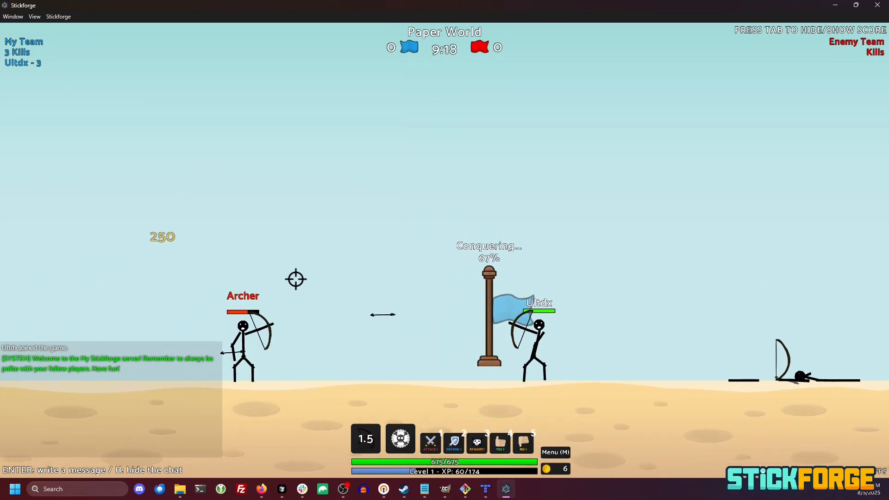
click(212, 300)
key(d)
click(309, 227)
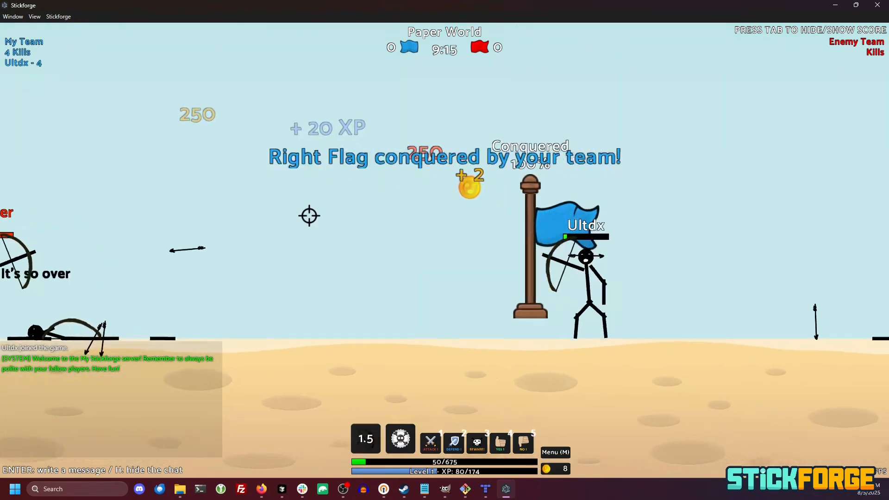